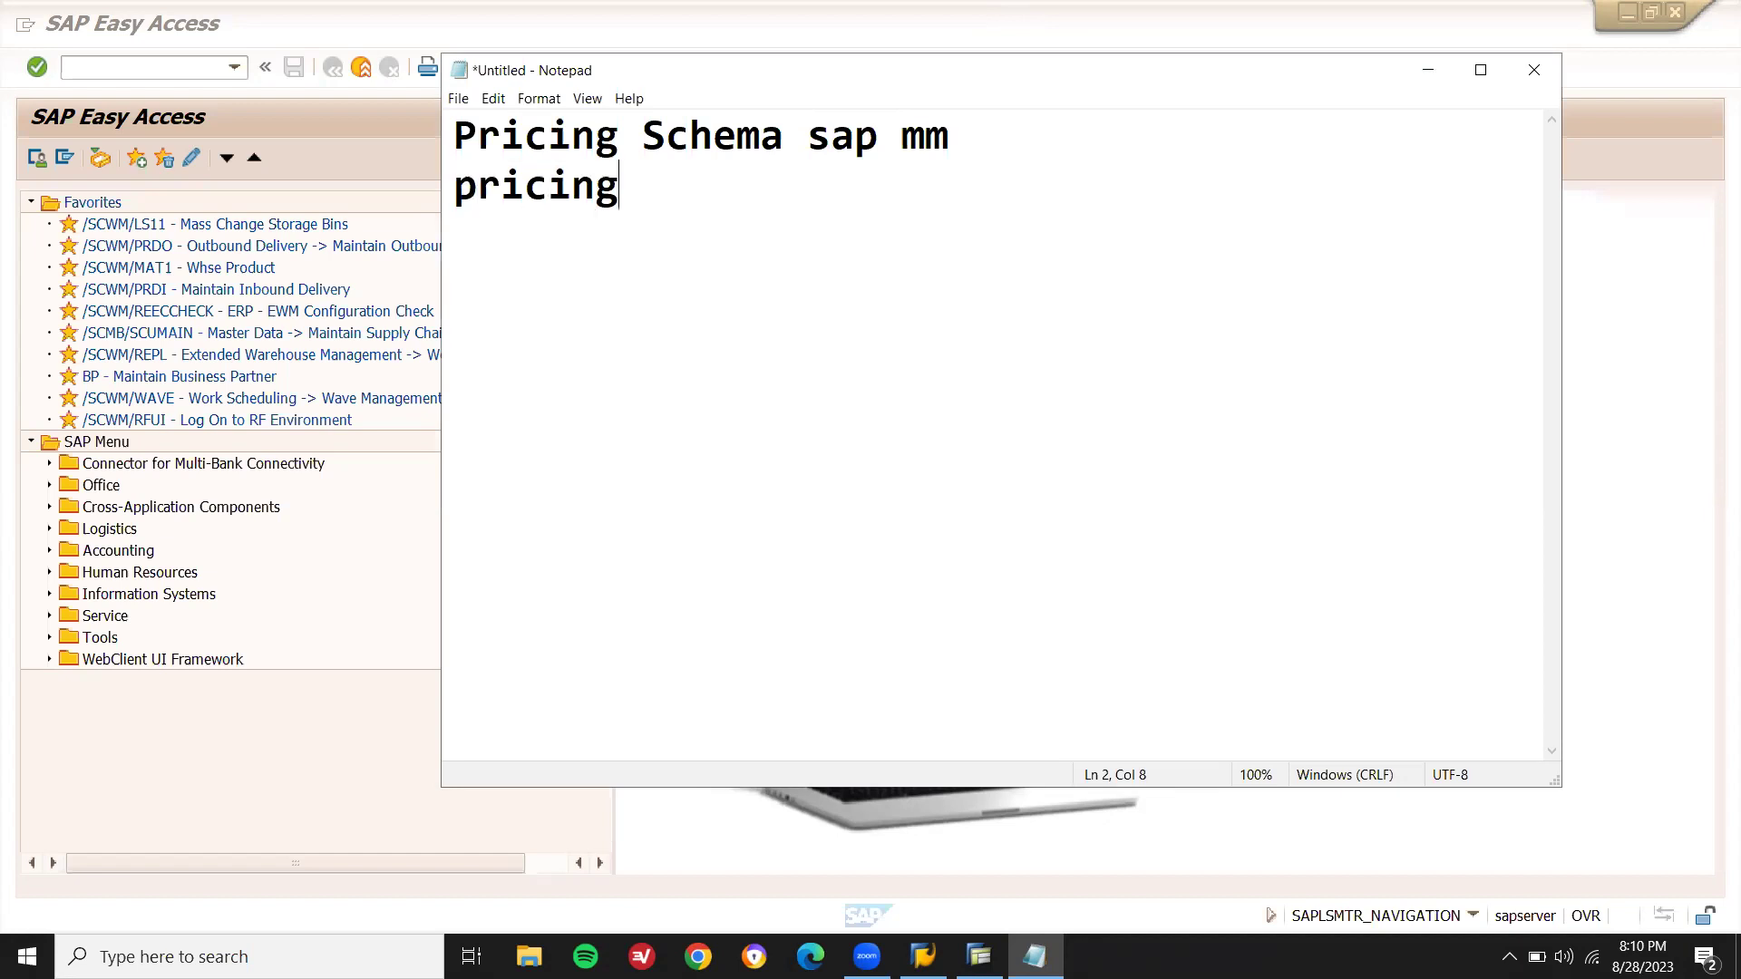
- Add the lines 'pricing procedure sap sd' and 'calculation procedure sap fico' to the note, correcting typos
type("procedure sapsd")
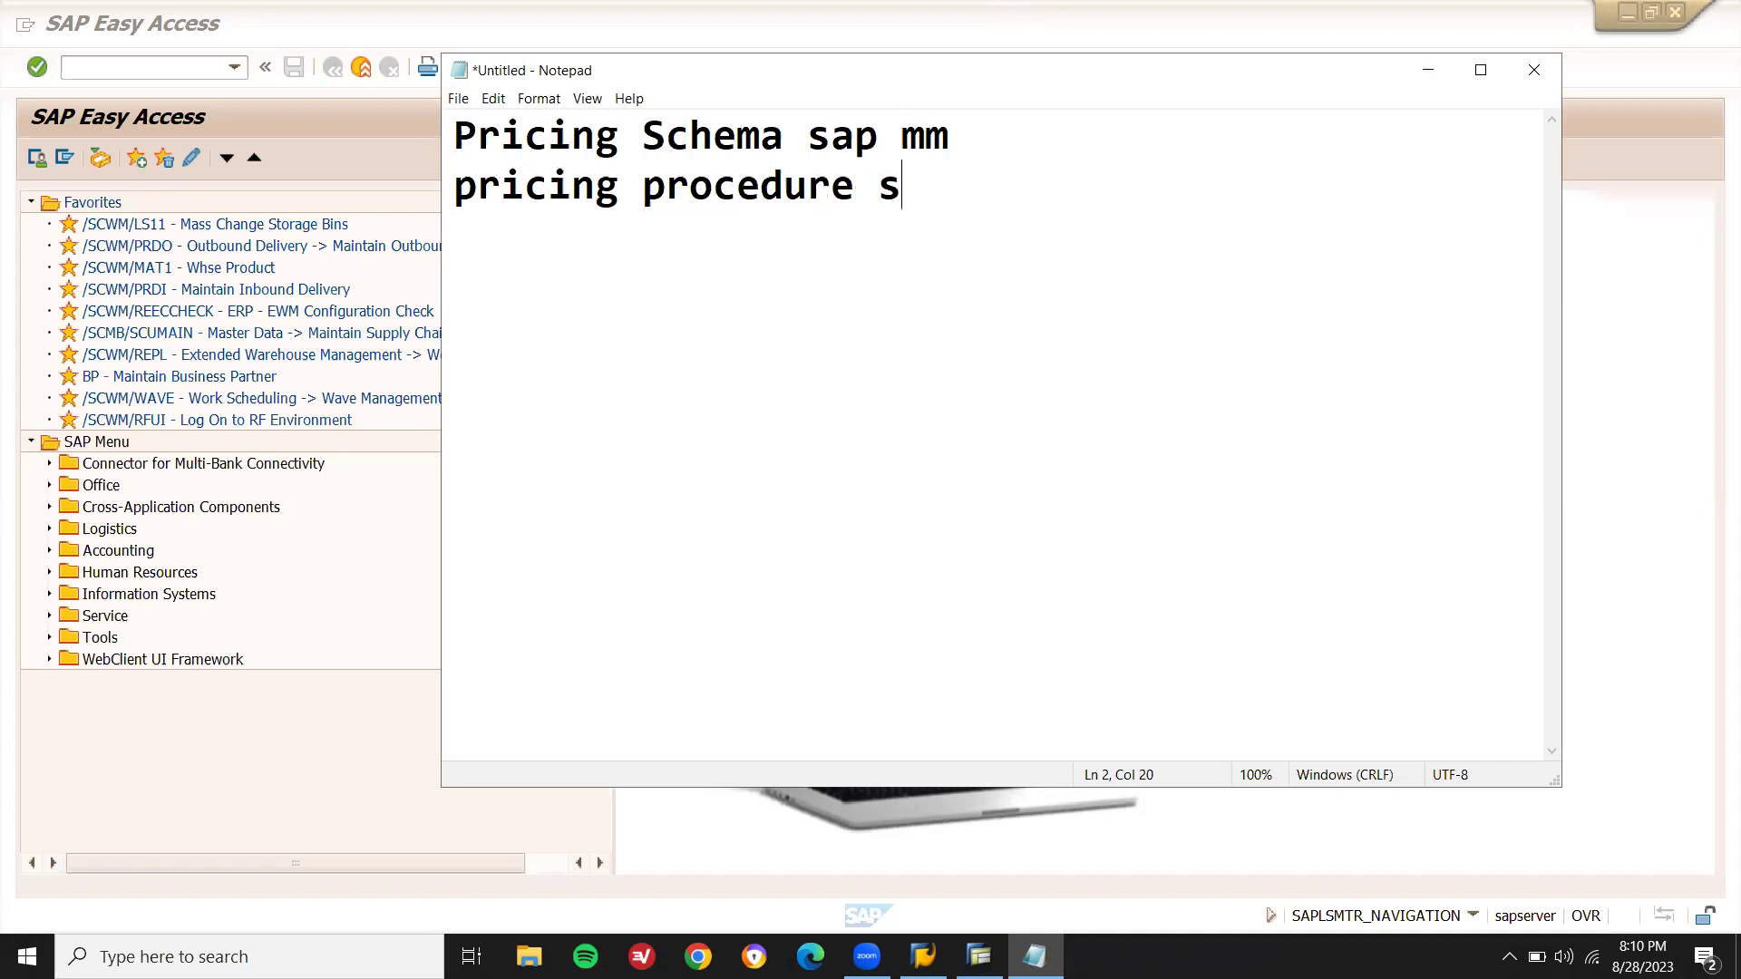
key("Left")
key("Left")
key("End")
key("Return")
type("can")
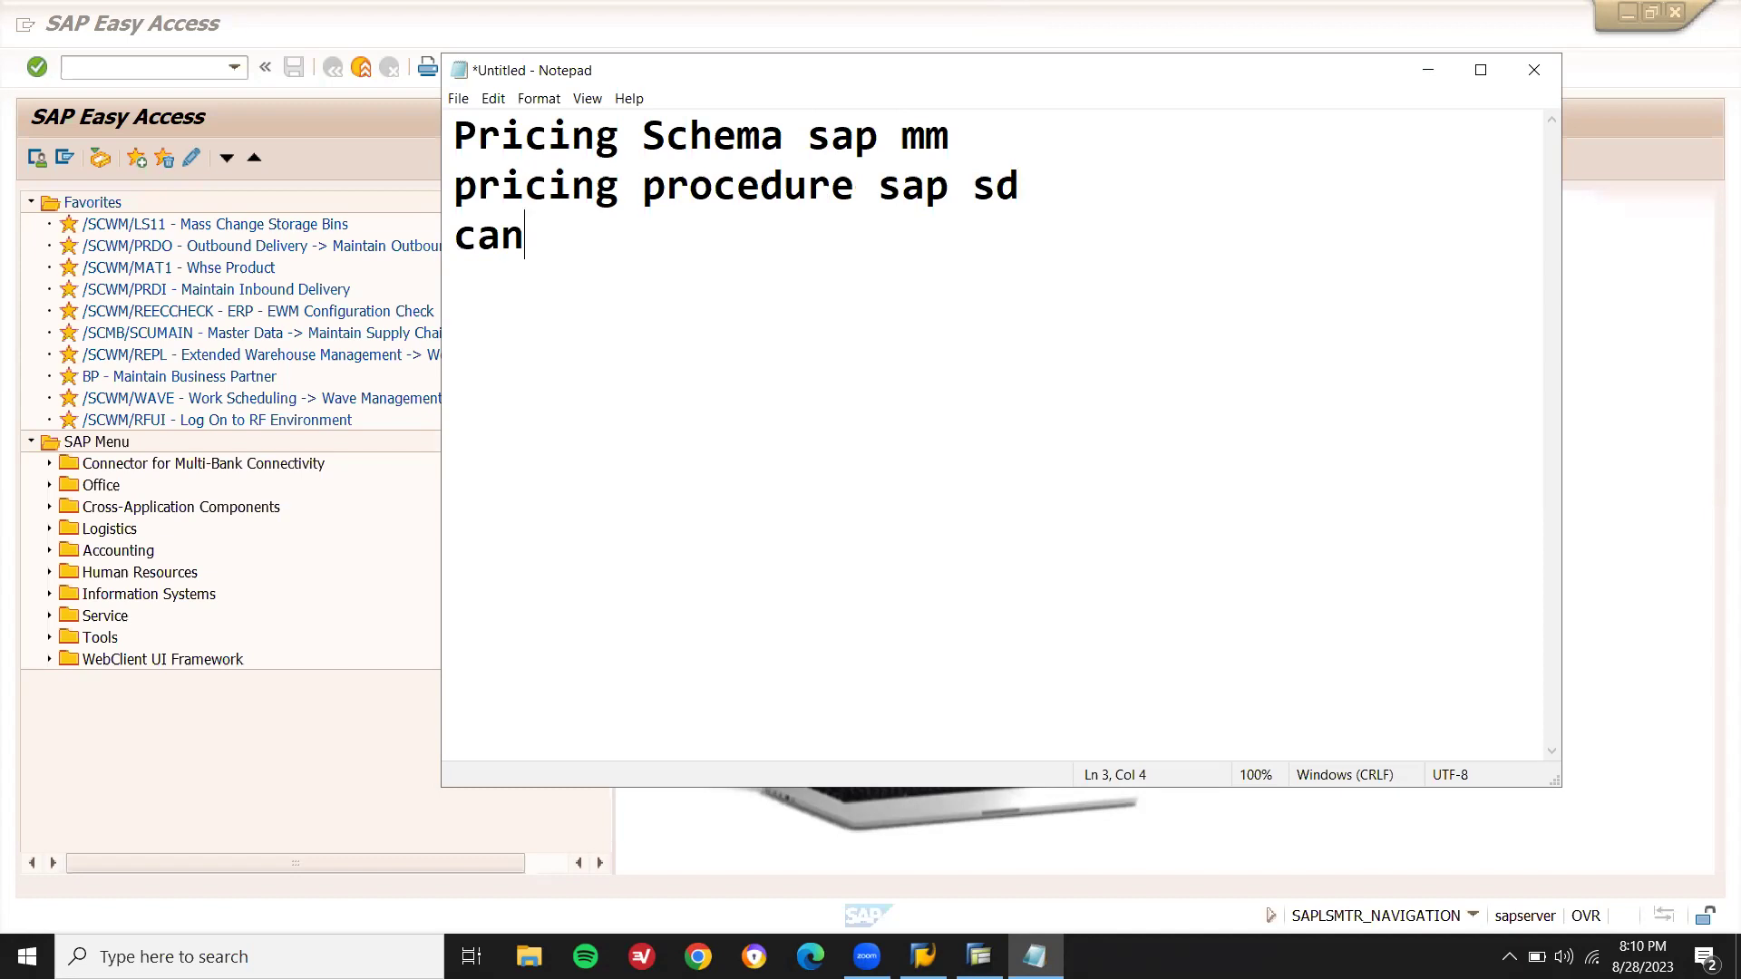
key("BackSpace")
type("lcula")
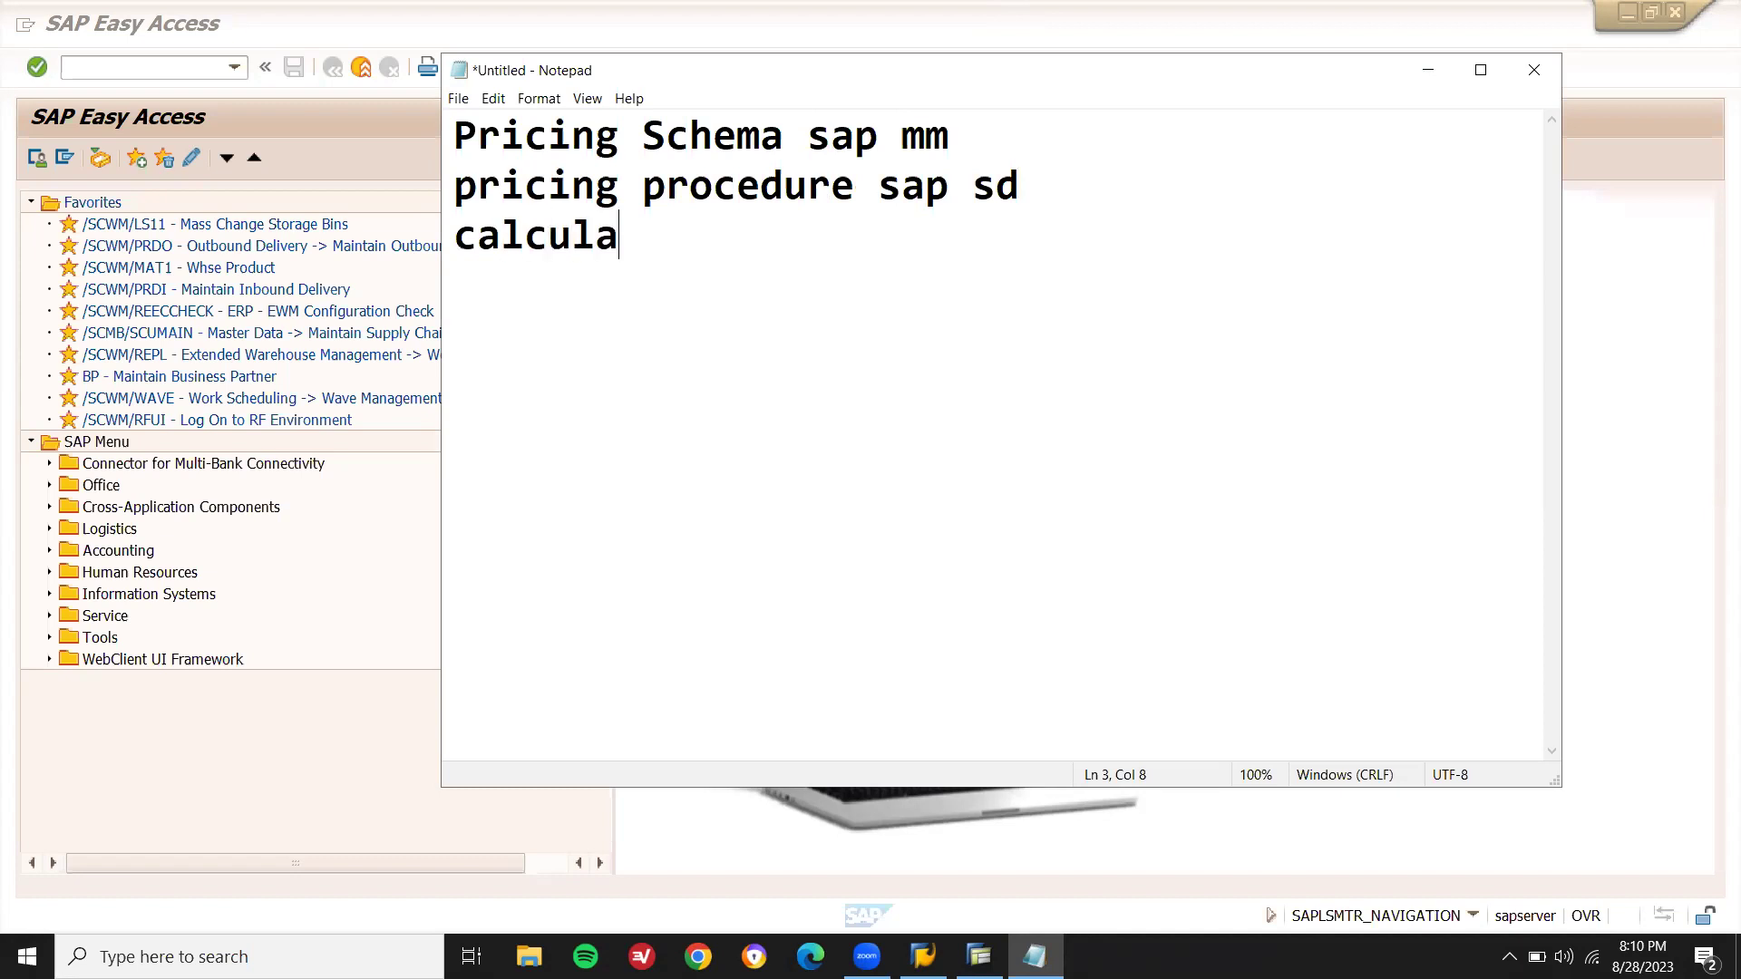
type("tiob")
key("BackSpace")
type("n ")
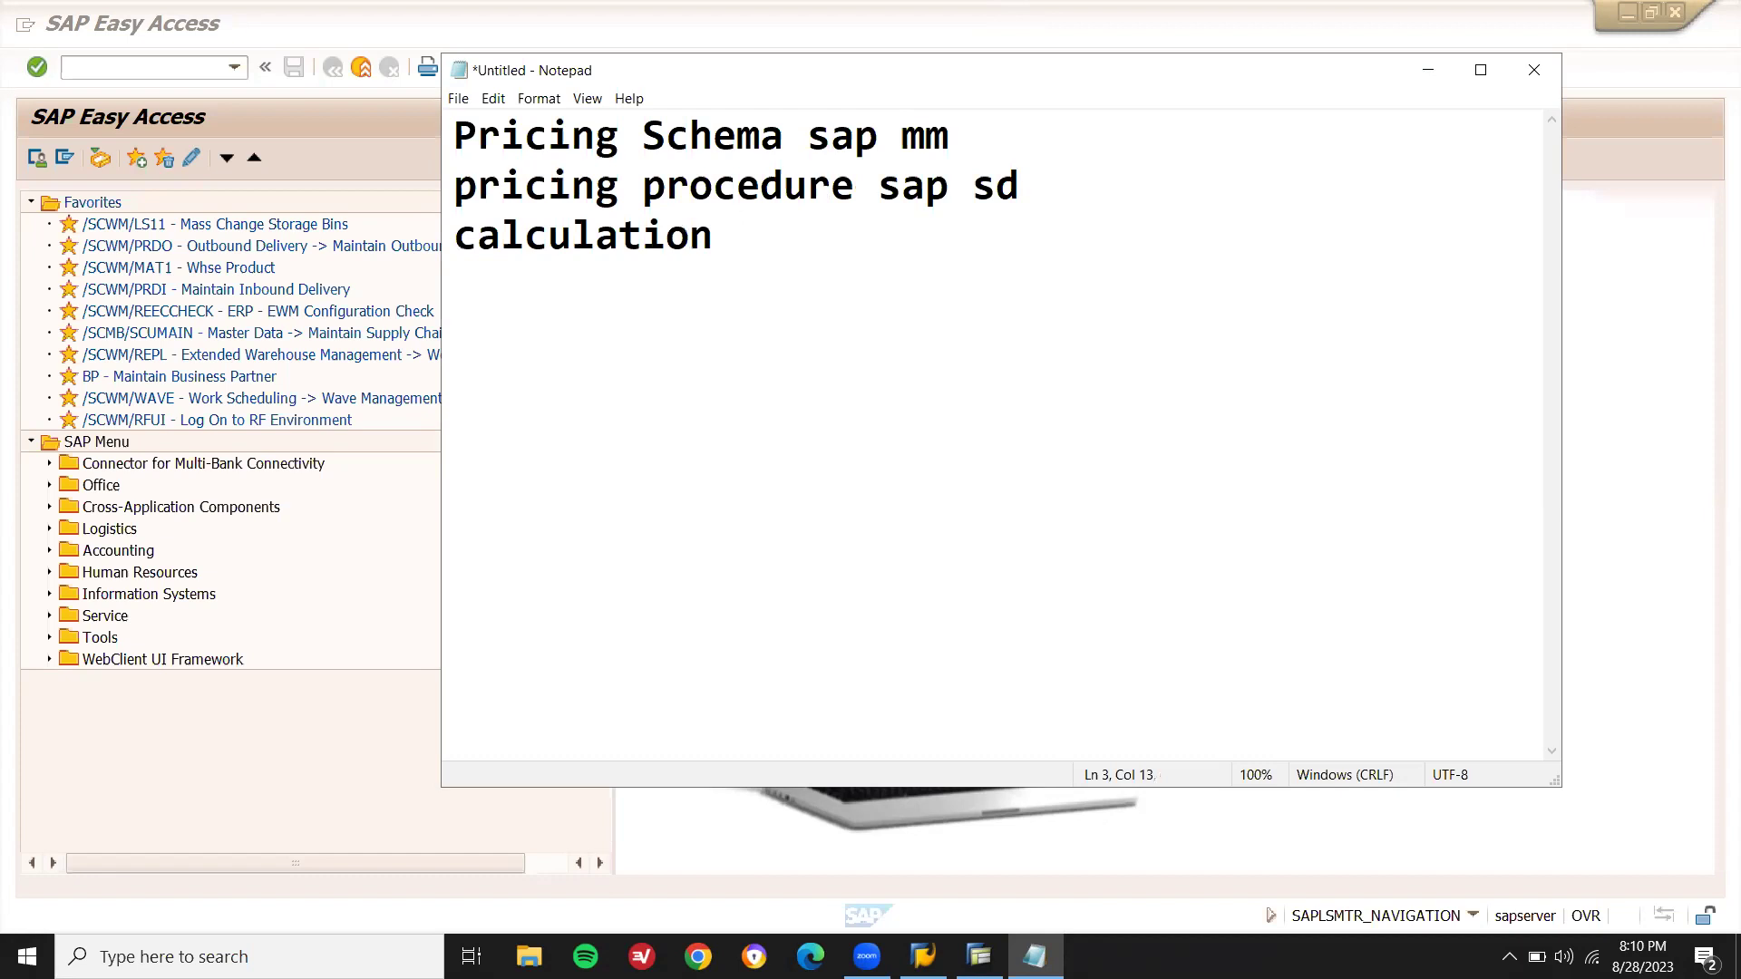
type("proce")
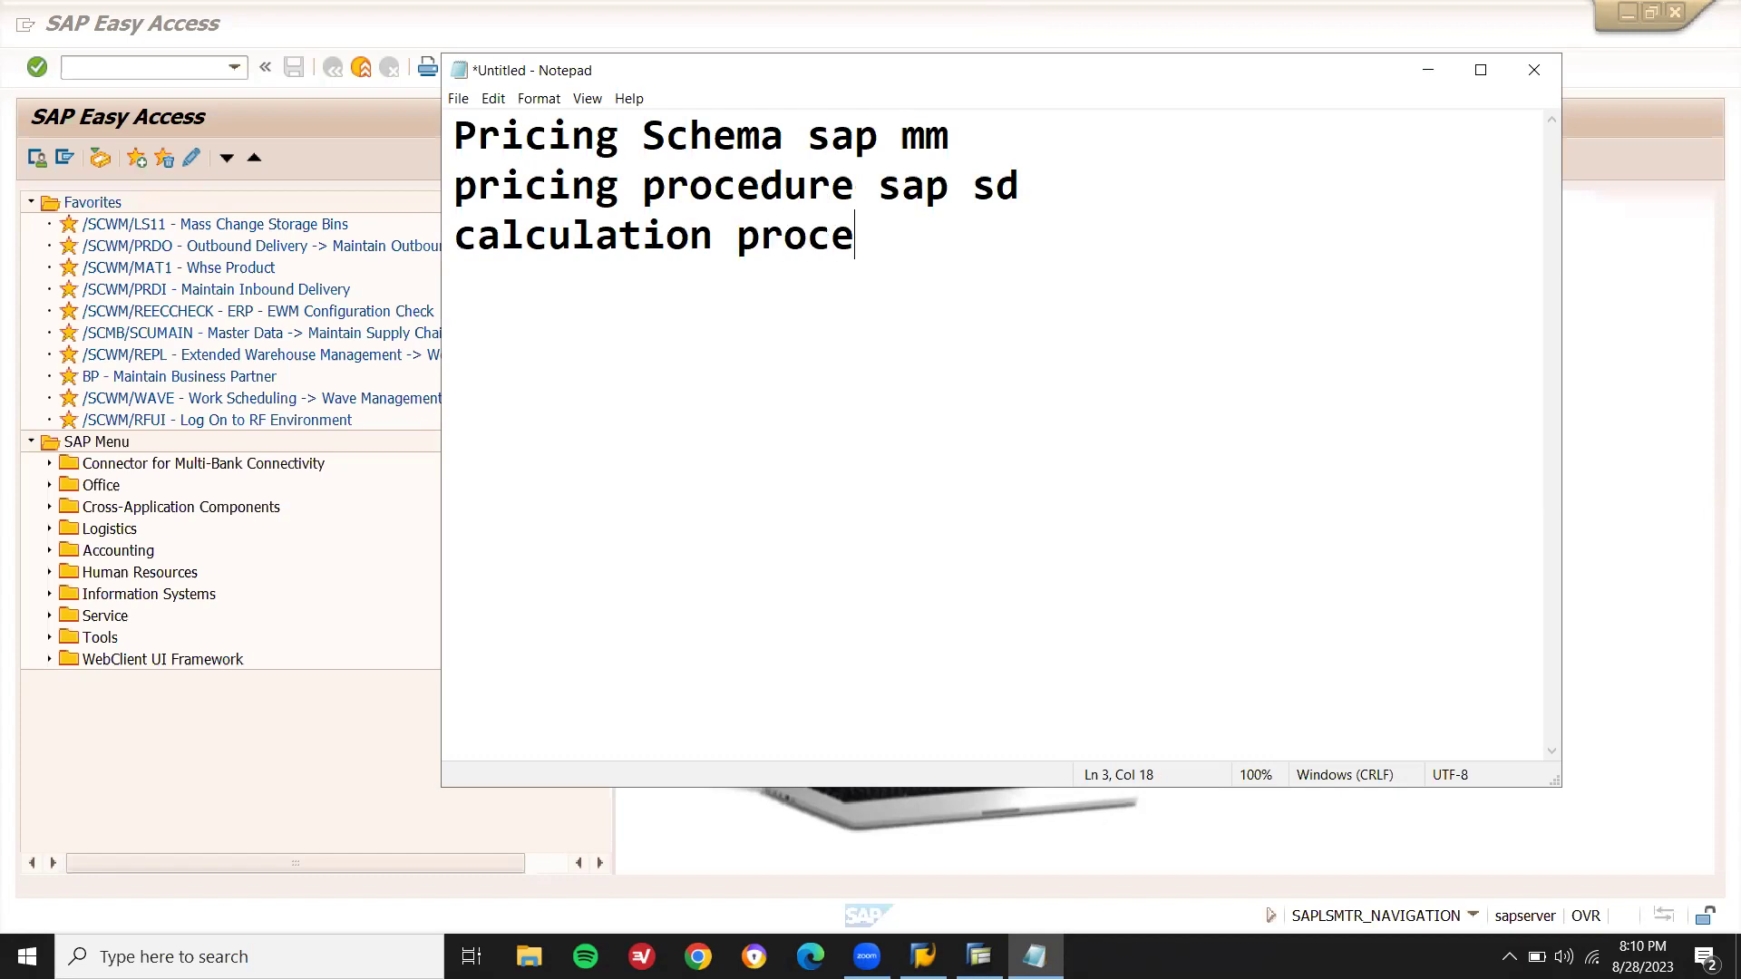
type("dure sap fico")
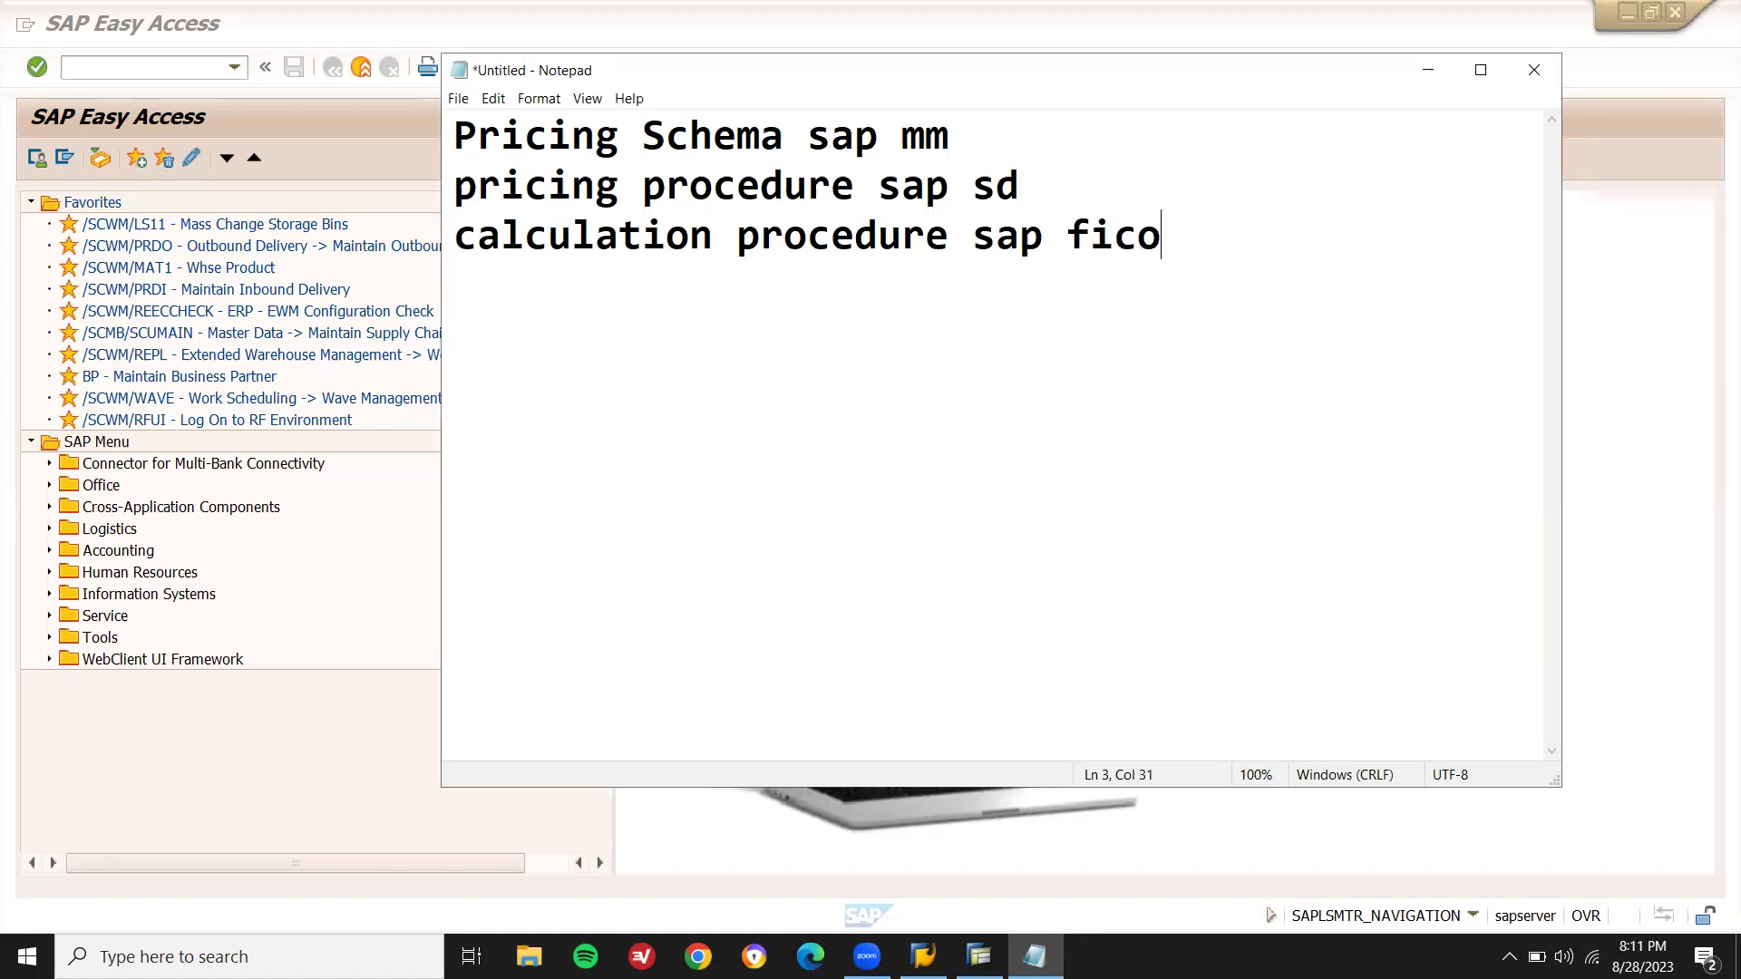
- Add 'Condition technique' and 'Picking up best value from available options', then select the first line
key("Return")
type("Condition techn")
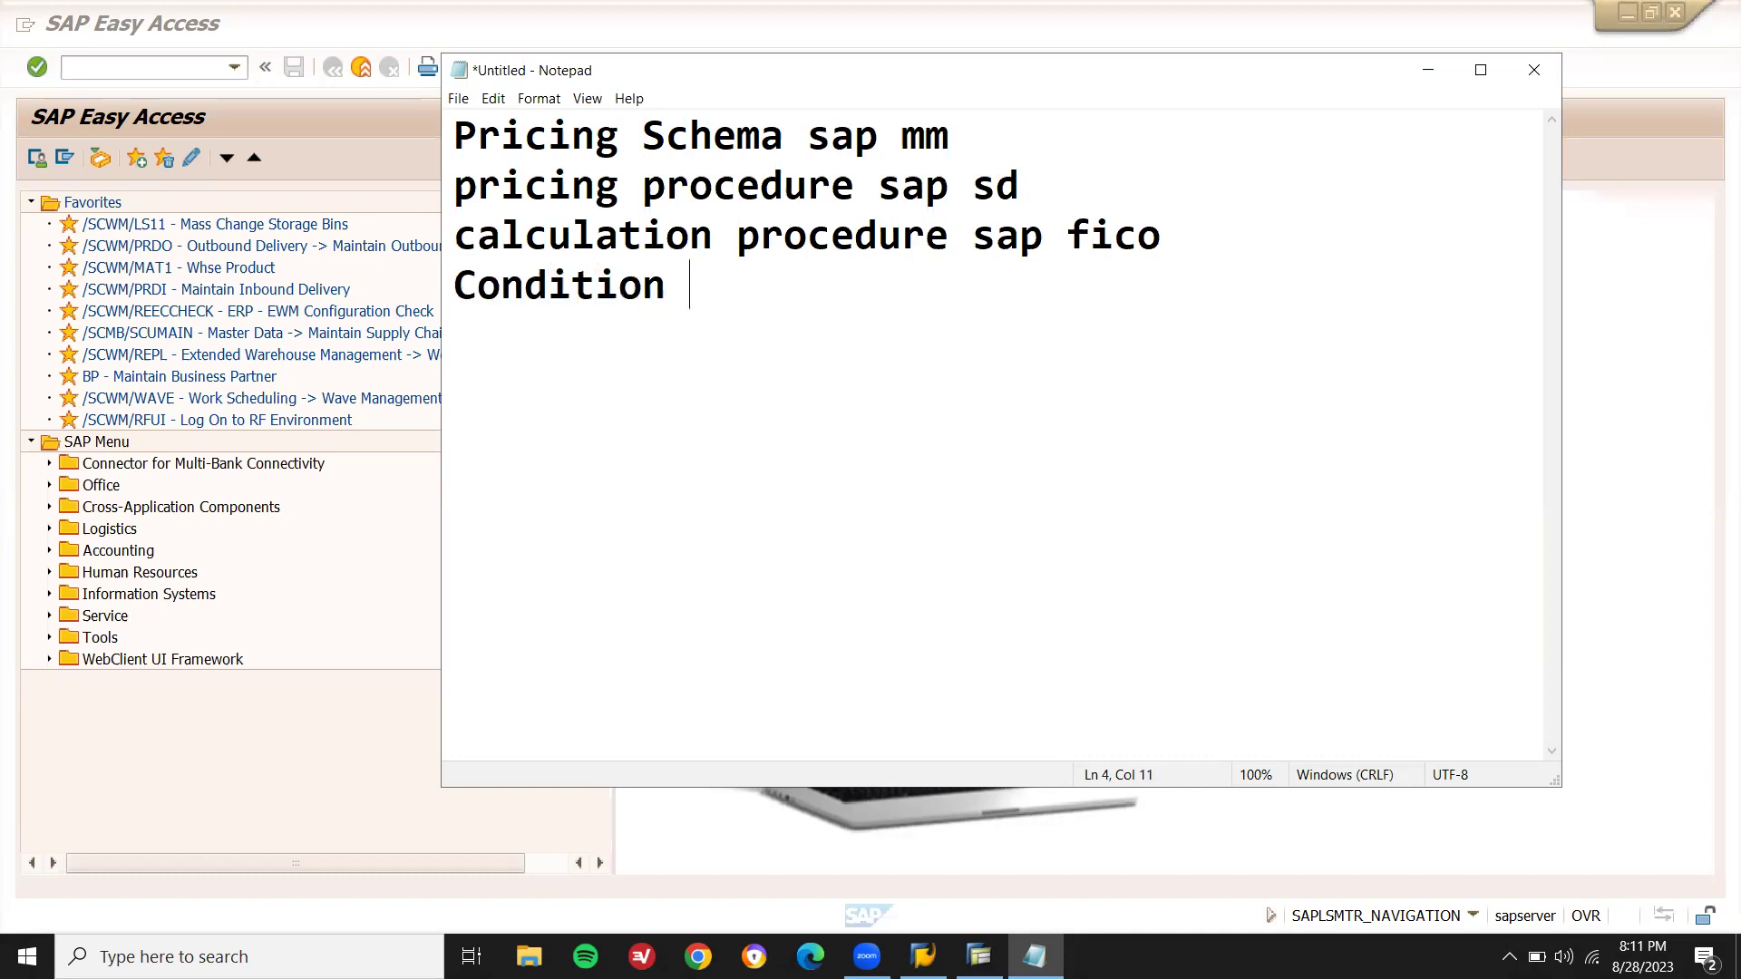
type("i")
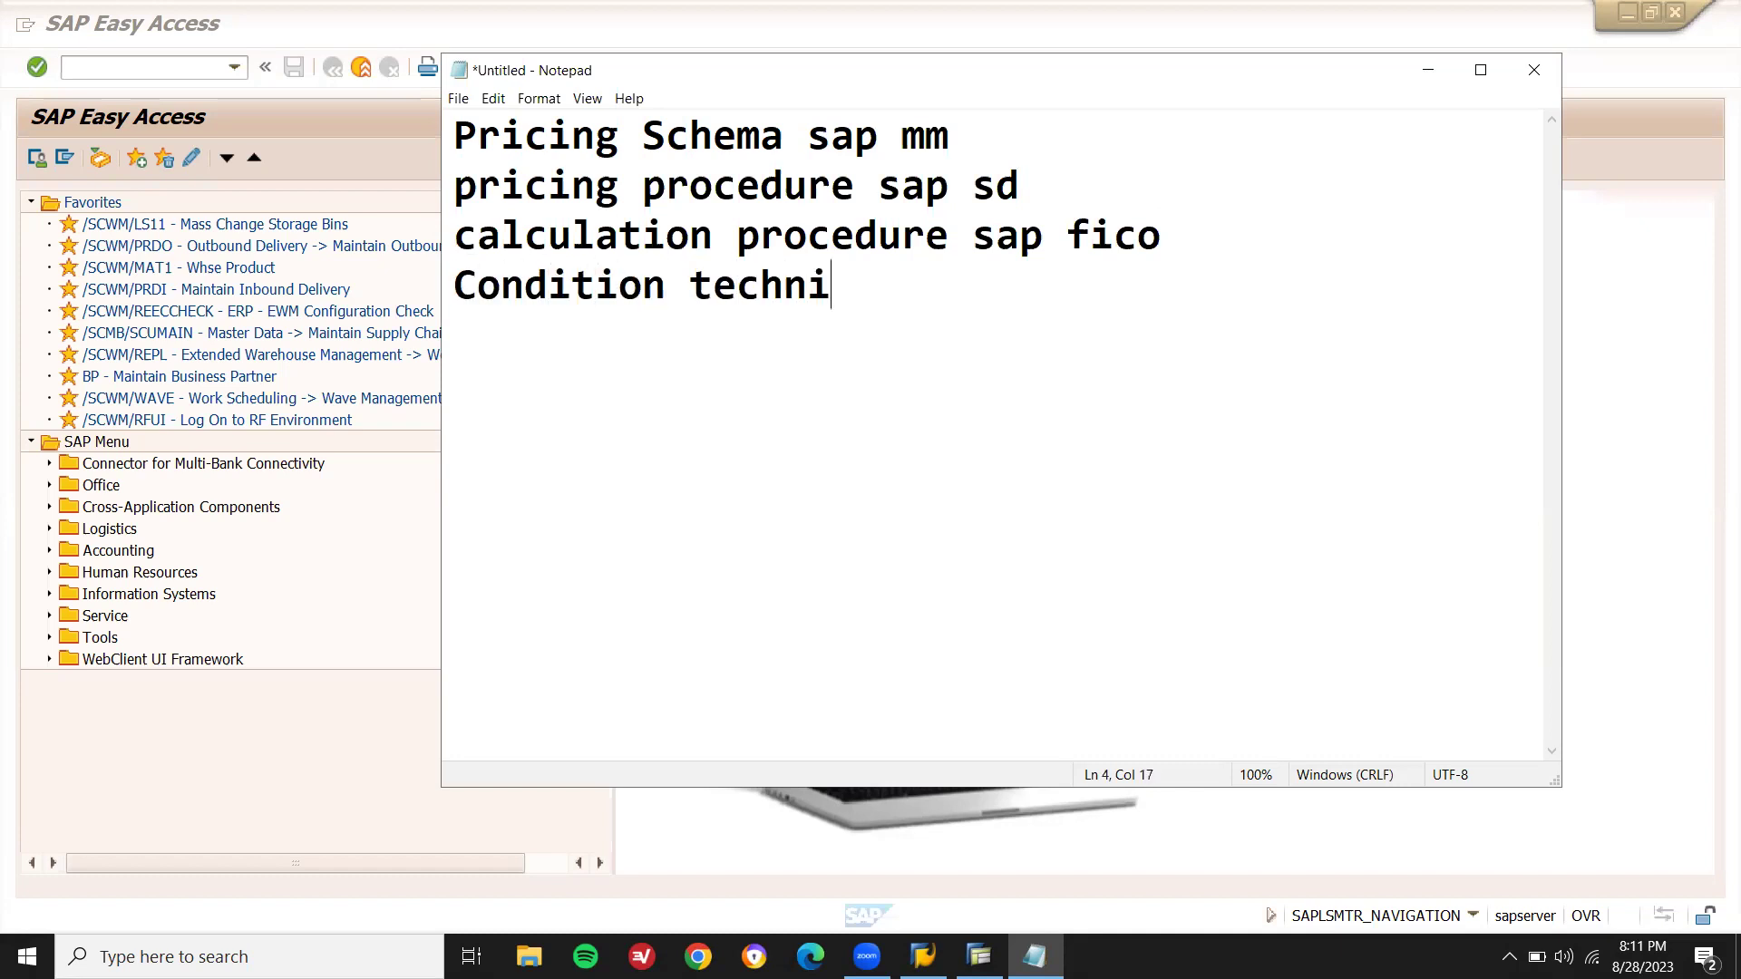
type("quePicki")
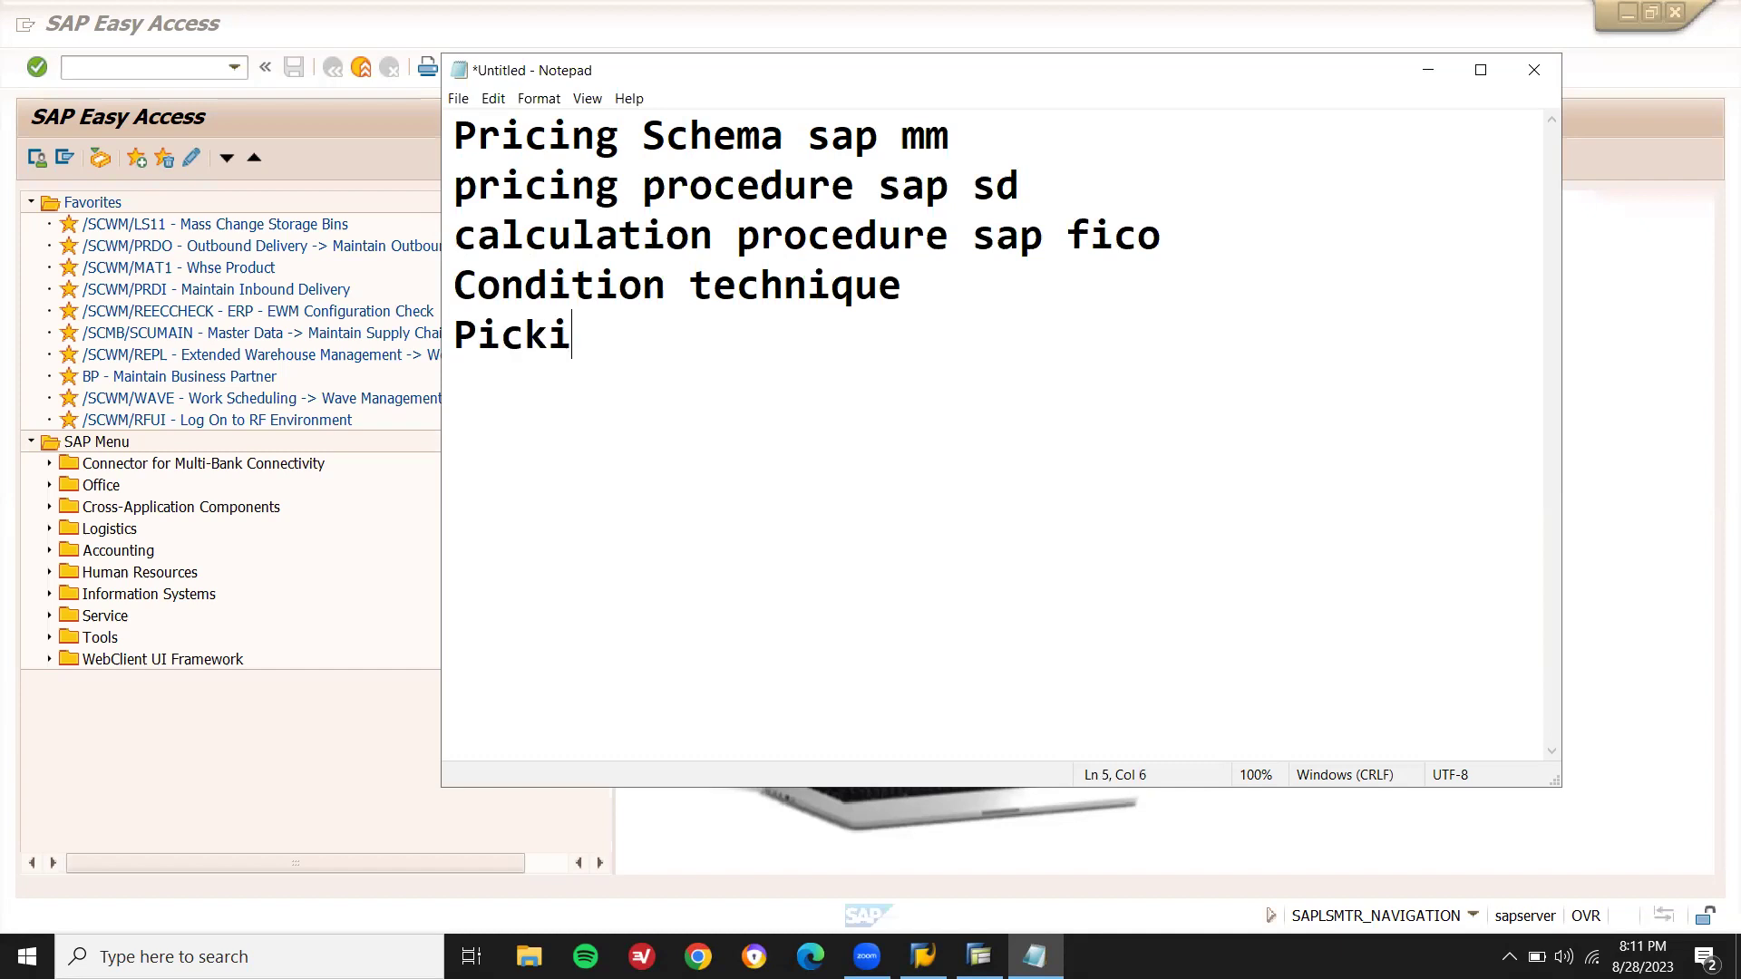
type("ng up ")
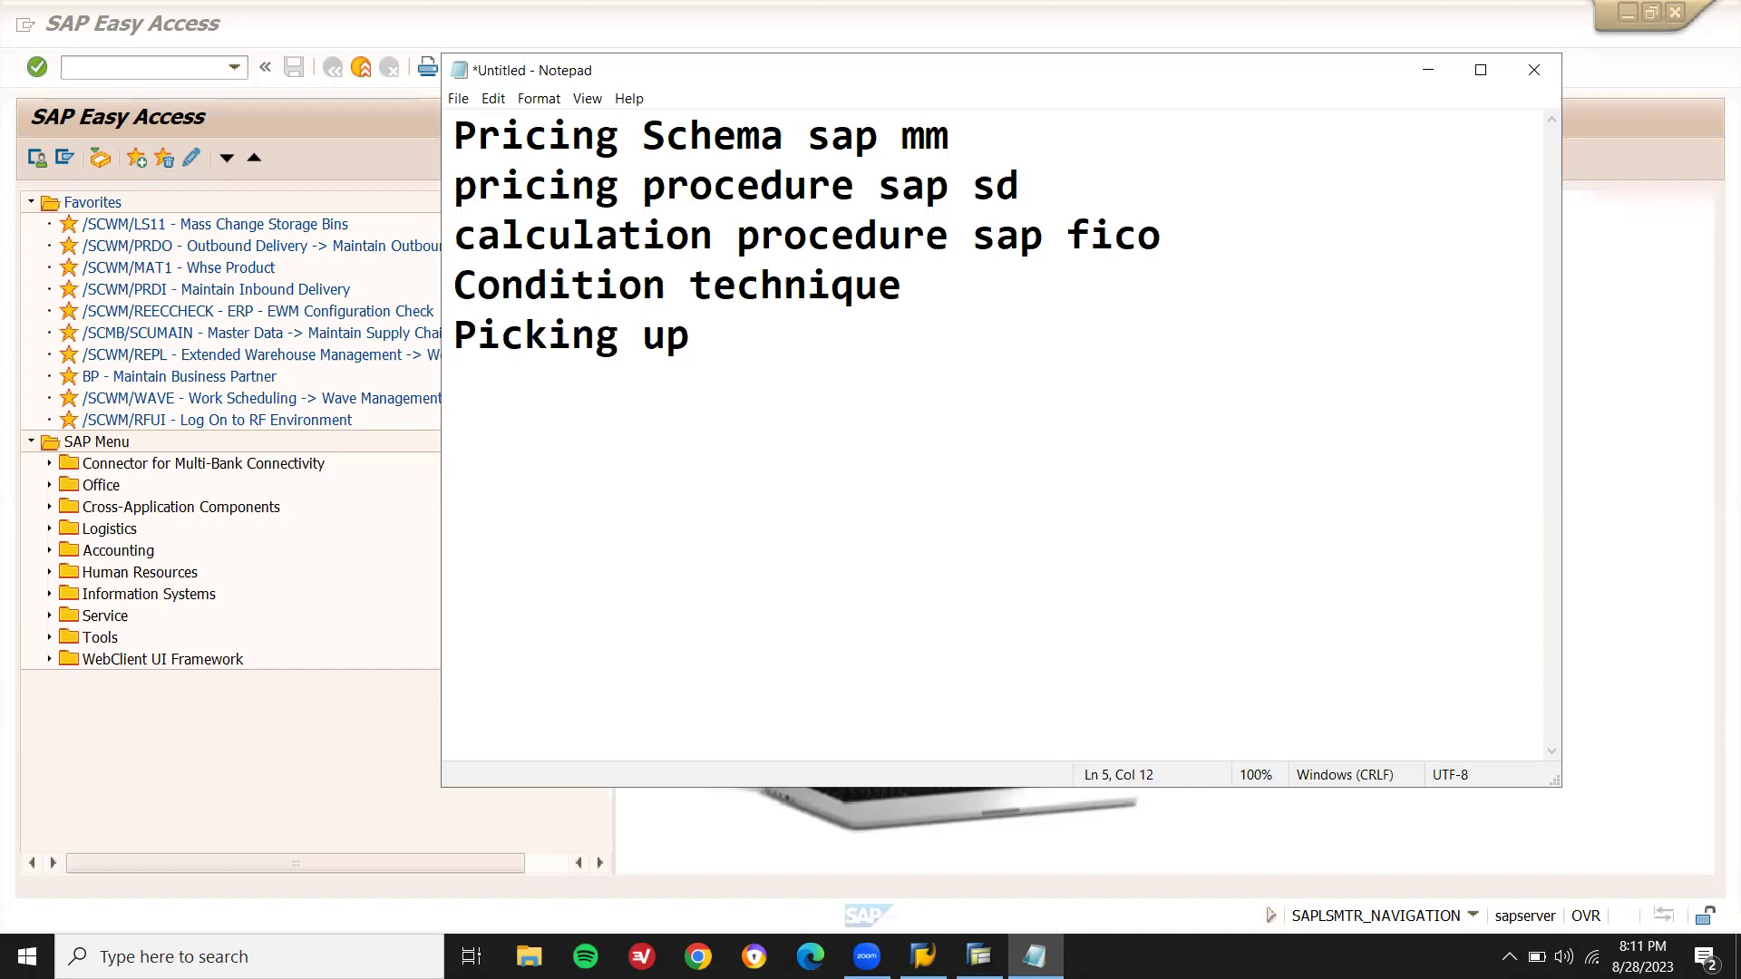
type("best val")
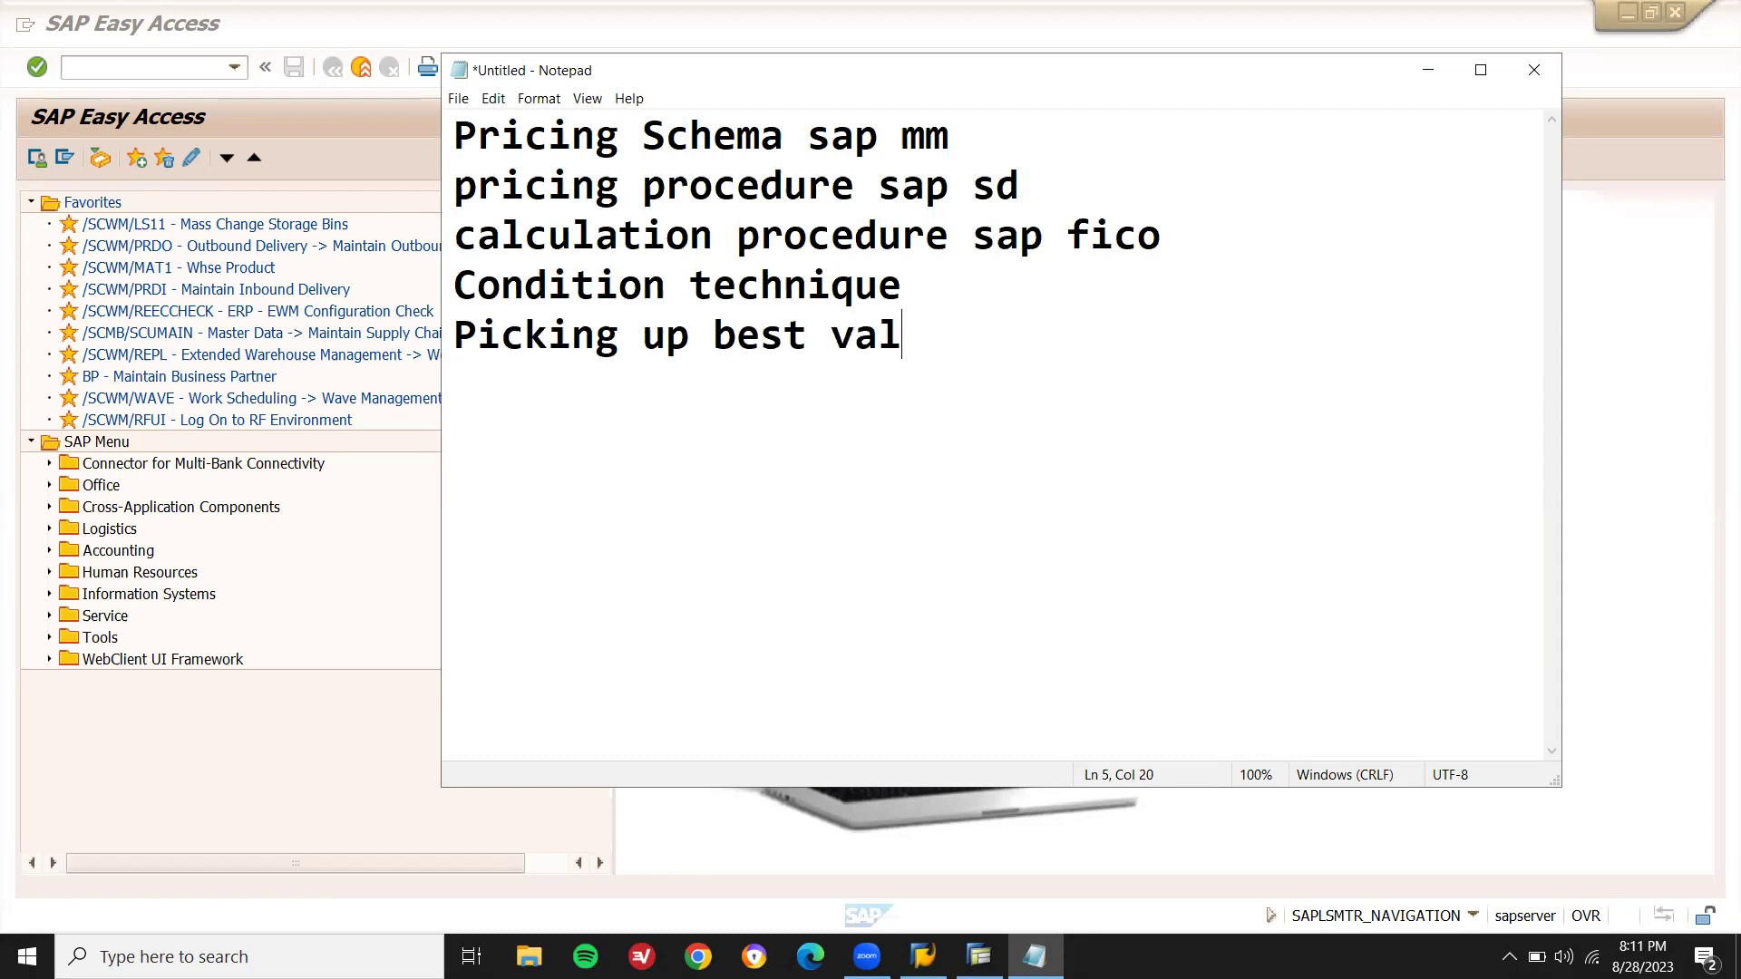
type("use")
key("BackSpace")
key("BackSpace")
key("BackSpace")
type("e from")
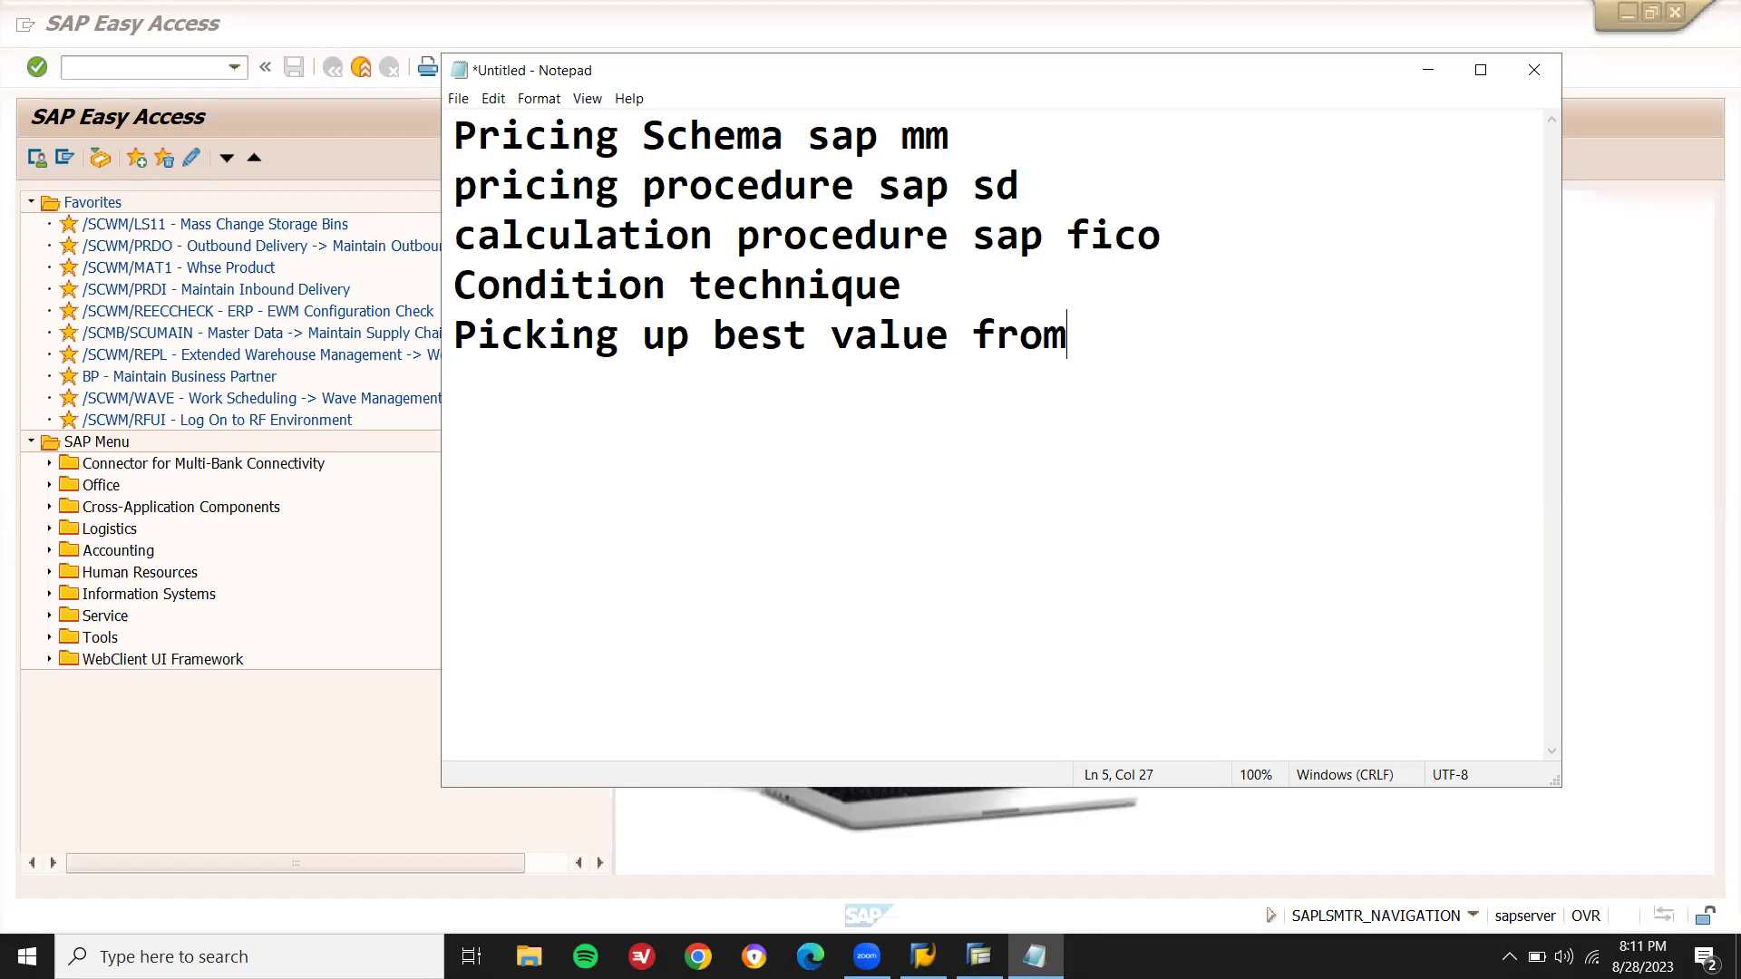
type(" available ")
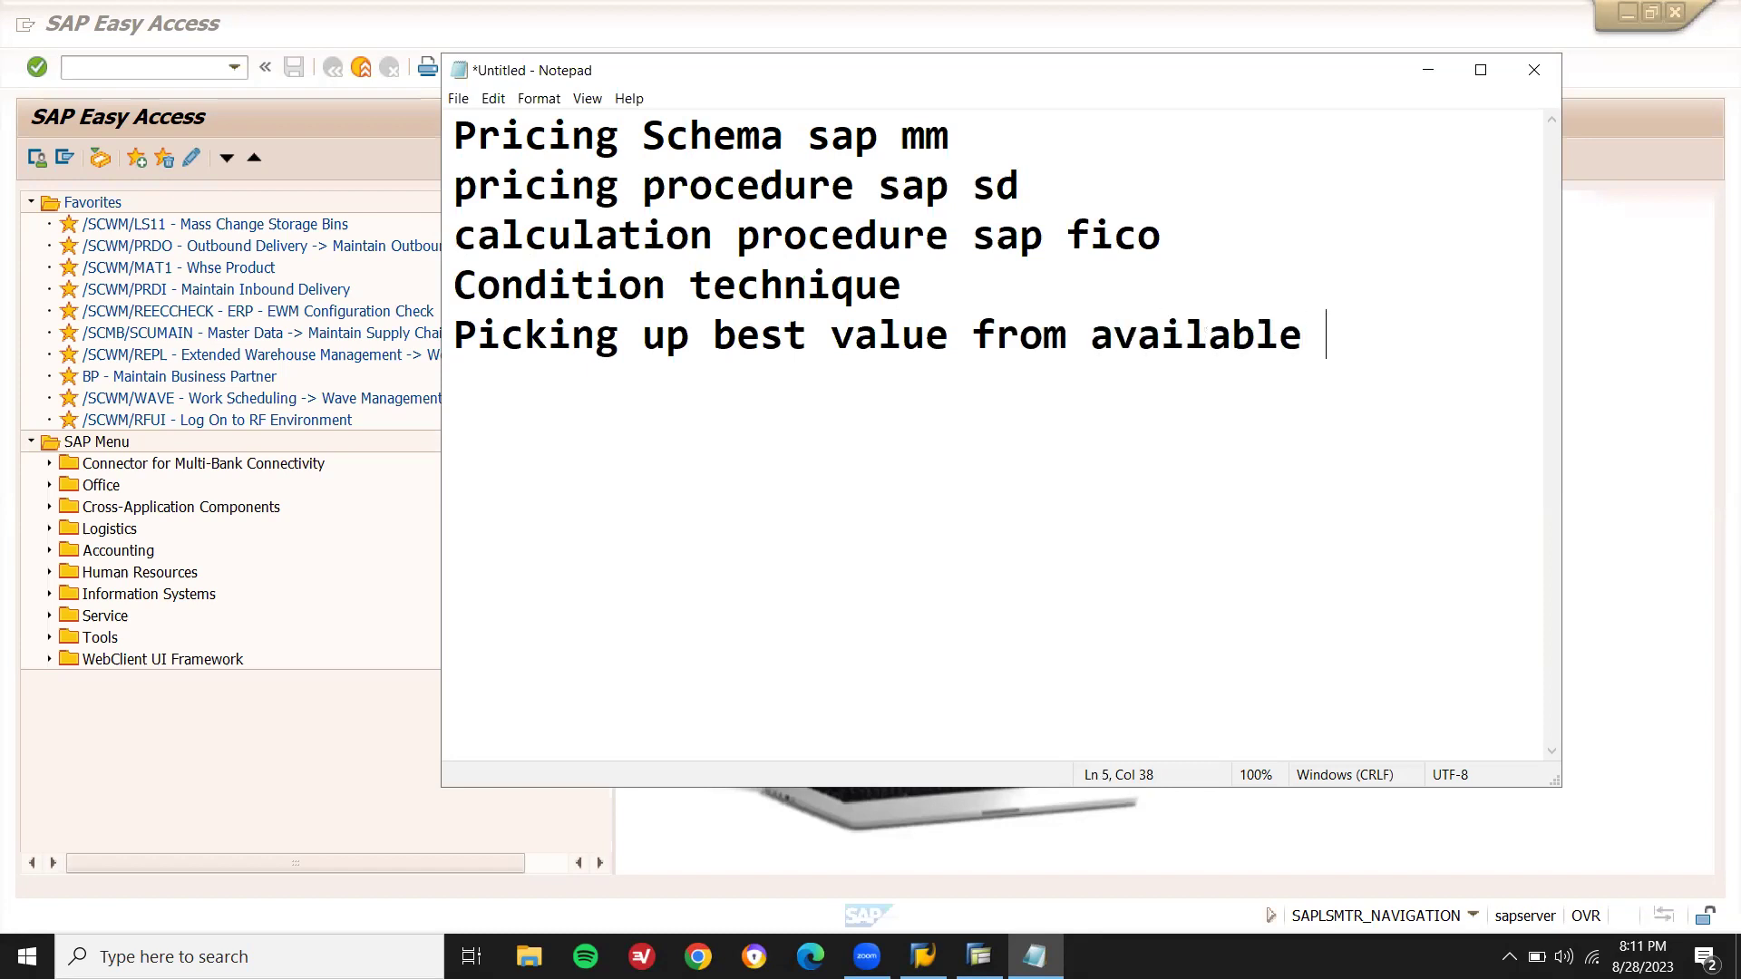
type("option")
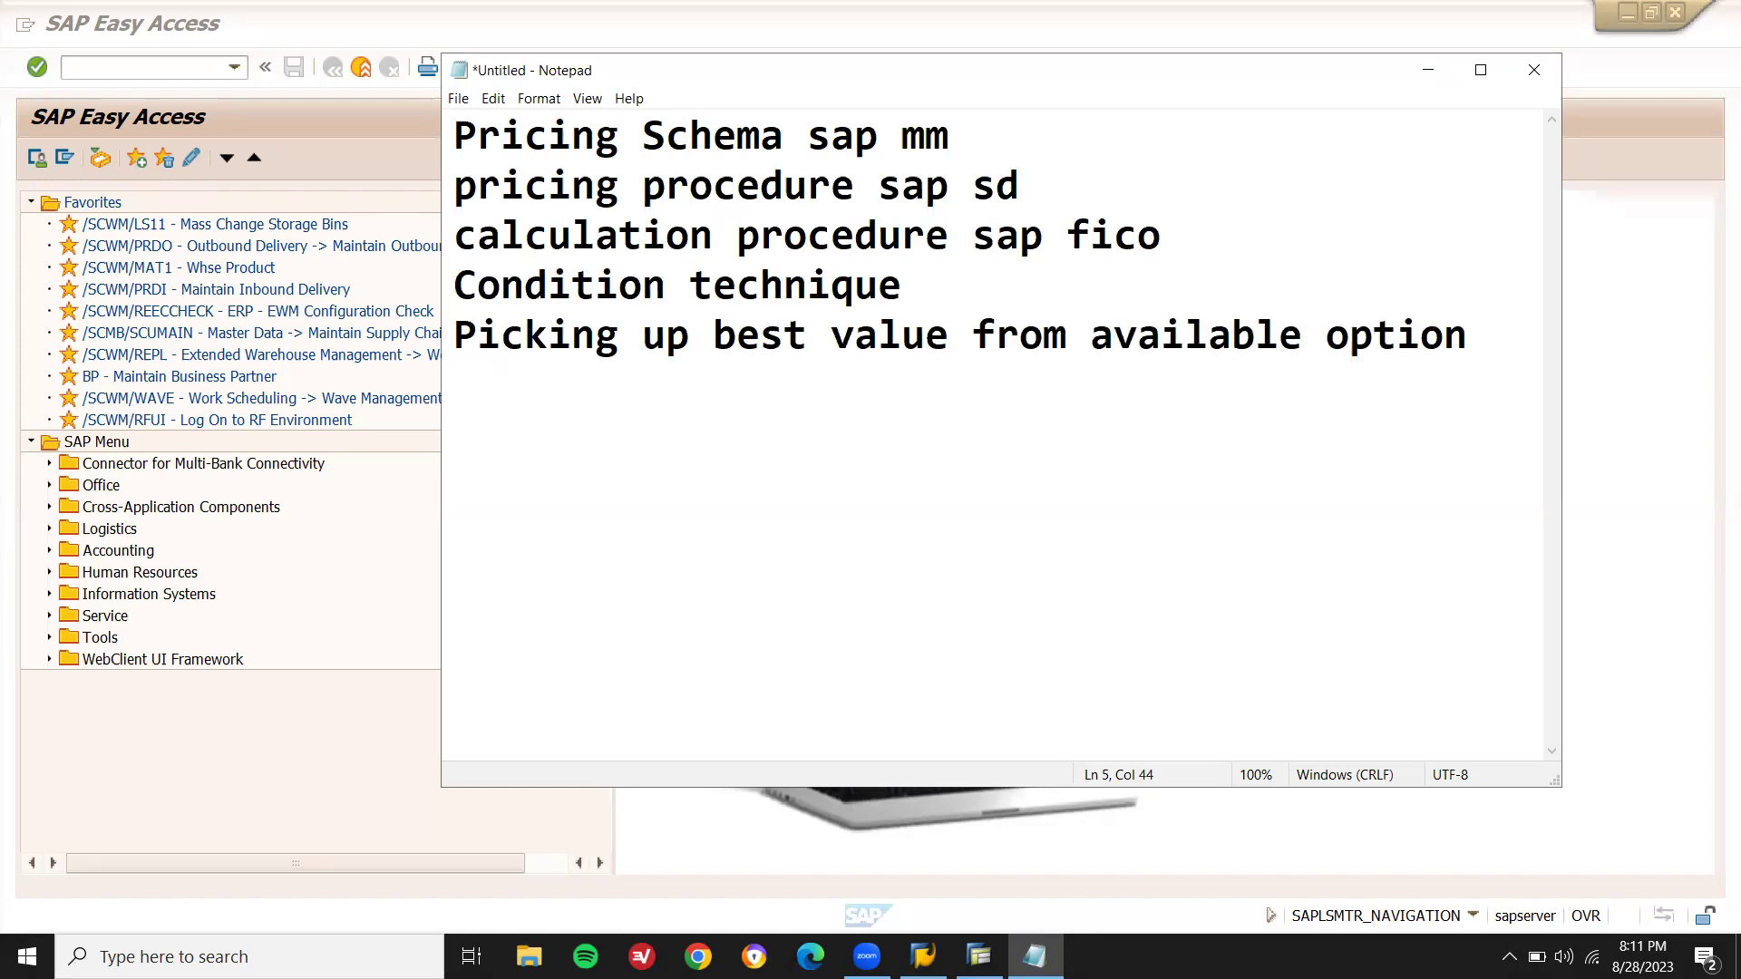
type("s")
key("Return")
key("Up")
key("Up")
key("Up")
key("Up")
key("Up")
key("shift+End")
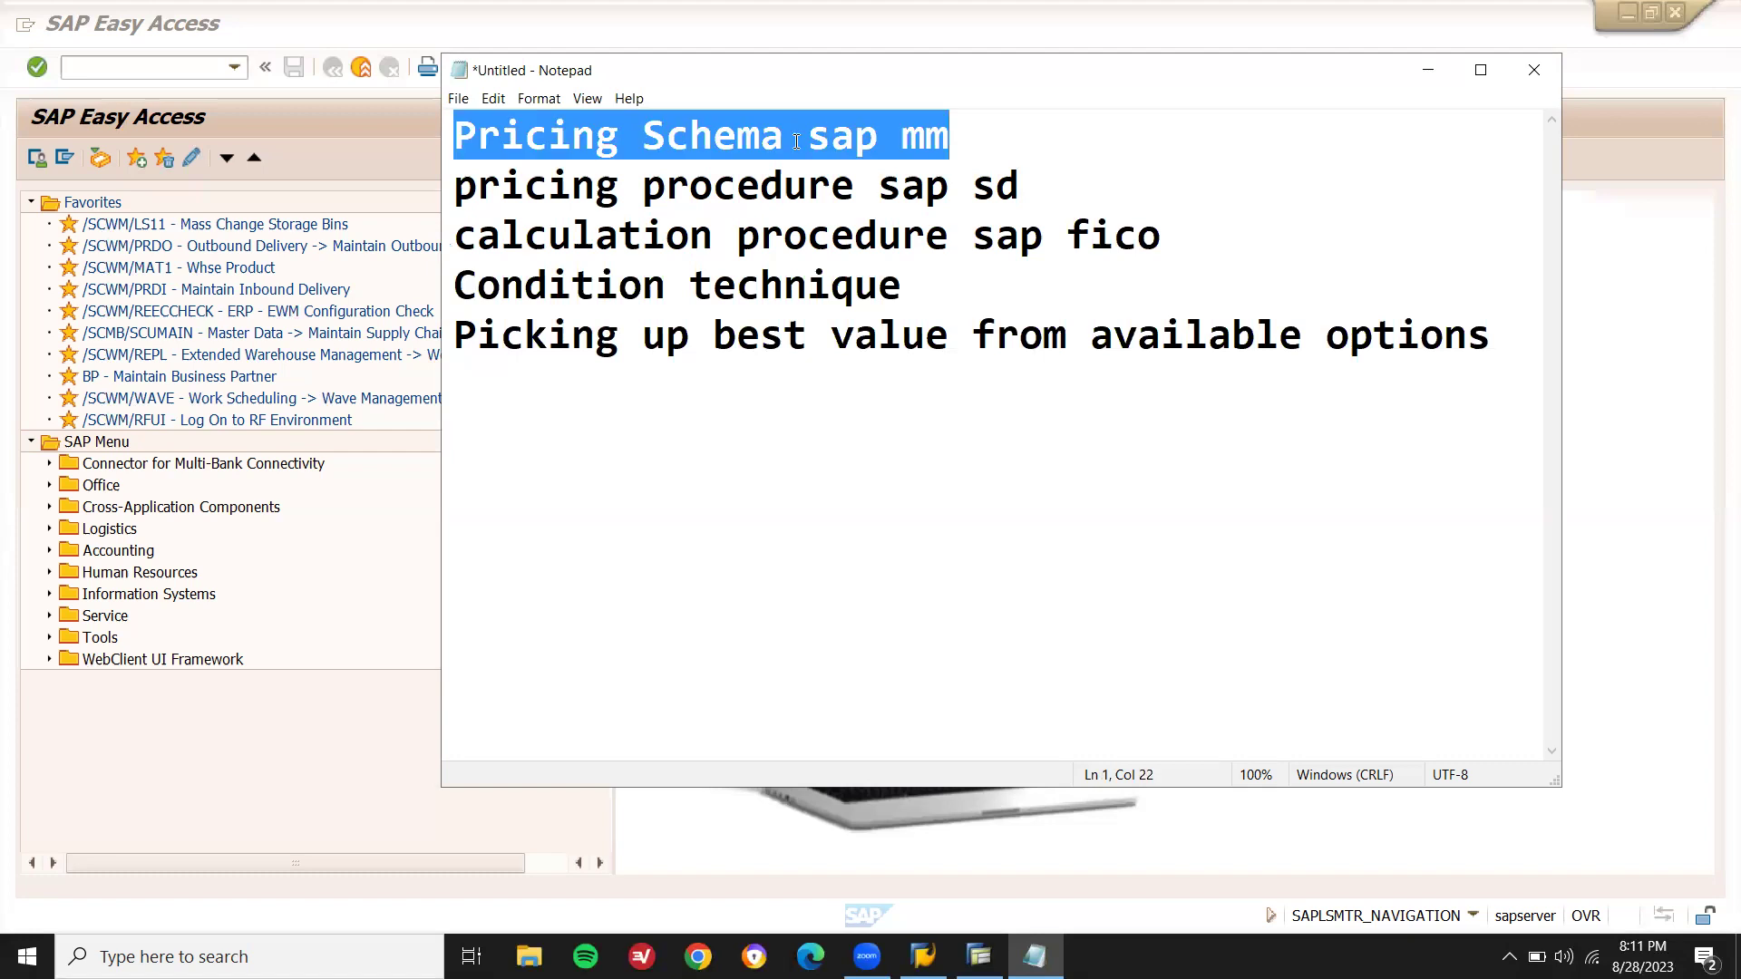
- Start ME21N, try the Supplier search help, and dismiss the compression error that ends the session
left_click(156, 66)
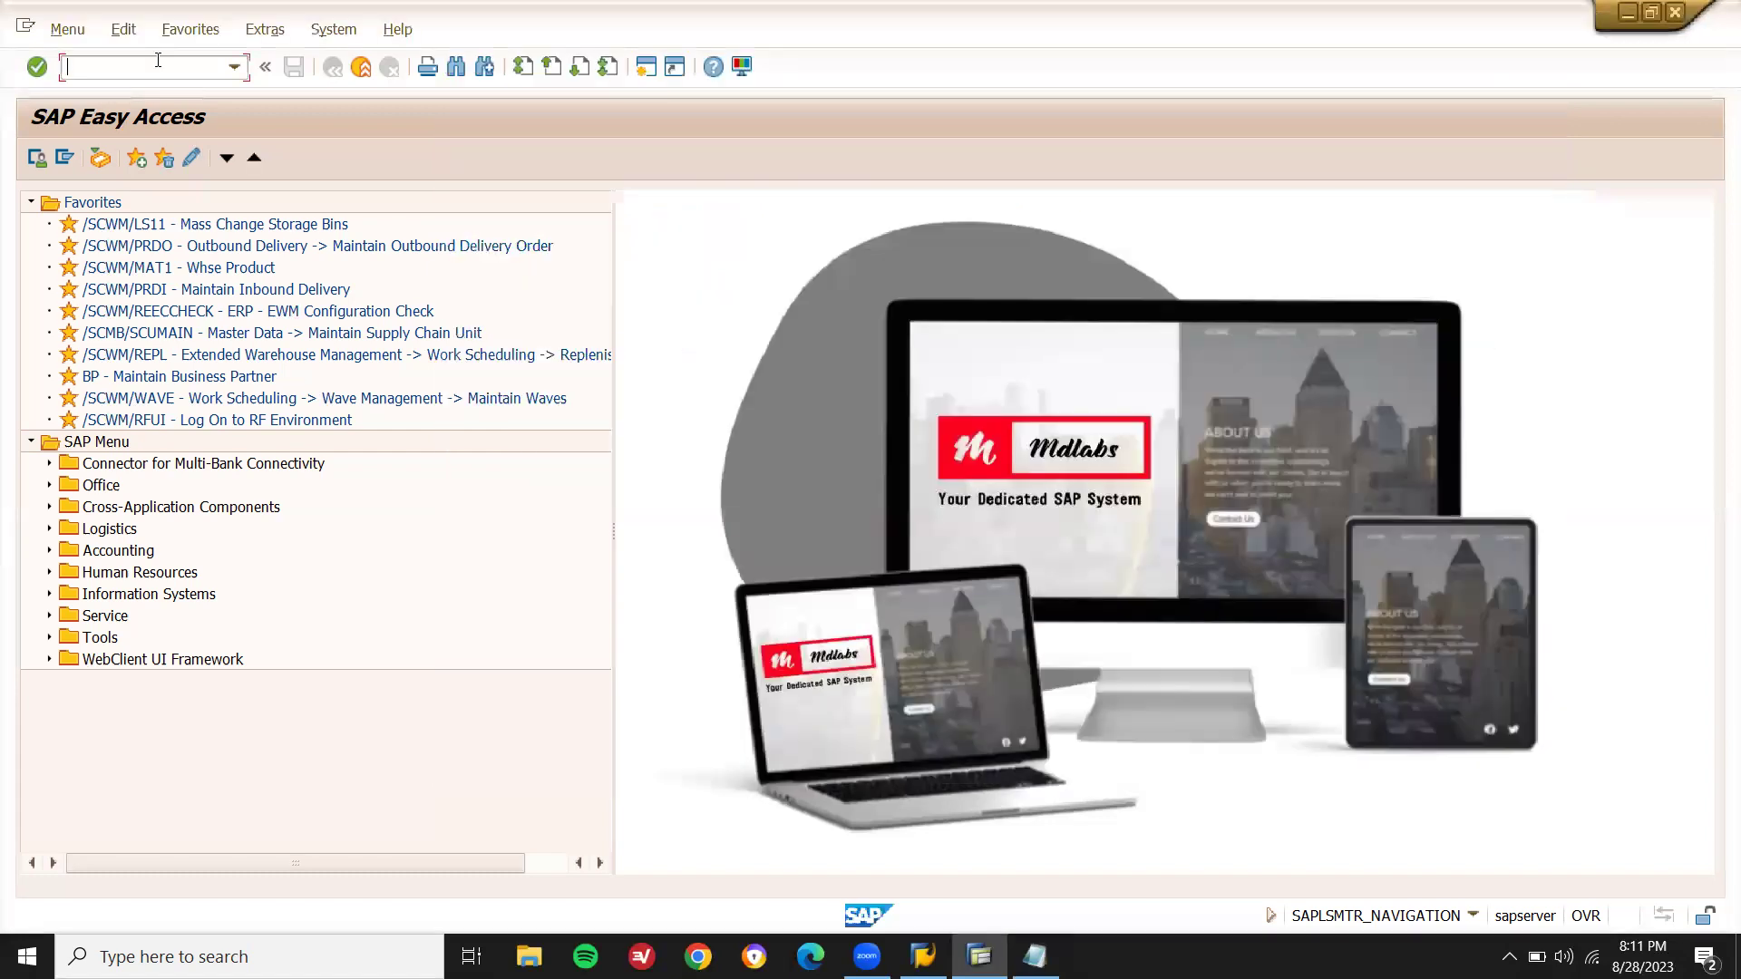
key("Return")
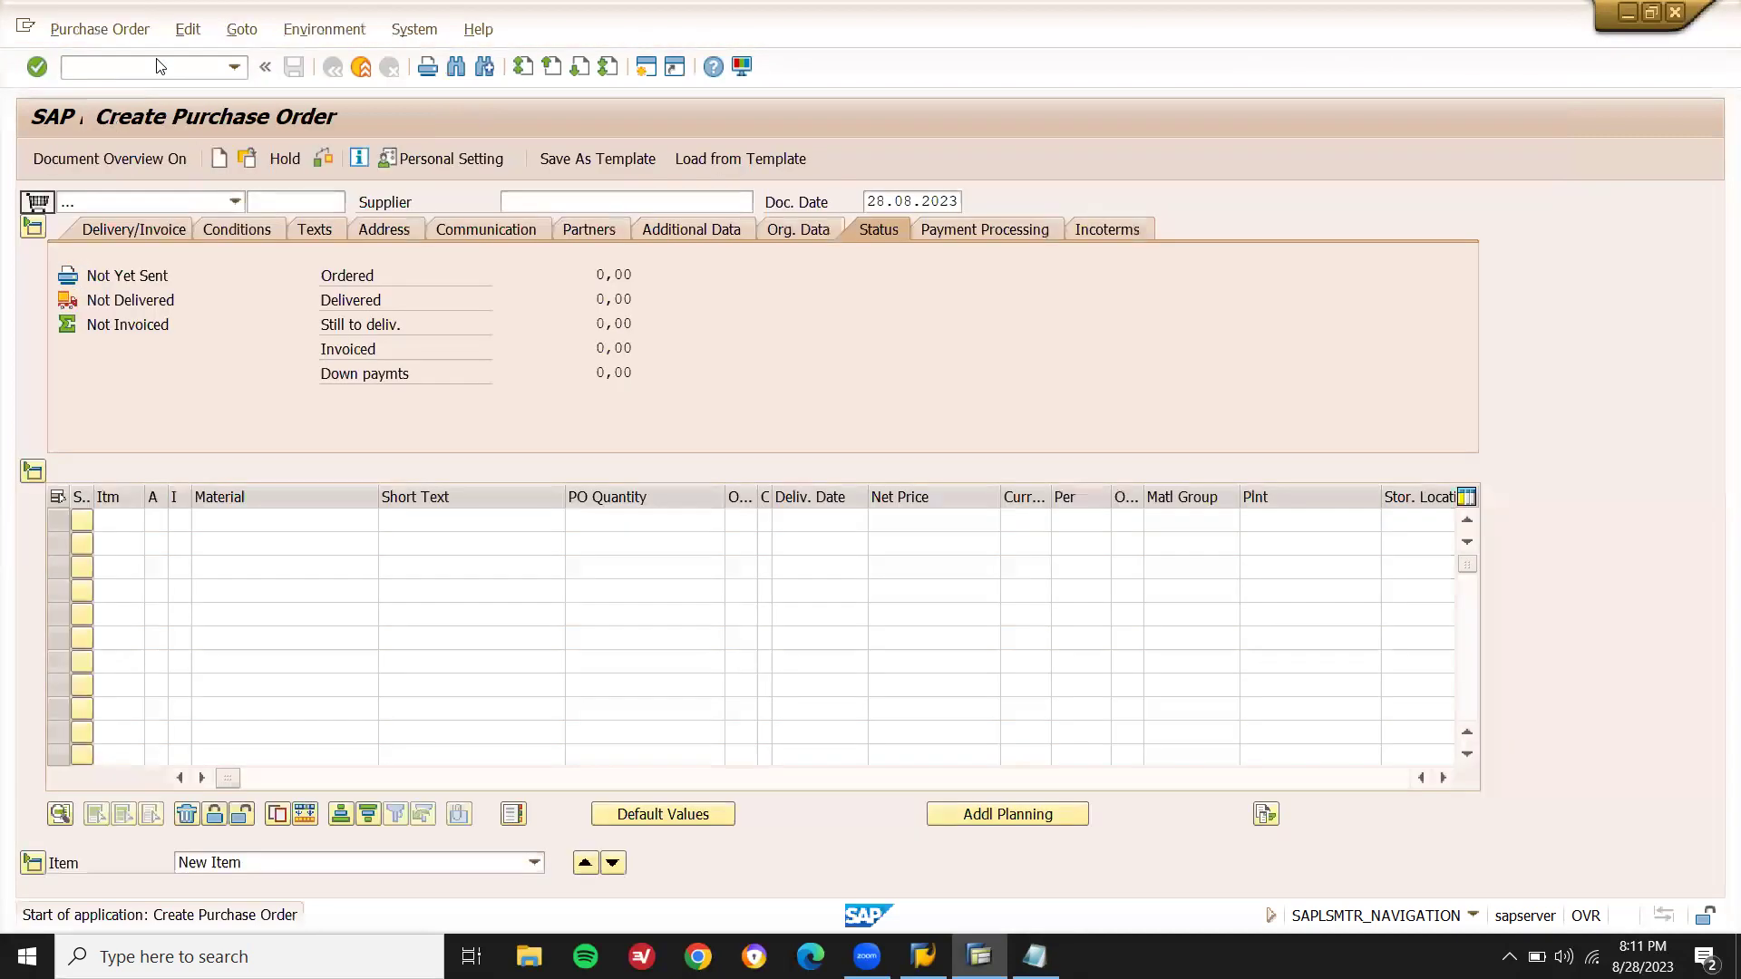
left_click(538, 198)
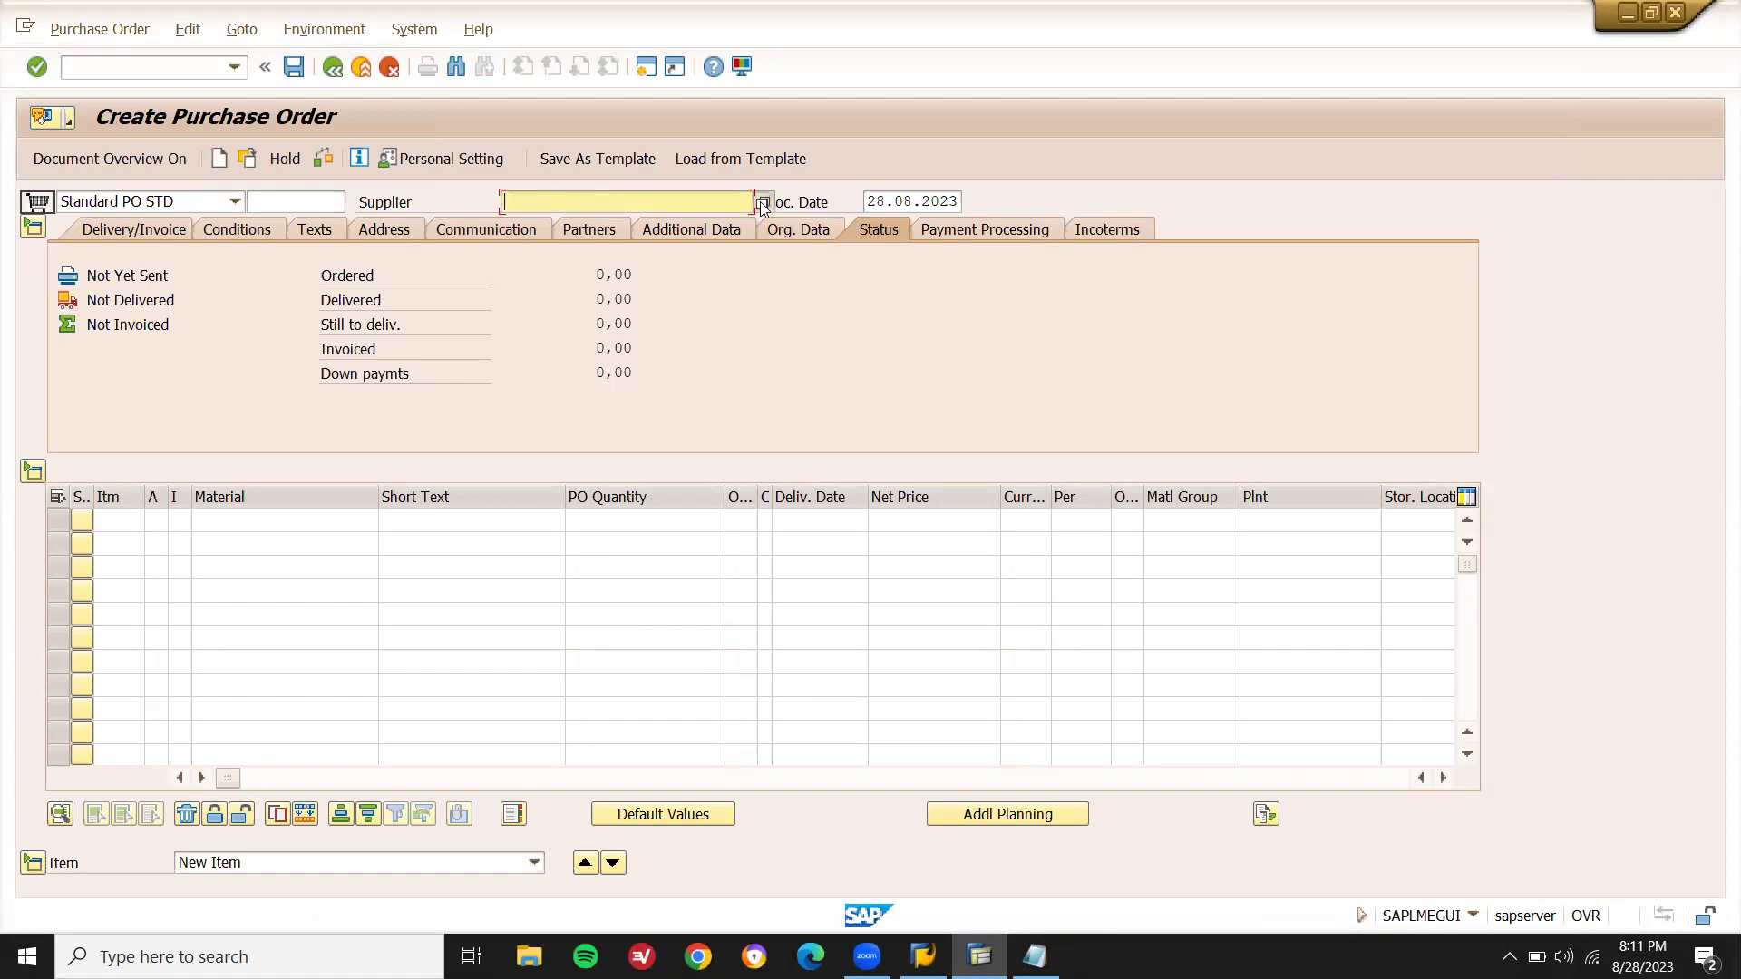
left_click(761, 203)
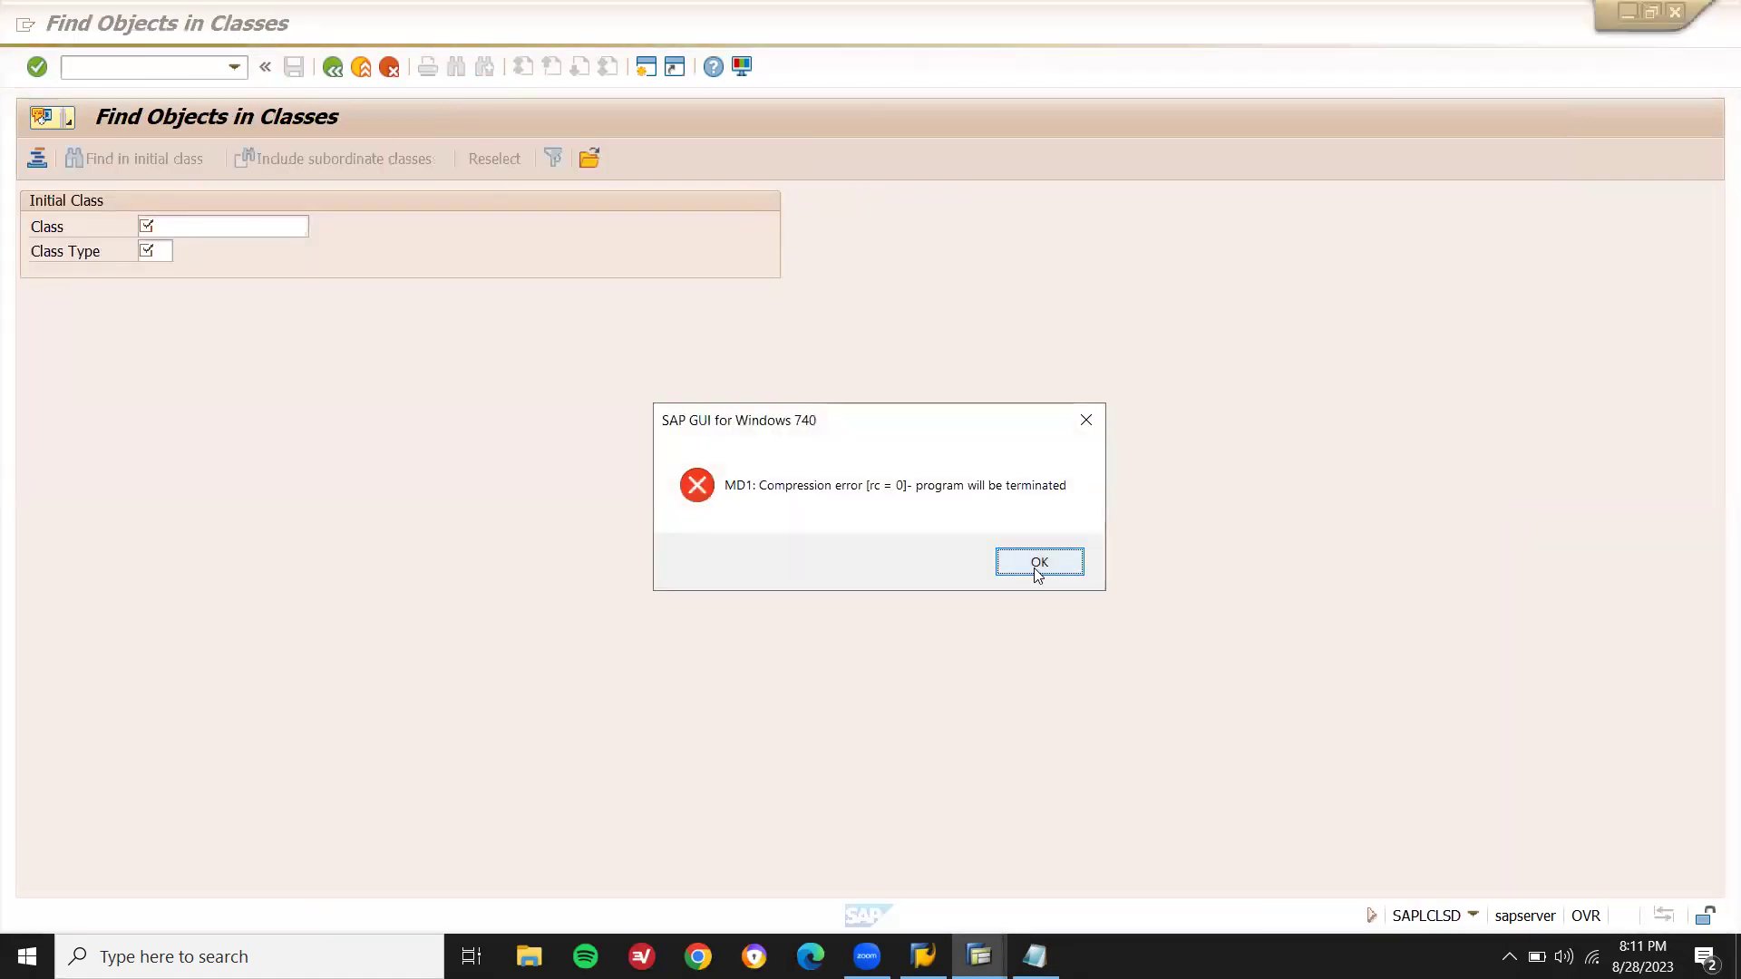
left_click(1038, 563)
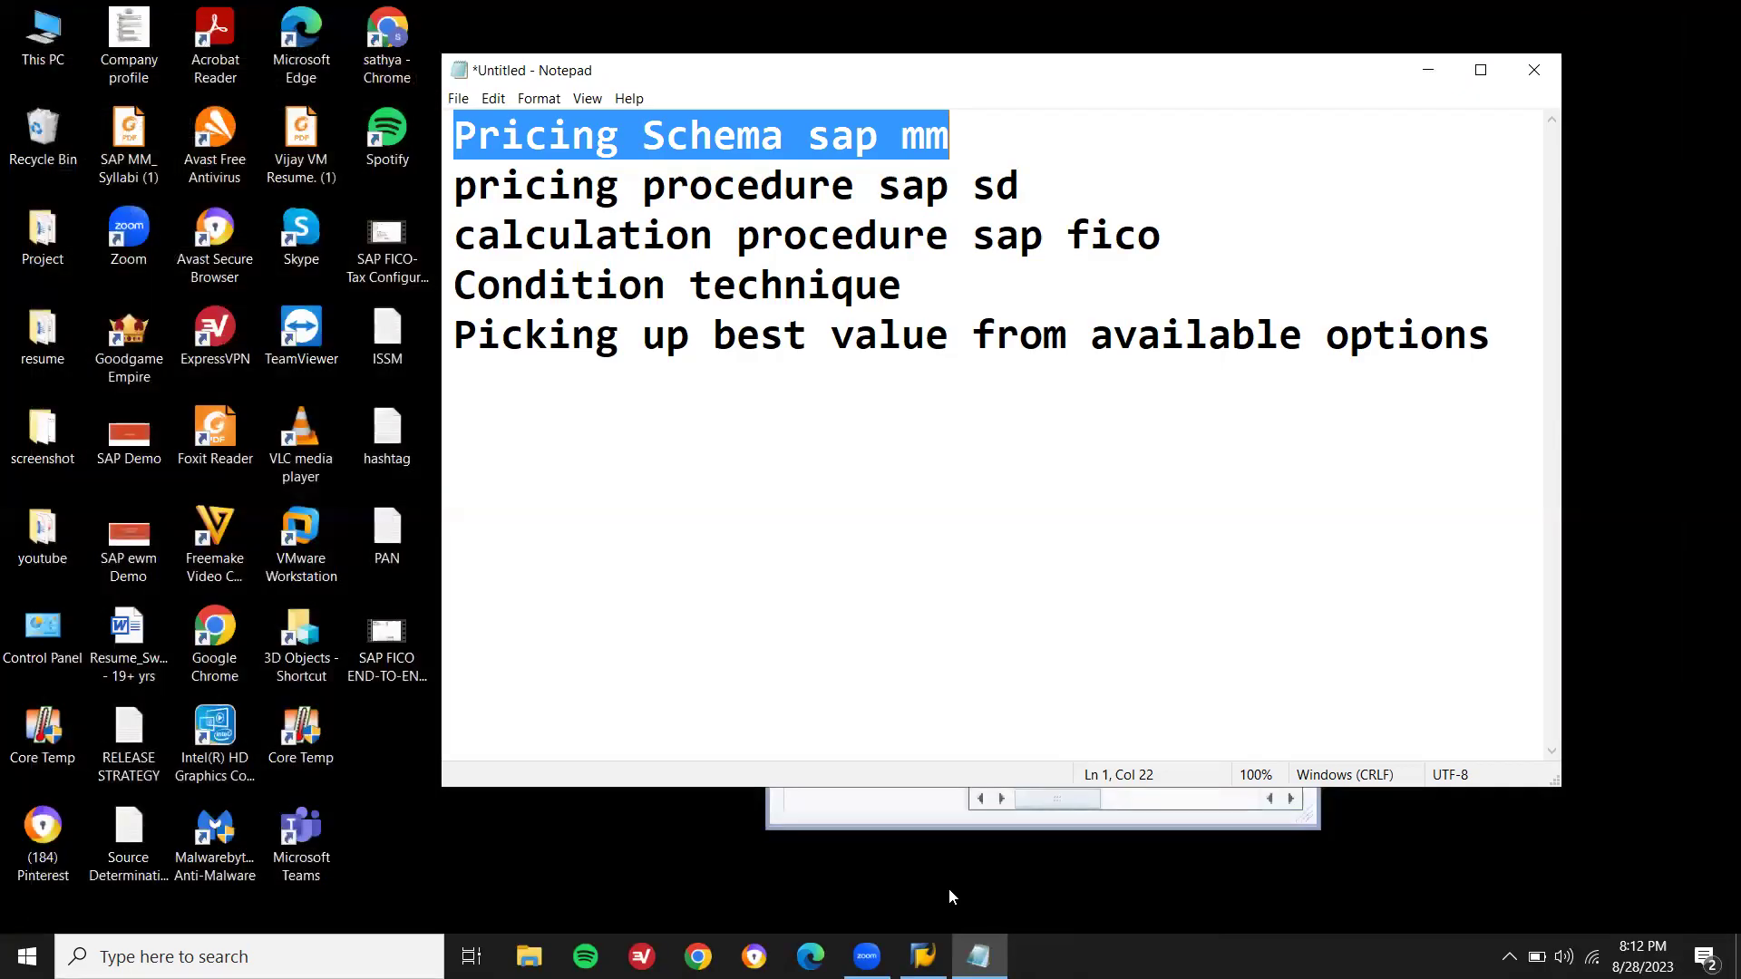
- Log back on to the s4hana system with the remembered user name and account password
left_click(921, 939)
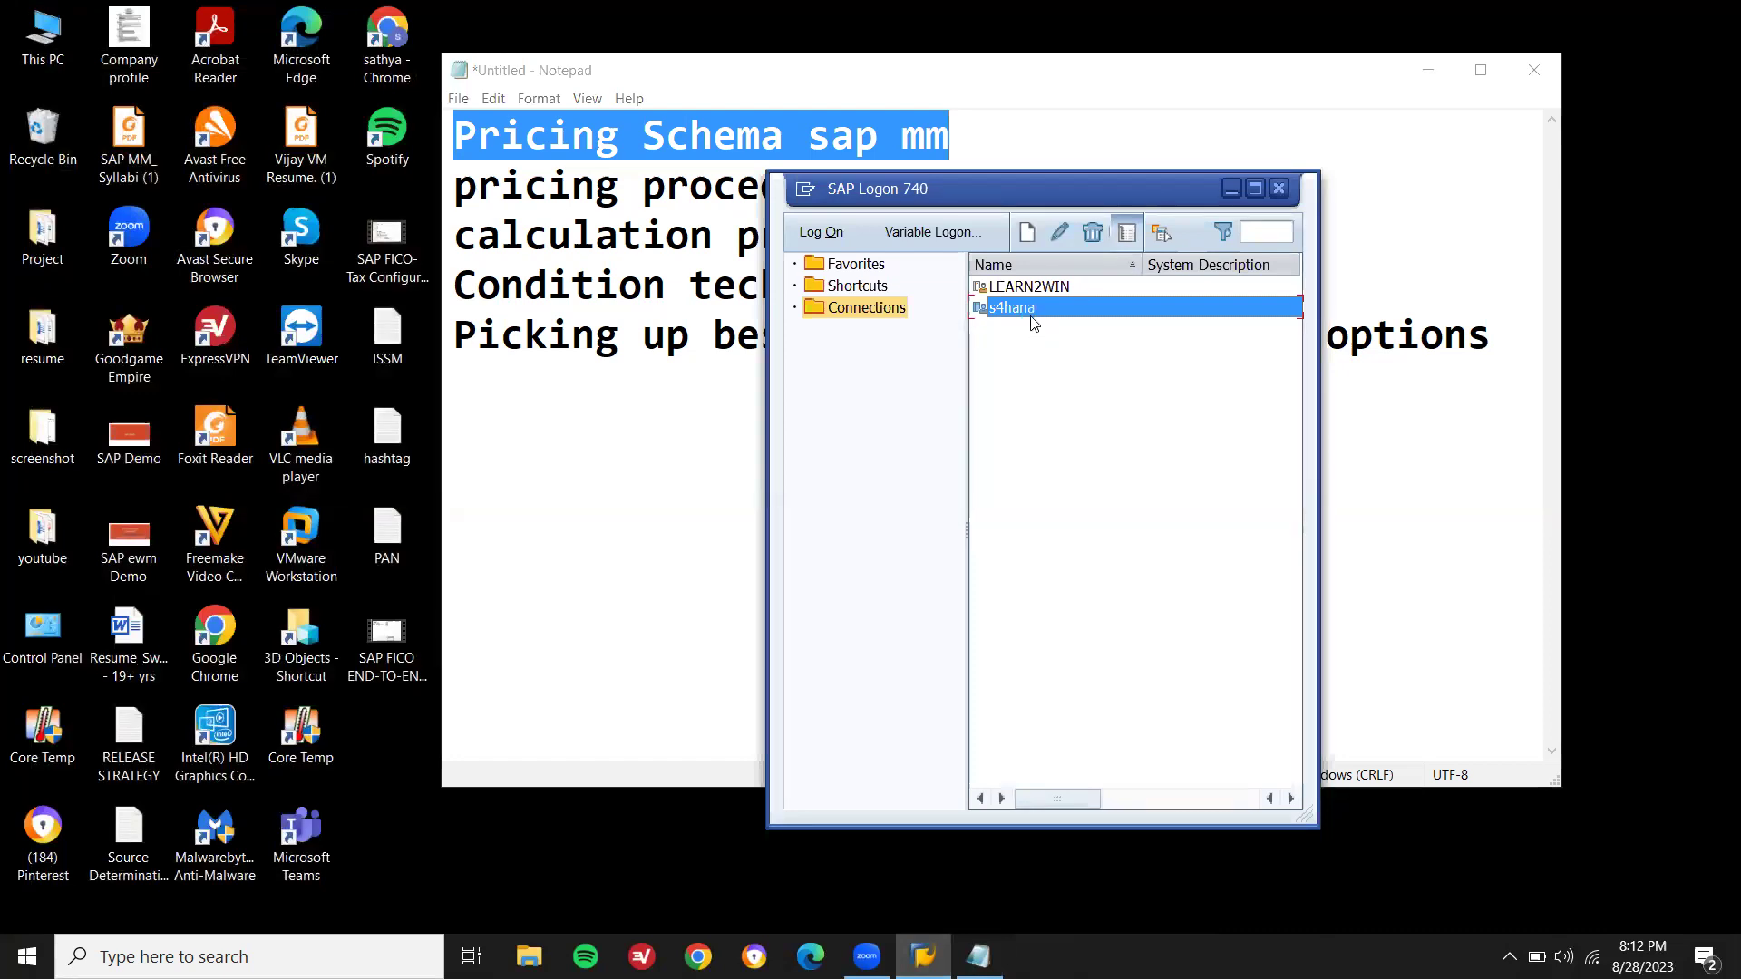
double_click(1030, 314)
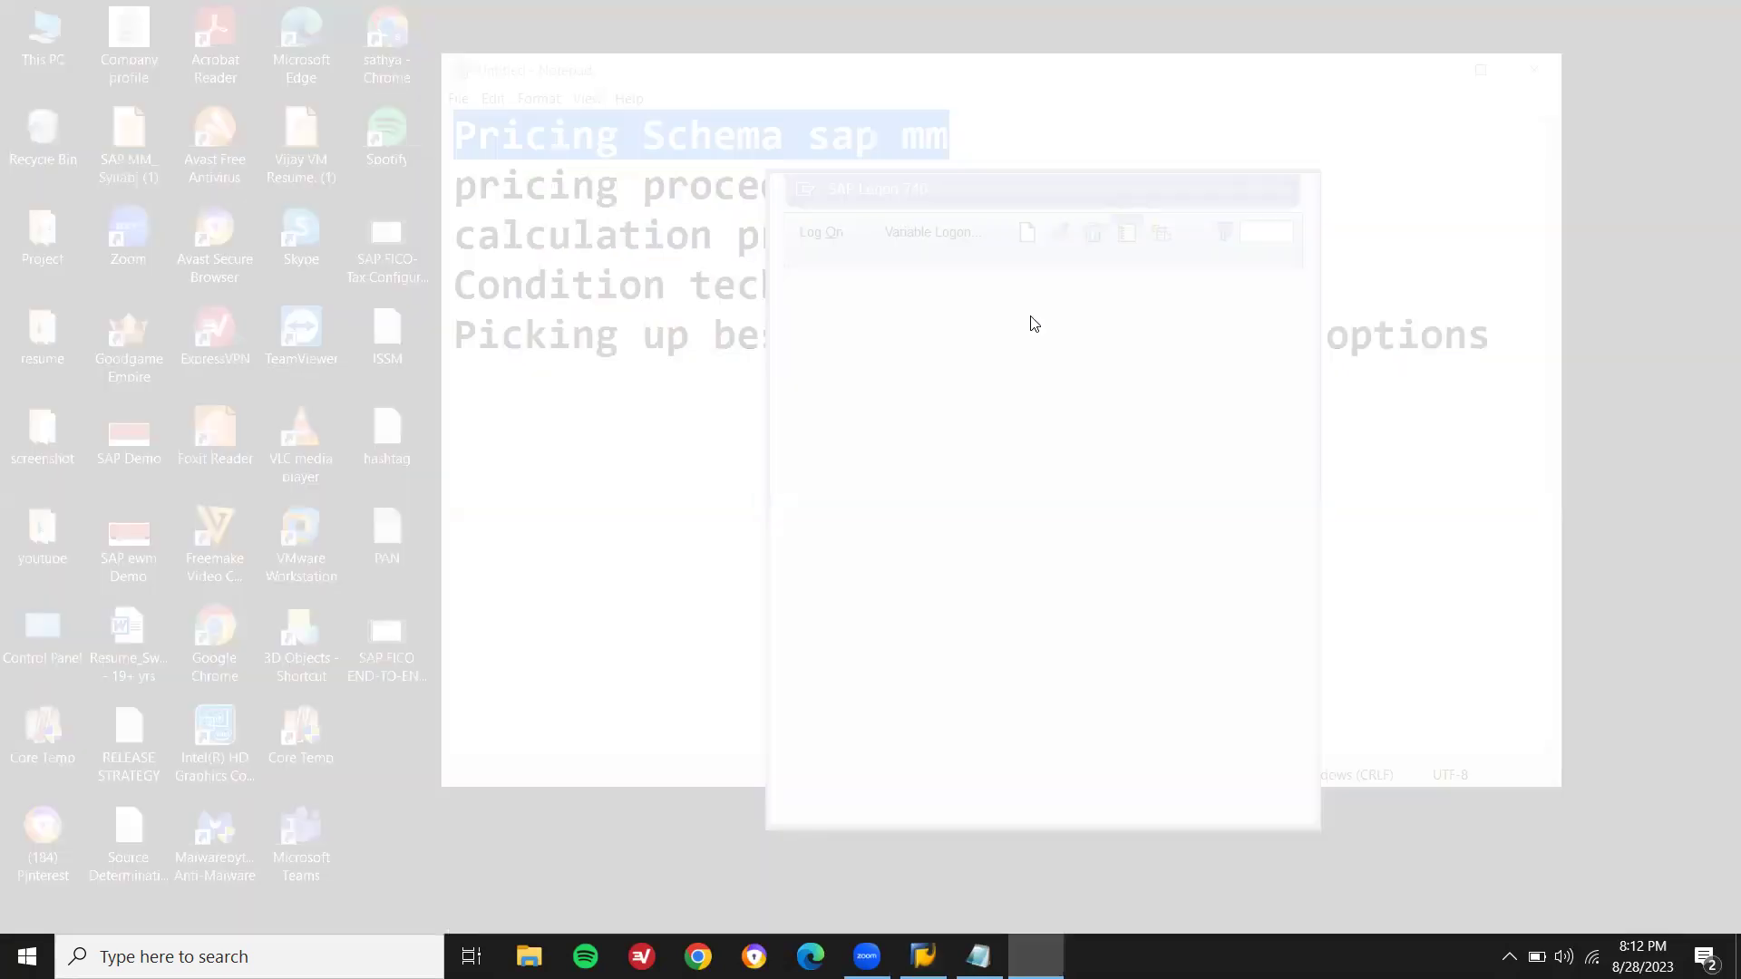
key("Down")
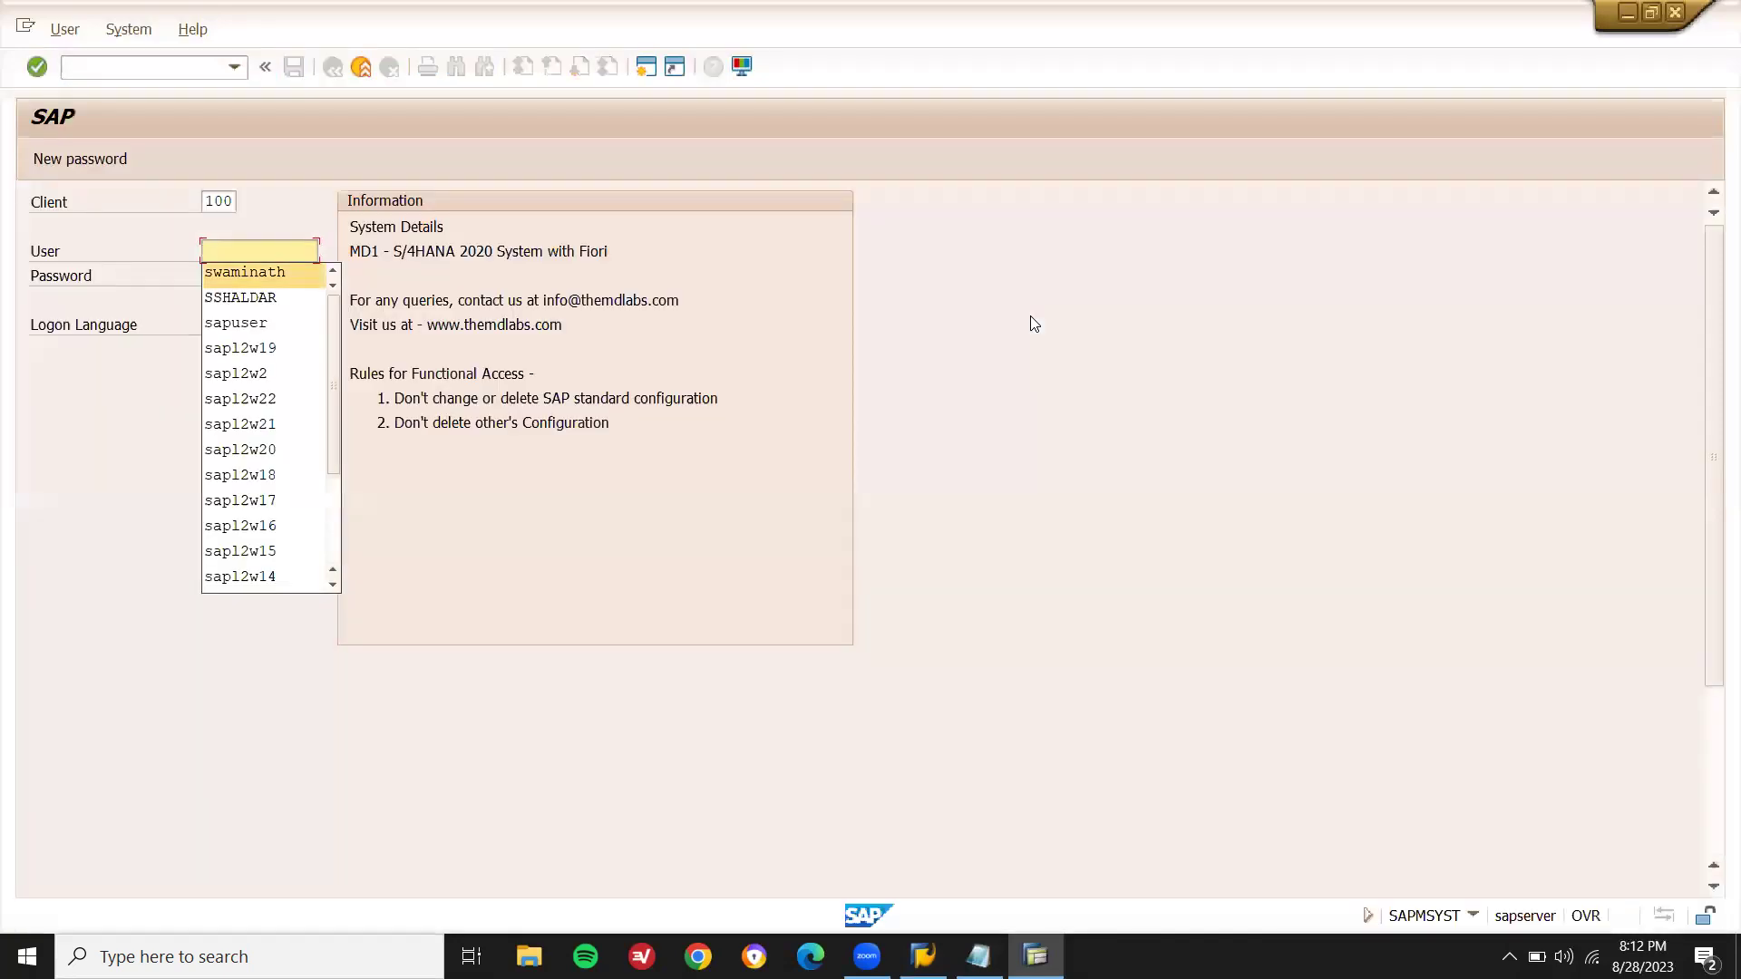
key("Return")
key("Tab")
key("ctrl+v")
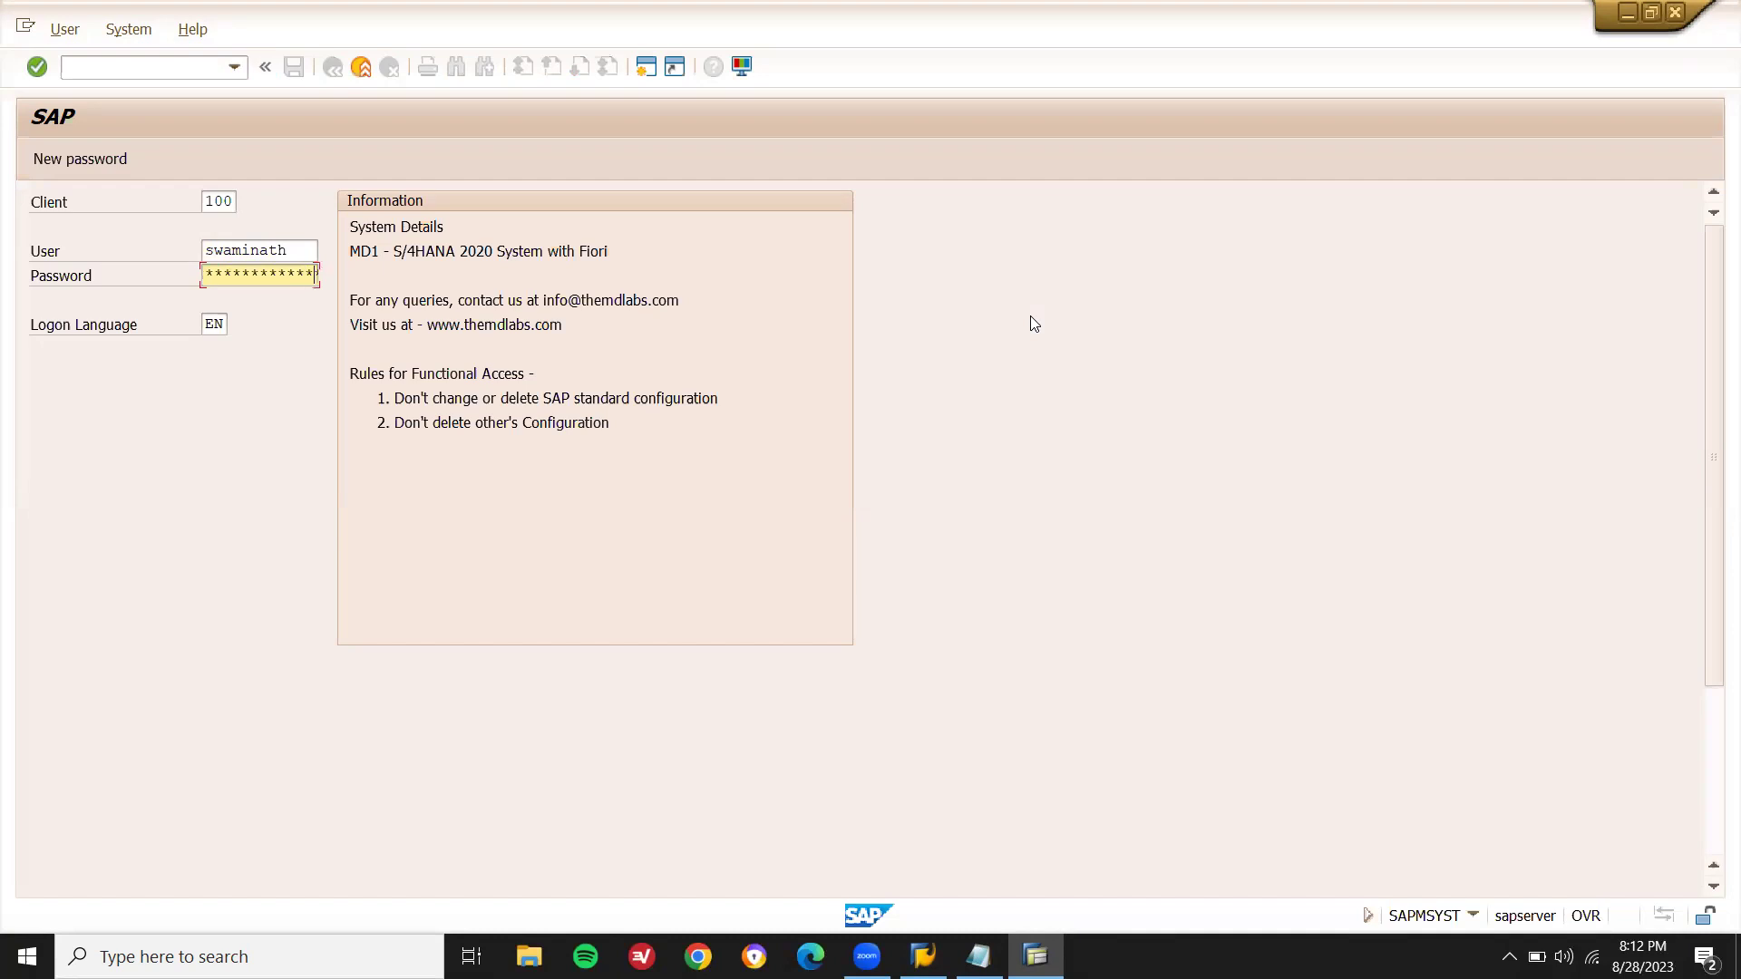
key("Return")
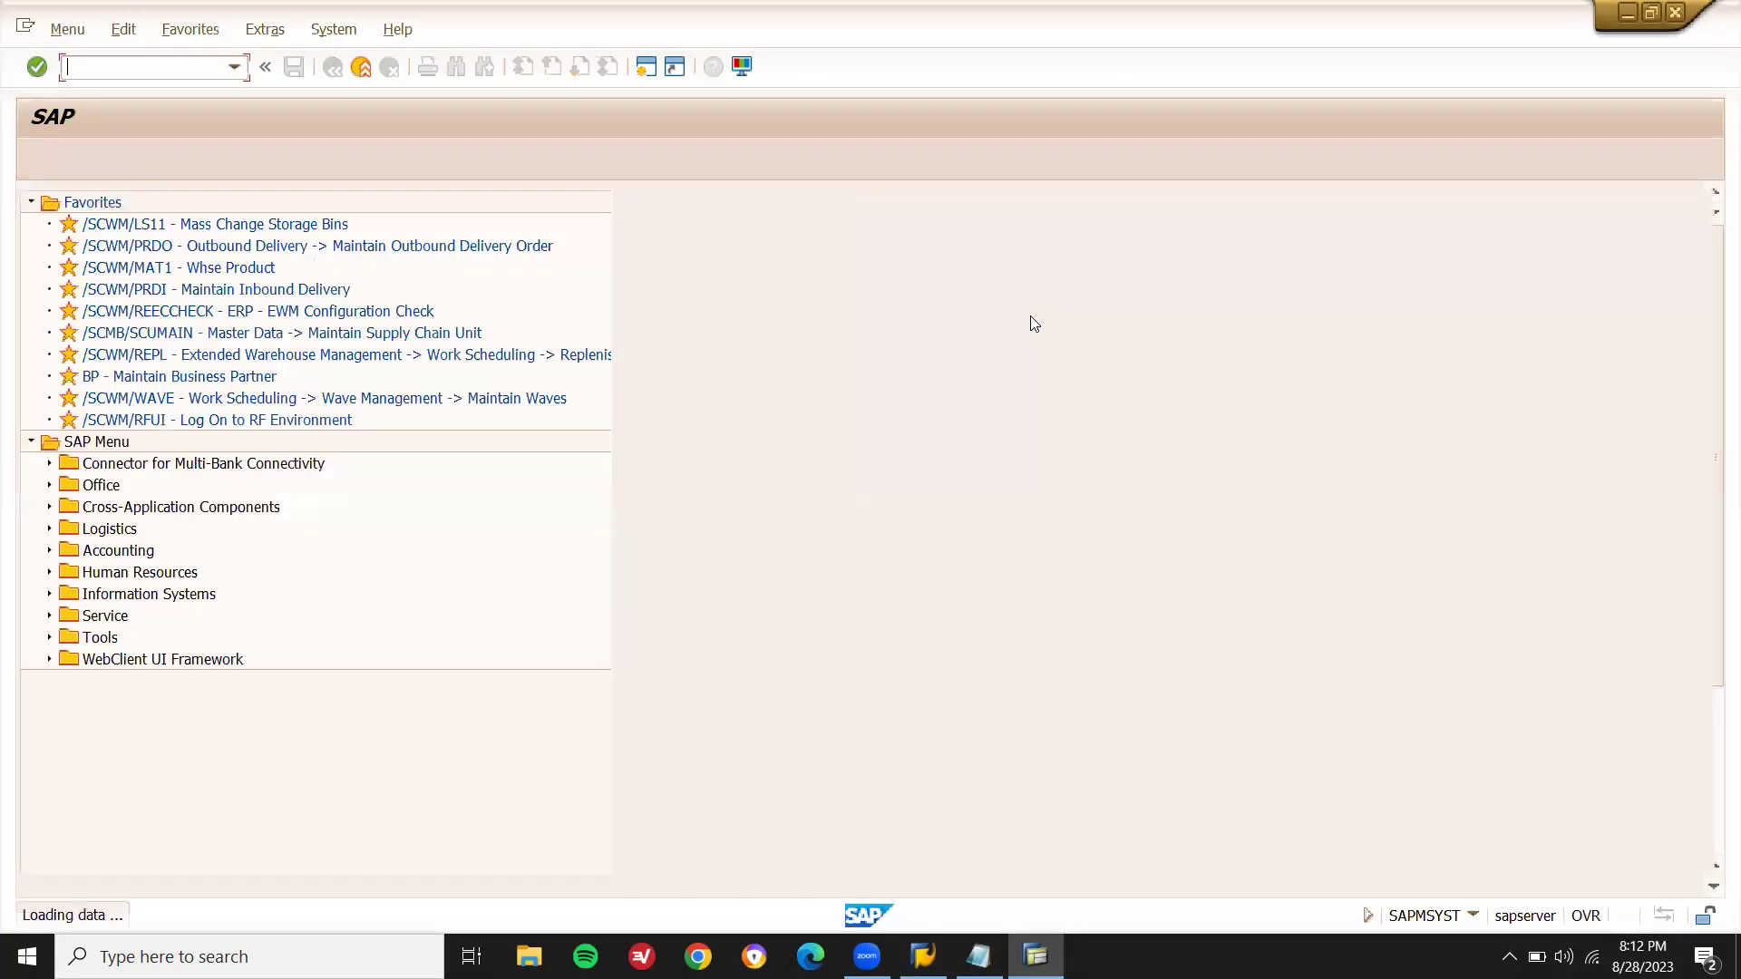
- Start ME21N again and open the Supplier search help
type("me21")
key("Return")
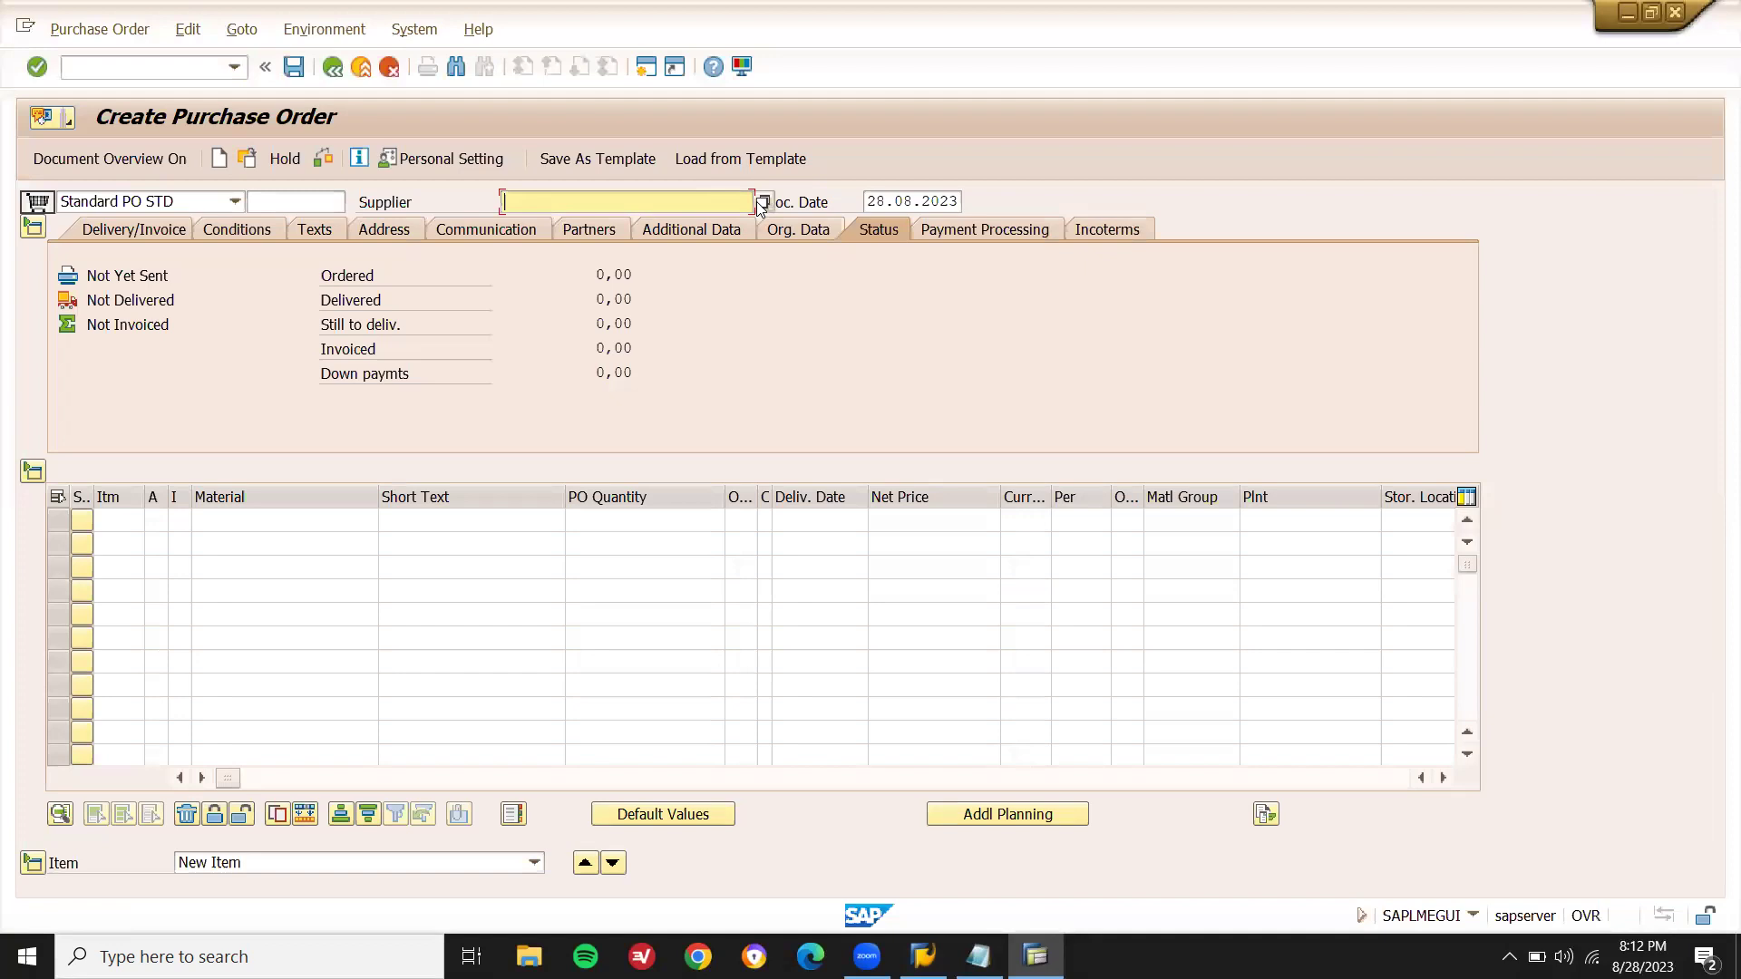
left_click(761, 201)
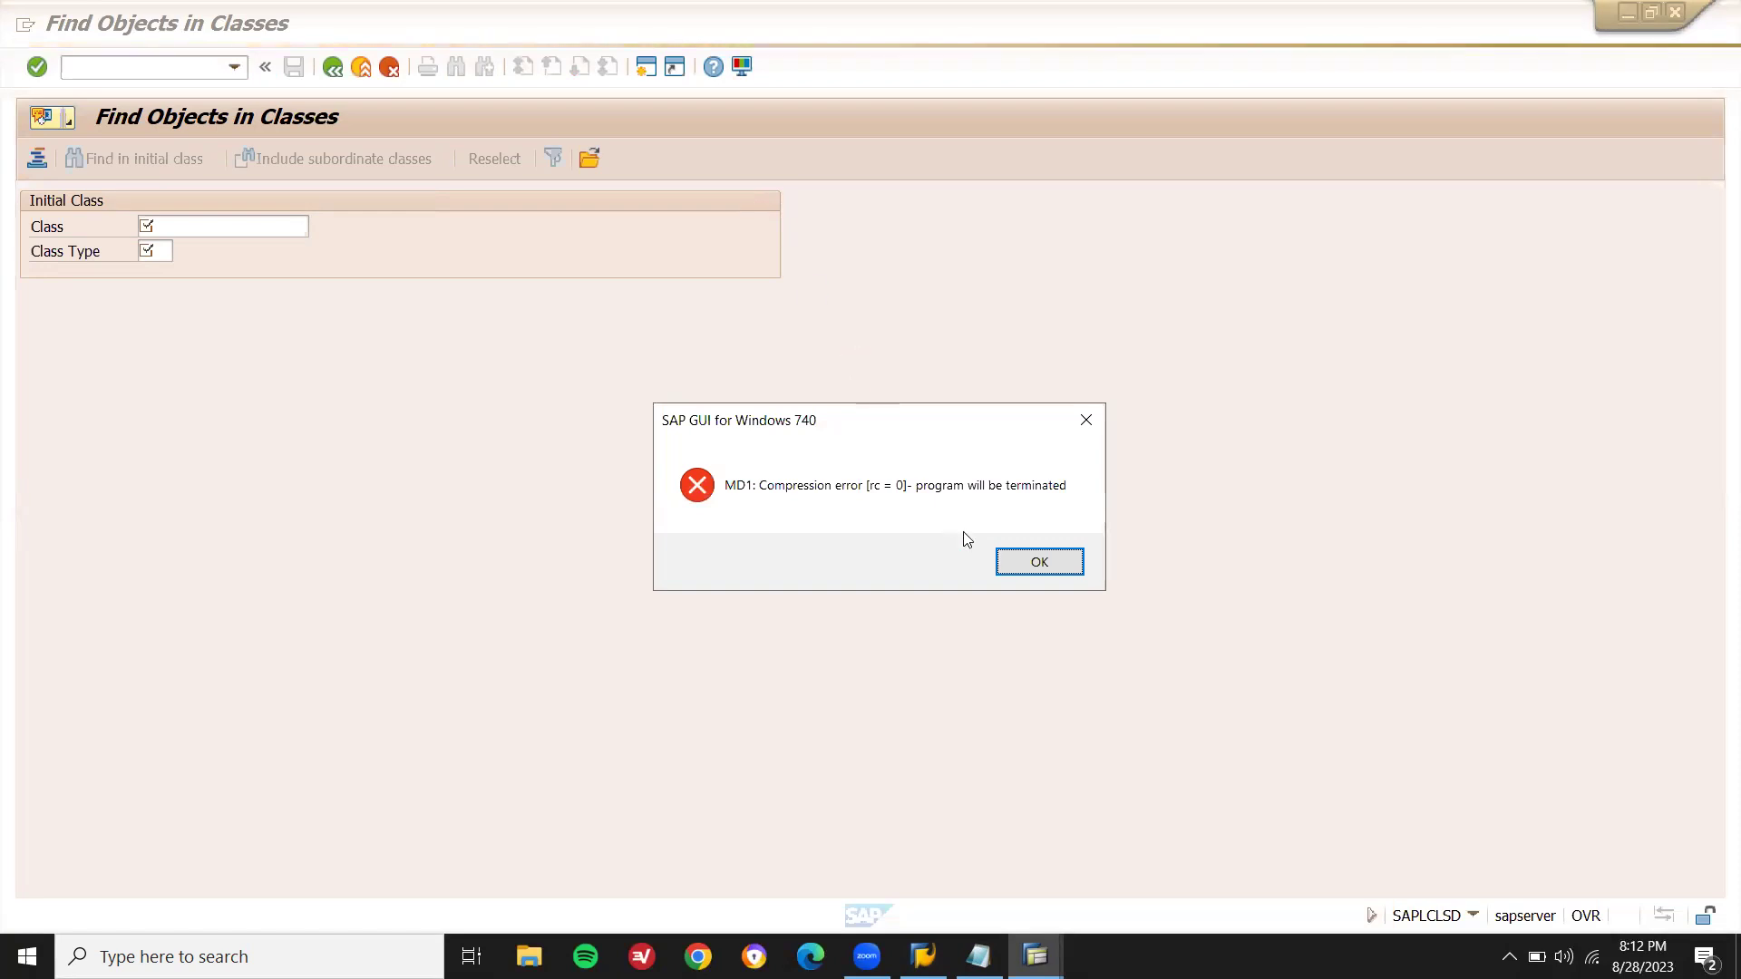
- Dismiss the compression error, log on to s4hana with user name and password, and start ME21N
left_click(1016, 561)
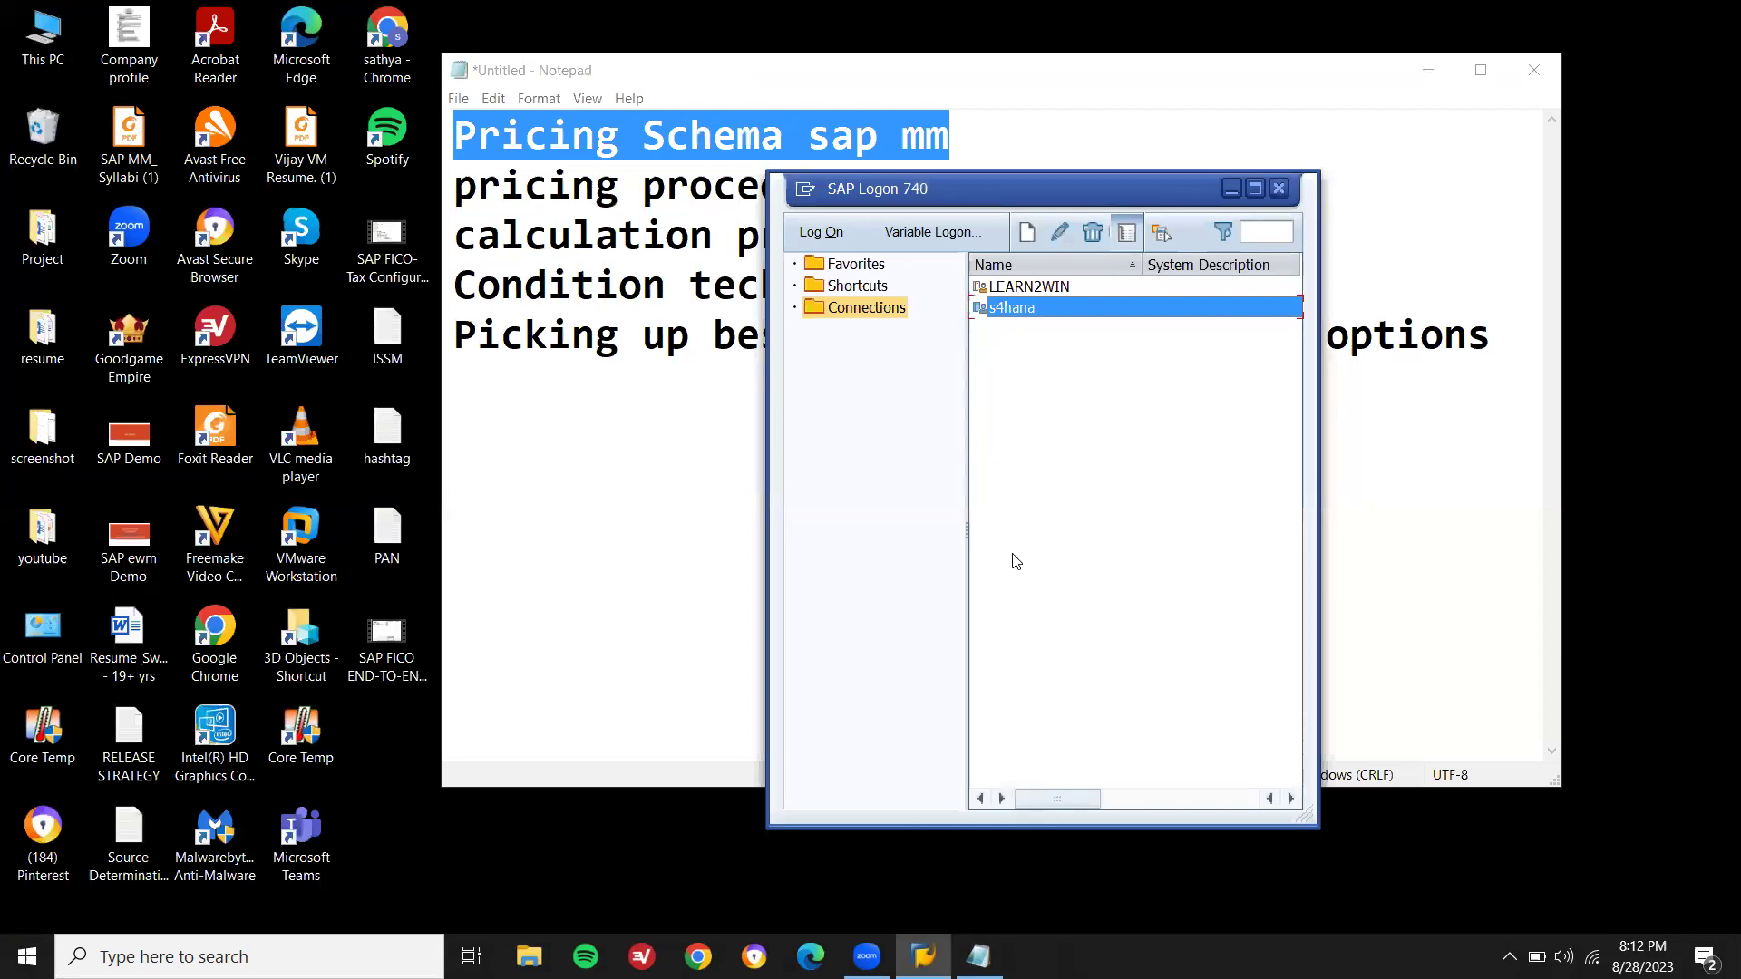
key("Return")
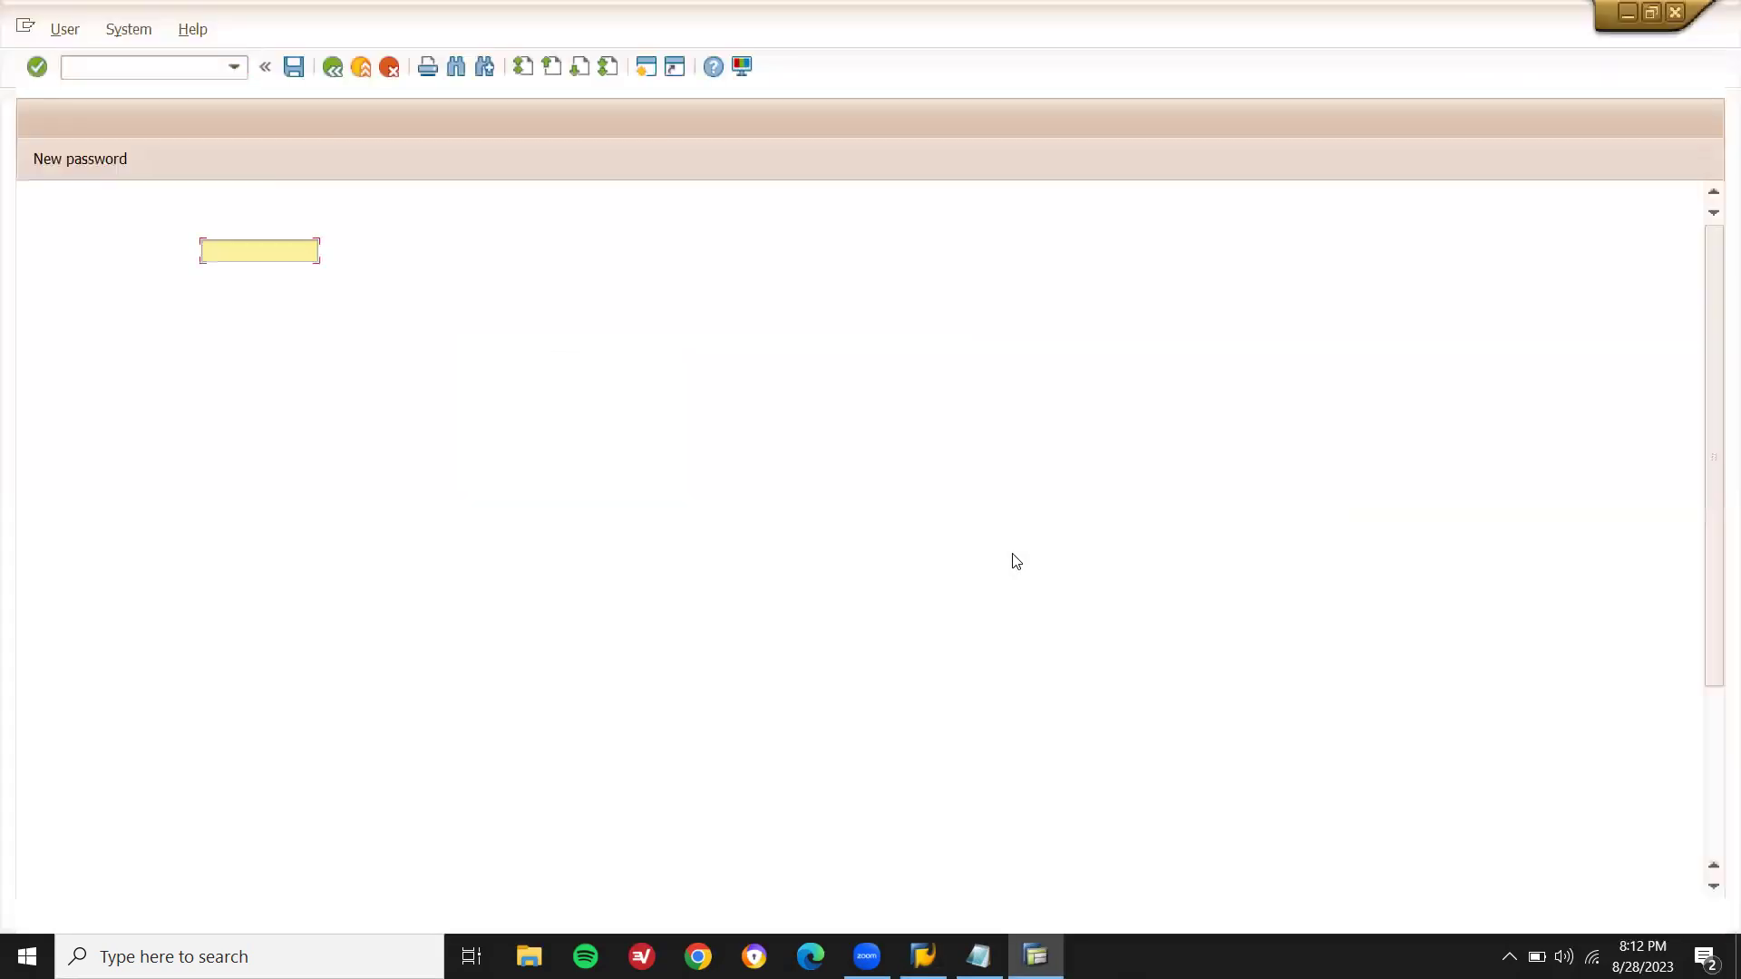
type("swaminath")
key("Tab")
key("ctrl+v")
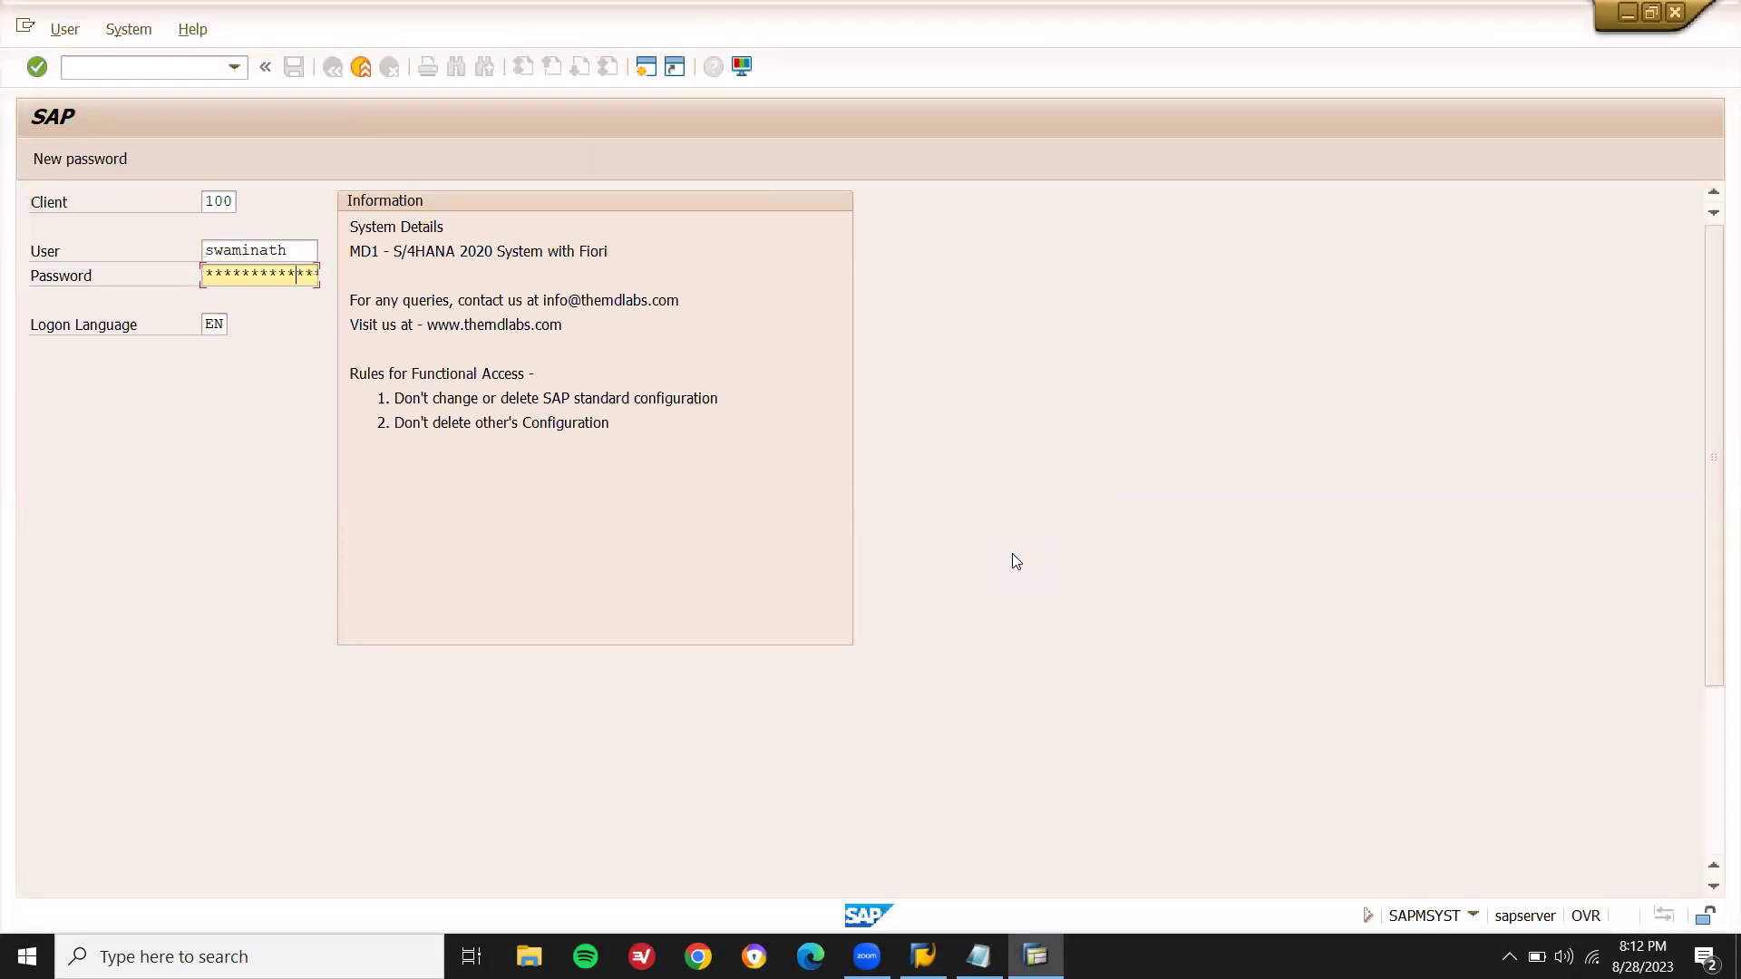
key("Return")
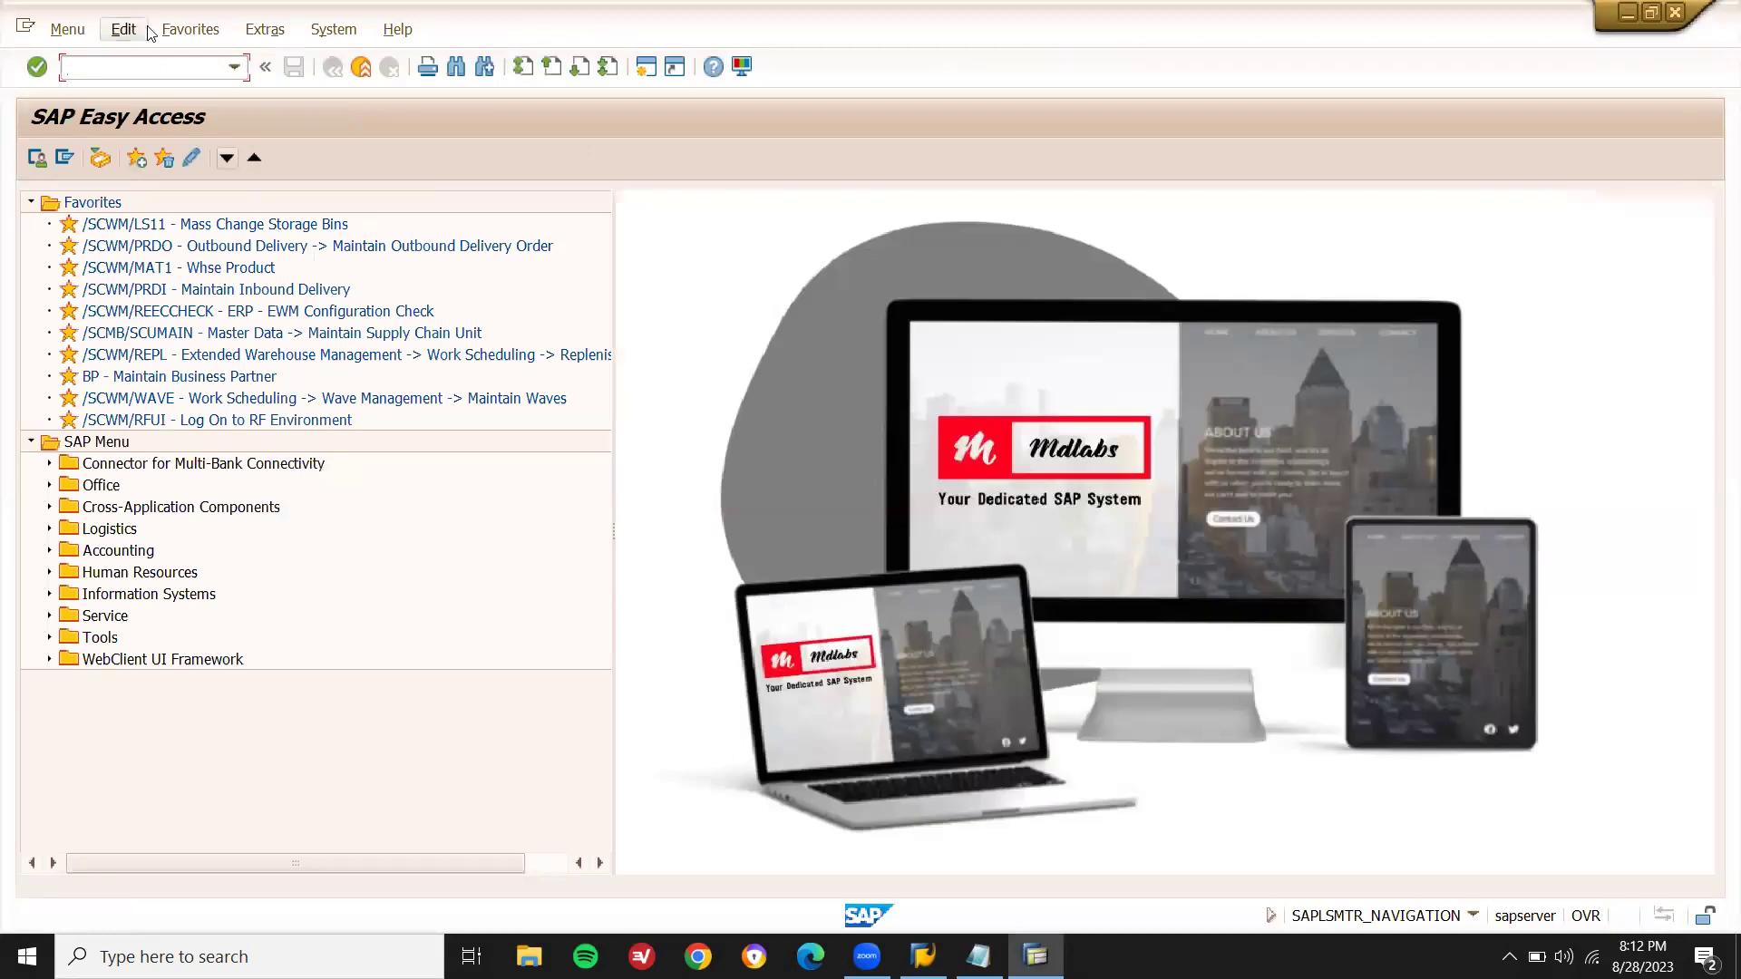
type("me21n")
key("Return")
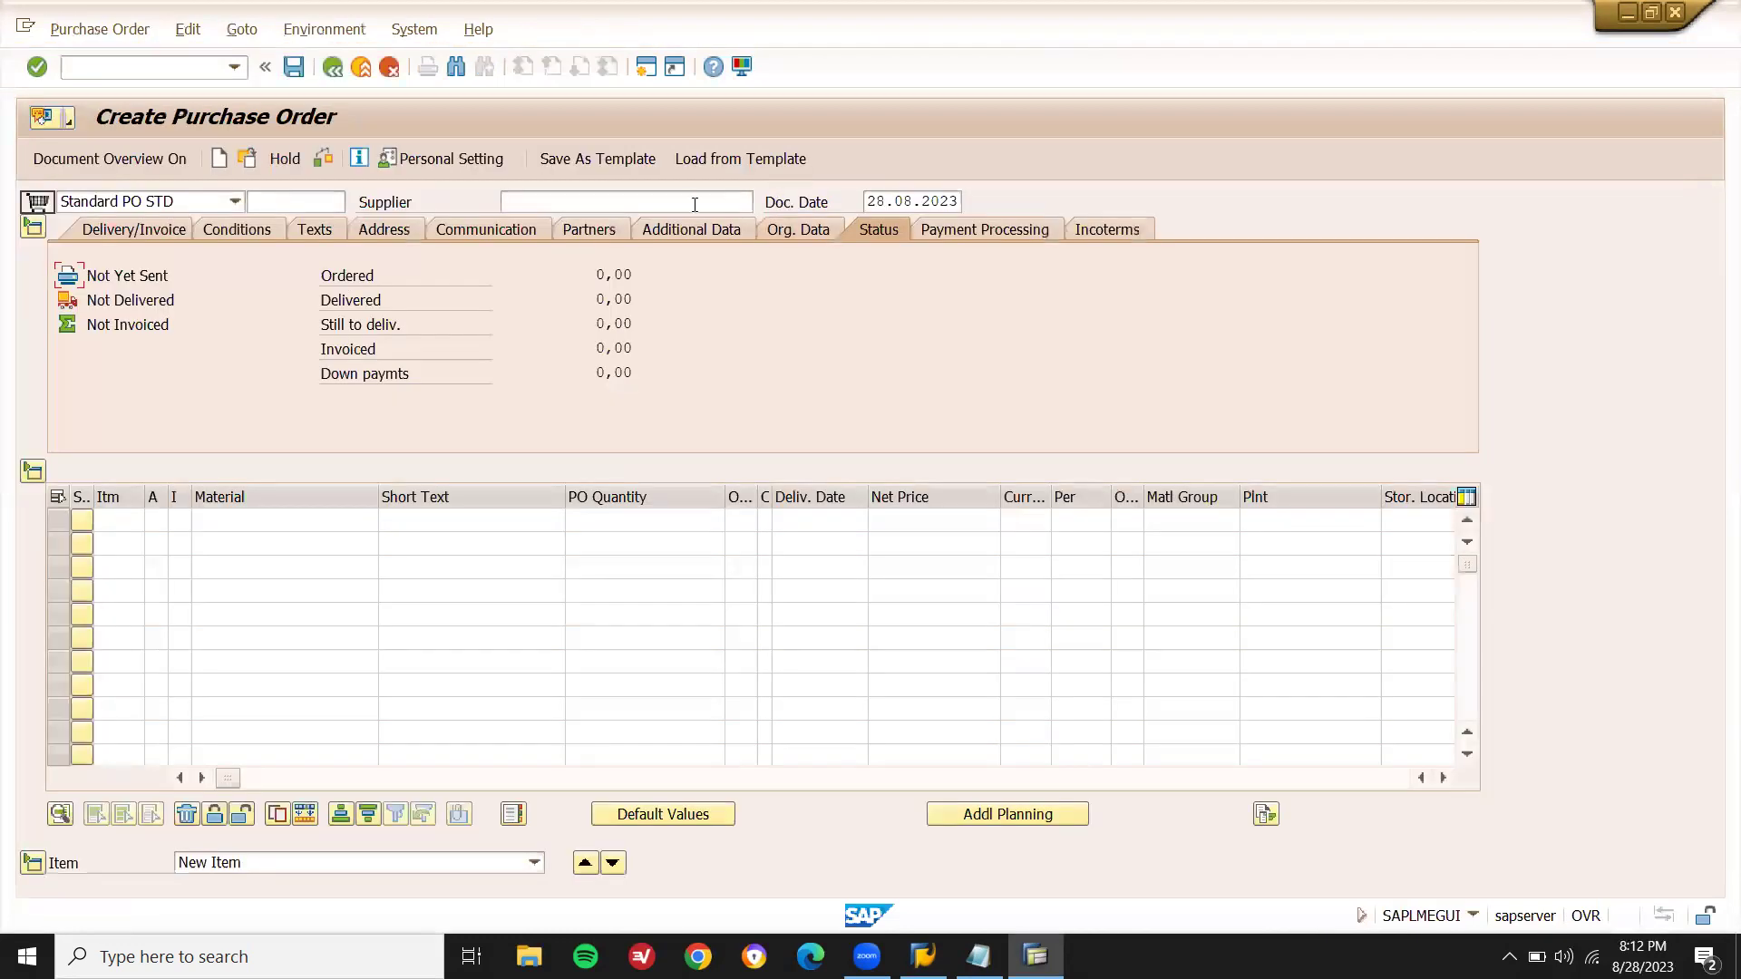
- Fill the PO header with the recent supplier, Purch. Org. DN01 and Purch. Group W09 from history
left_click(694, 204)
key("Down")
key("Return")
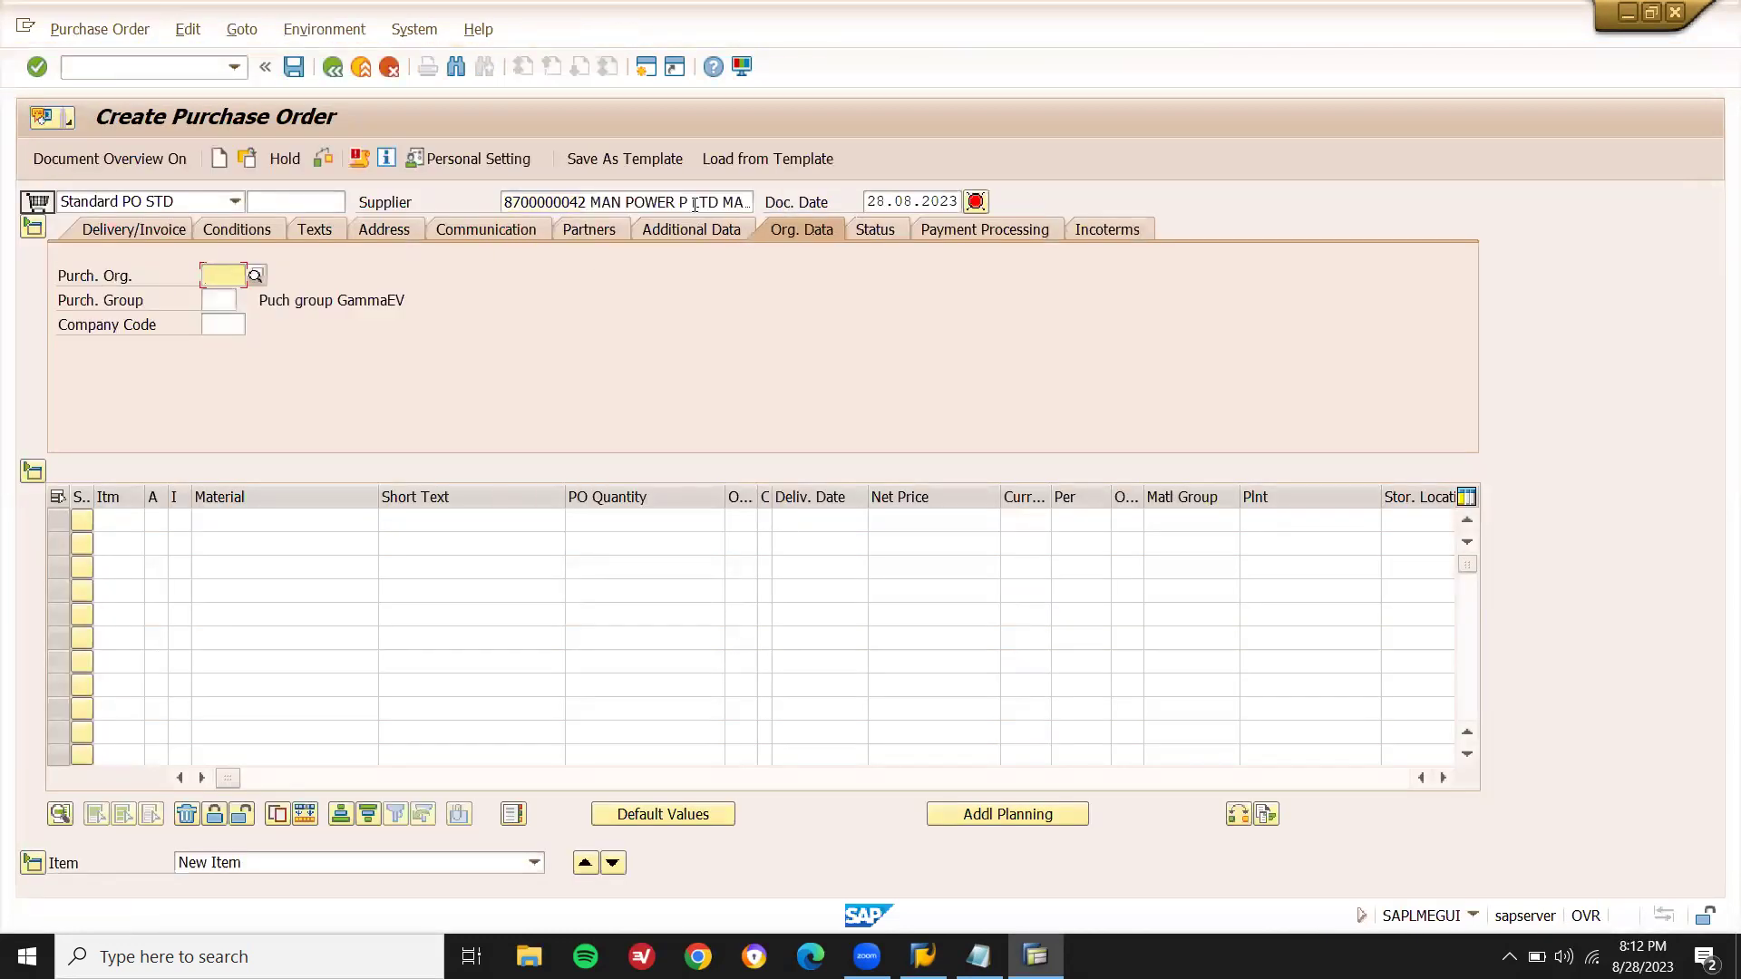
key("BackSpace")
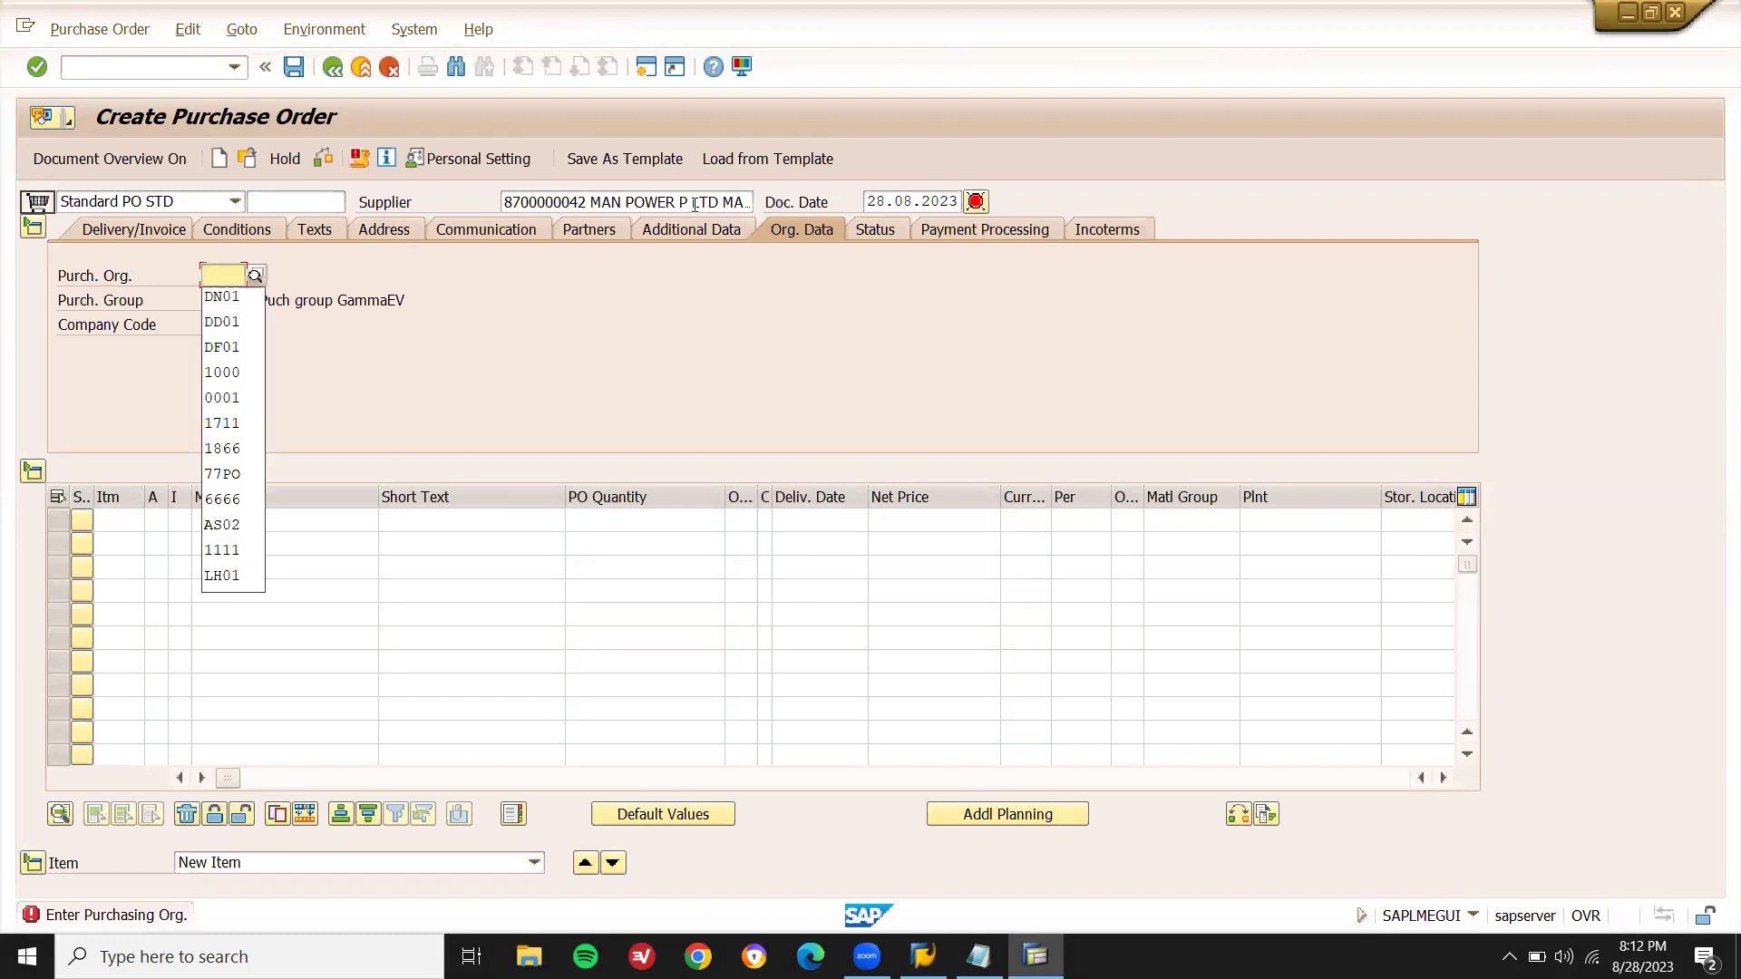
key("Down")
key("Return")
key("Return")
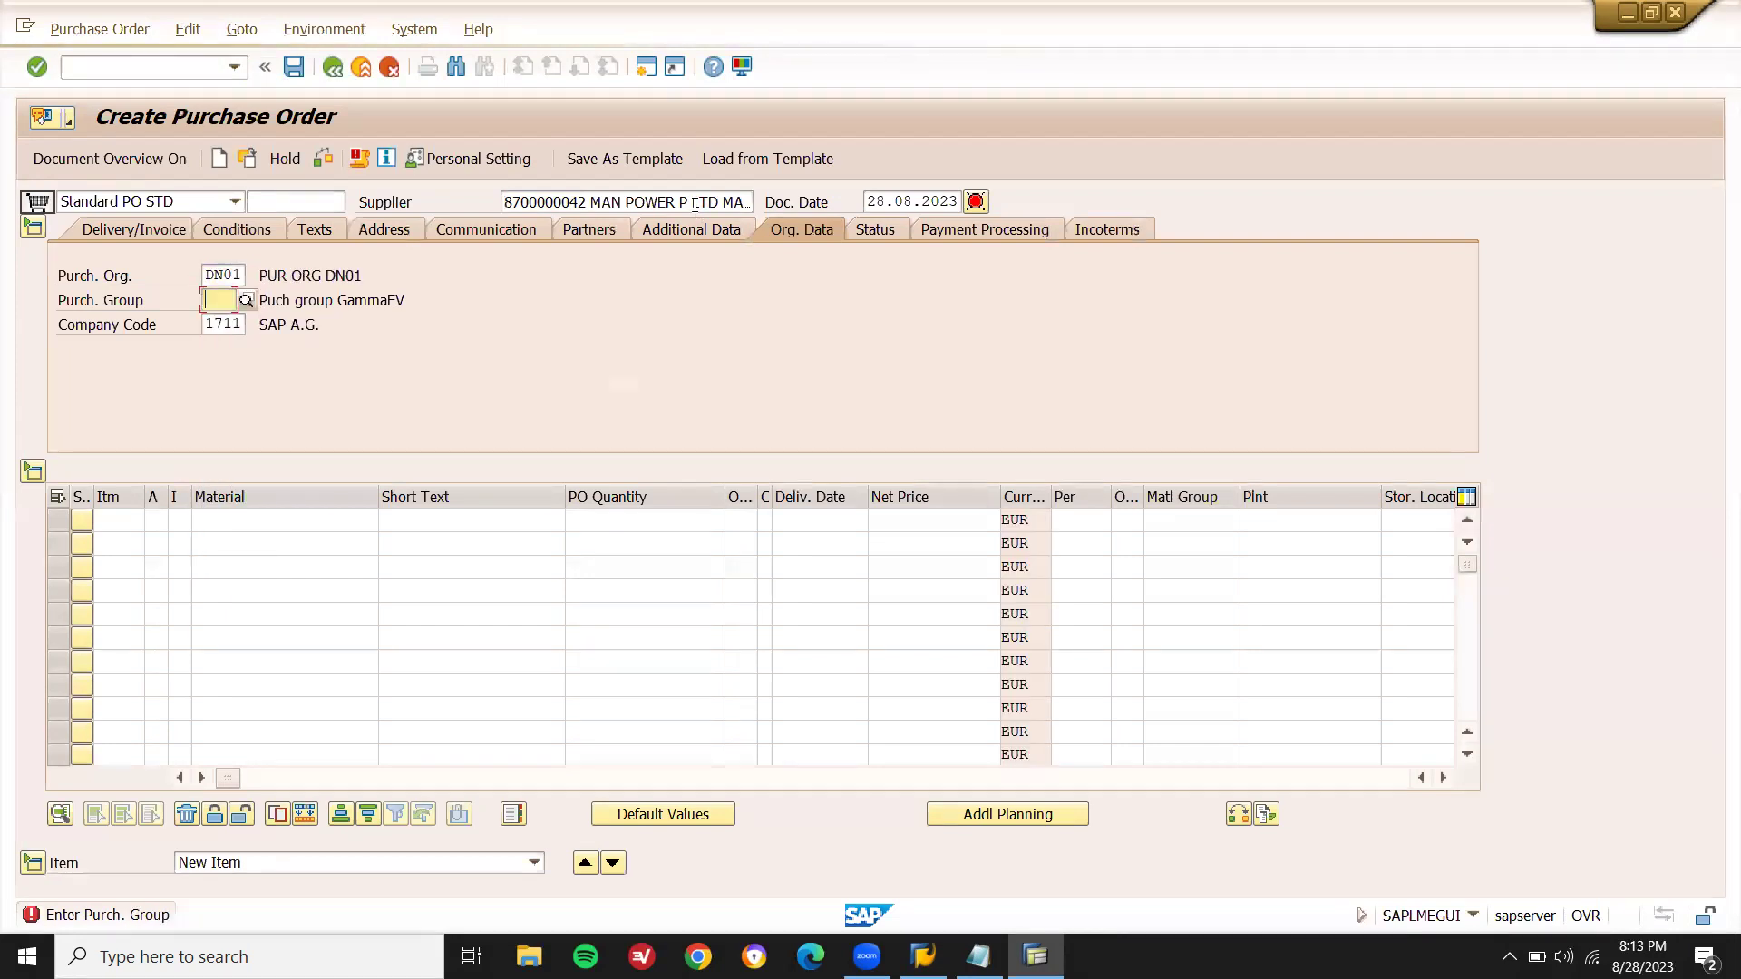
key("BackSpace")
key("Down")
key("Return")
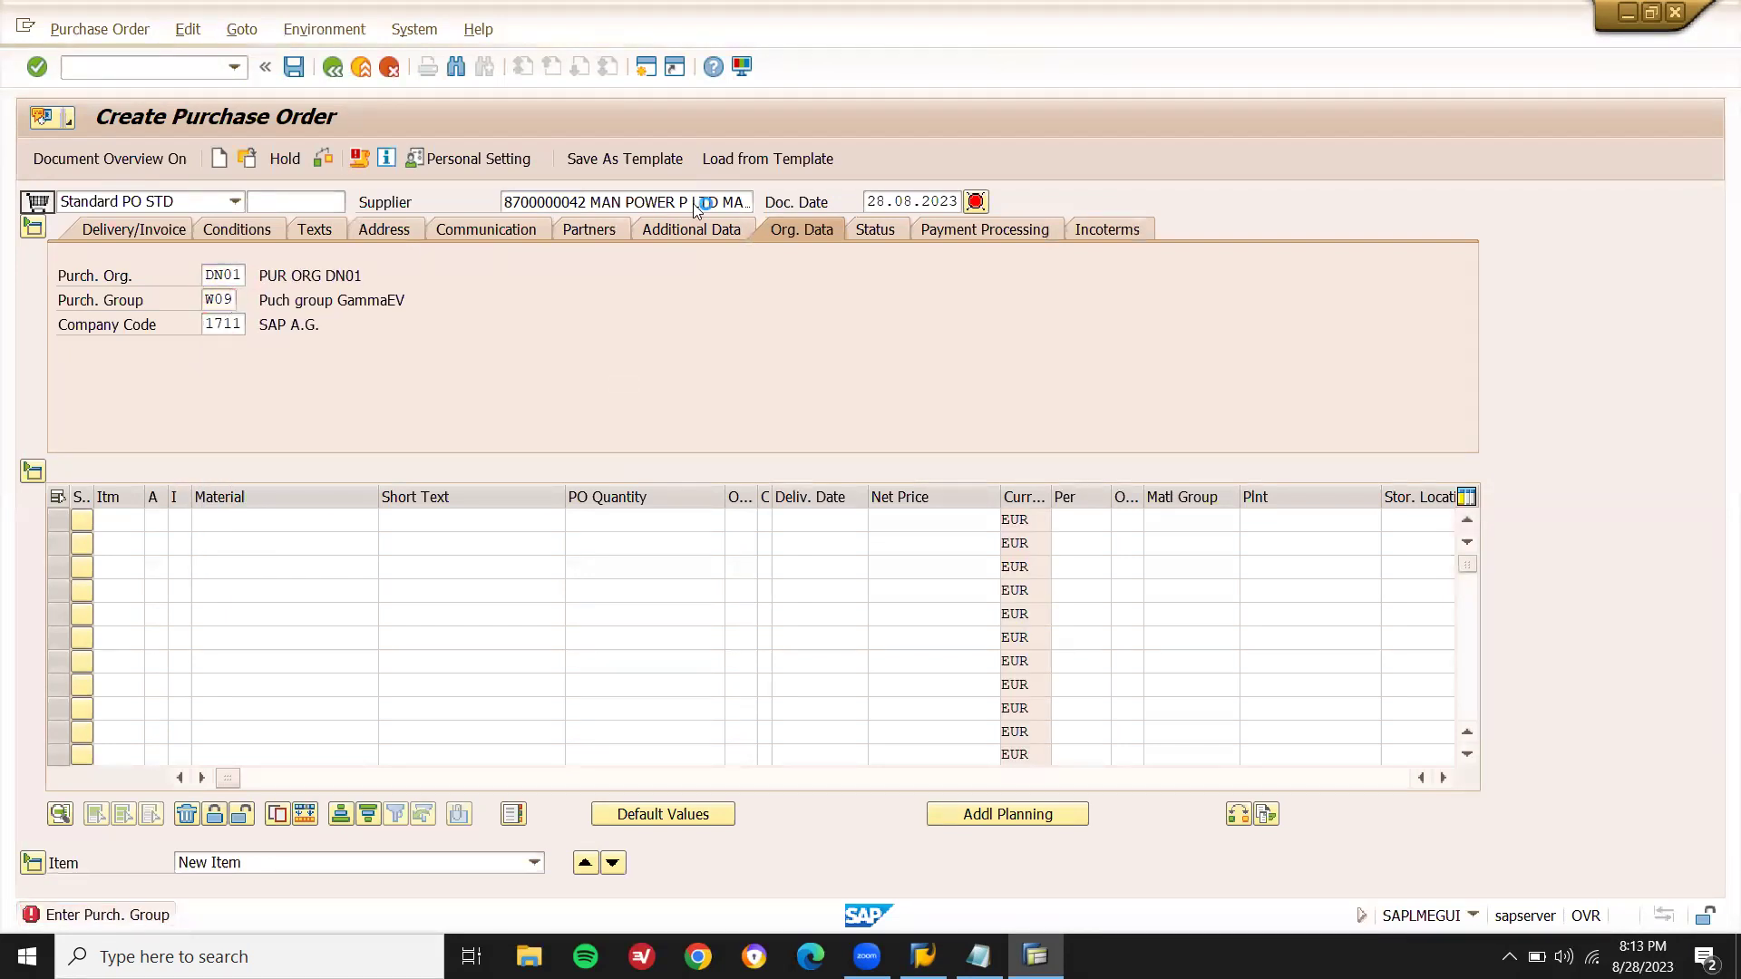
key("Return")
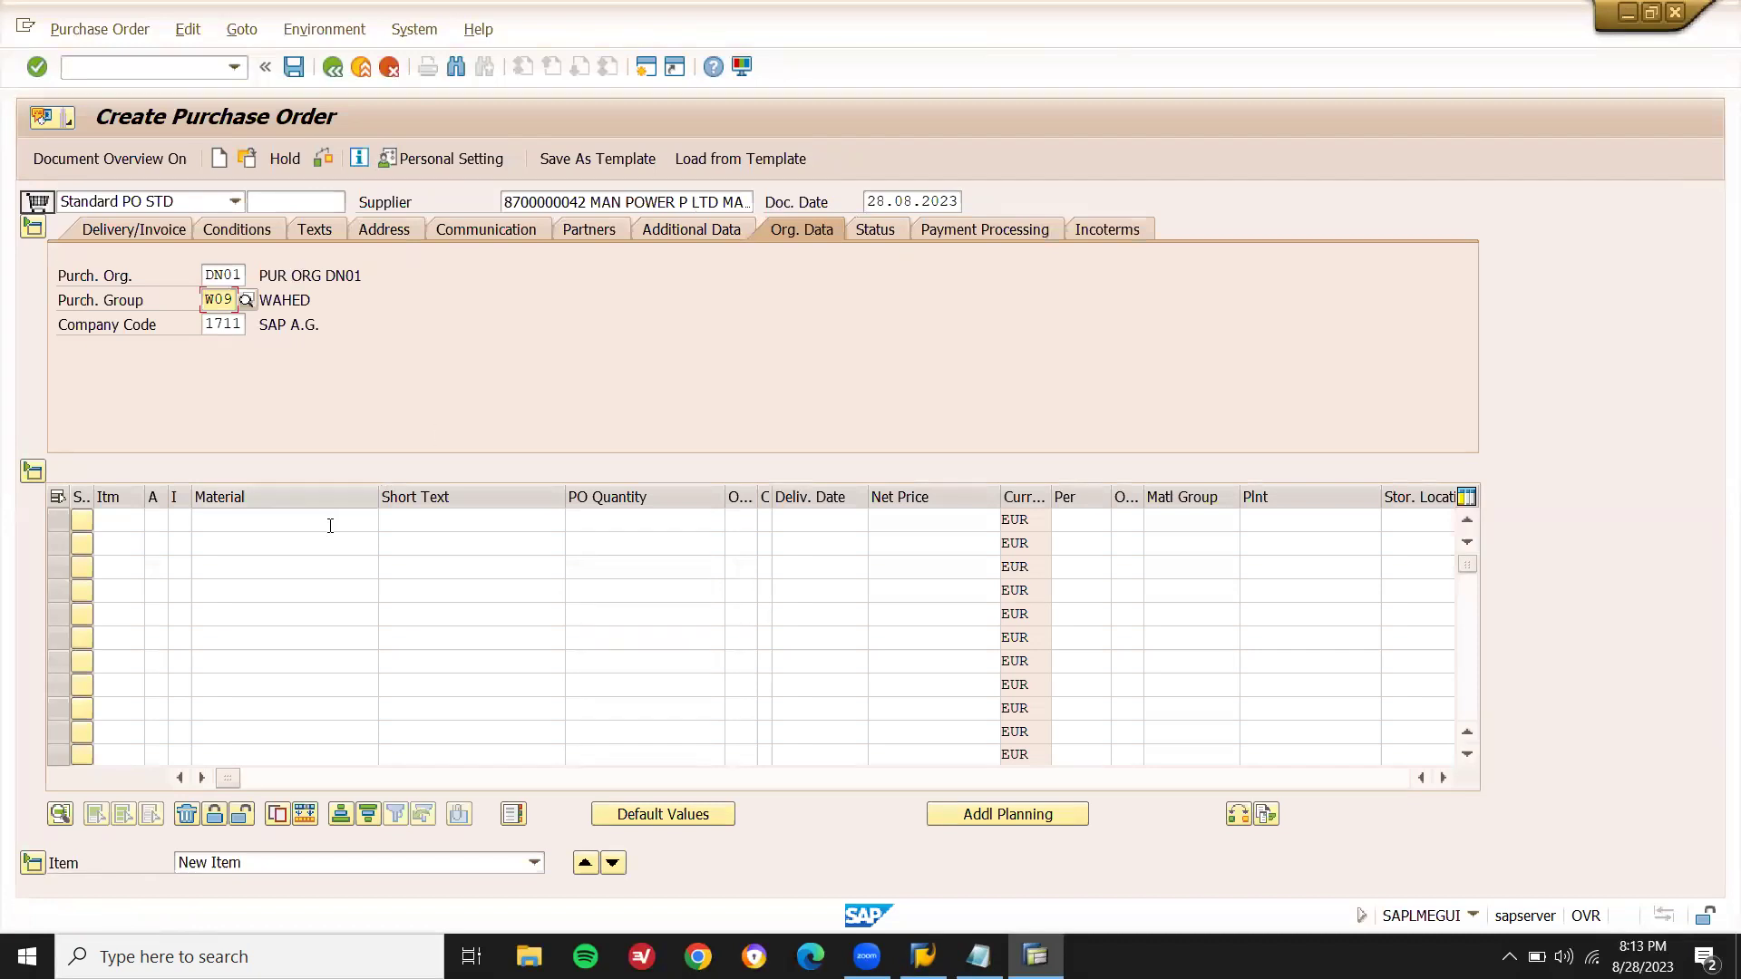
left_click(330, 525)
- Search materials in plant DN01 and choose ROH material 11392 for the first item
left_click(388, 524)
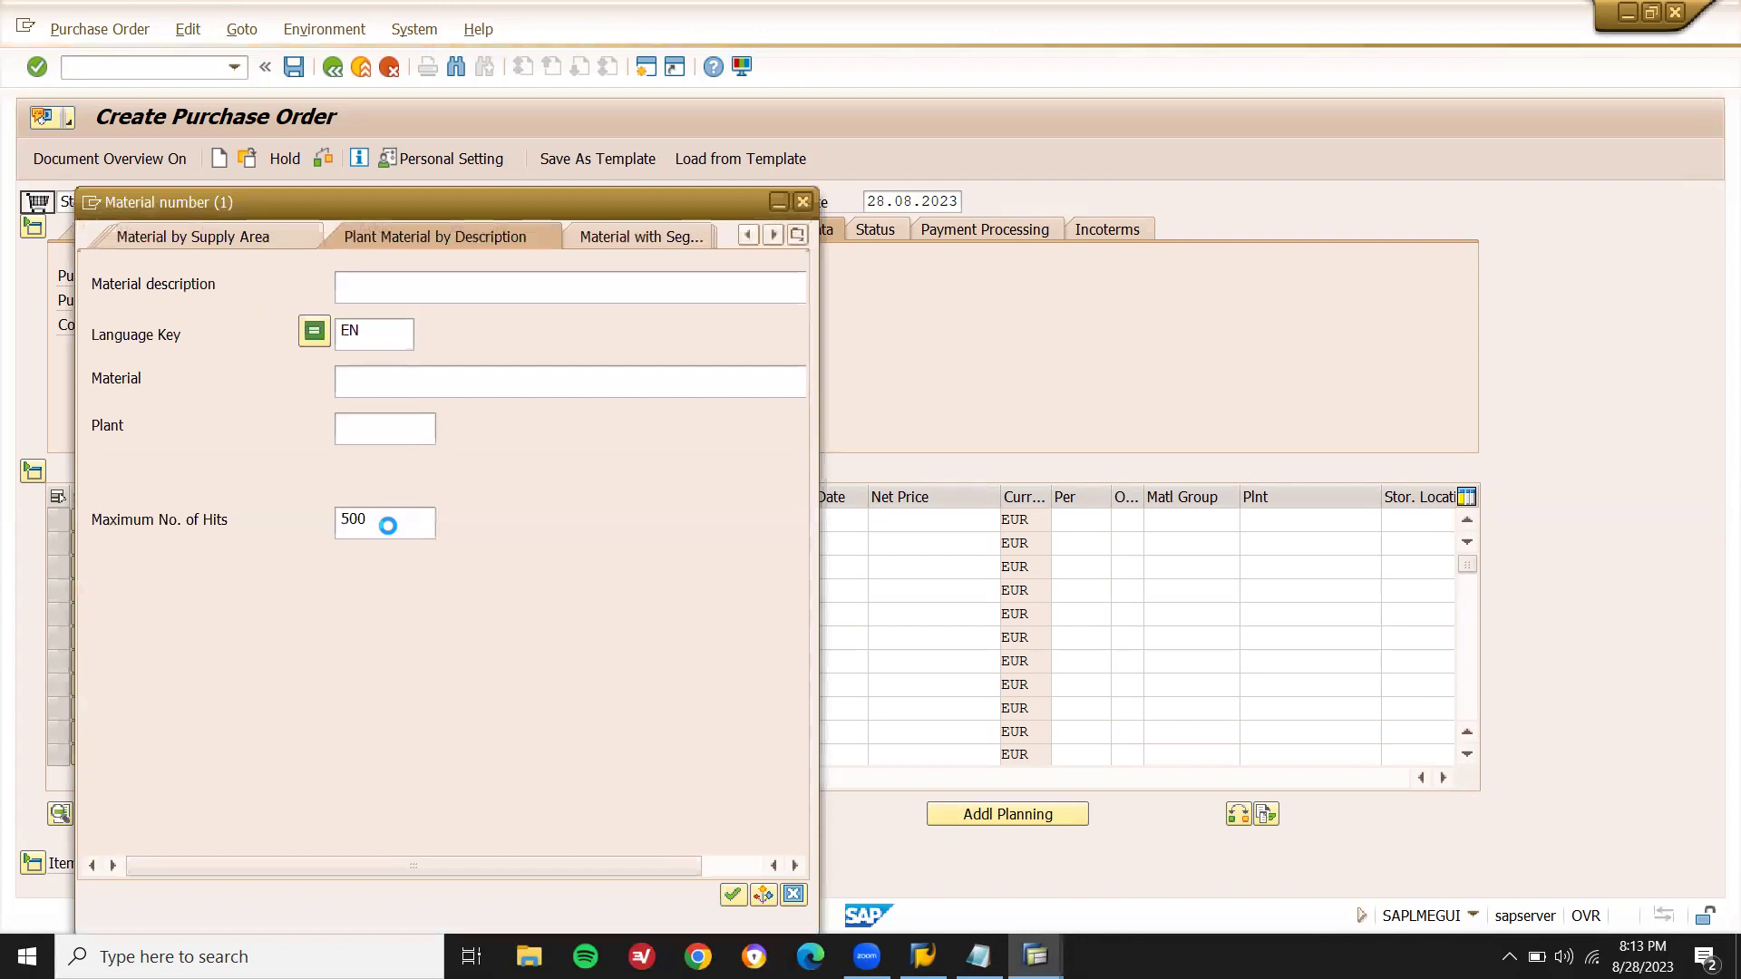
left_click(391, 428)
type("DN01")
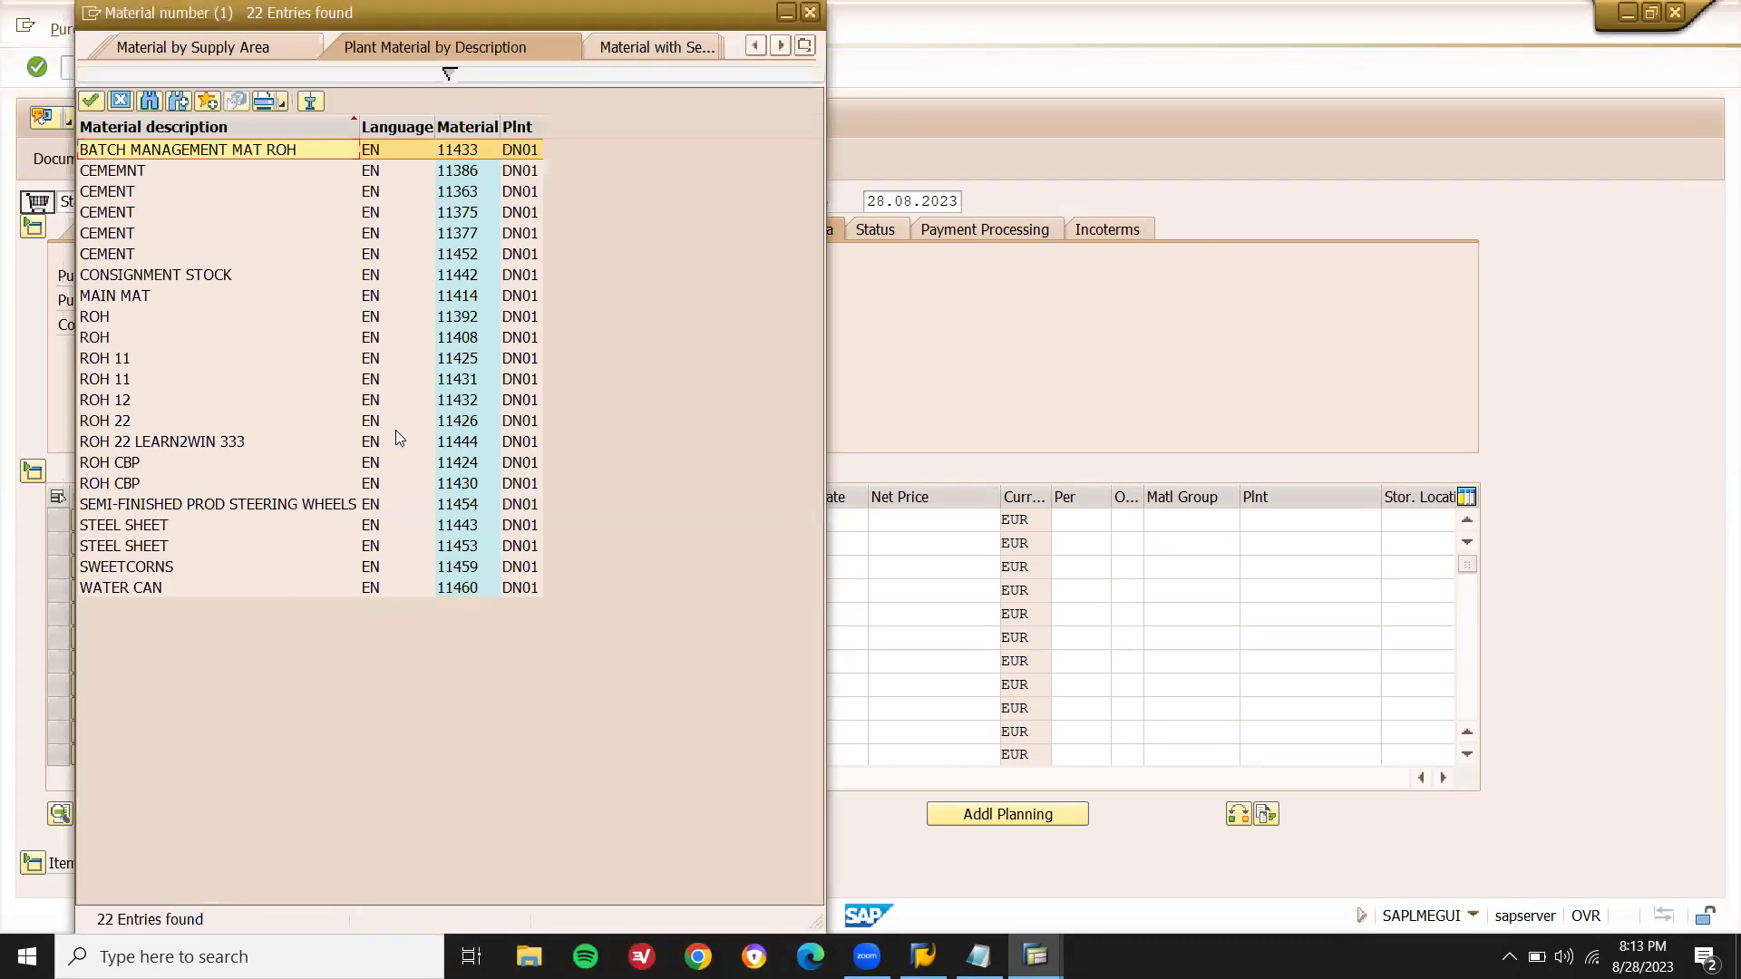
key("Down")
key("Down")
key("Down")
key("Down")
key("Down")
key("Down")
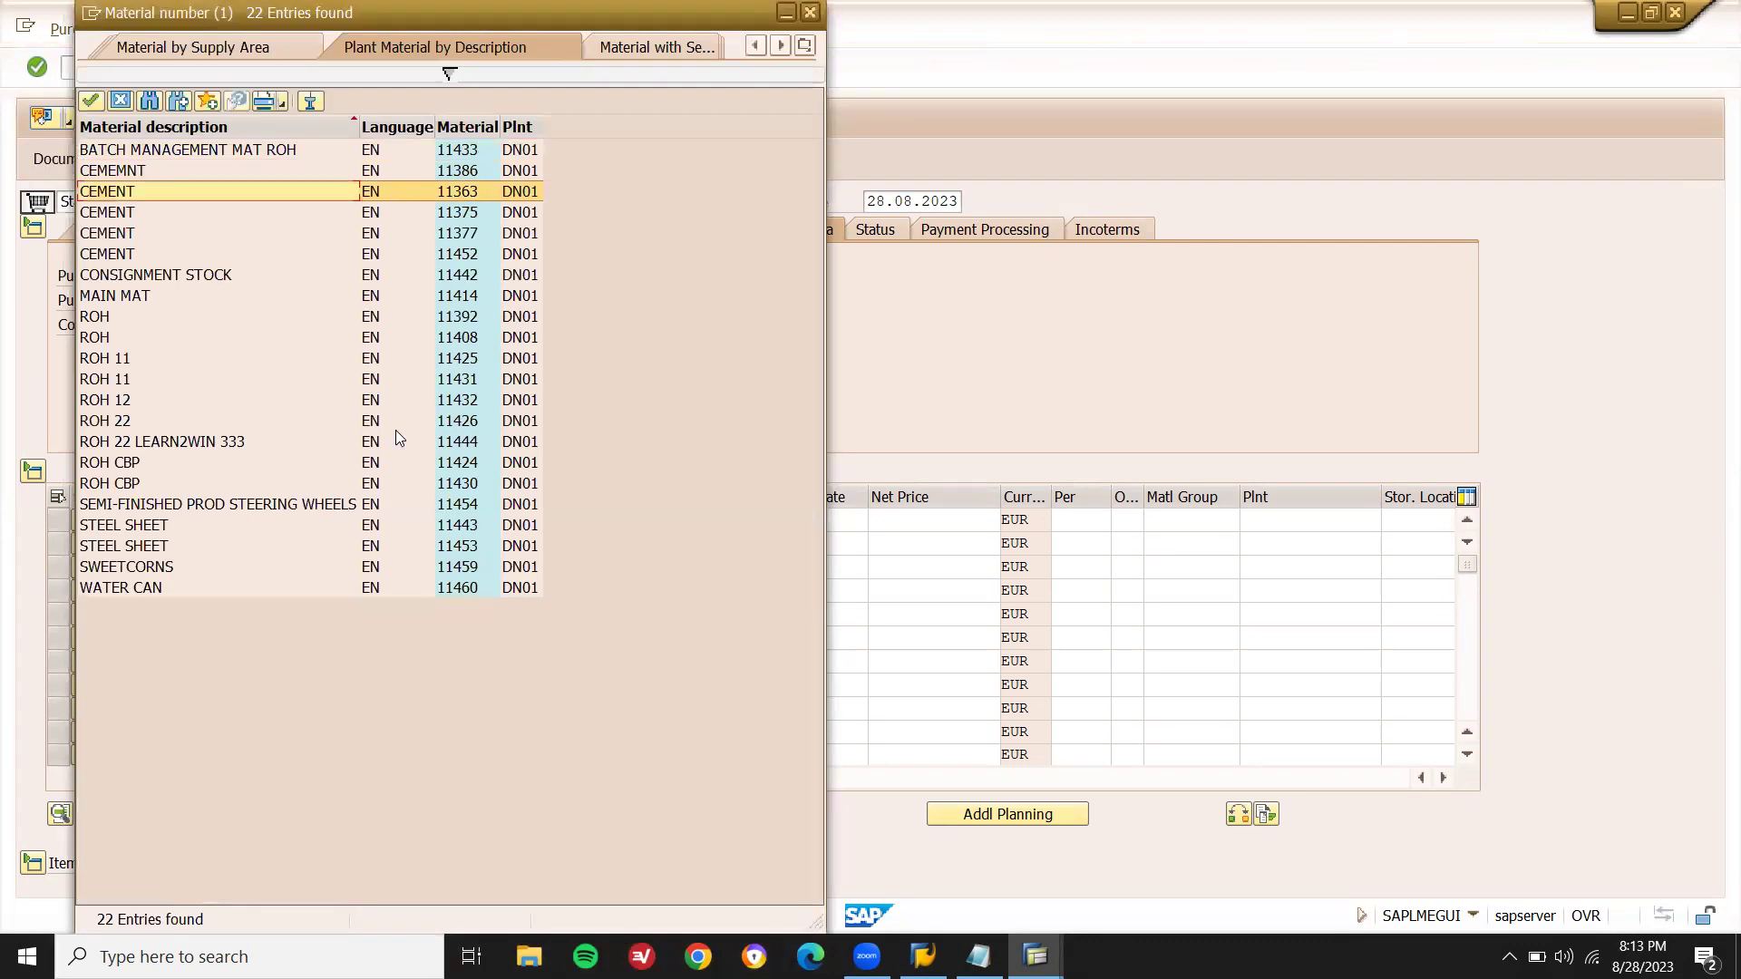
key("Down")
key("Down")
key("Down")
key("Down")
key("Down")
key("Down")
key("Down")
key("Down")
key("Down")
key("Down")
key("Down")
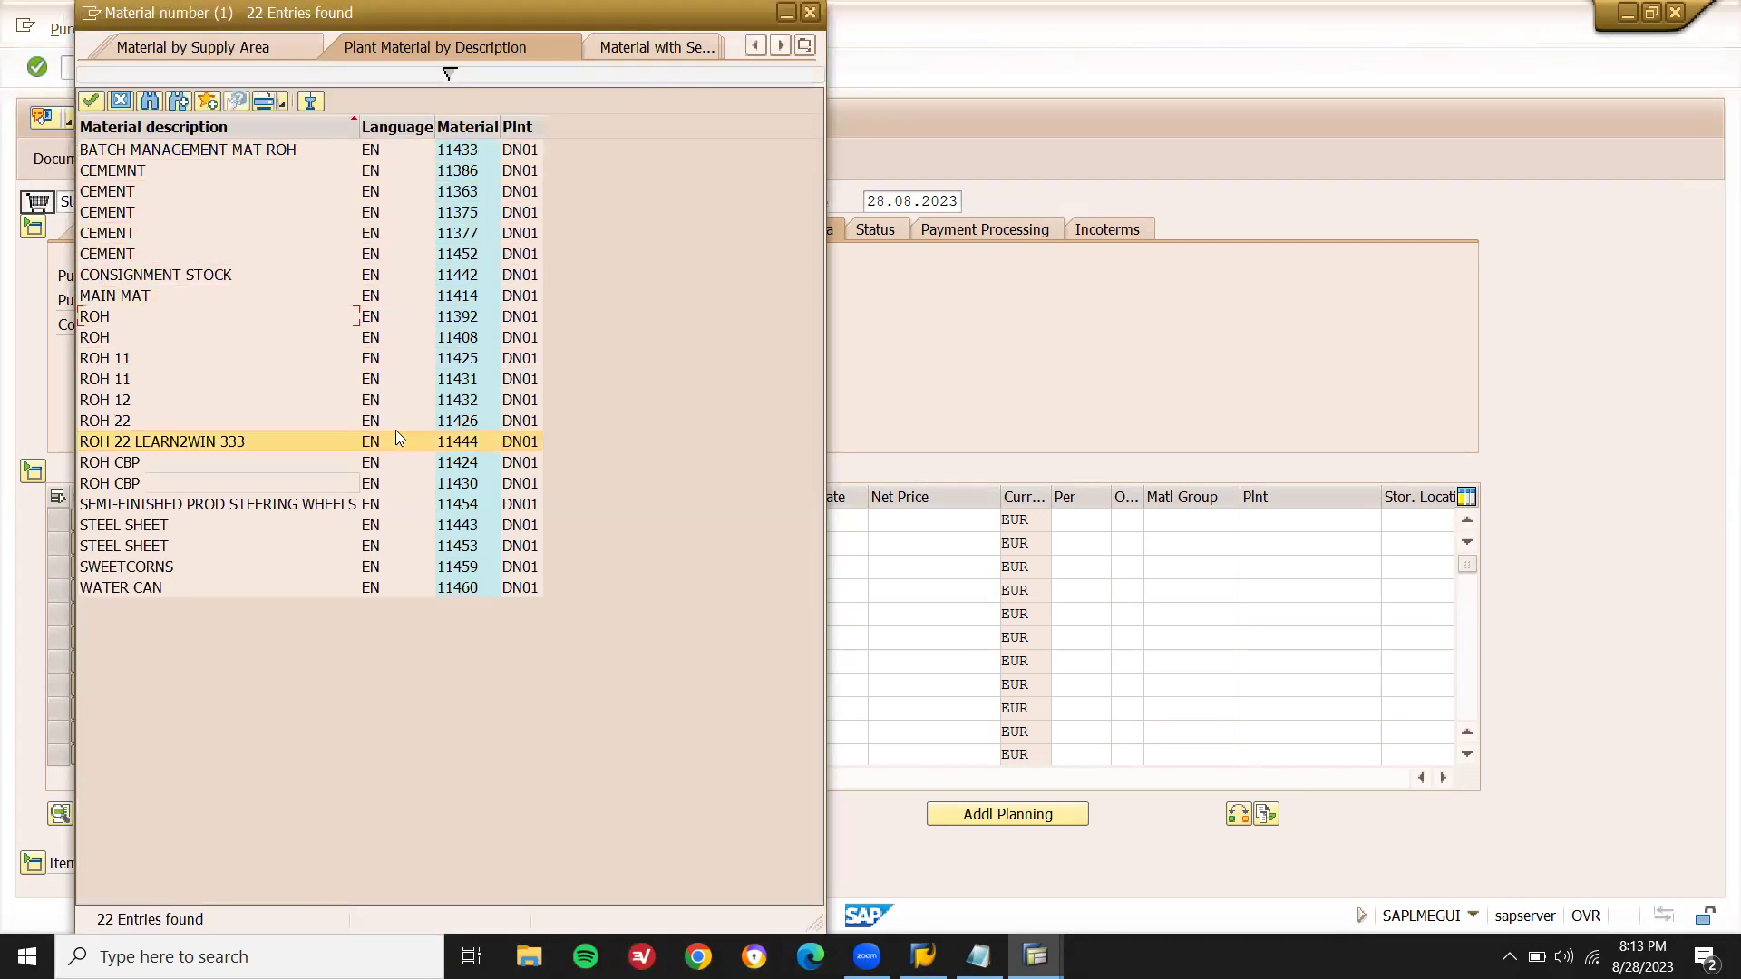
key("Up")
key("Up")
key("Up")
key("Up")
key("Up")
key("Up")
key("Up")
key("Up")
key("Up")
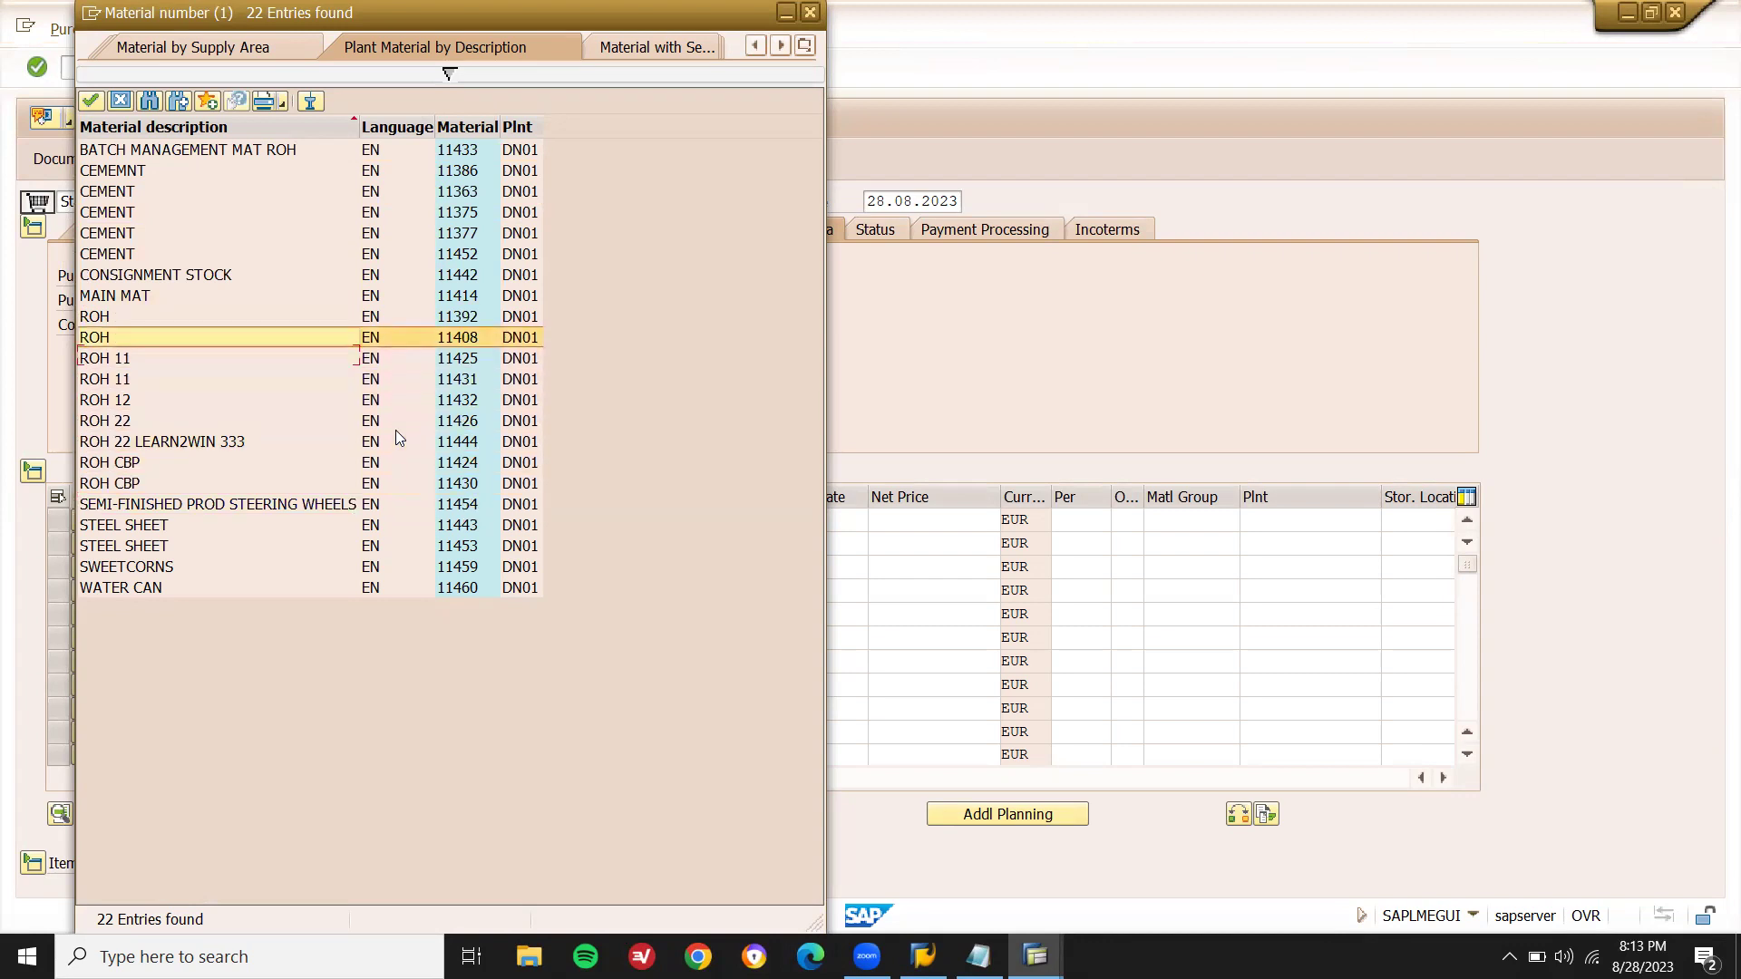
key("Return")
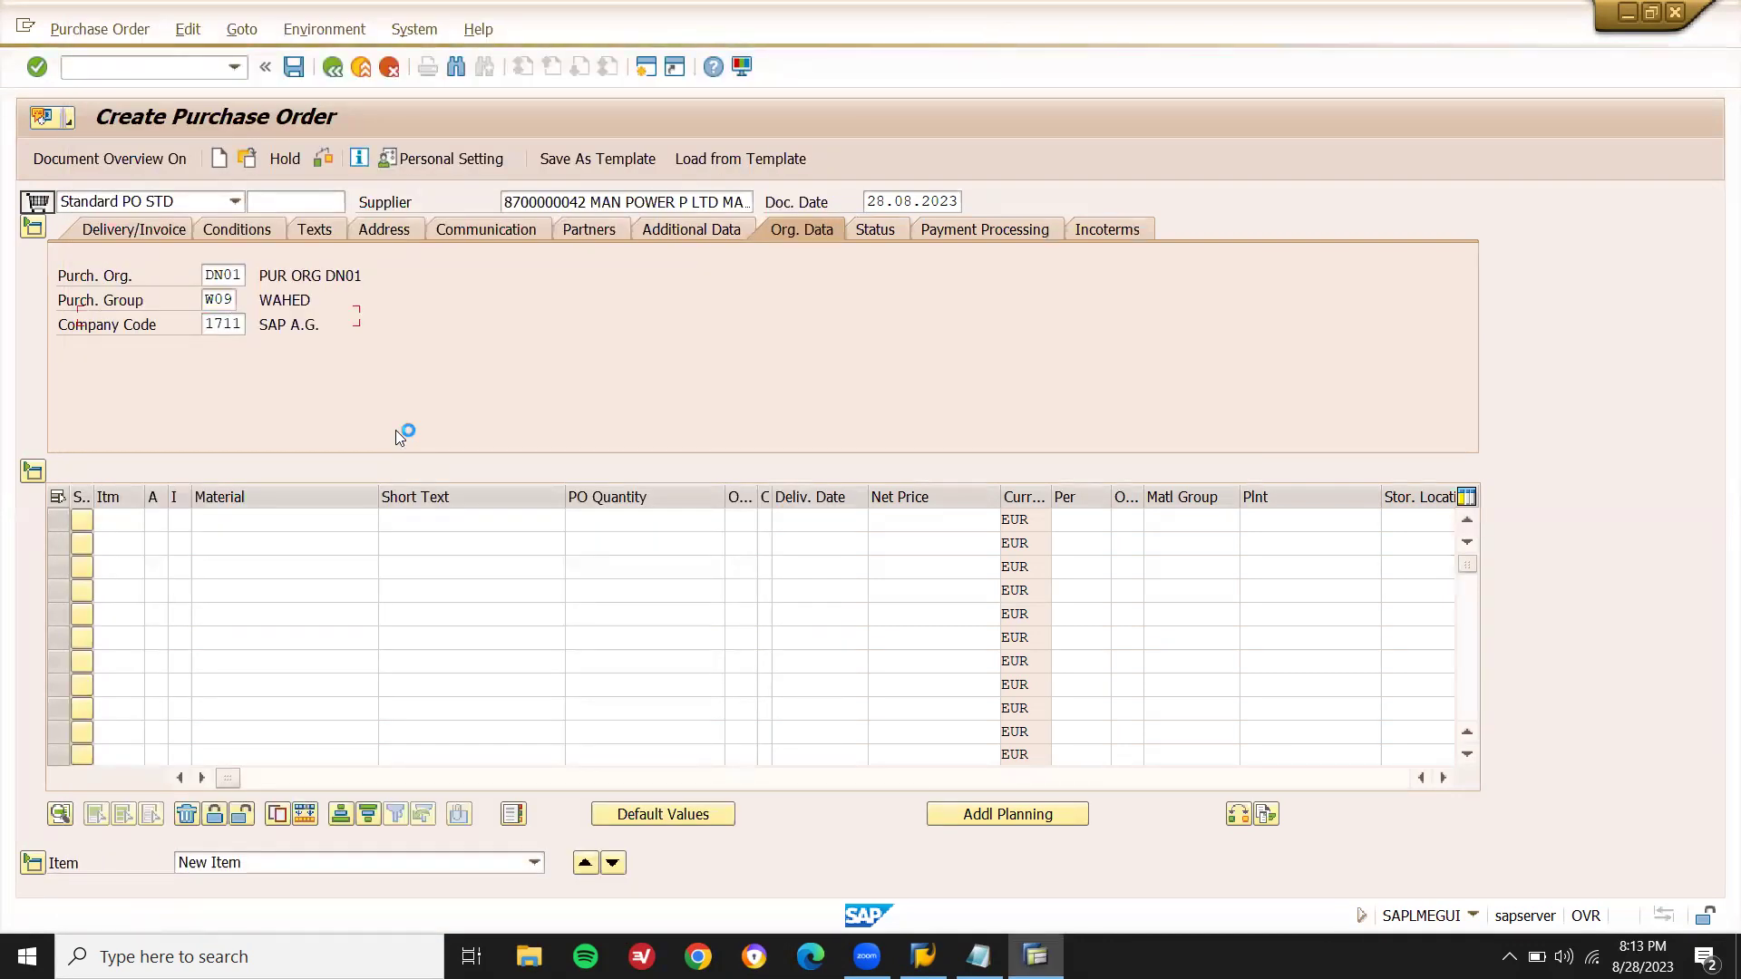
- Give item 10 quantity 10, plant DN01, storage location DN01 and net price 1100
left_click(593, 519)
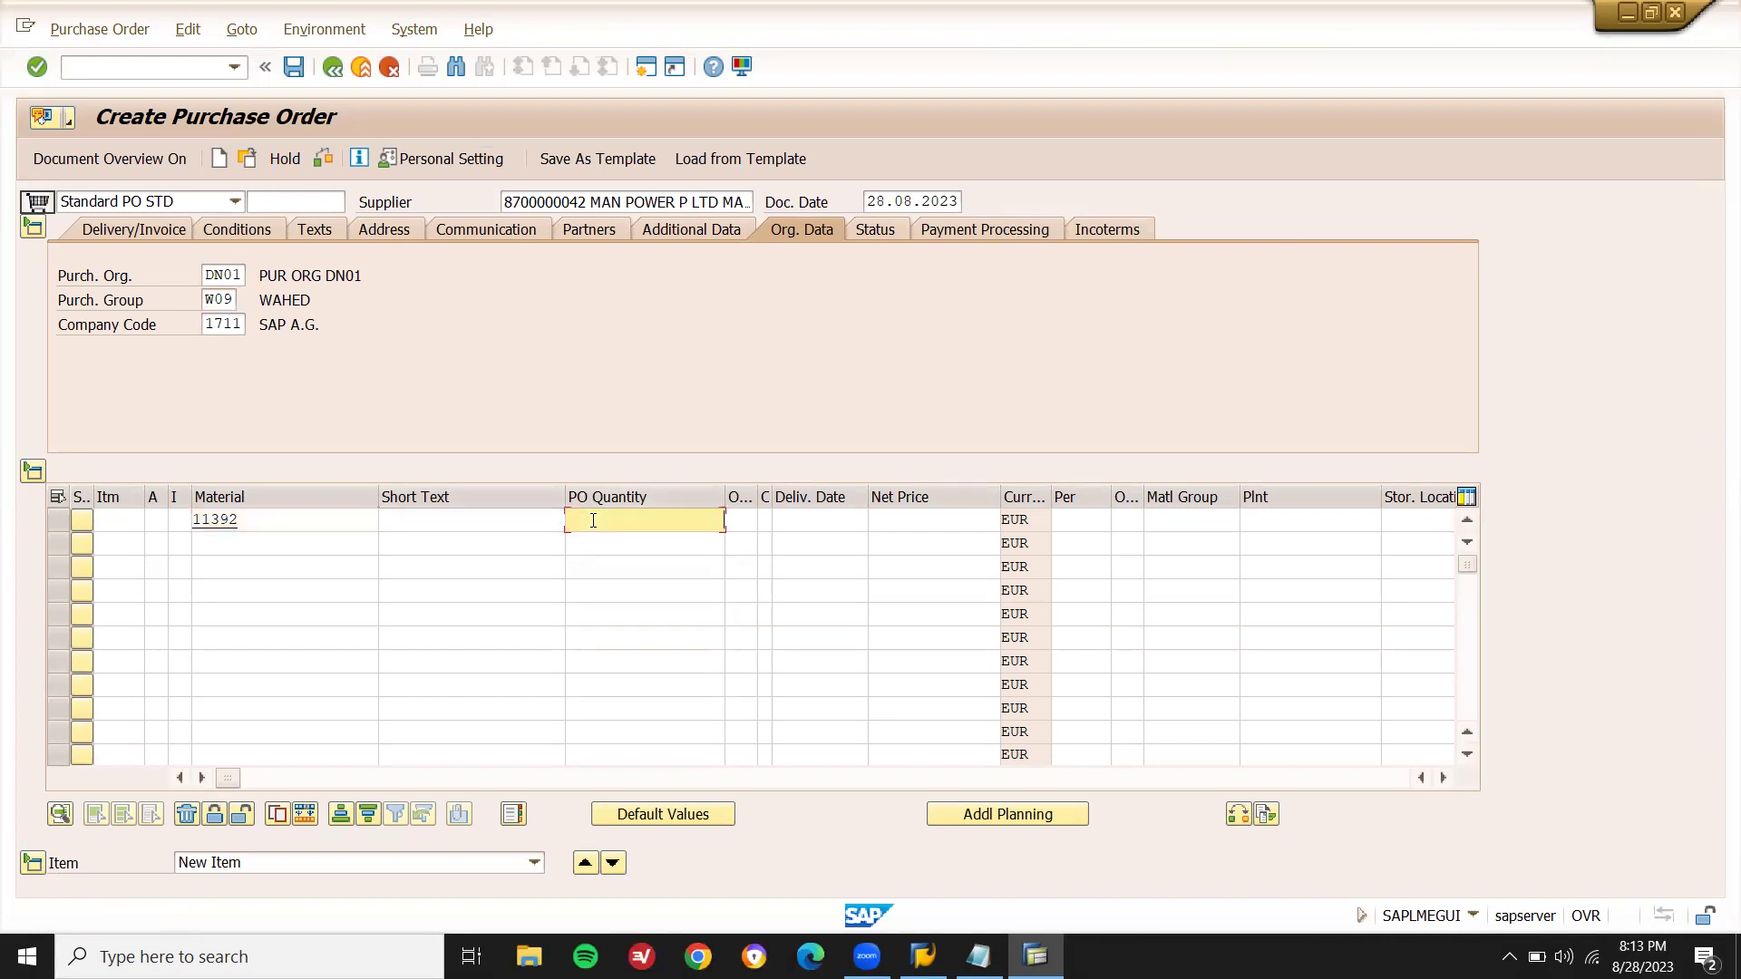
key("Return")
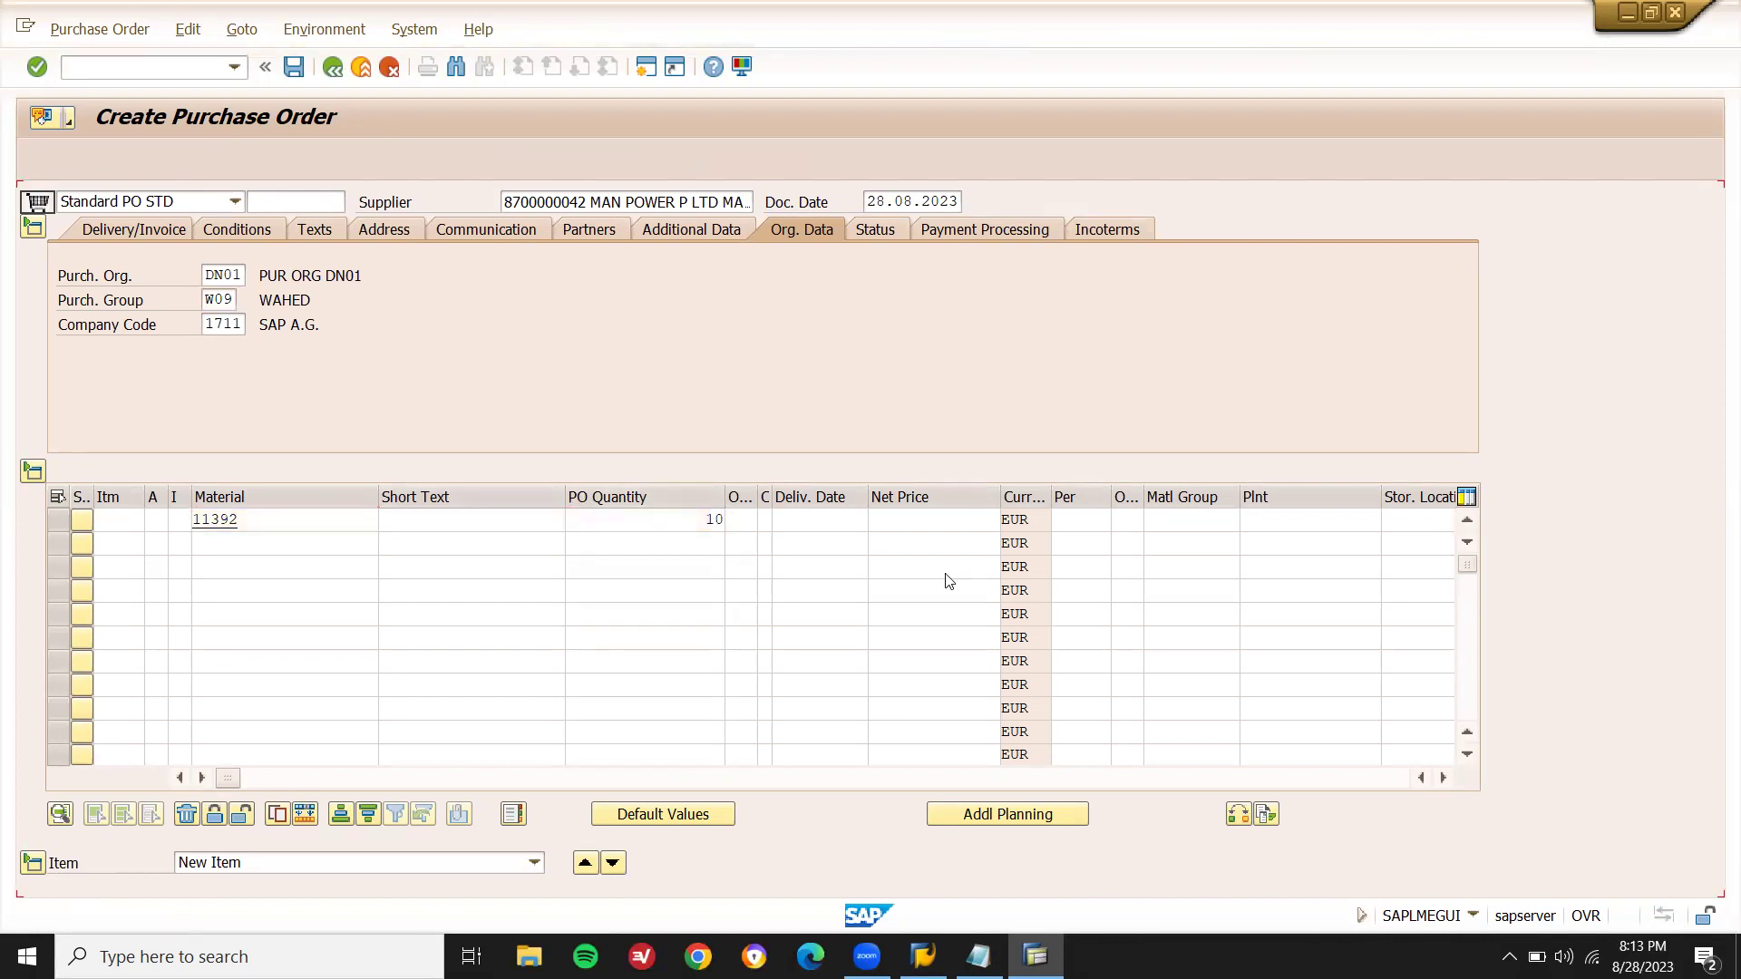
key("Down")
key("Return")
key("Return")
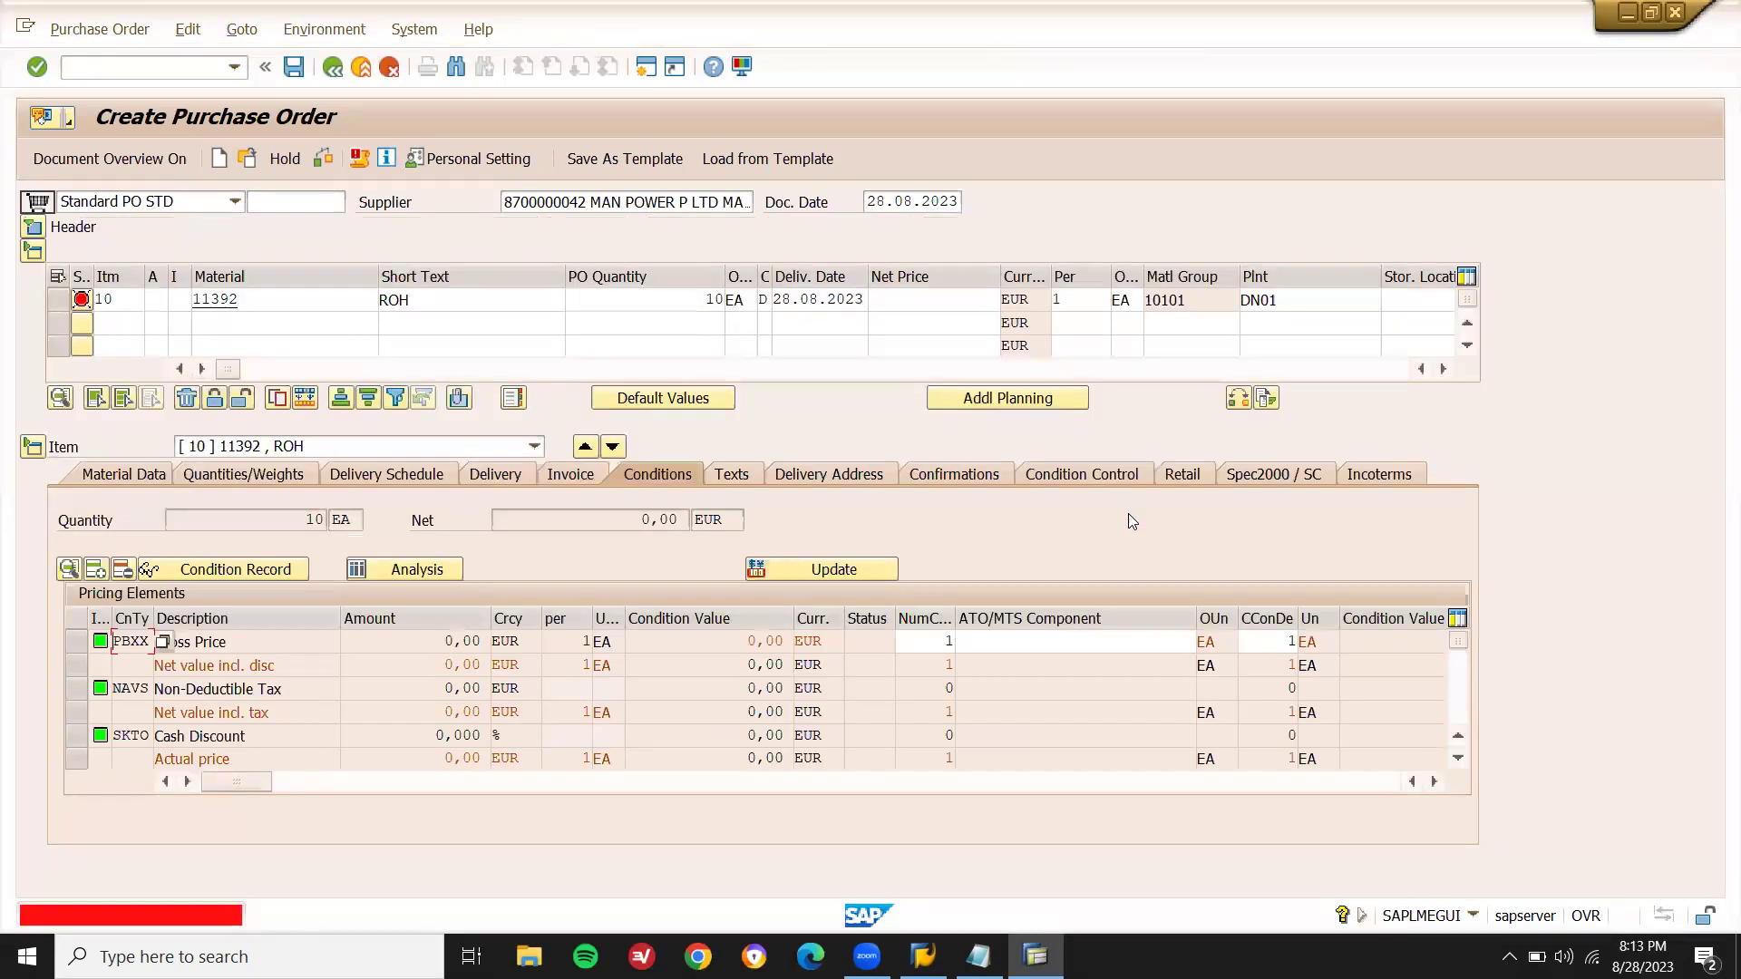
left_click(1416, 301)
key("Return")
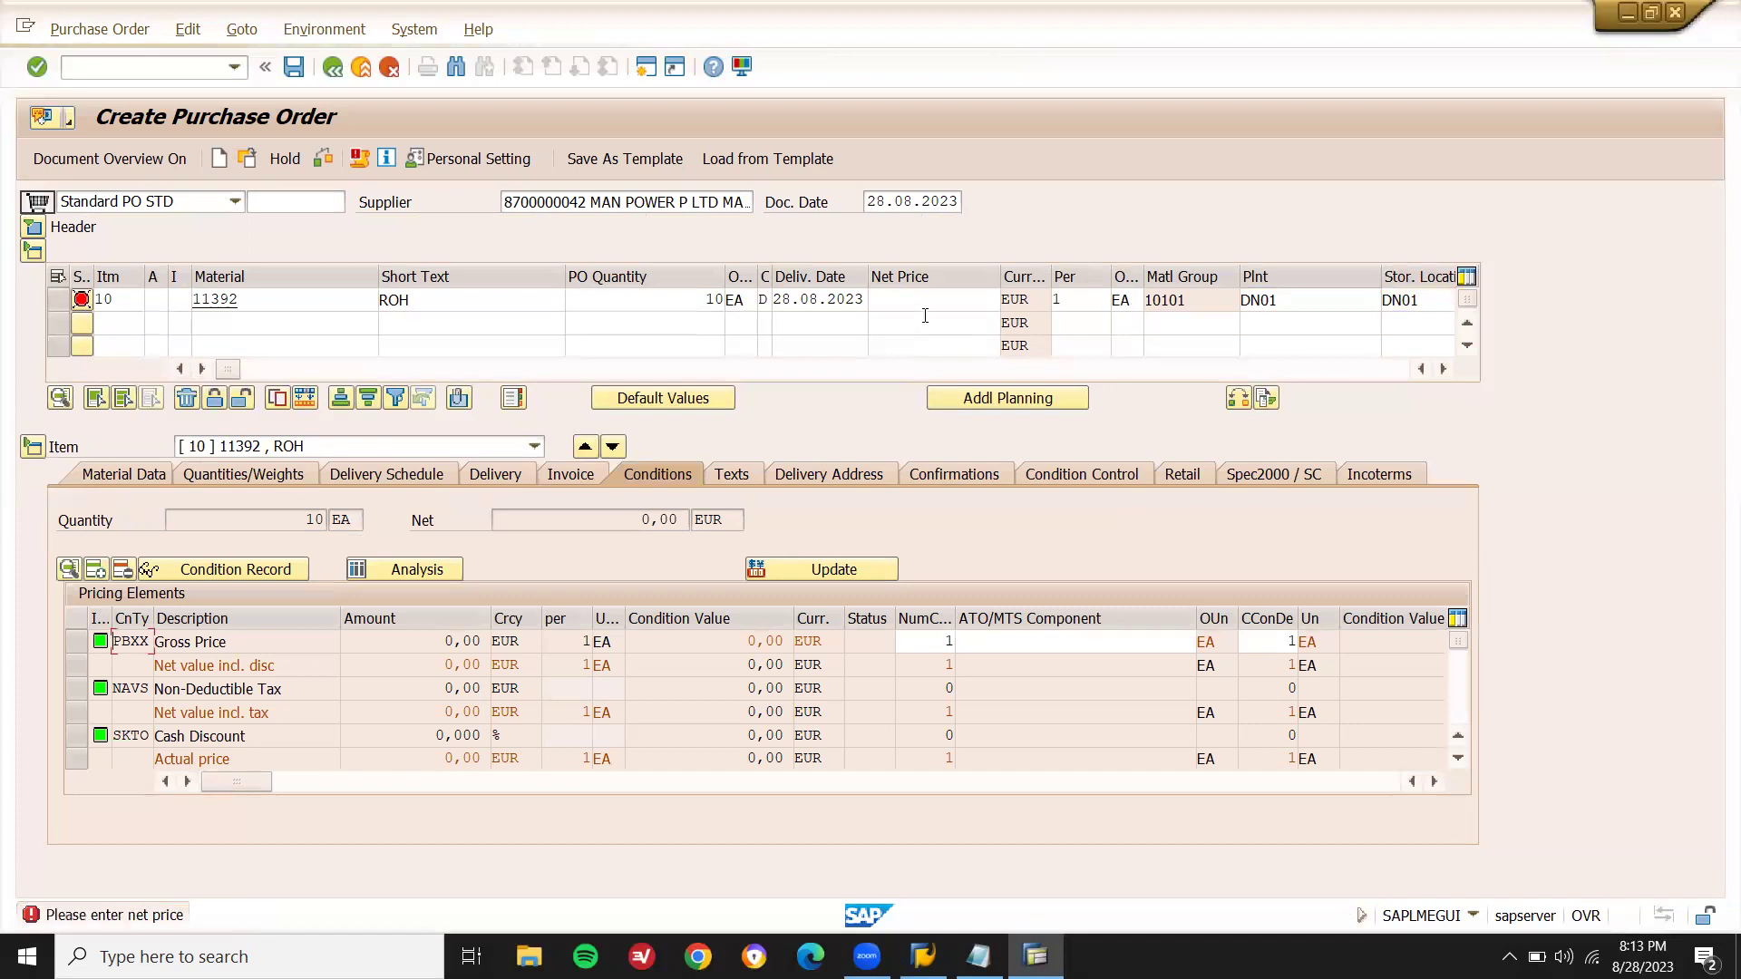
left_click(941, 294)
type("1100")
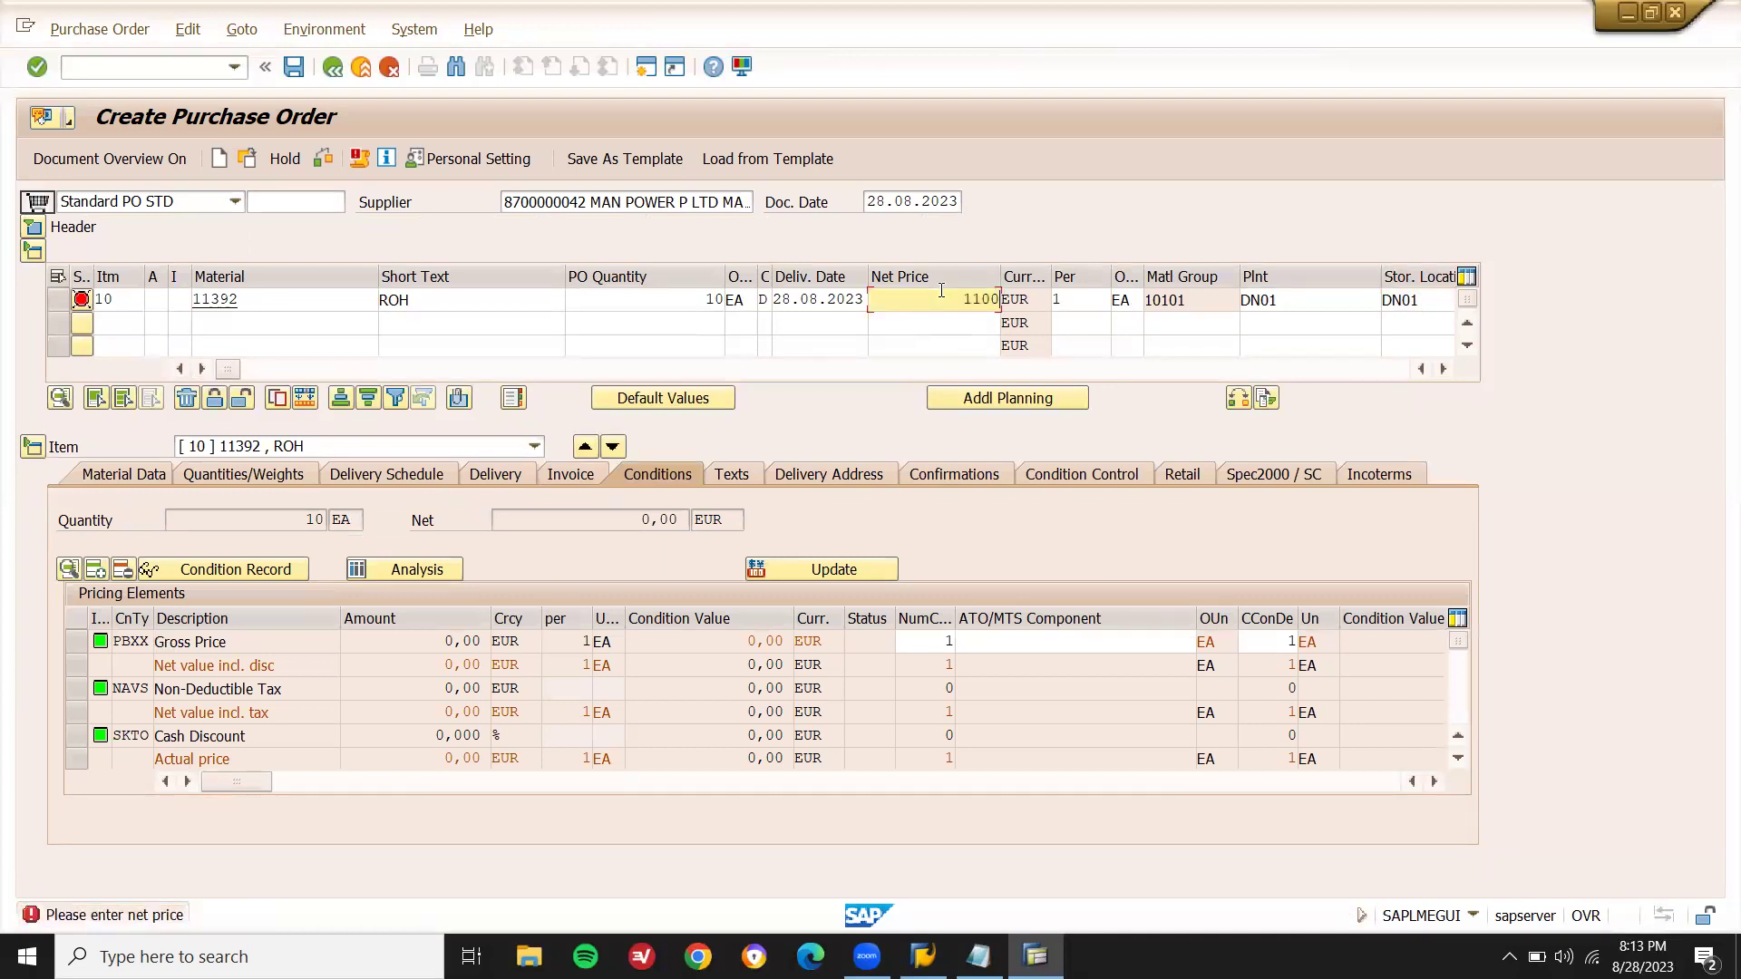
key("Return")
key("Return")
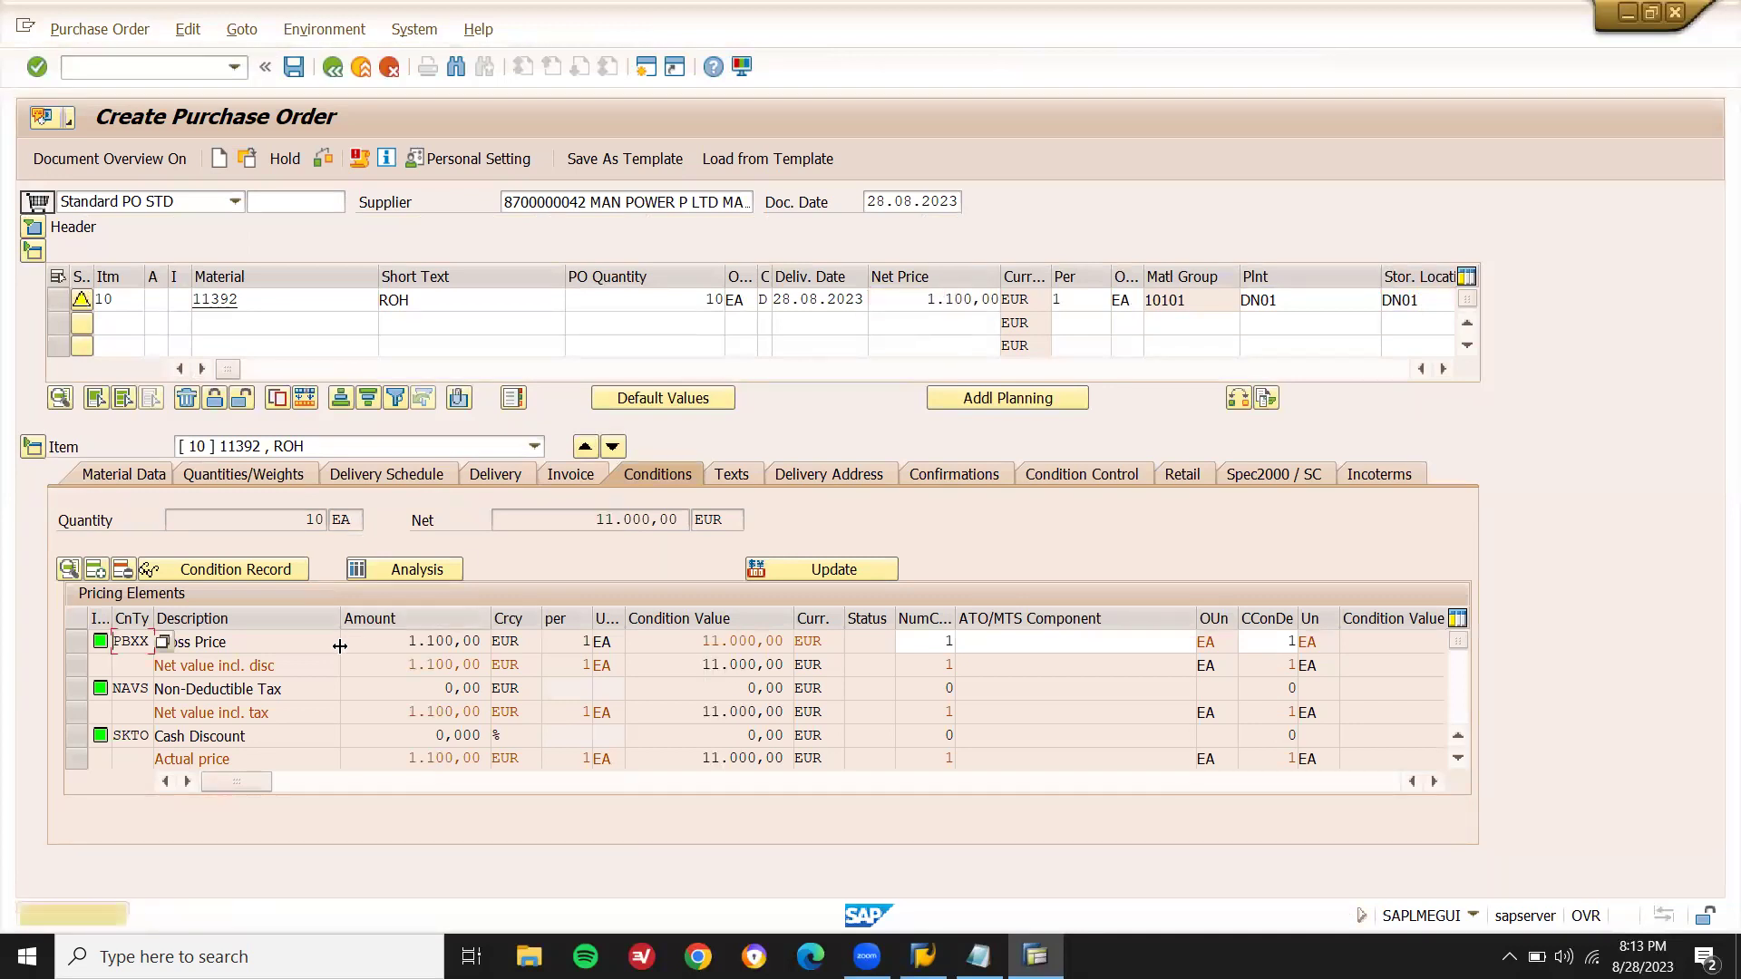
- Check the Gross Price condition amount 1.100,00, then select the supplier number
left_click(82, 644)
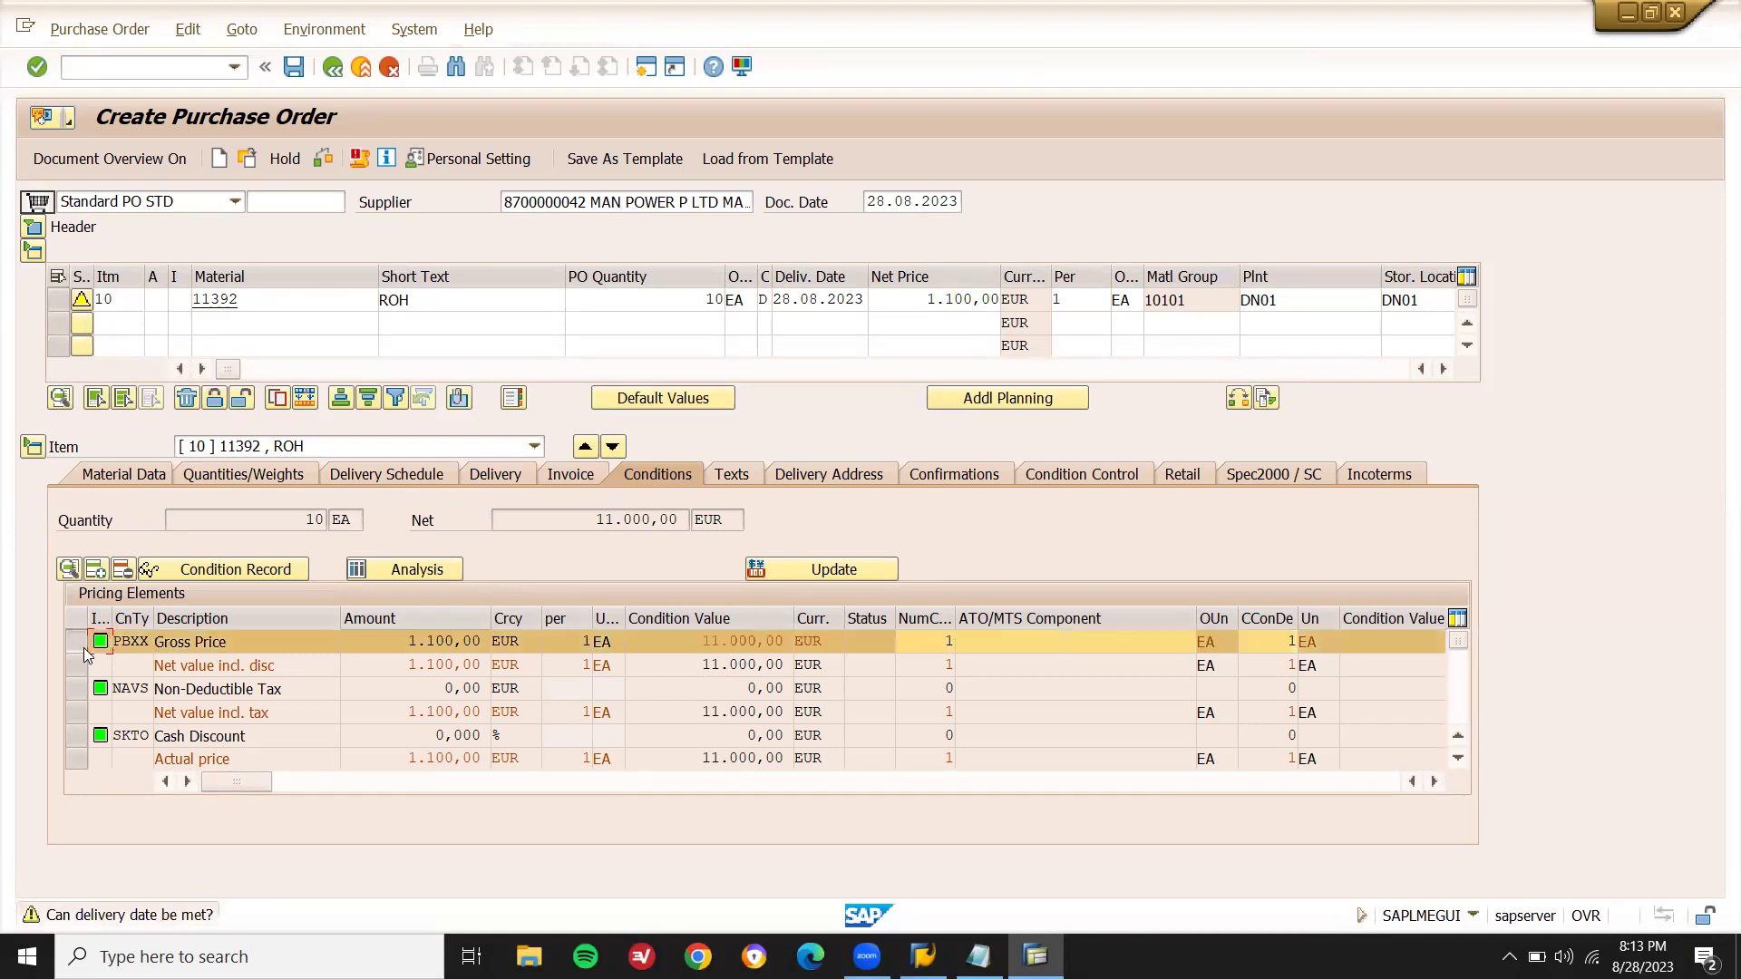
left_click_drag(394, 644, 476, 644)
key("shift+Left")
key("shift+Left")
key("shift+Left")
key("shift+Left")
left_click(121, 642)
left_click(587, 201)
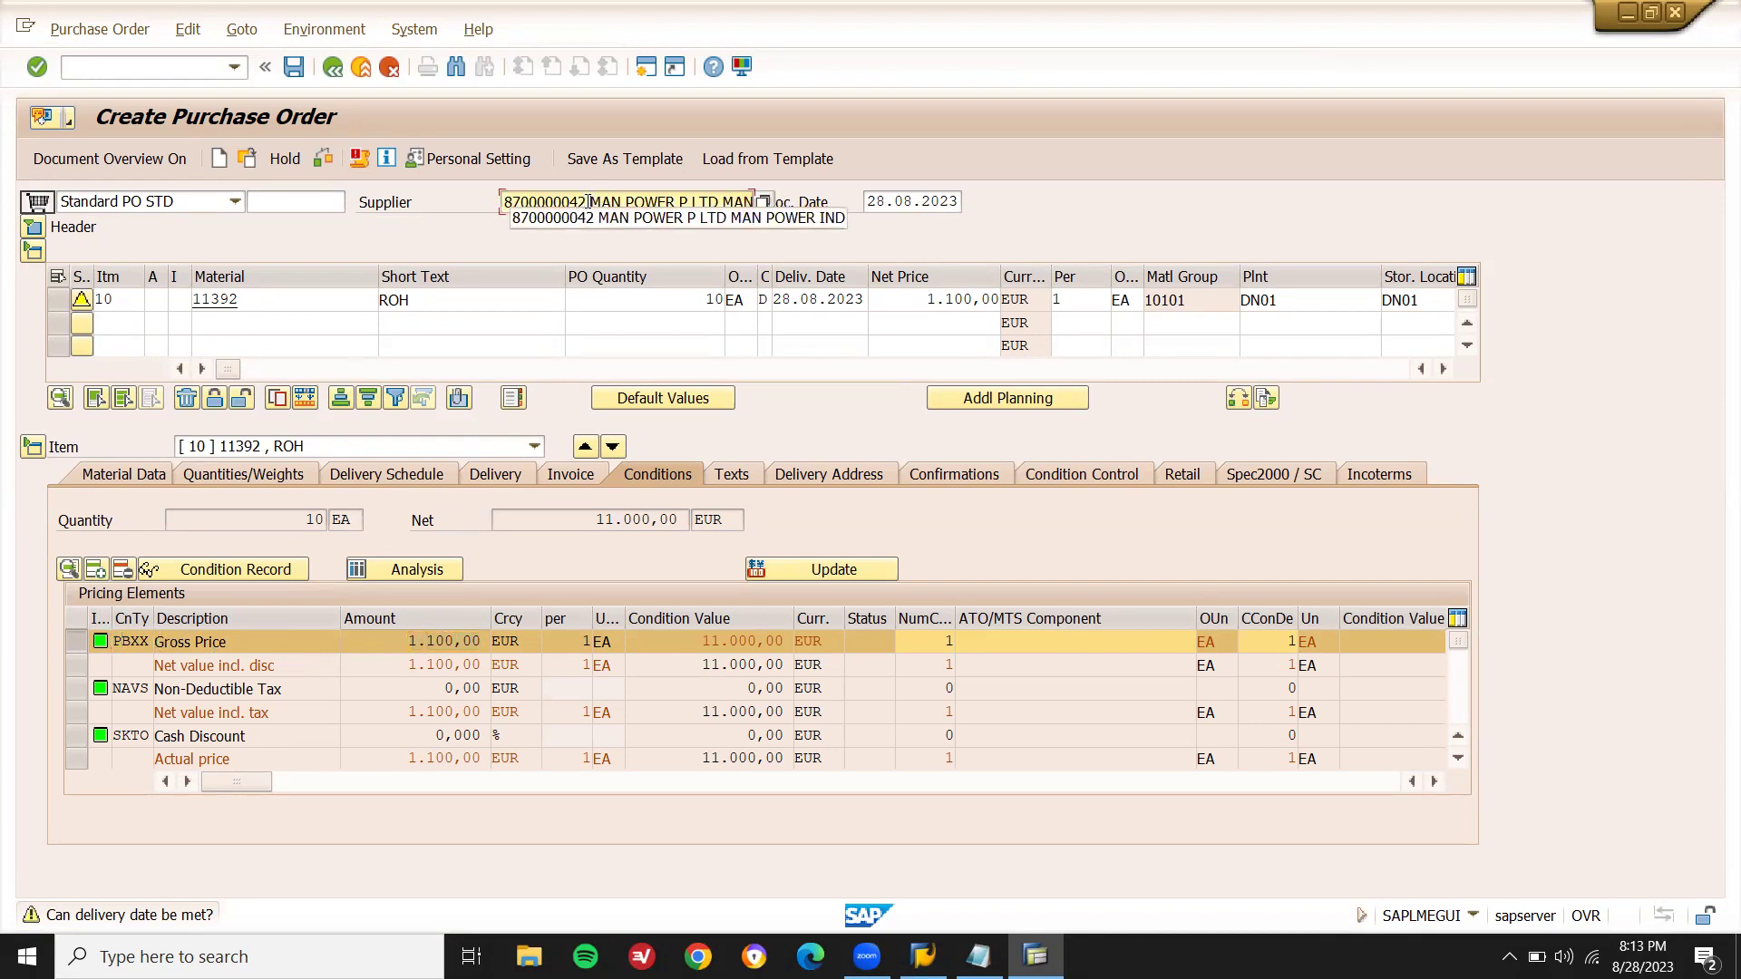
key("shift+Left")
key("shift+Left")
key("shift+Left")
key("shift+Left")
key("shift+Left")
key("shift+Left")
key("shift+Left")
key("shift+Left")
key("shift+Left")
key("shift+Left")
key("ctrl+c")
- Record the supplier number and material 11392 on two lines in a new Notepad note
key("Left")
type("notepad")
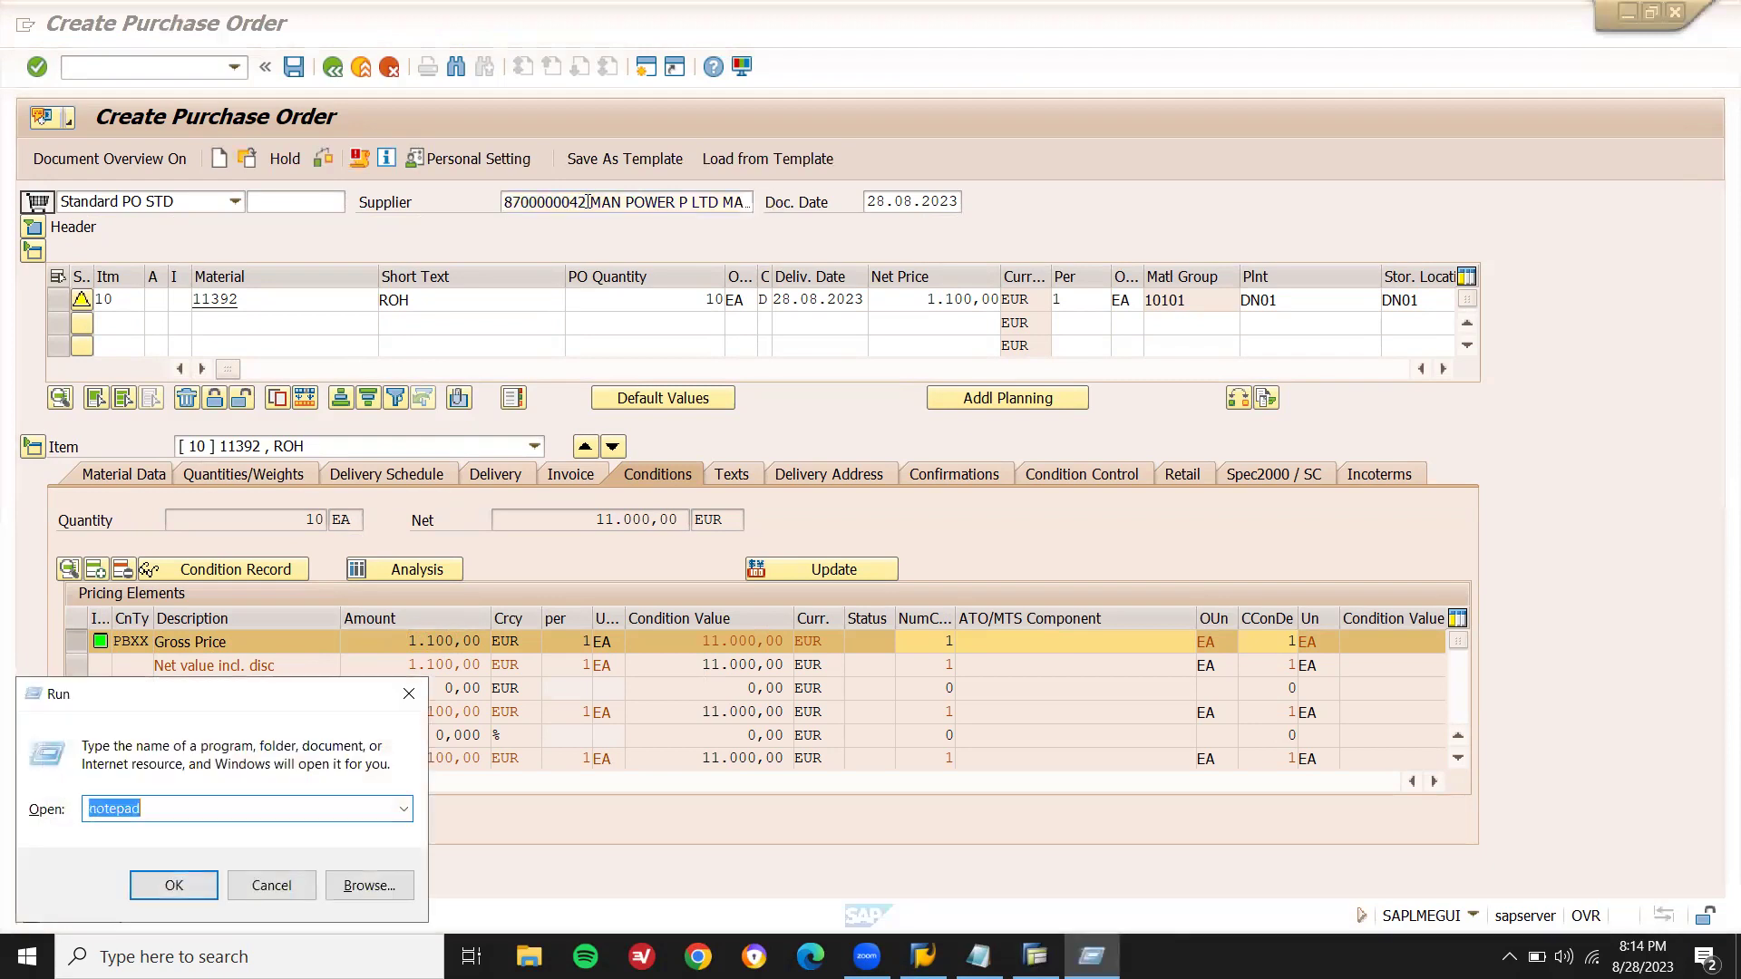
key("Return")
key("ctrl+v")
key("Return")
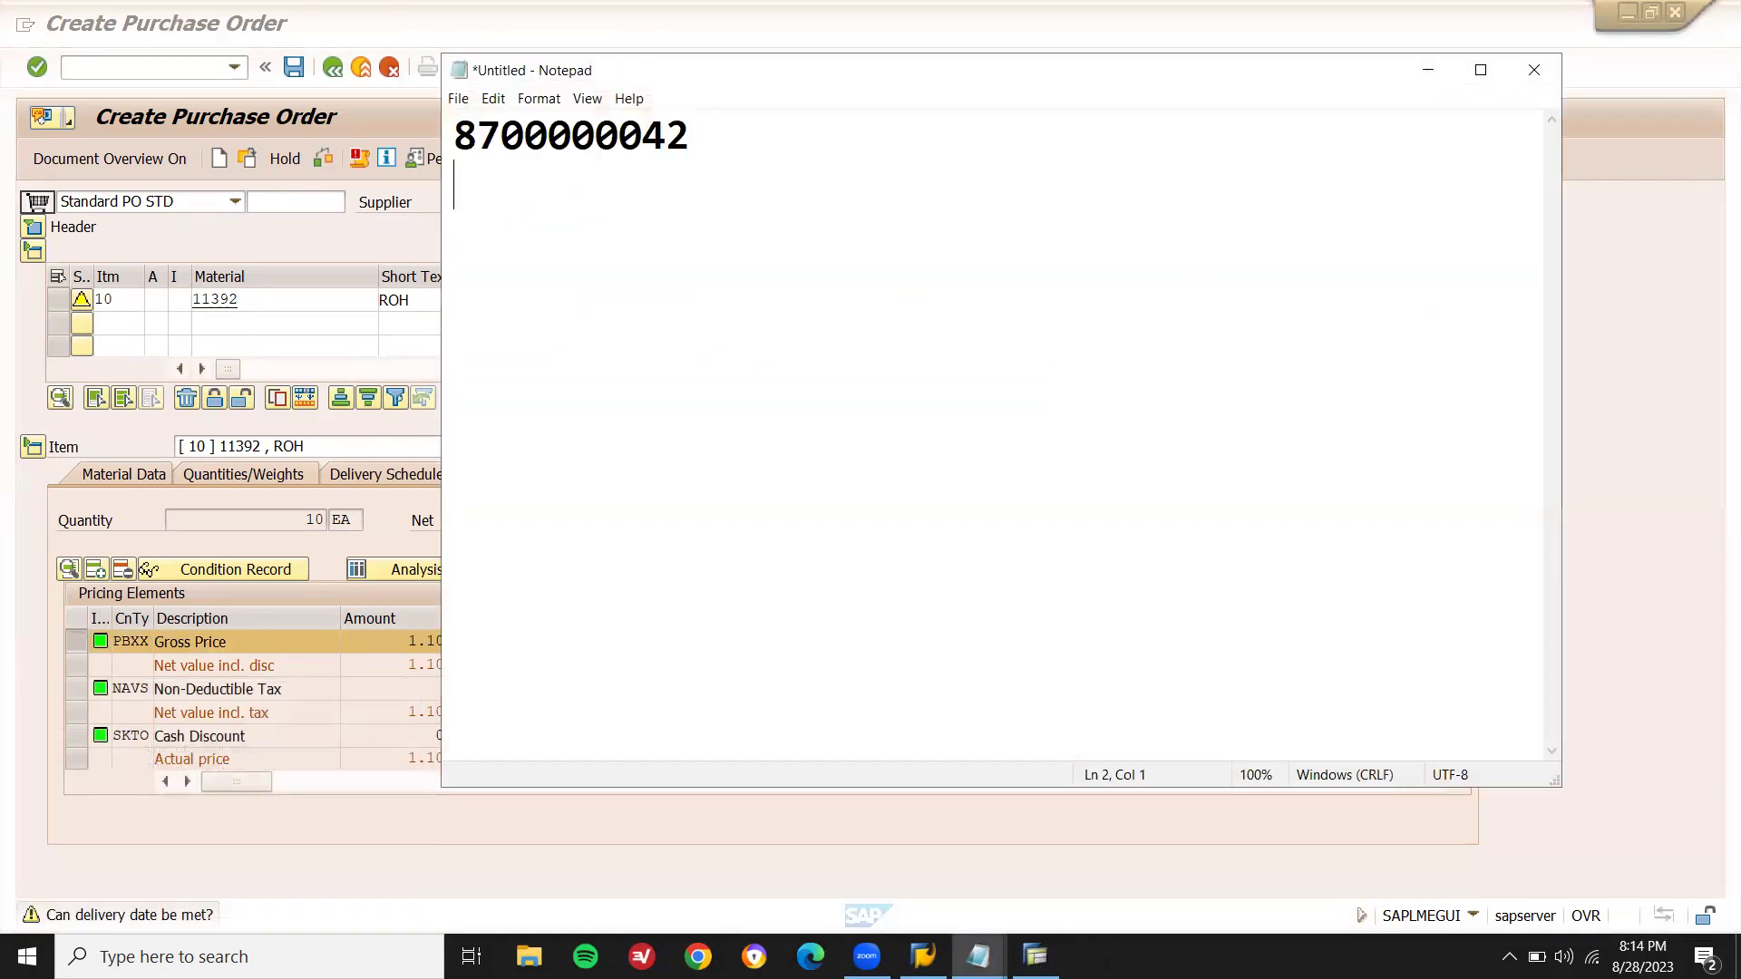
type("11392")
key("Return")
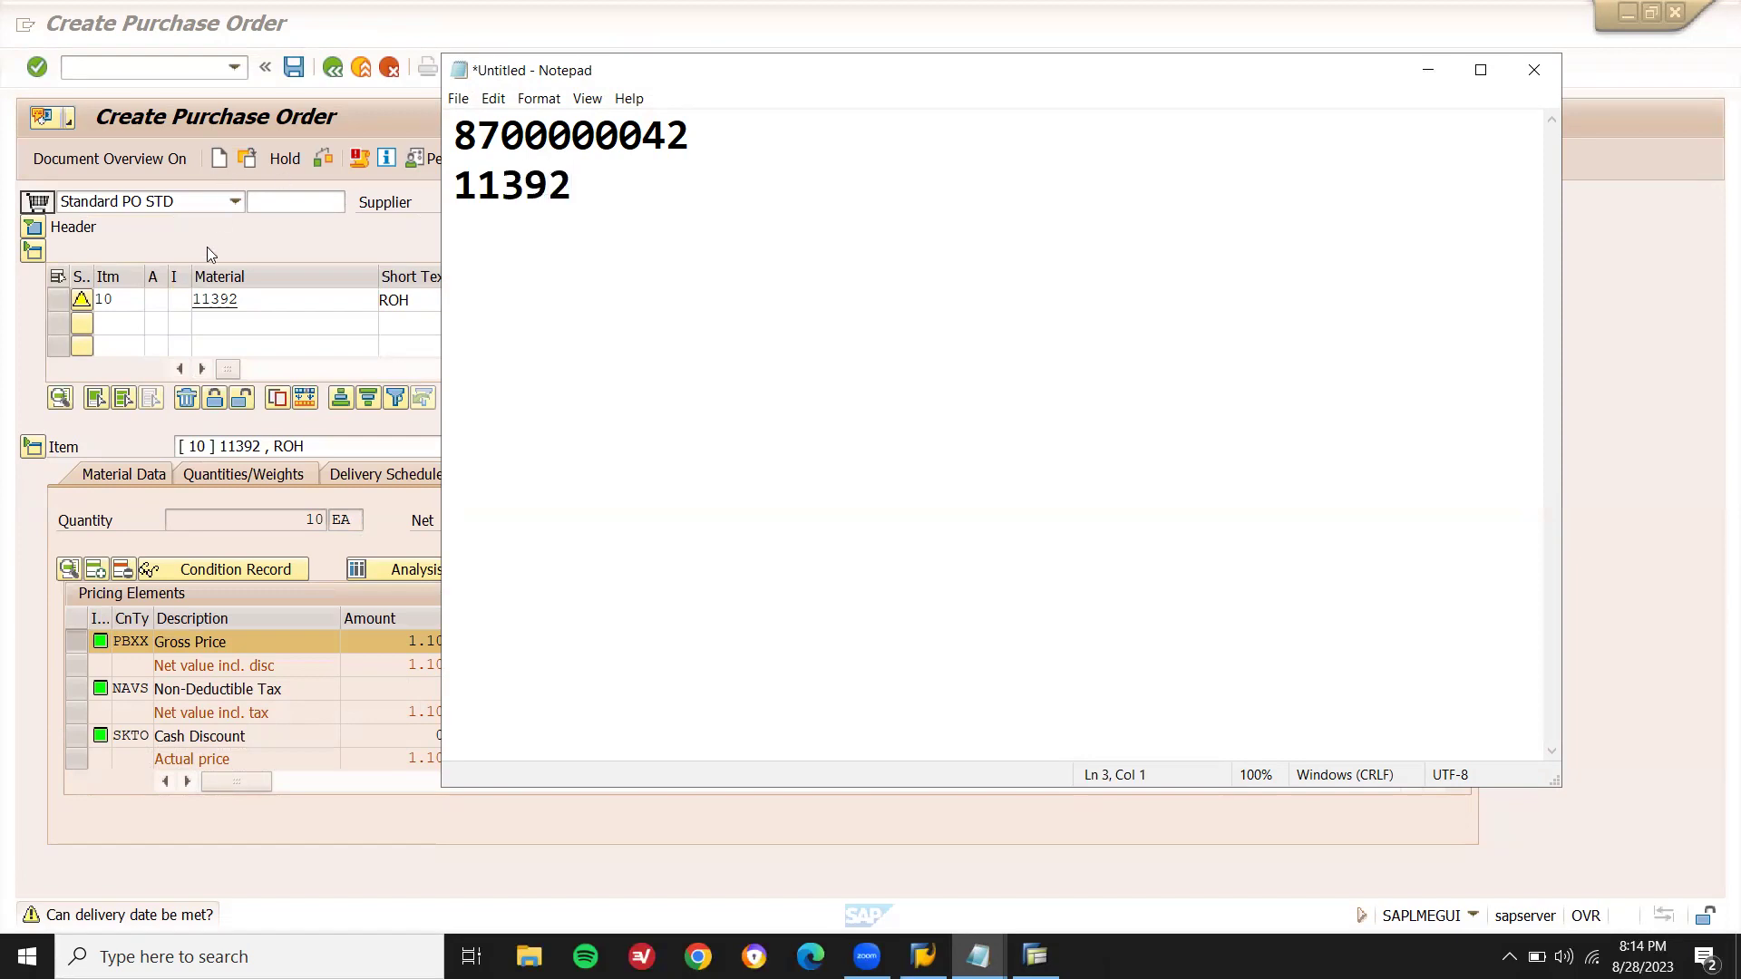
left_click(207, 254)
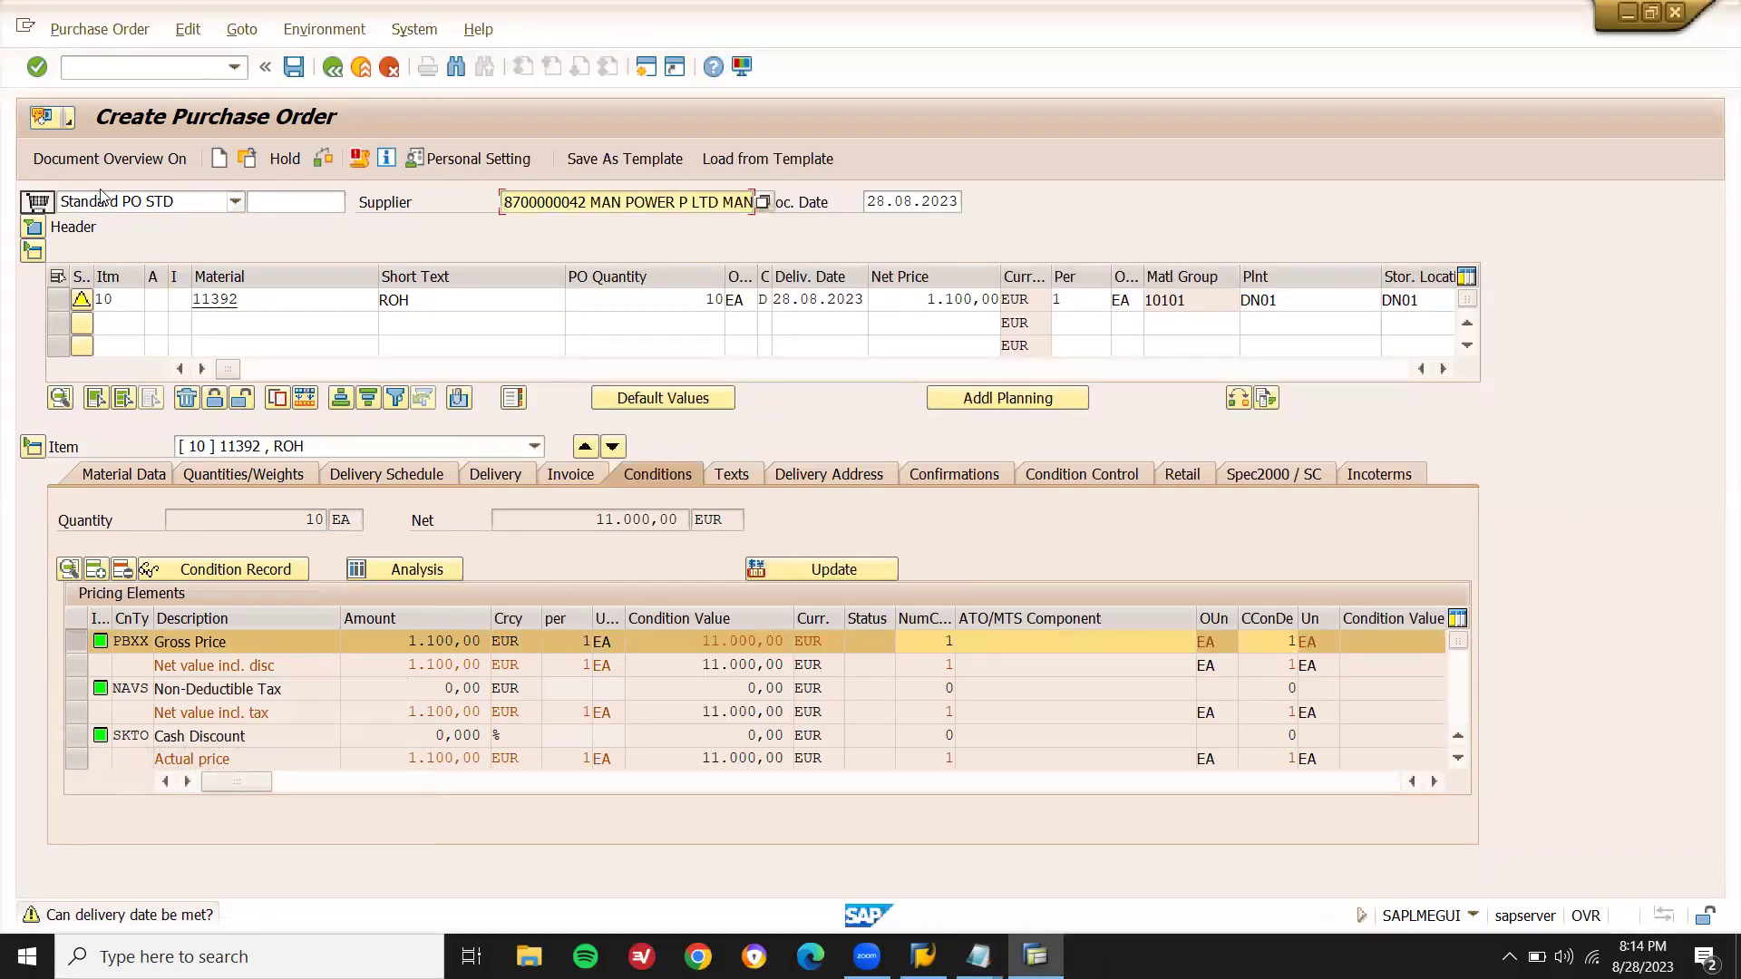
- Open the SPRO reference IMG and expand Materials Management > Purchasing > Purchase Order
left_click(154, 65)
type("/nspro")
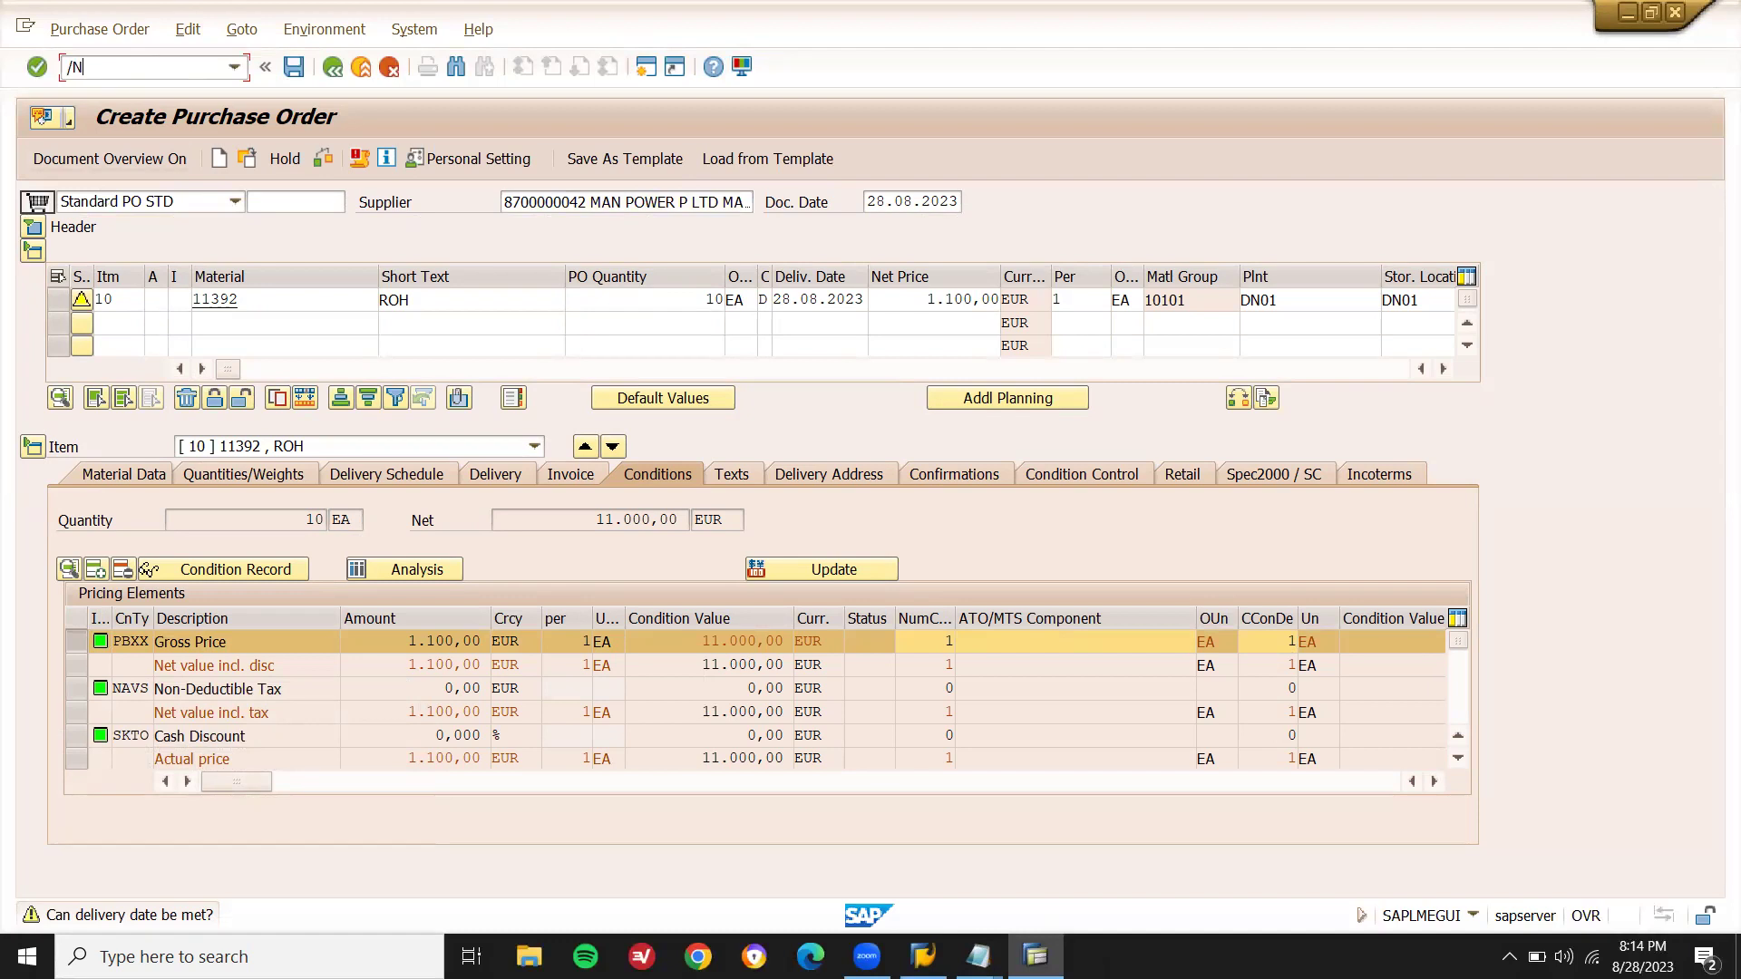
key("Return")
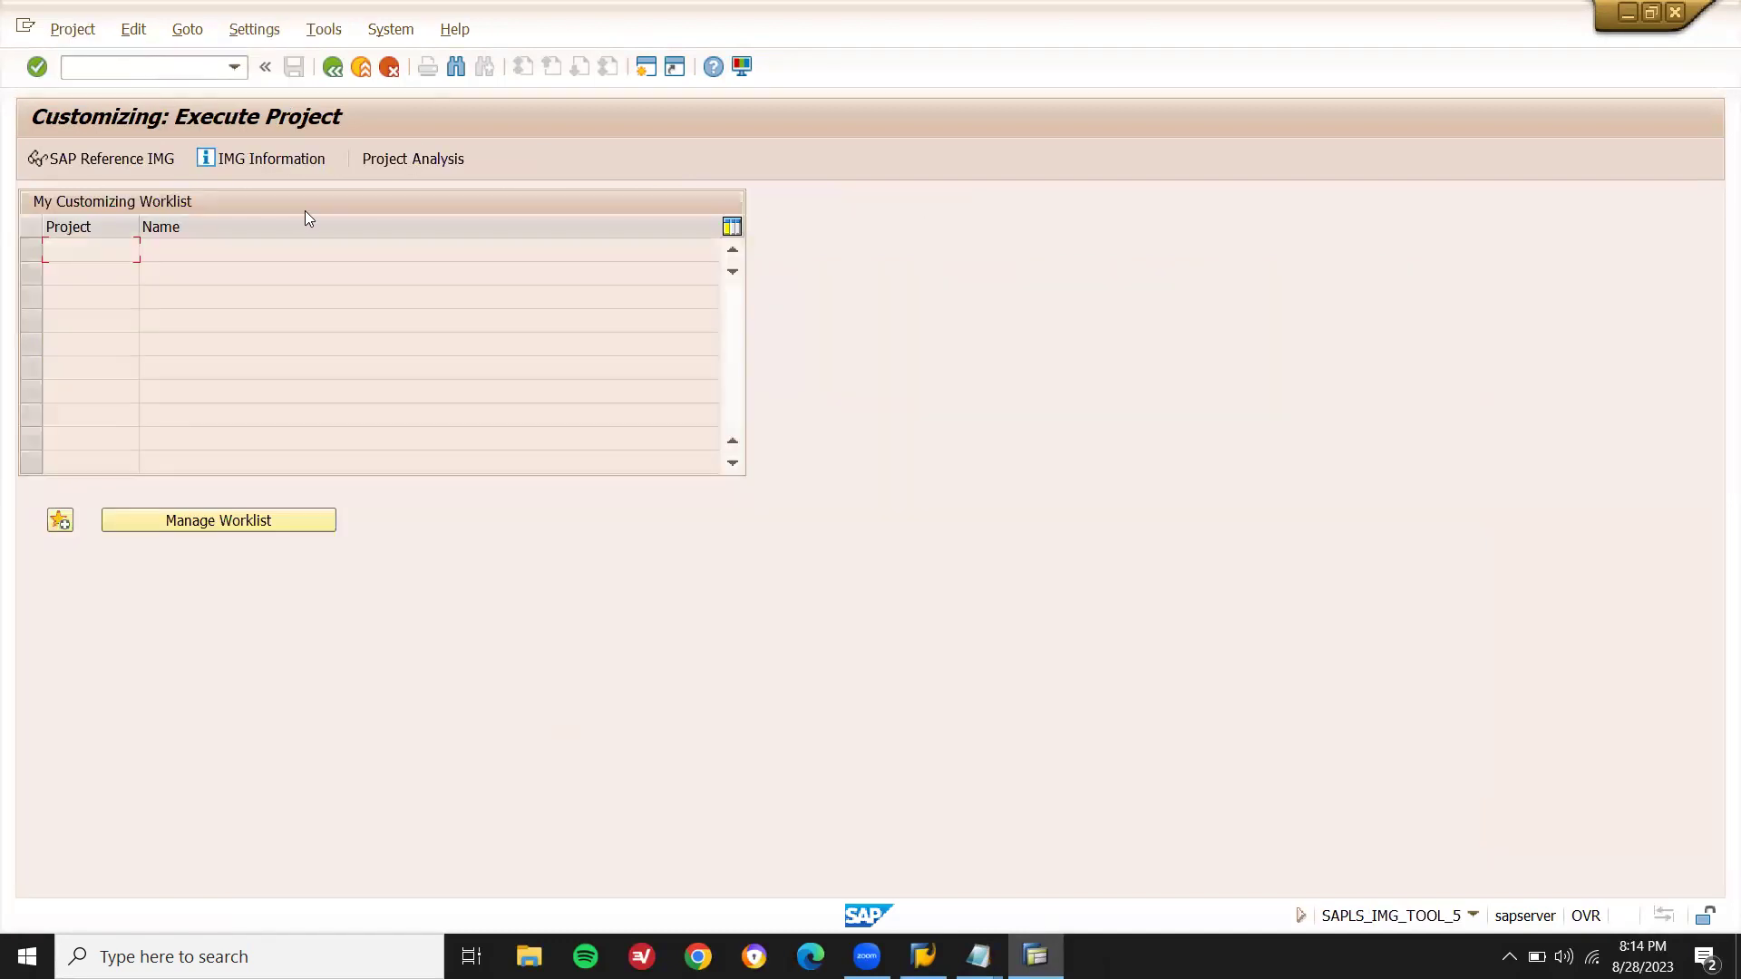
left_click(104, 156)
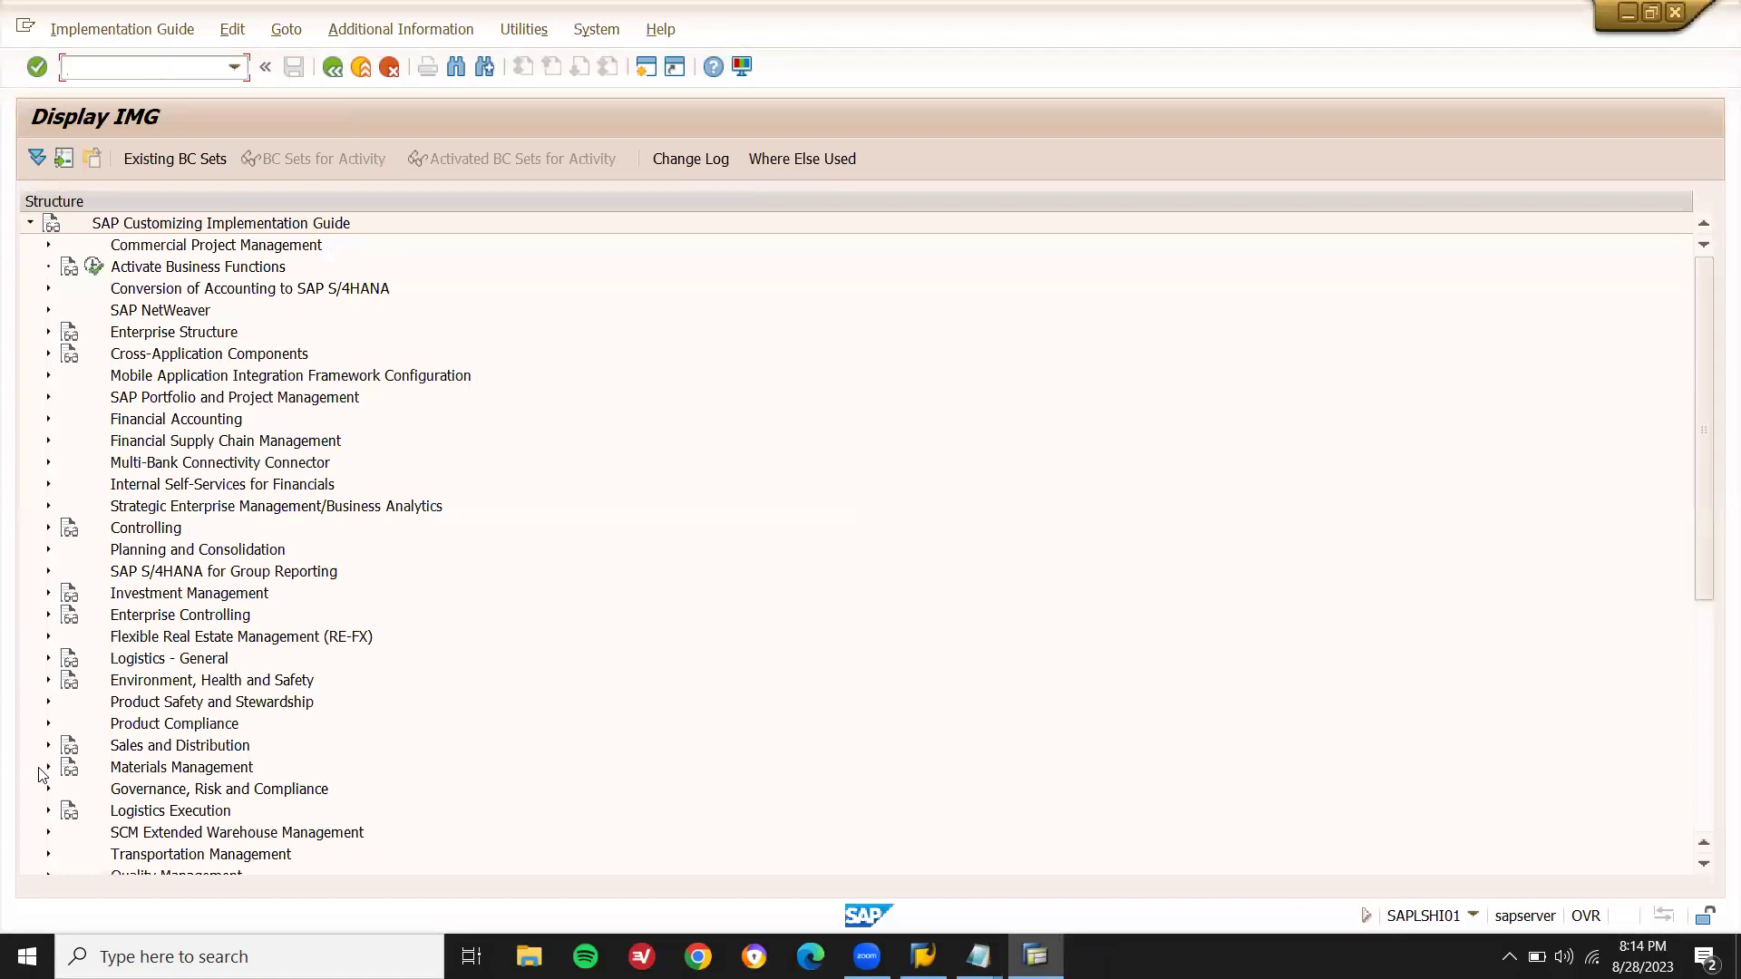
left_click(49, 768)
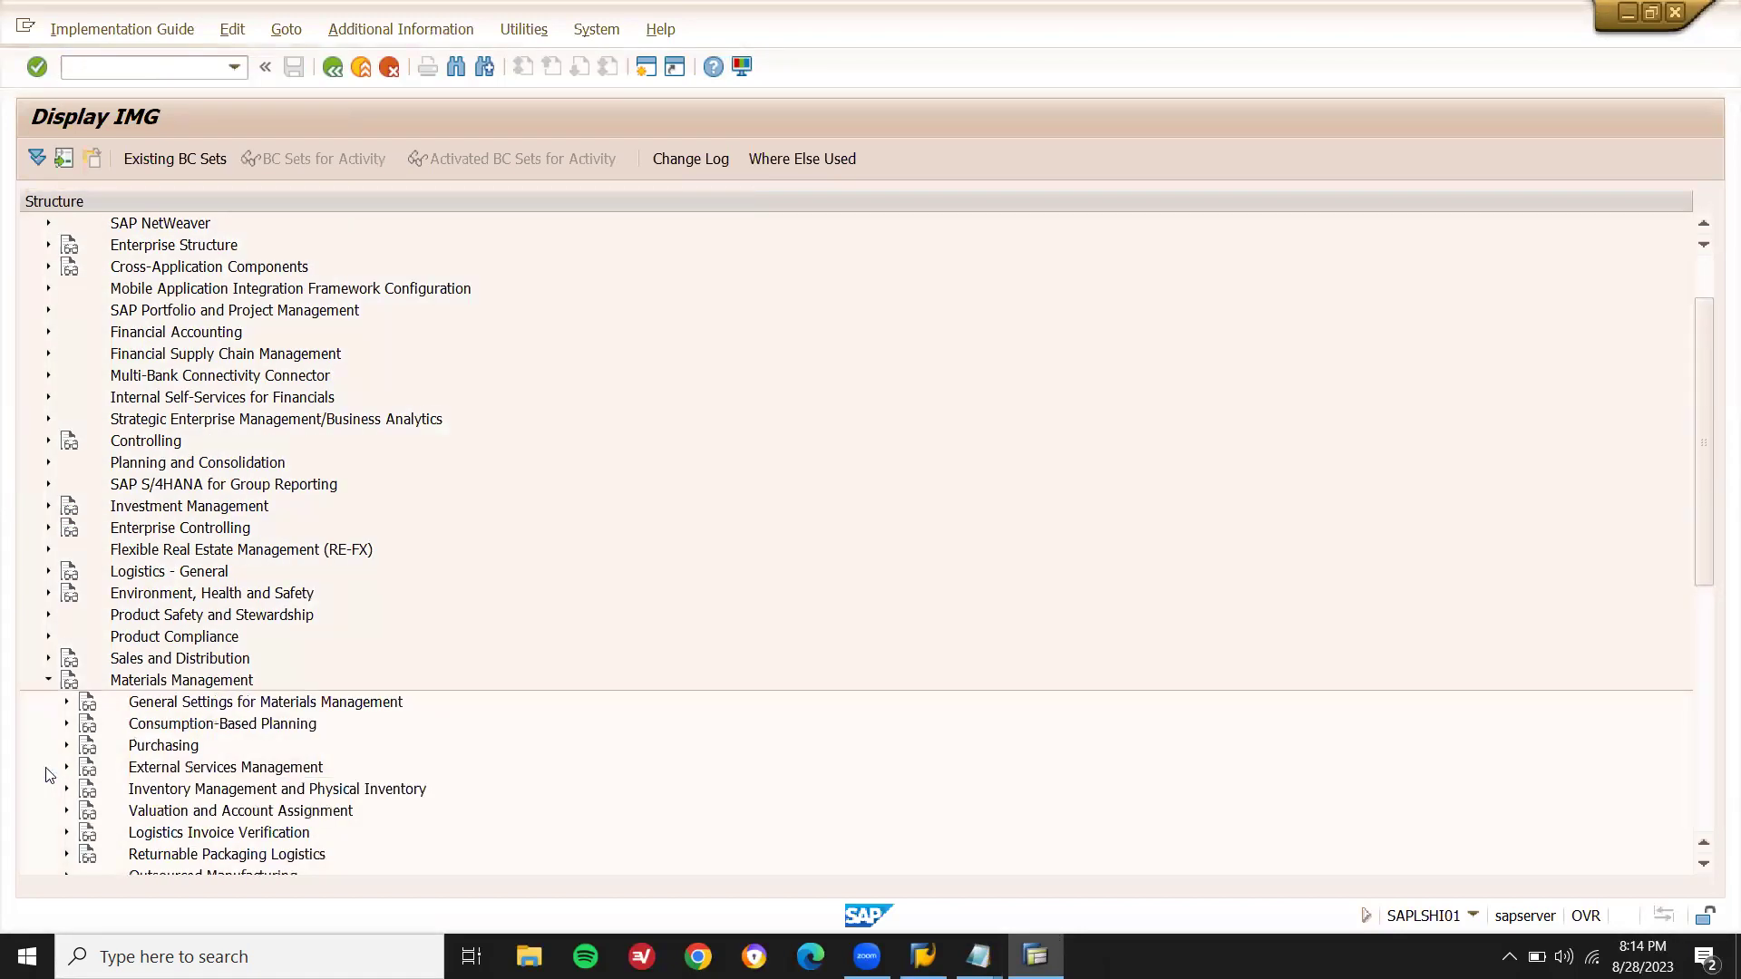
left_click(66, 745)
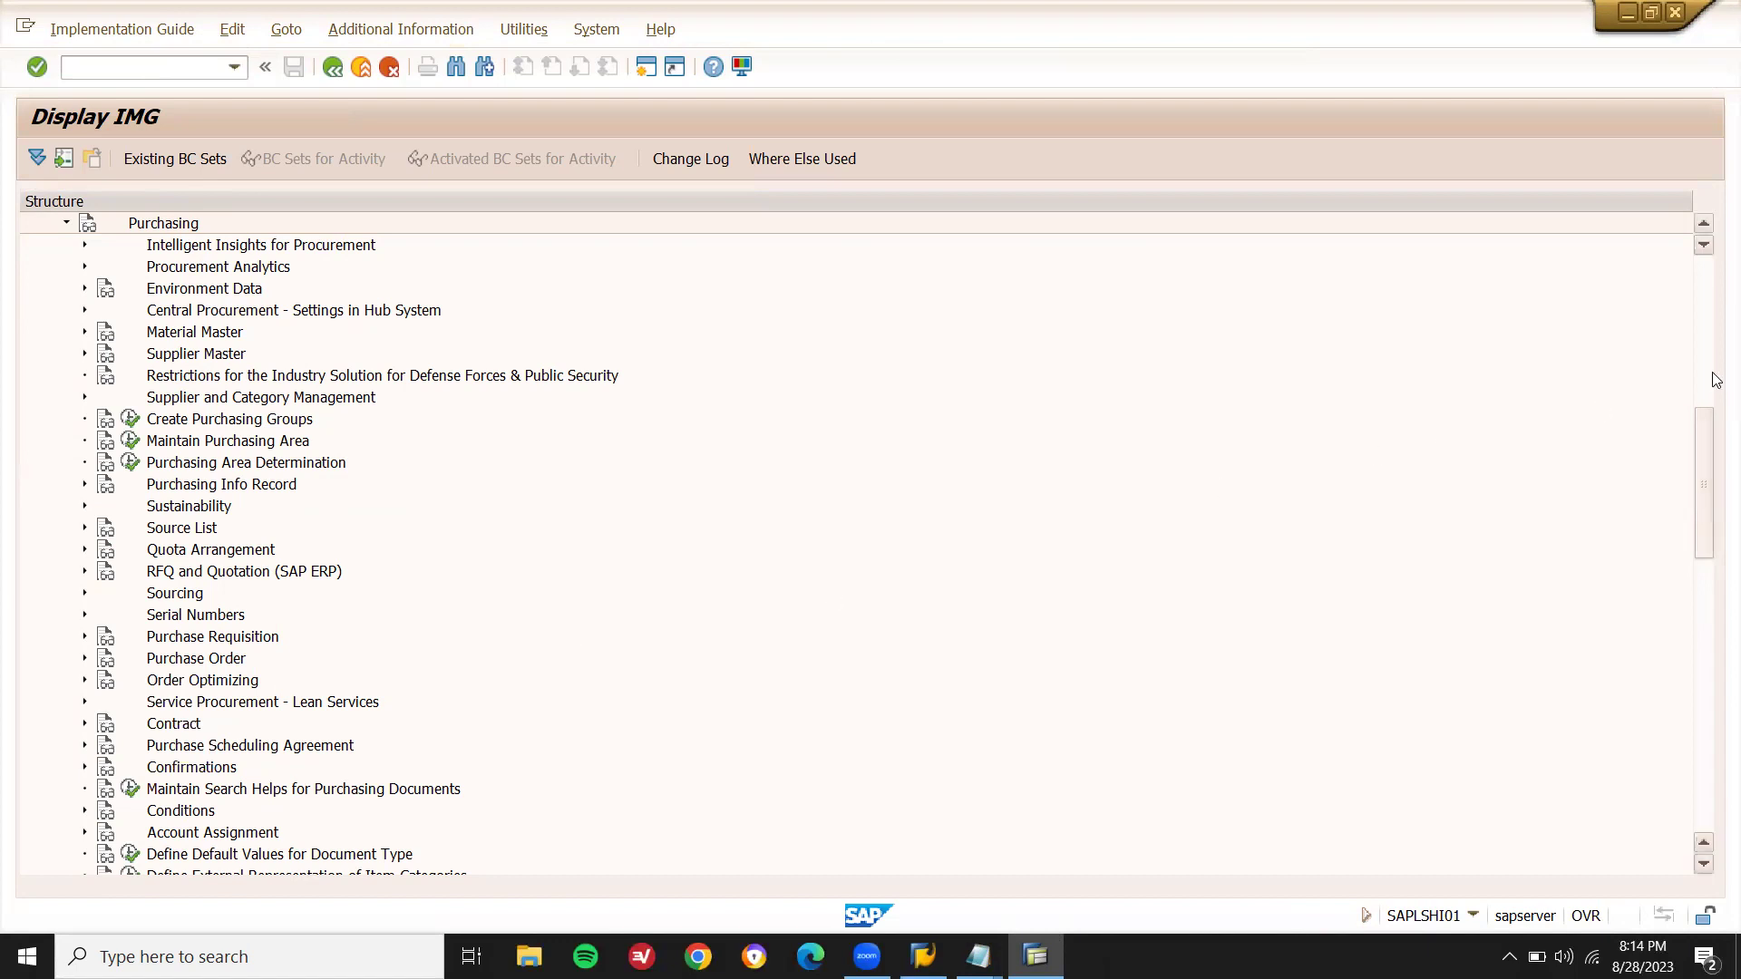
left_click(85, 659)
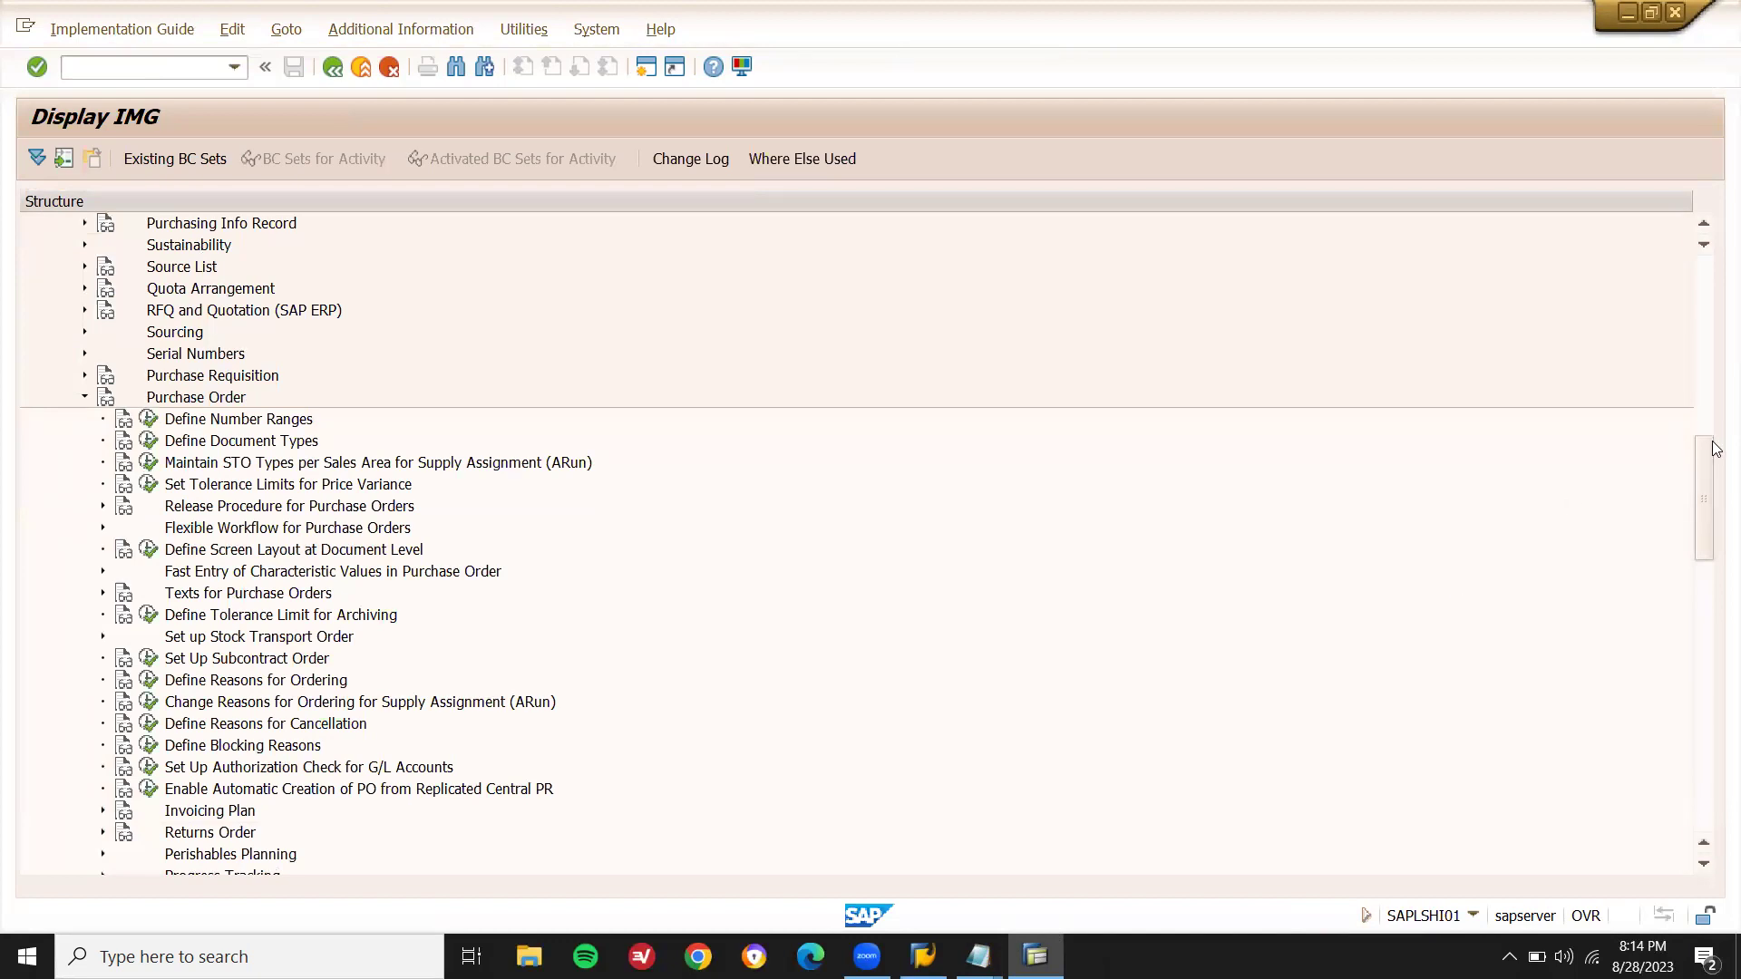
left_click_drag(1710, 461, 1710, 524)
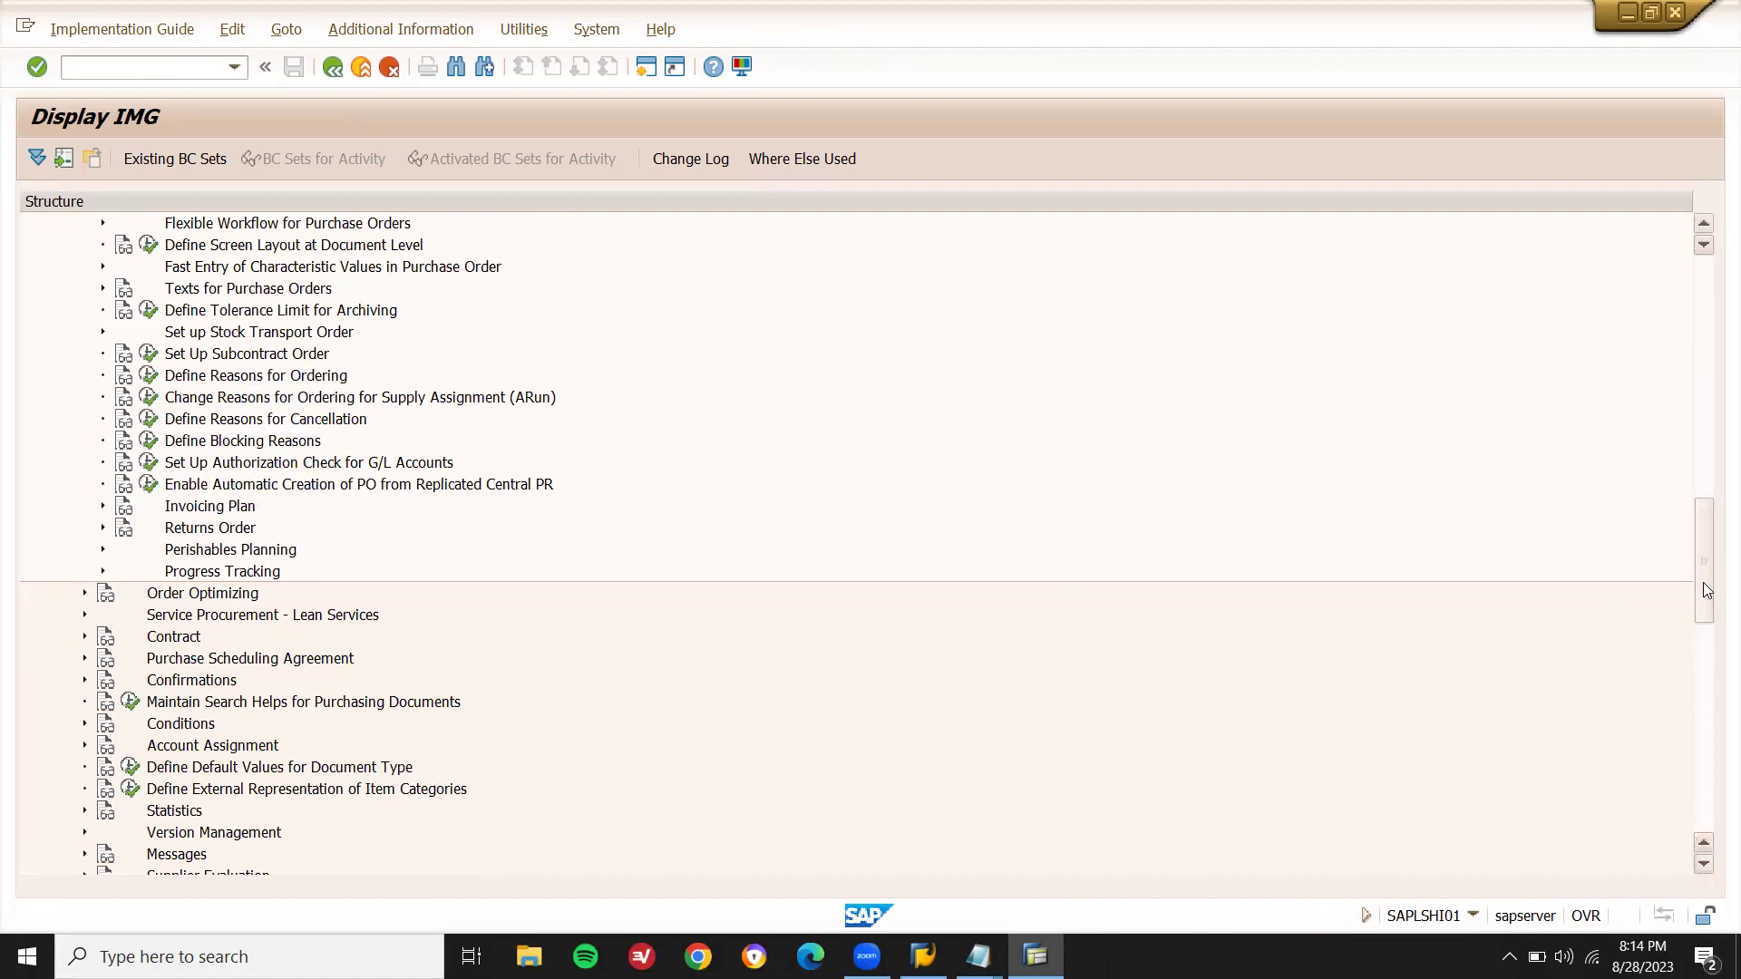
left_click_drag(1708, 594, 1711, 553)
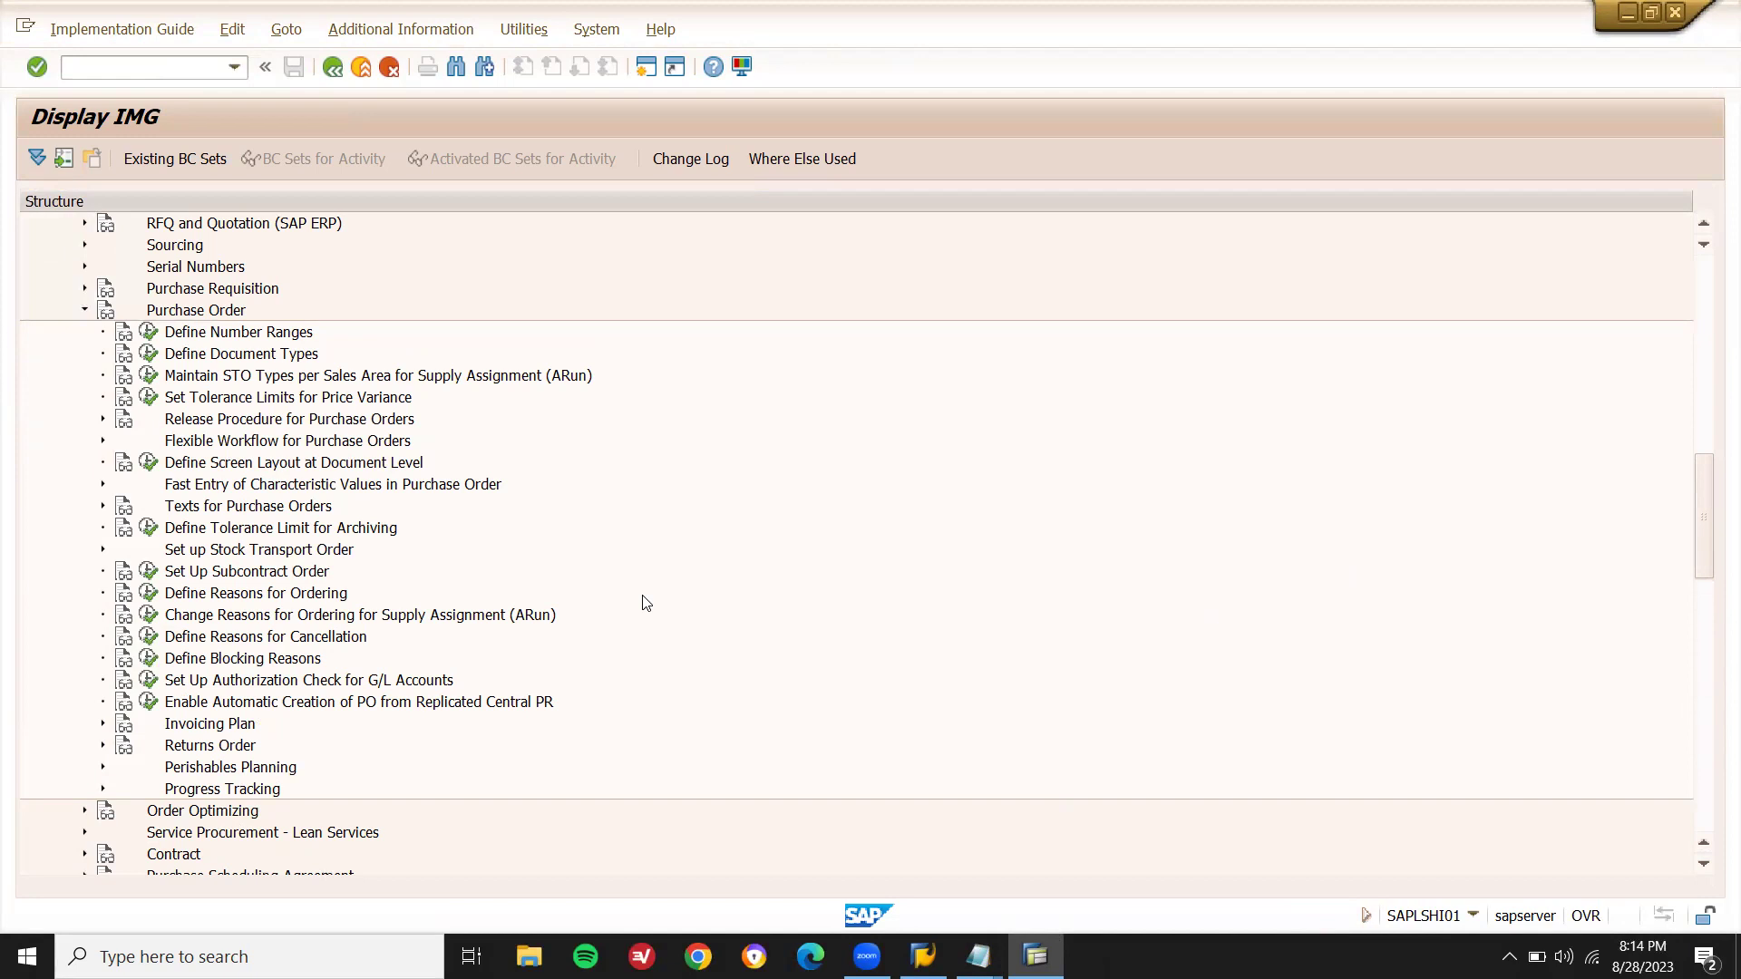
- Collapse Purchase Order, then expand Conditions and Define Price Determination Process
left_click(85, 309)
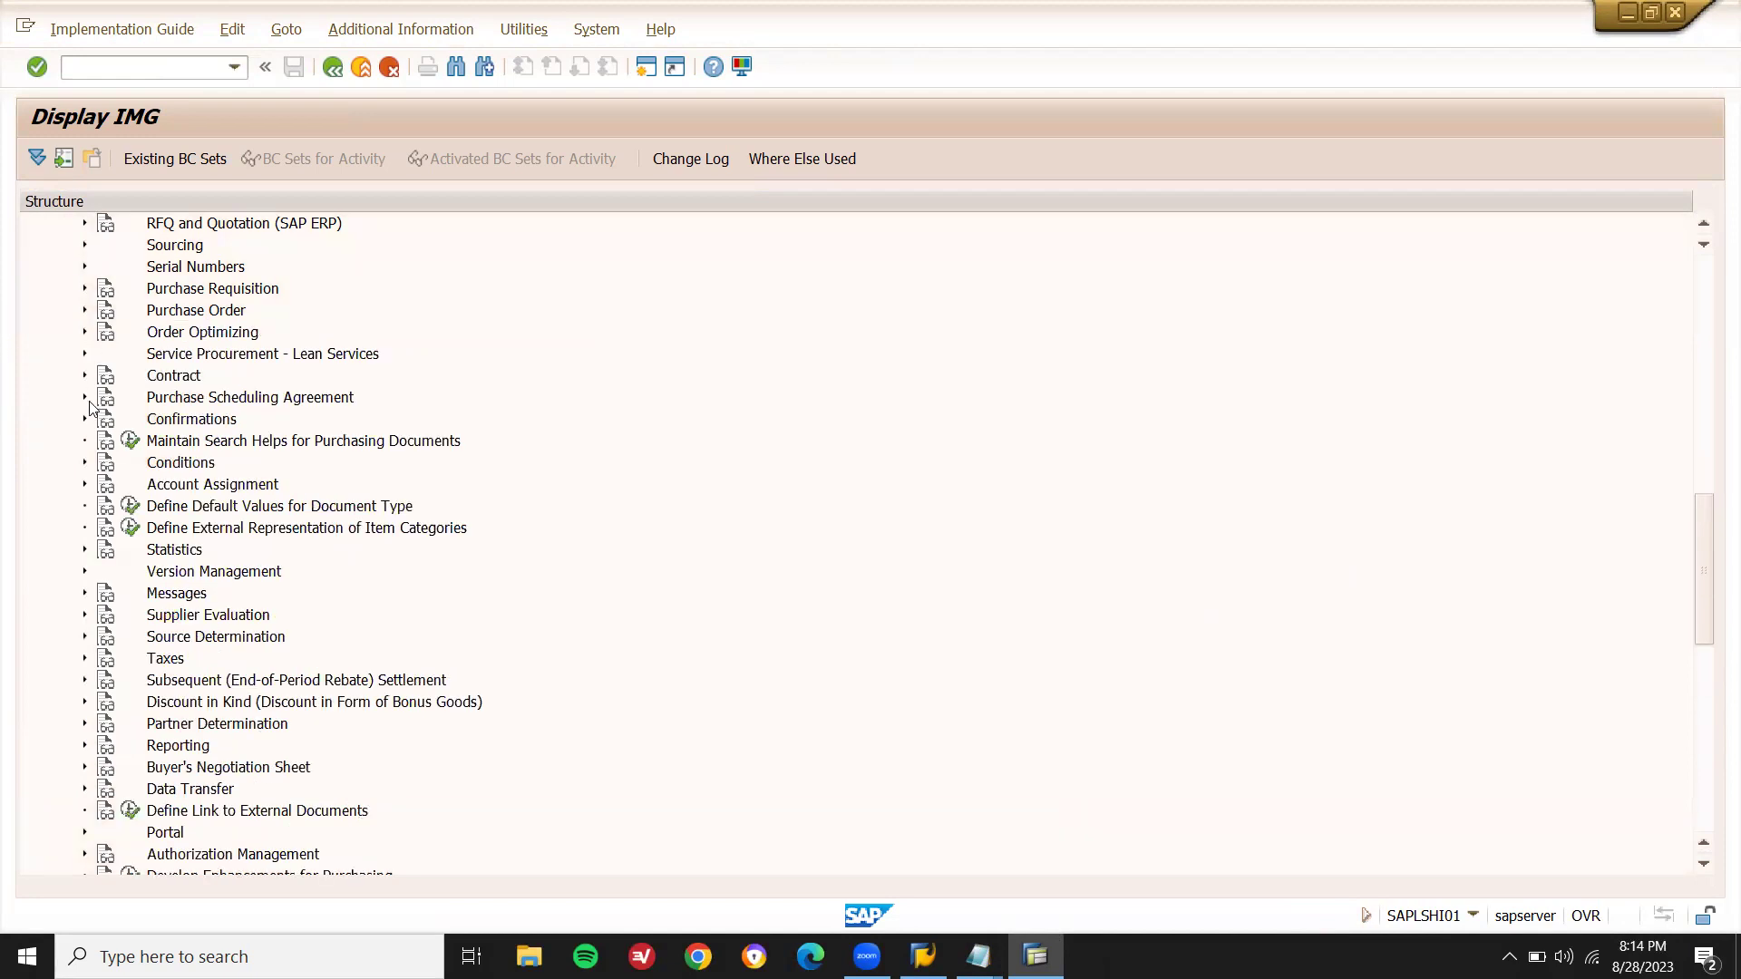
left_click(86, 464)
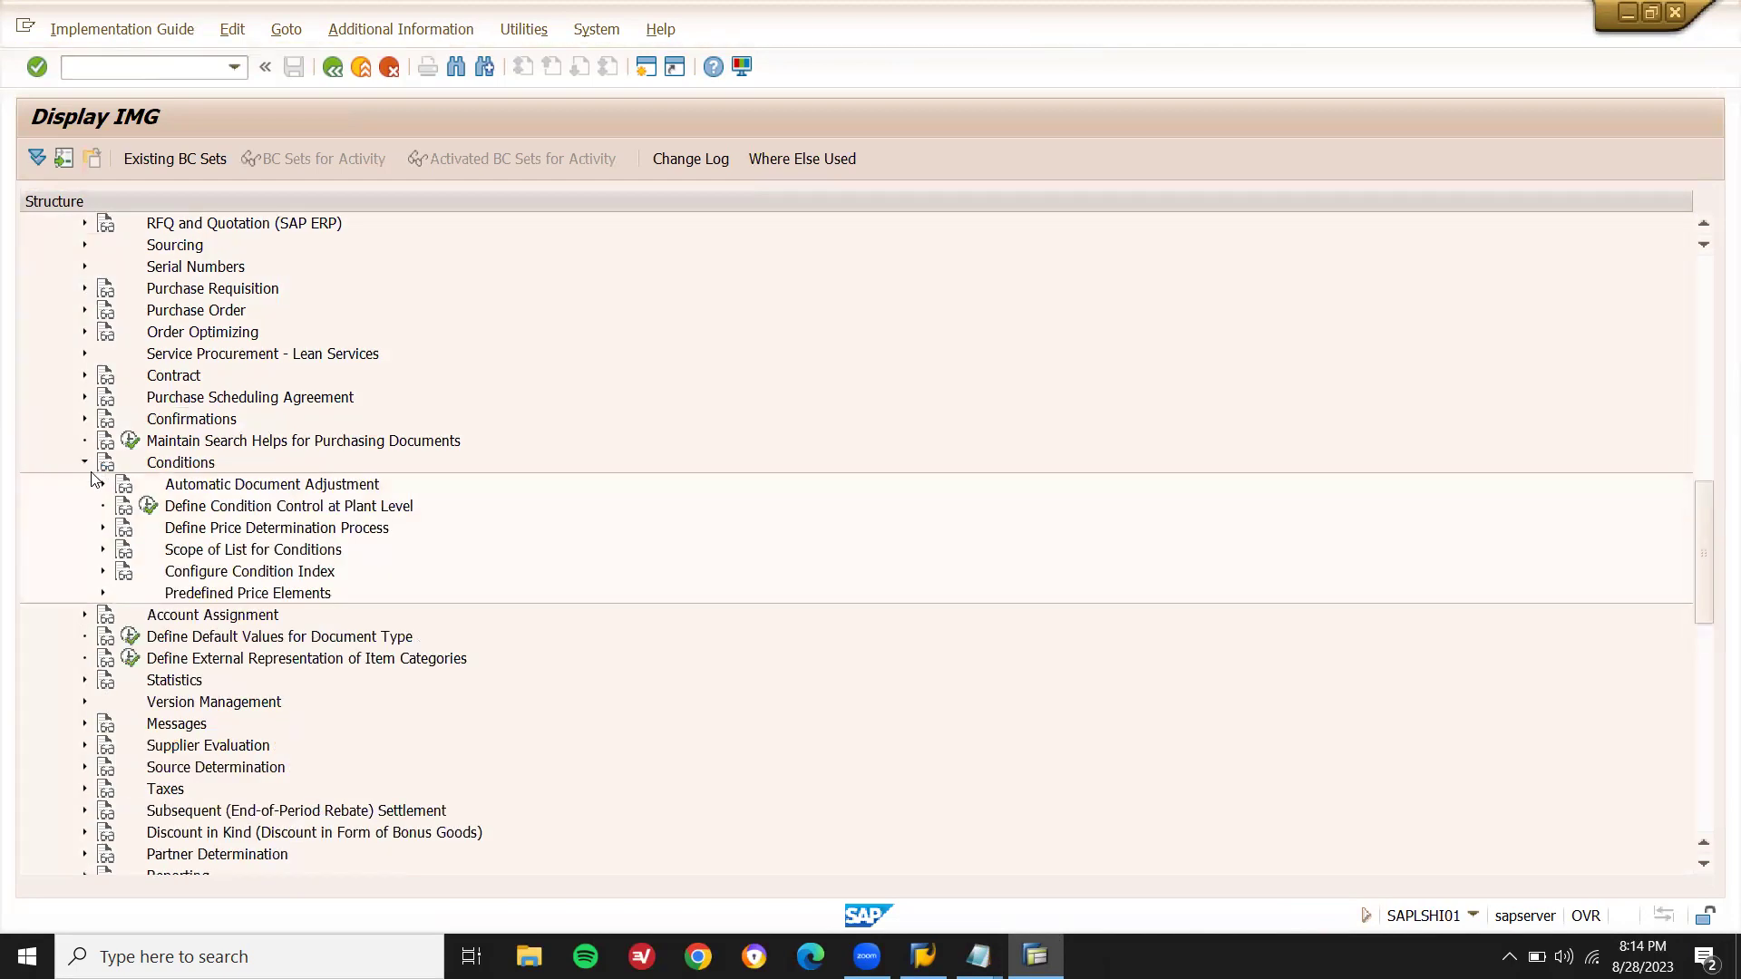
left_click(101, 528)
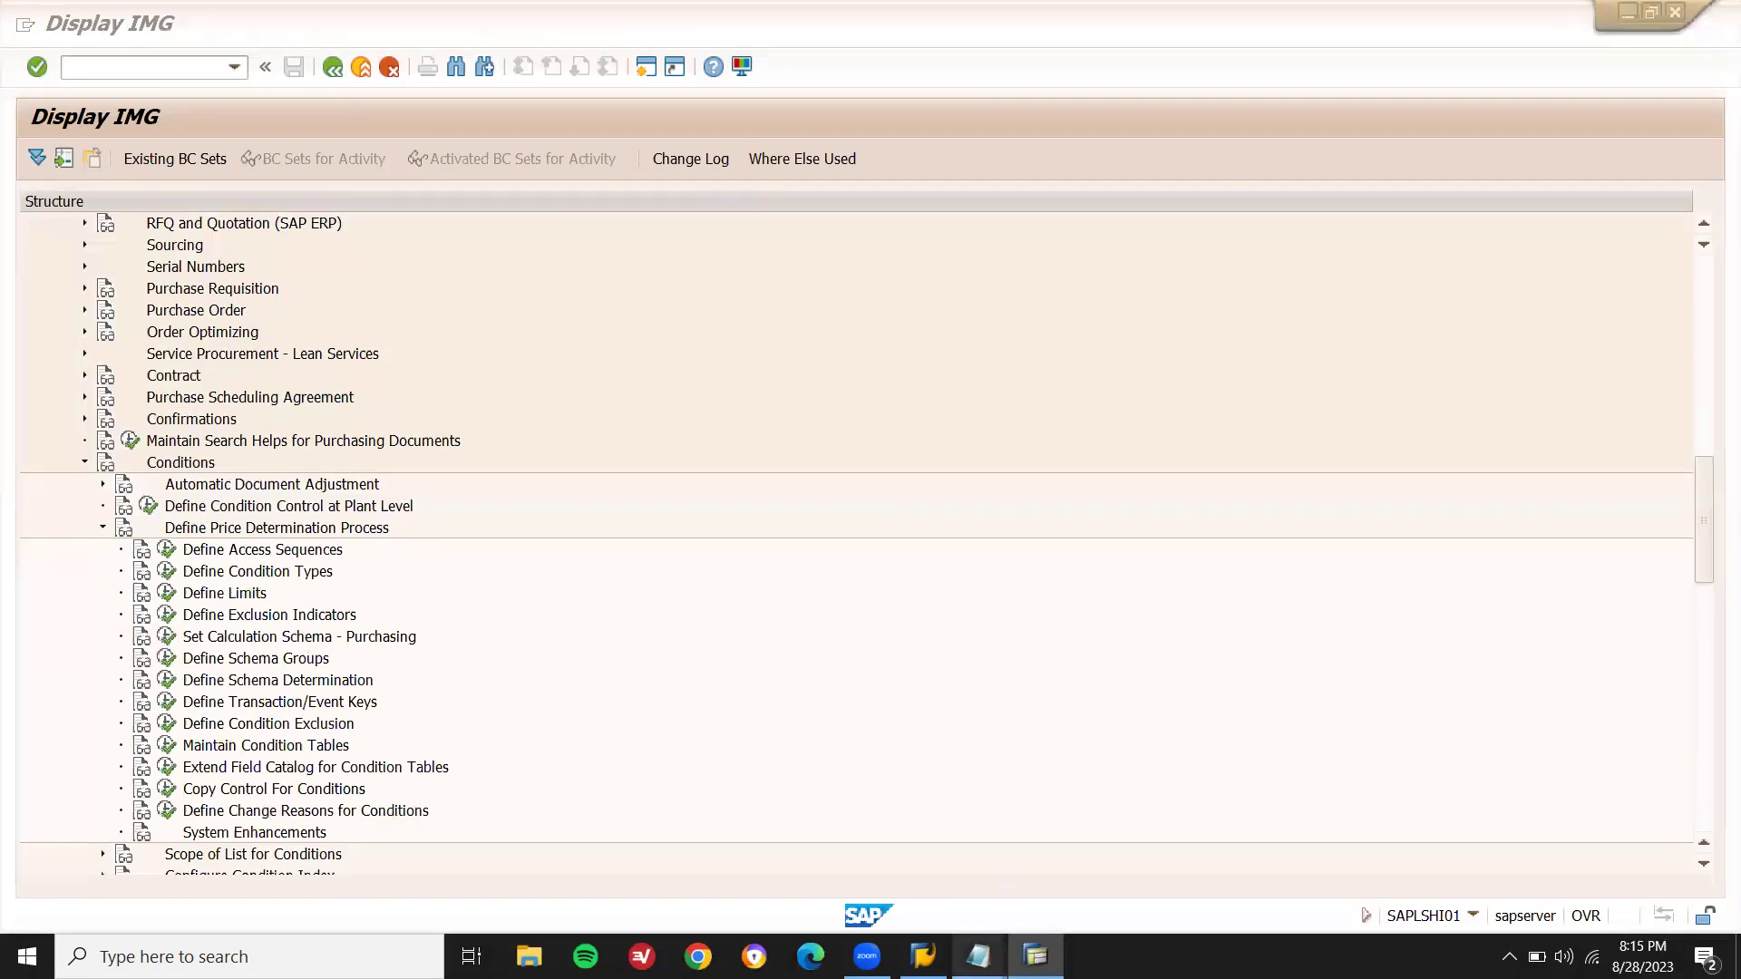
- In Notepad, add lines CONDITION TABLE, ACCESS SEQUENCE and CONDITION TYPE below the existing notes
mouse_move(978, 957)
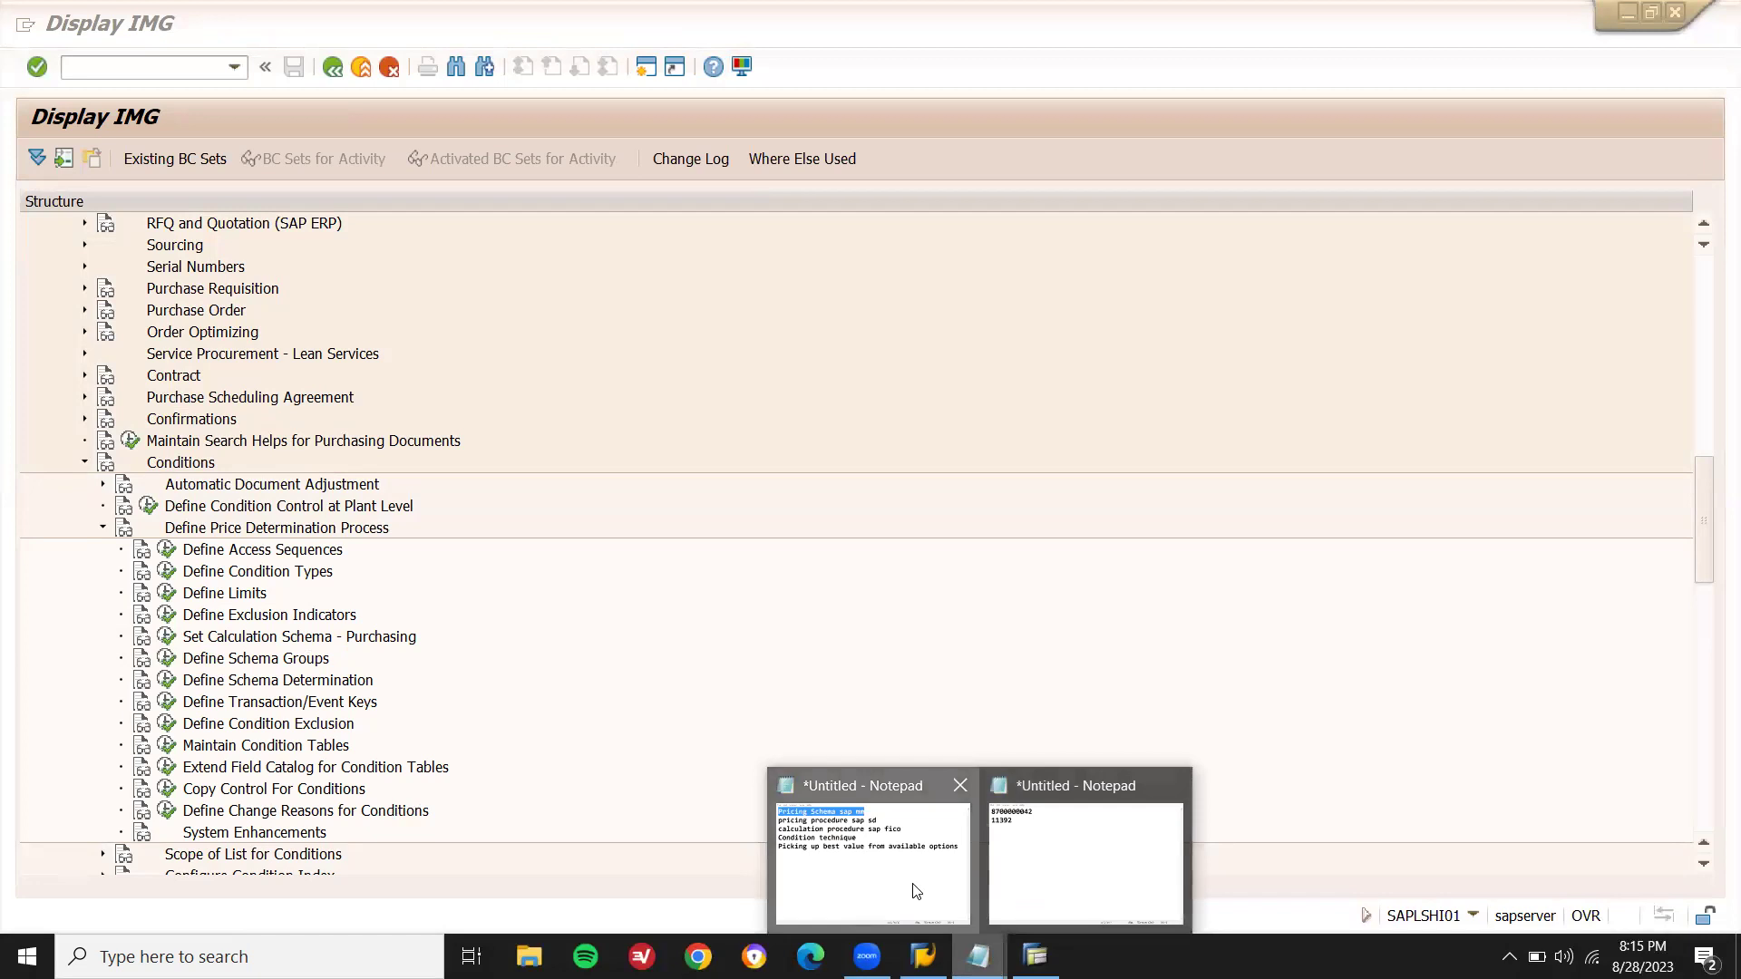
left_click(914, 891)
left_click(1498, 341)
key("Return")
key("Return")
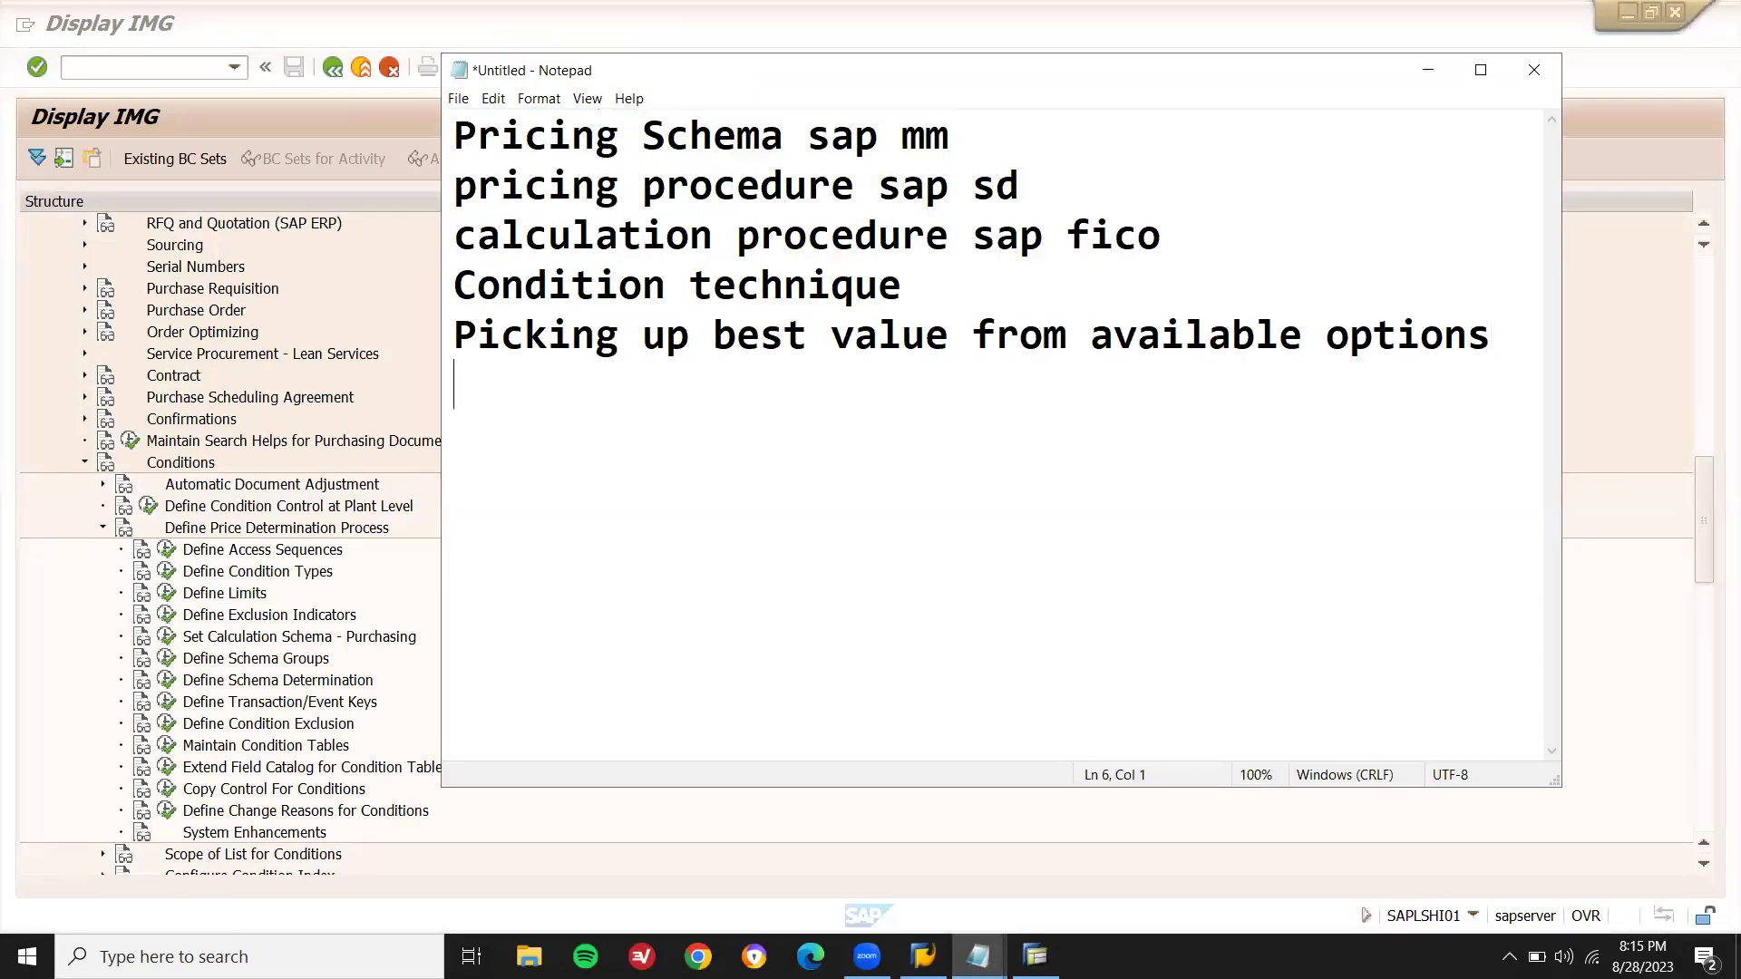
type("CONDI")
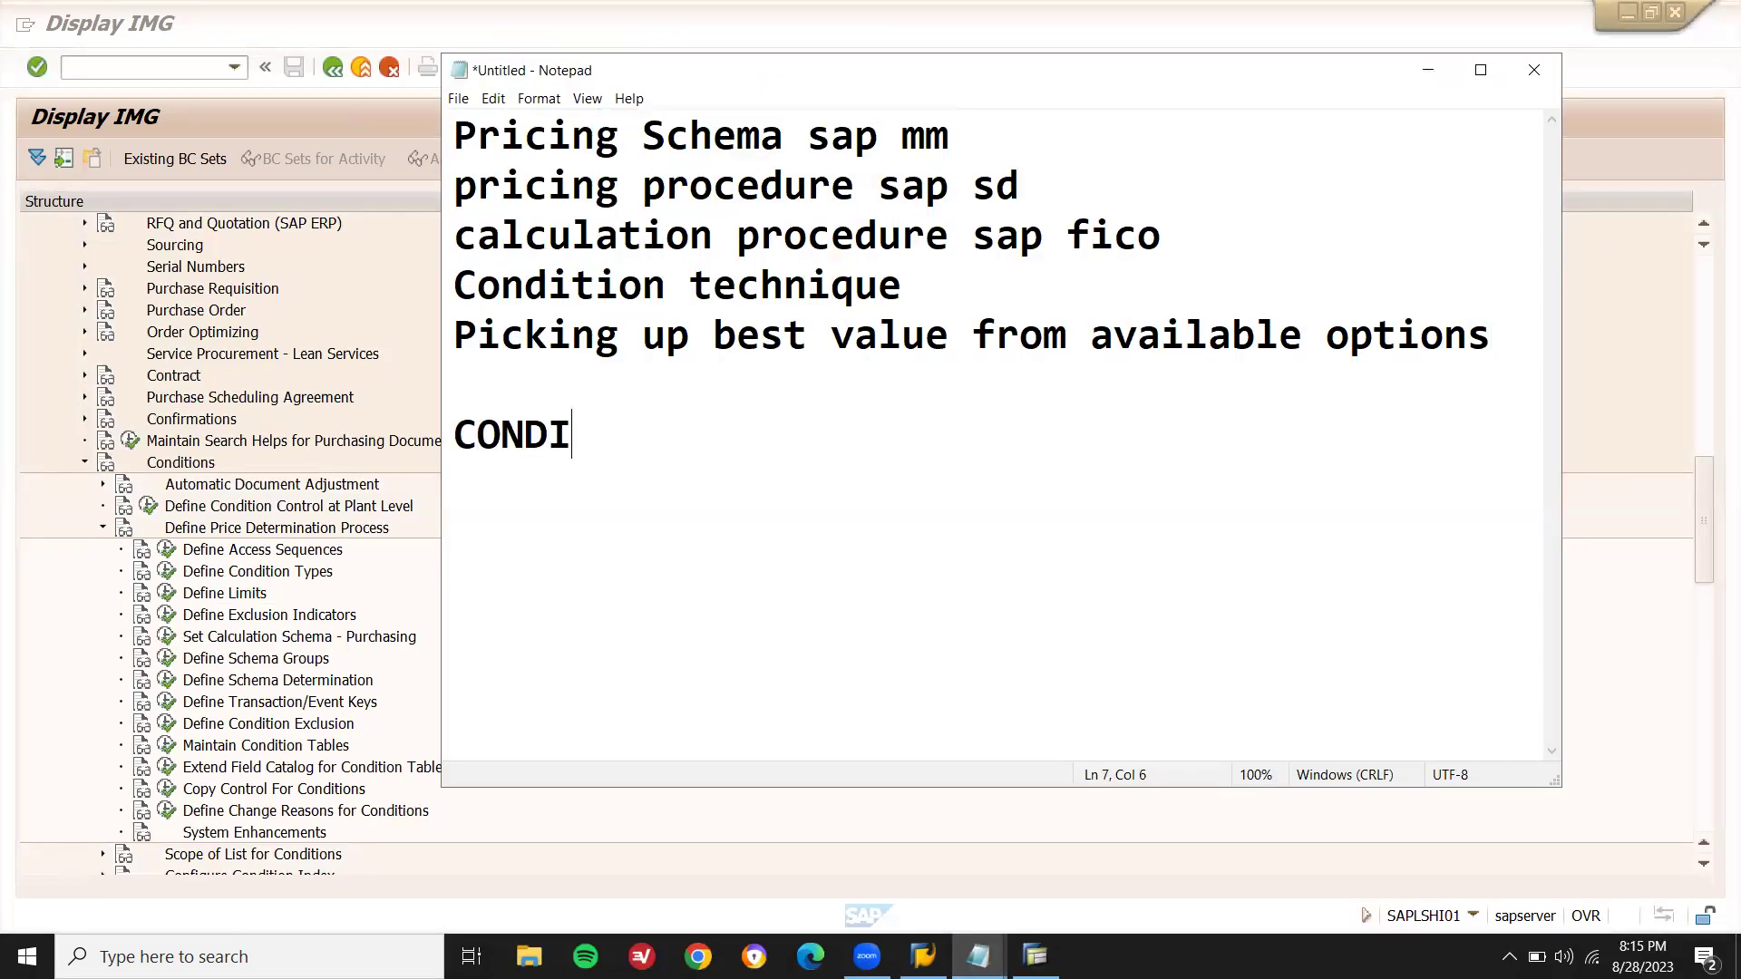
type("TION TABLE")
key("Return")
type("a")
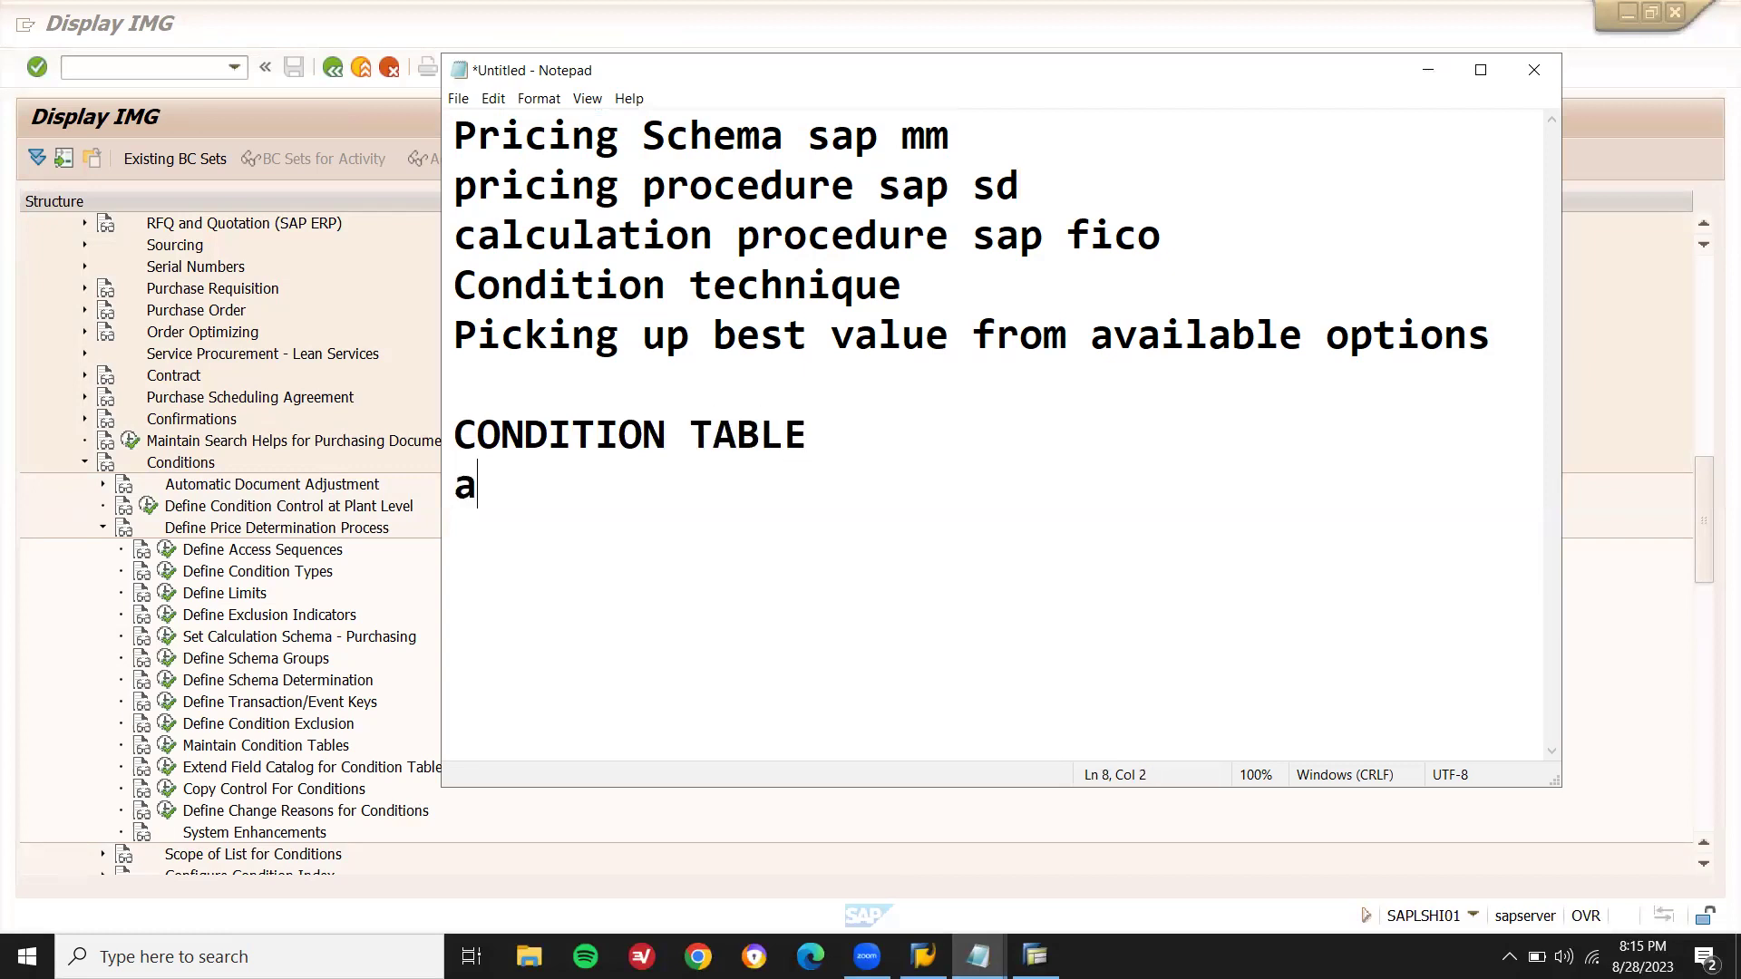
type("CCESS S")
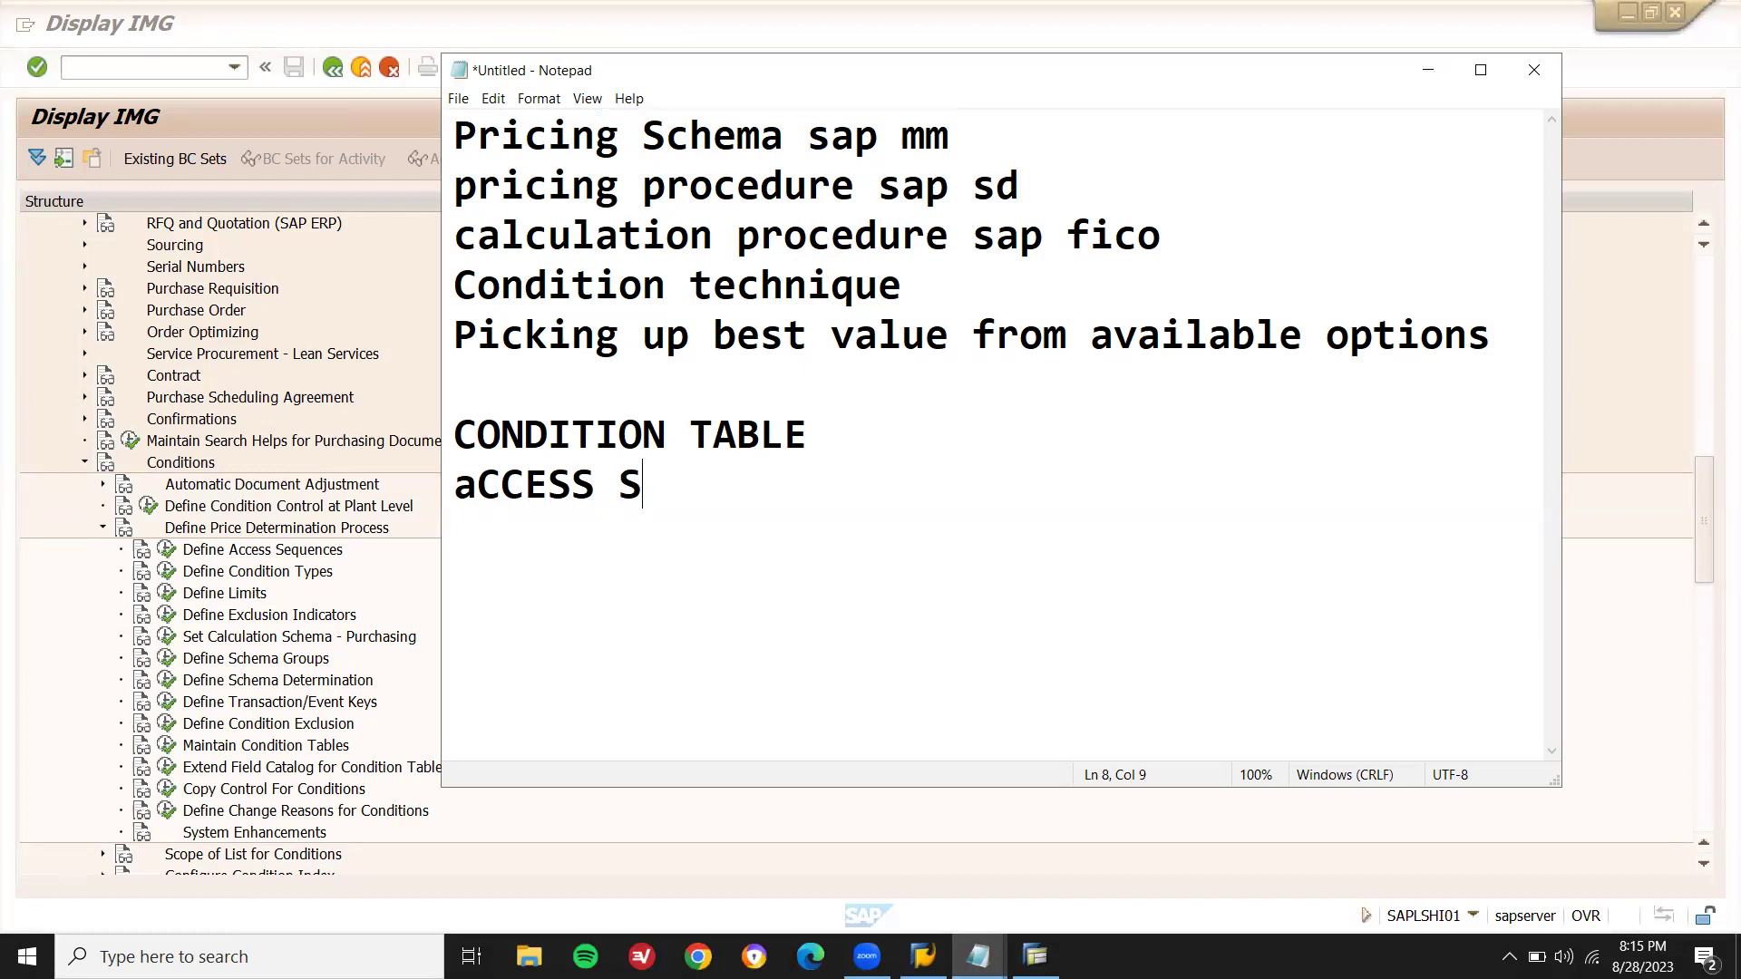
type("EQUENCE")
key("Return")
type("CONDITION TYPE")
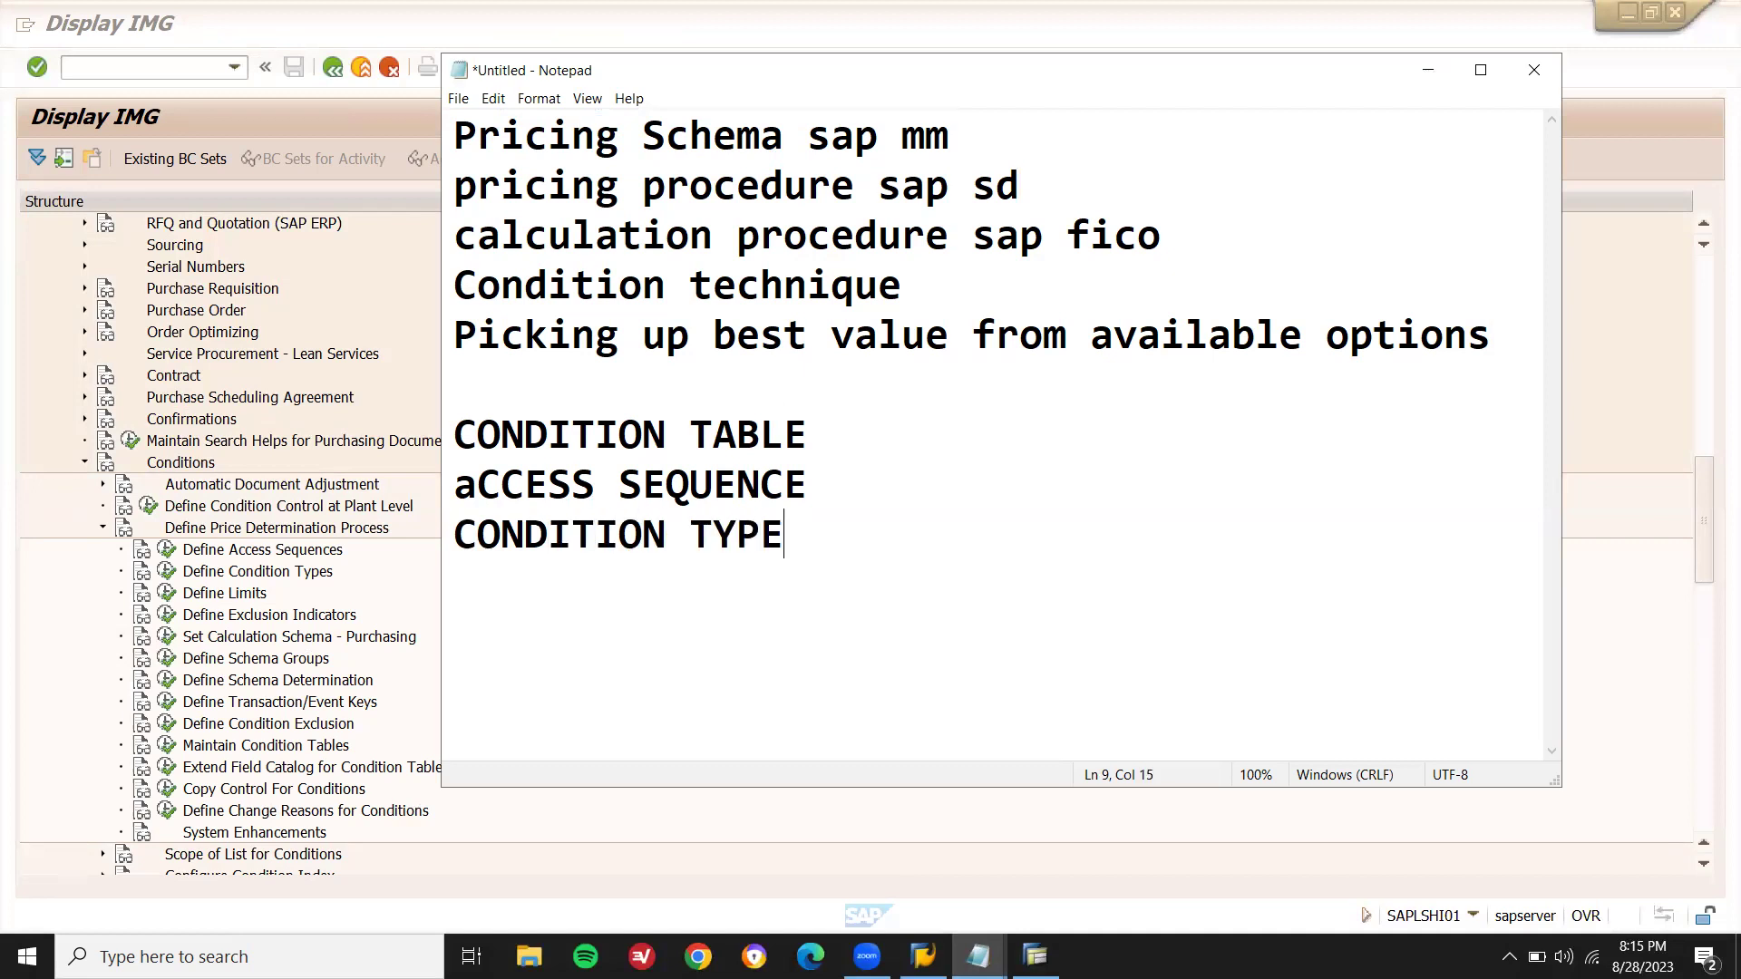
key("Return")
- Add the lines CALCULATION SCHEMA (fixing the SCHMA typo) and DEFINE SCHEMA GROUP
type("CALCULATION SCHMA")
key("Left")
key("Left")
key("Left")
type("E")
key("End")
key("Return")
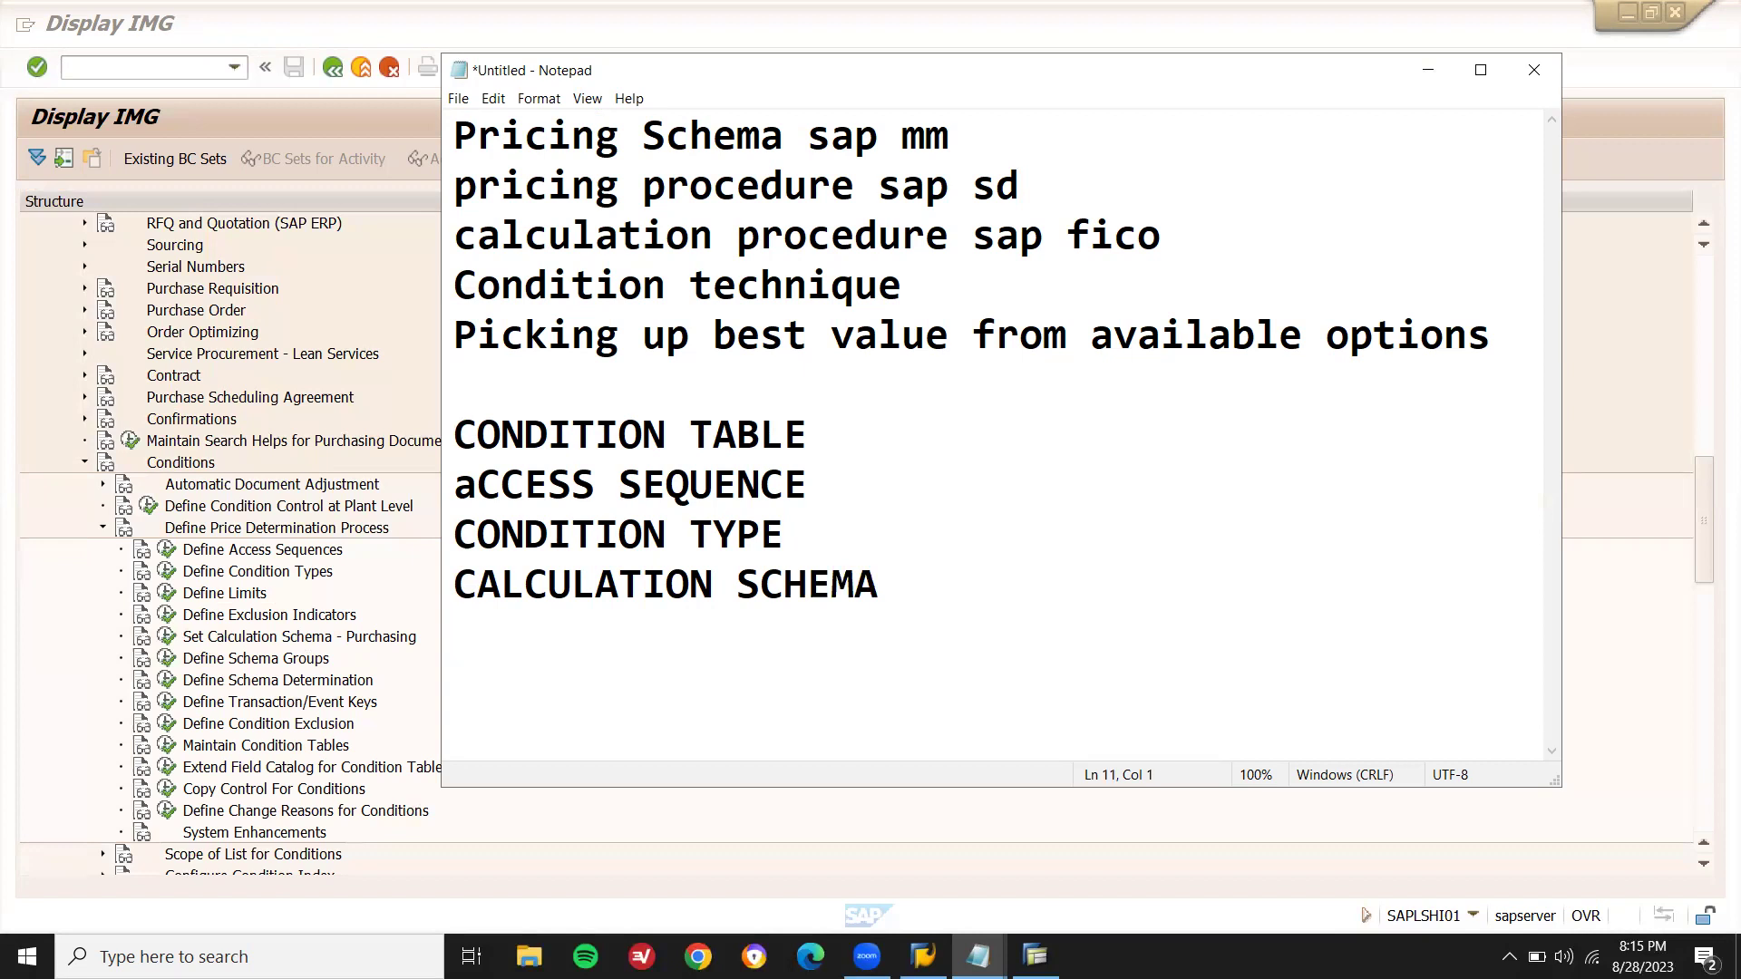
type("DEFINE SCH")
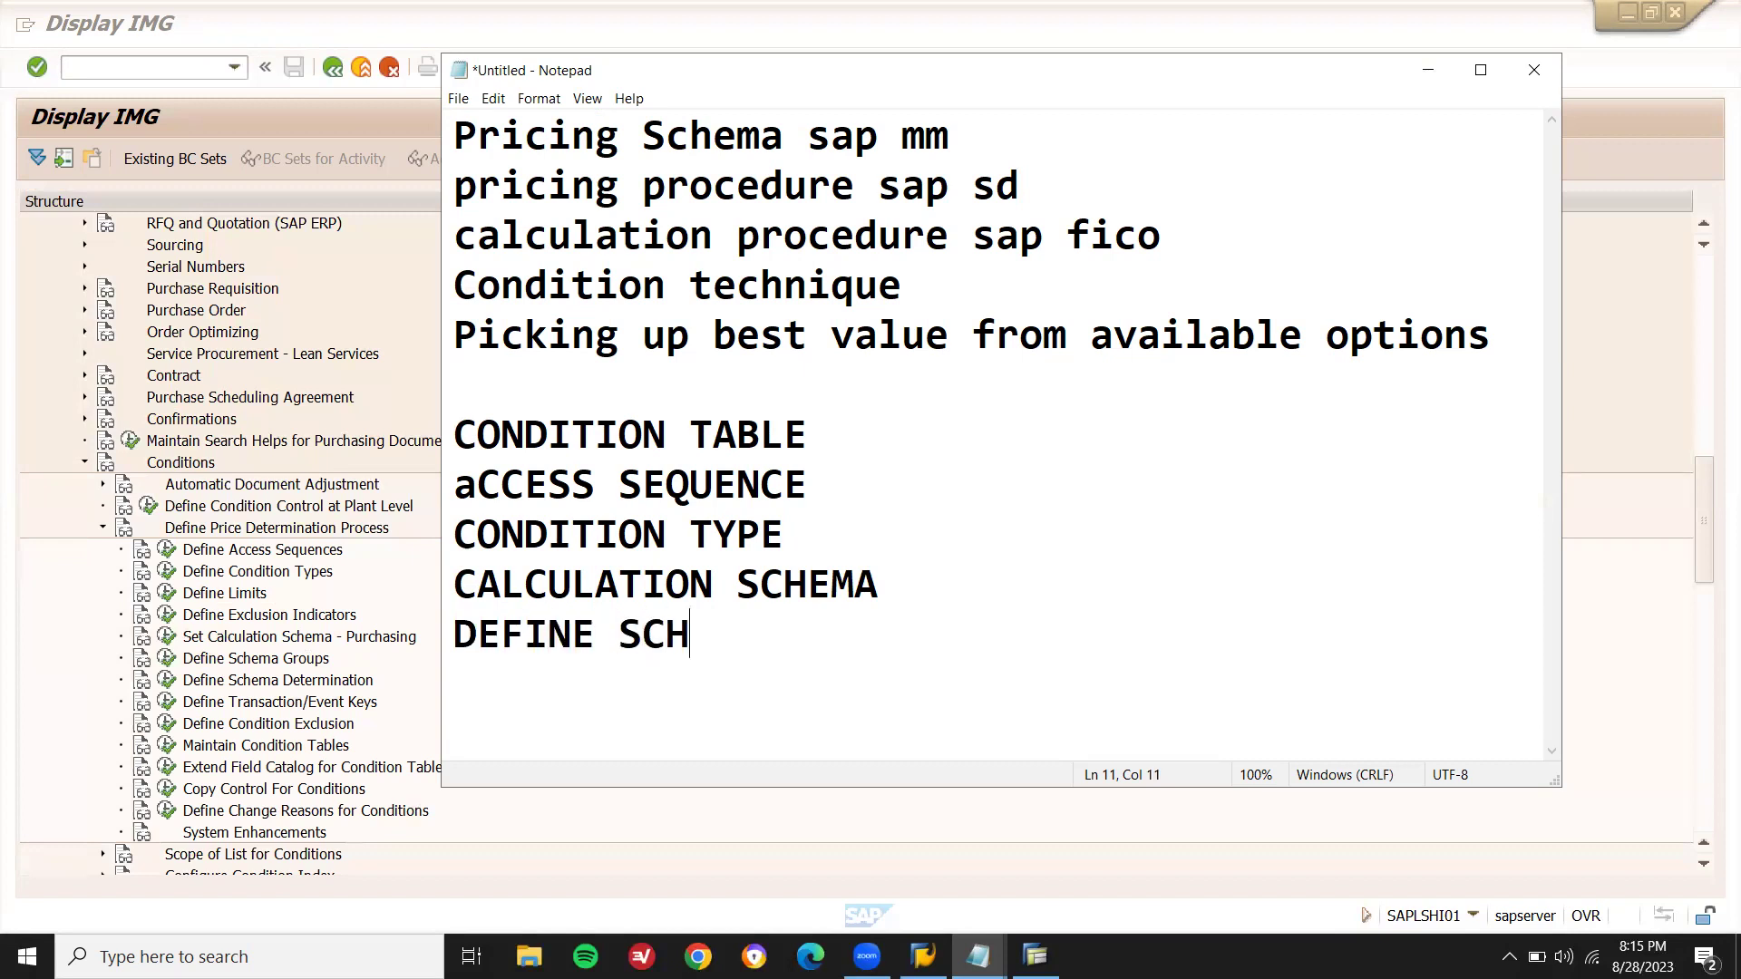
type("EMA GROUP")
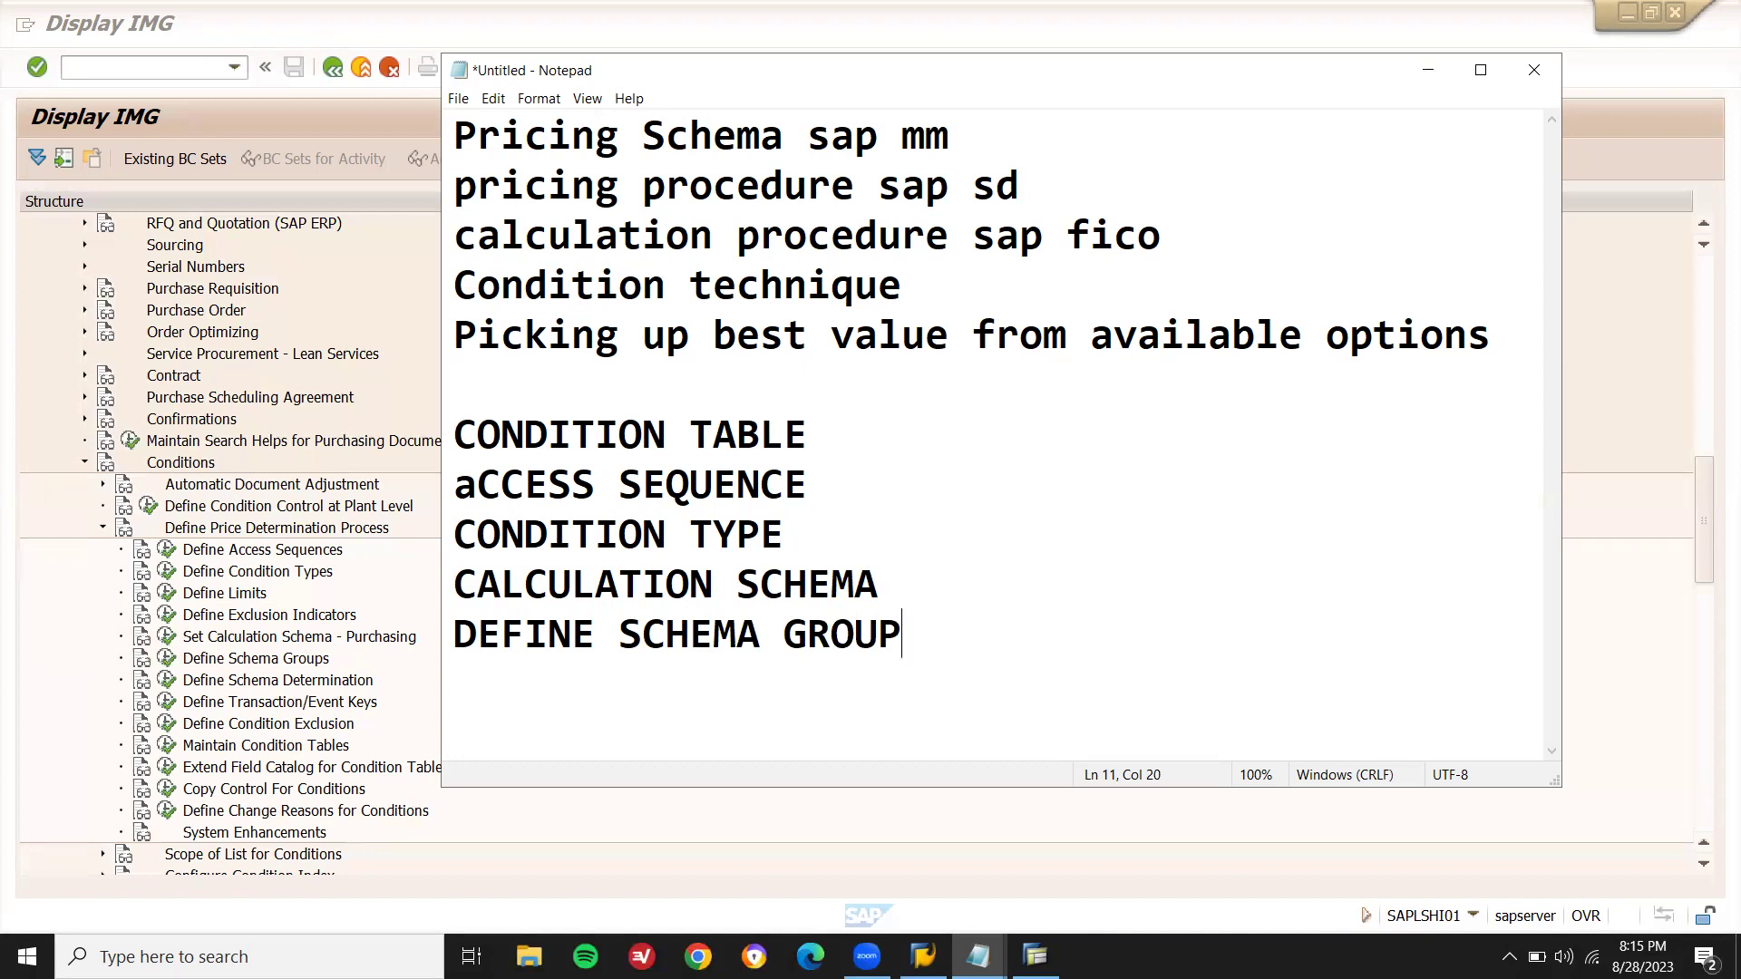
key("Return")
- Add SCHEMA DETERMINATION and CONDITION RECORD CREATION T.C. MEK1 as the final lines
double_click(729, 632)
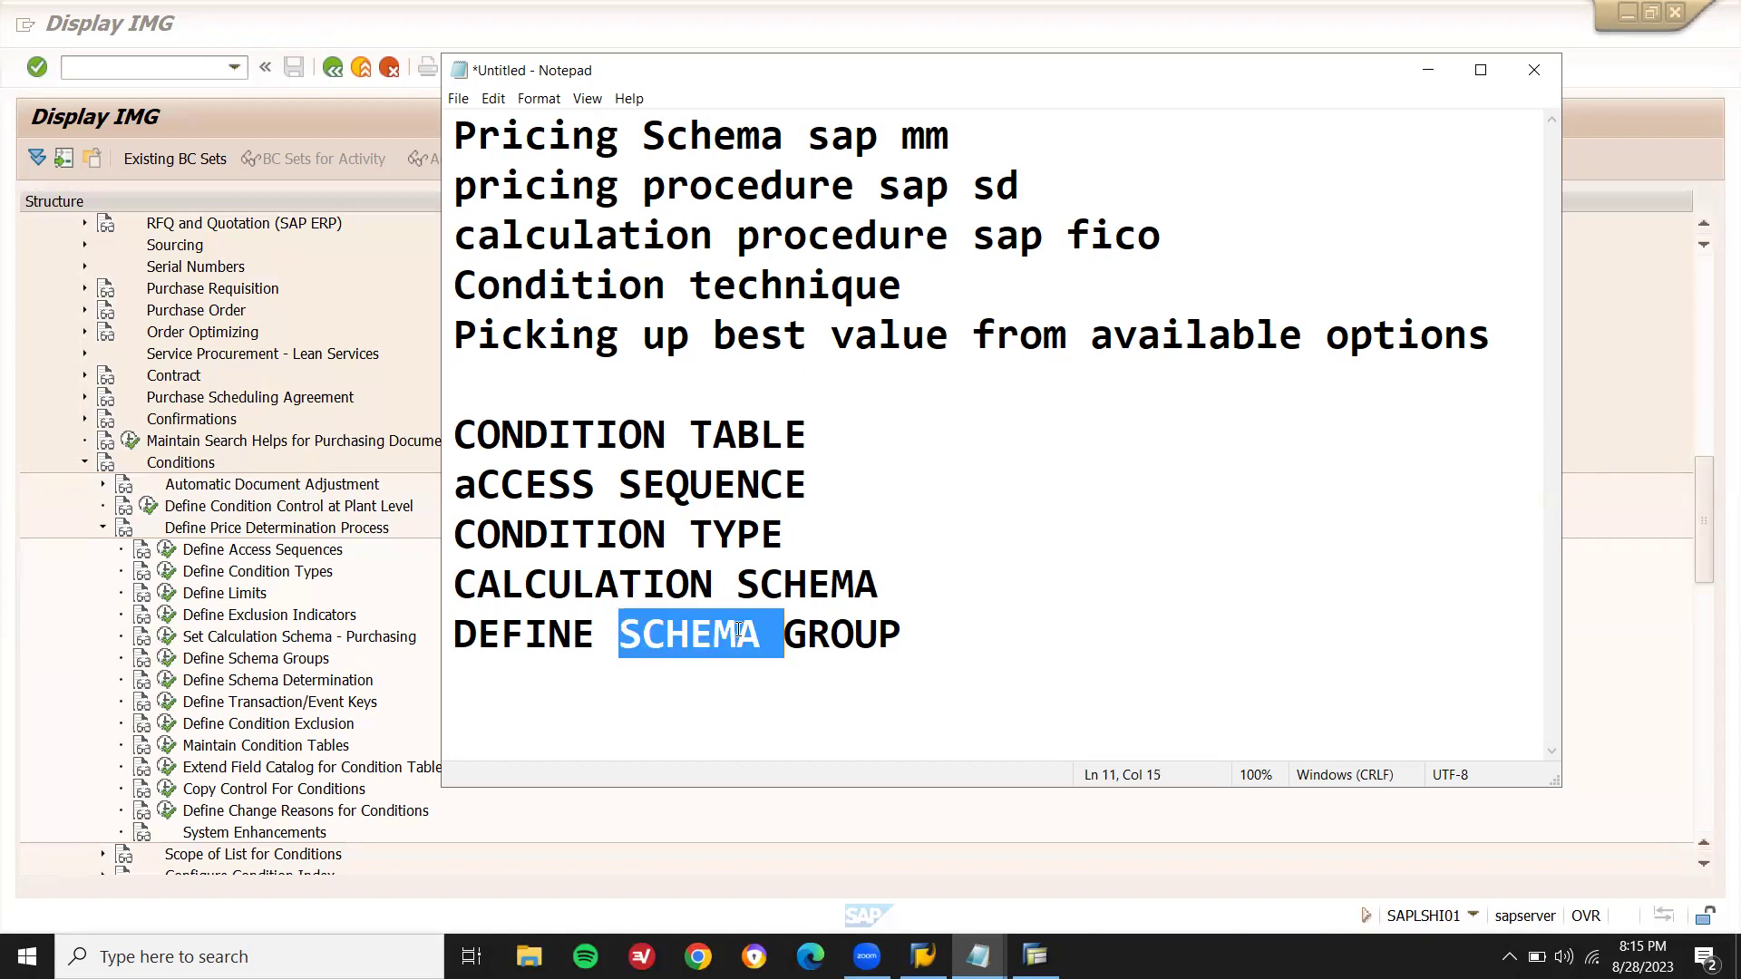
key("ctrl+c")
left_click(638, 698)
key("ctrl+v")
type("DETERMINATION")
key("Return")
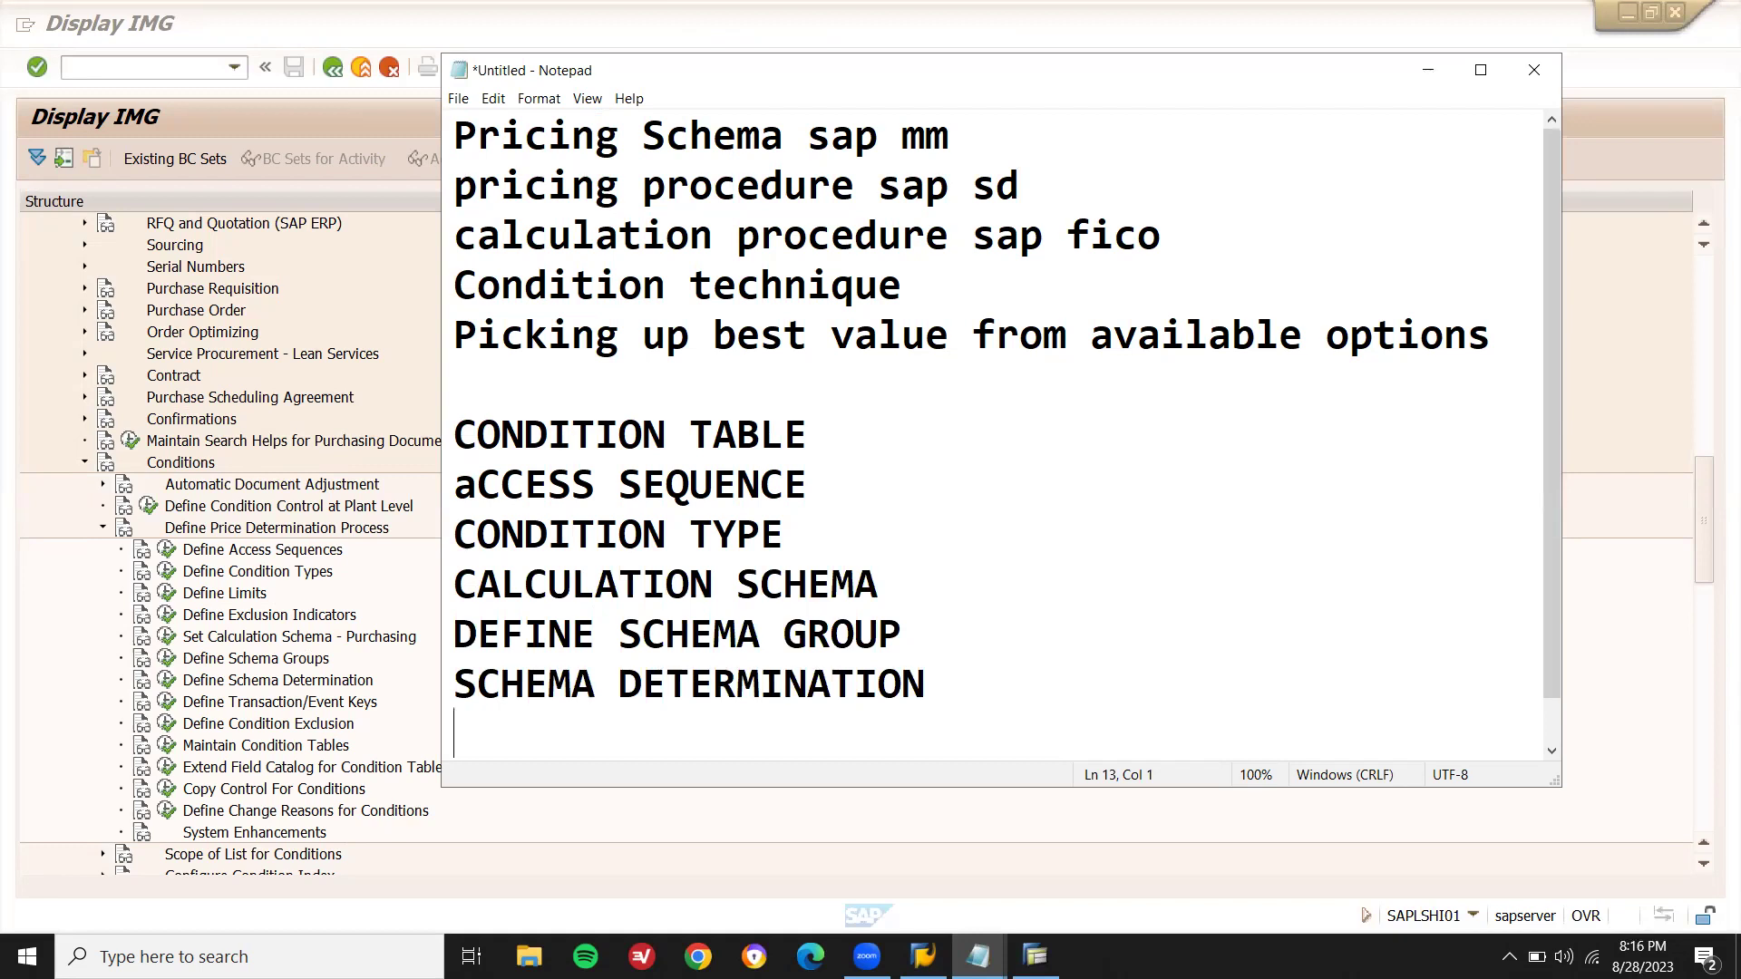
type("CONDITION REC")
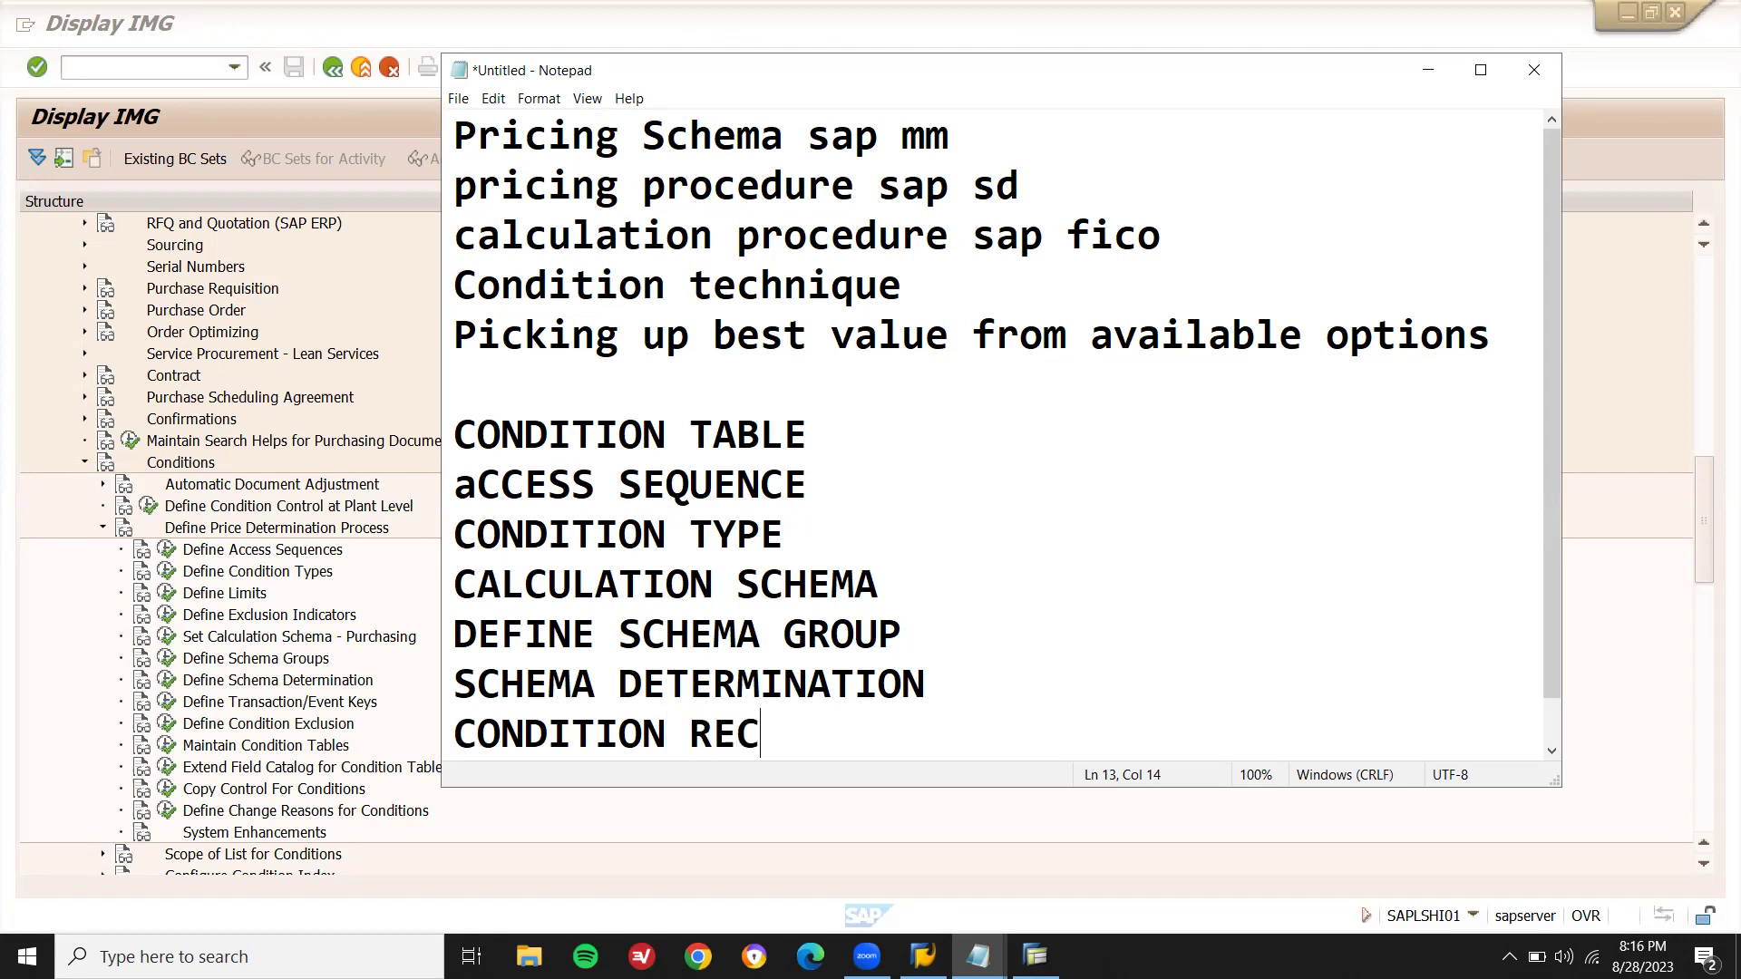
type("ORD CREATION")
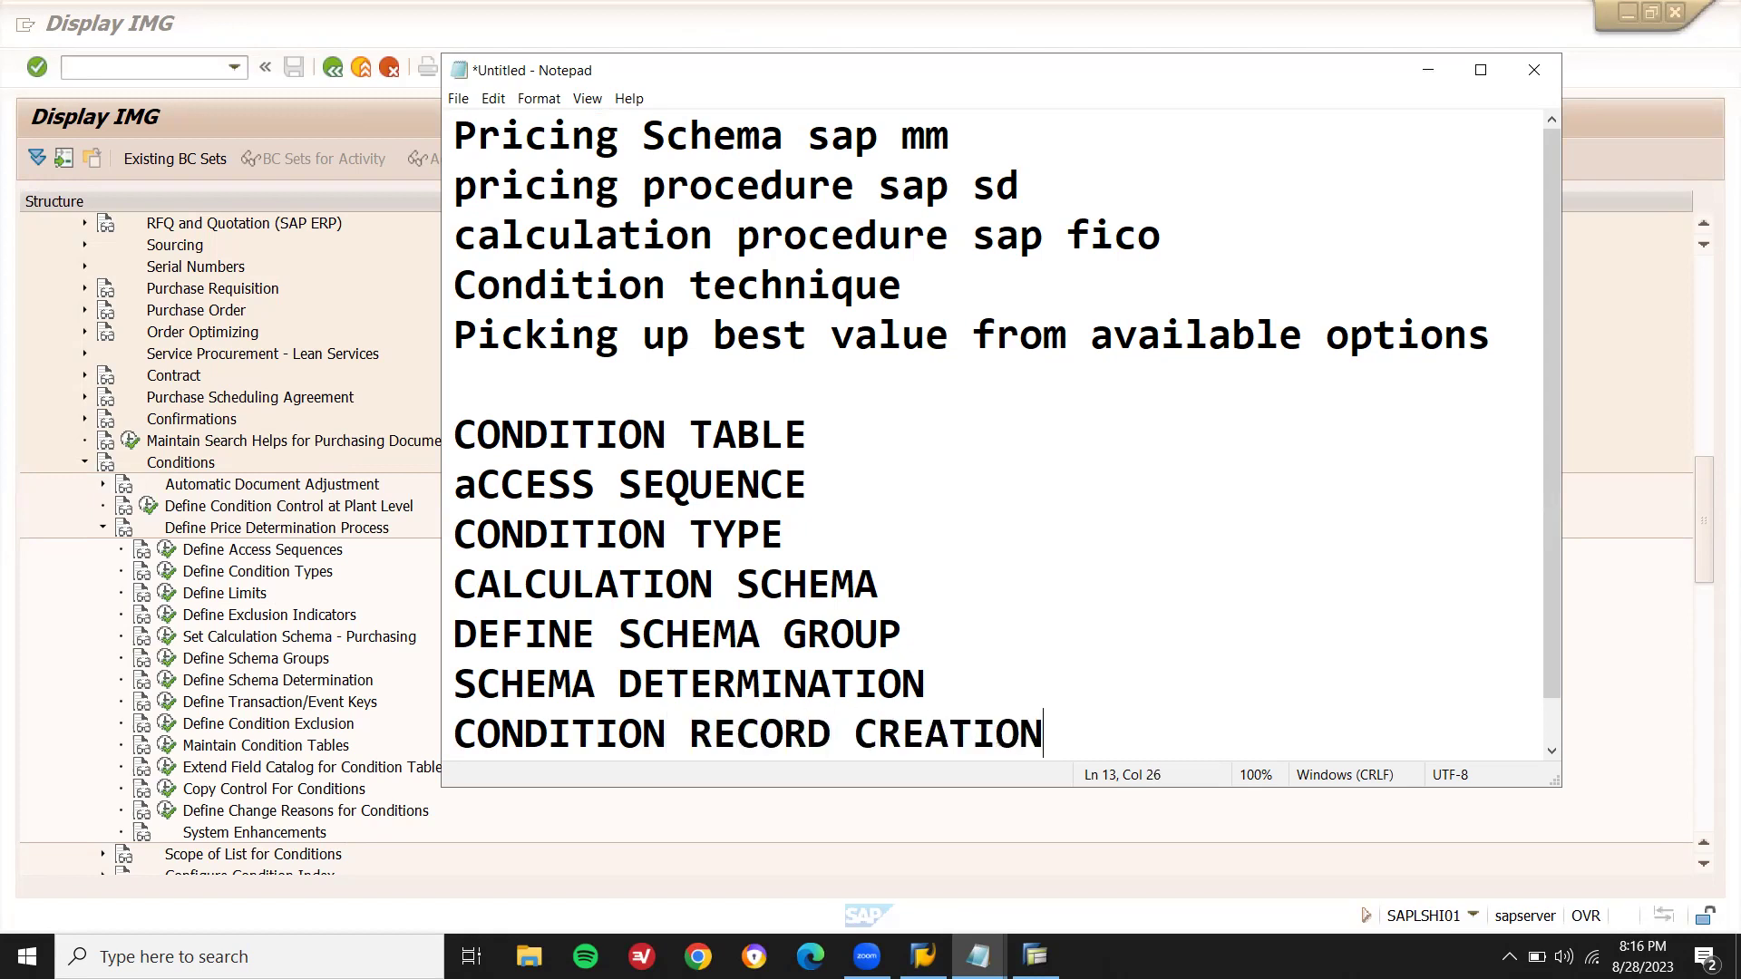
key("Return")
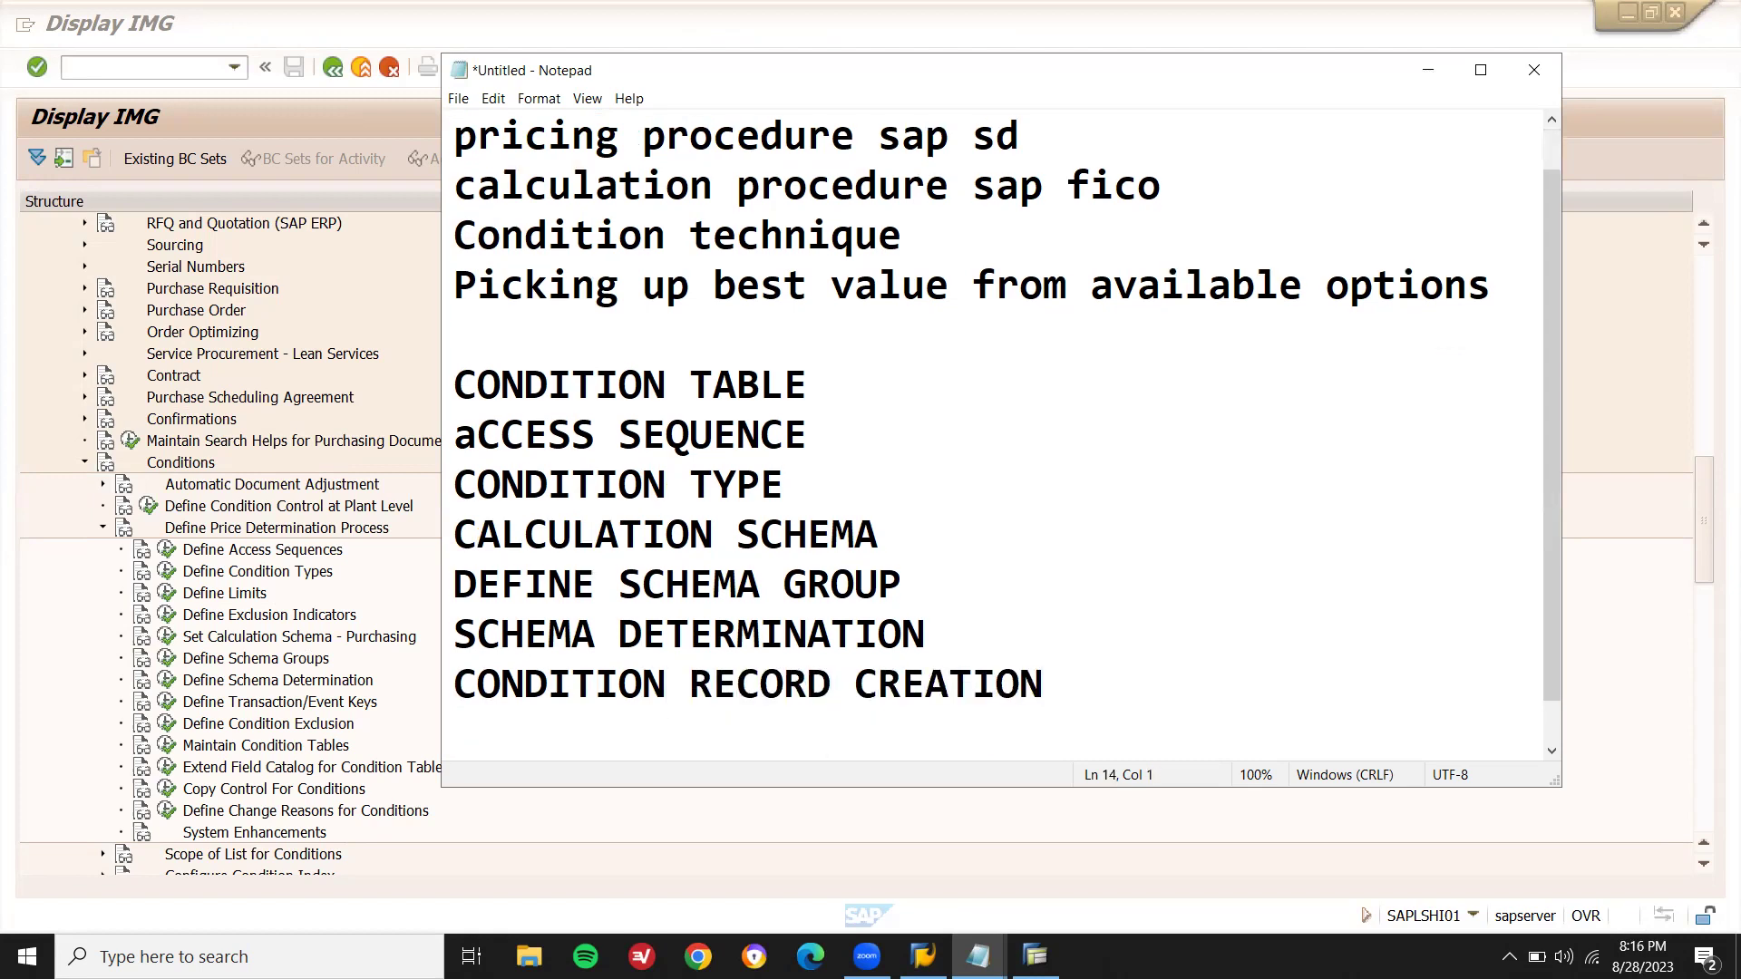
key("BackSpace")
type("T.C. MEK1")
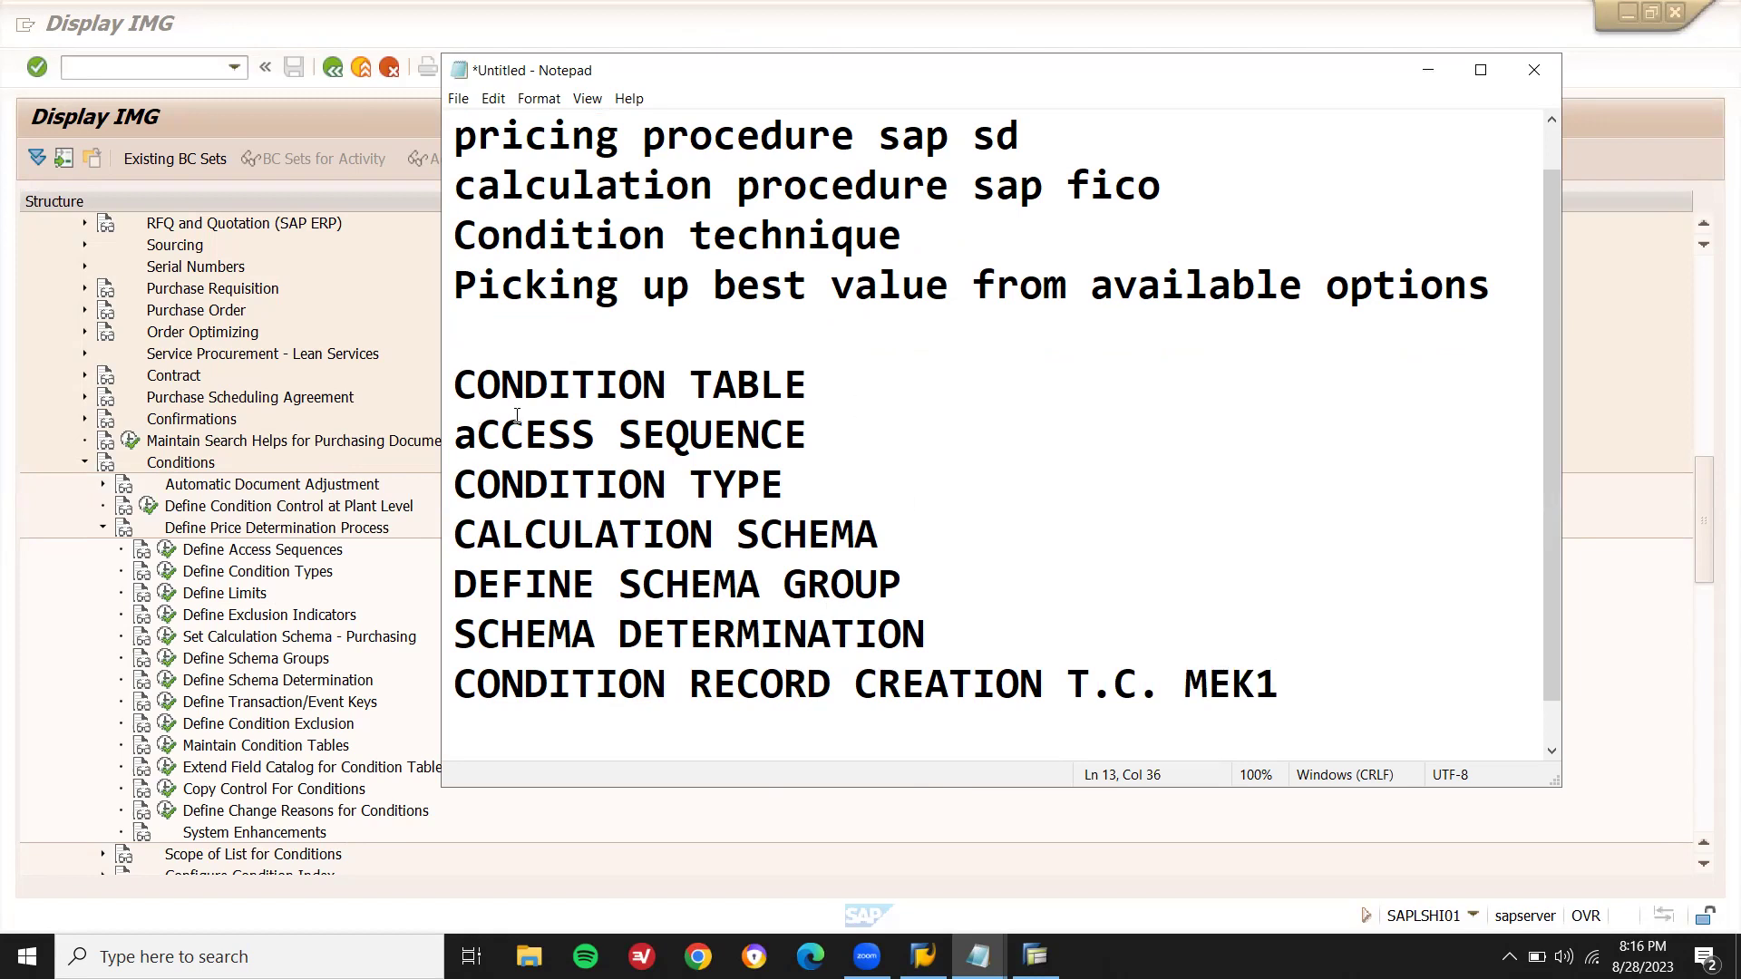
- Give the CONDITION TABLE line the range 500 TO 999 instead of 1 TO 500
left_click(860, 379)
type("1 TO ")
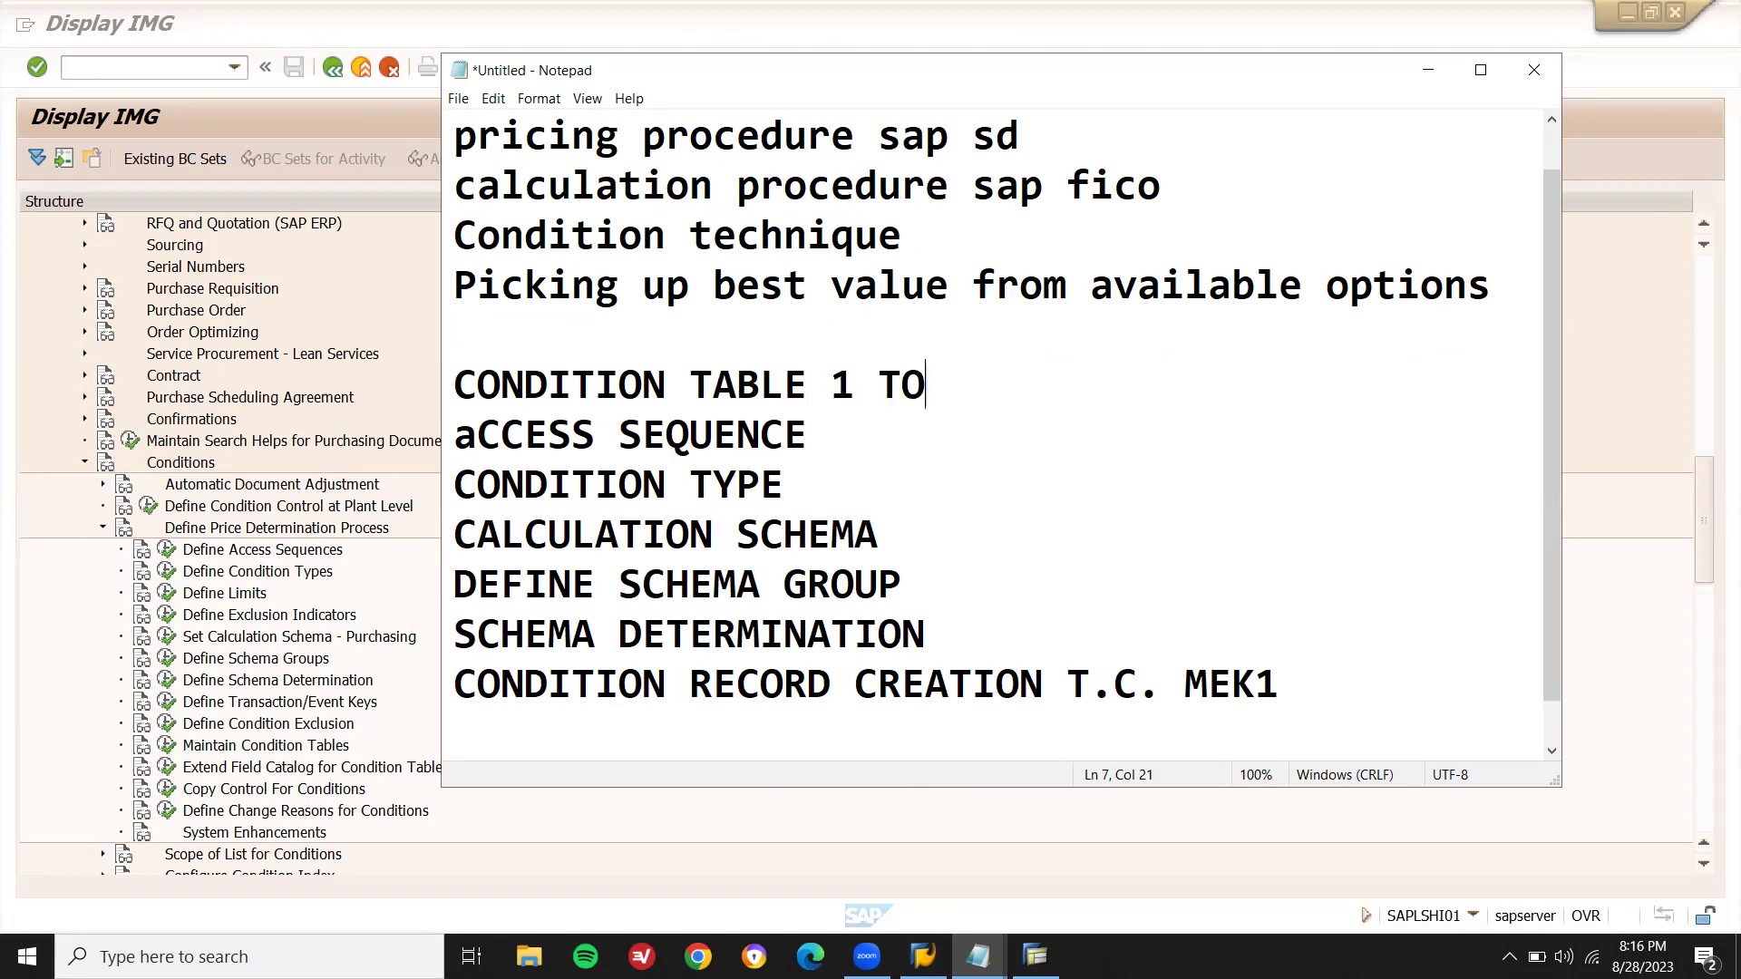
type("500")
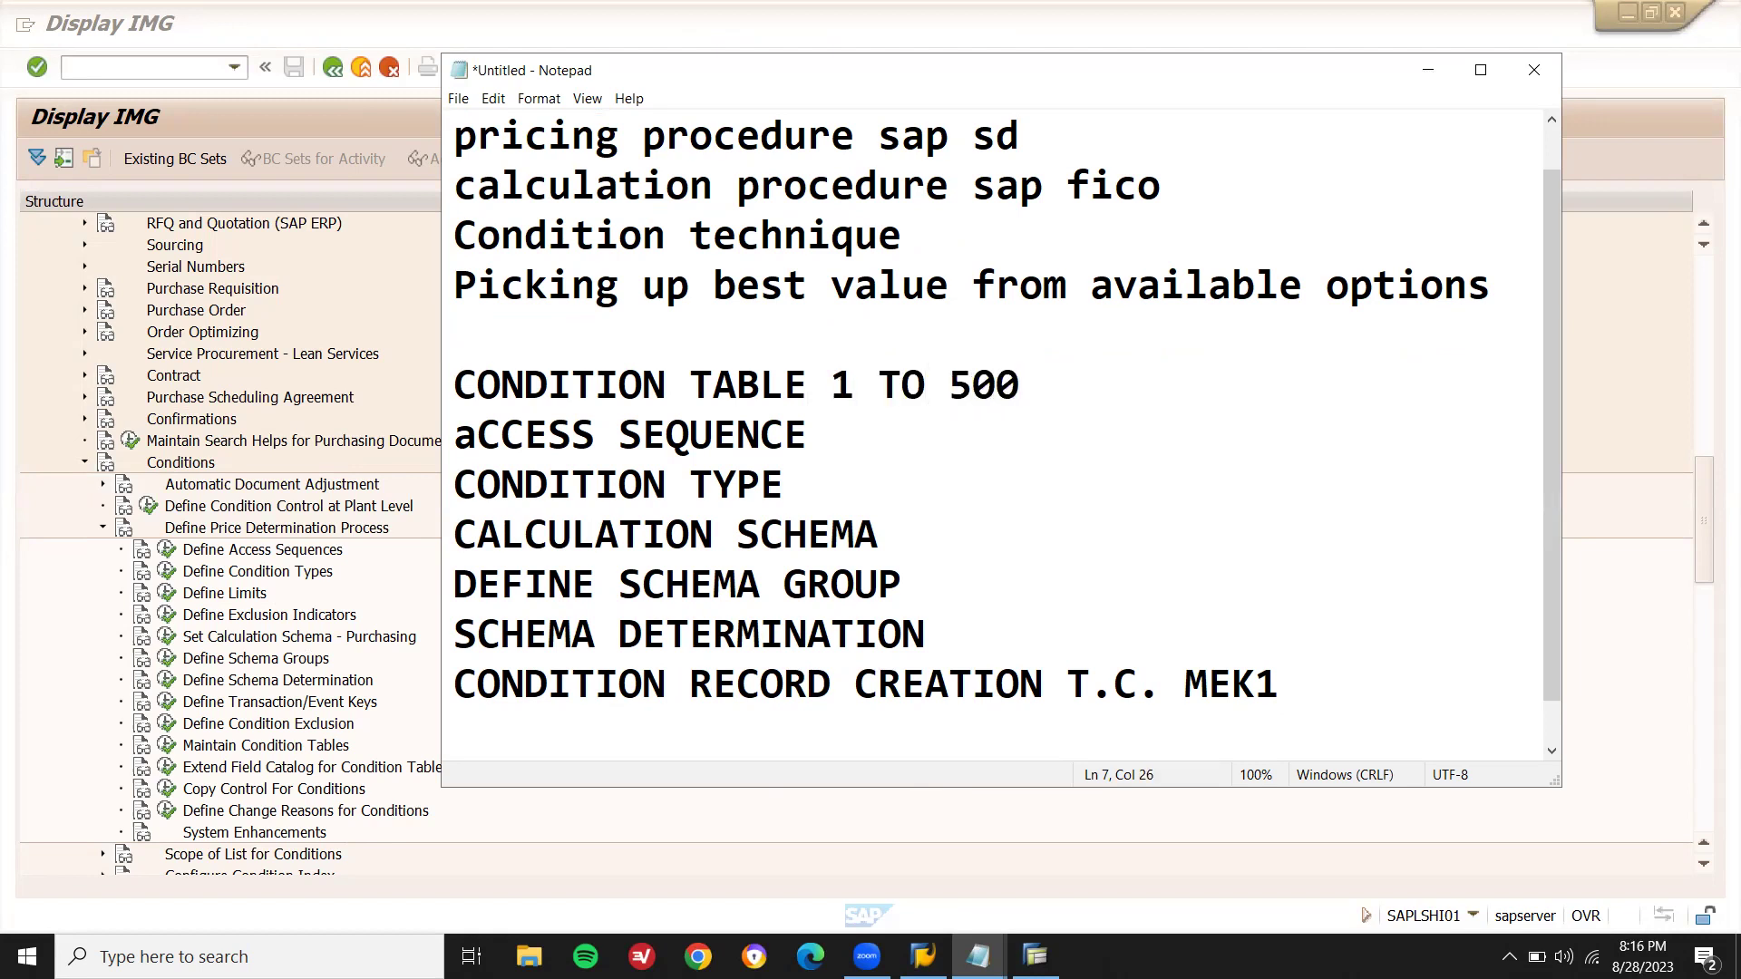
key("shift+Left")
key("shift+Left")
key("shift+Left")
key("shift+Left")
key("shift+Left")
key("shift+Left")
key("shift+Left")
key("shift+Left")
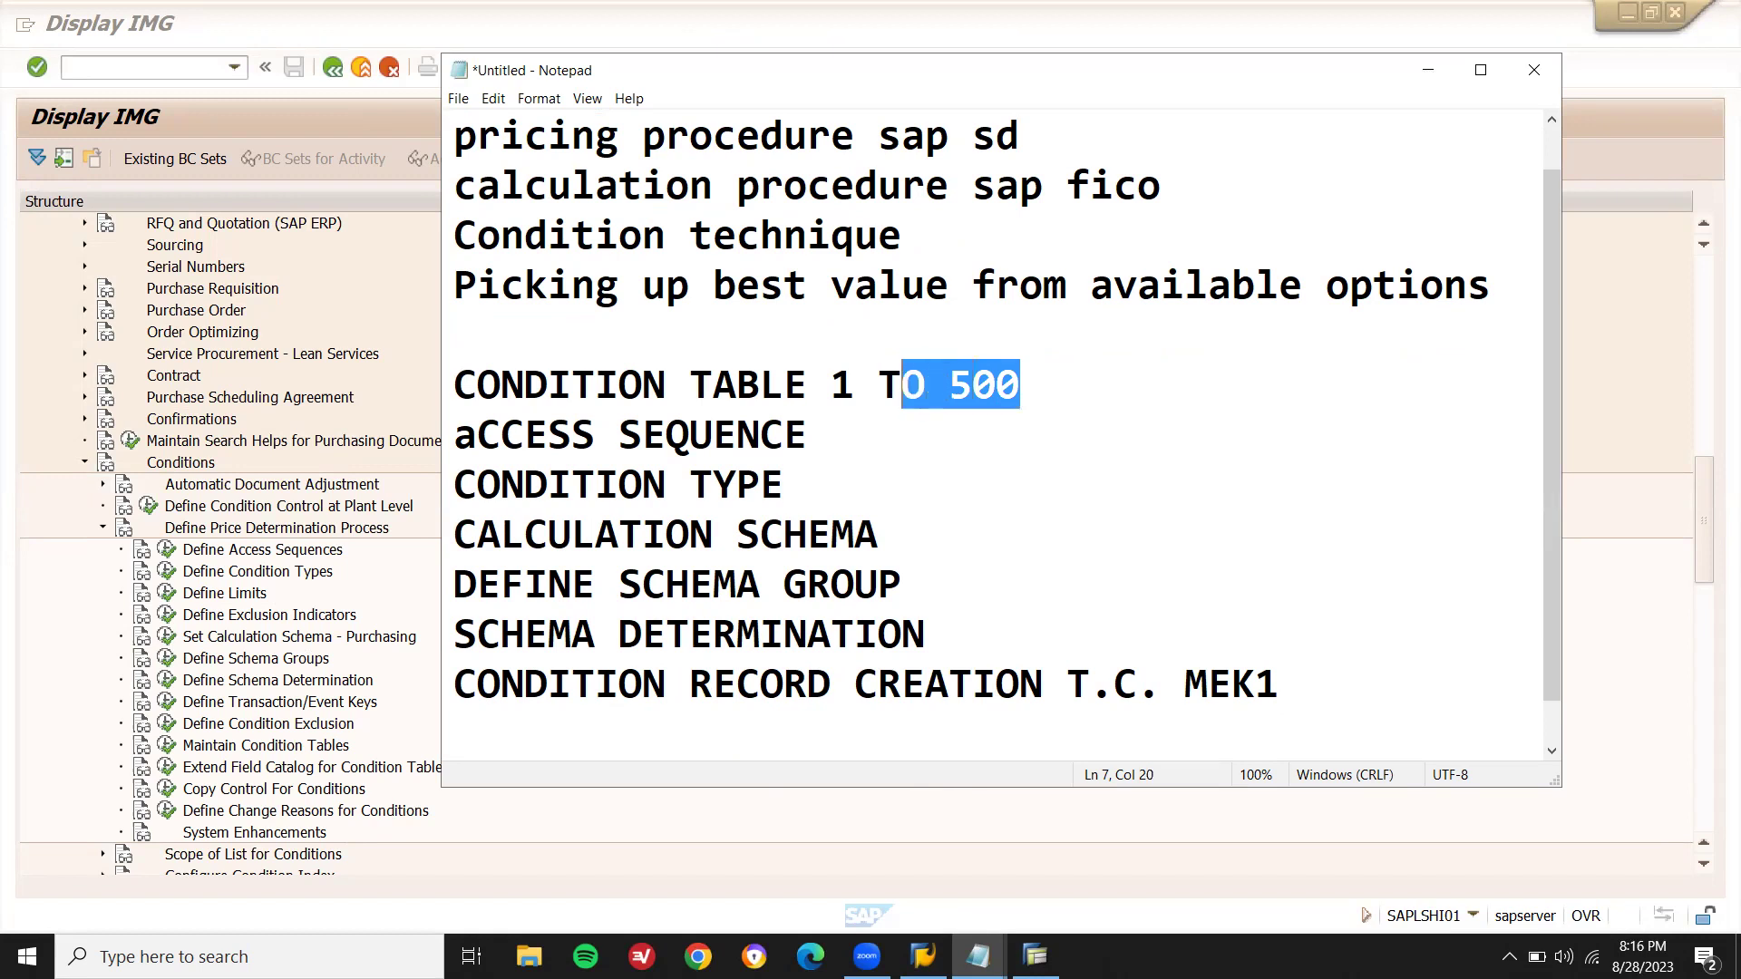
key("Right")
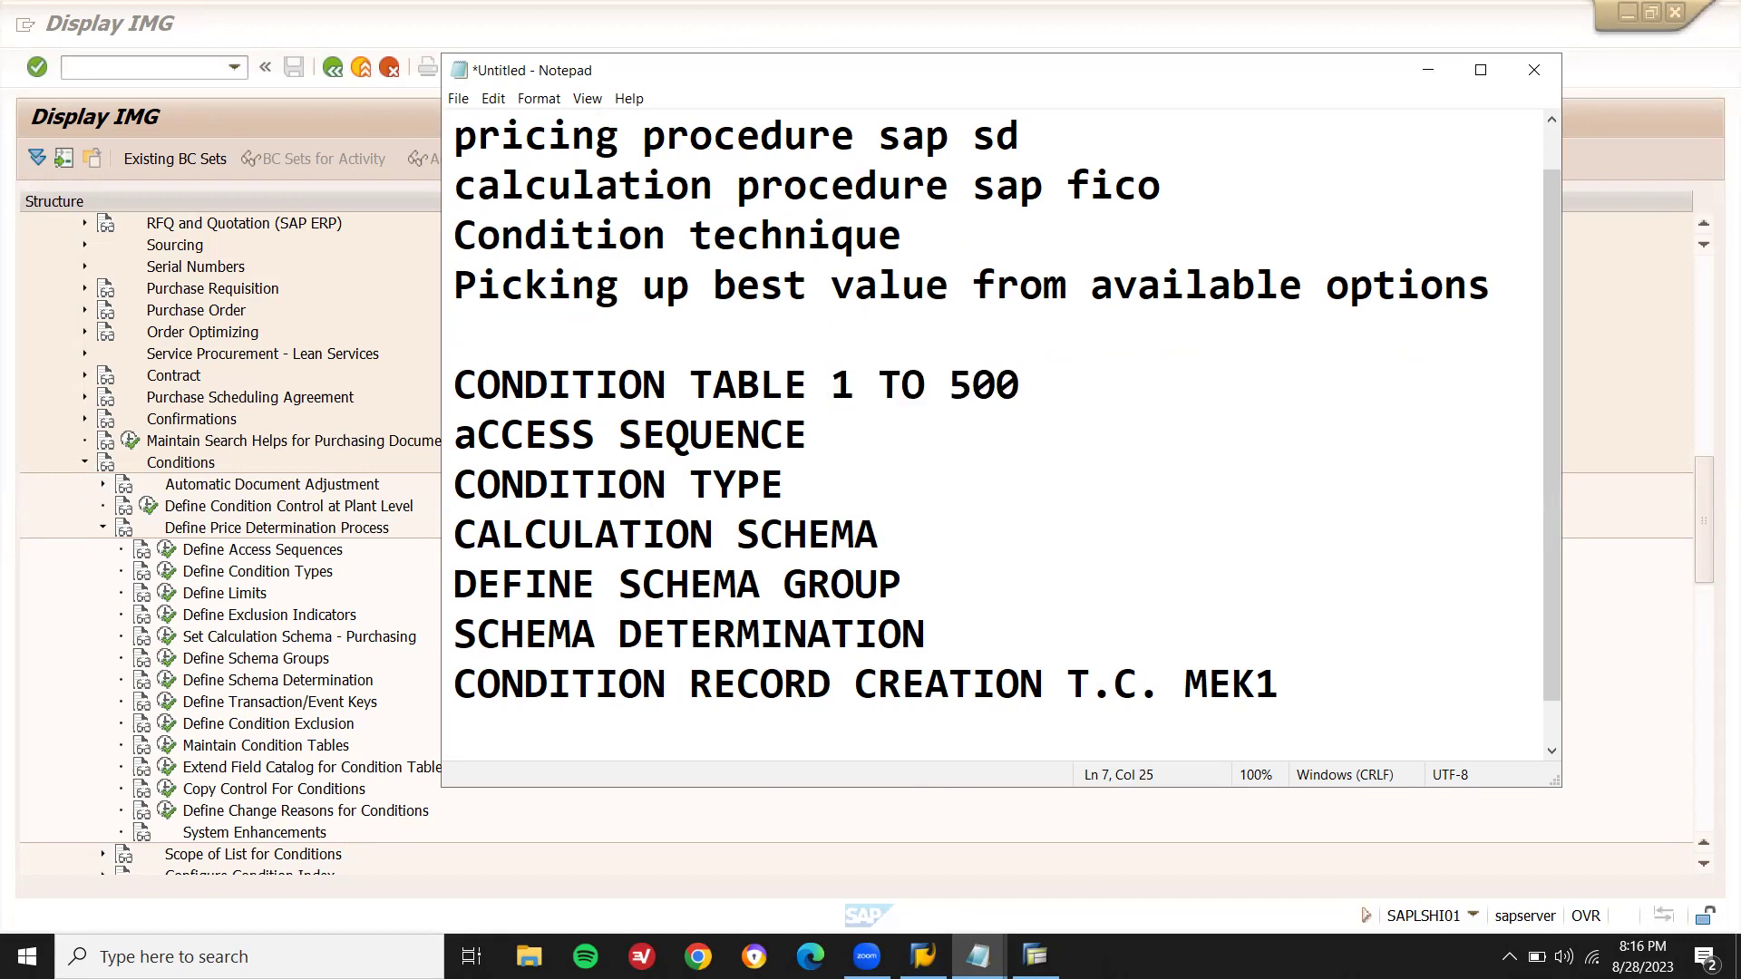
key("BackSpace")
key("BackSpace")
key("BackSpace")
key("BackSpace")
key("BackSpace")
key("BackSpace")
key("BackSpace")
key("BackSpace")
type("500 TO 999")
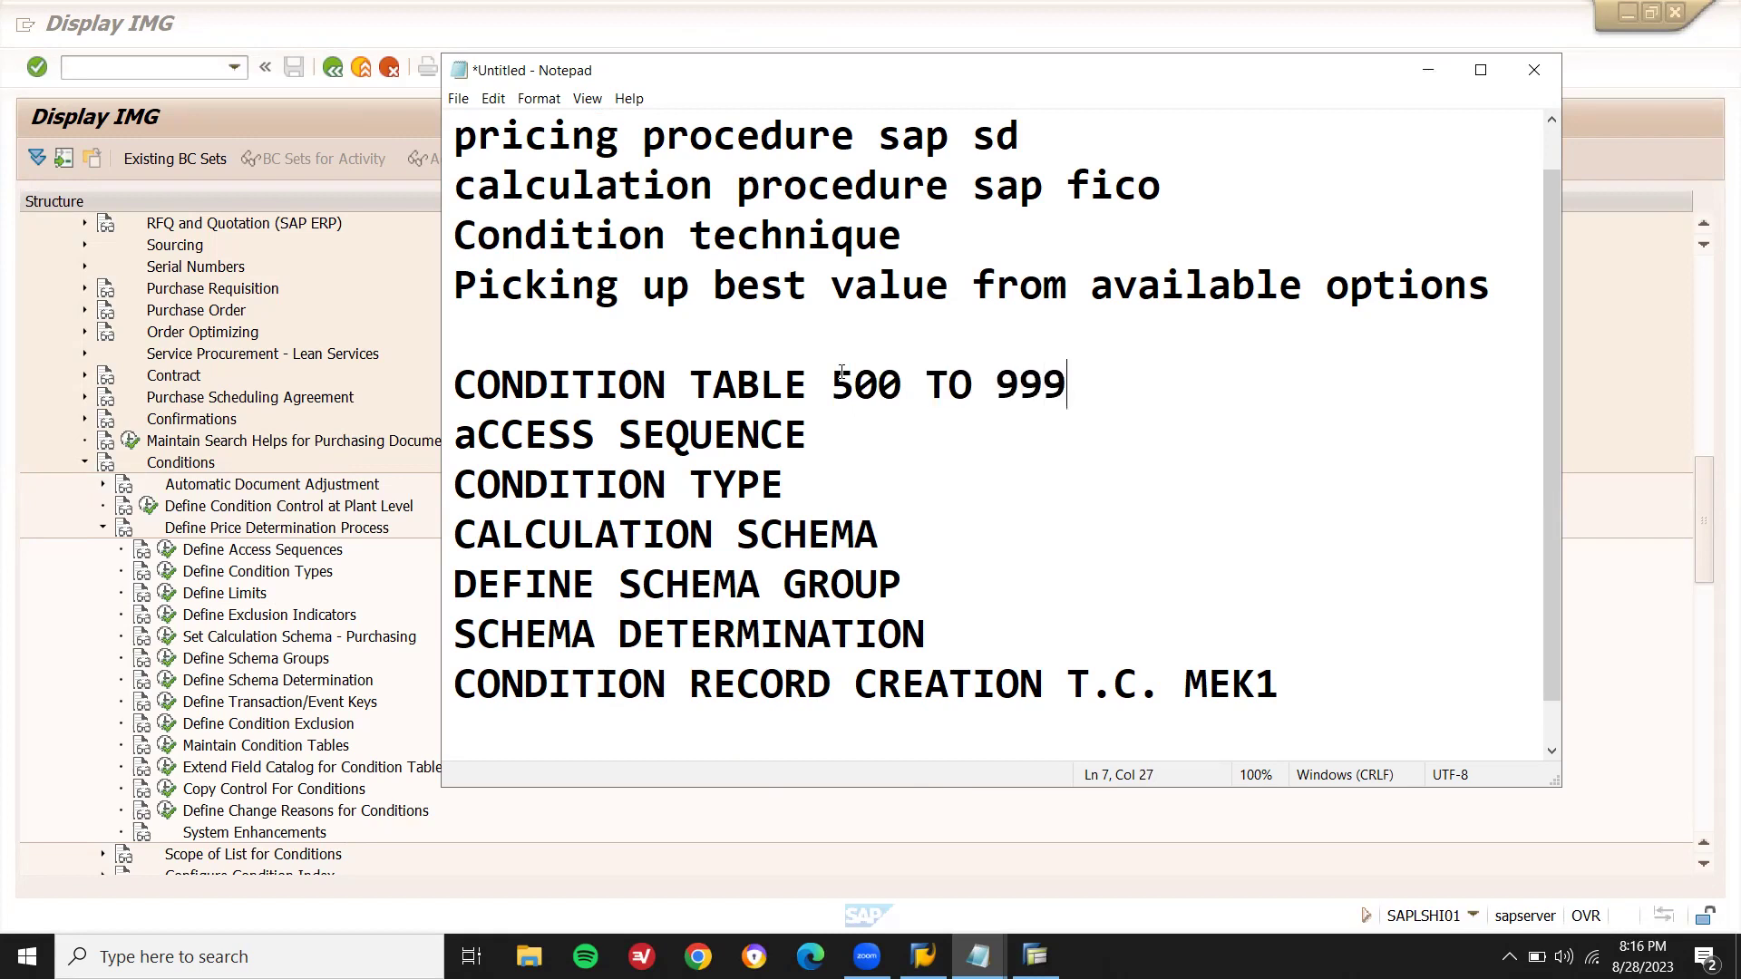
- Start creating new condition table 855 from Maintain Condition Tables
left_click(190, 603)
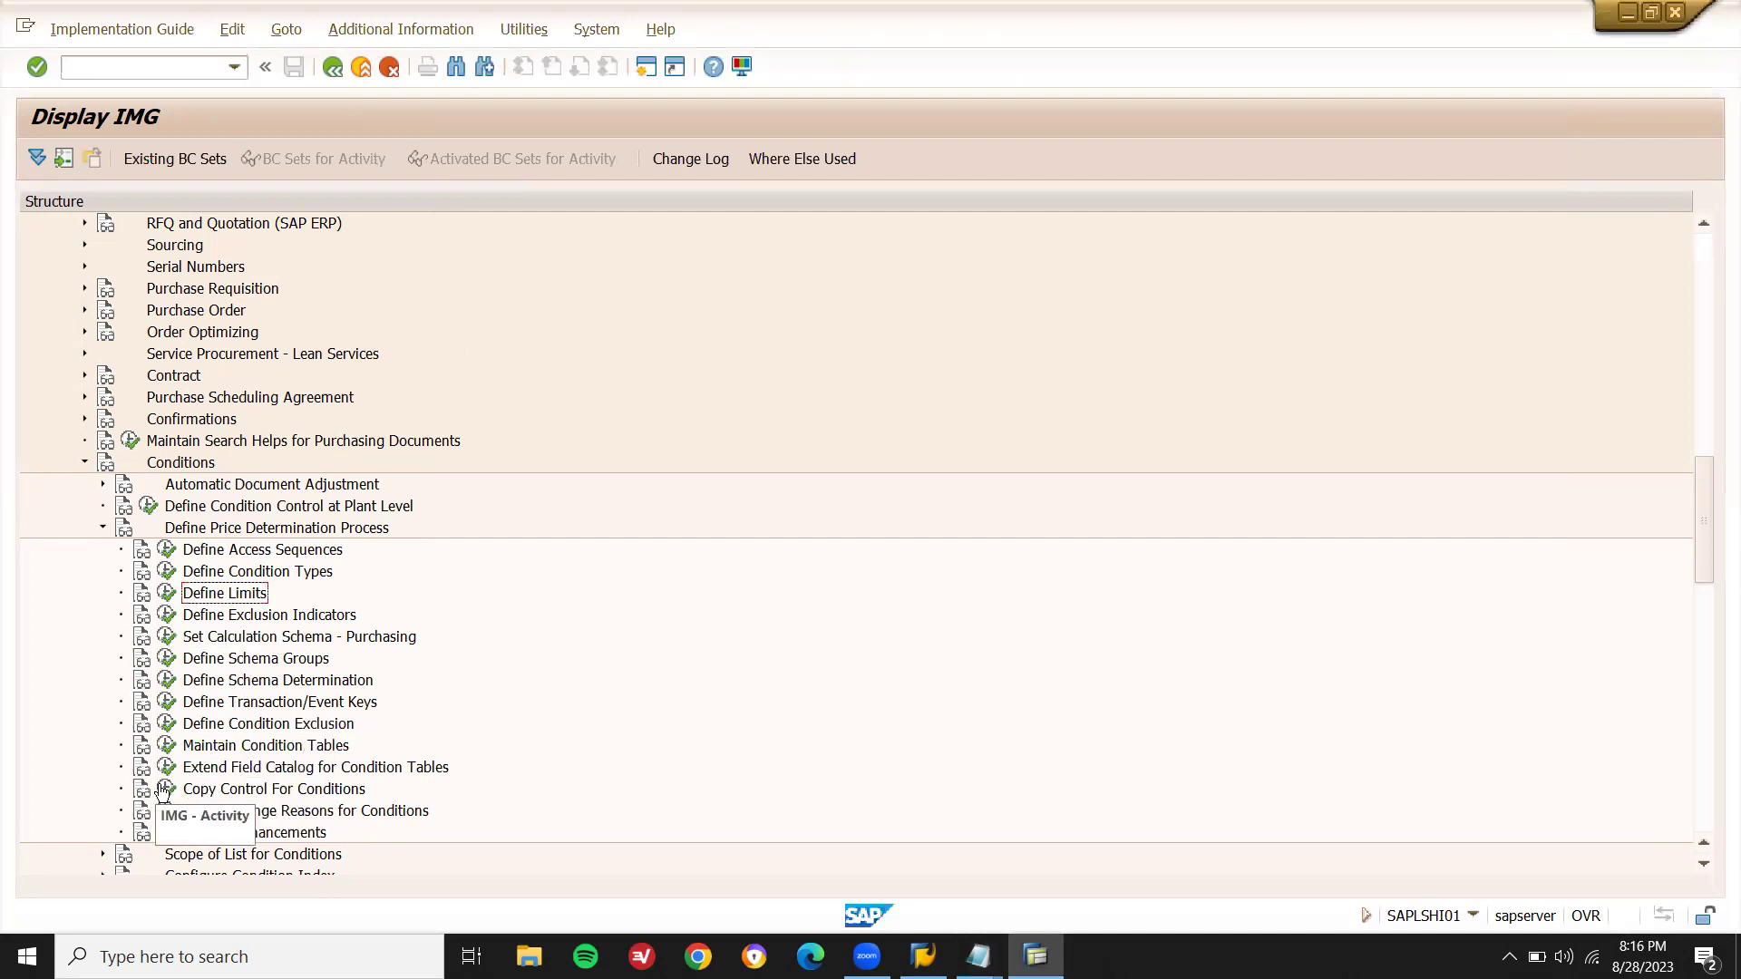
left_click(167, 747)
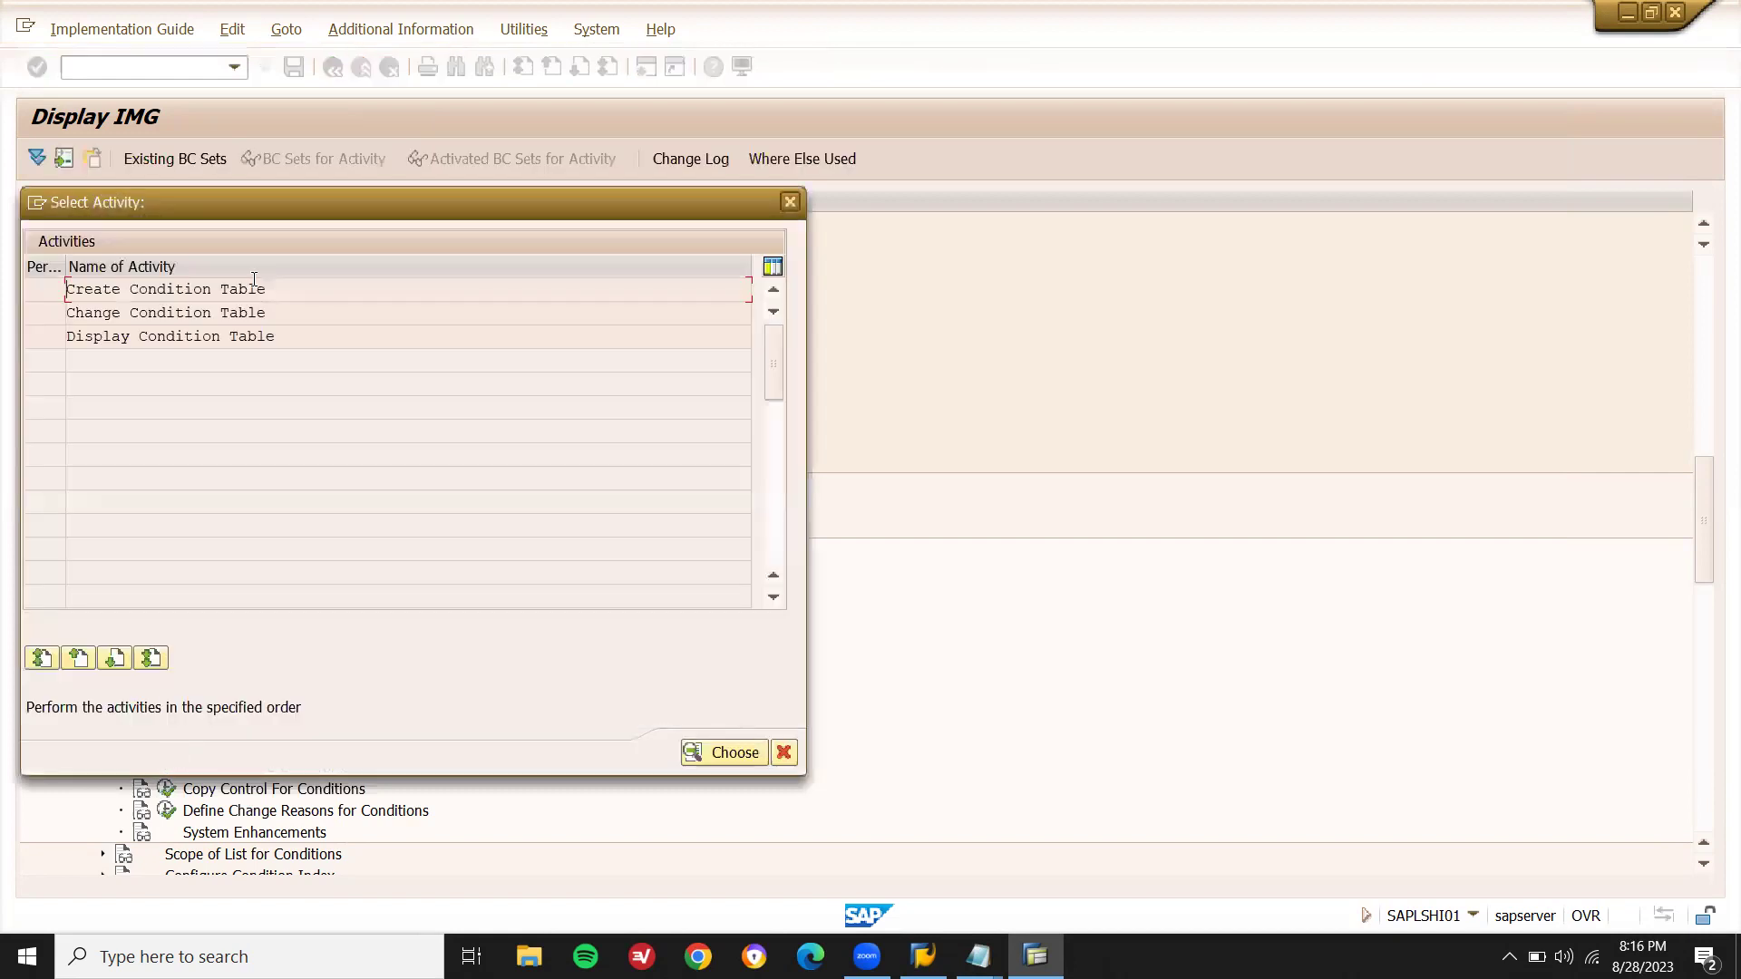
double_click(254, 289)
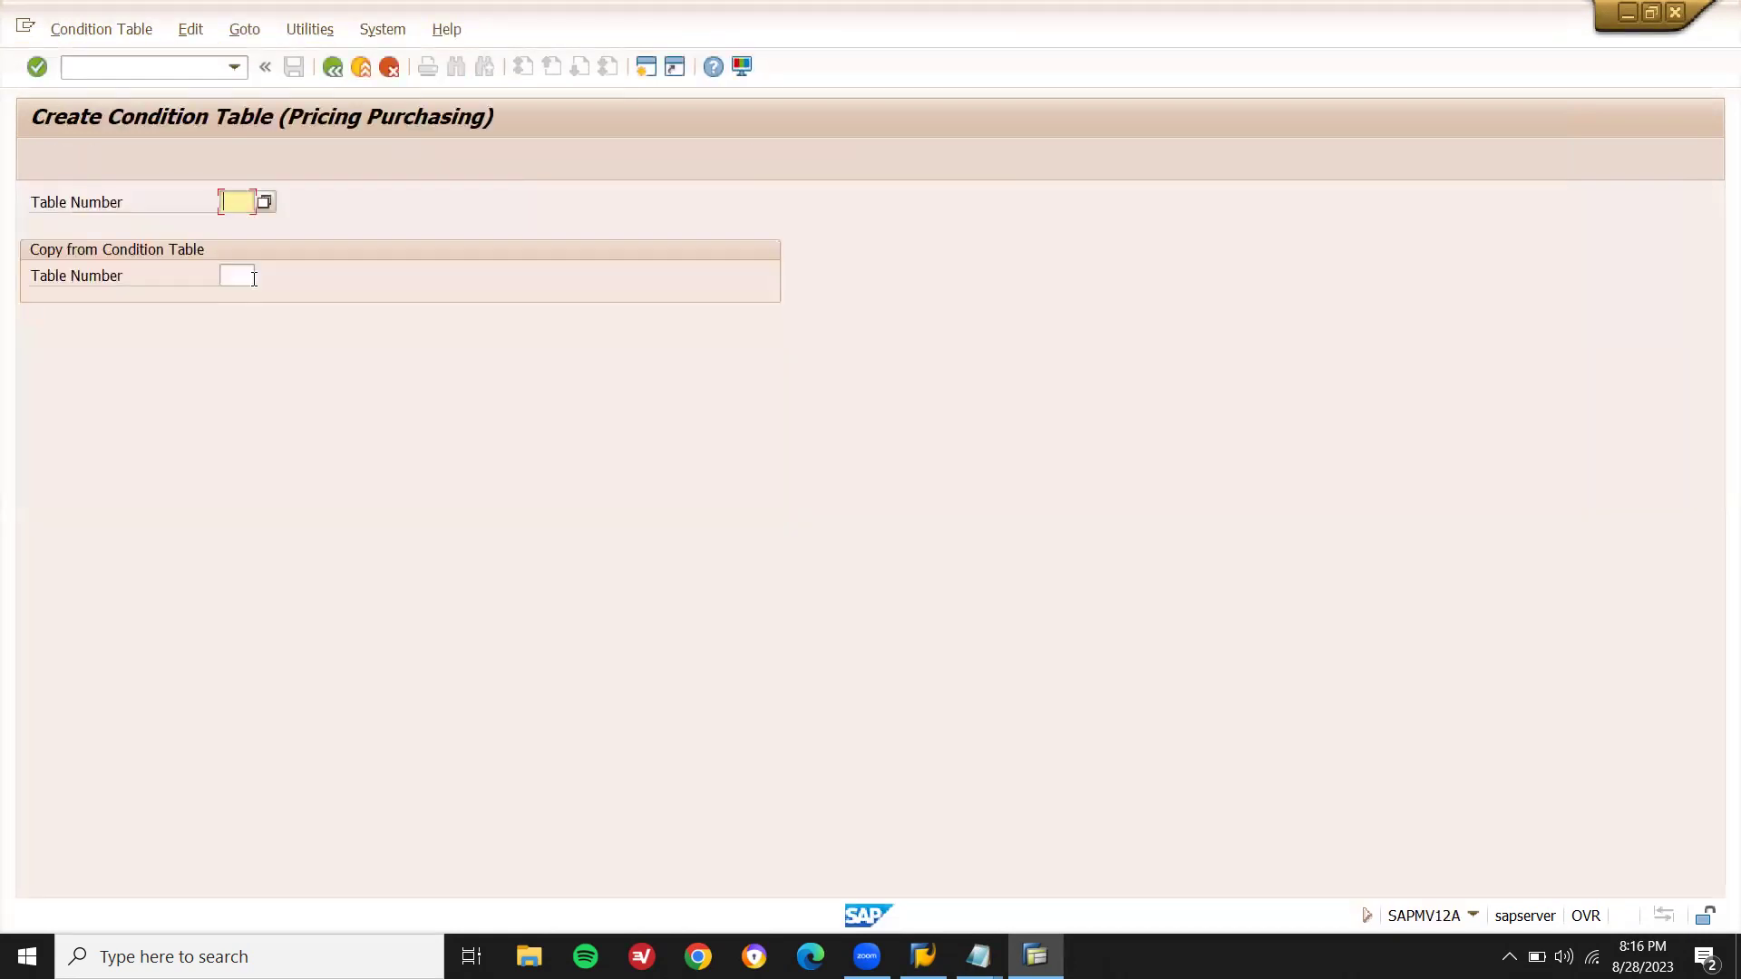
type("855")
key("Return")
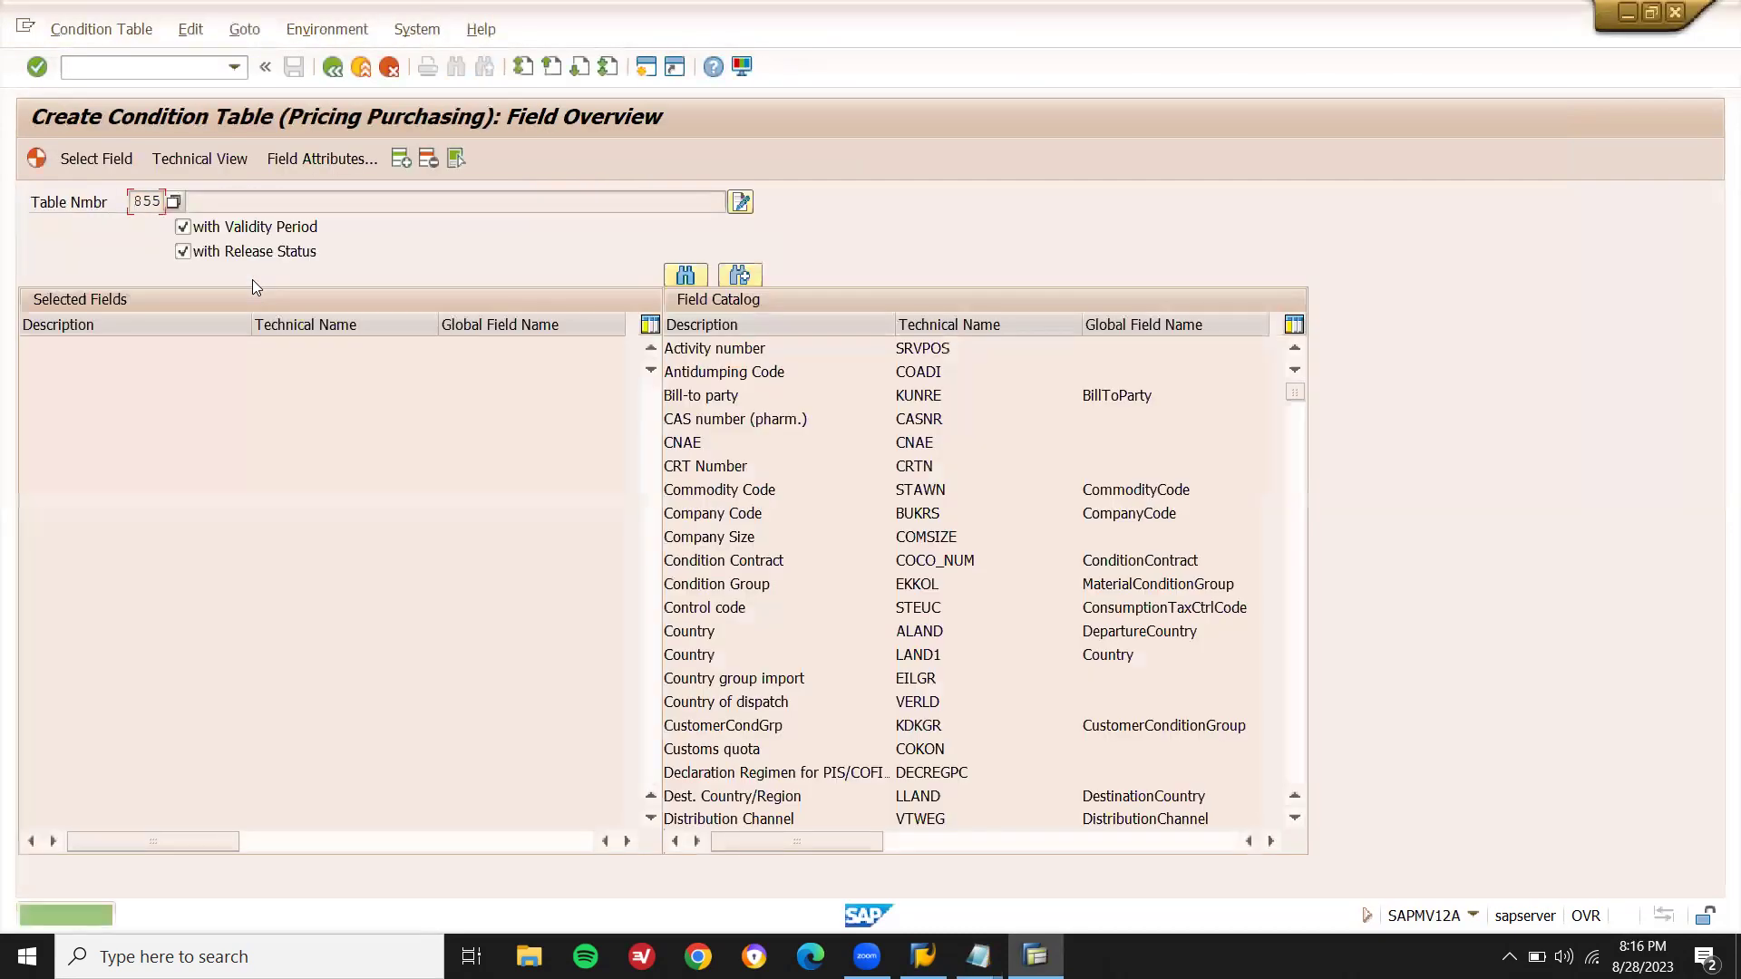
- Add Purch. organization, Supplier and Material from the Field Catalog as selected fields
left_click(856, 413)
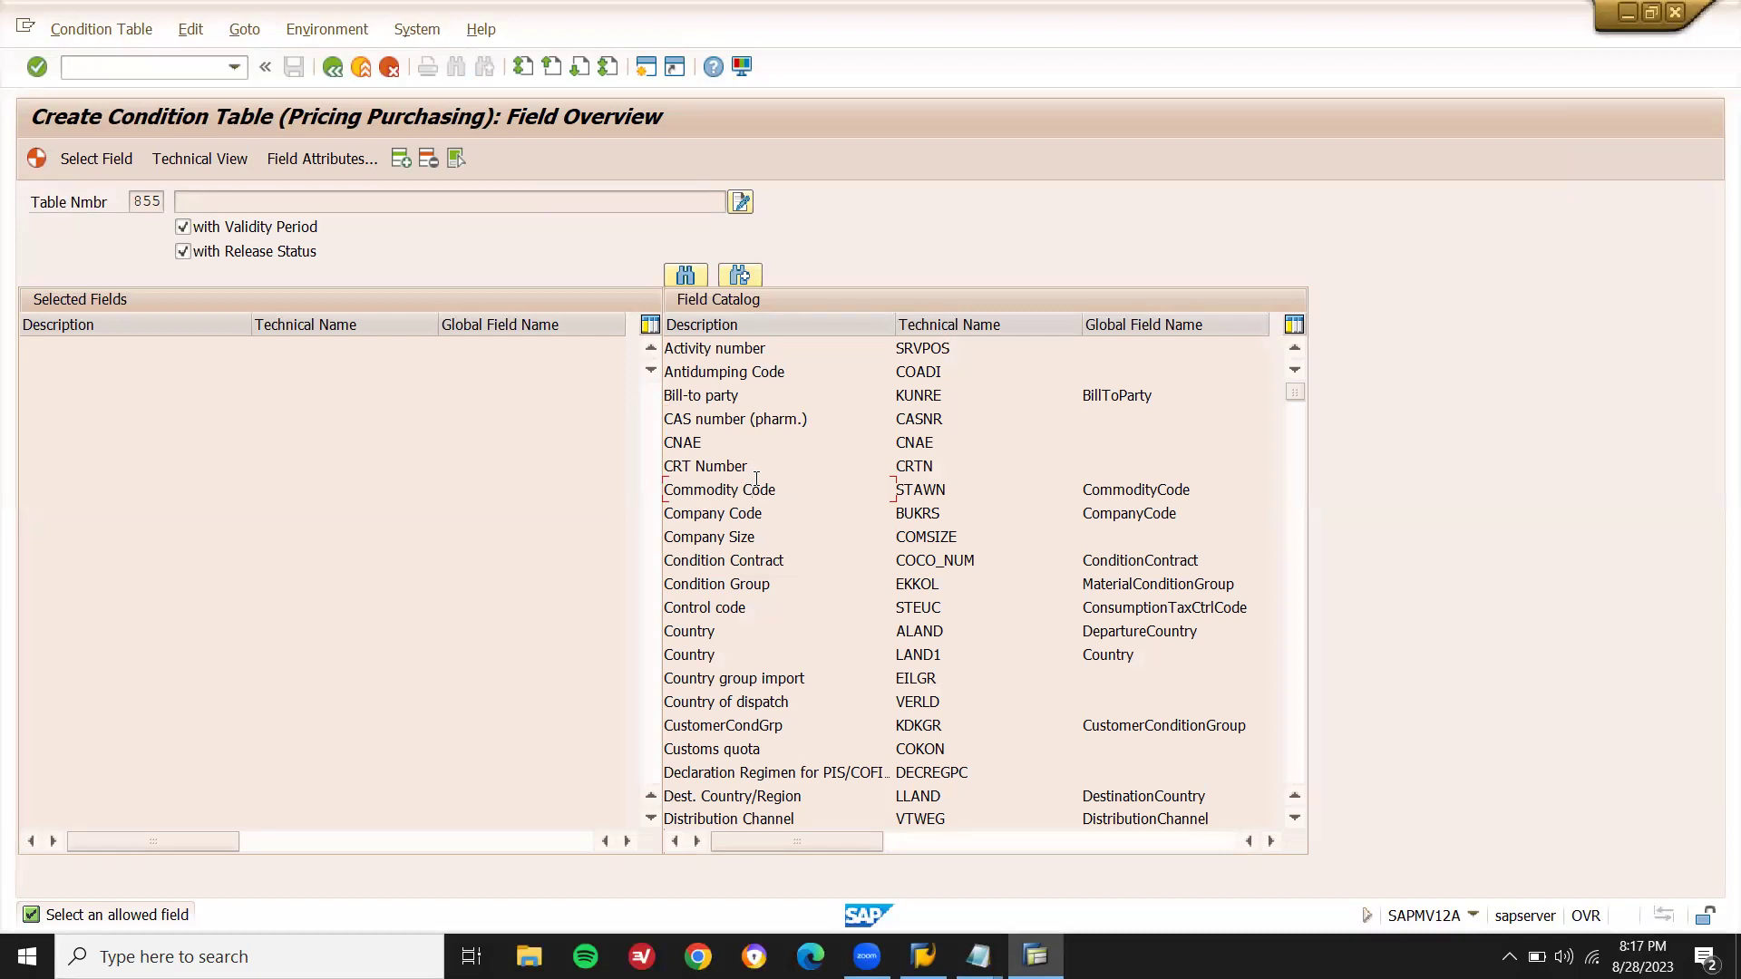
scroll(756, 477, "down", 10)
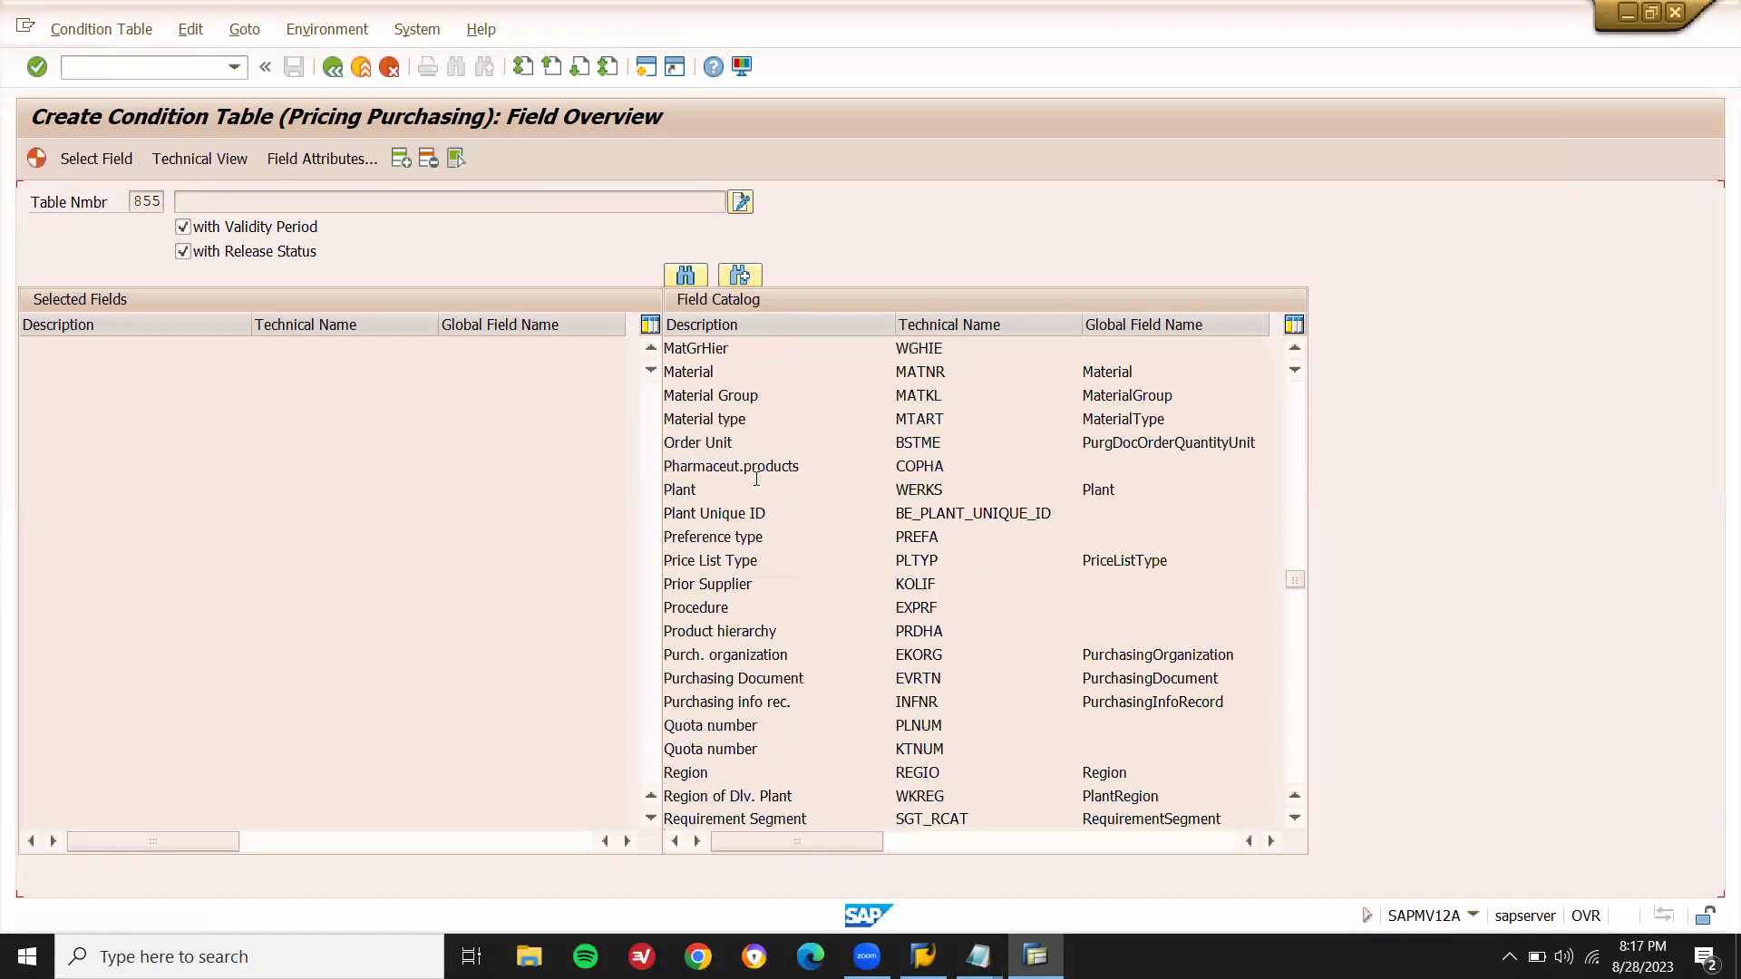
scroll(756, 477, "down", 7)
scroll(756, 477, "up", 7)
double_click(787, 653)
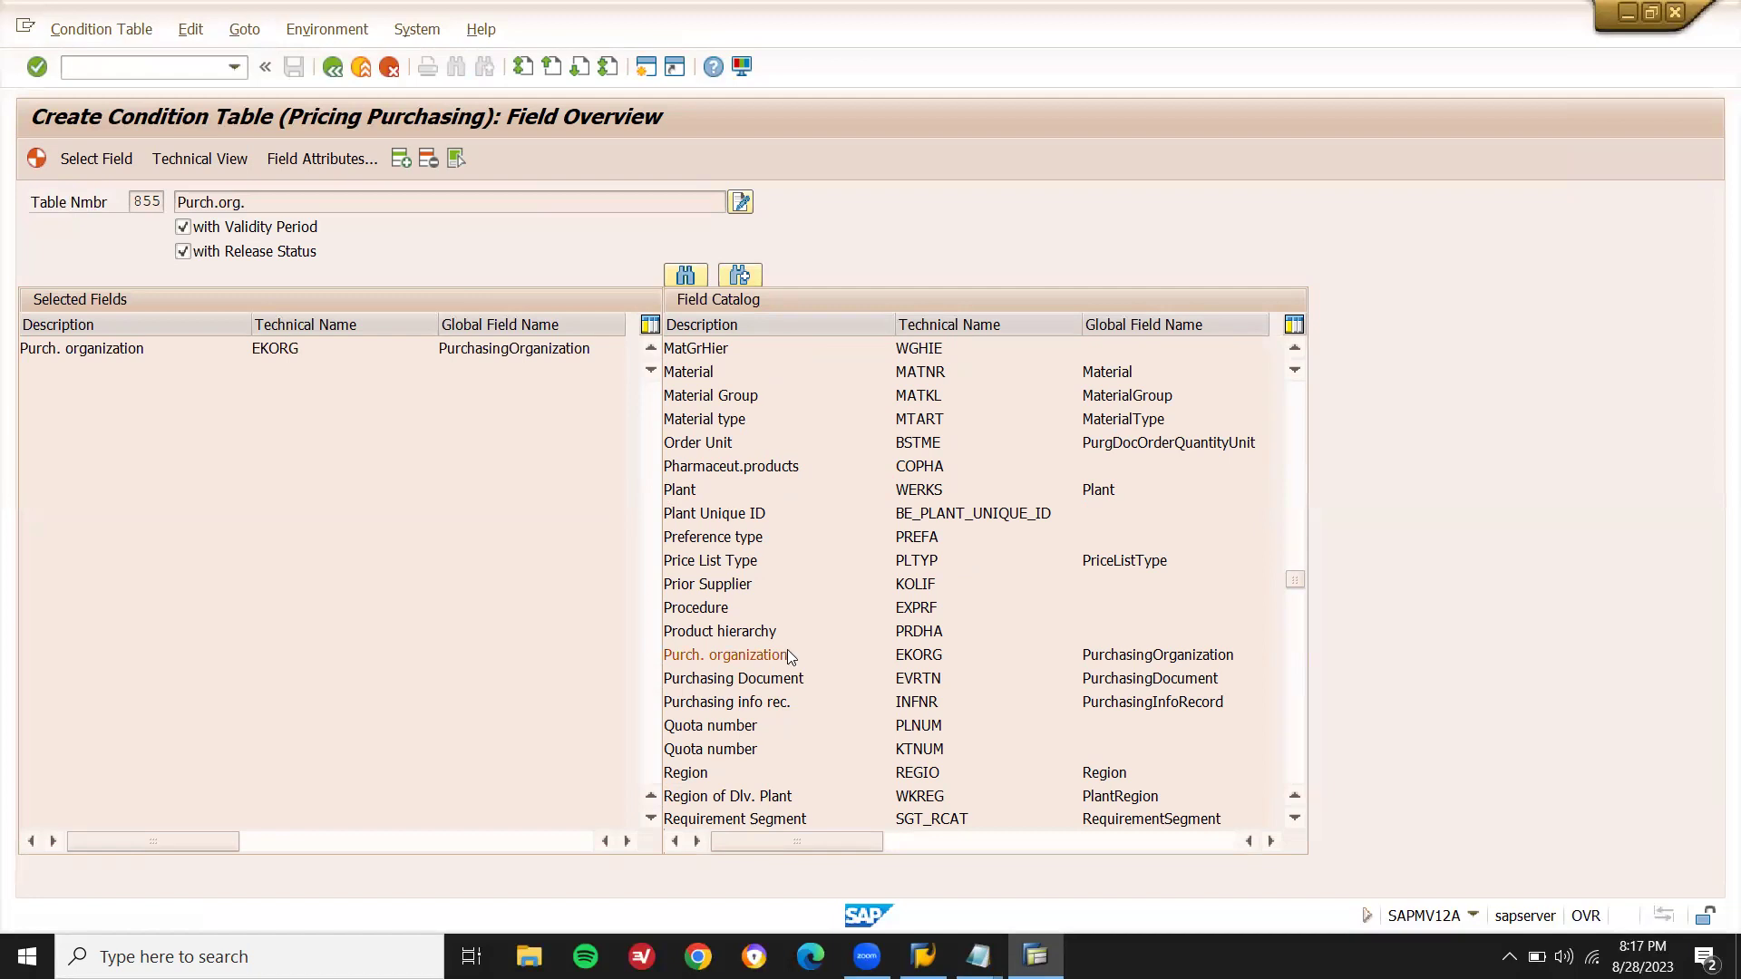
scroll(786, 653, "down", 7)
scroll(787, 653, "down", 7)
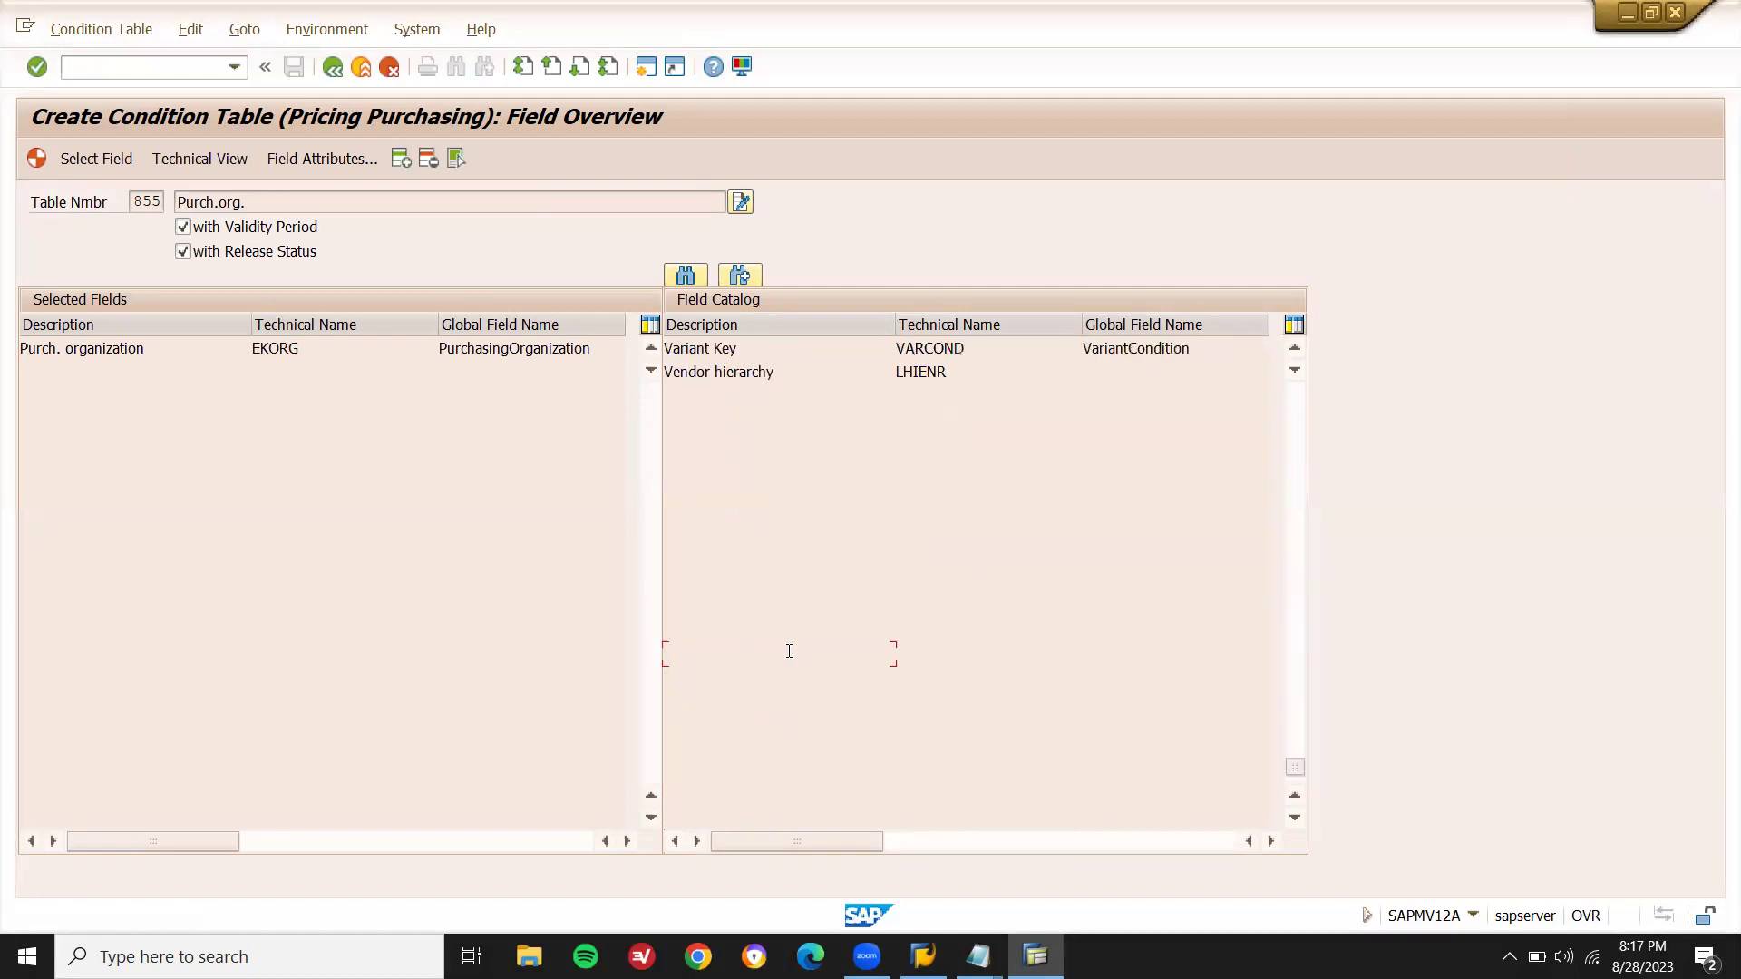
left_click(788, 650)
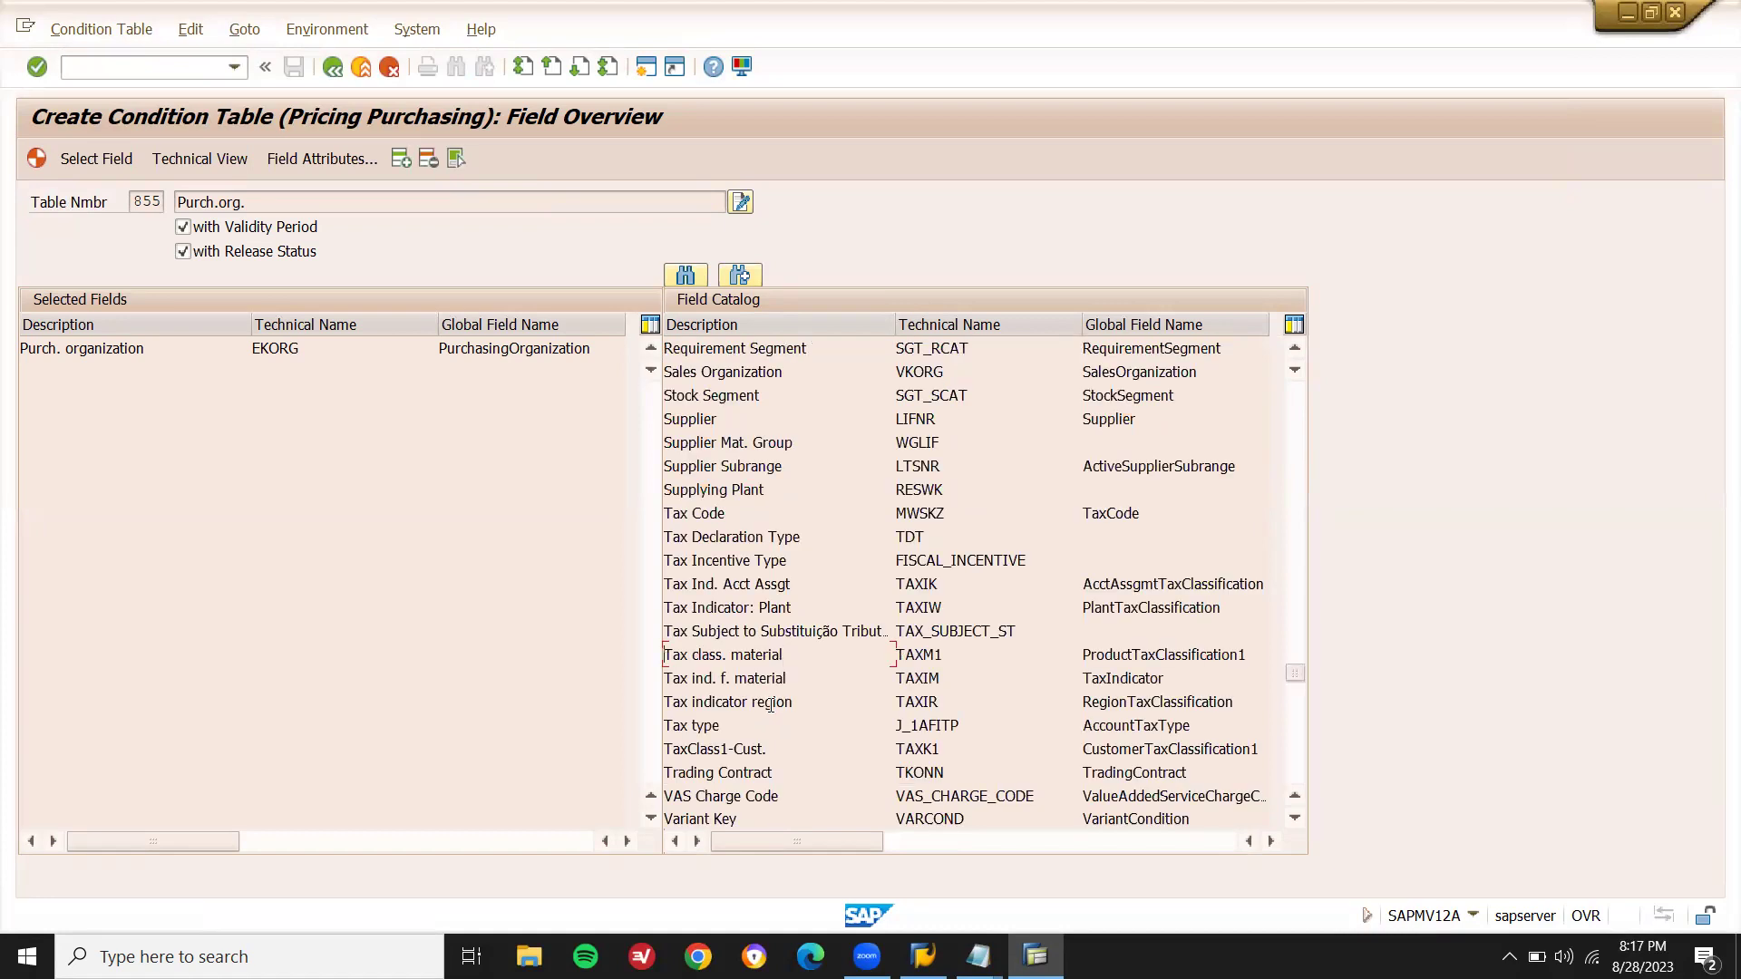
scroll(769, 705, "down", 5)
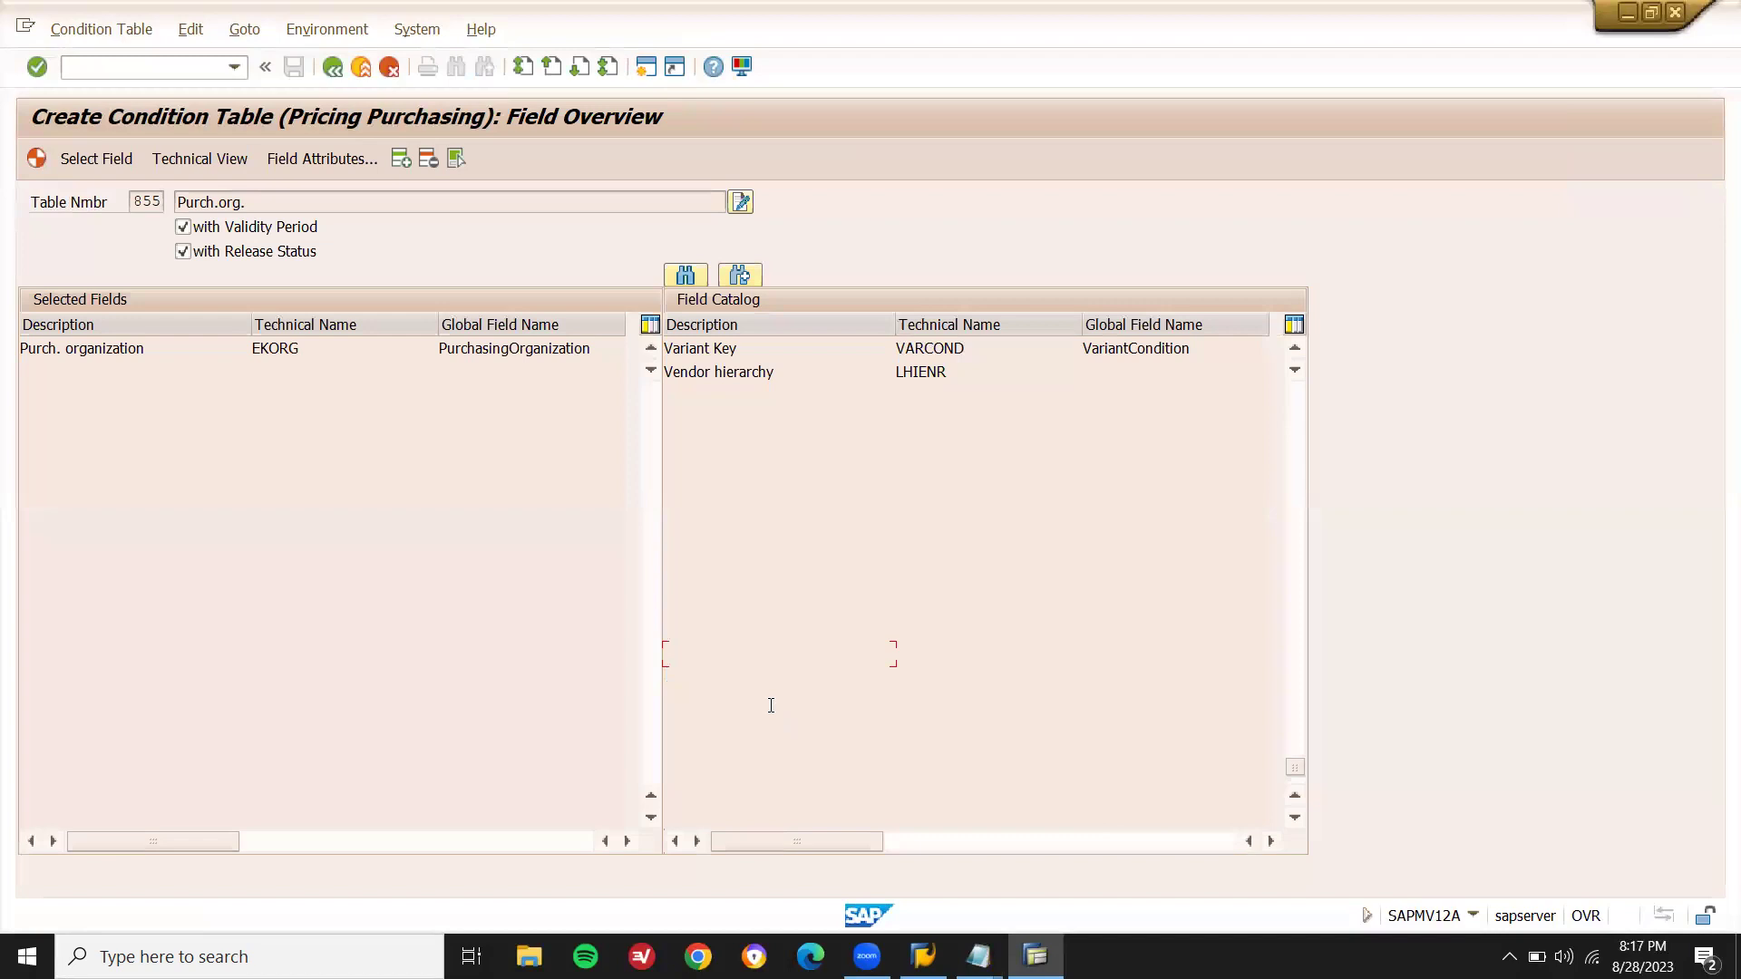
scroll(770, 705, "up", 7)
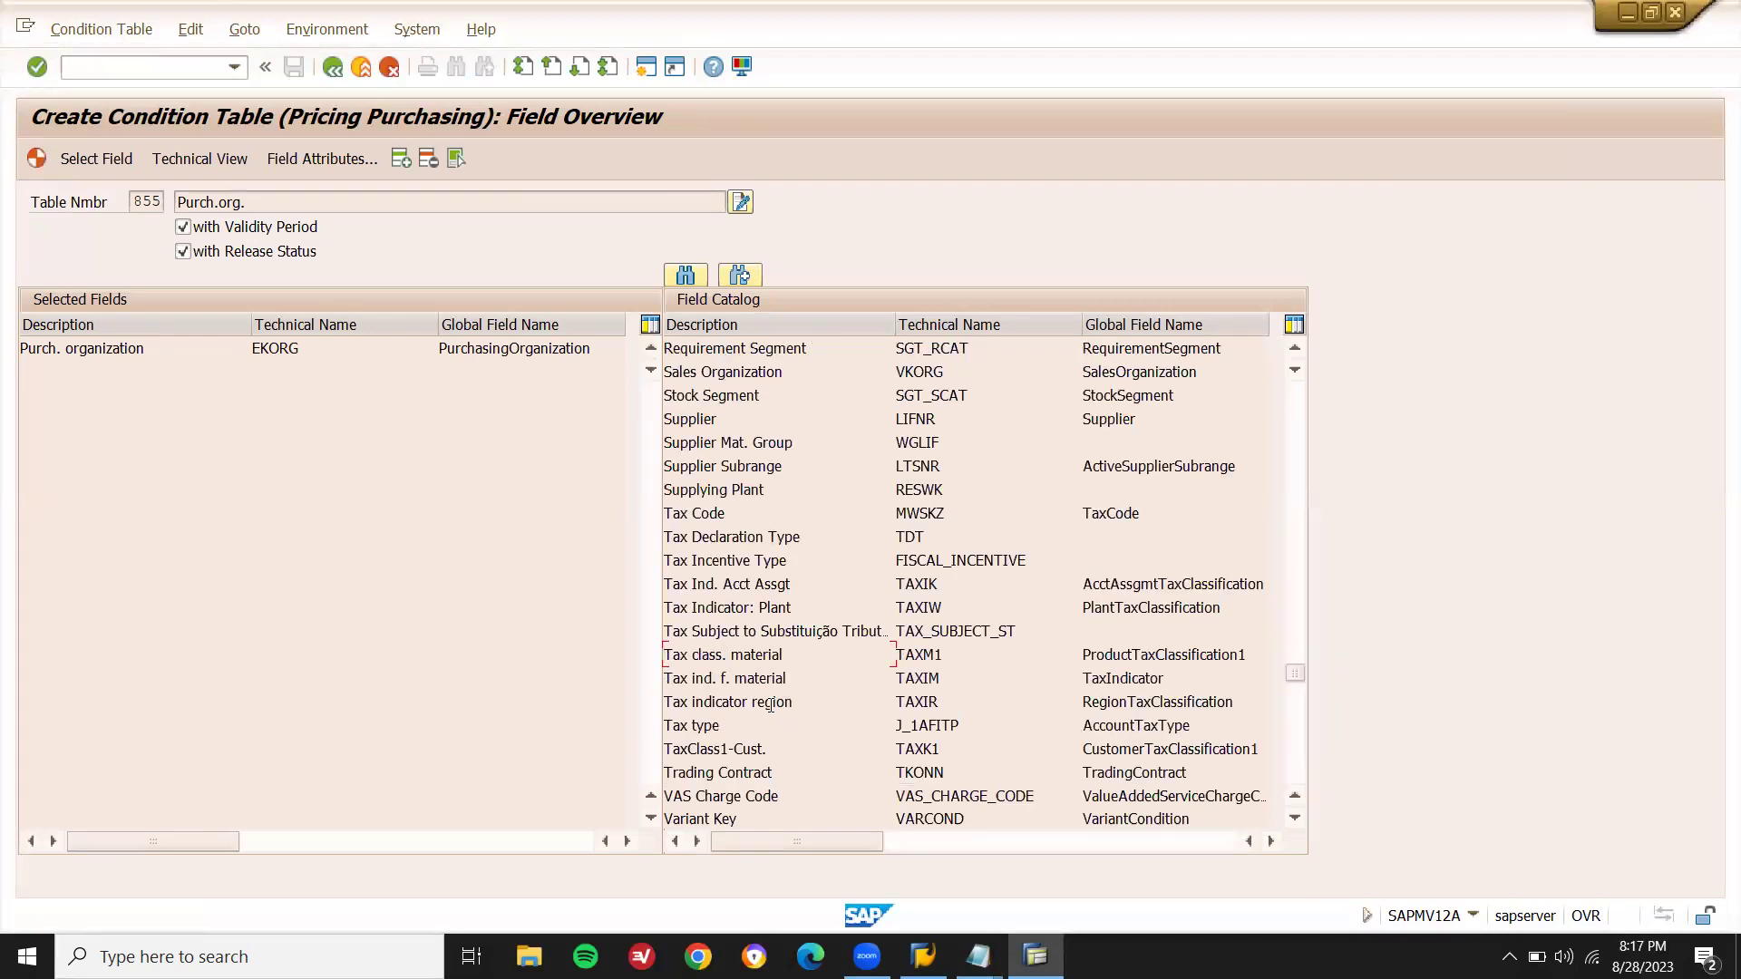
scroll(772, 709, "up", 7)
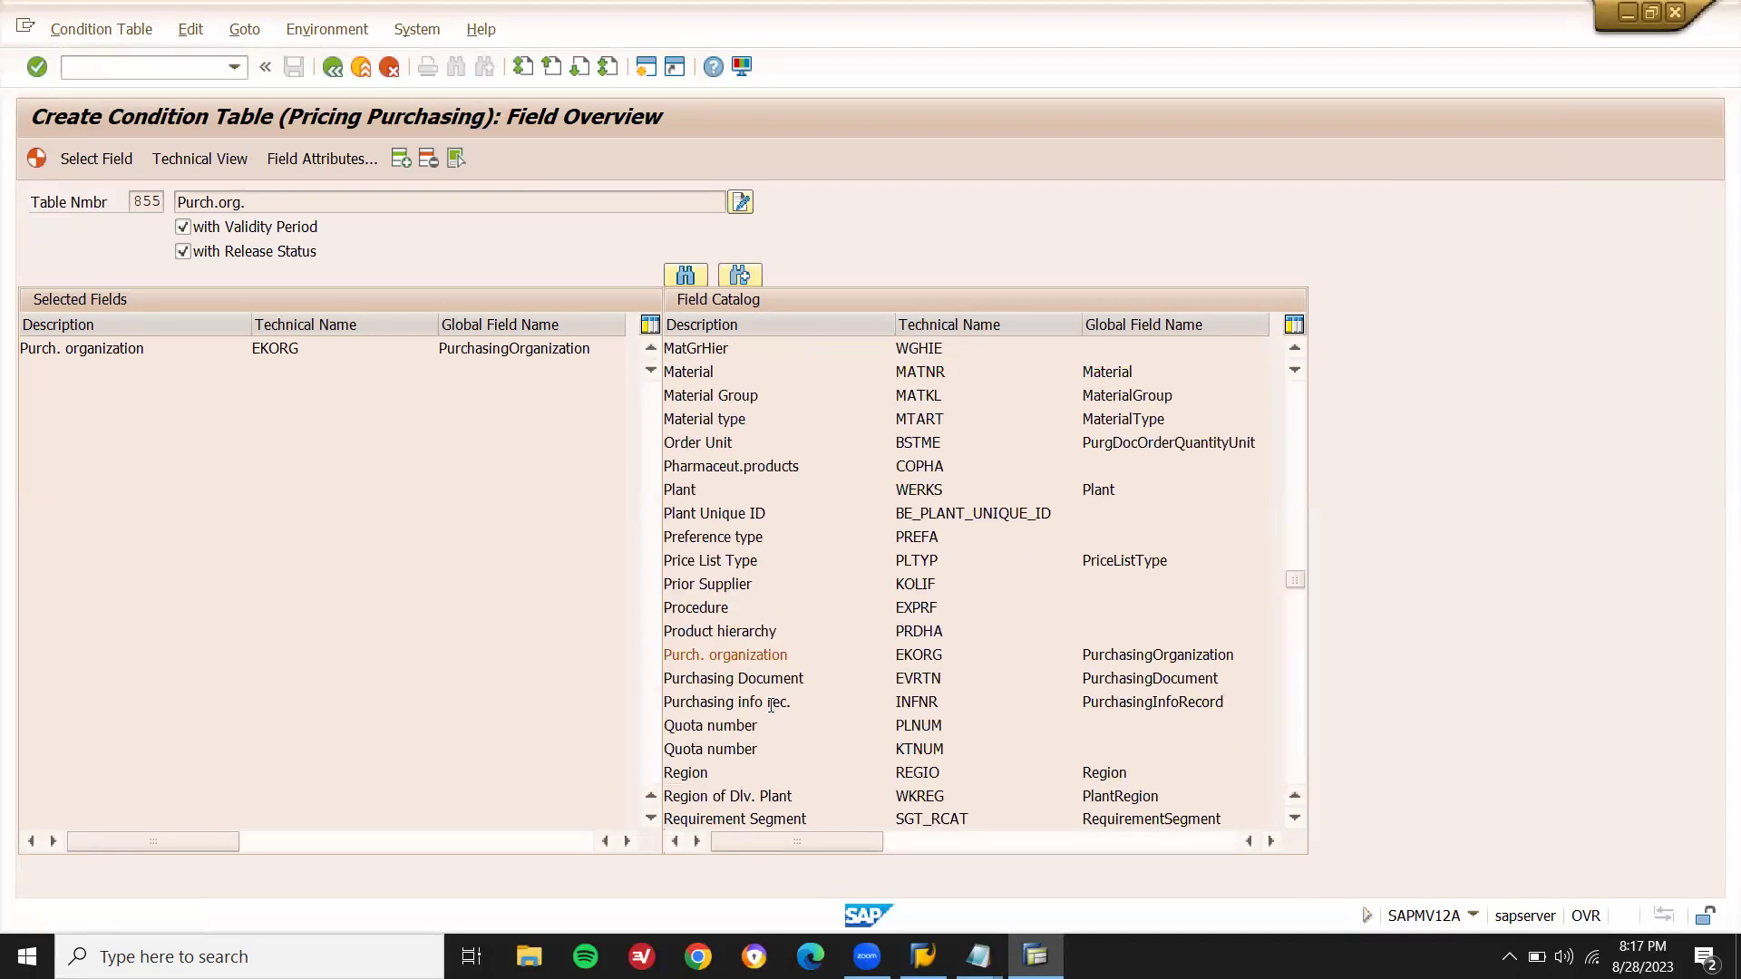
scroll(772, 705, "down", 7)
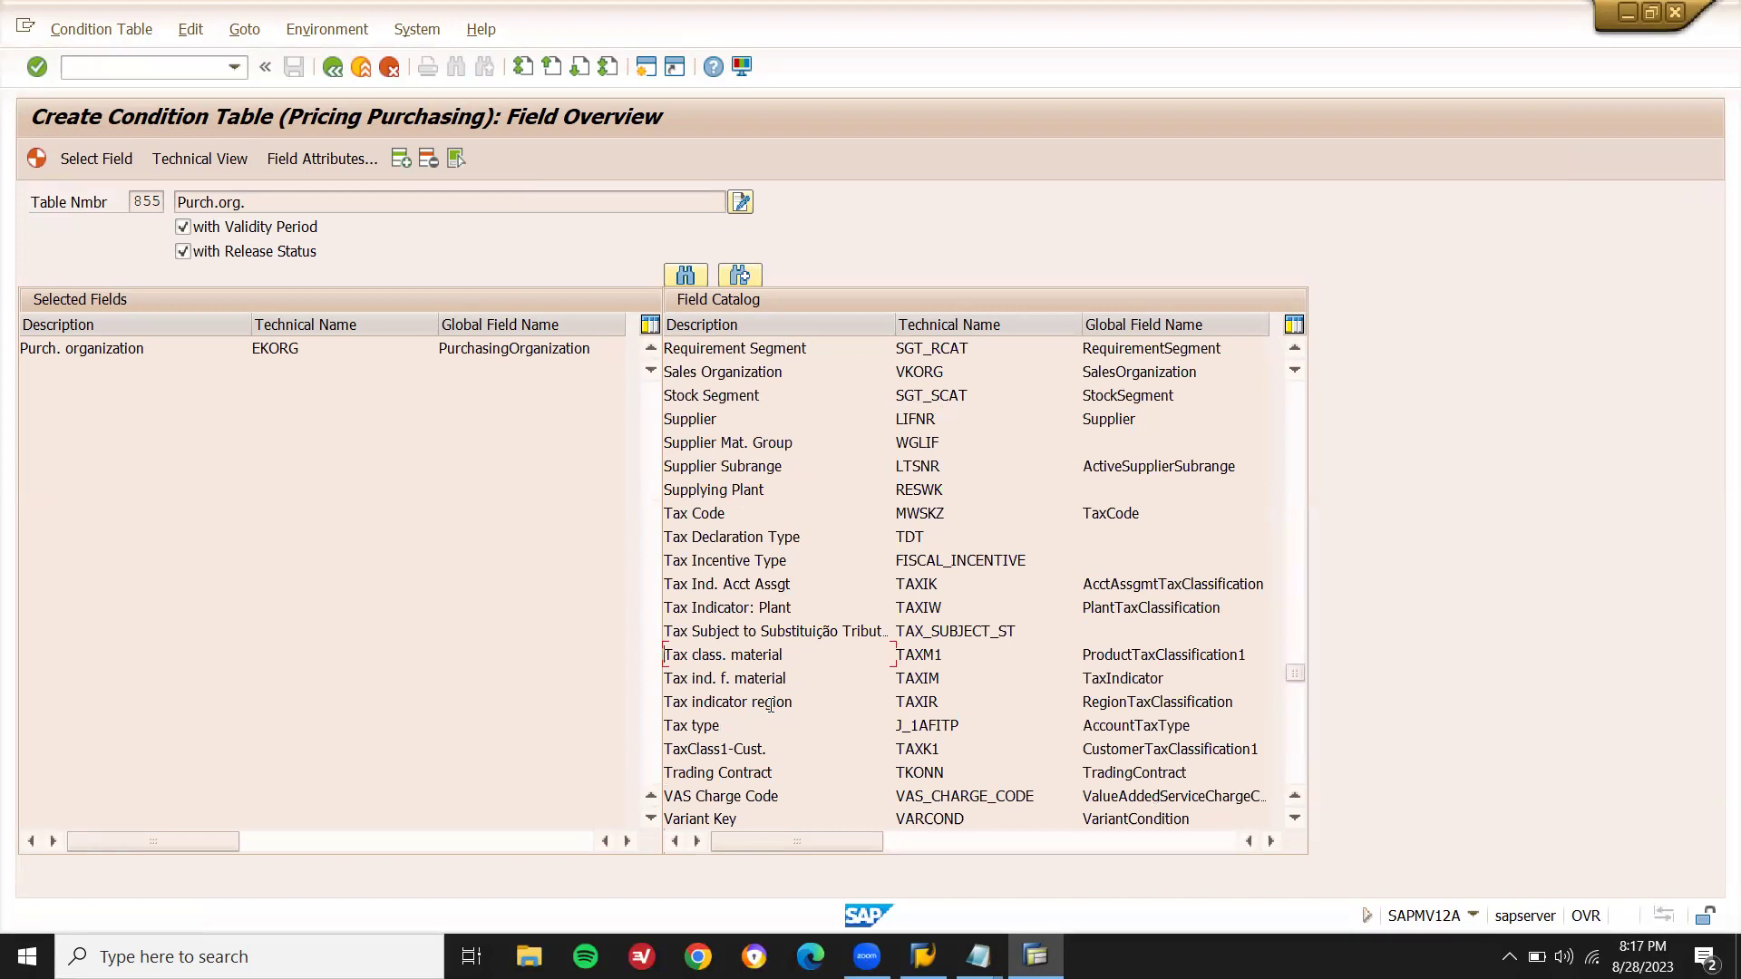
double_click(762, 417)
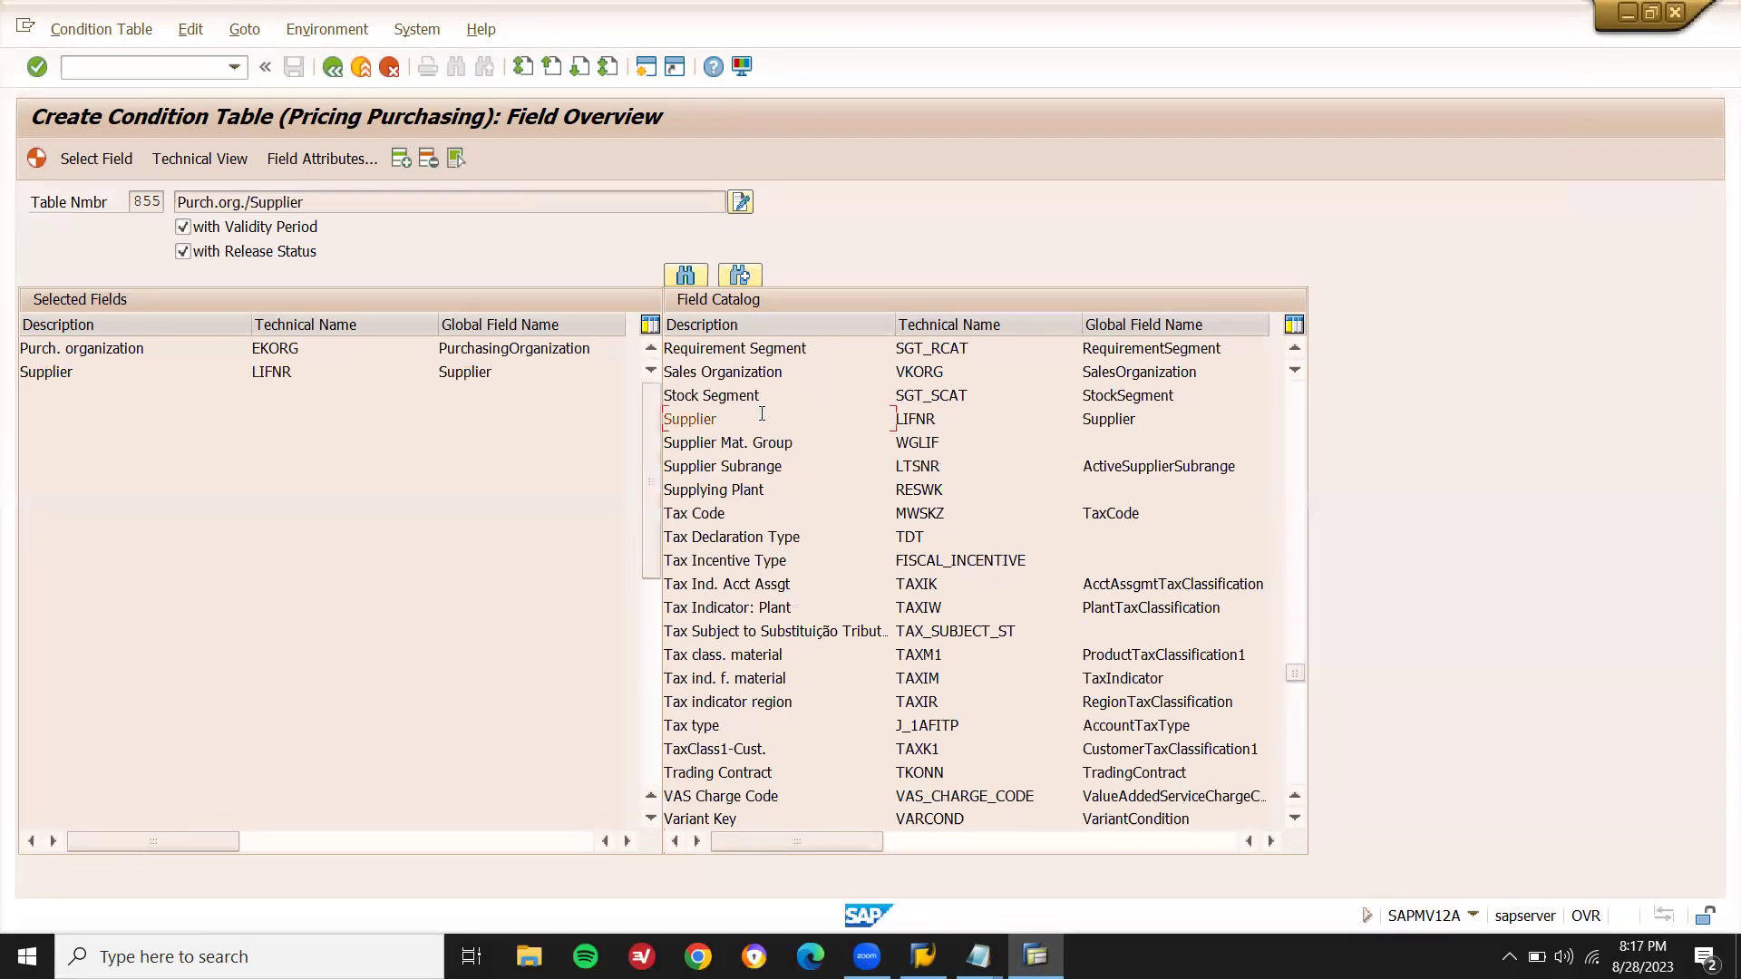
scroll(762, 413, "up", 7)
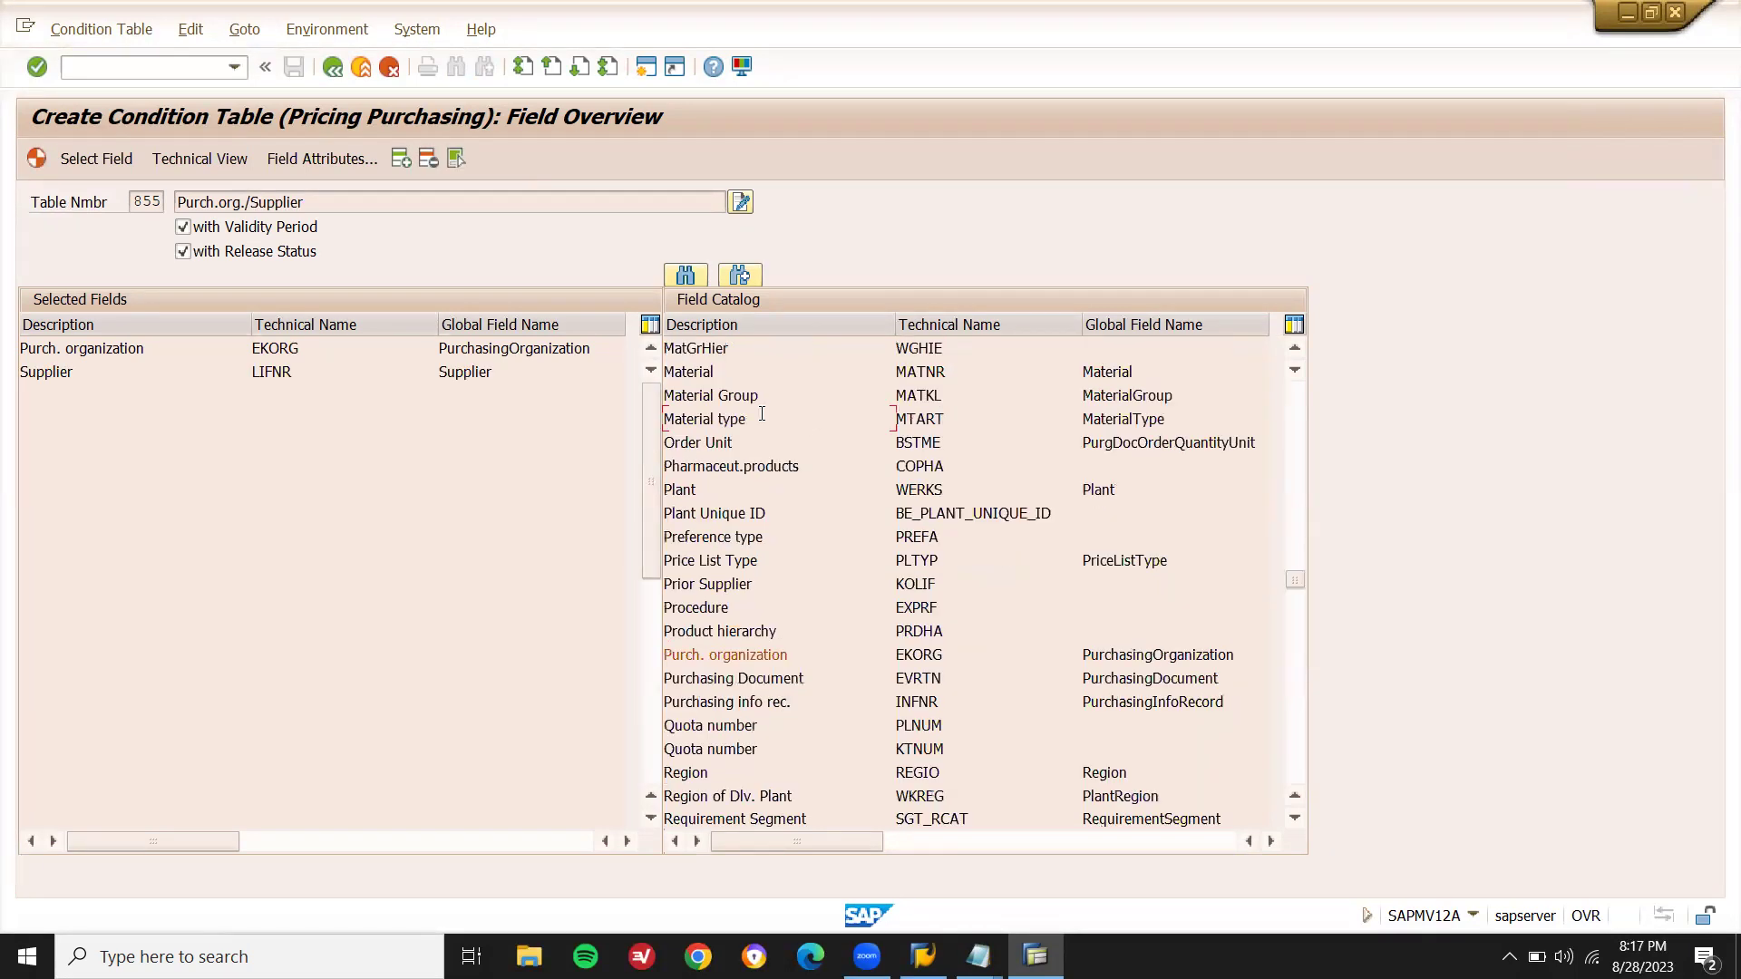
double_click(765, 372)
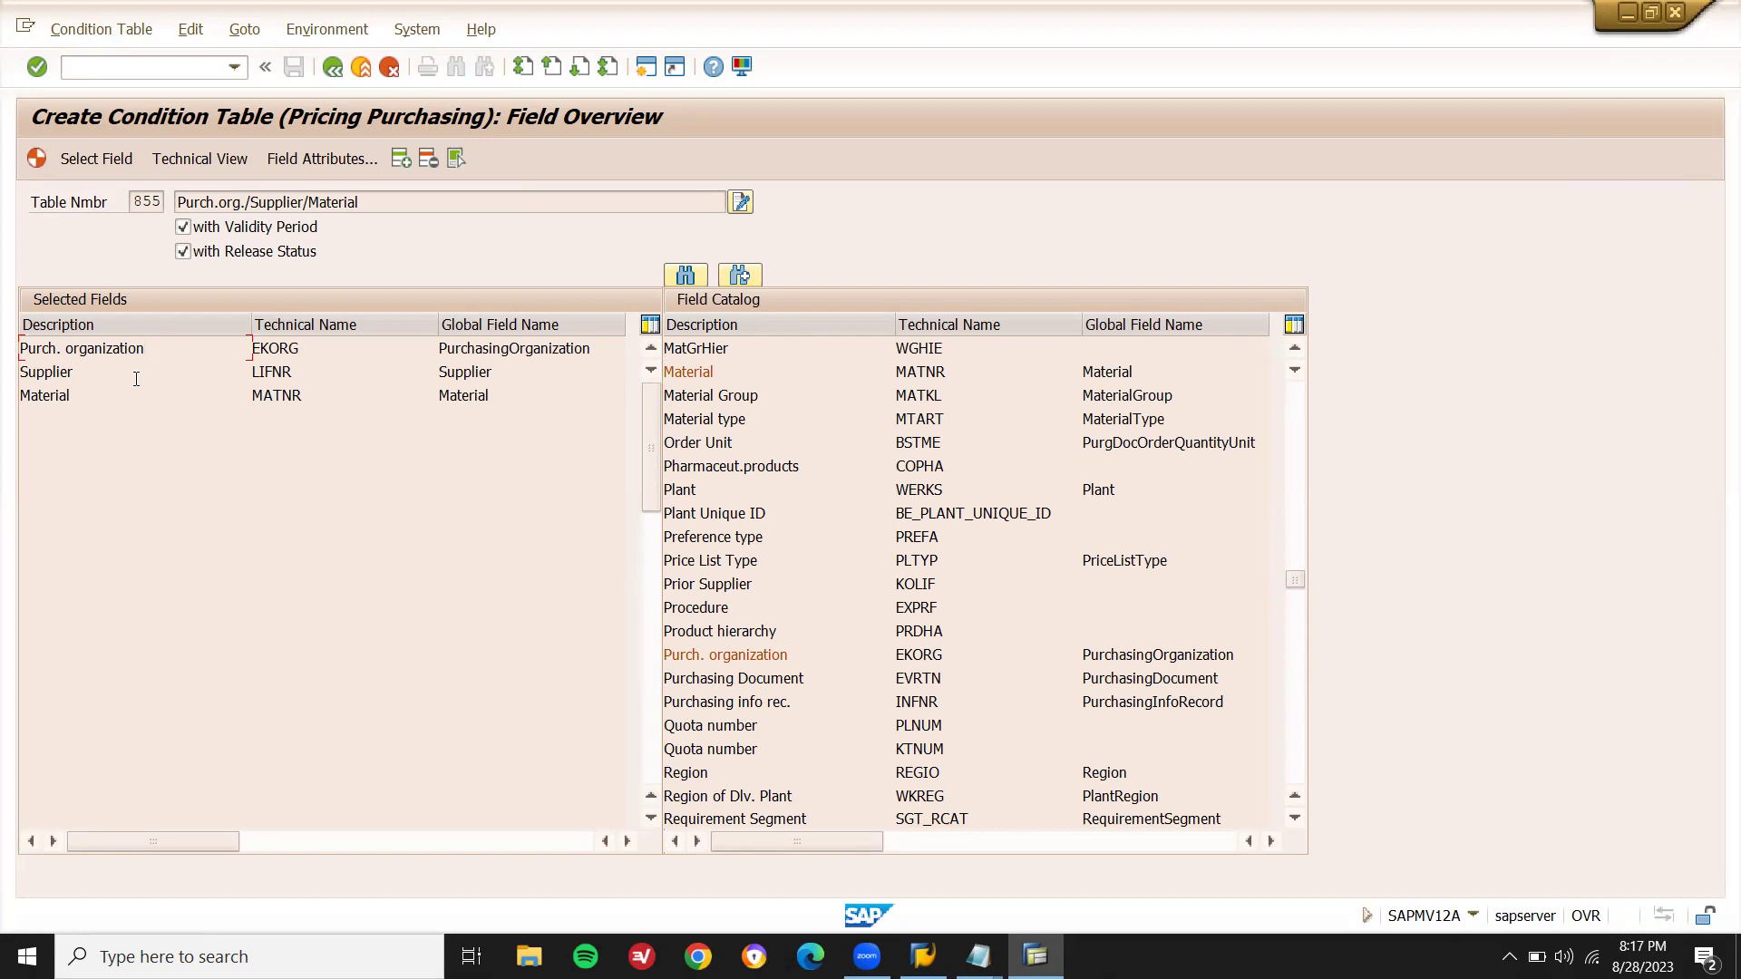
- Generate condition table A855 past the warnings and save it as a local object
left_click(979, 956)
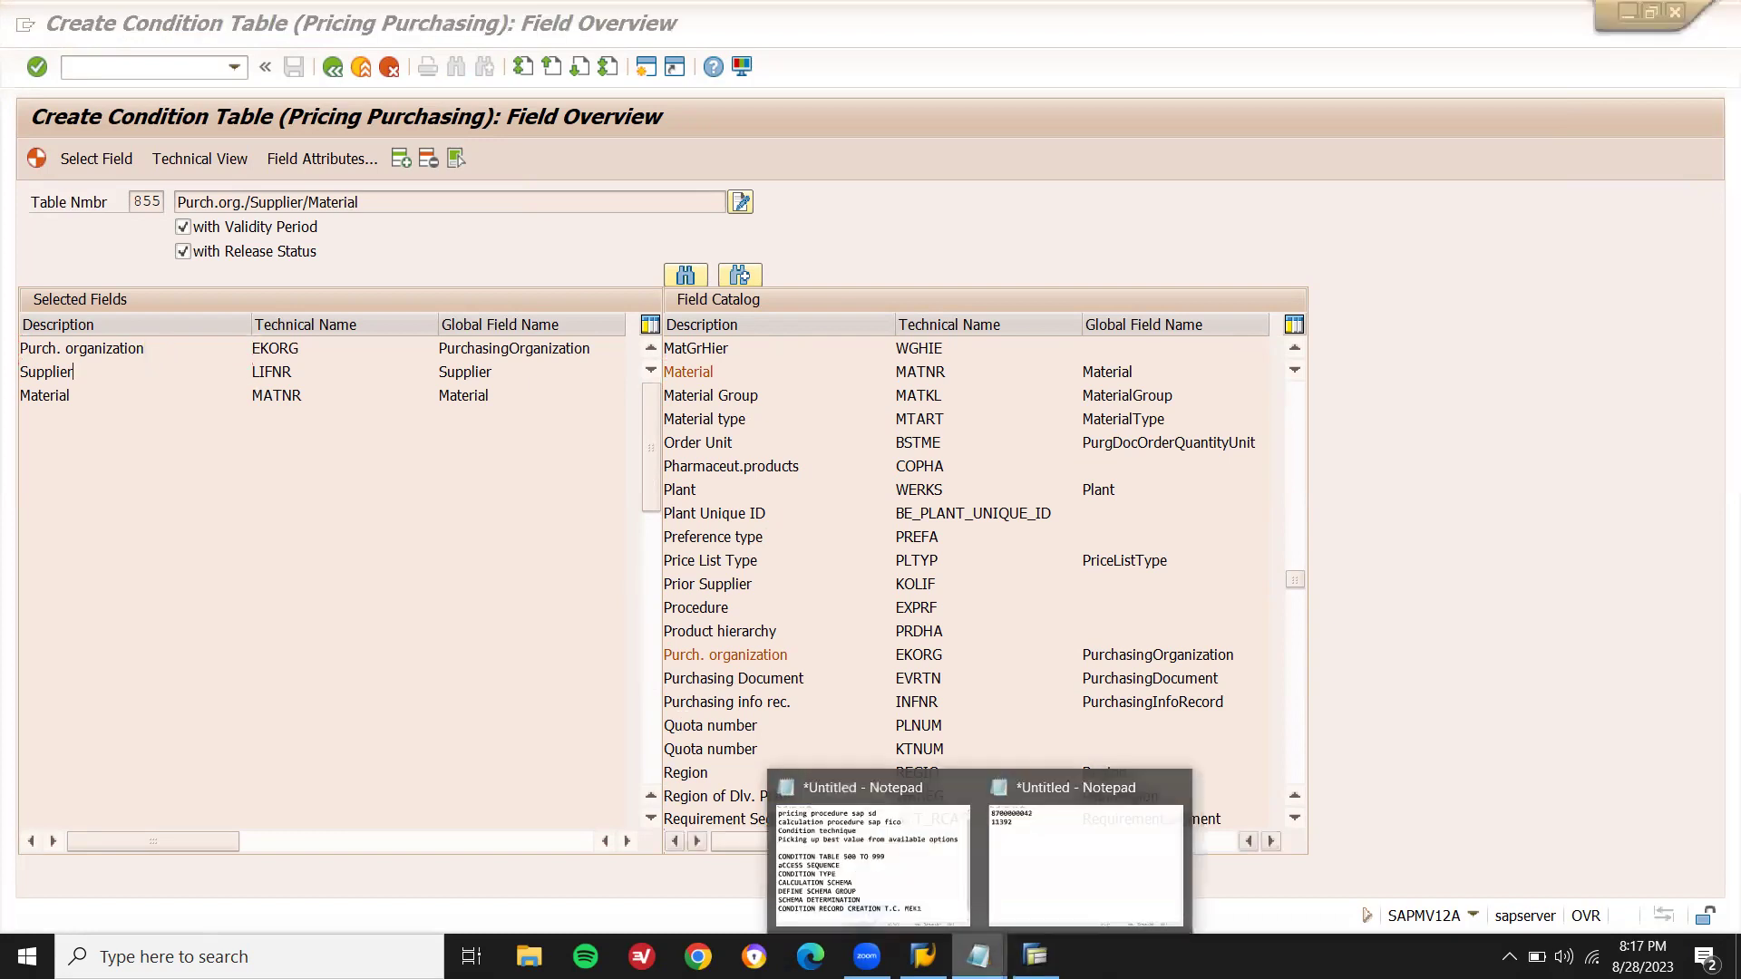
left_click(1075, 868)
double_click(635, 136)
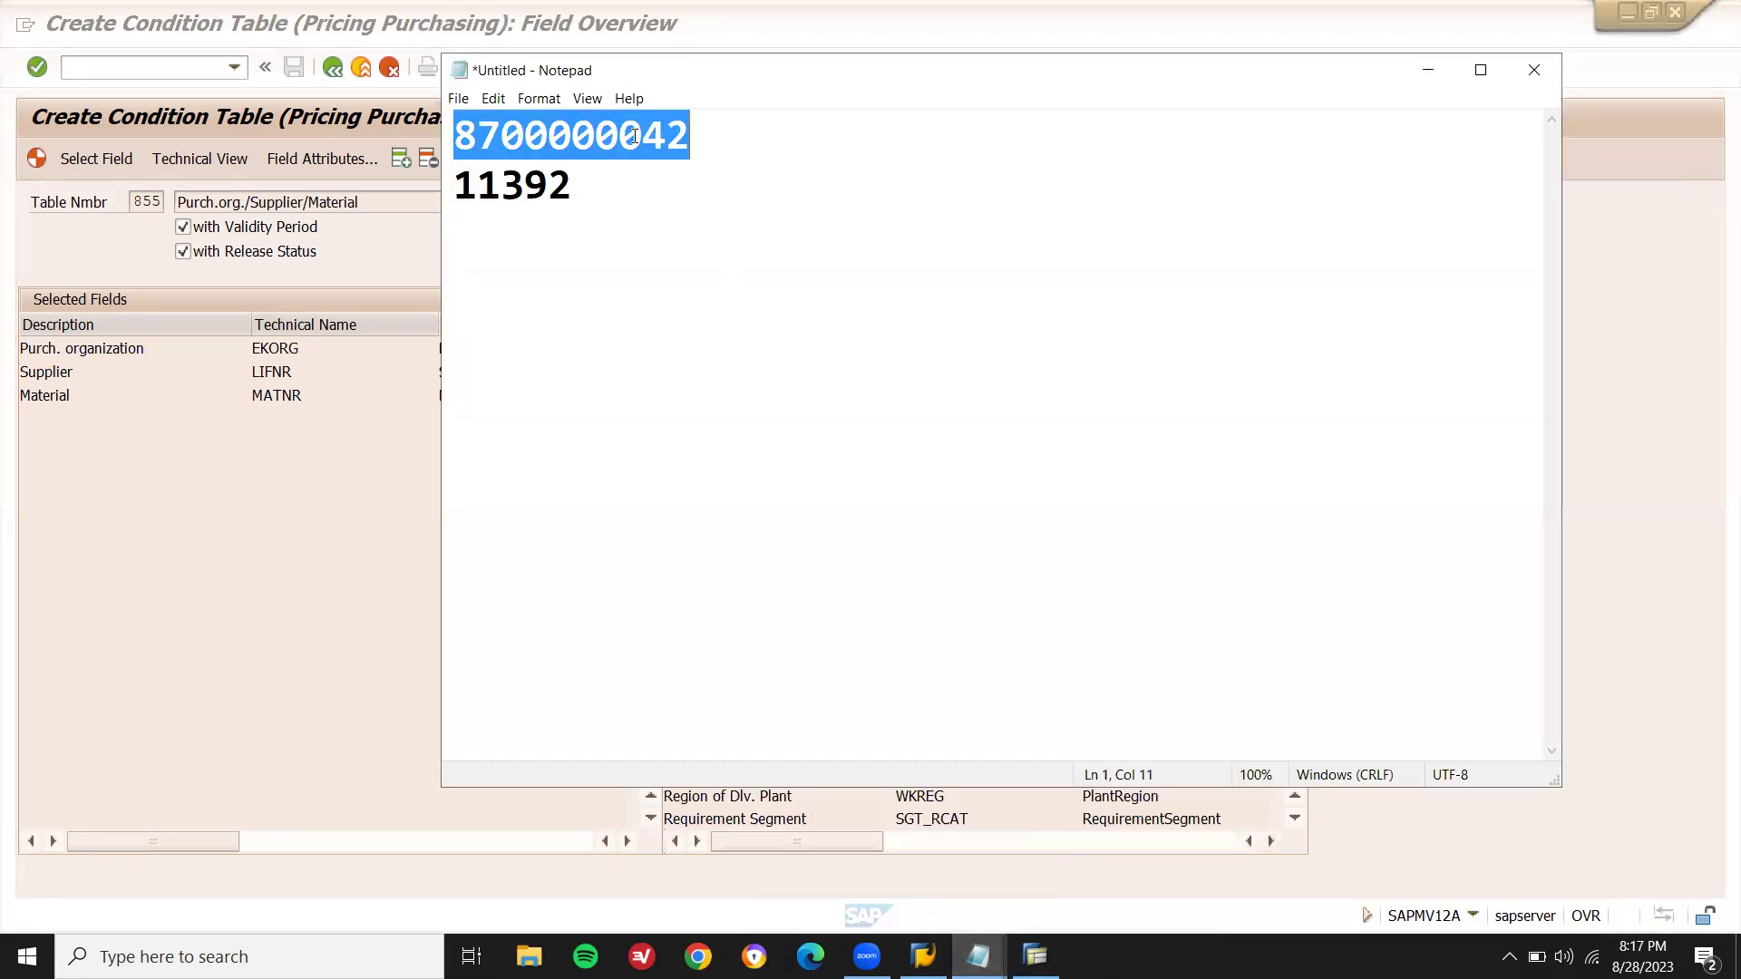
double_click(531, 189)
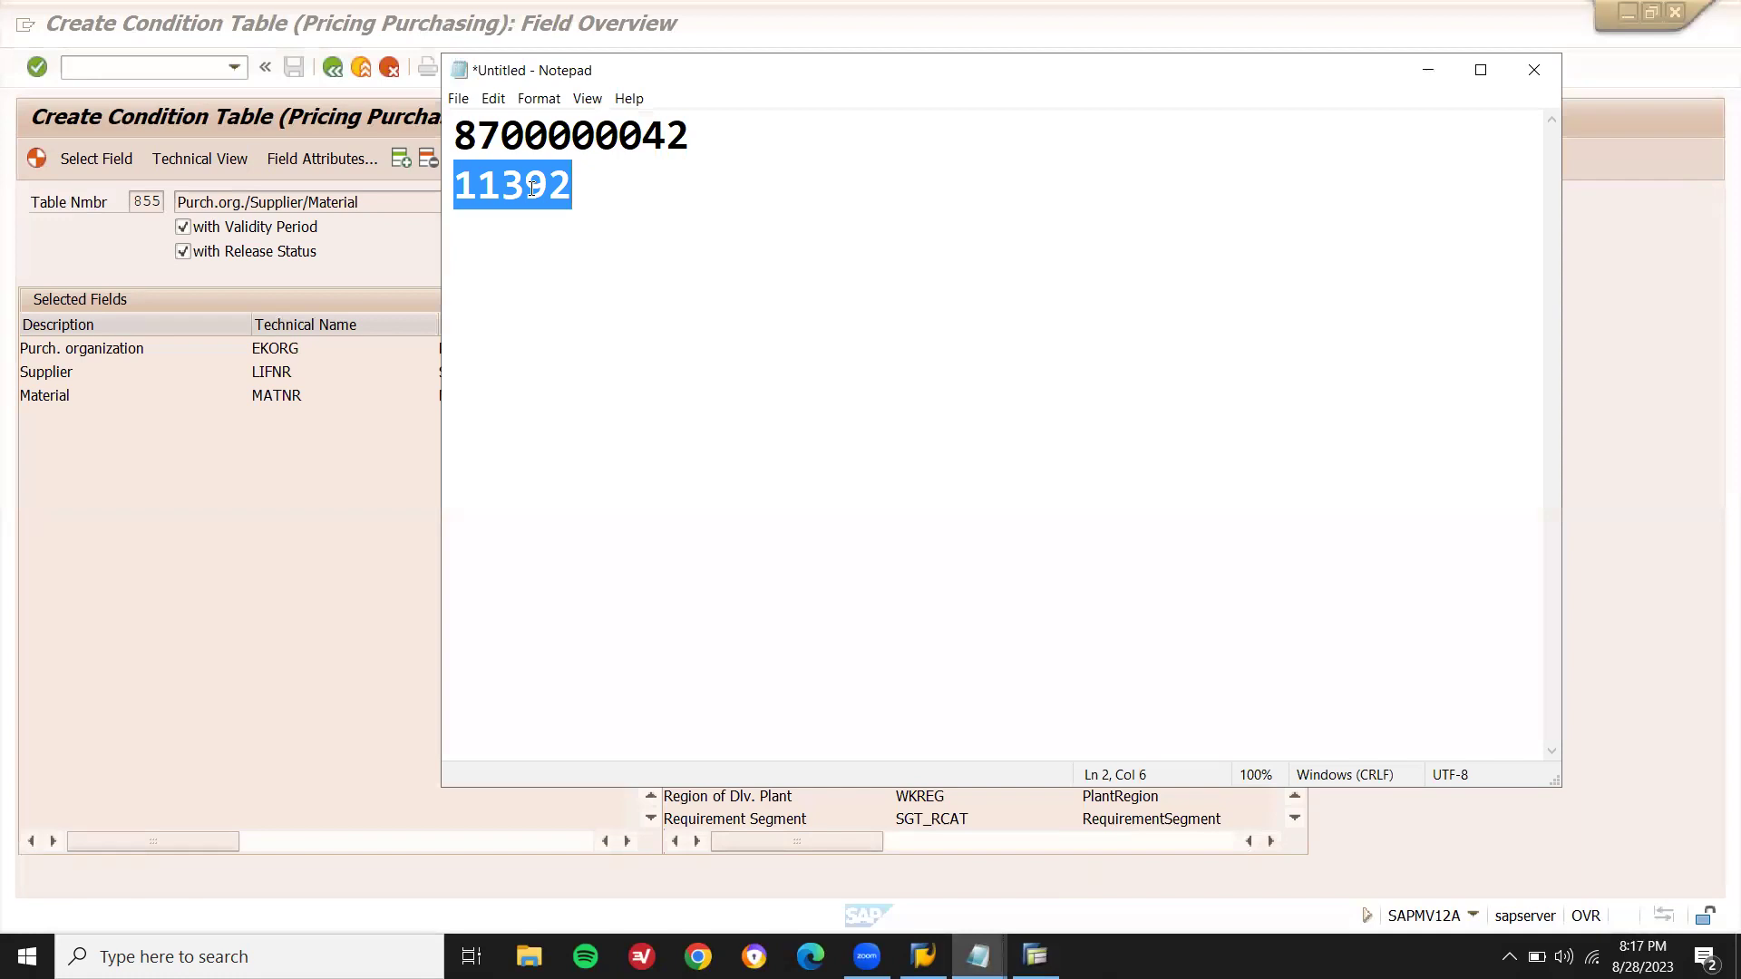
left_click(241, 431)
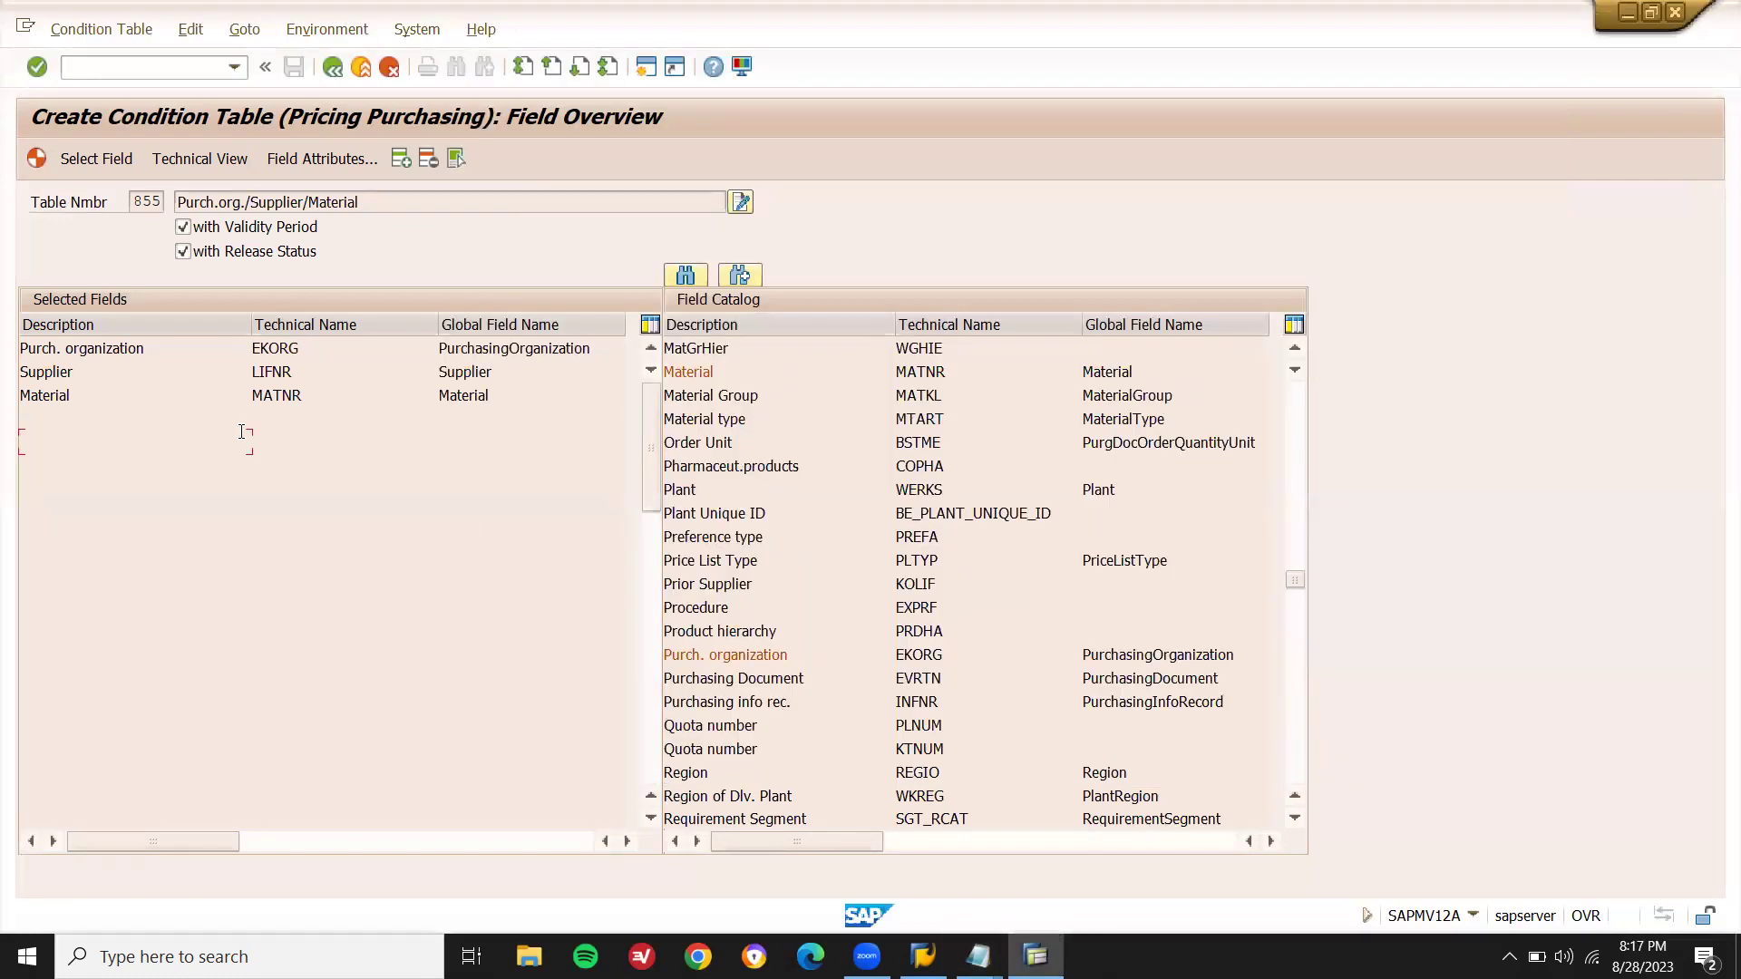
left_click(36, 159)
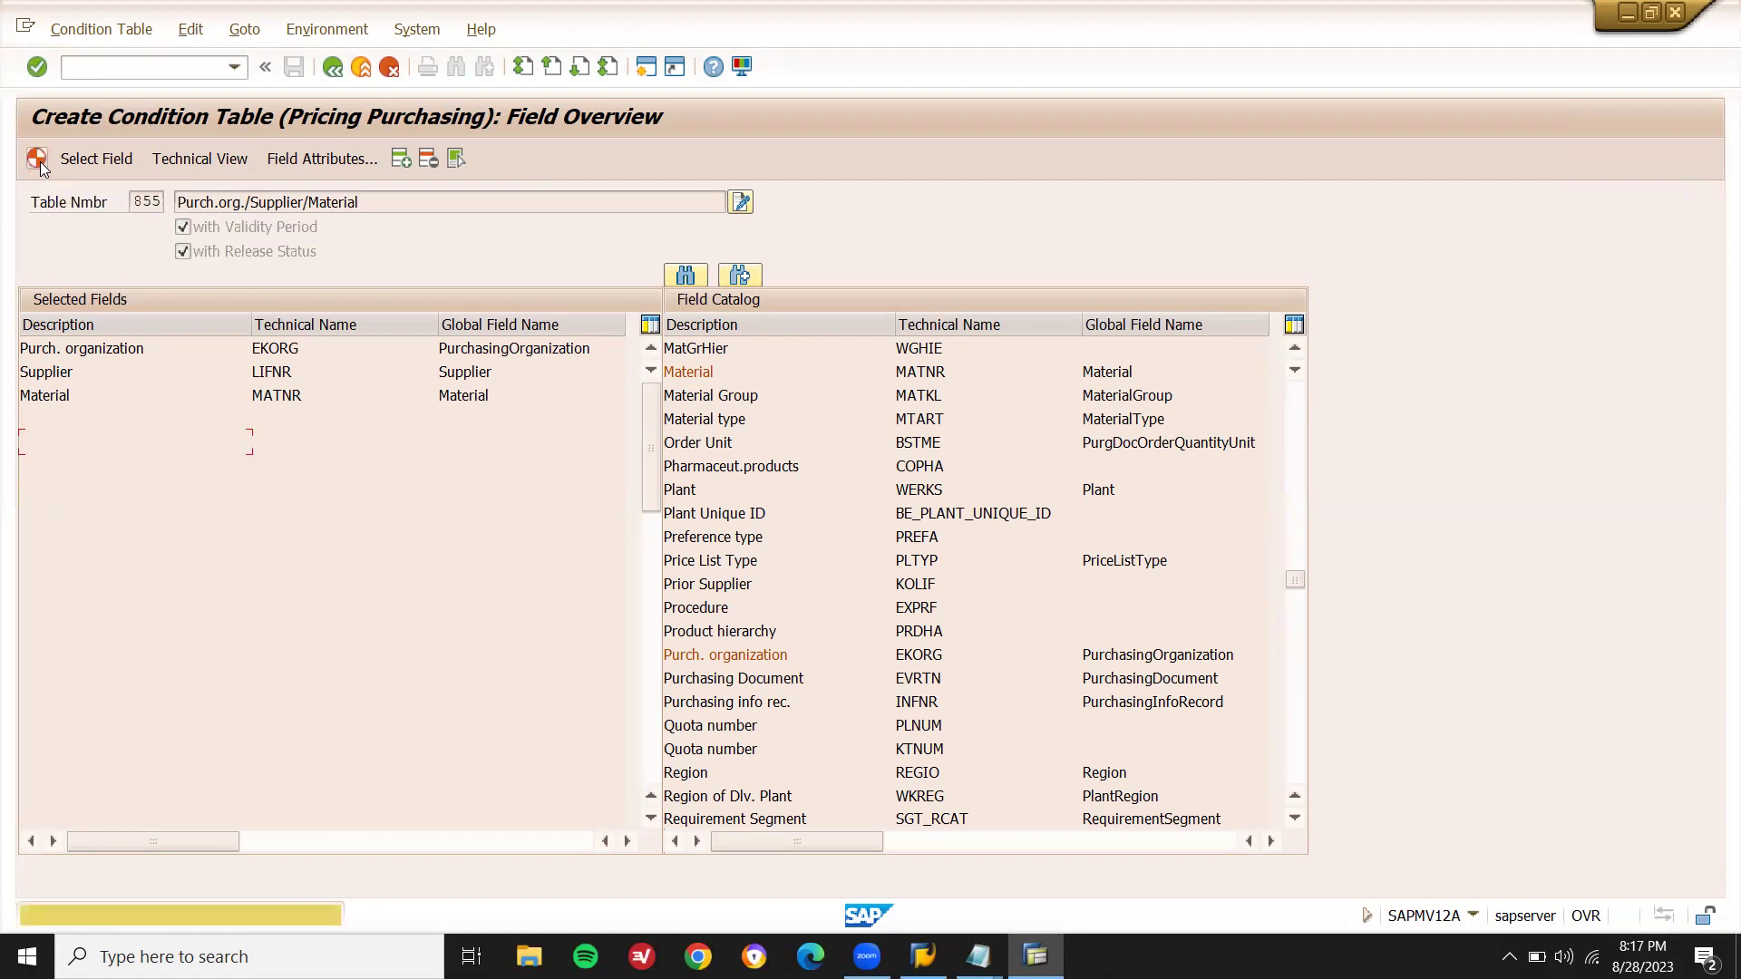
left_click(40, 162)
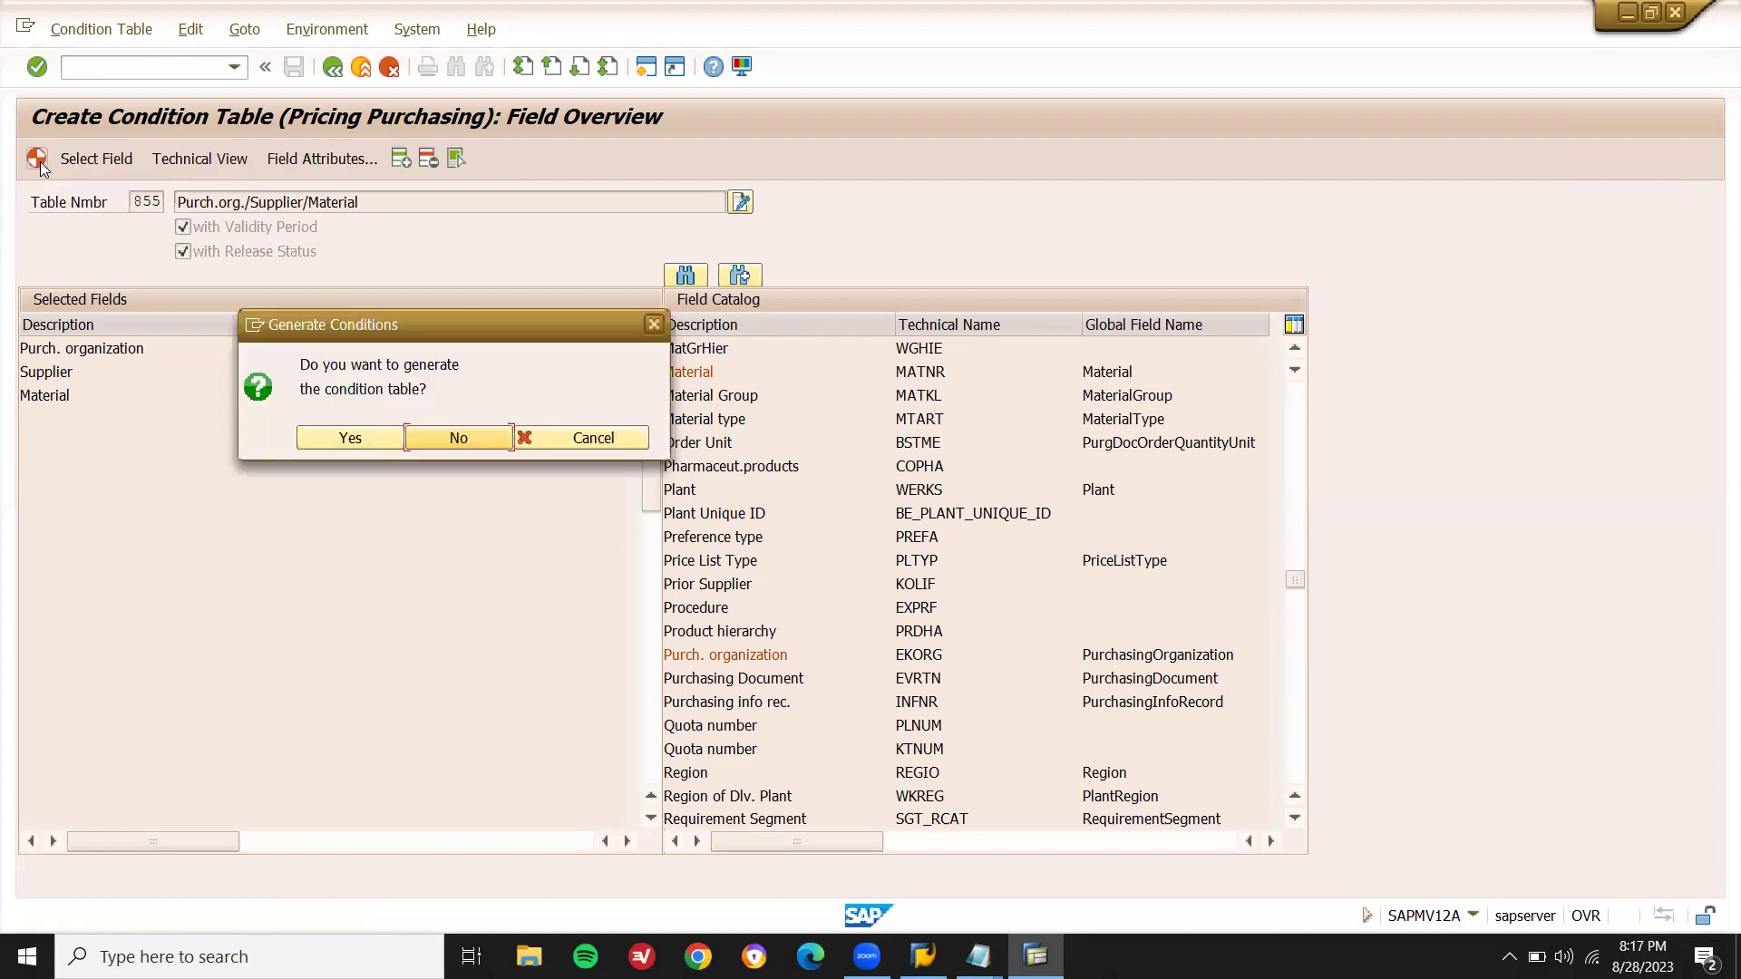
left_click(337, 439)
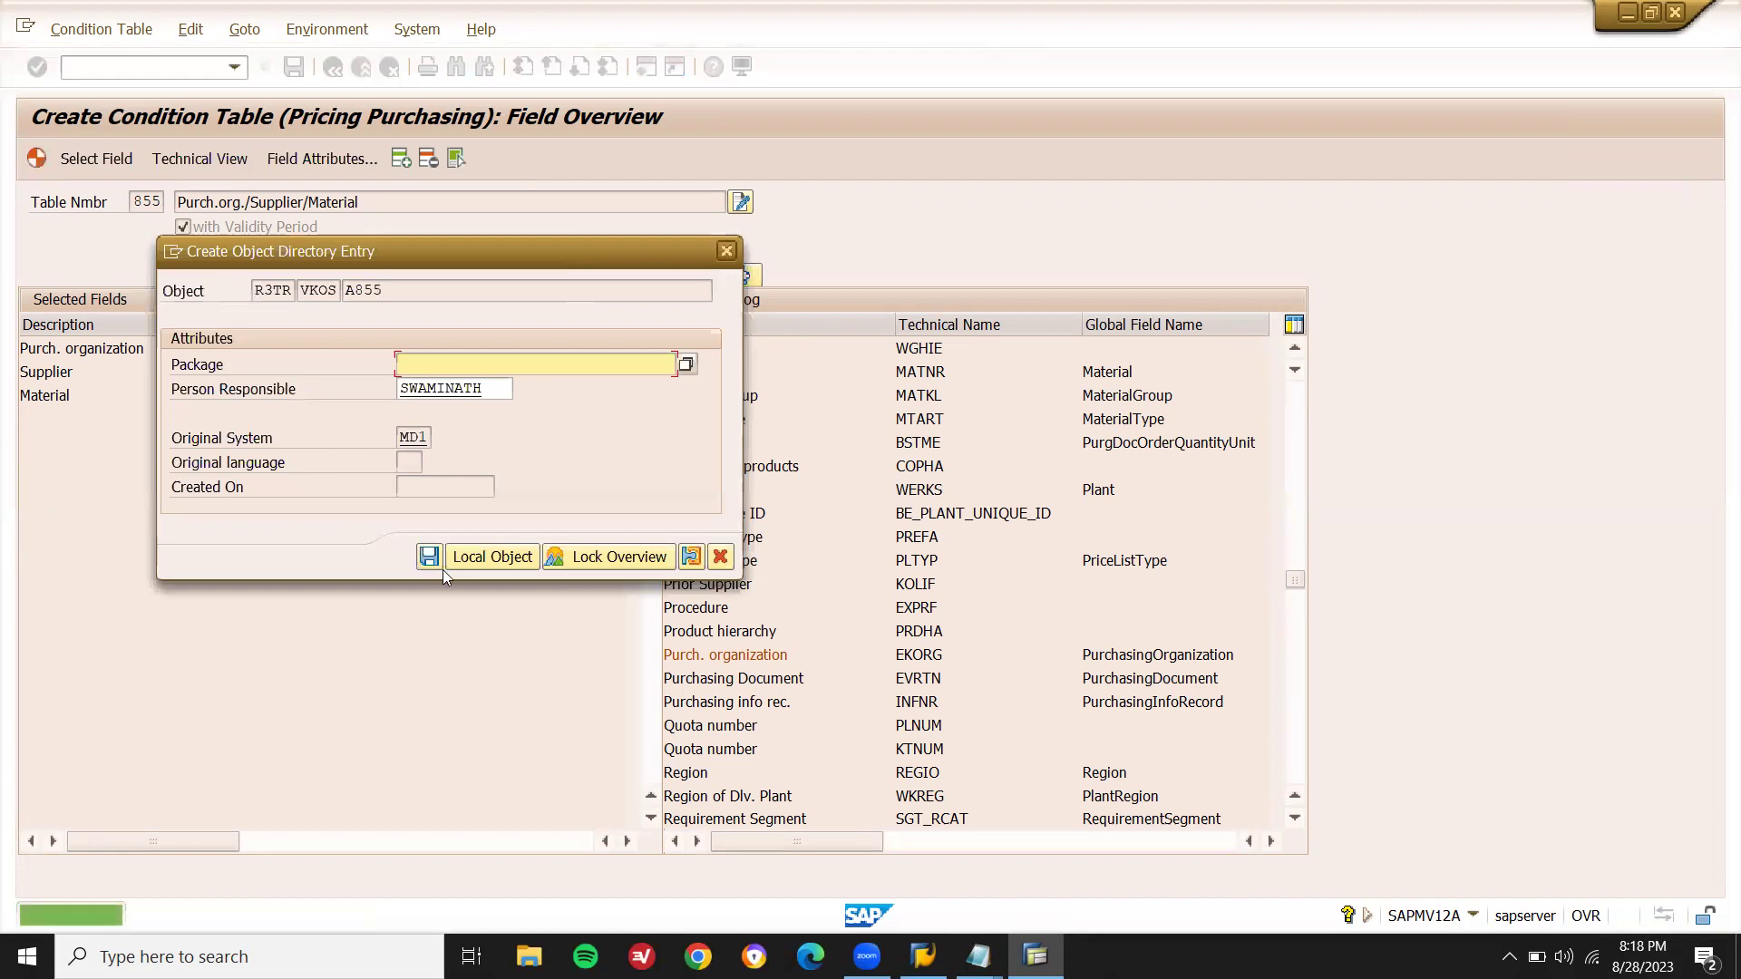
left_click(486, 557)
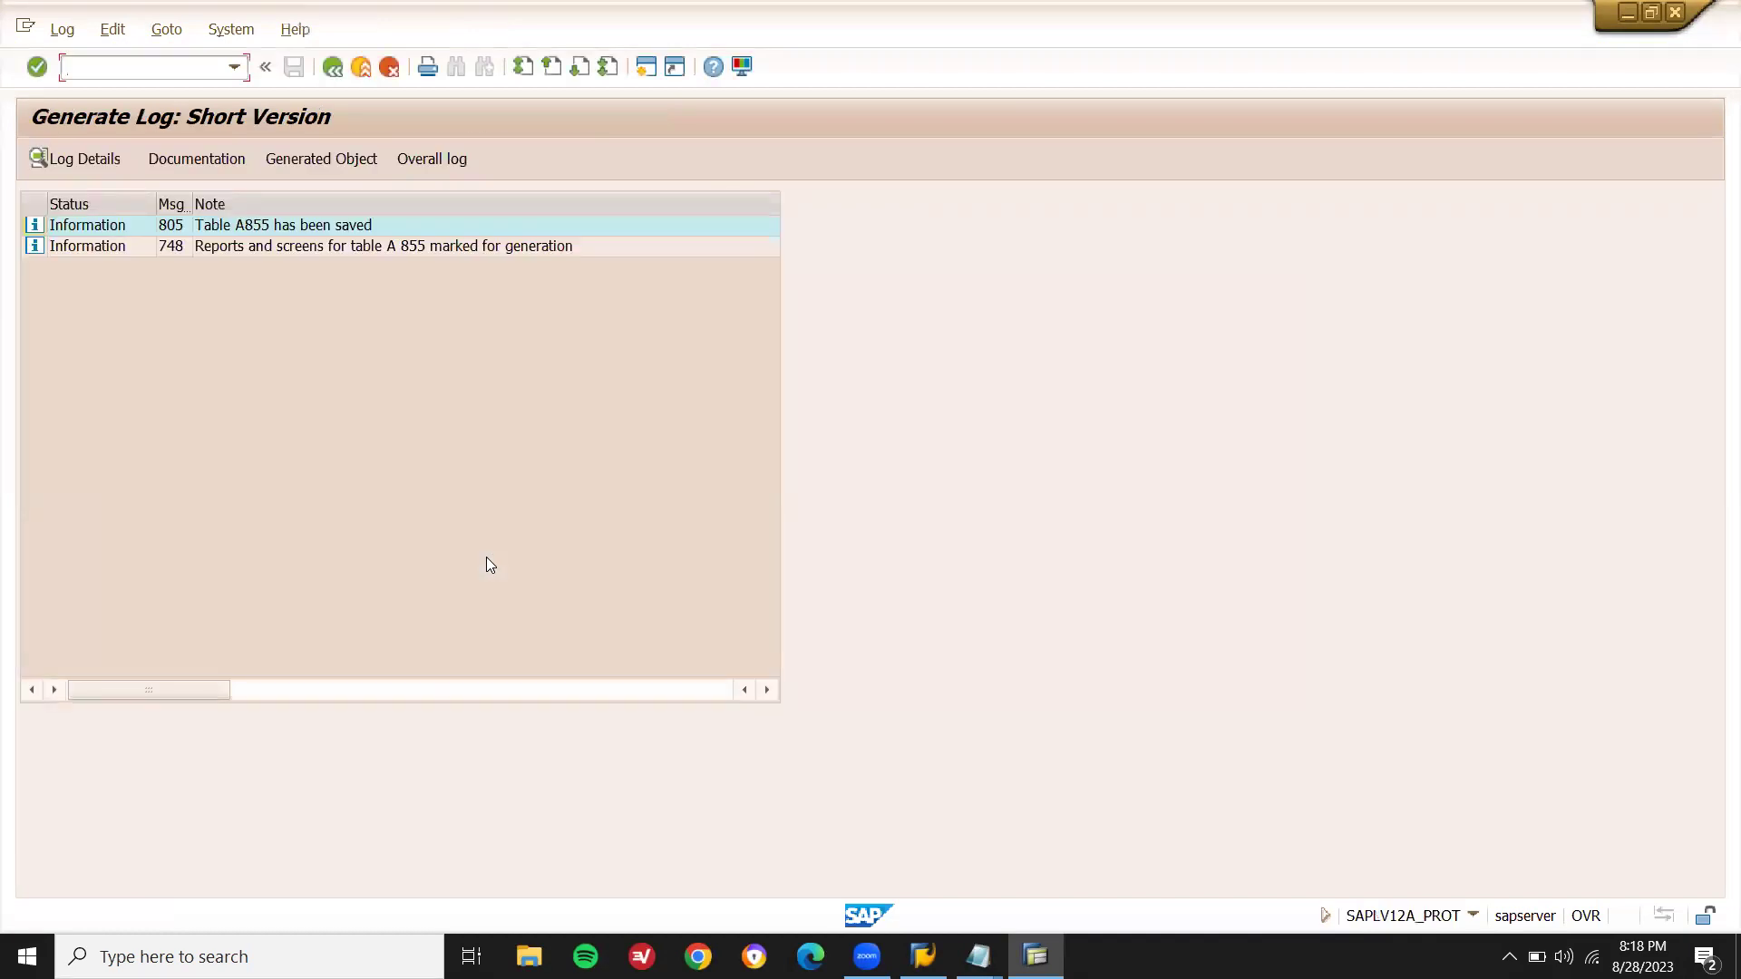
left_click(266, 233)
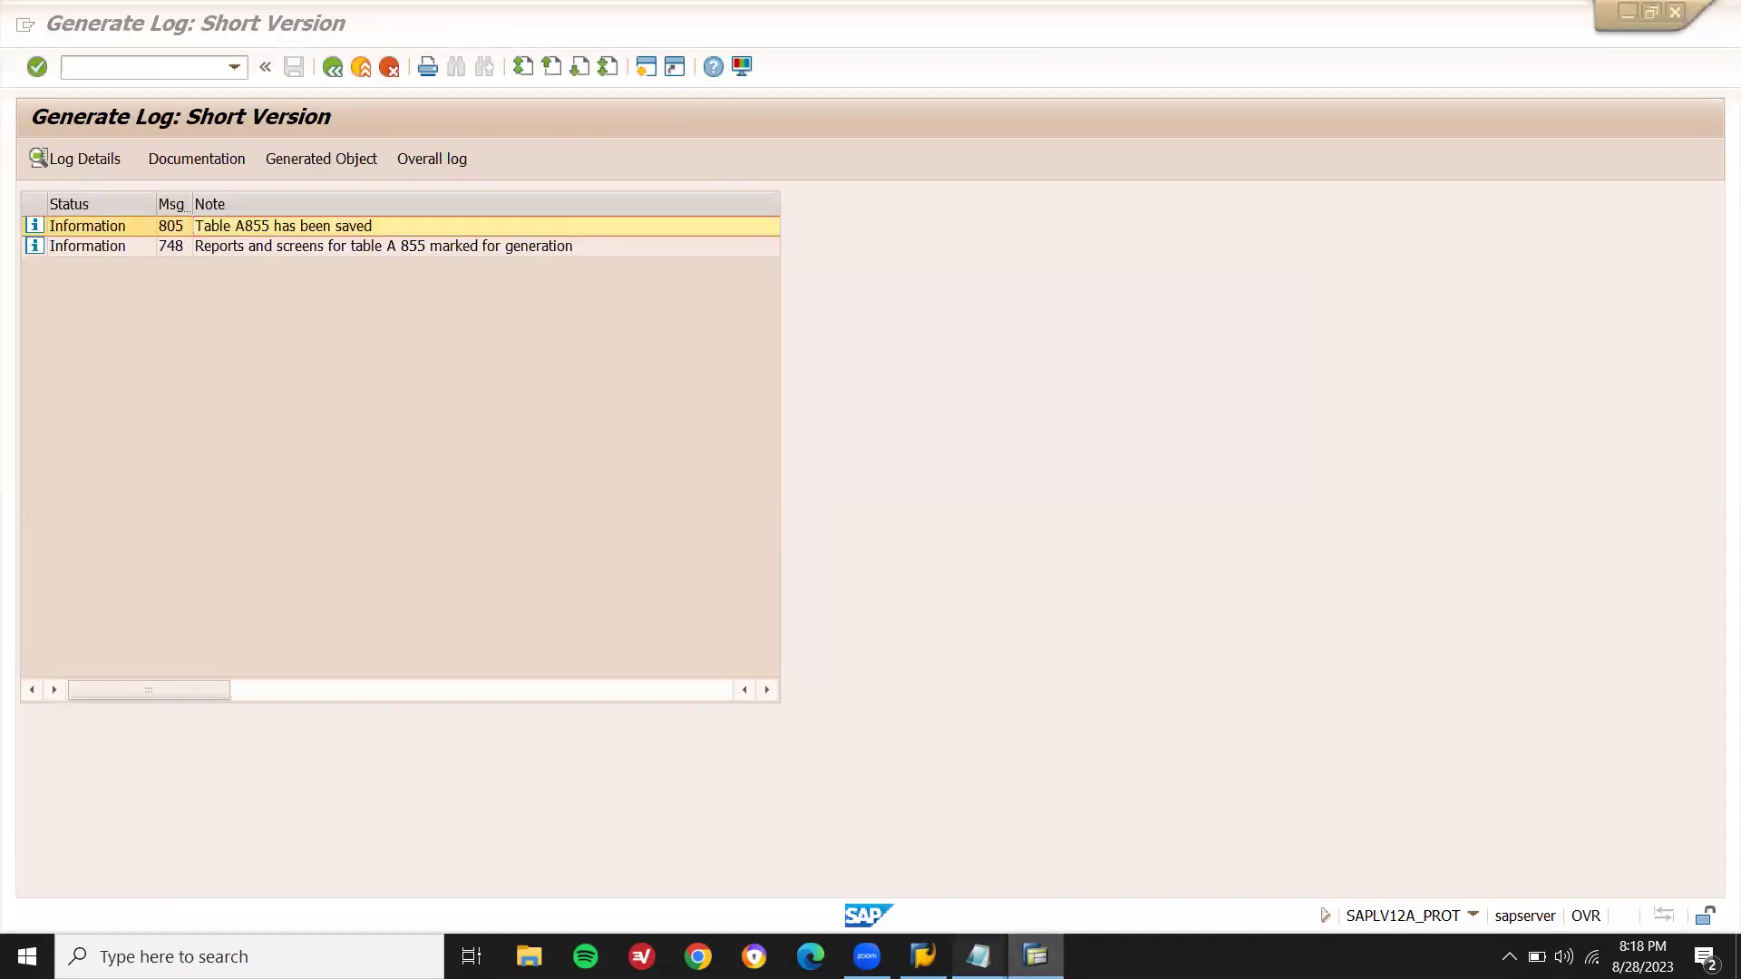
- Change the note's condition table entry to 855 and go back to the condition table activities
mouse_move(980, 947)
left_click(881, 867)
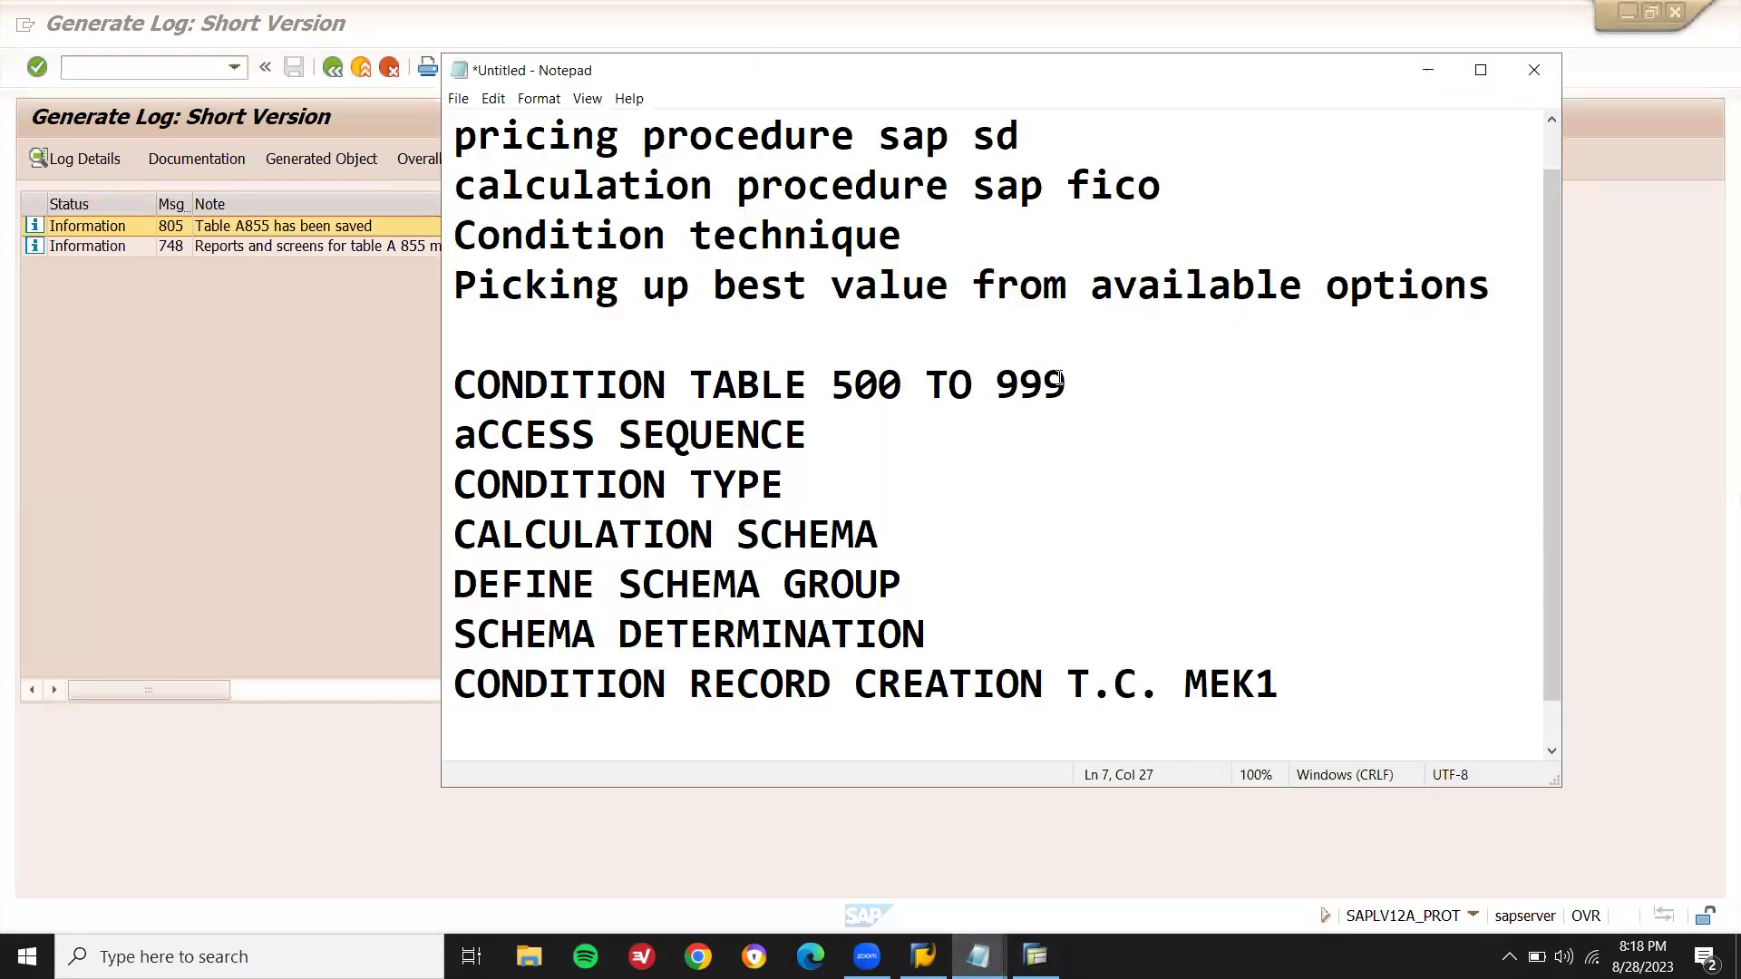
key("BackSpace")
key("BackSpace")
key("BackSpace")
key("BackSpace")
key("BackSpace")
key("BackSpace")
key("BackSpace")
key("BackSpace")
key("BackSpace")
key("BackSpace")
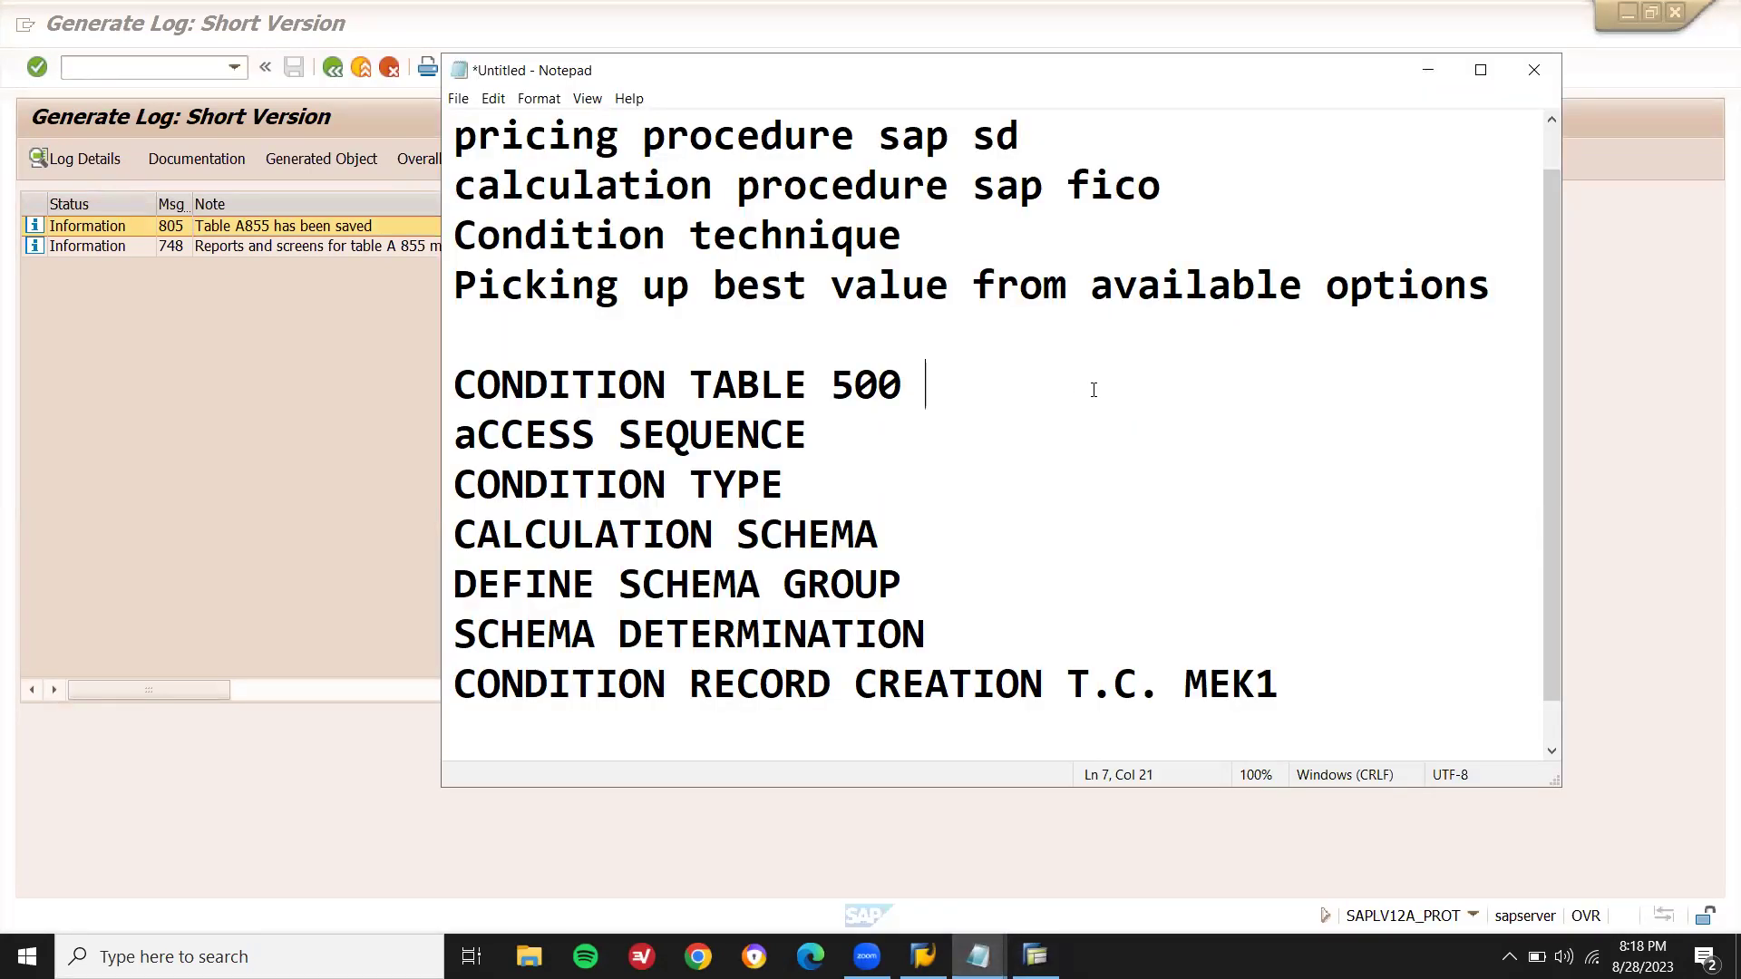
type("855")
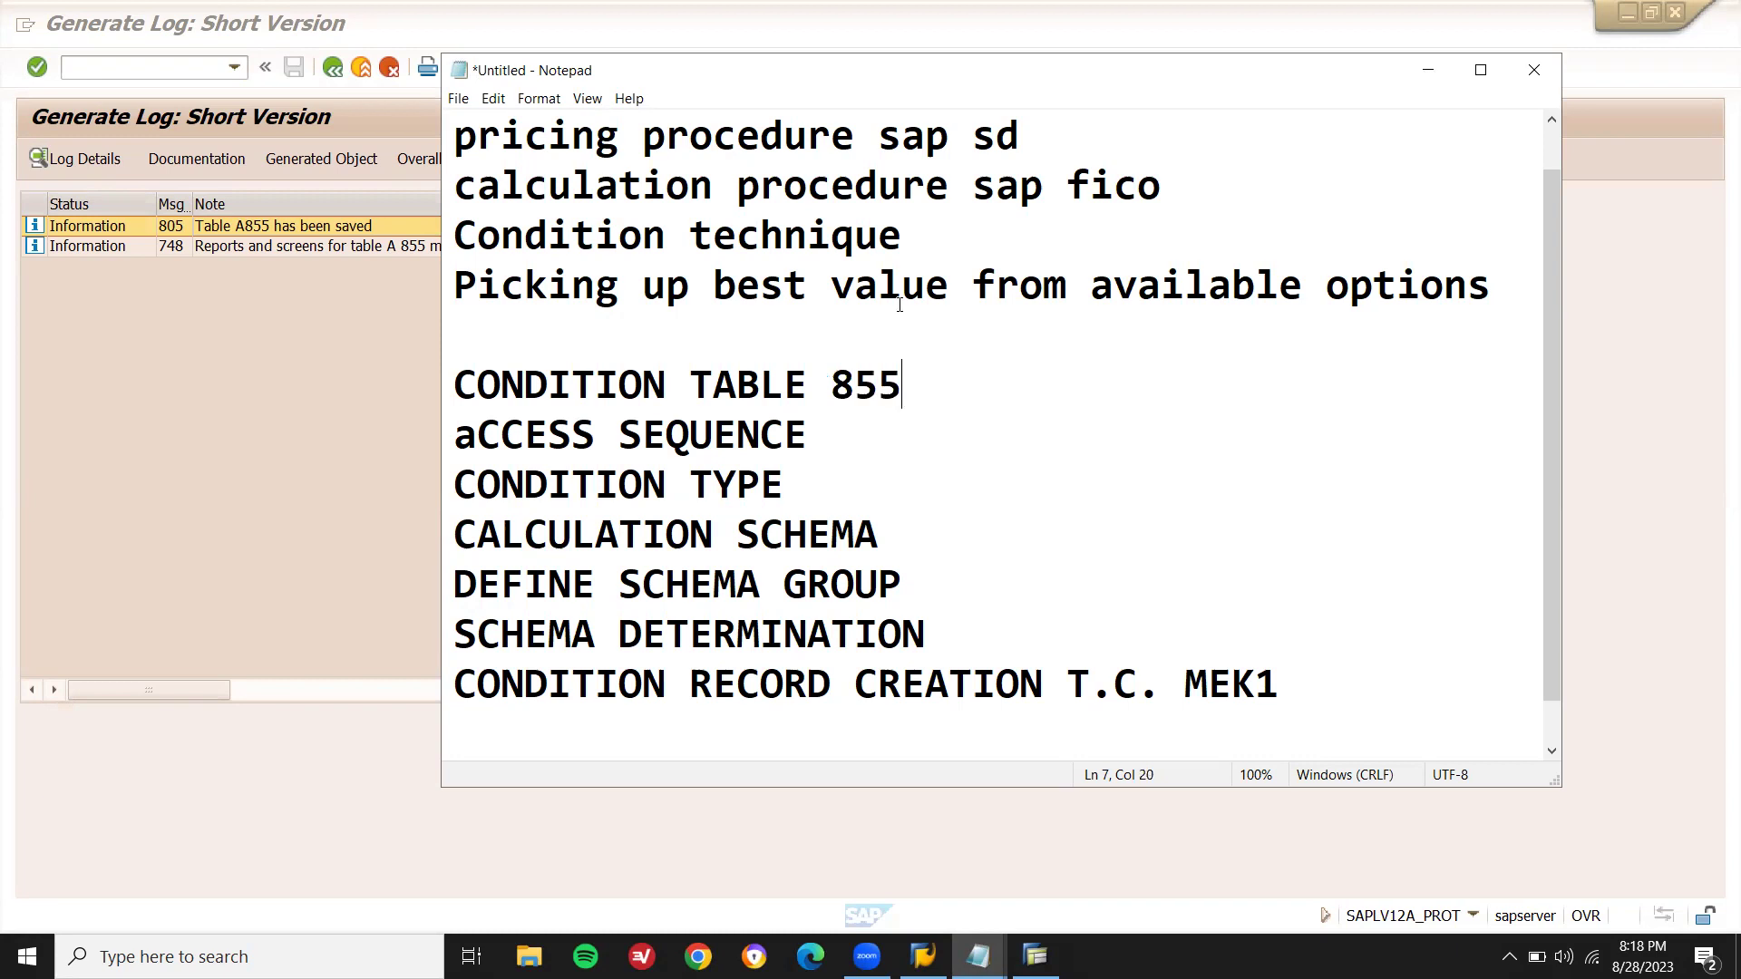
left_click(306, 424)
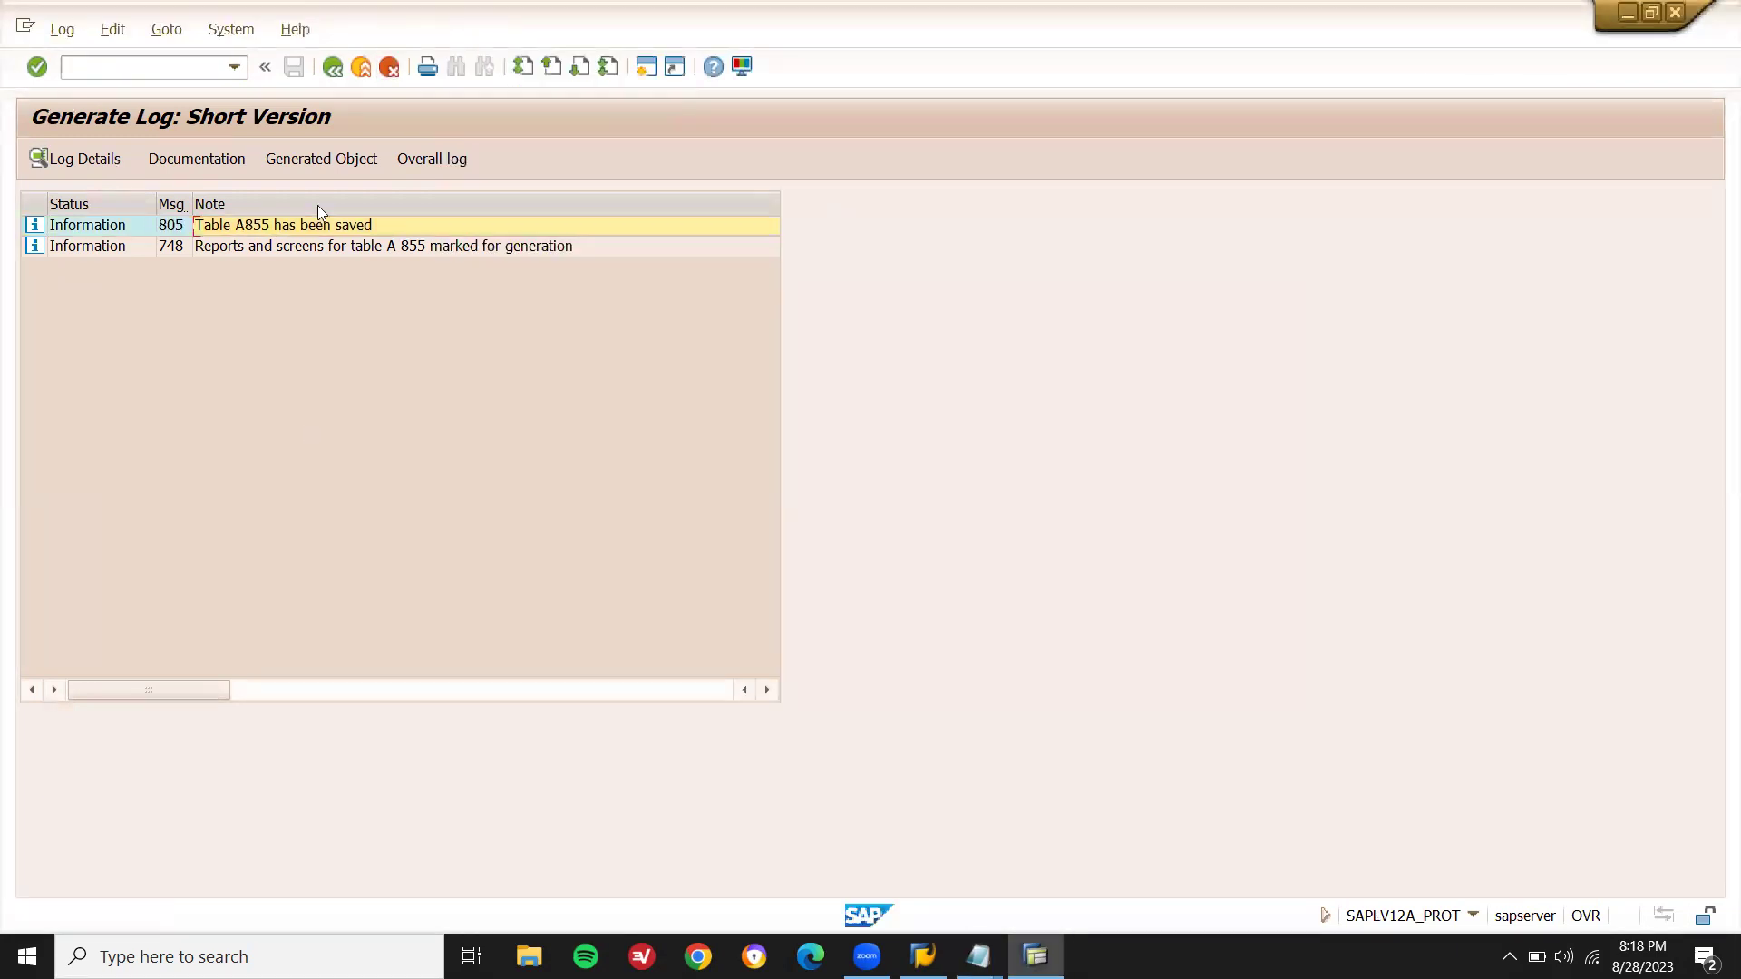
key("F3")
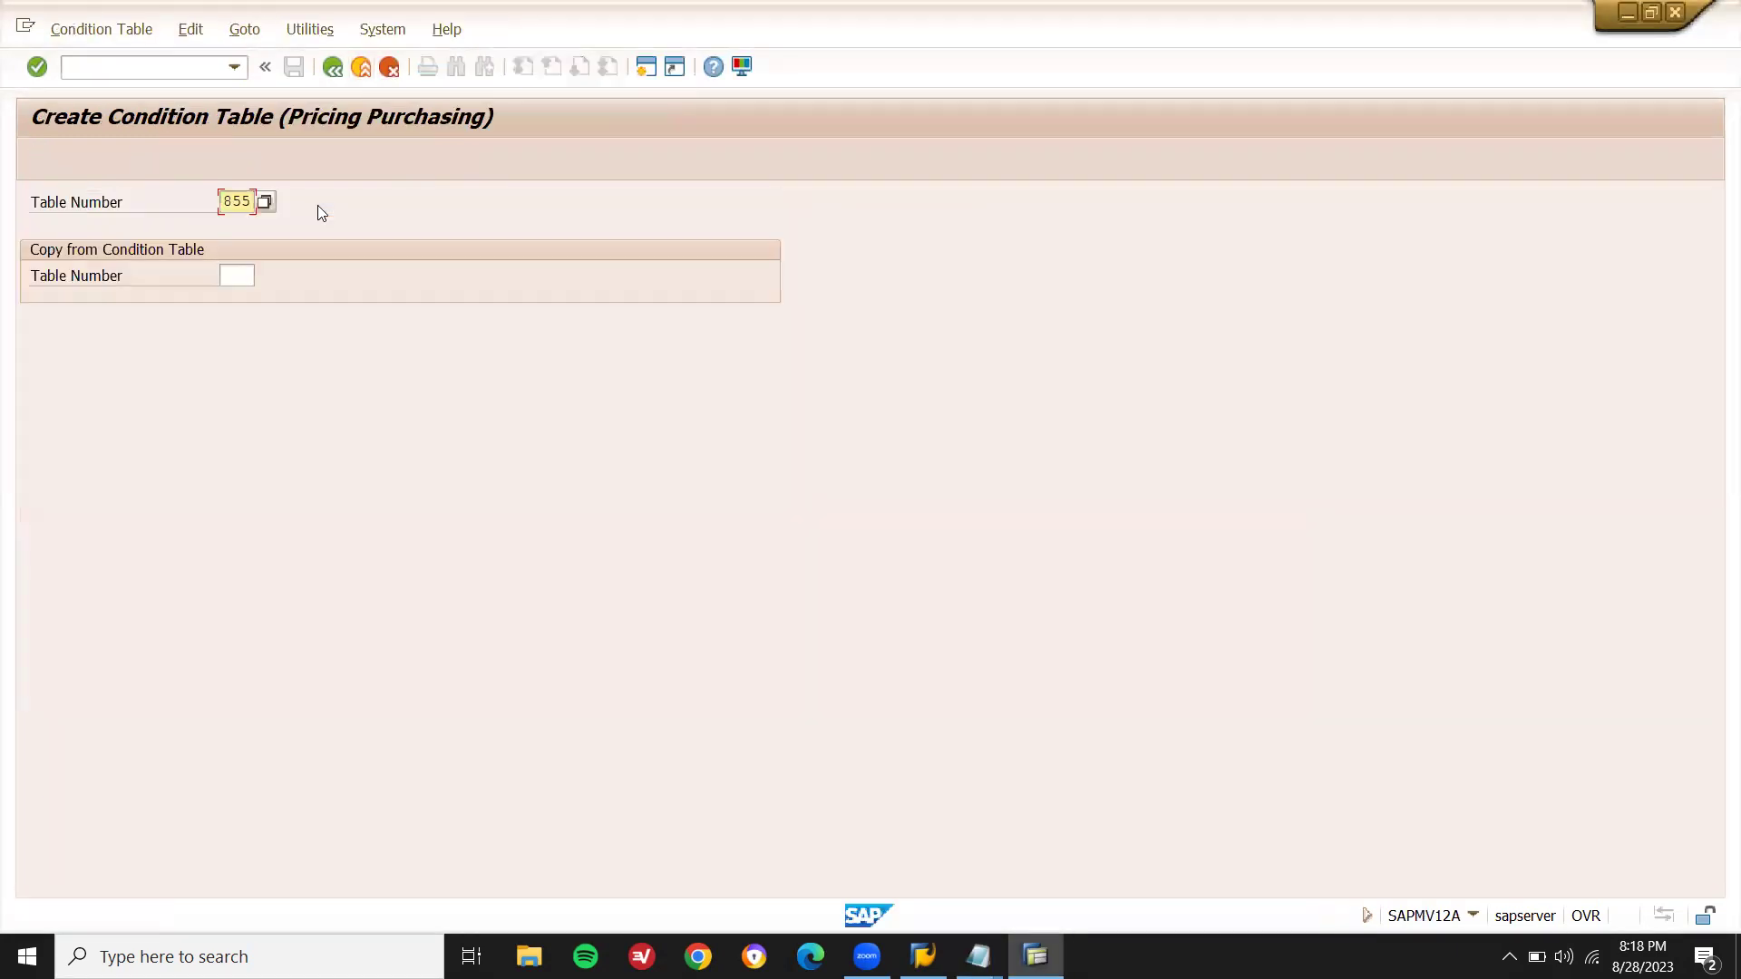
key("F3")
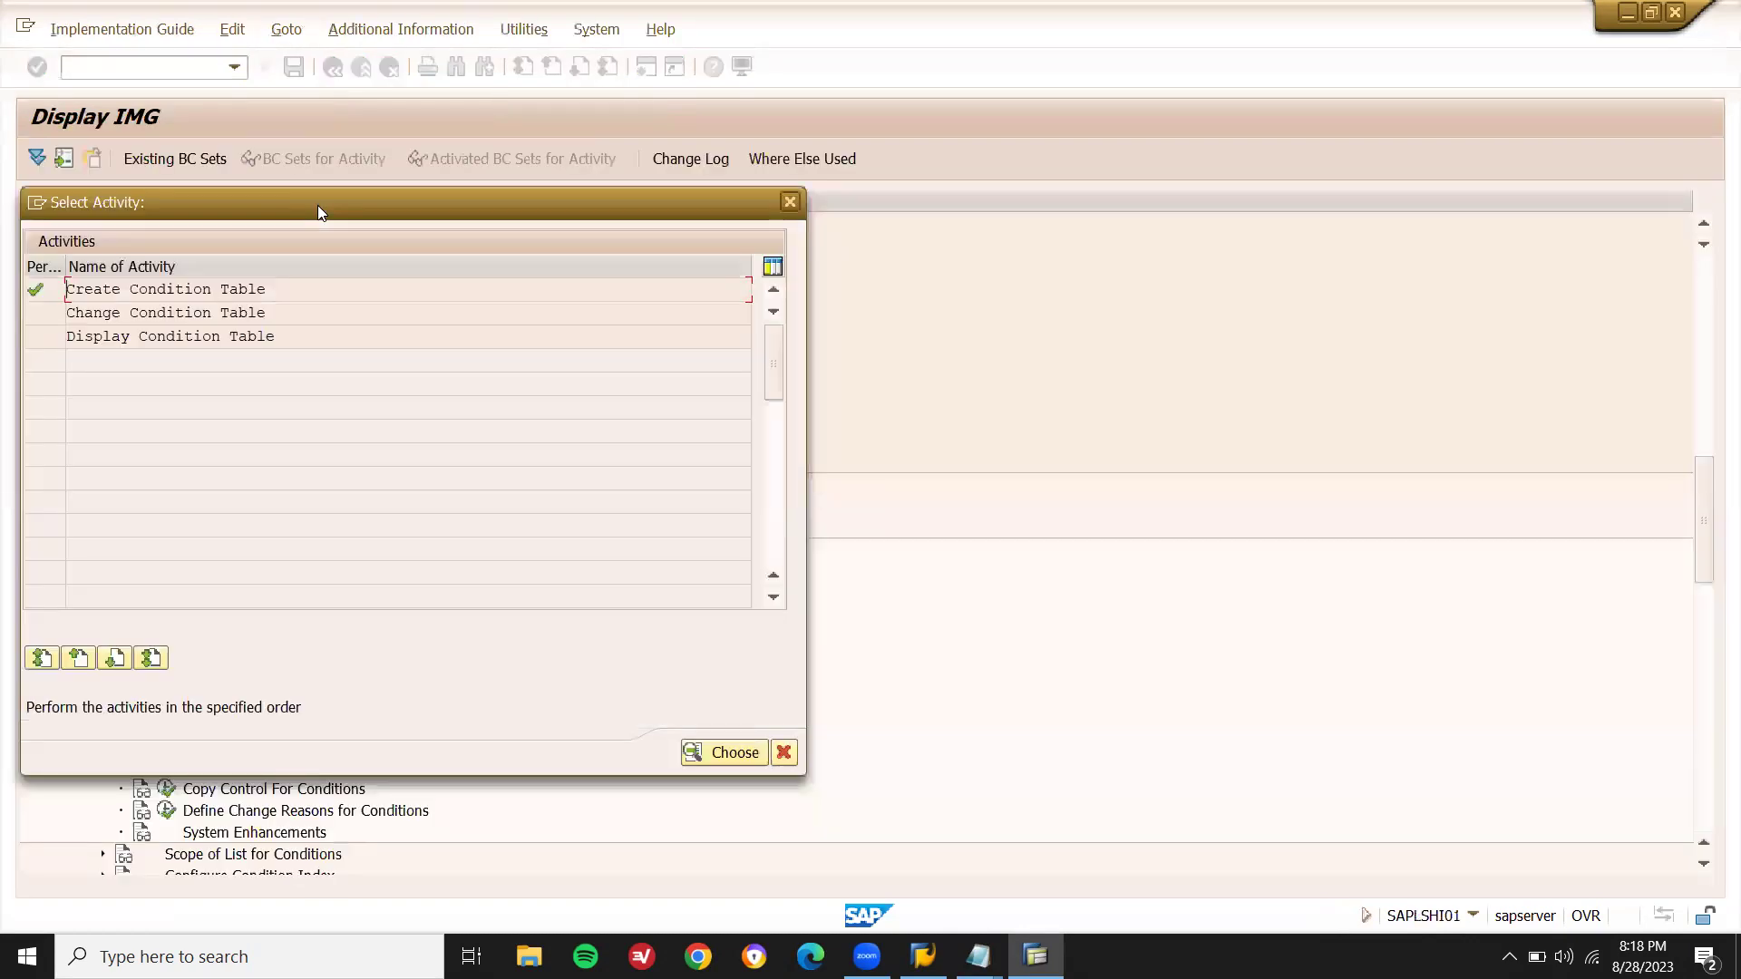
- Run Define Access Sequences, accept the cross-client notice, and begin a new entry
key("Escape")
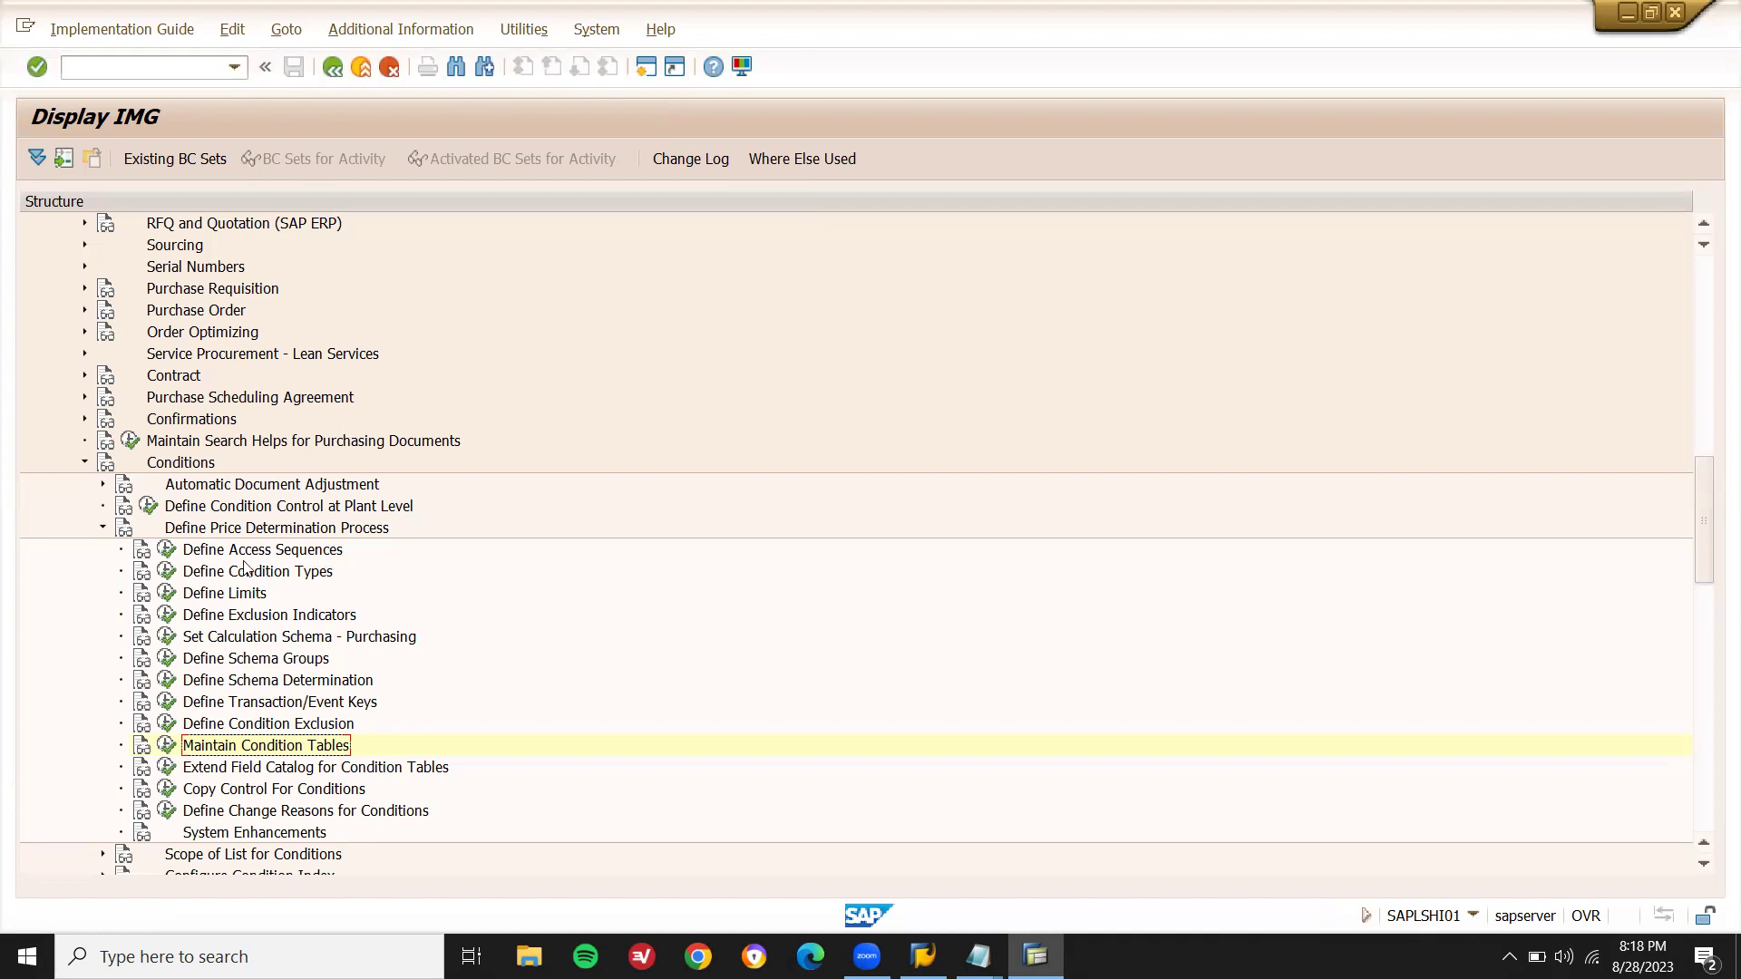
left_click(164, 552)
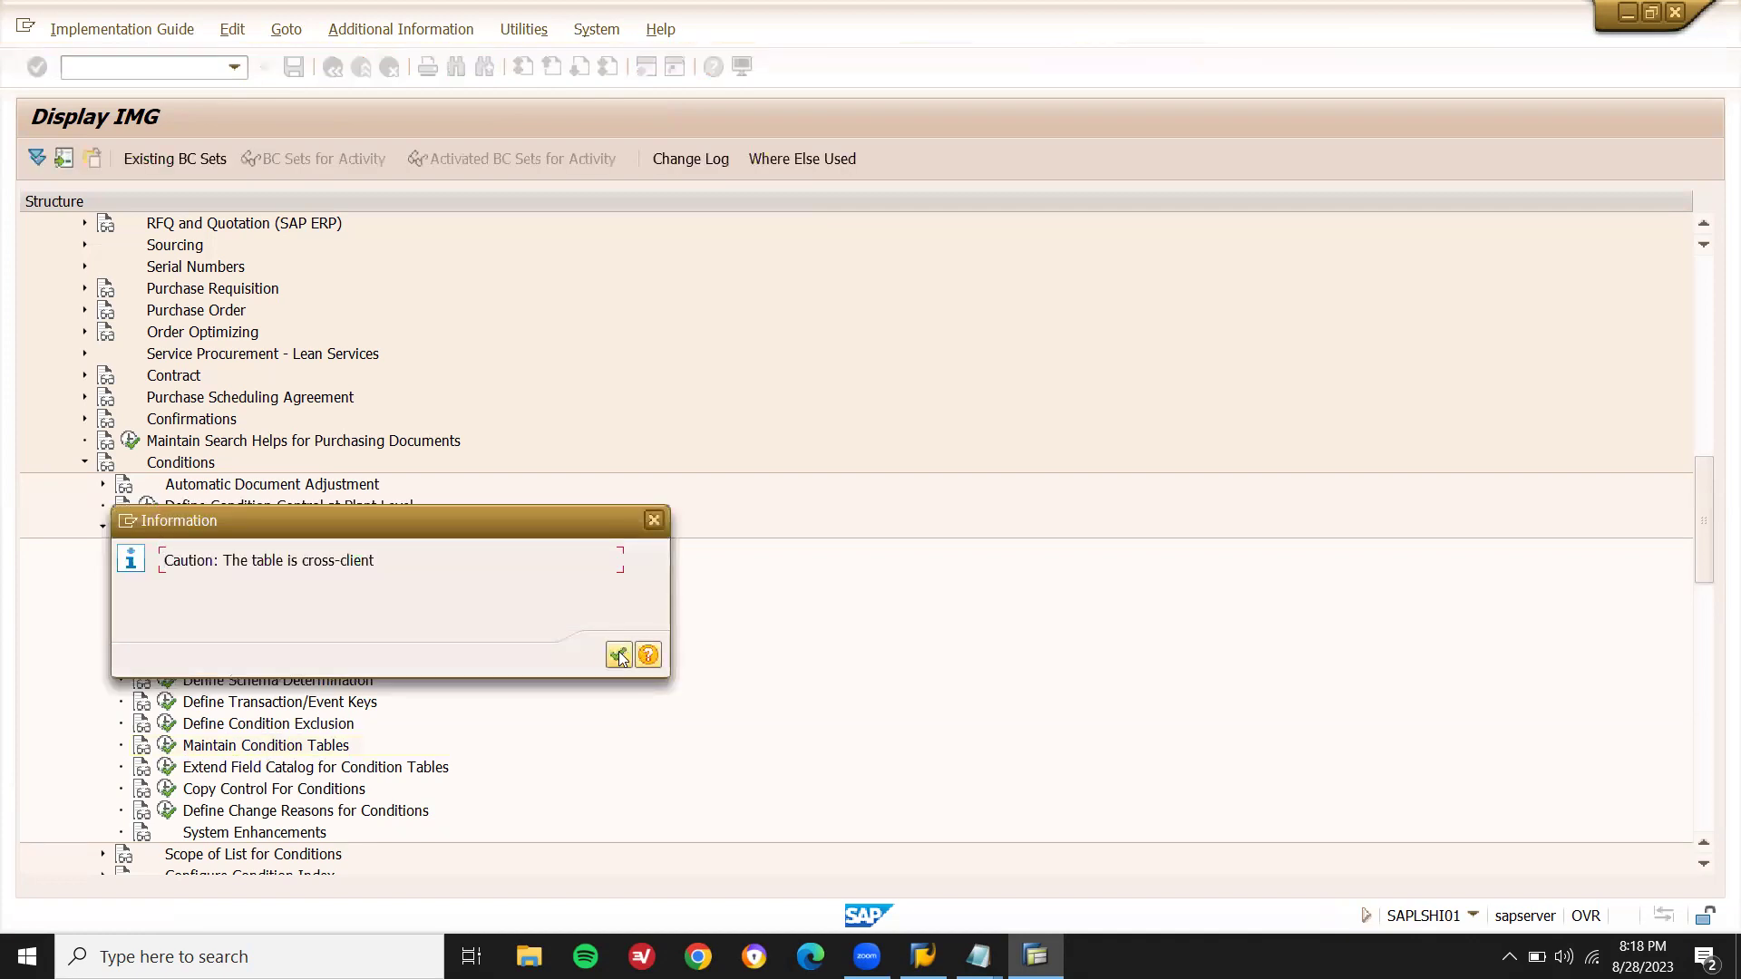
left_click(618, 652)
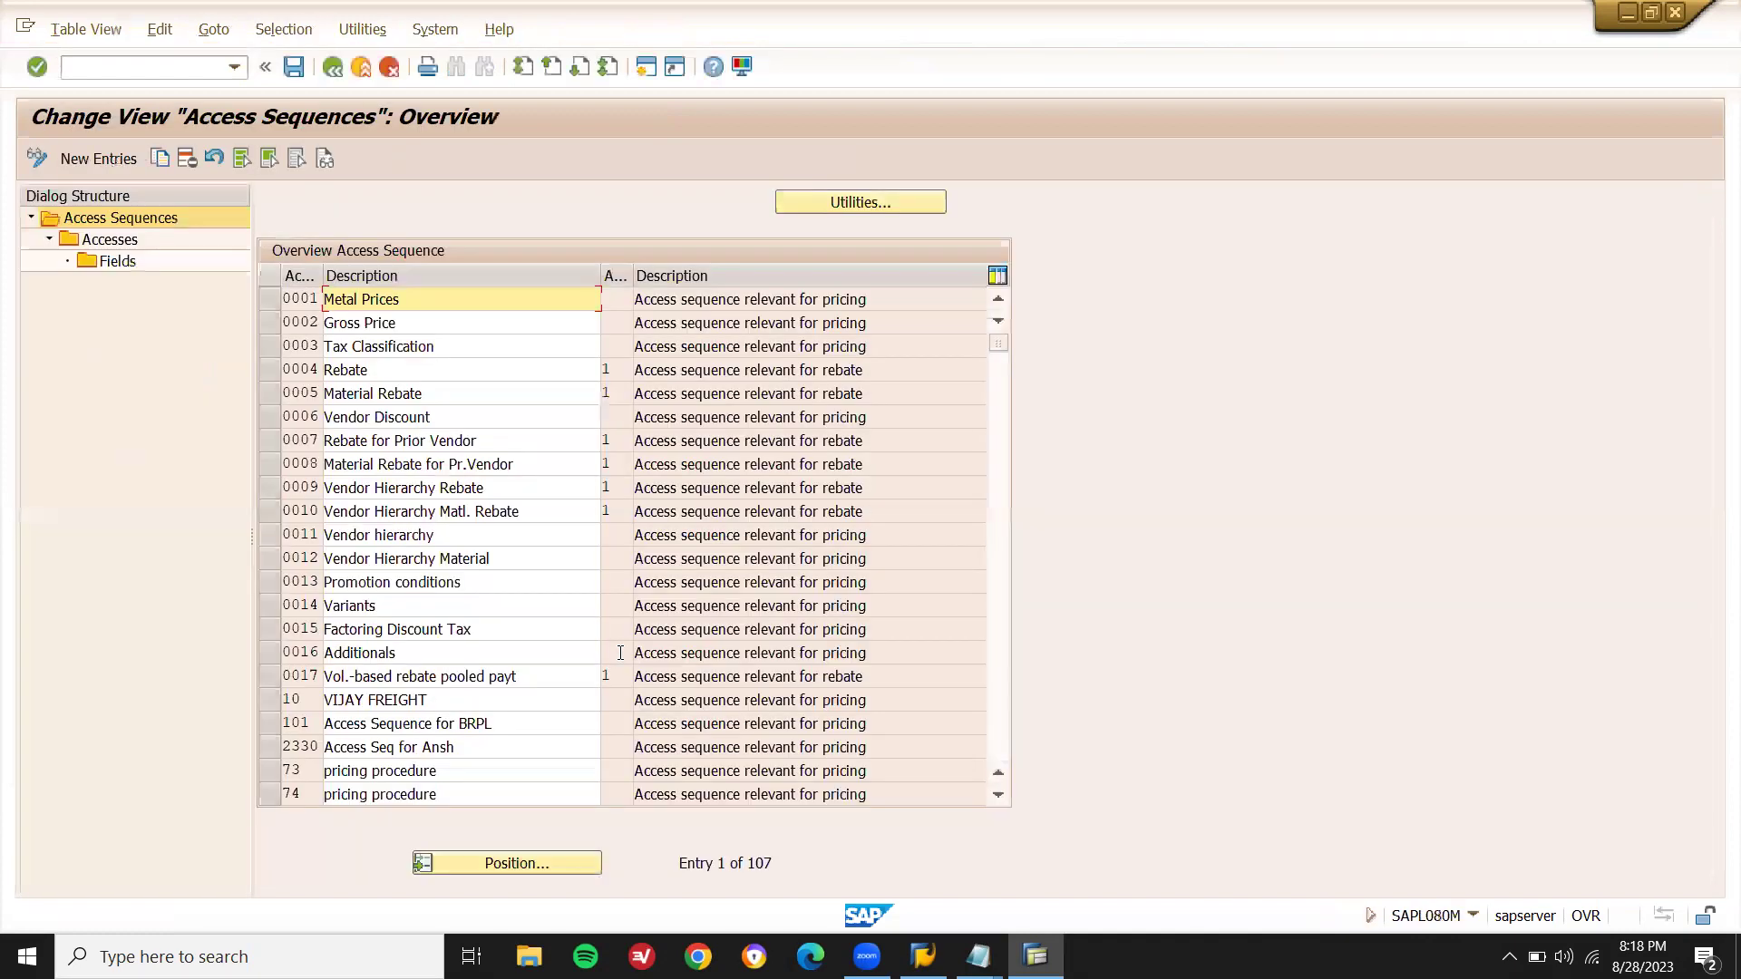
left_click(105, 155)
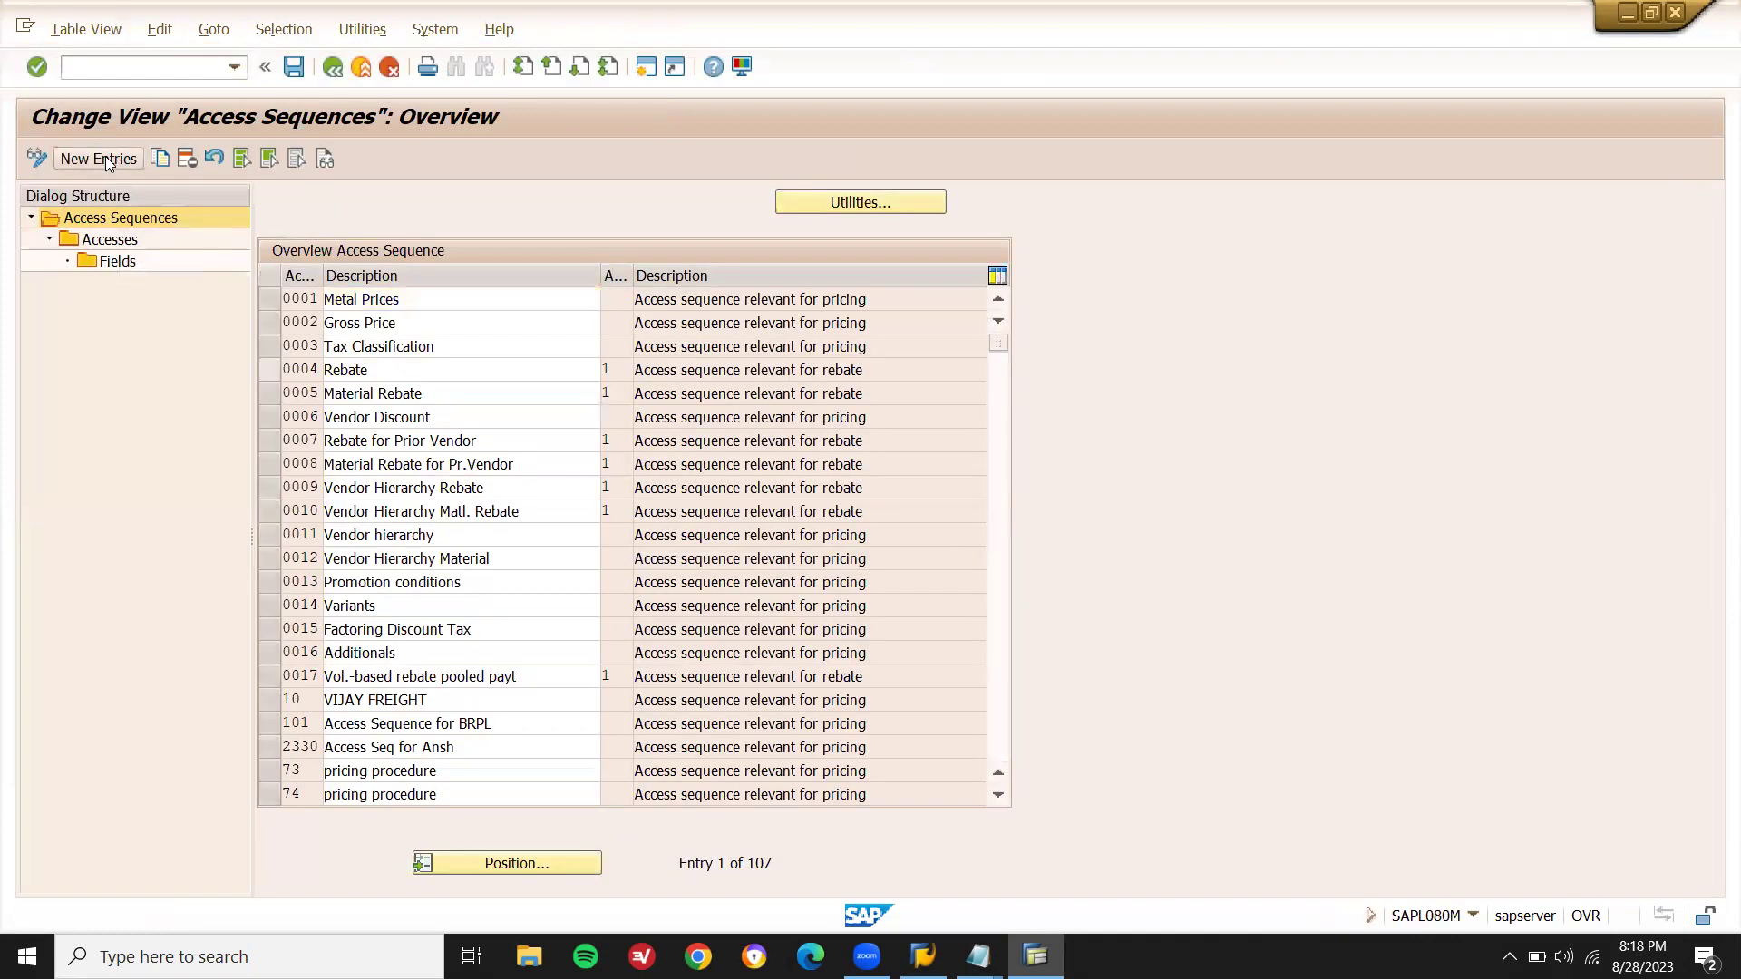
- Create access sequence A855 described as ACCESS SEQ 855, accepting the namespace warning
key("alt+Tab")
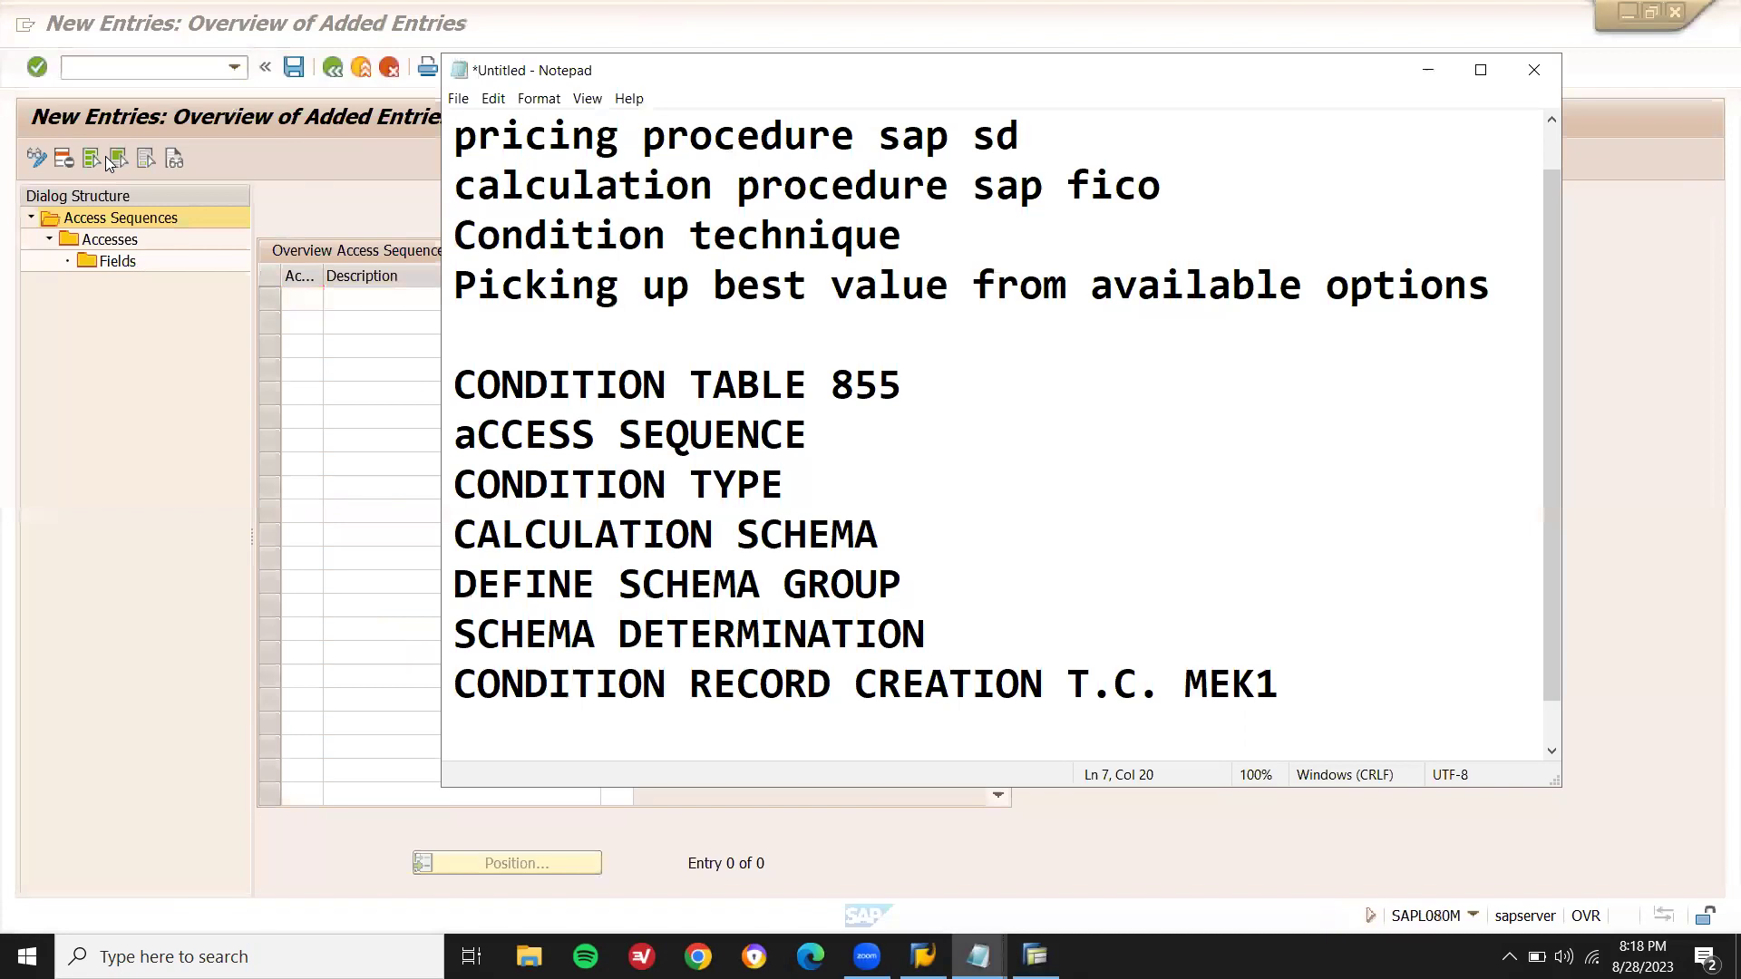
type("A855")
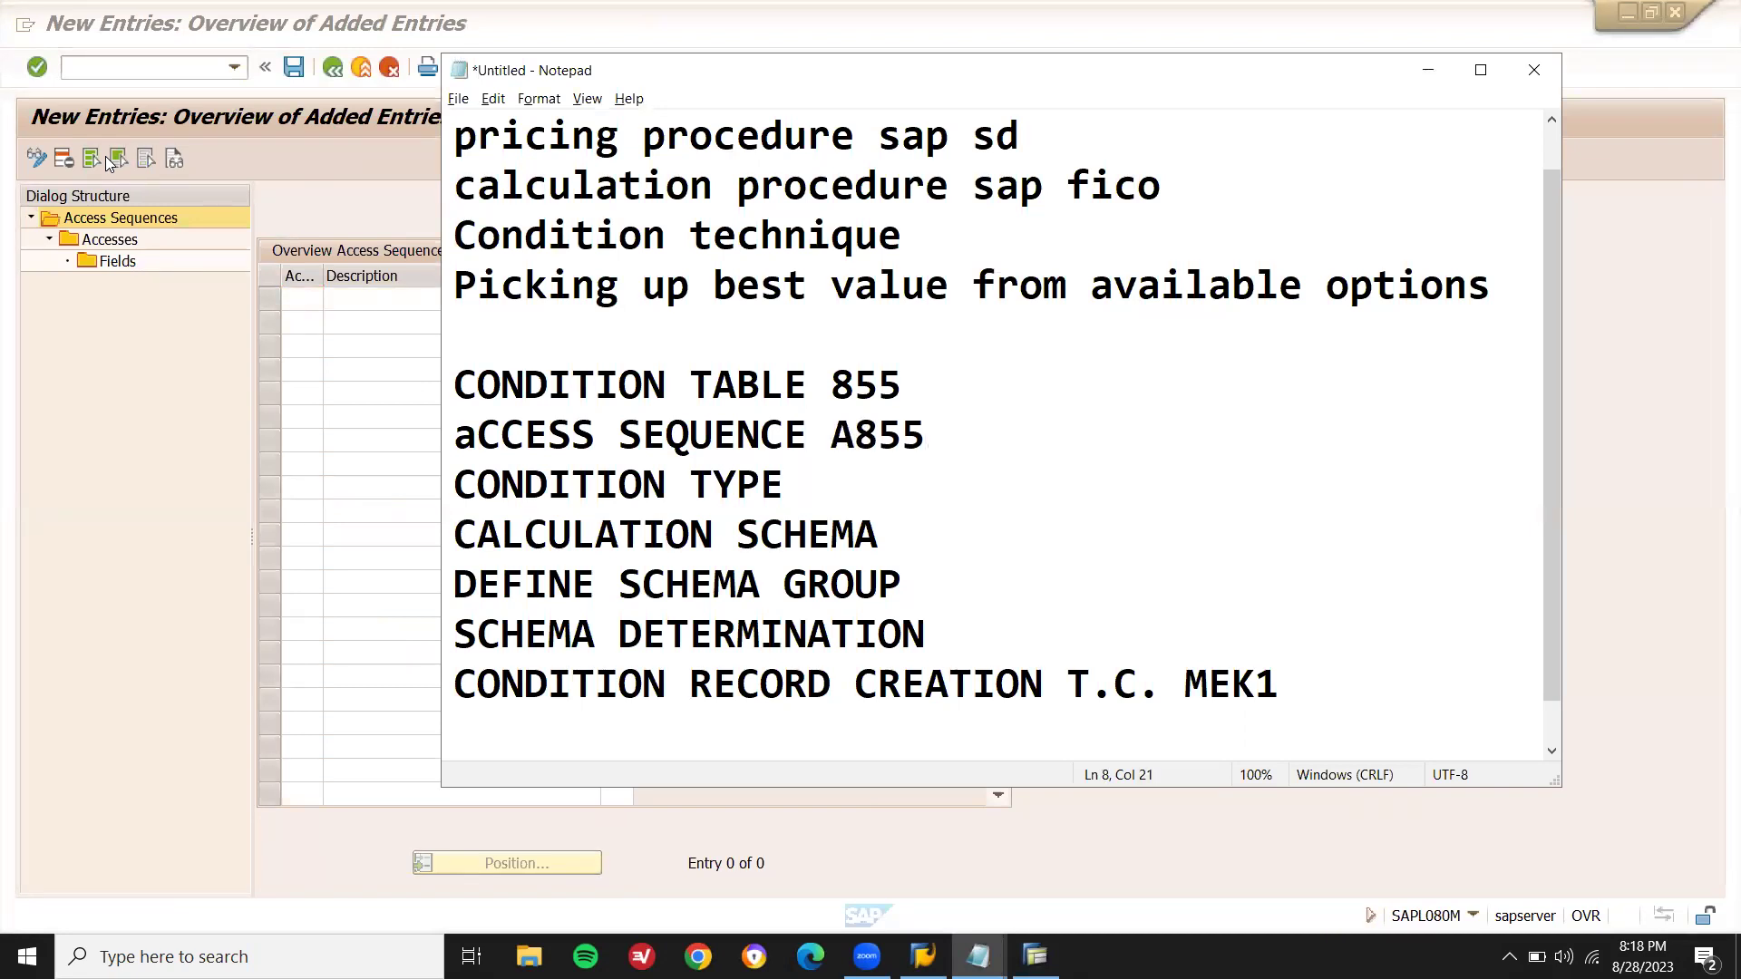
key("alt+Tab")
type("A855")
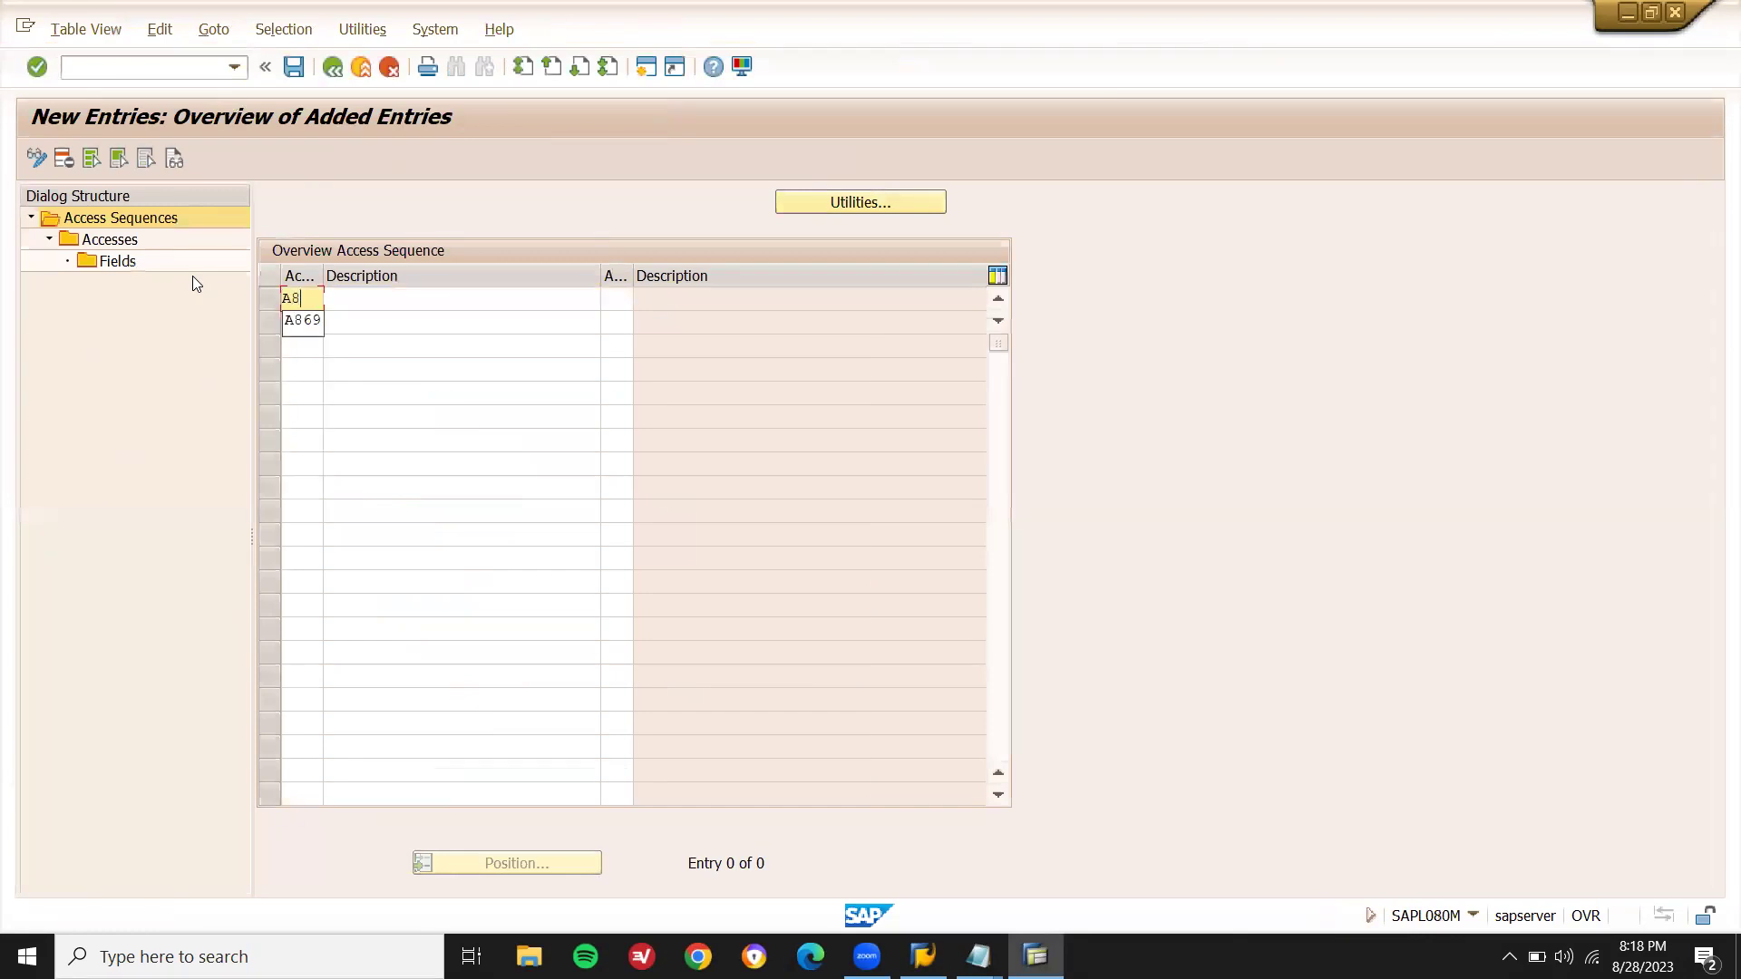
key("Tab")
type("ACCESS SEQ 657")
key("BackSpace")
key("BackSpace")
key("BackSpace")
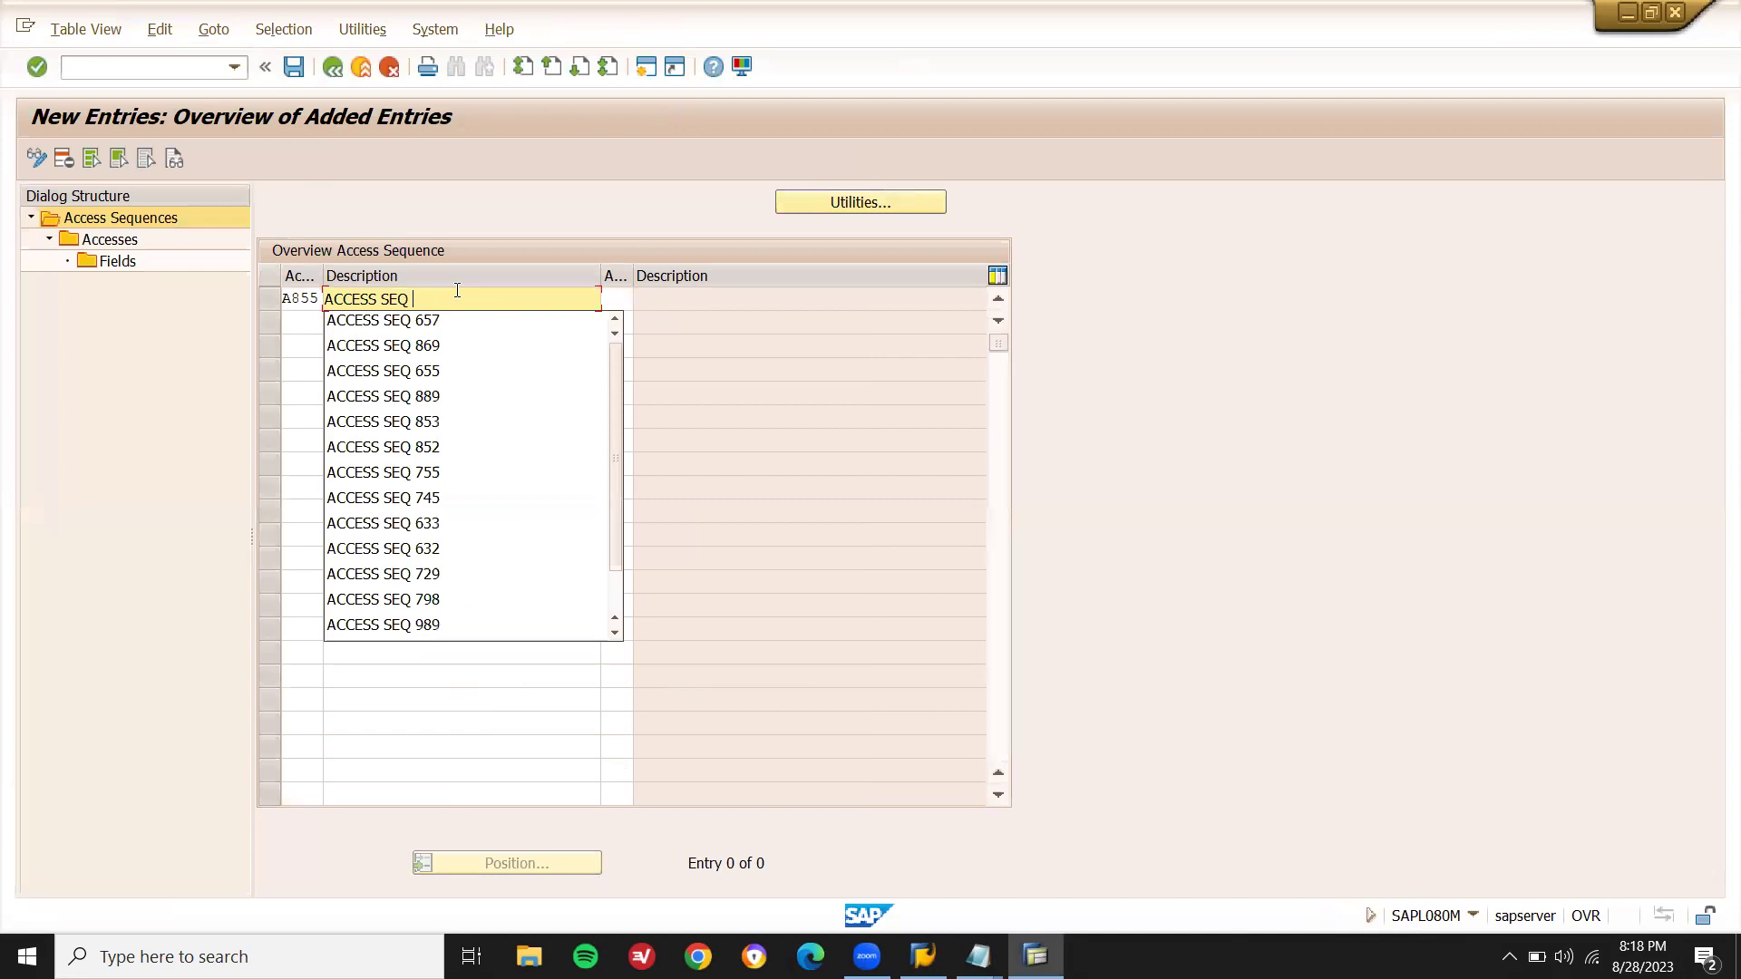
type("855")
key("Return")
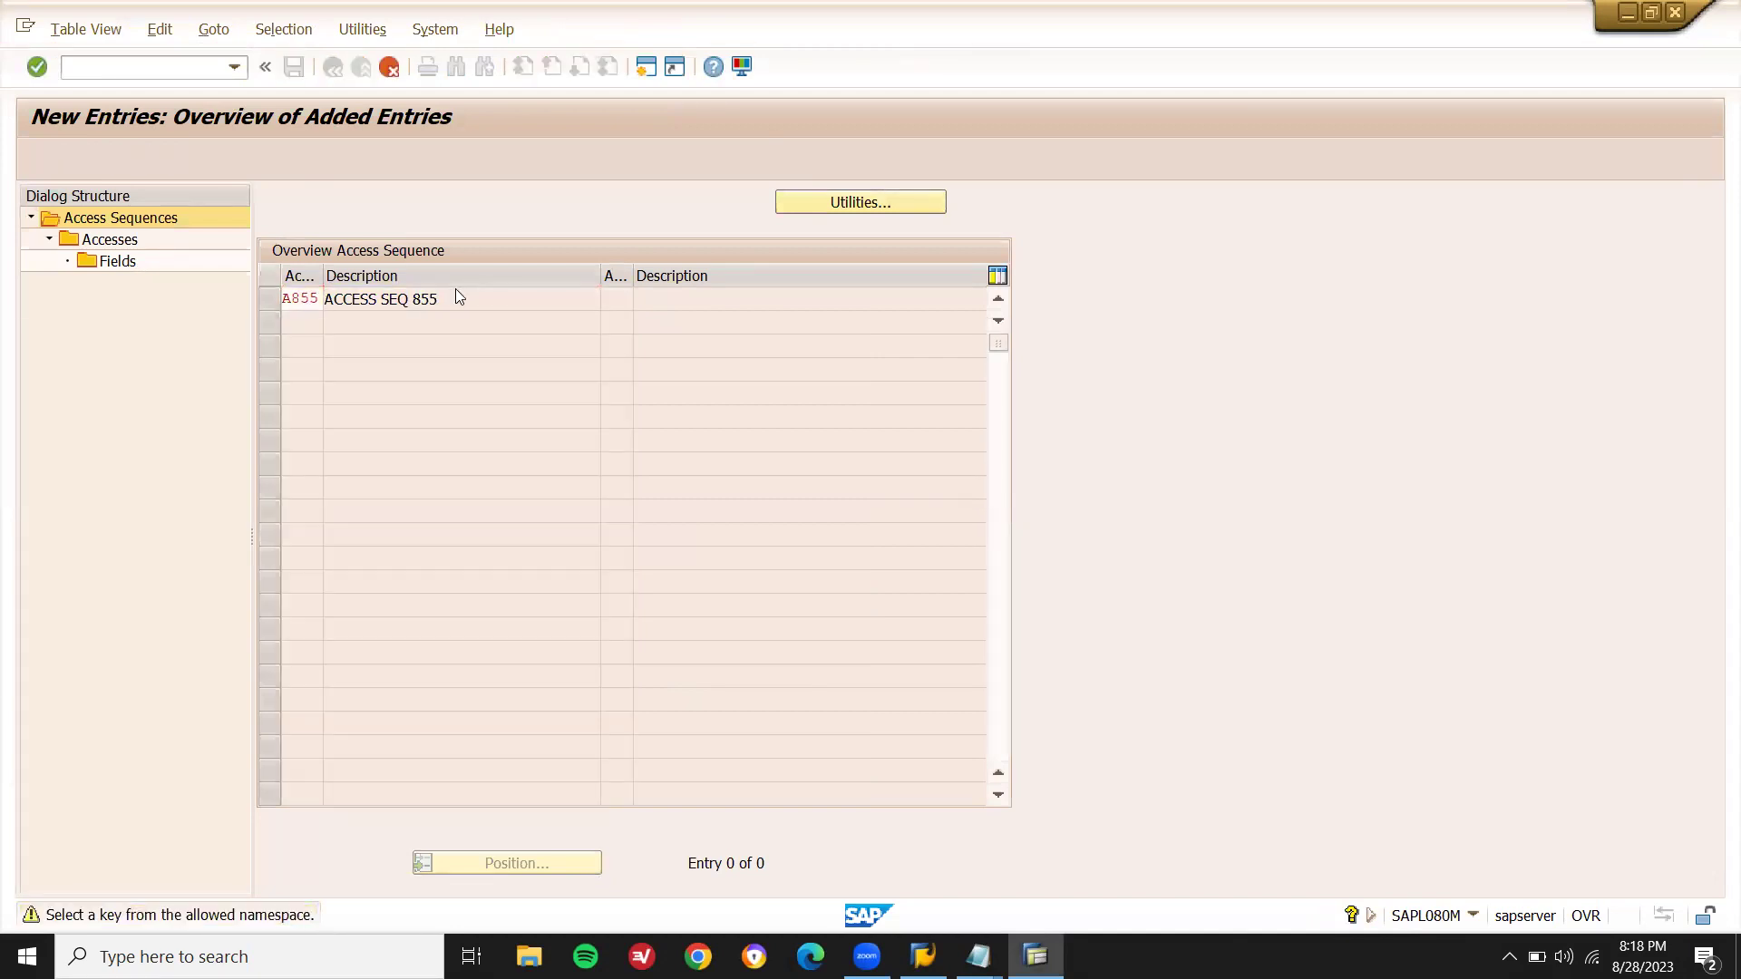
key("Return")
left_click(270, 299)
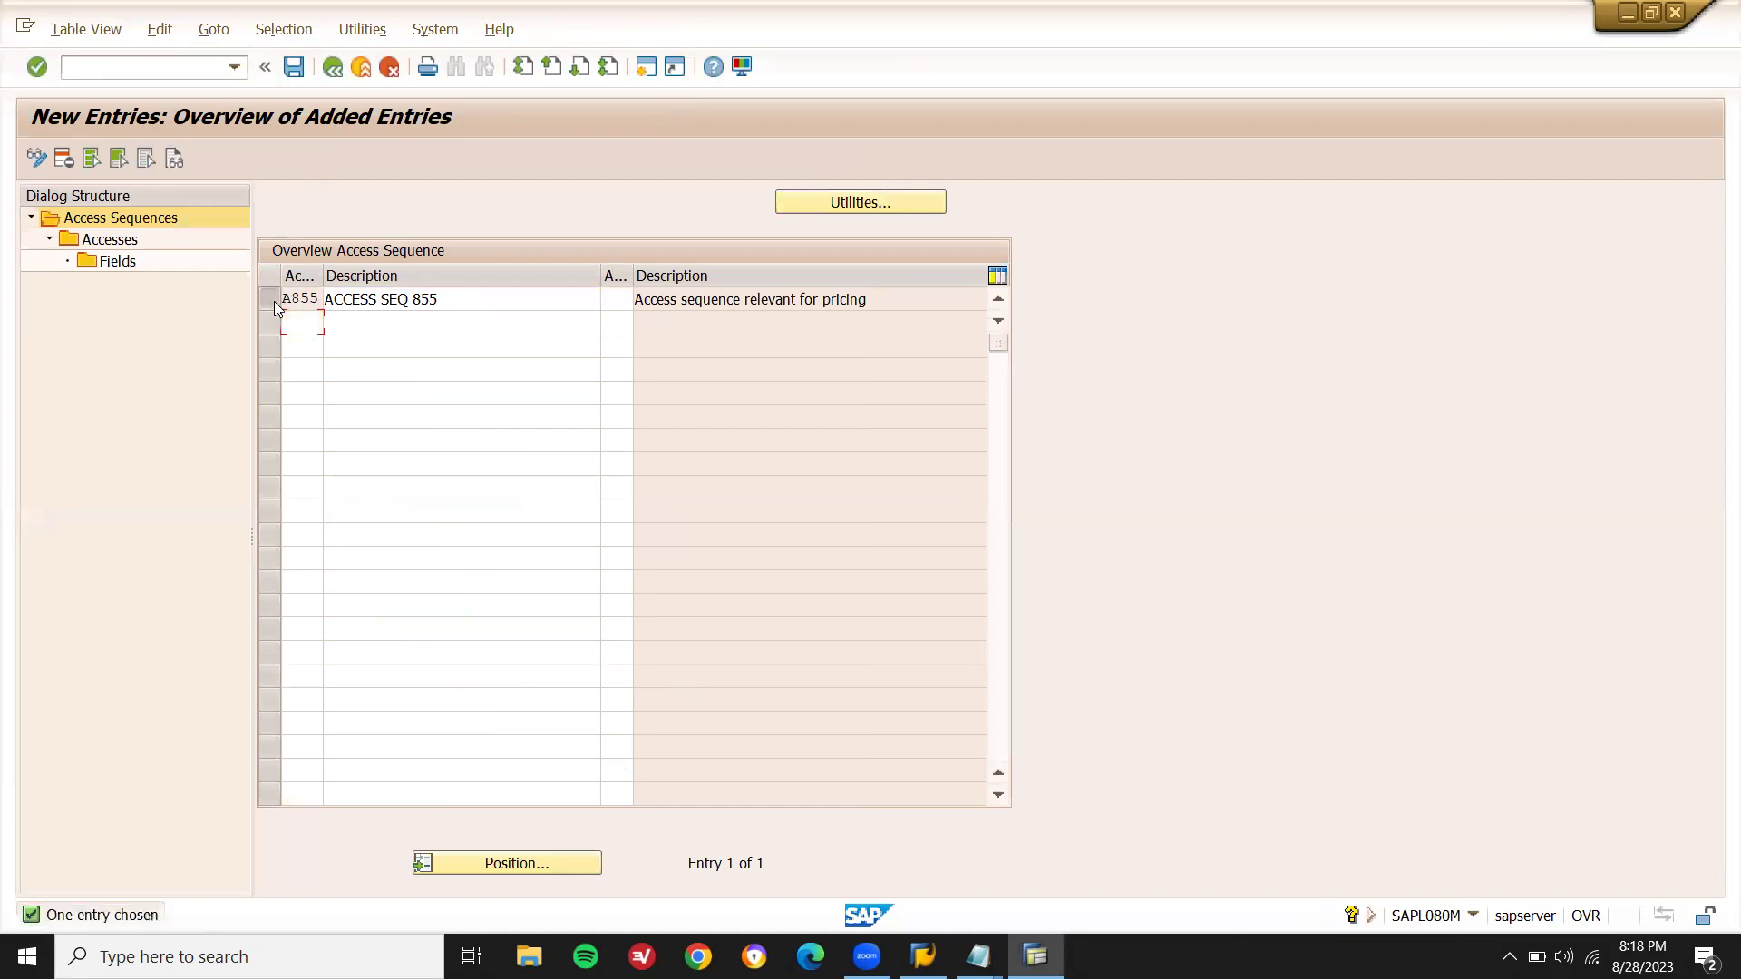
left_click(122, 244)
- Add access 1 using condition table 855 to A855 and open its fields
double_click(123, 245)
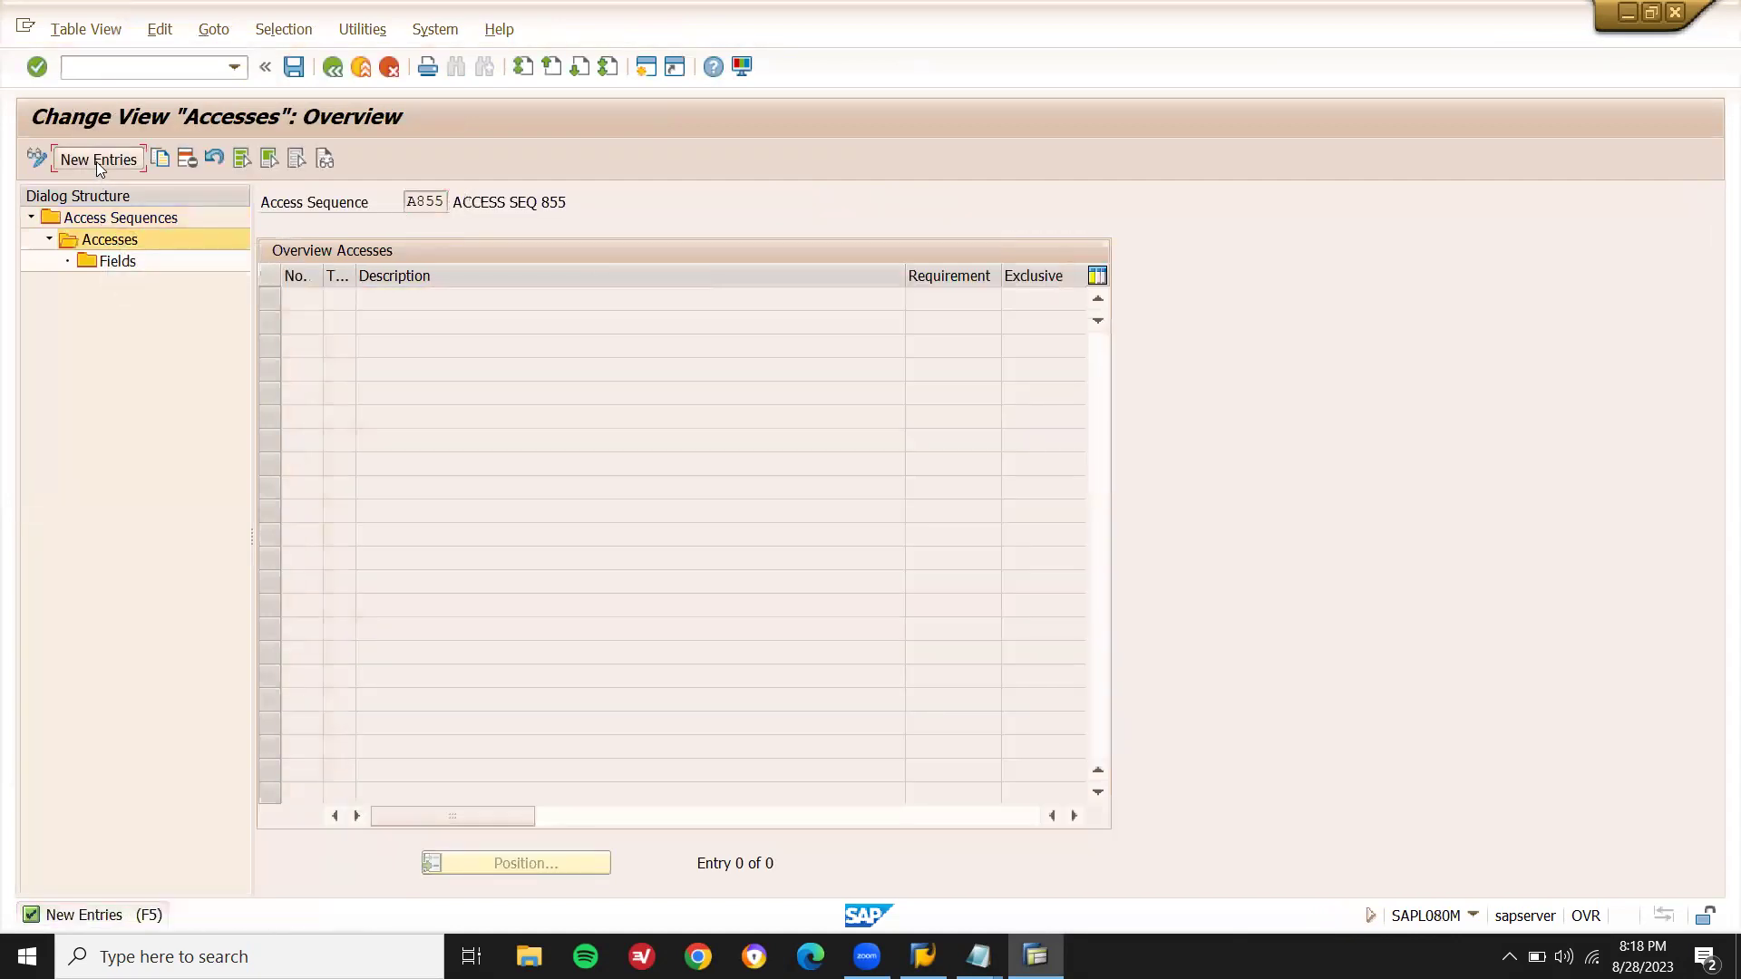
left_click(96, 161)
type("1")
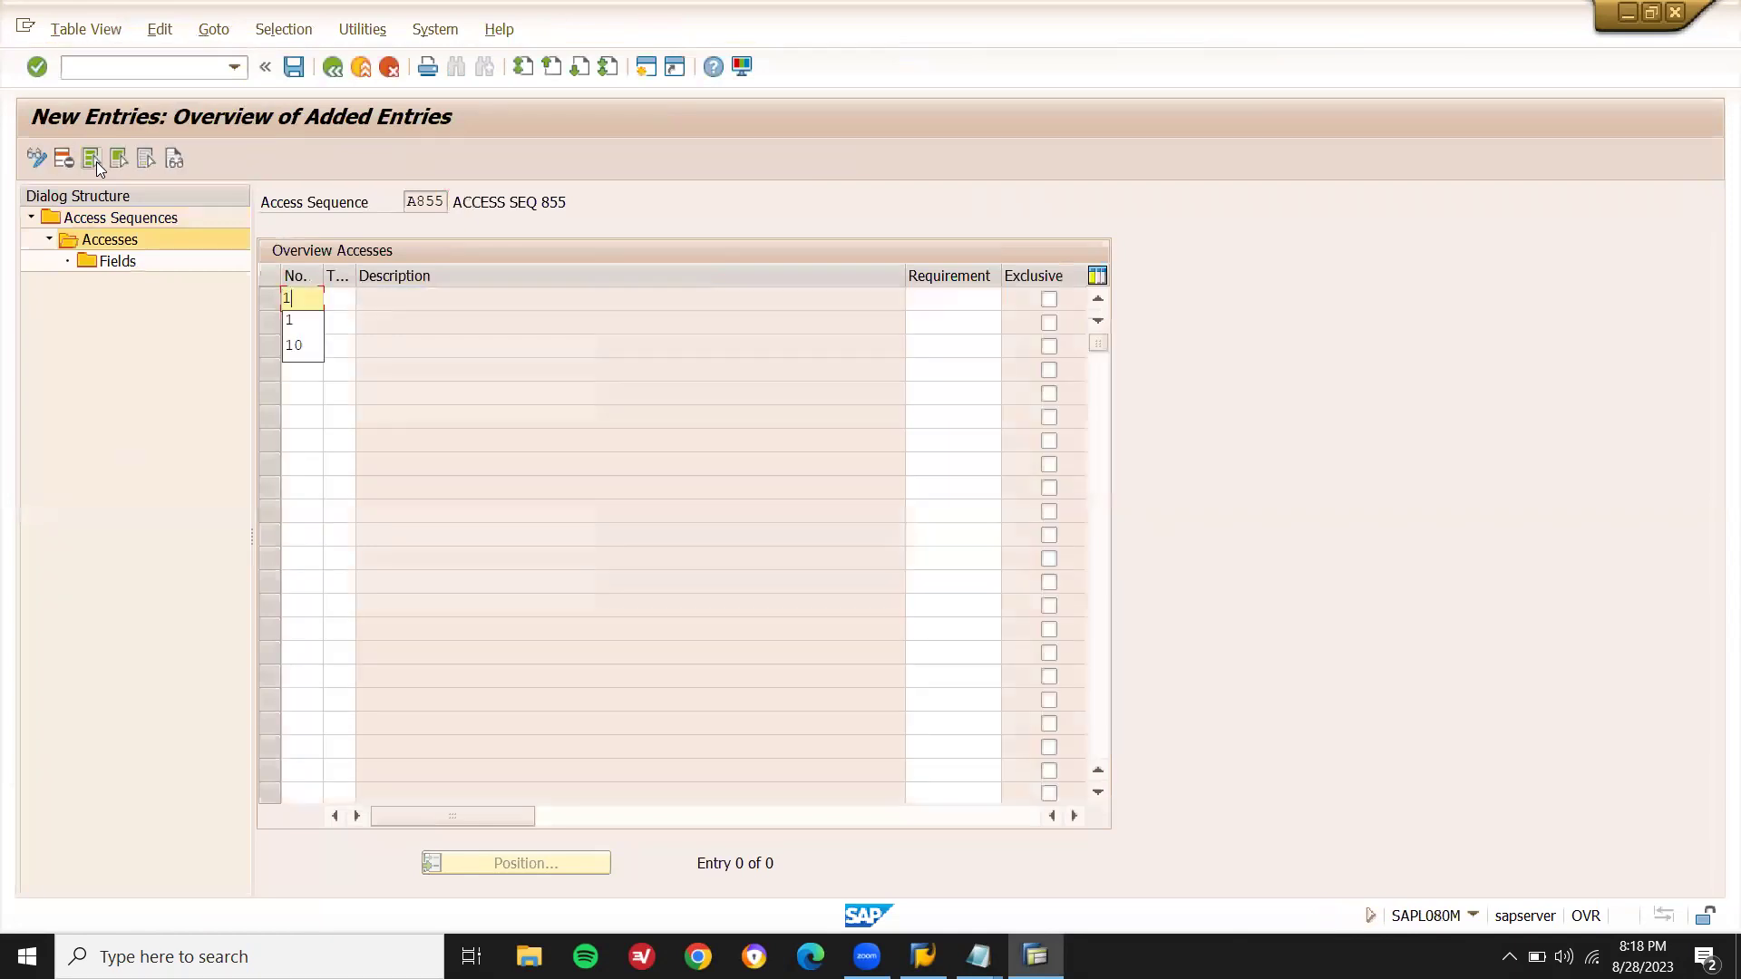
key("Tab")
type("855")
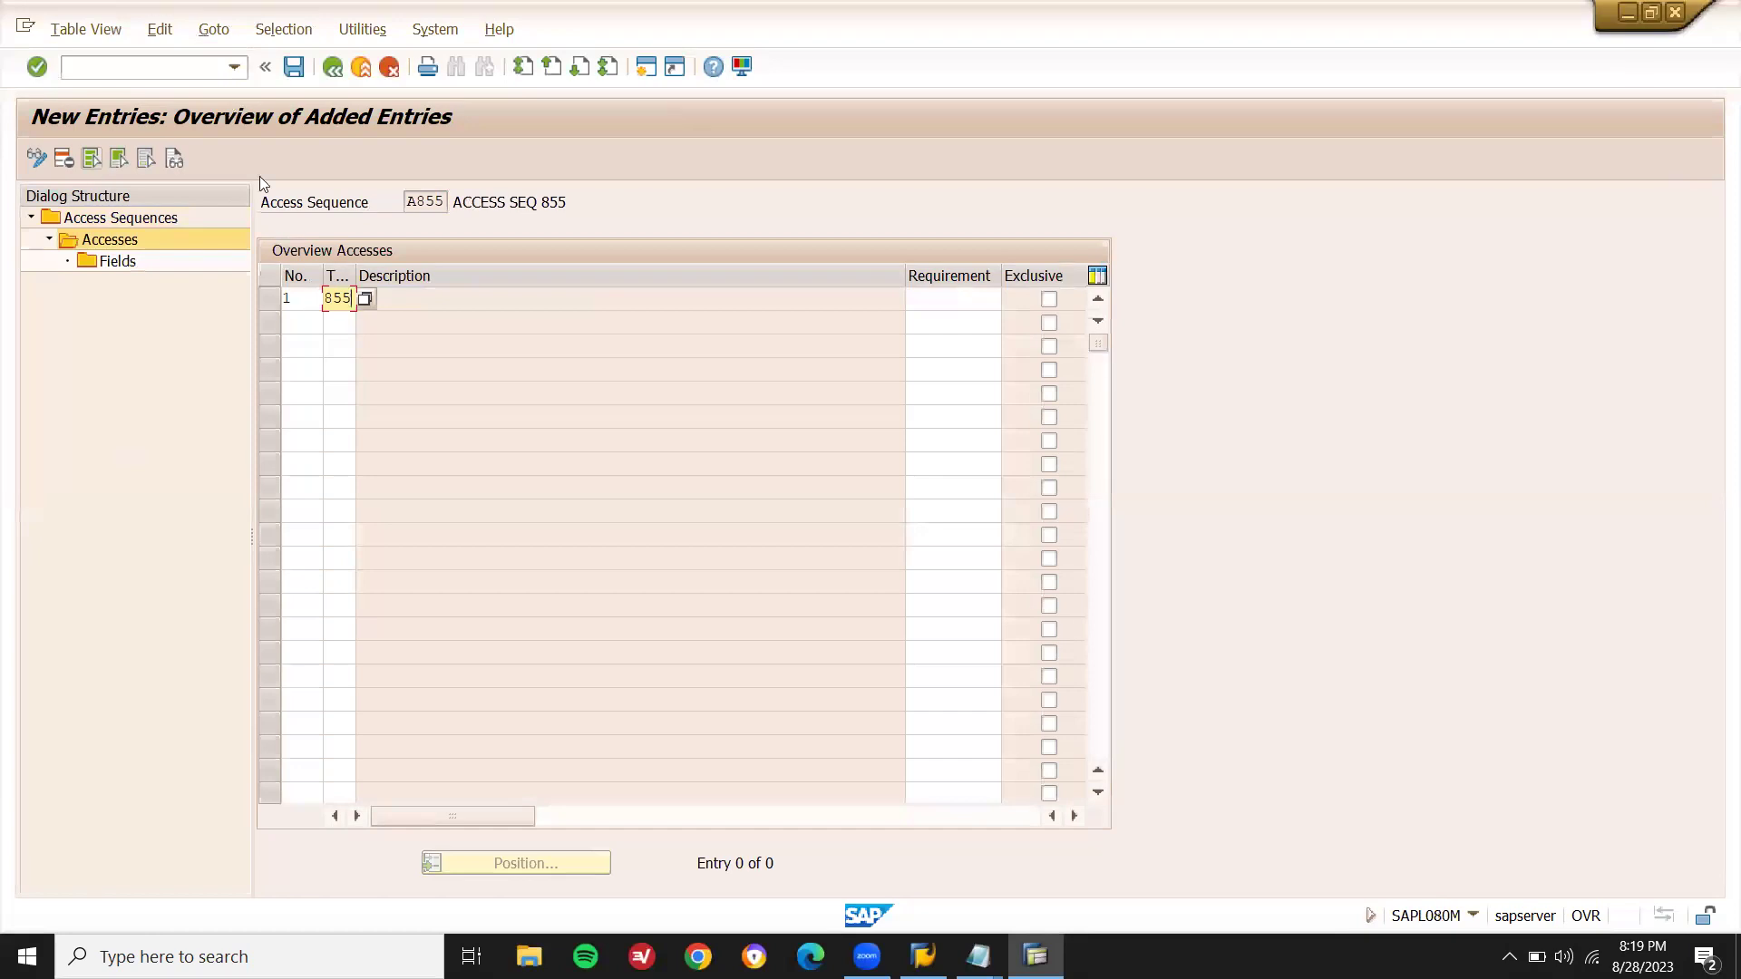
left_click(978, 957)
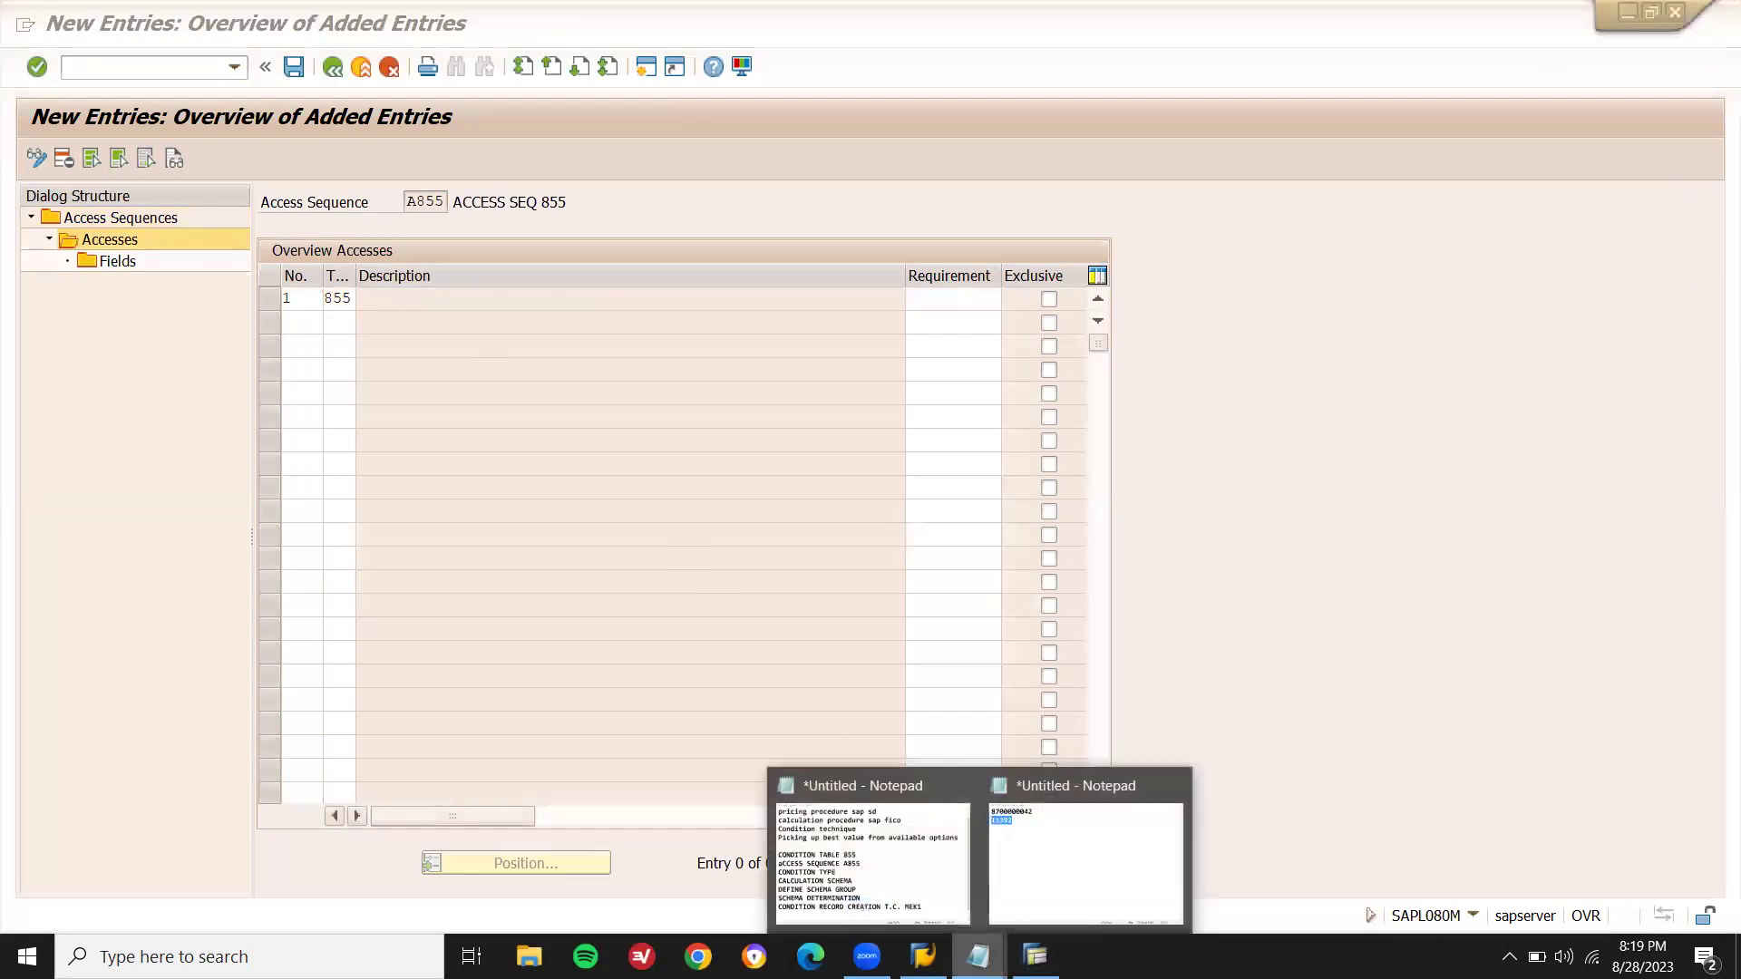
left_click(932, 912)
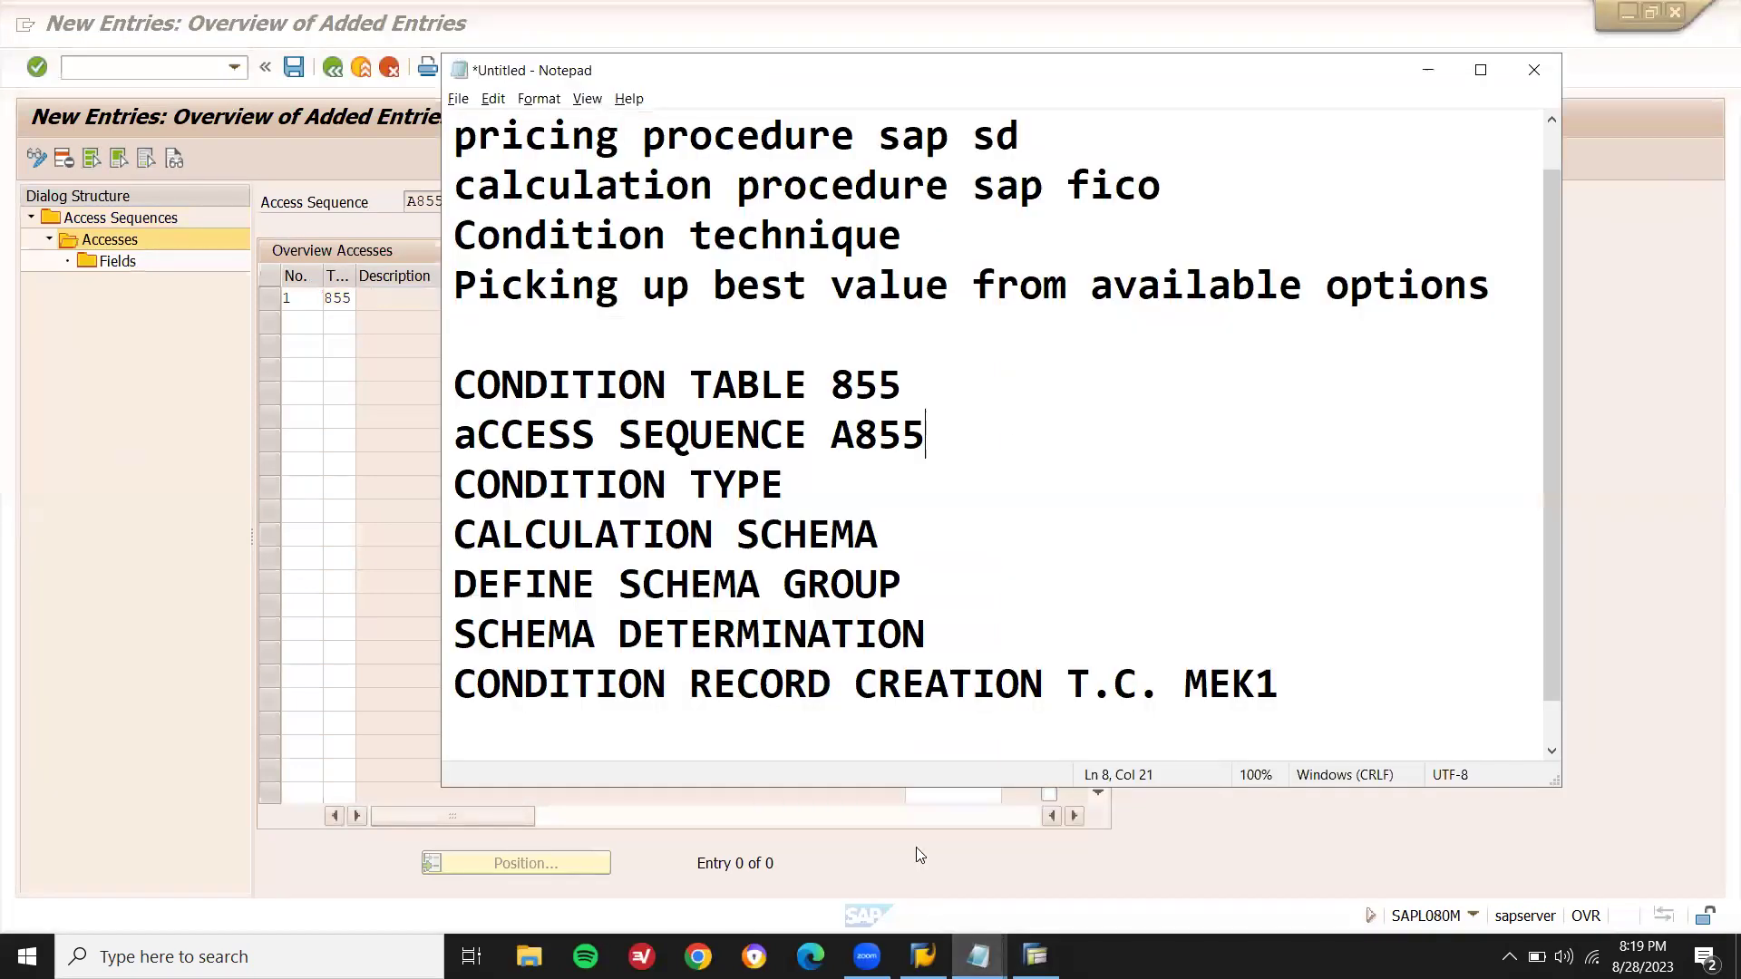
double_click(877, 399)
left_click(352, 298)
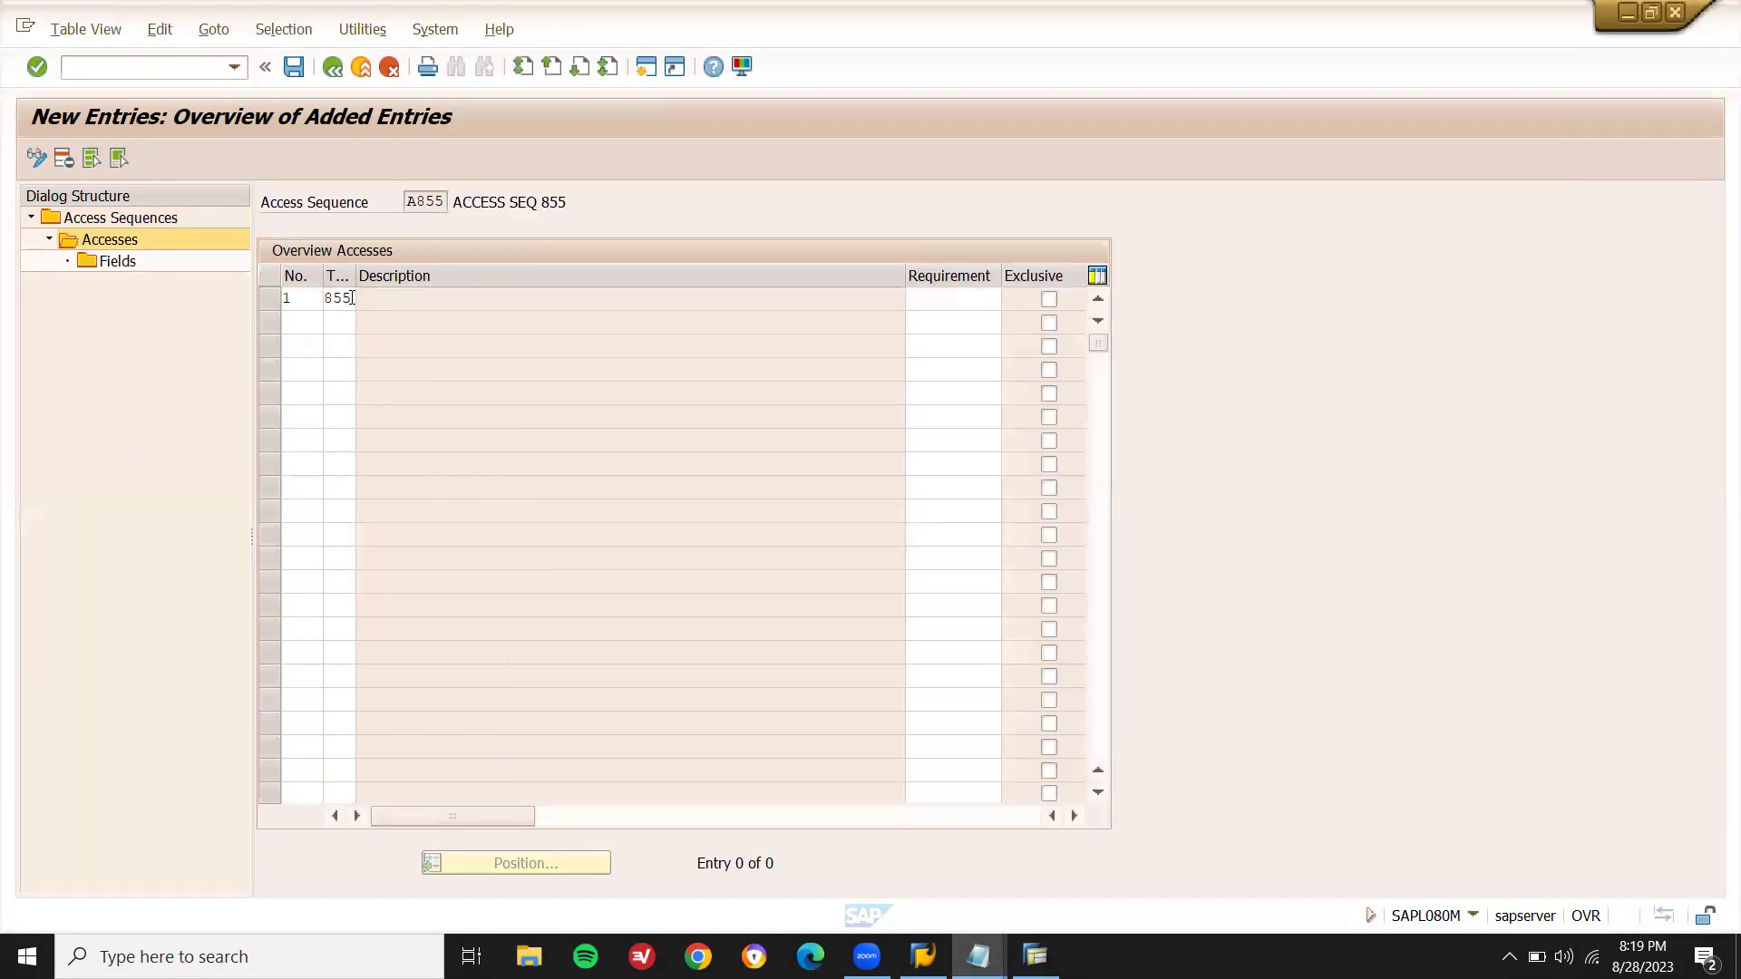
key("Return")
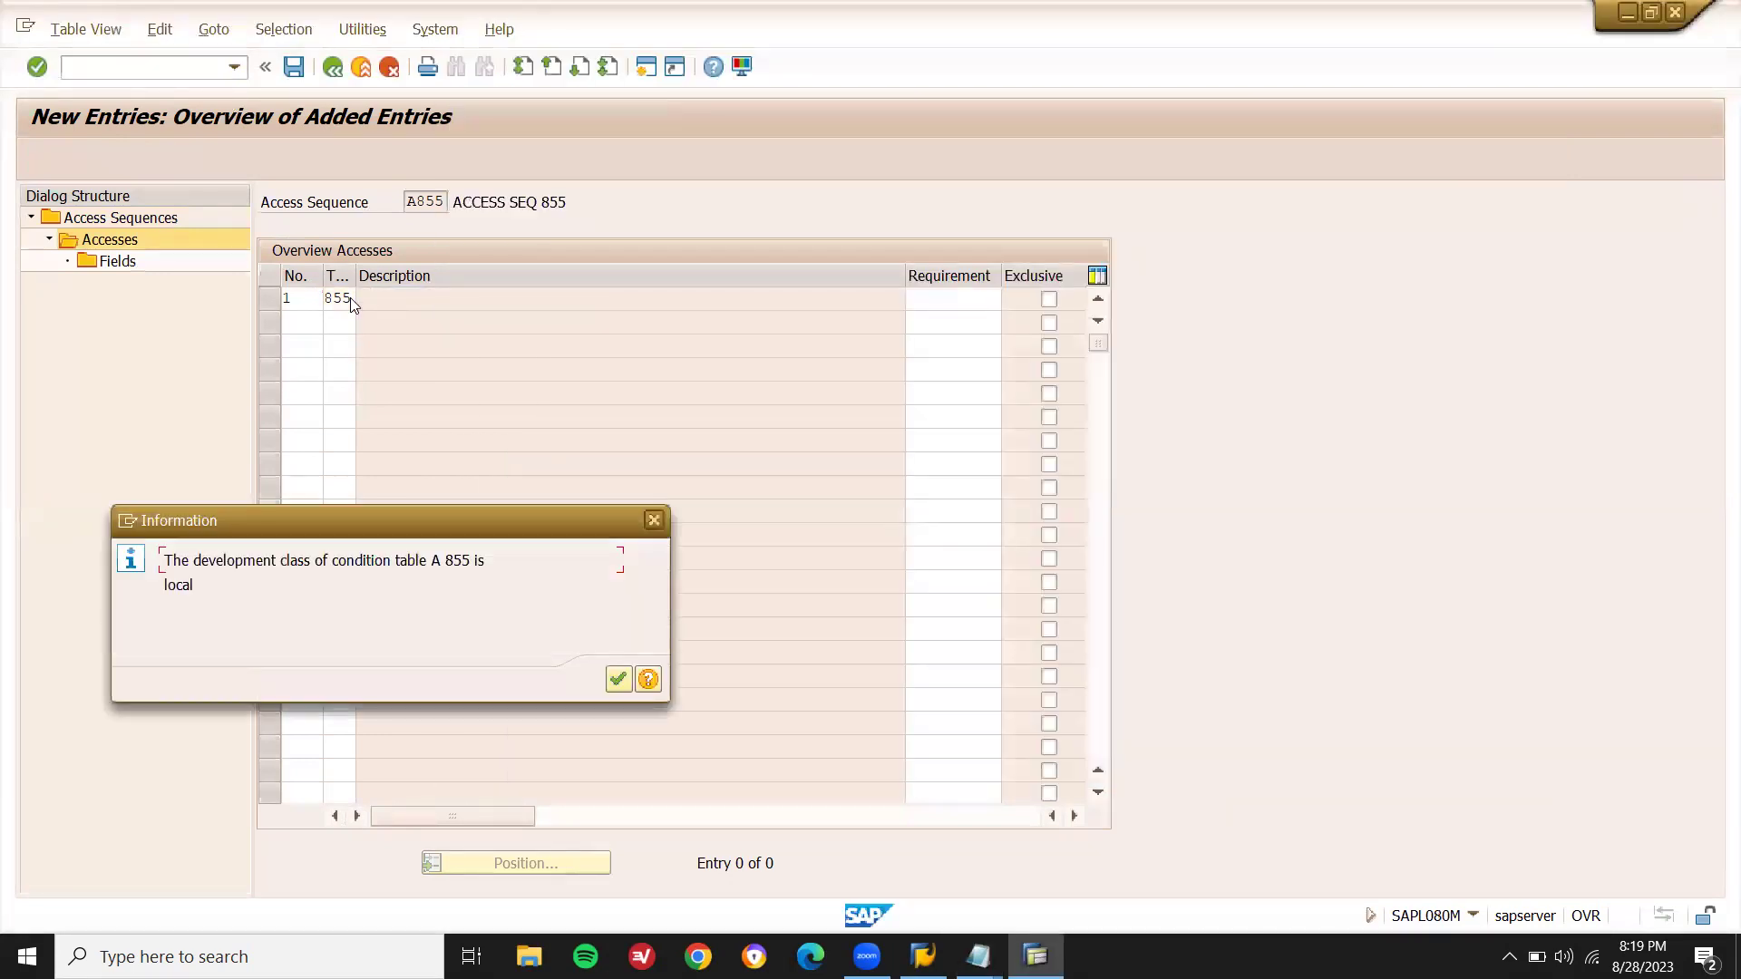
key("Return")
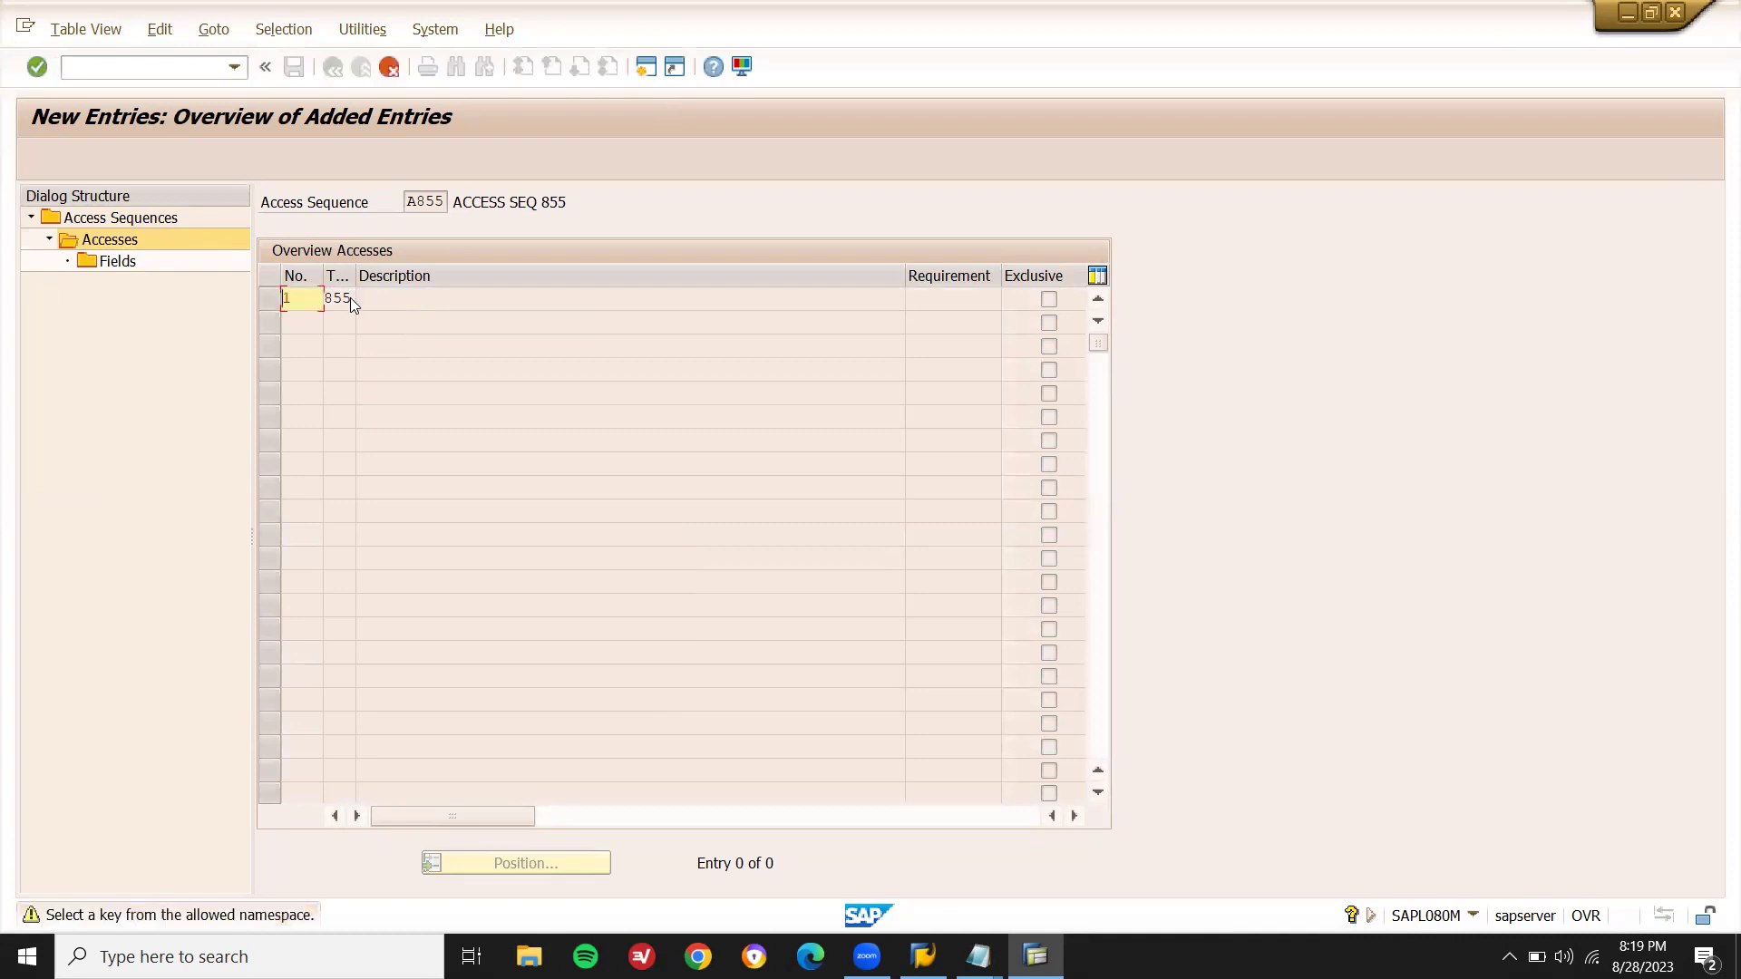
key("Return")
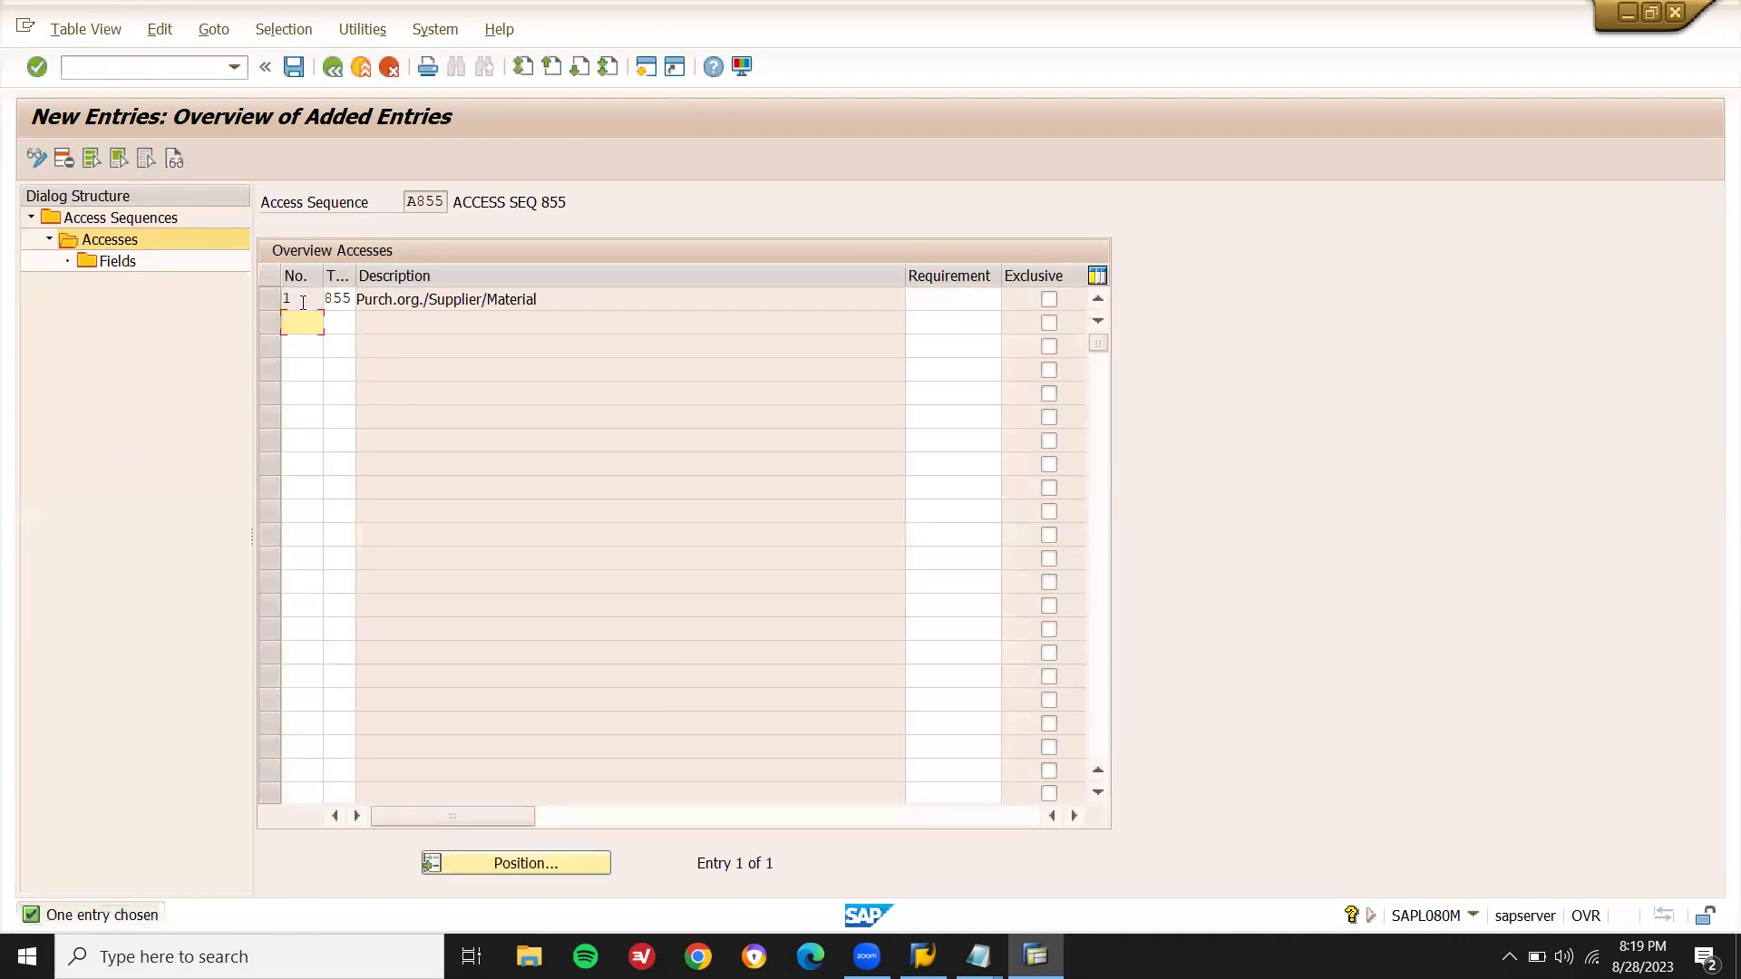
left_click(272, 303)
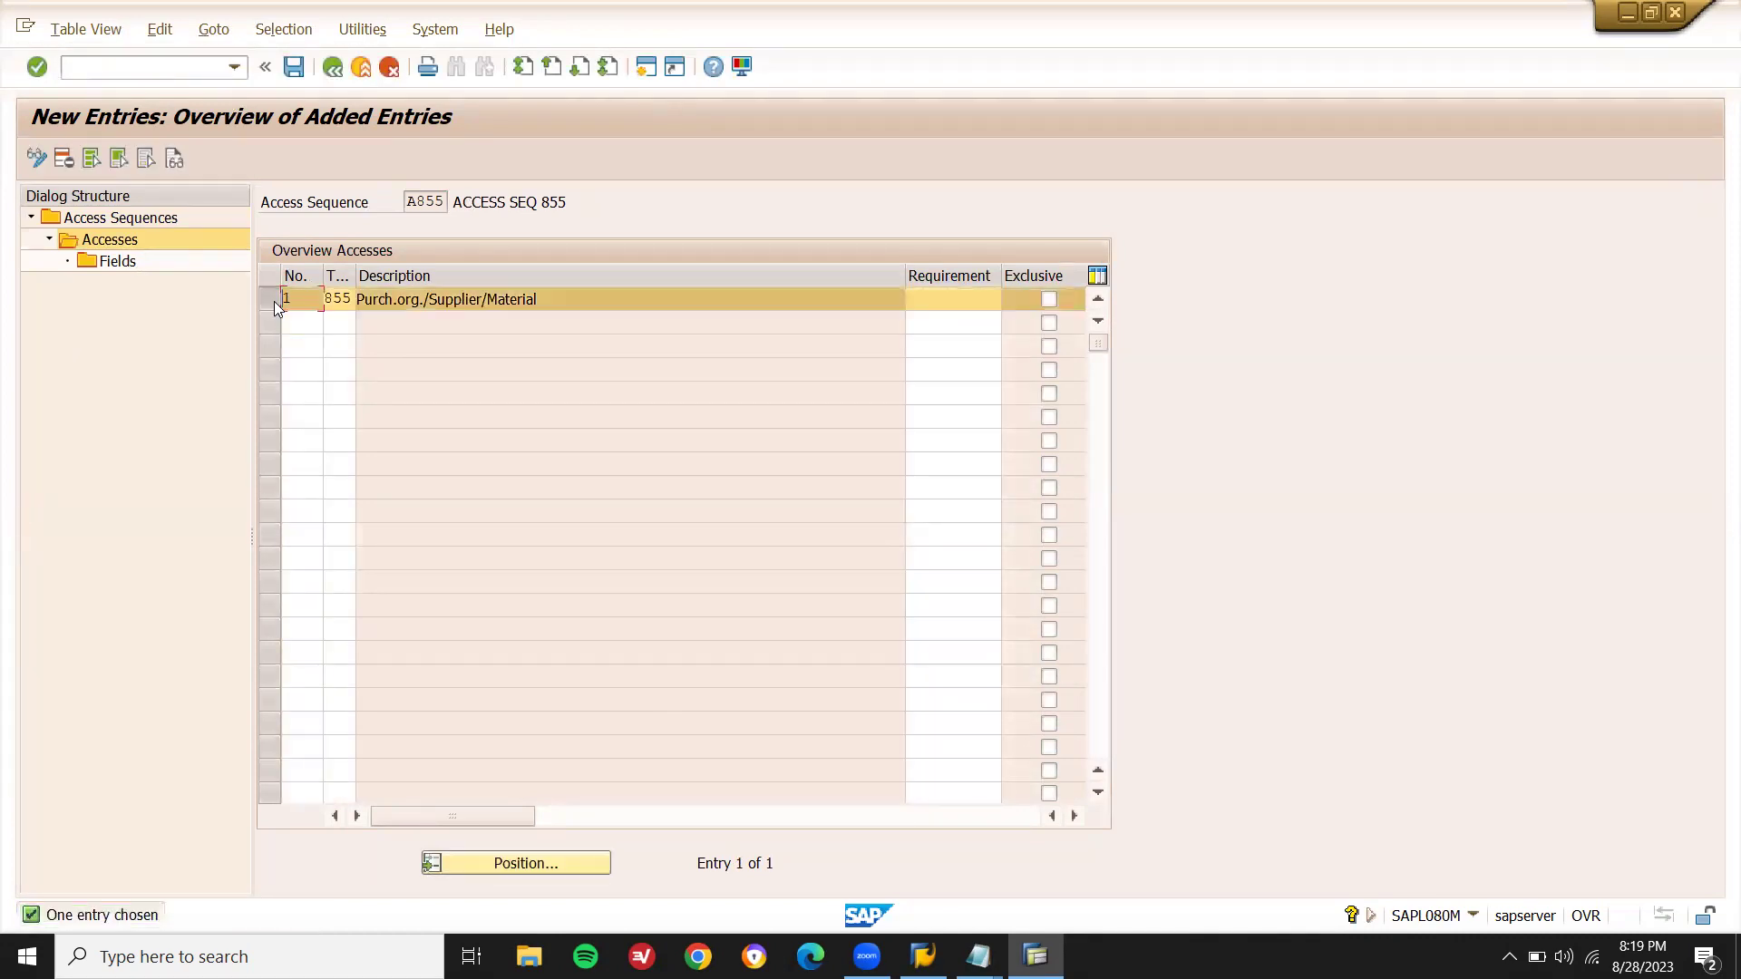
double_click(116, 266)
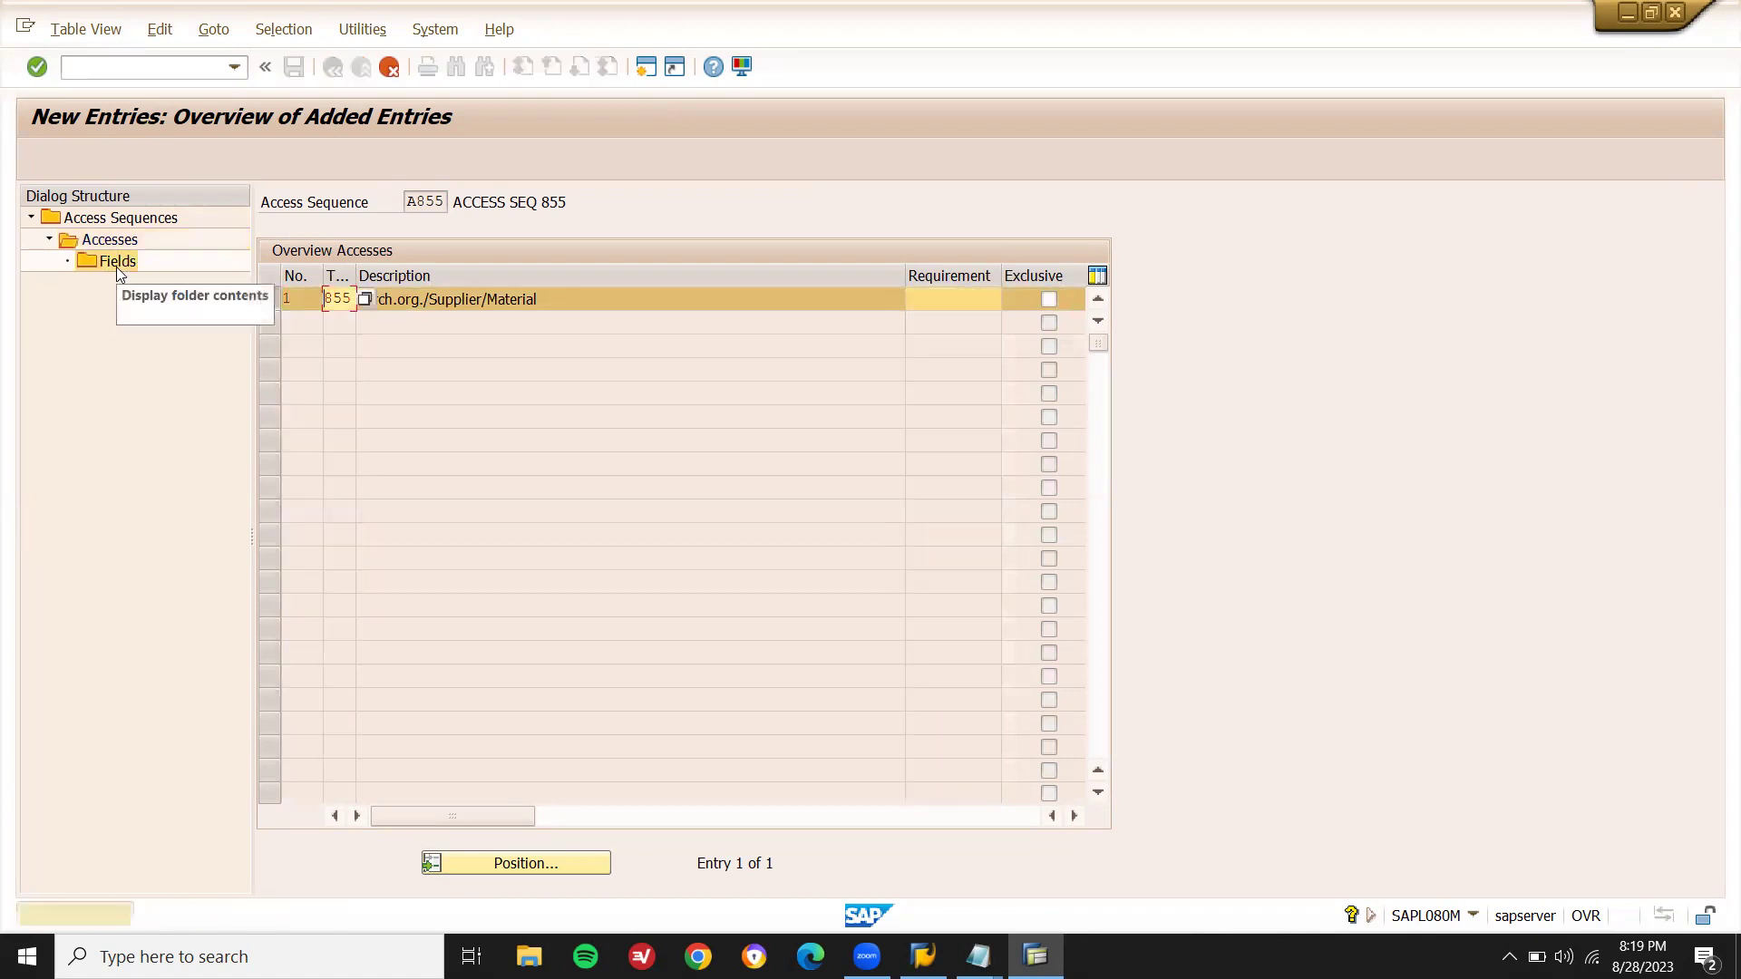
- Save access sequence A855 with fields EKORG, LIFNR, MATNR under a workbench request, then back out
double_click(116, 267)
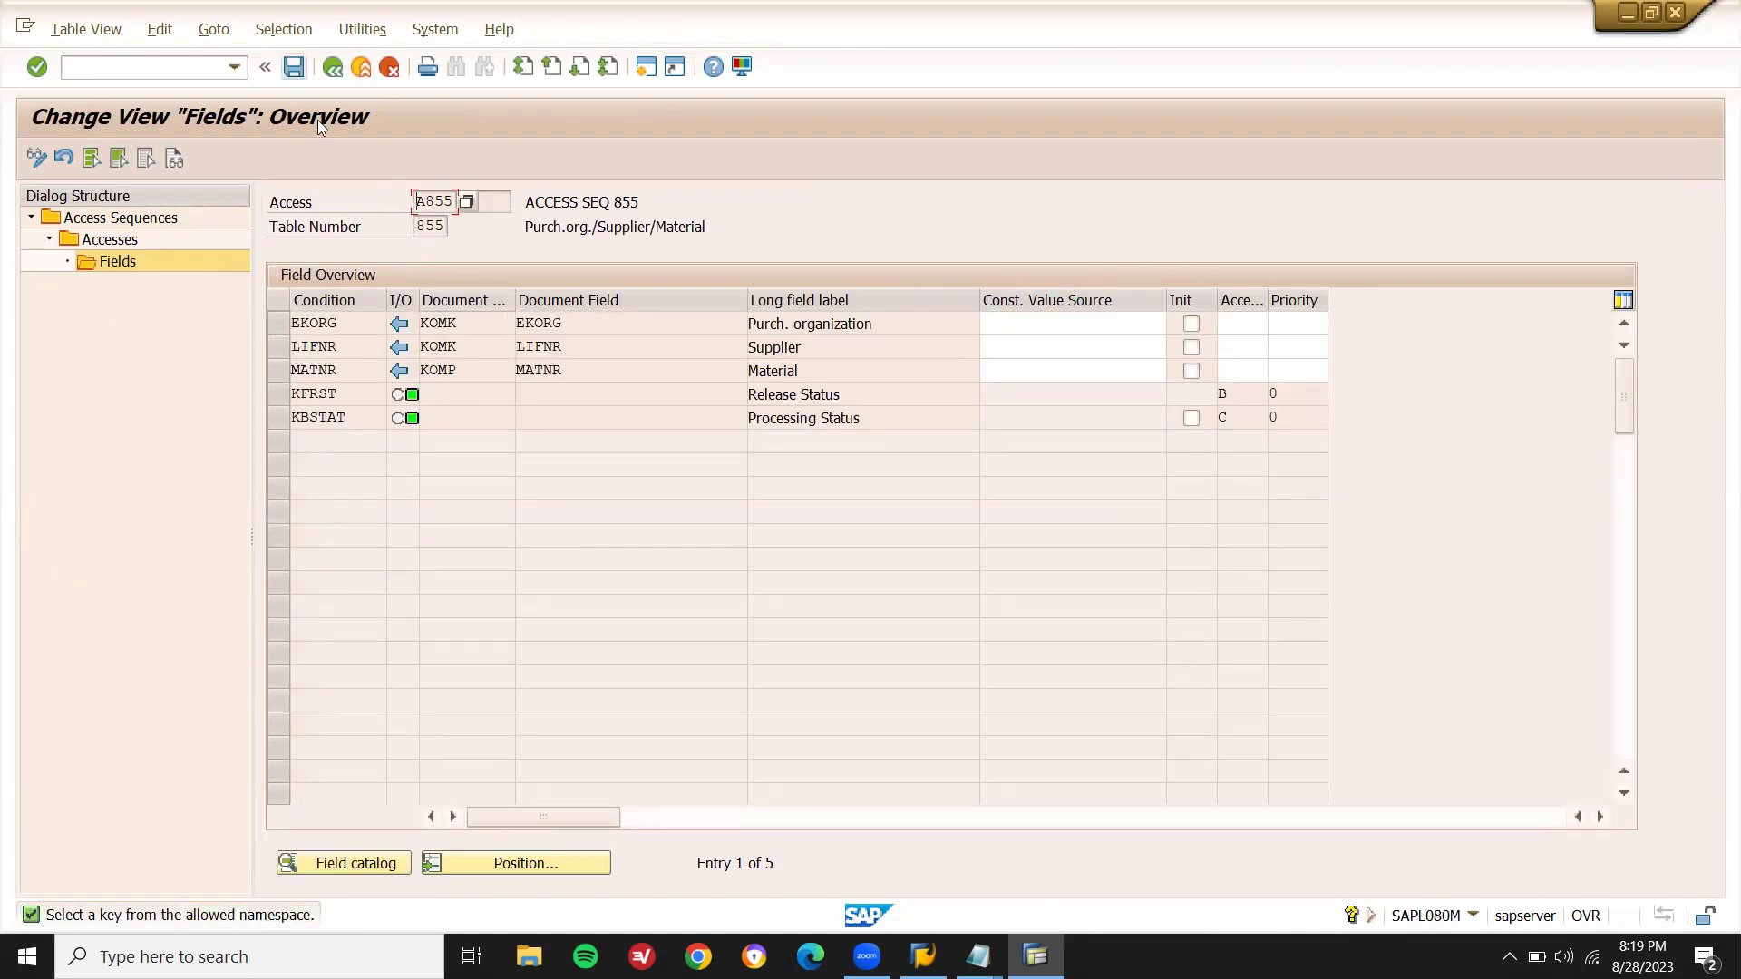
key("F3")
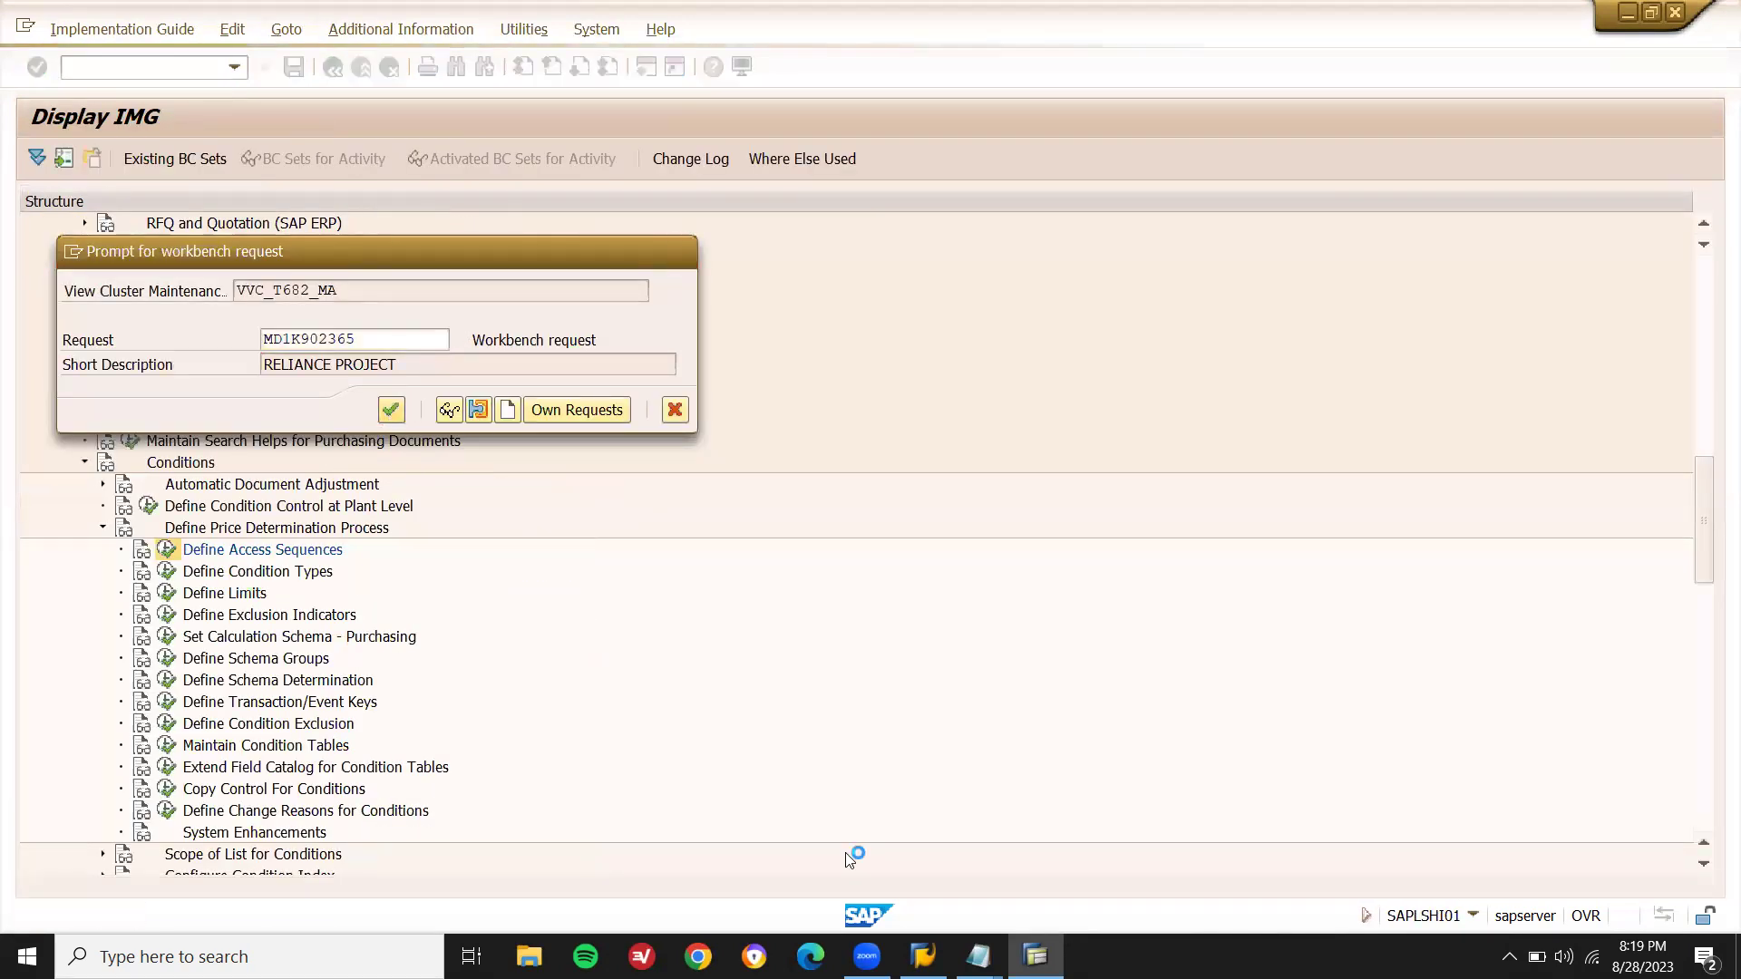
key("Return")
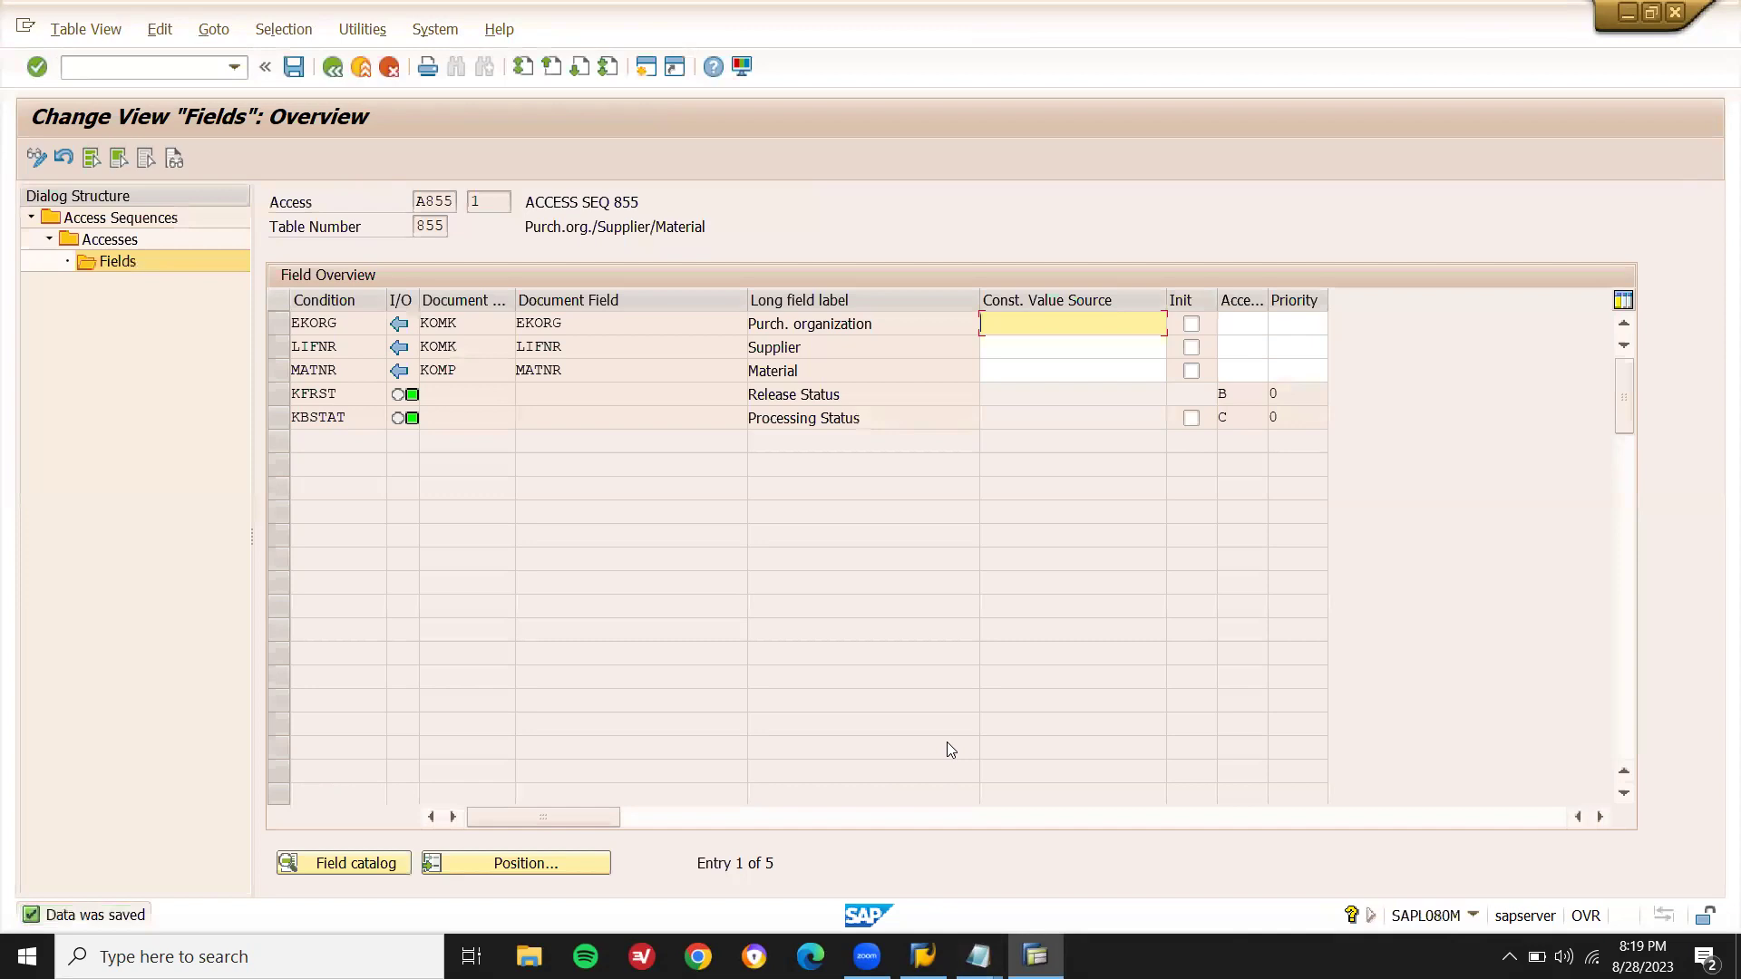
key("F3")
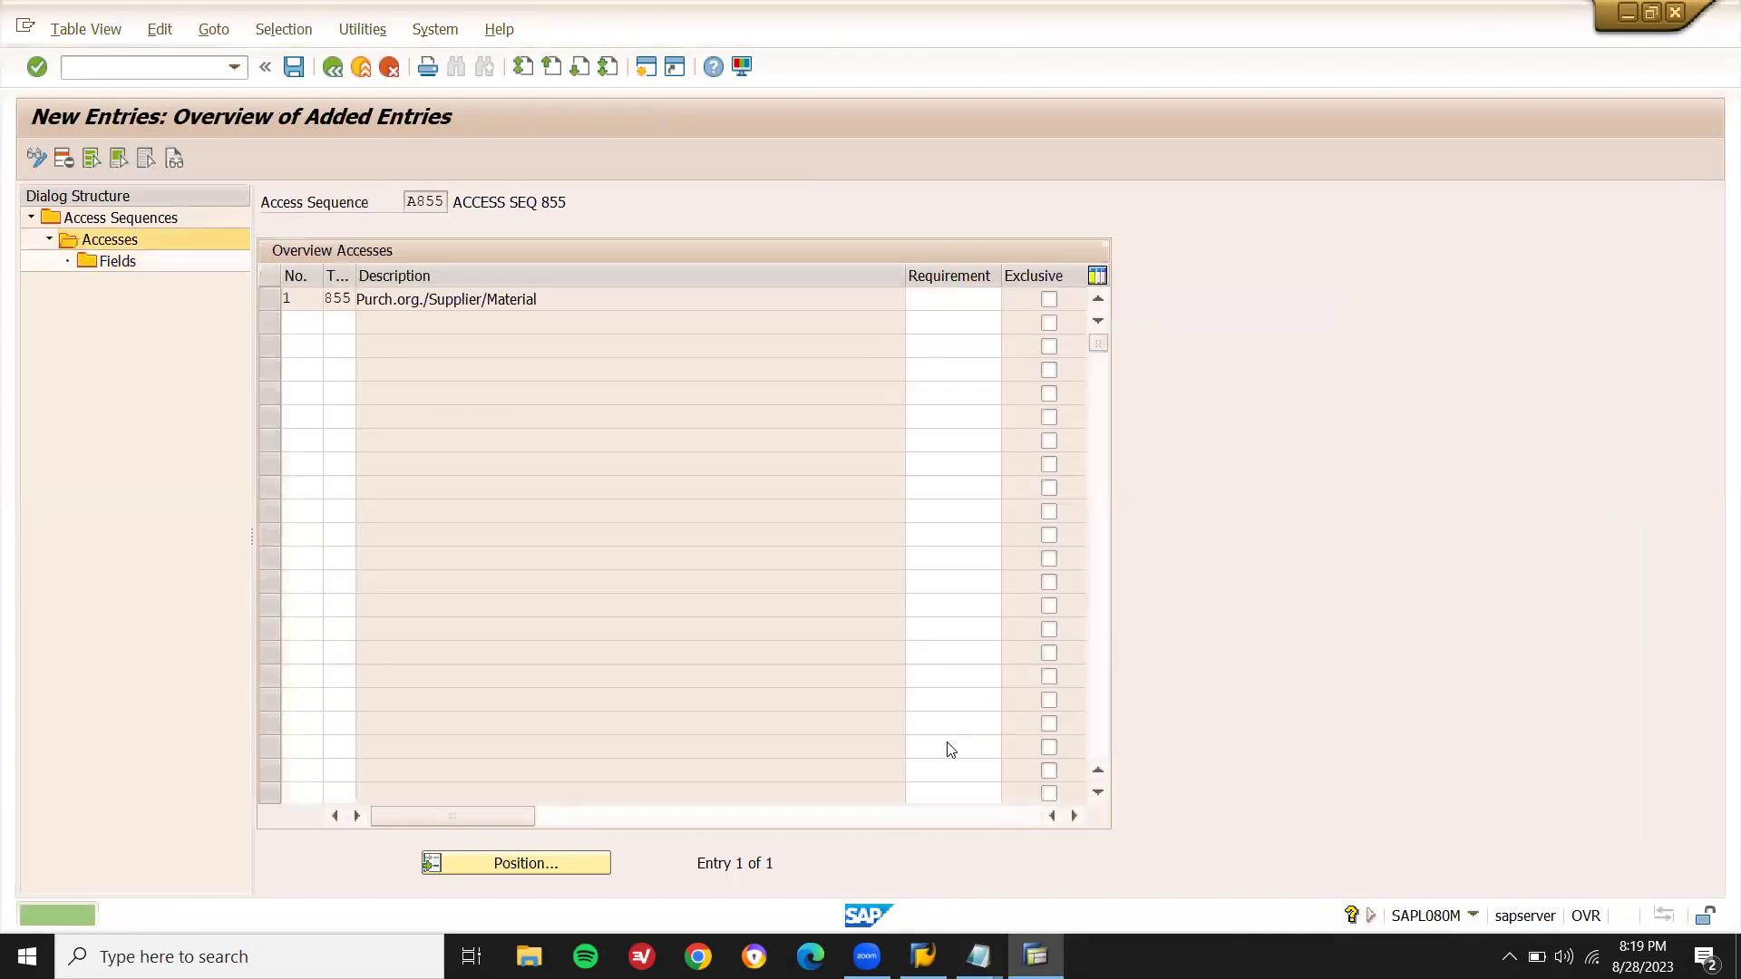
key("F3")
key("F3")
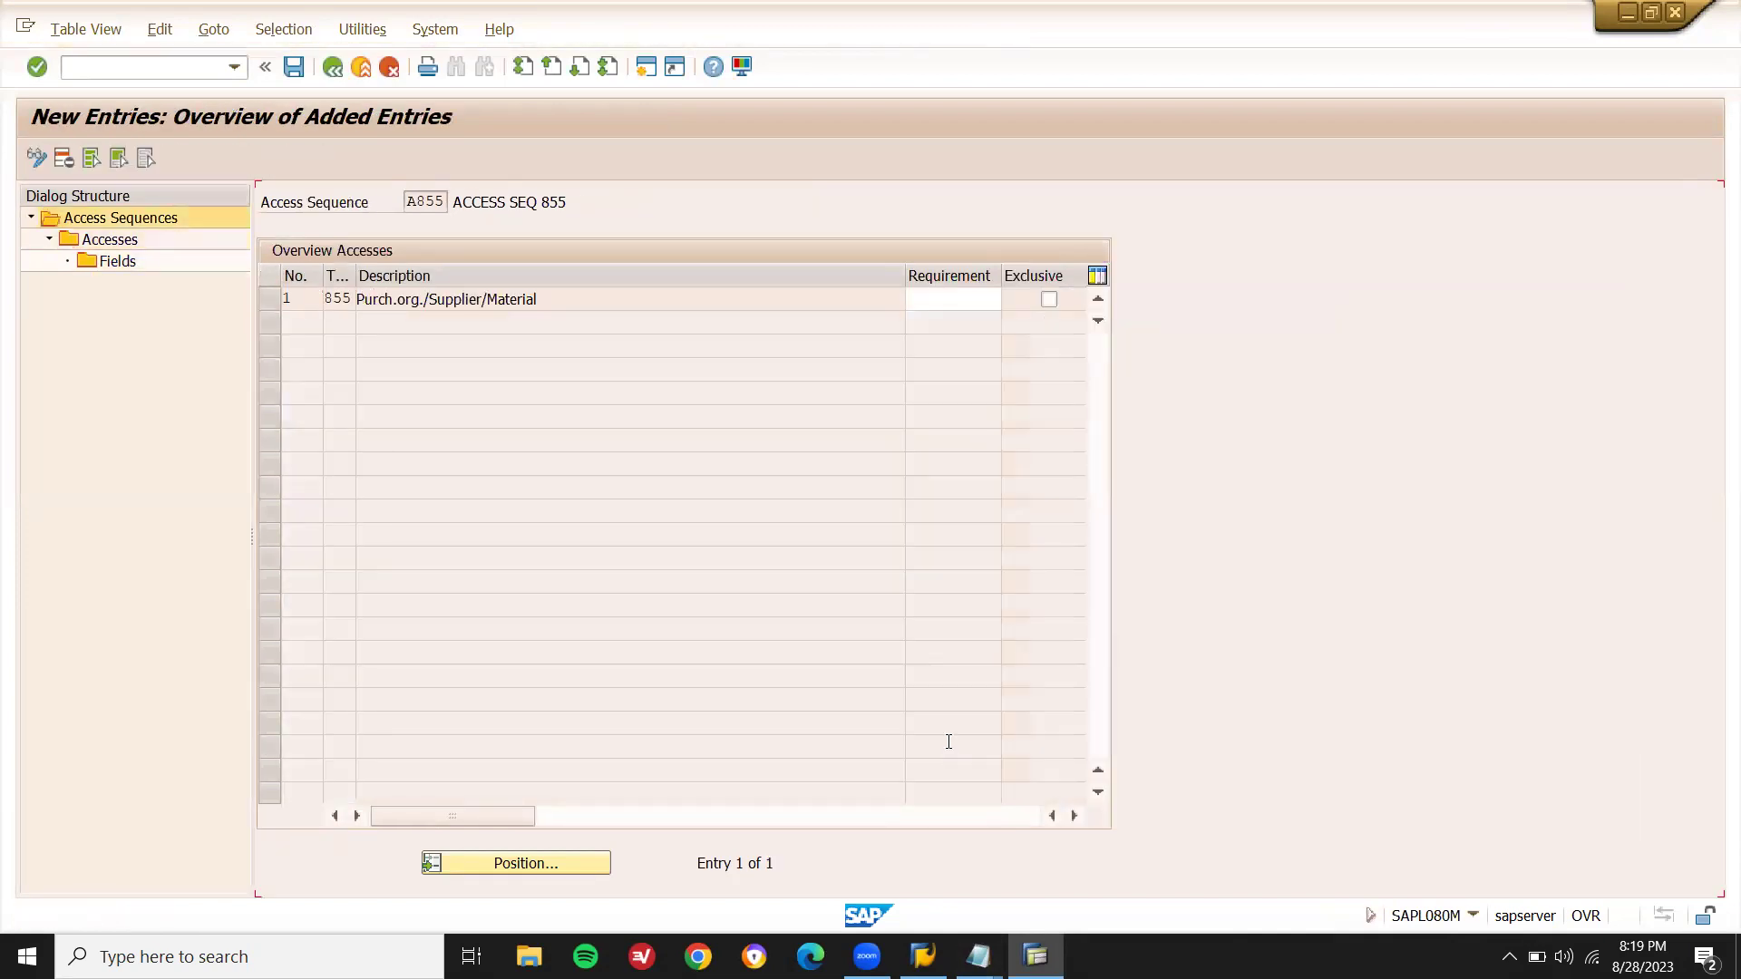
- Add condition type Z855 to the notes and launch Define Condition Types
mouse_move(978, 956)
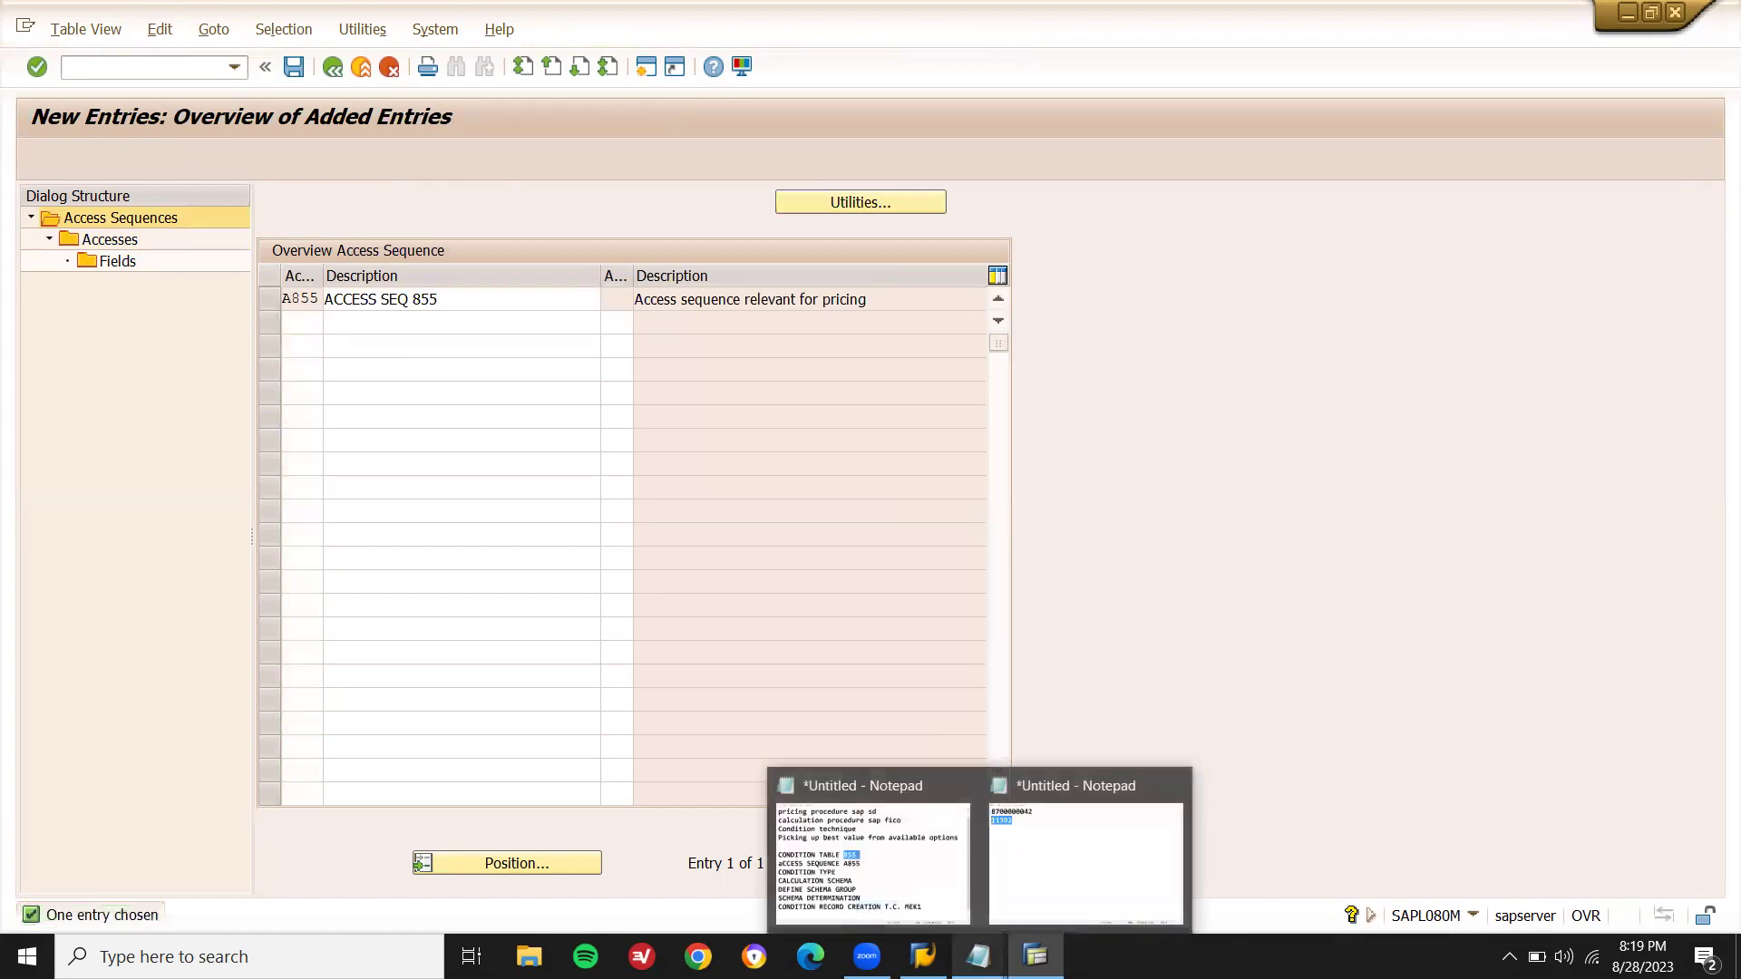
key("F3")
key("F3")
key("F3")
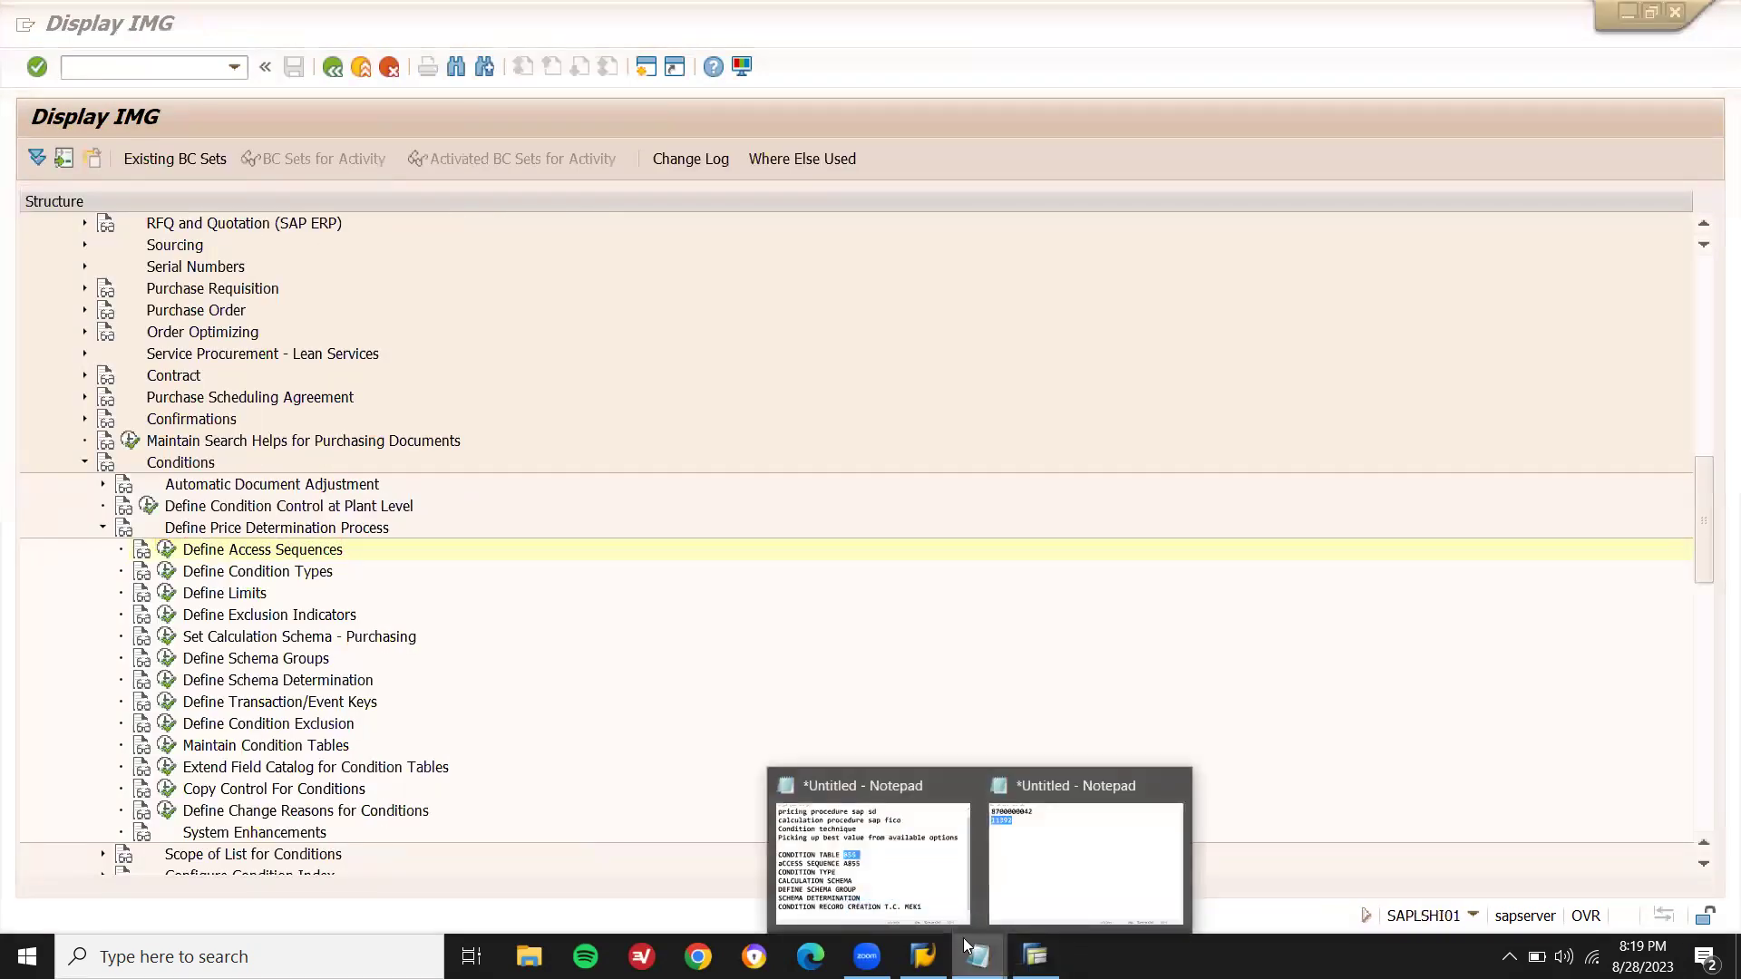
left_click(870, 852)
left_click(825, 487)
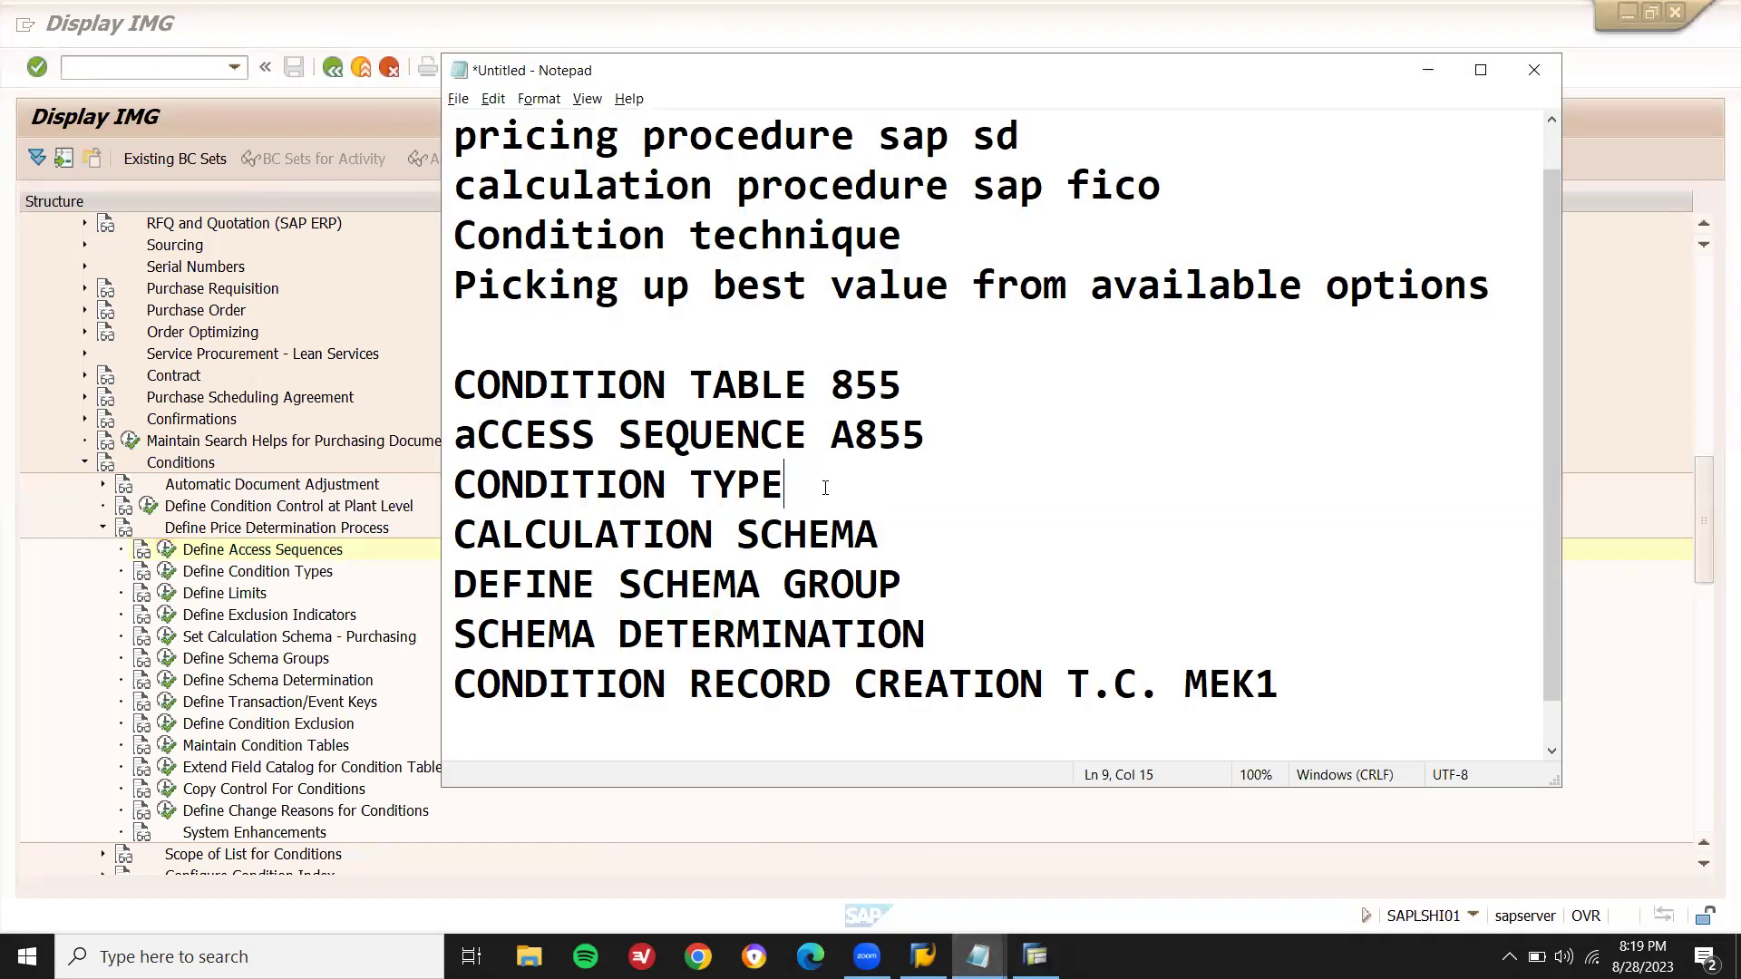
type("Z855")
left_click(110, 598)
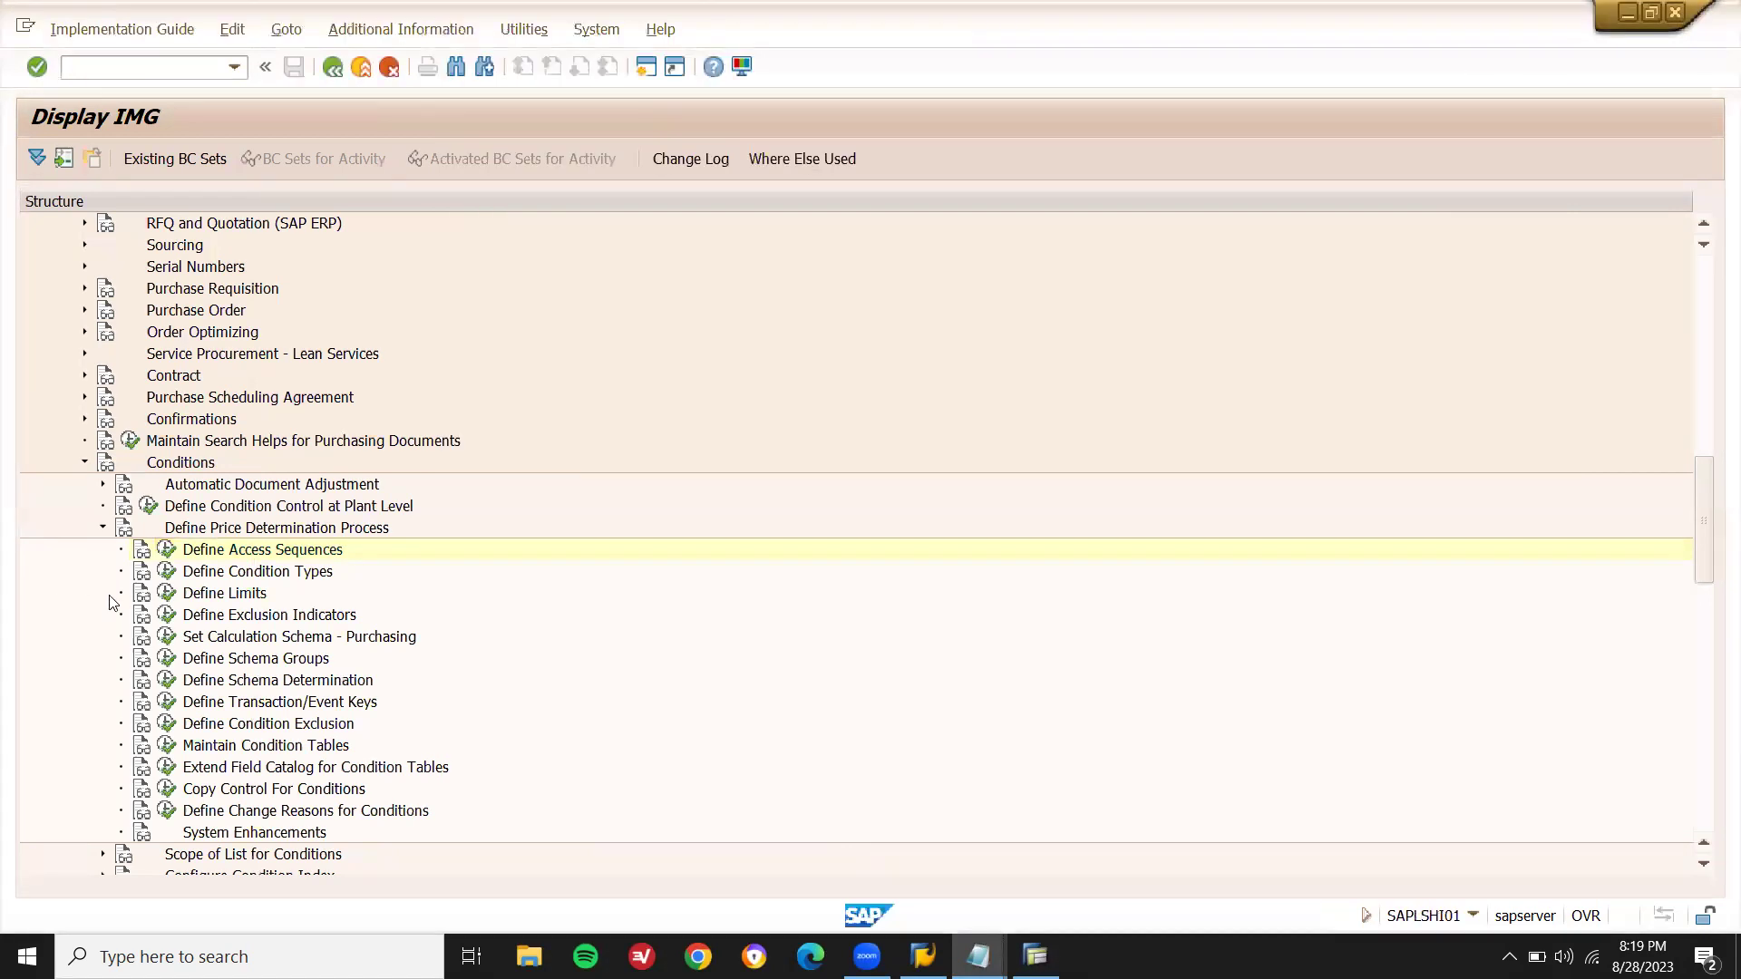
left_click(166, 572)
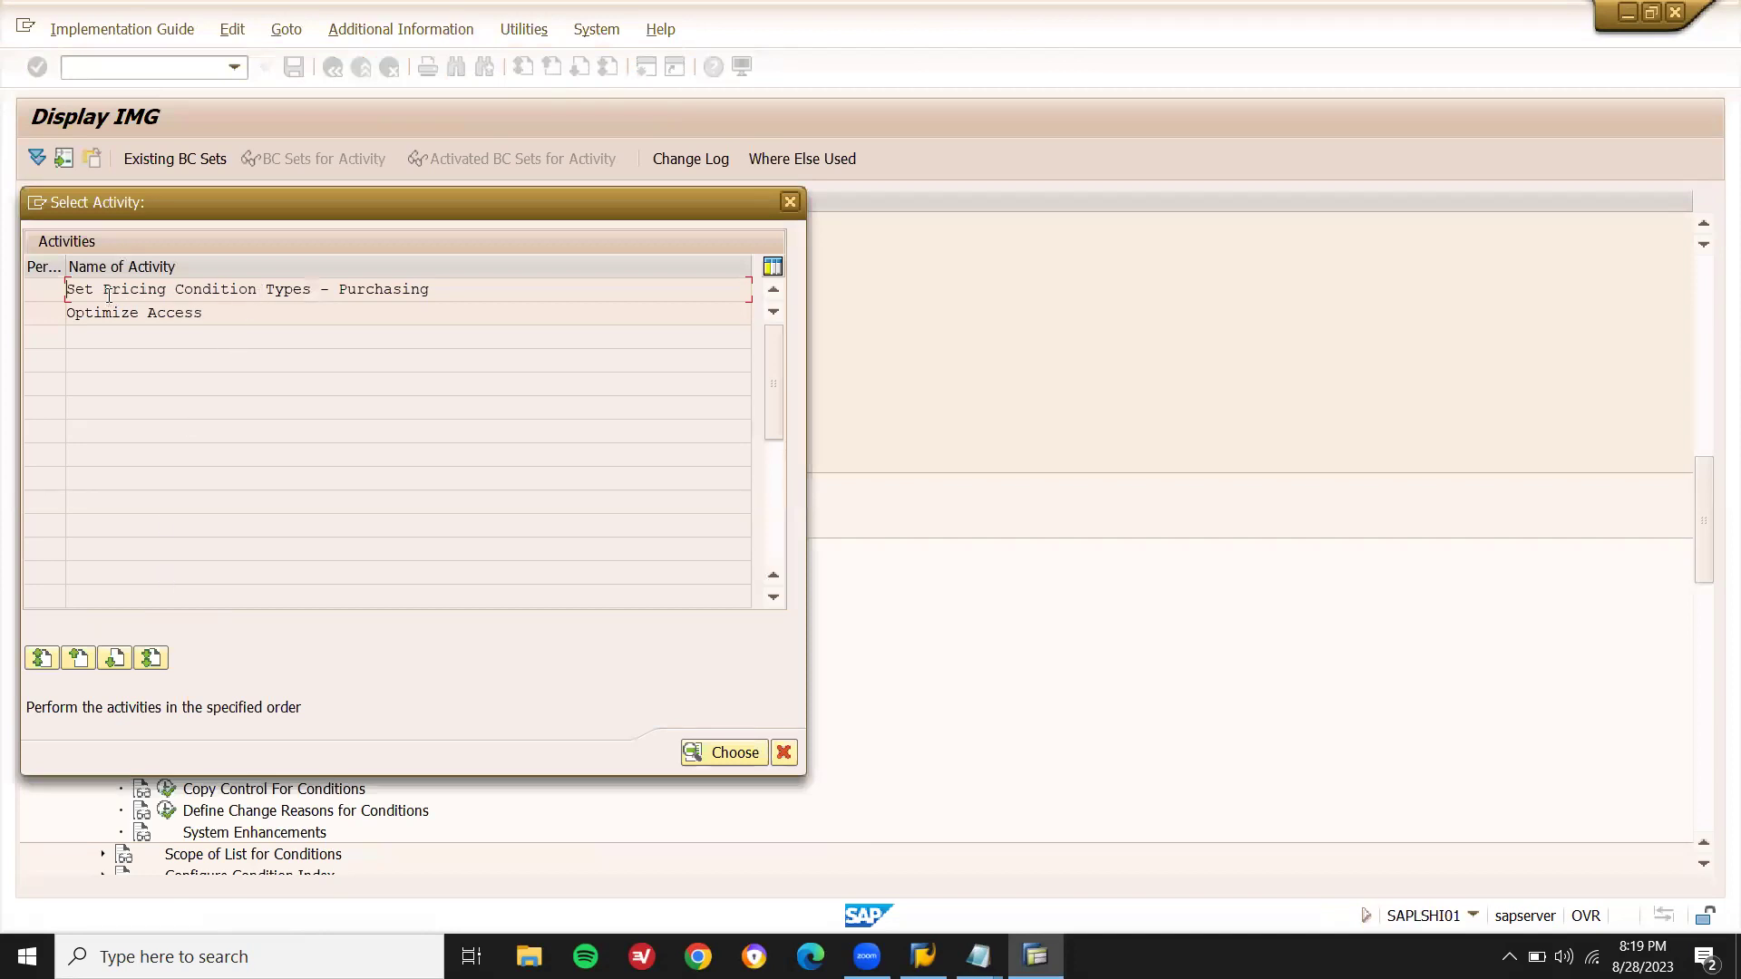
- In Set Pricing Condition Types - Purchasing, locate PBXX Gross Price and copy it
double_click(339, 287)
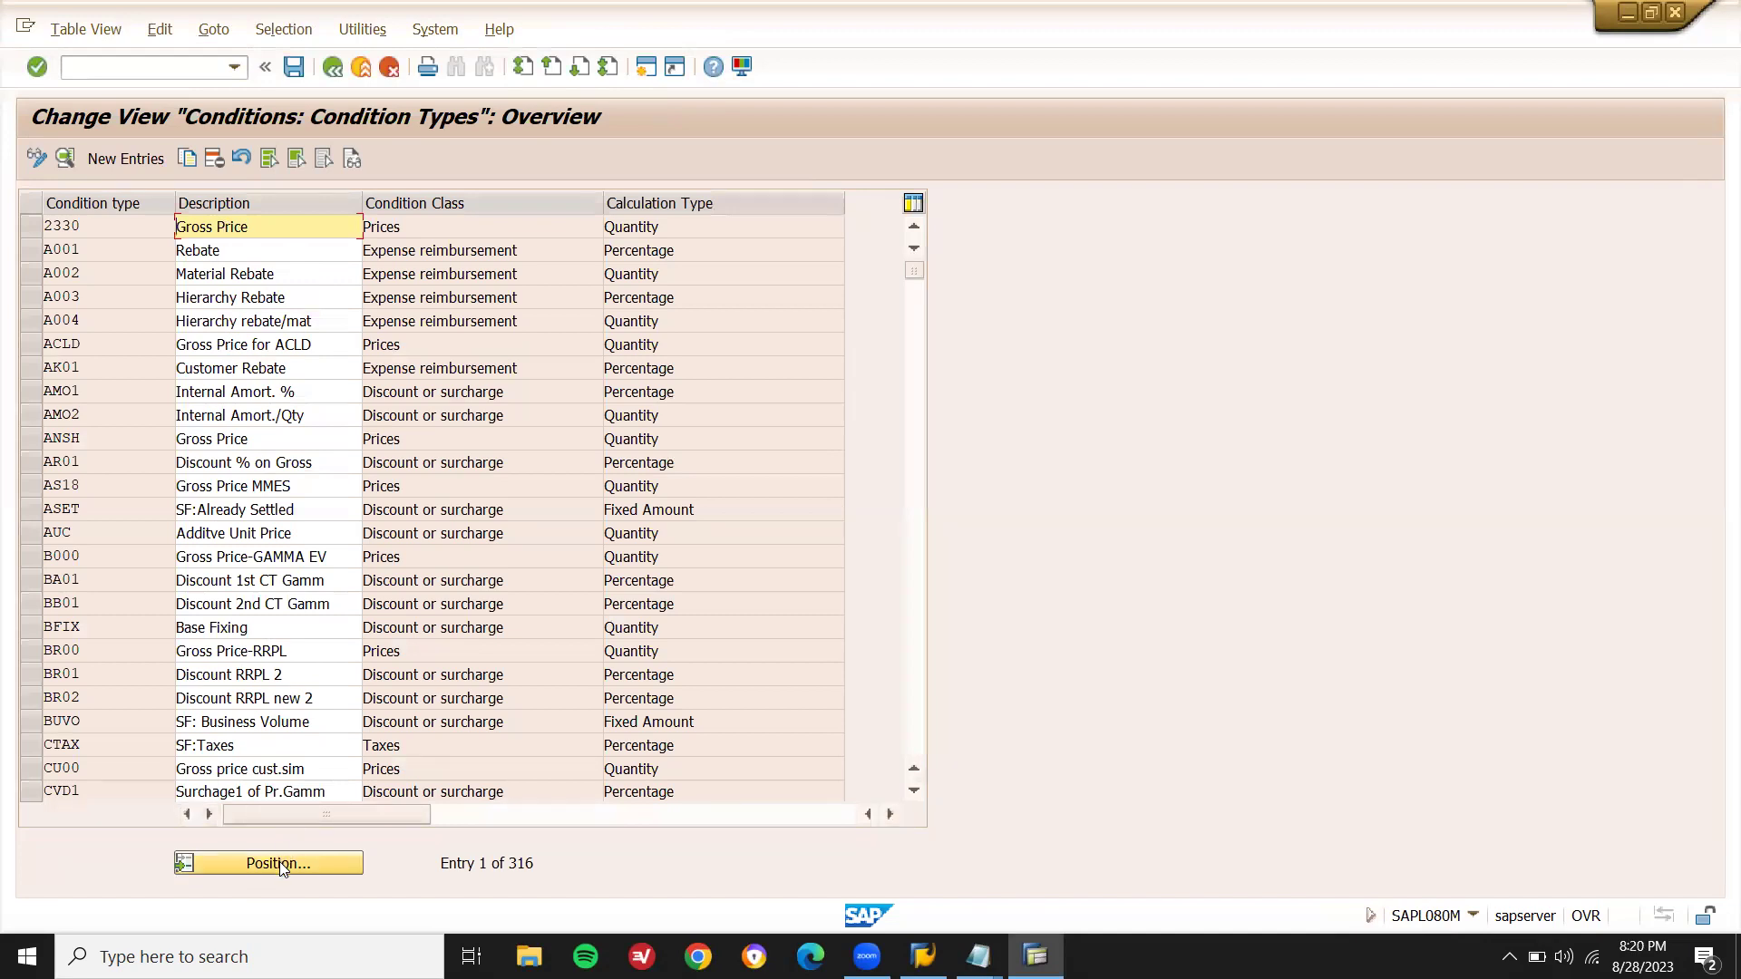
left_click(281, 865)
type("PBXX")
key("Return")
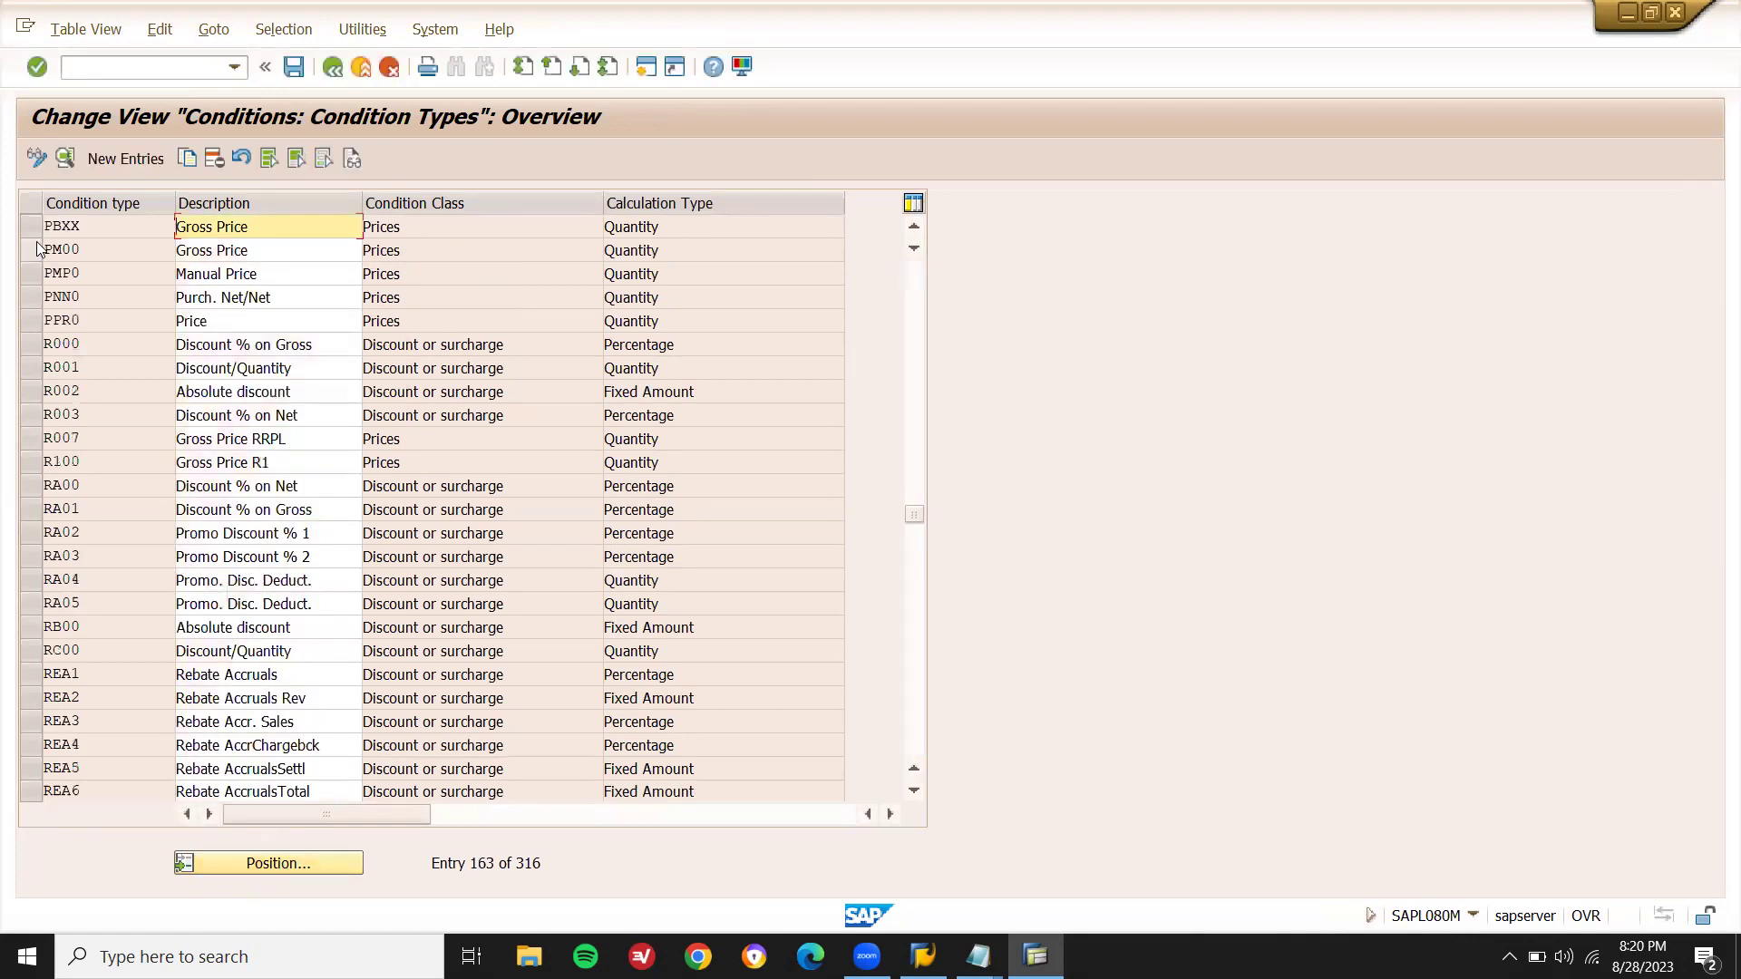
left_click(33, 228)
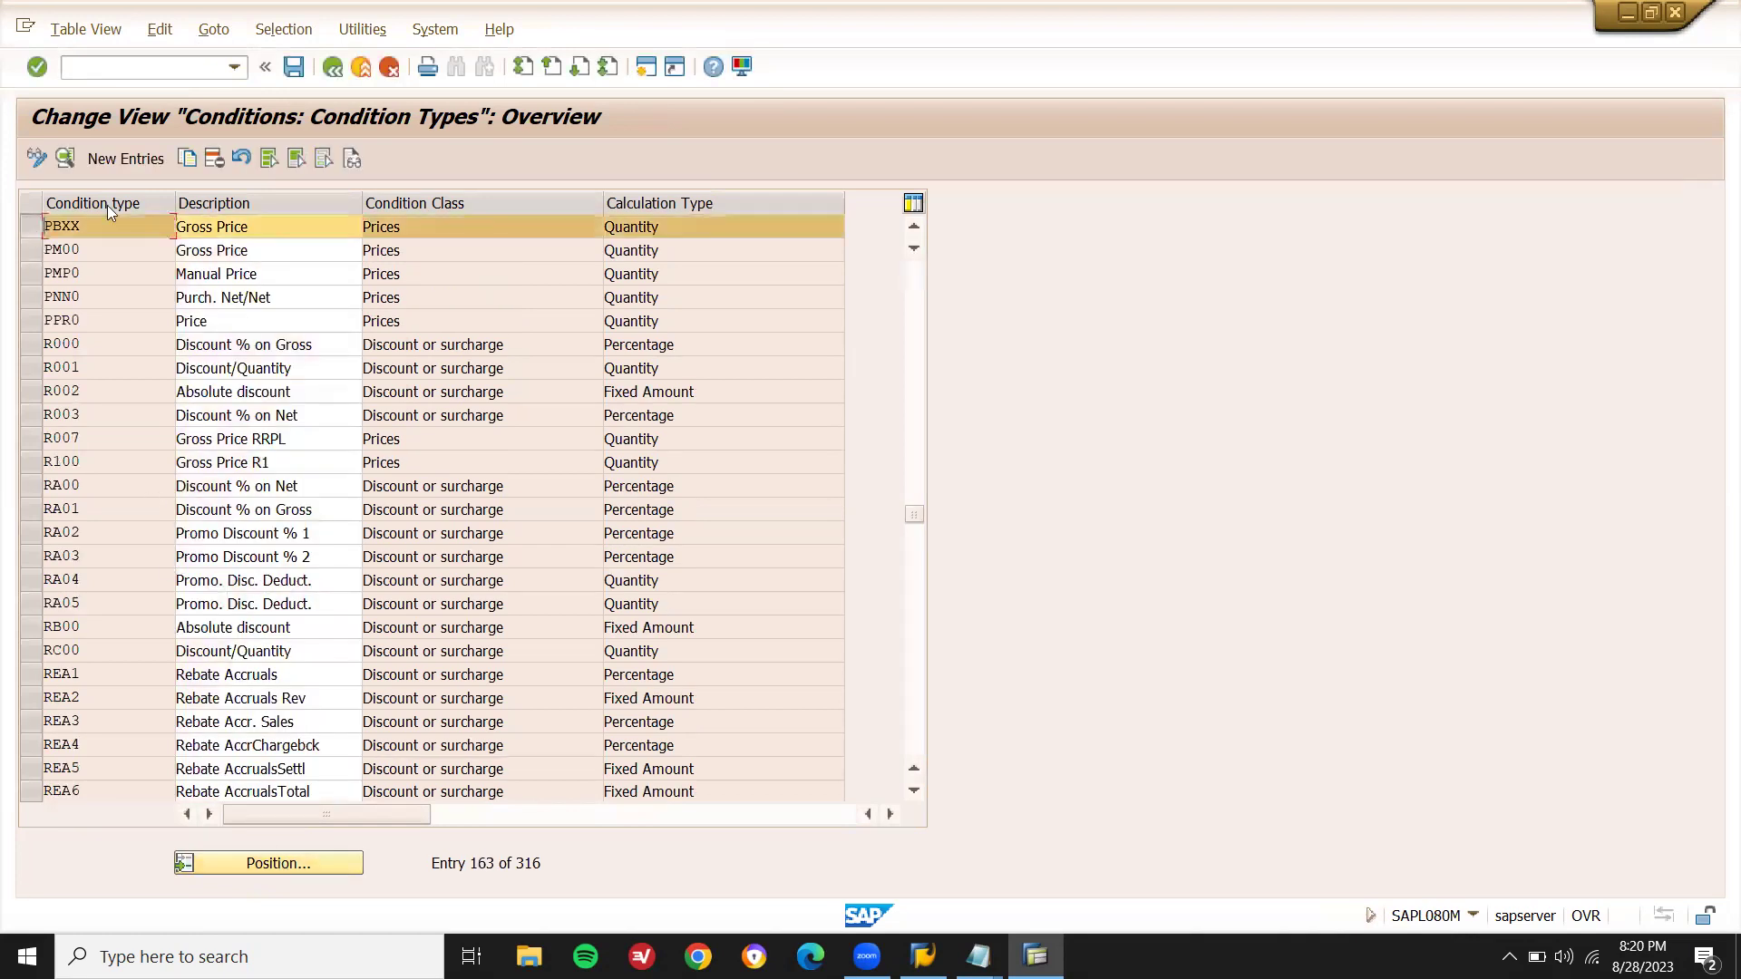
left_click(187, 157)
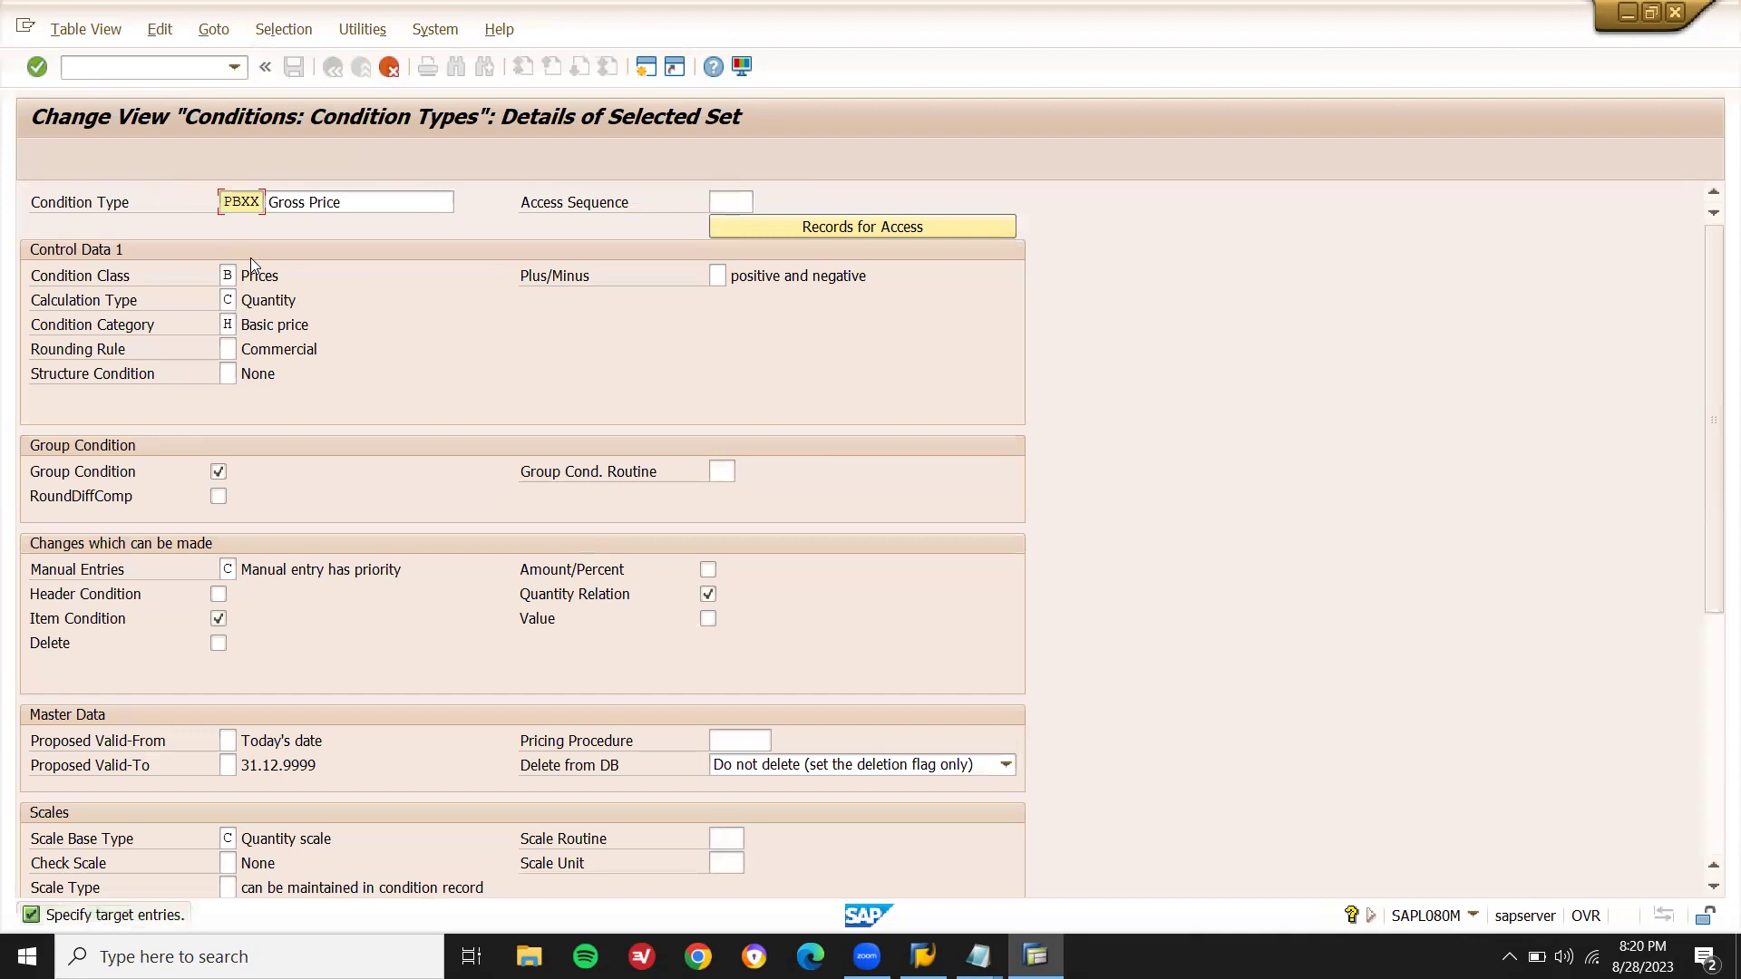
- Give new condition type Z855 access sequence A855 and return to the overview
key("alt+Tab")
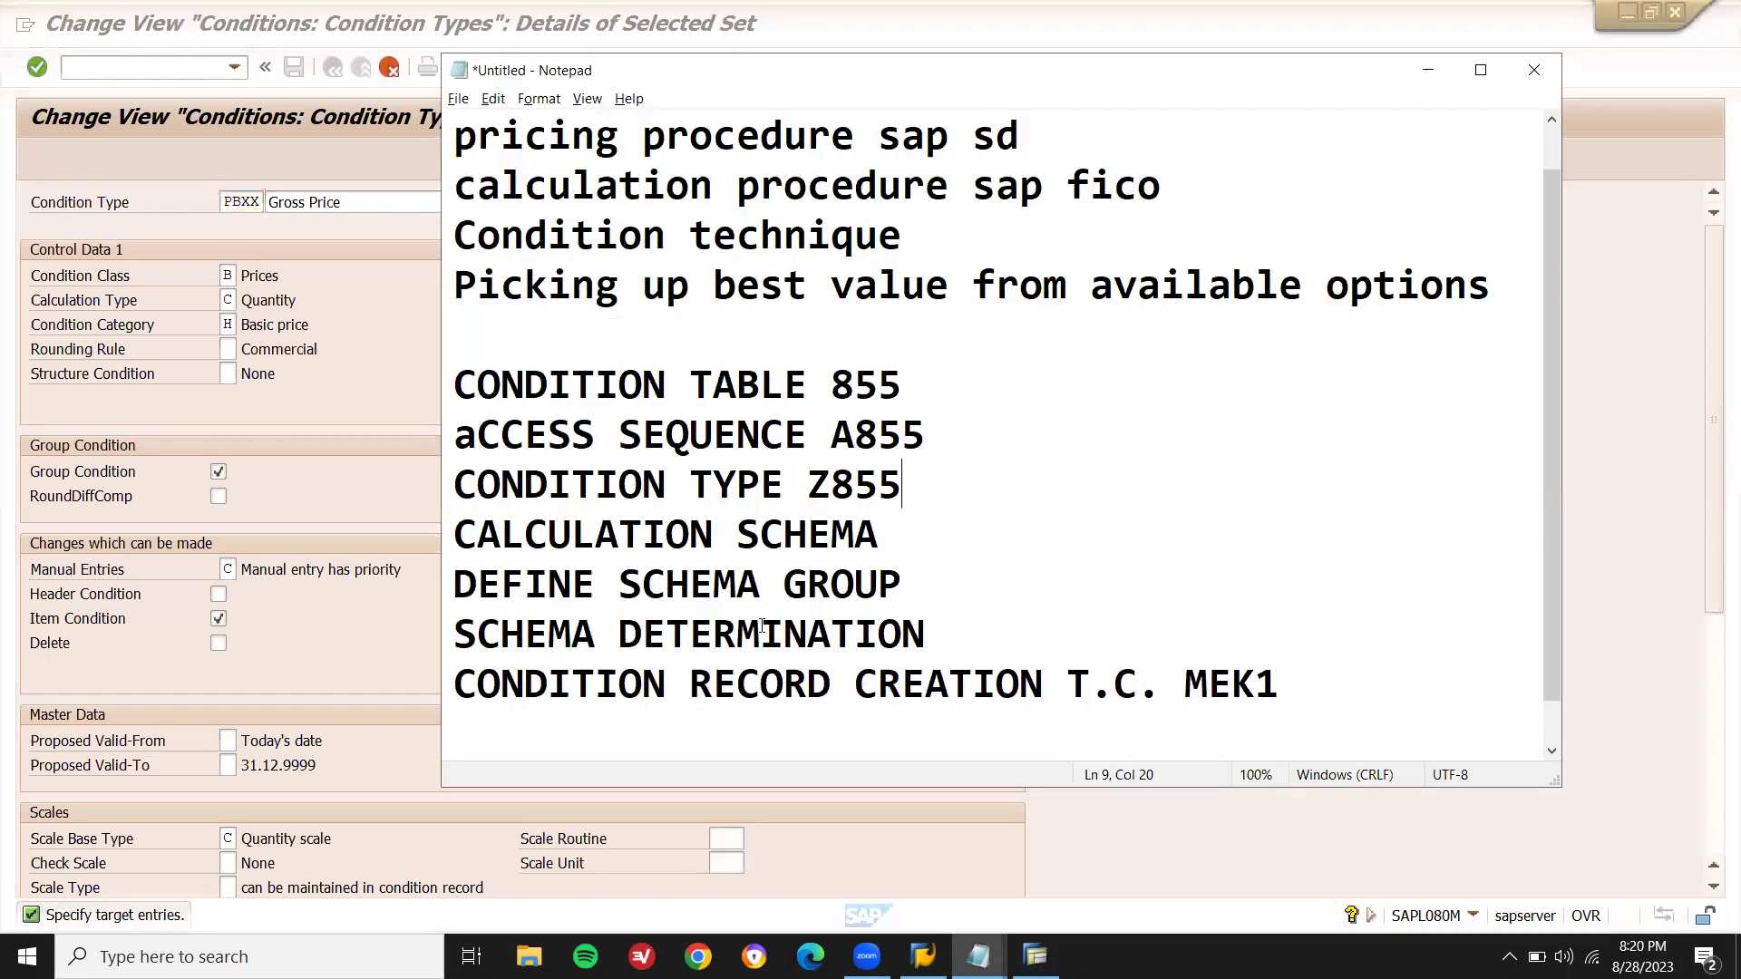
double_click(852, 494)
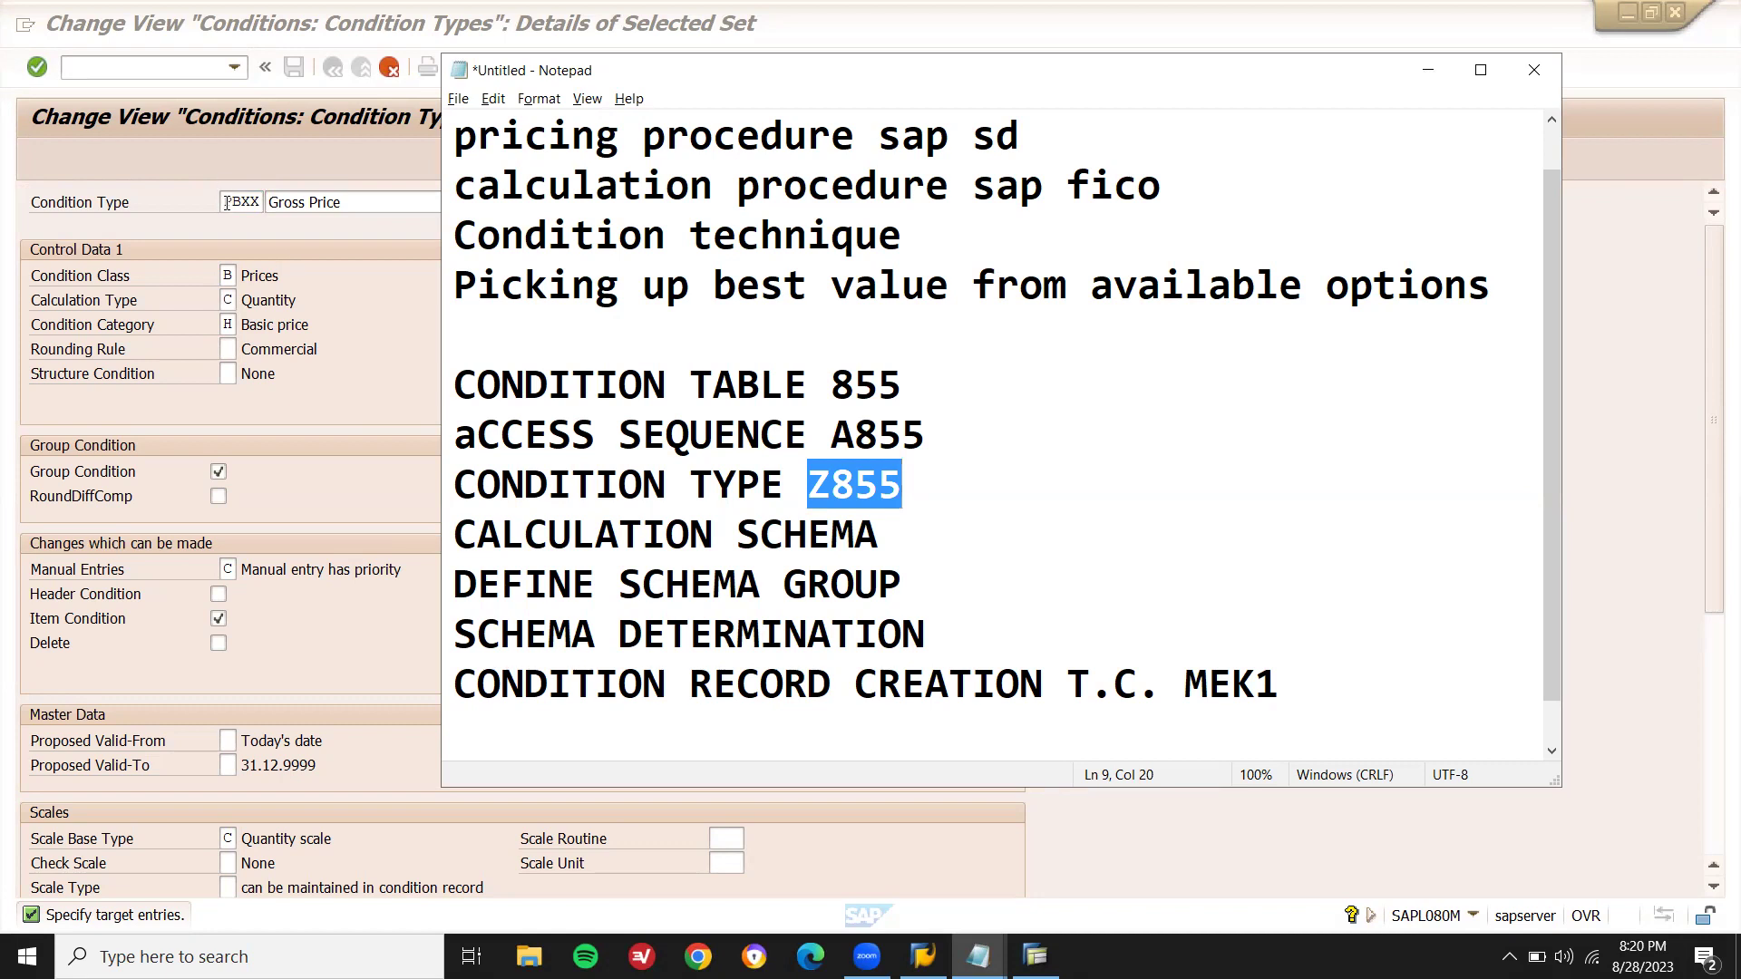
left_click(227, 202)
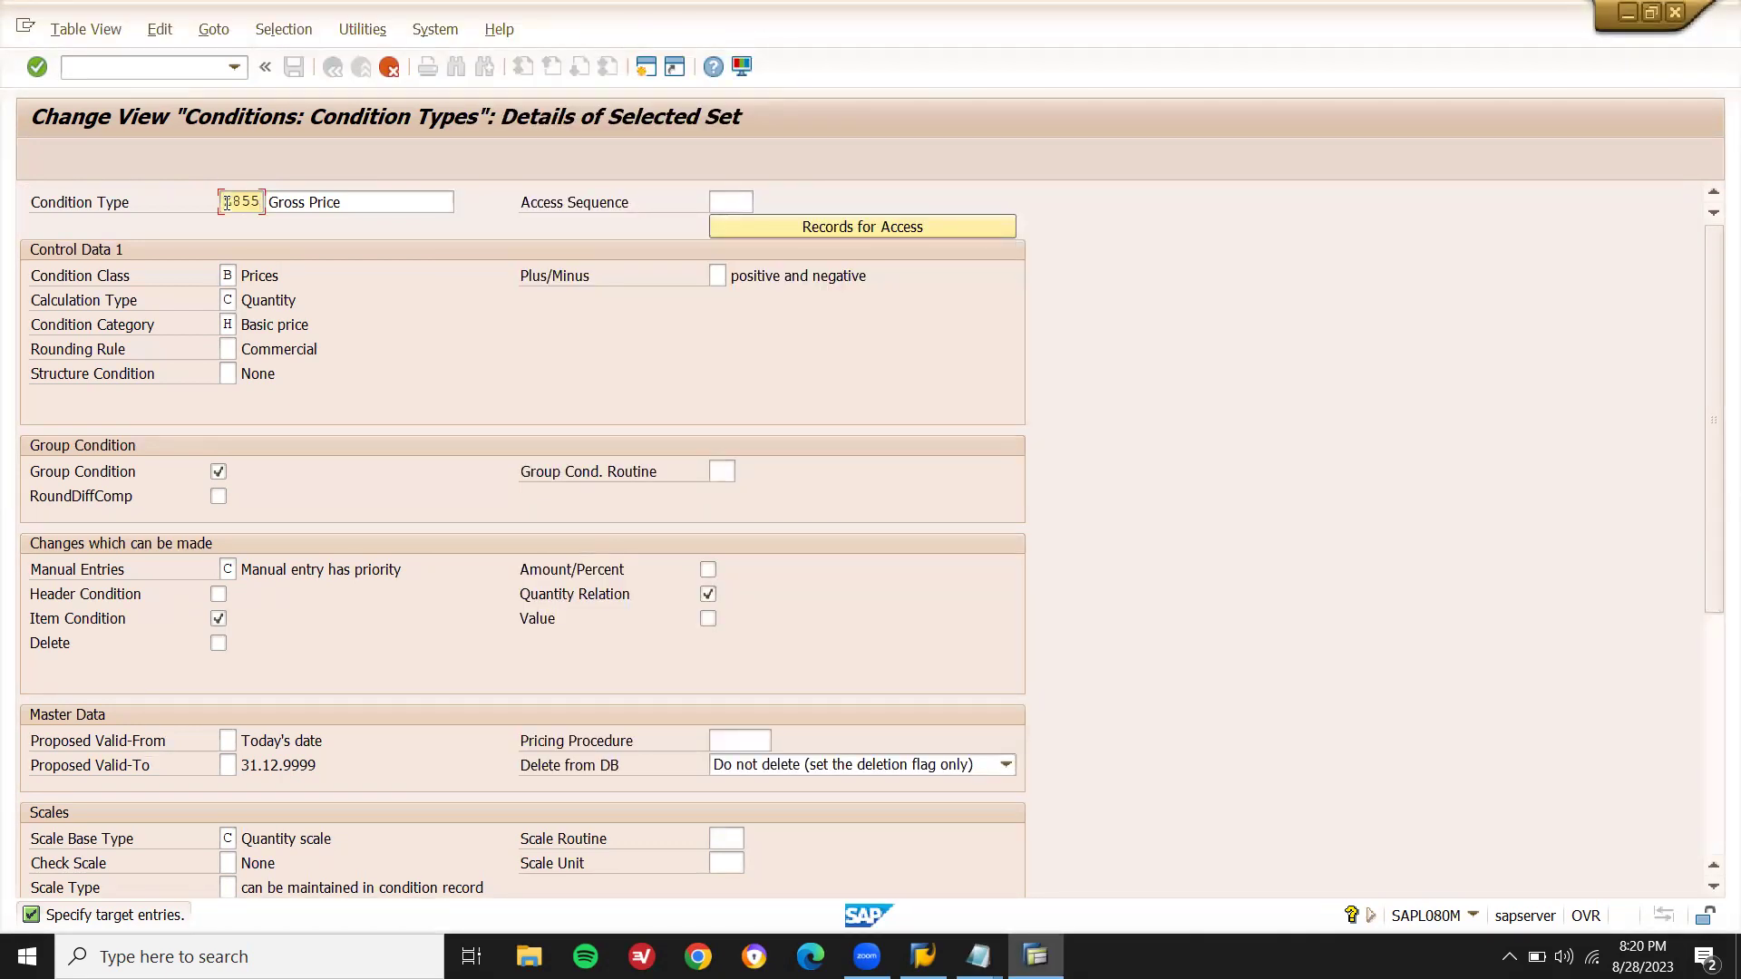
key("alt+Tab")
double_click(881, 419)
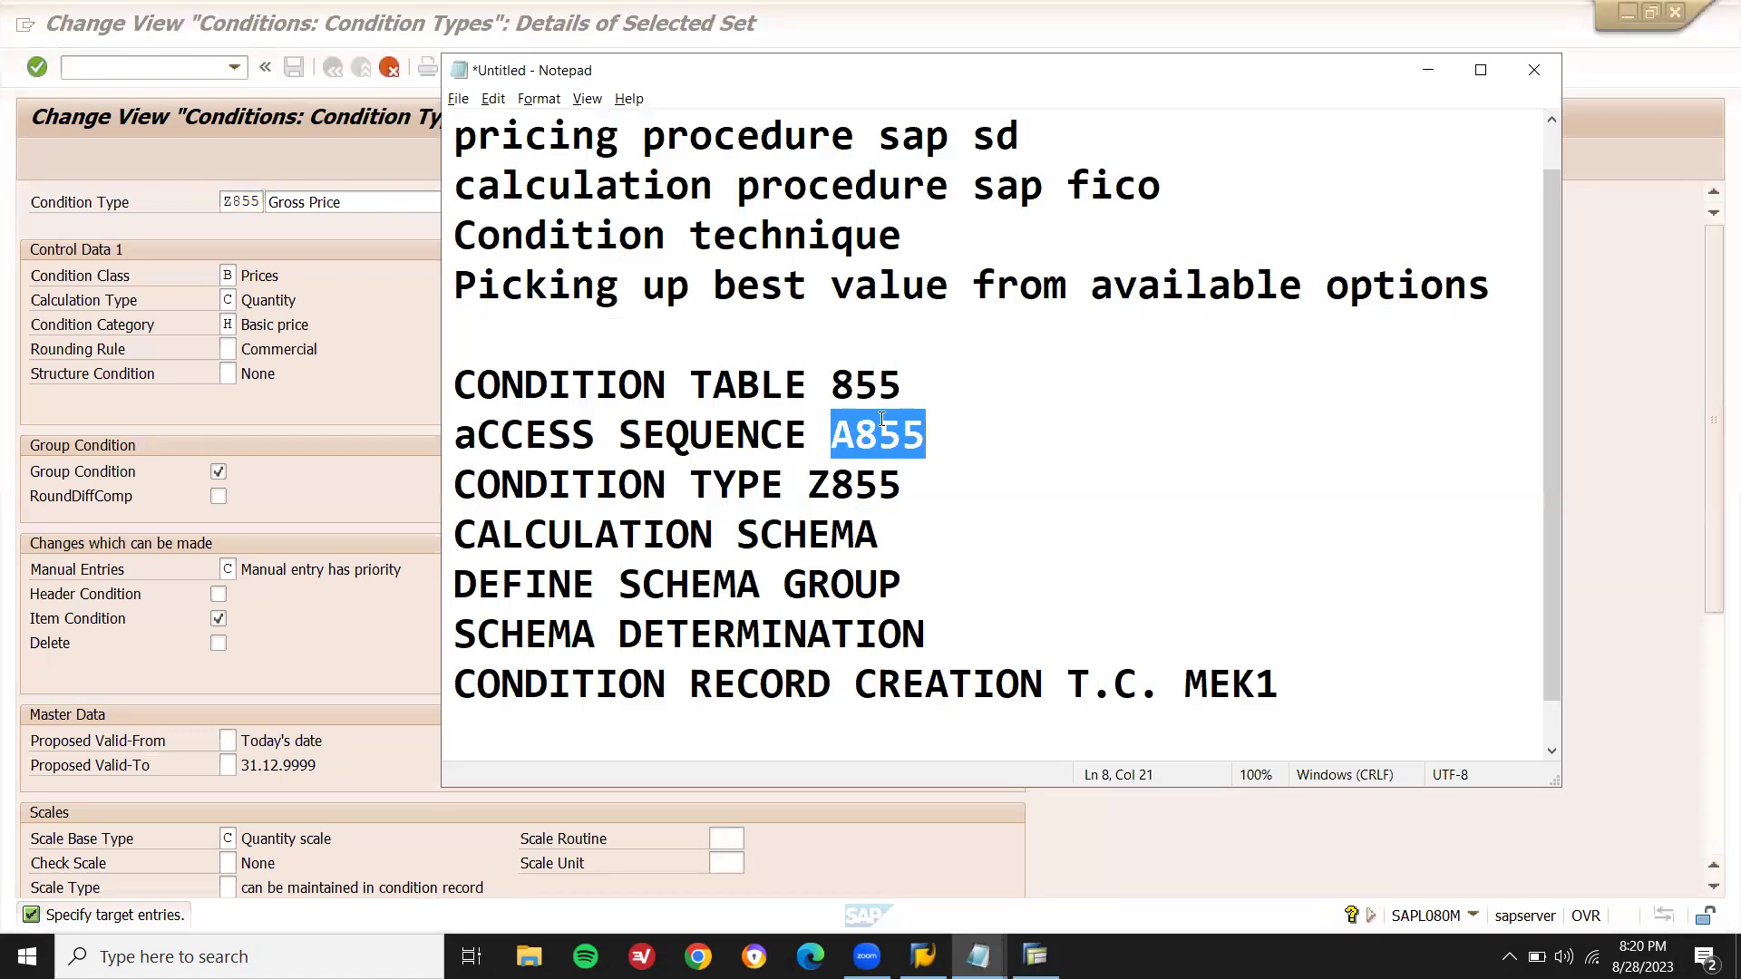
key("alt+Tab")
left_click(734, 201)
key("ctrl+v")
key("alt+Tab")
key("alt+Tab")
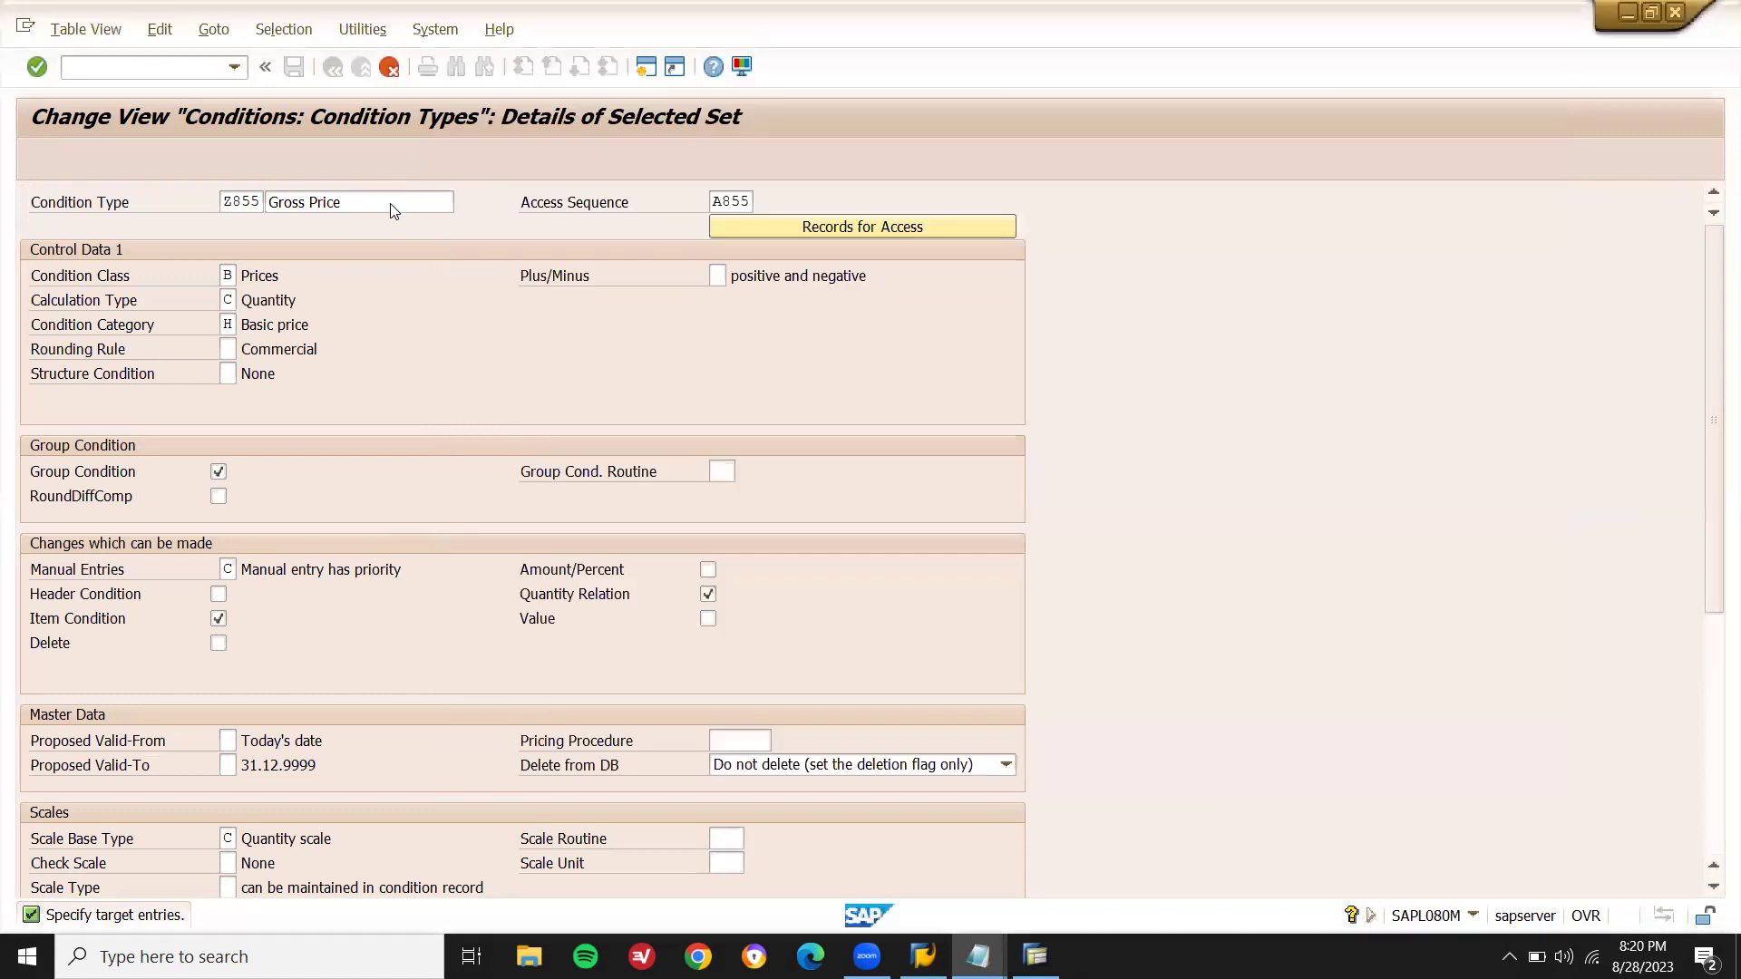
left_click(390, 203)
key("F3")
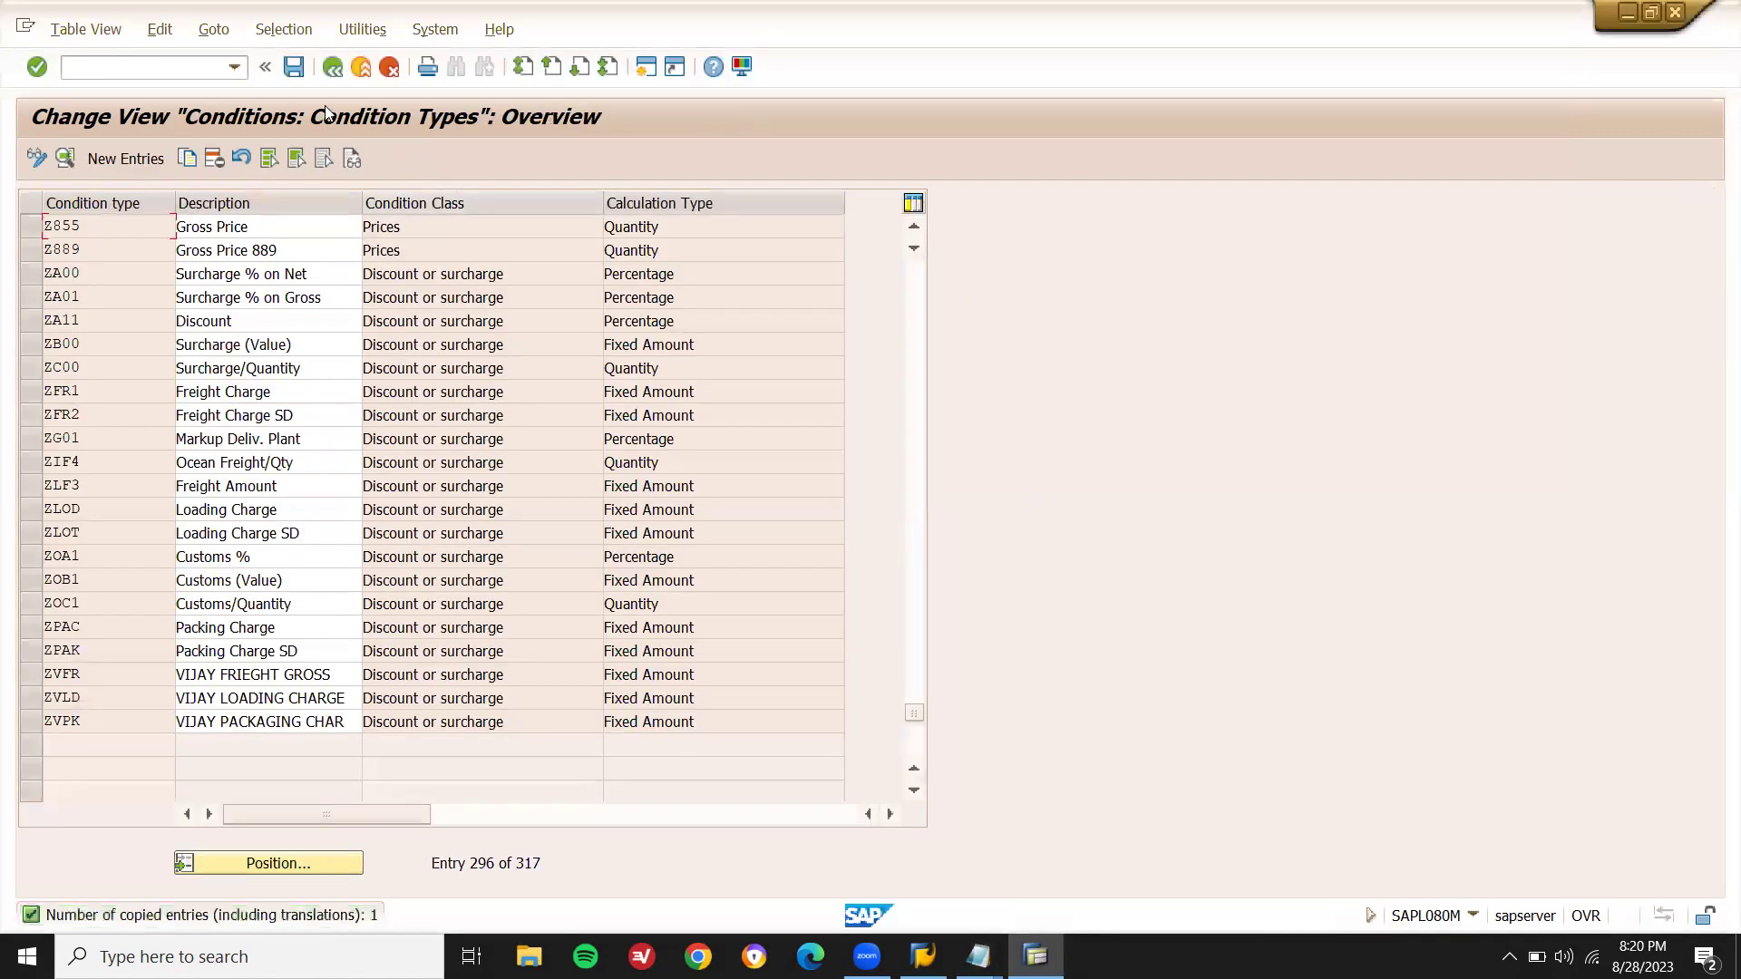
- Save condition type Z855 under a customizing request and bring the configuration notes forward
key("ctrl+s")
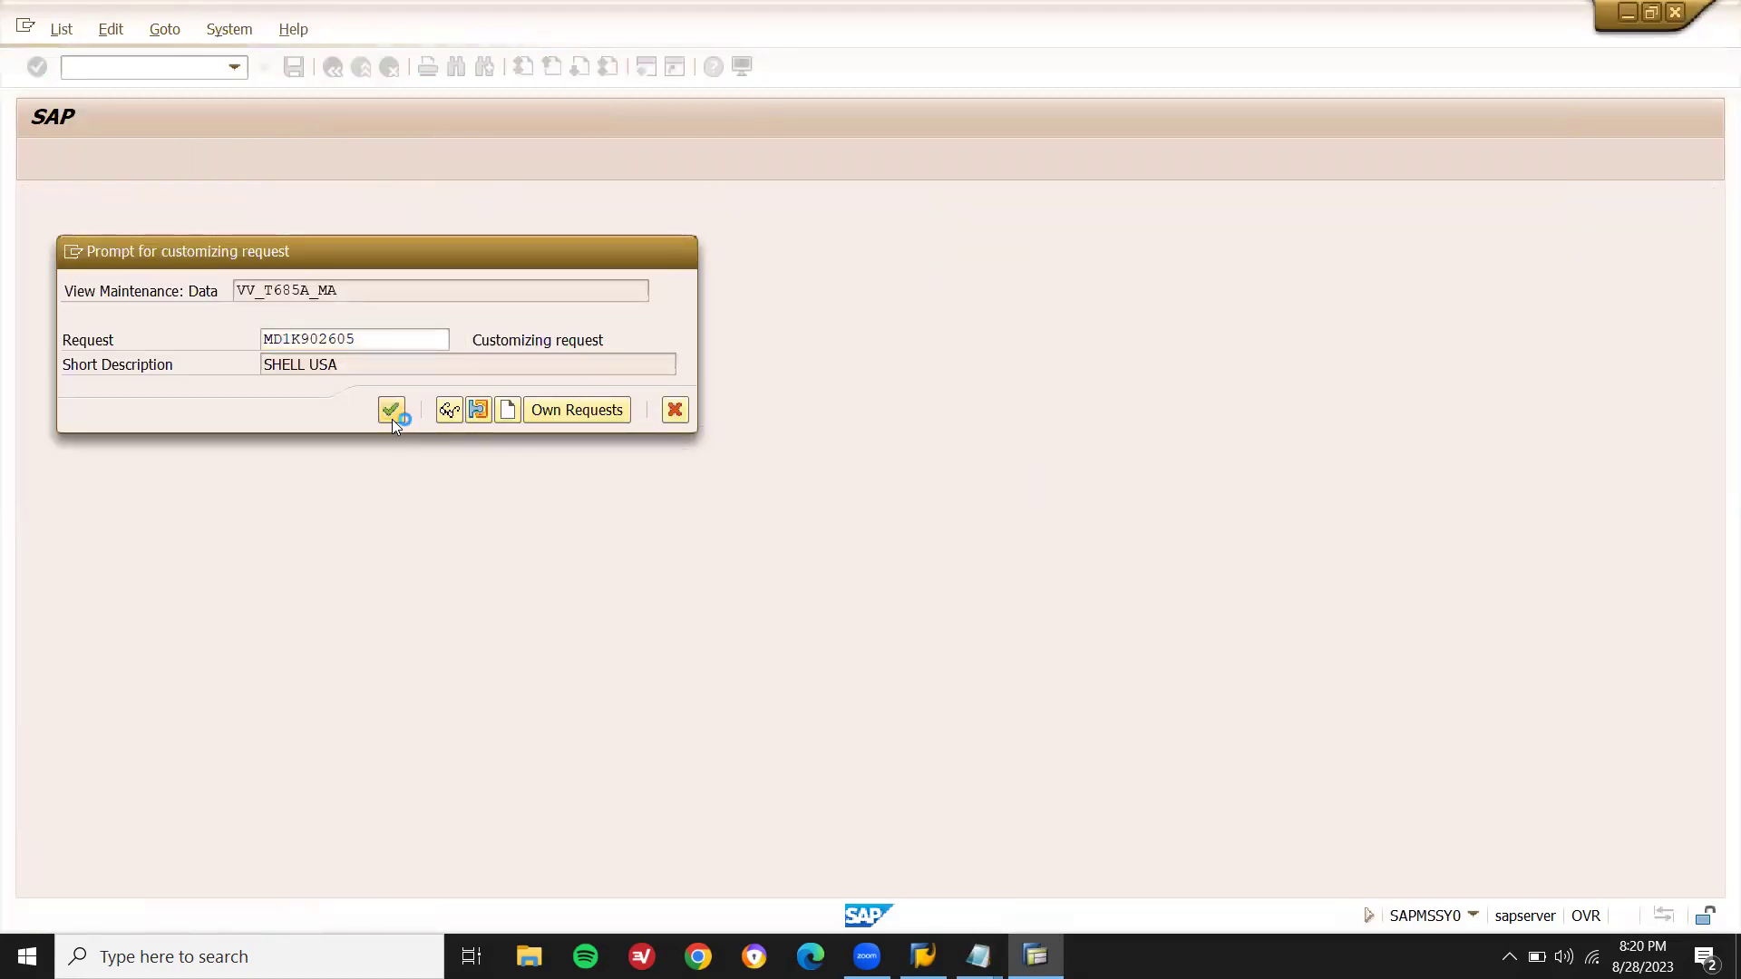
left_click(390, 411)
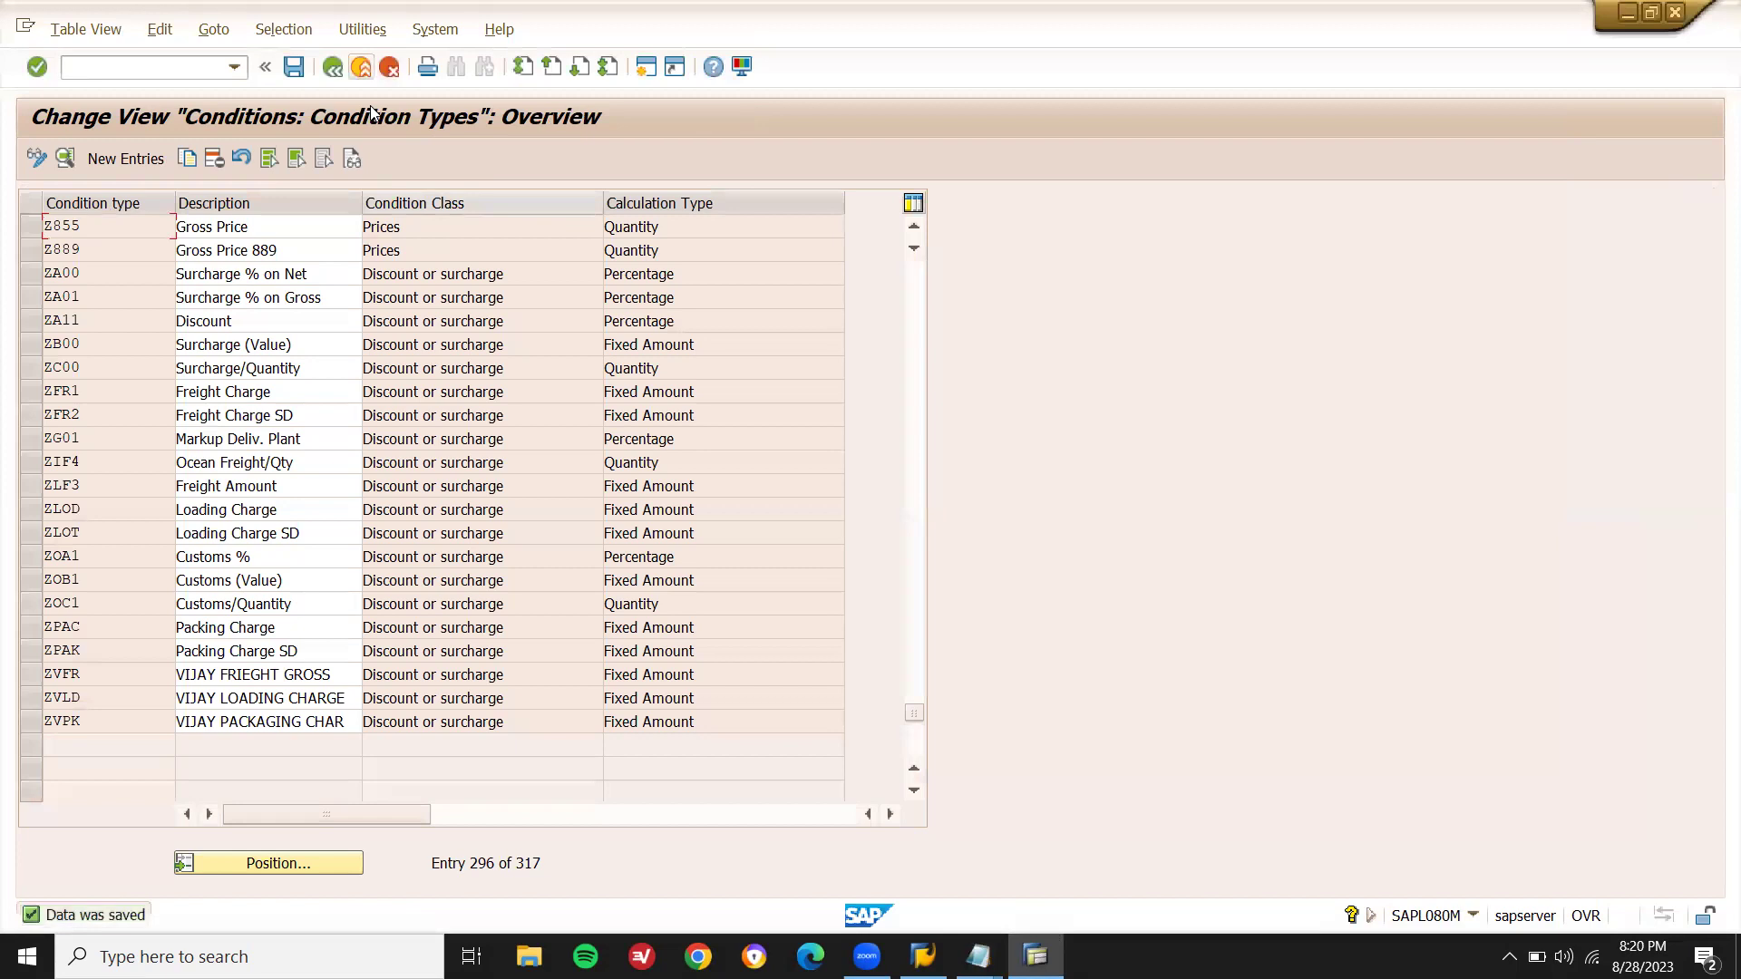
key("F3")
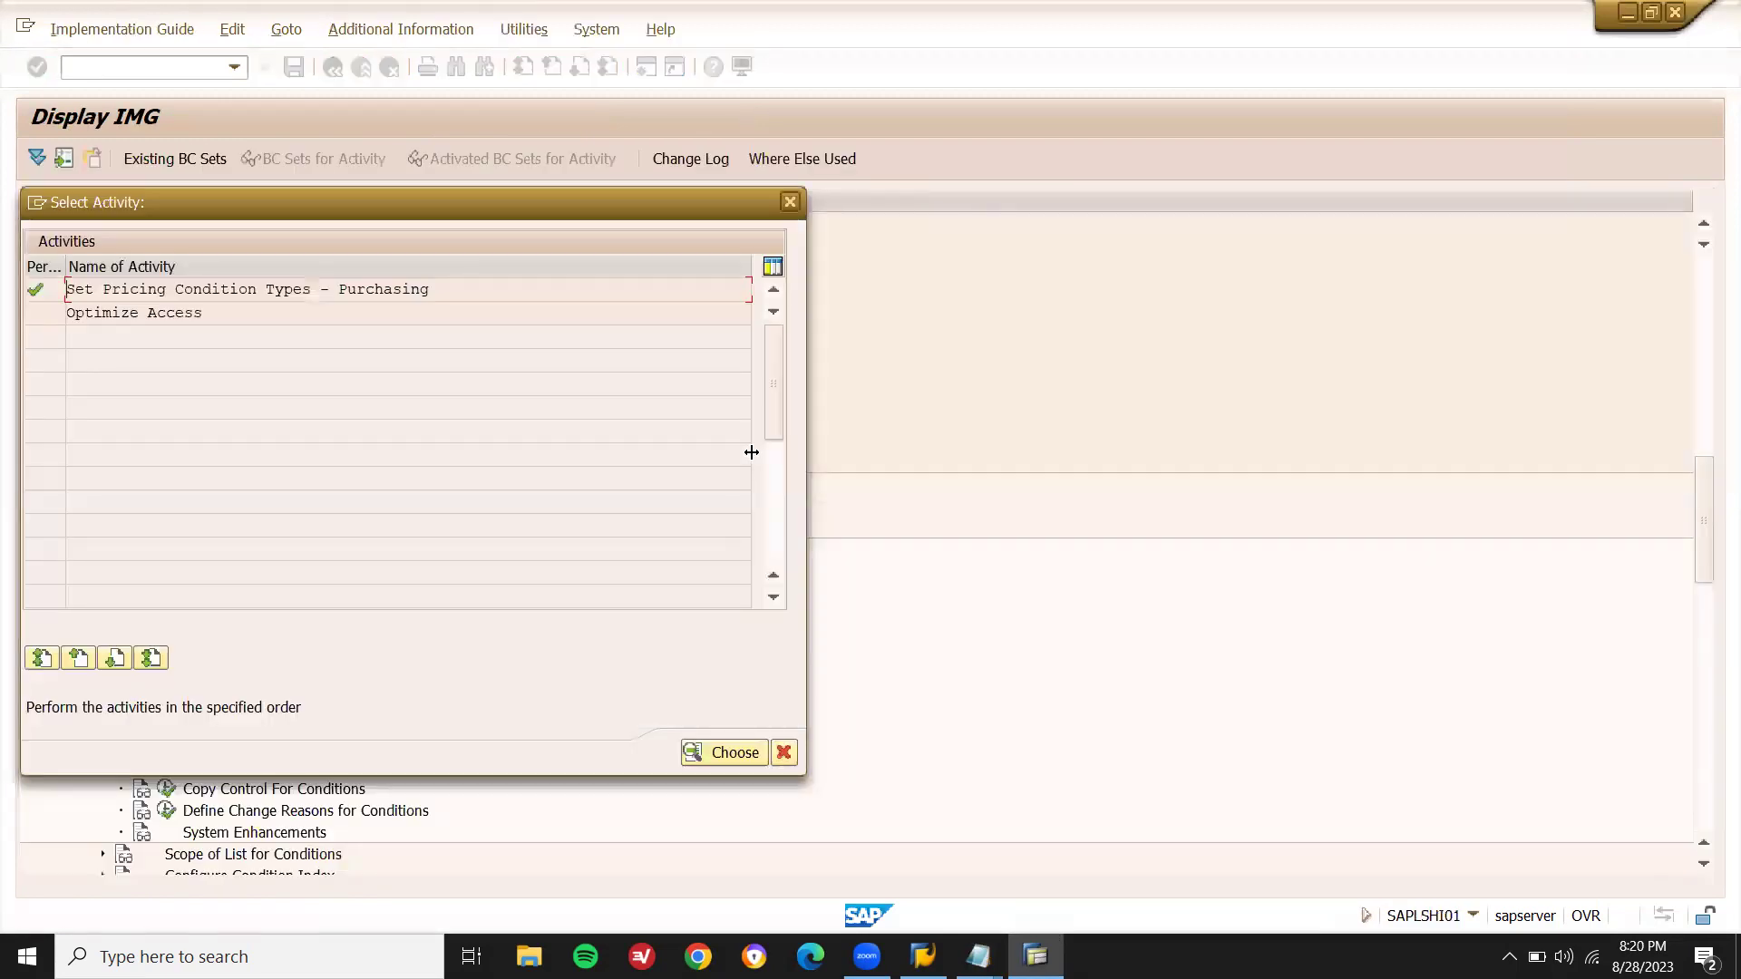
key("Escape")
left_click(978, 956)
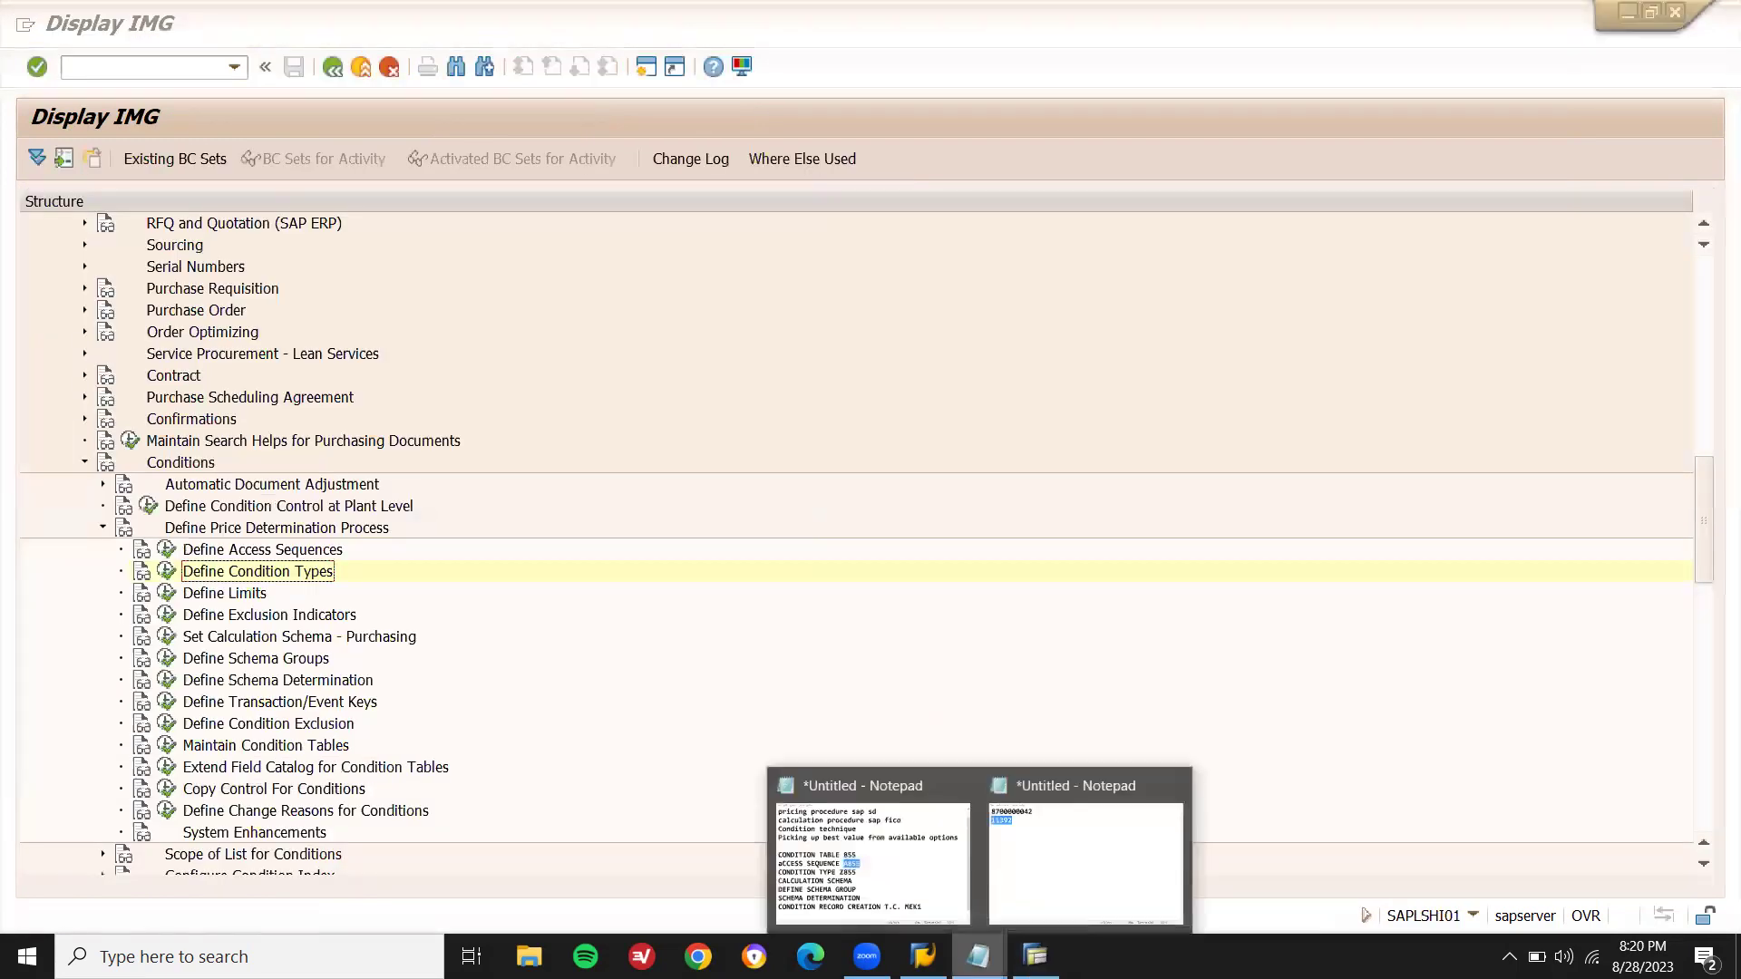
left_click(953, 889)
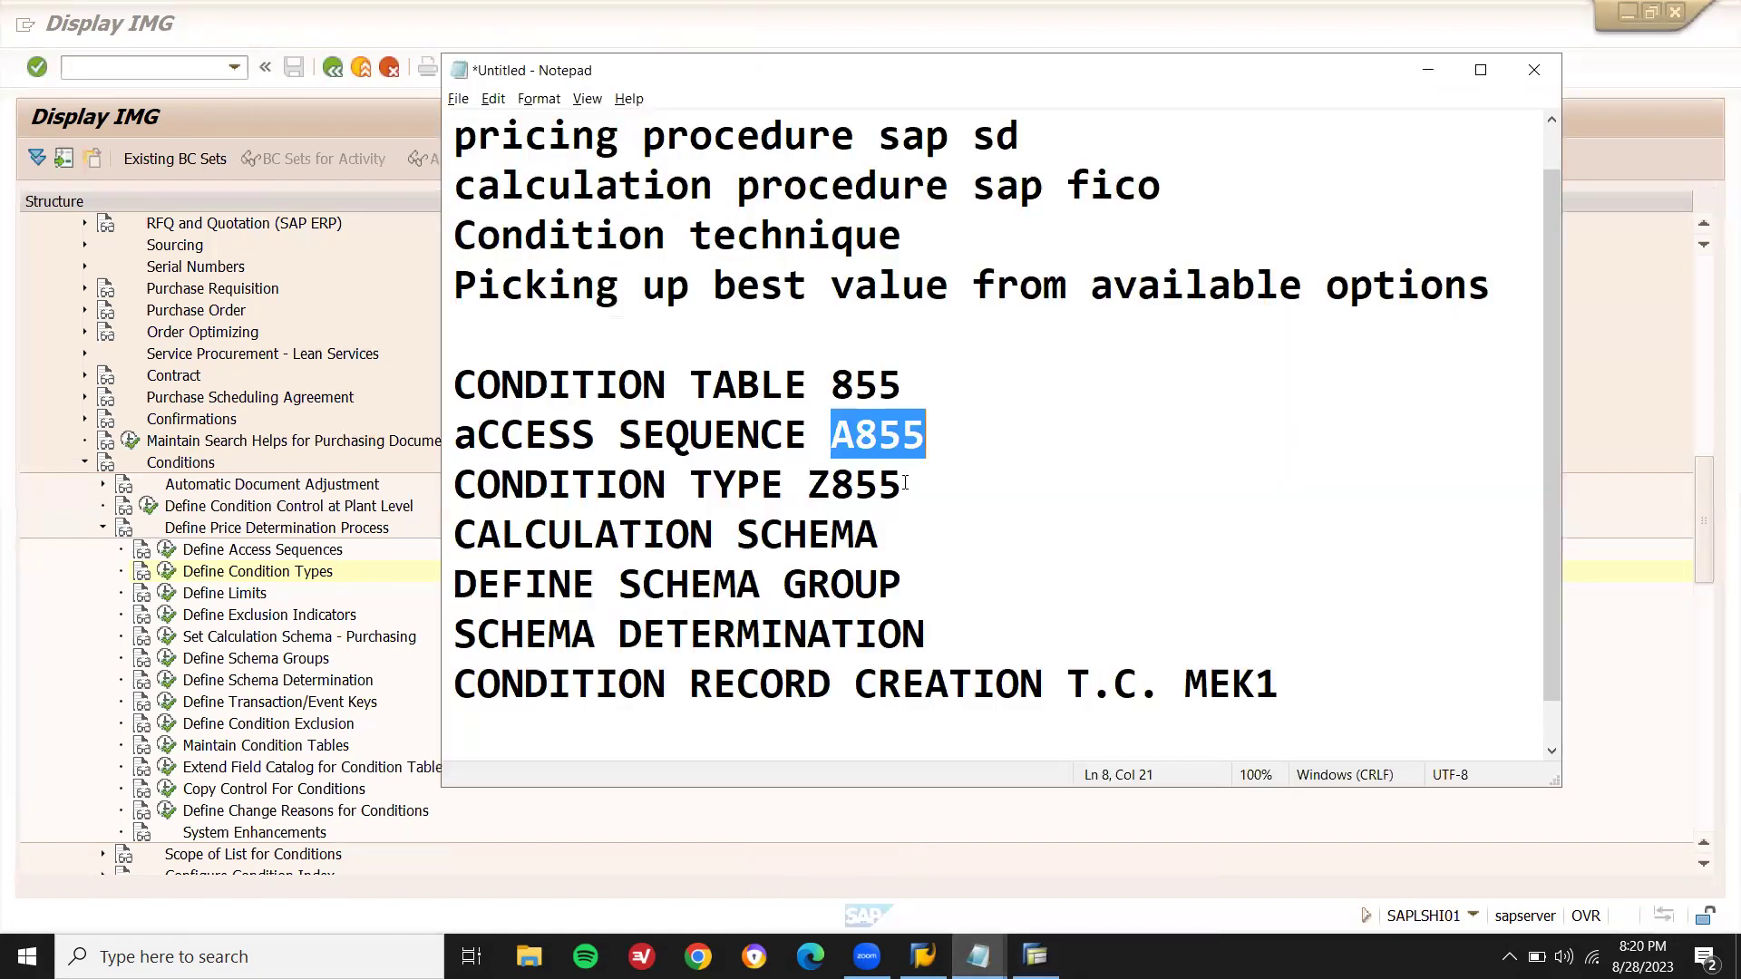
- Add Z855ZZ after CALCULATION SCHEMA in the Notepad notes and copy the name
left_click(917, 536)
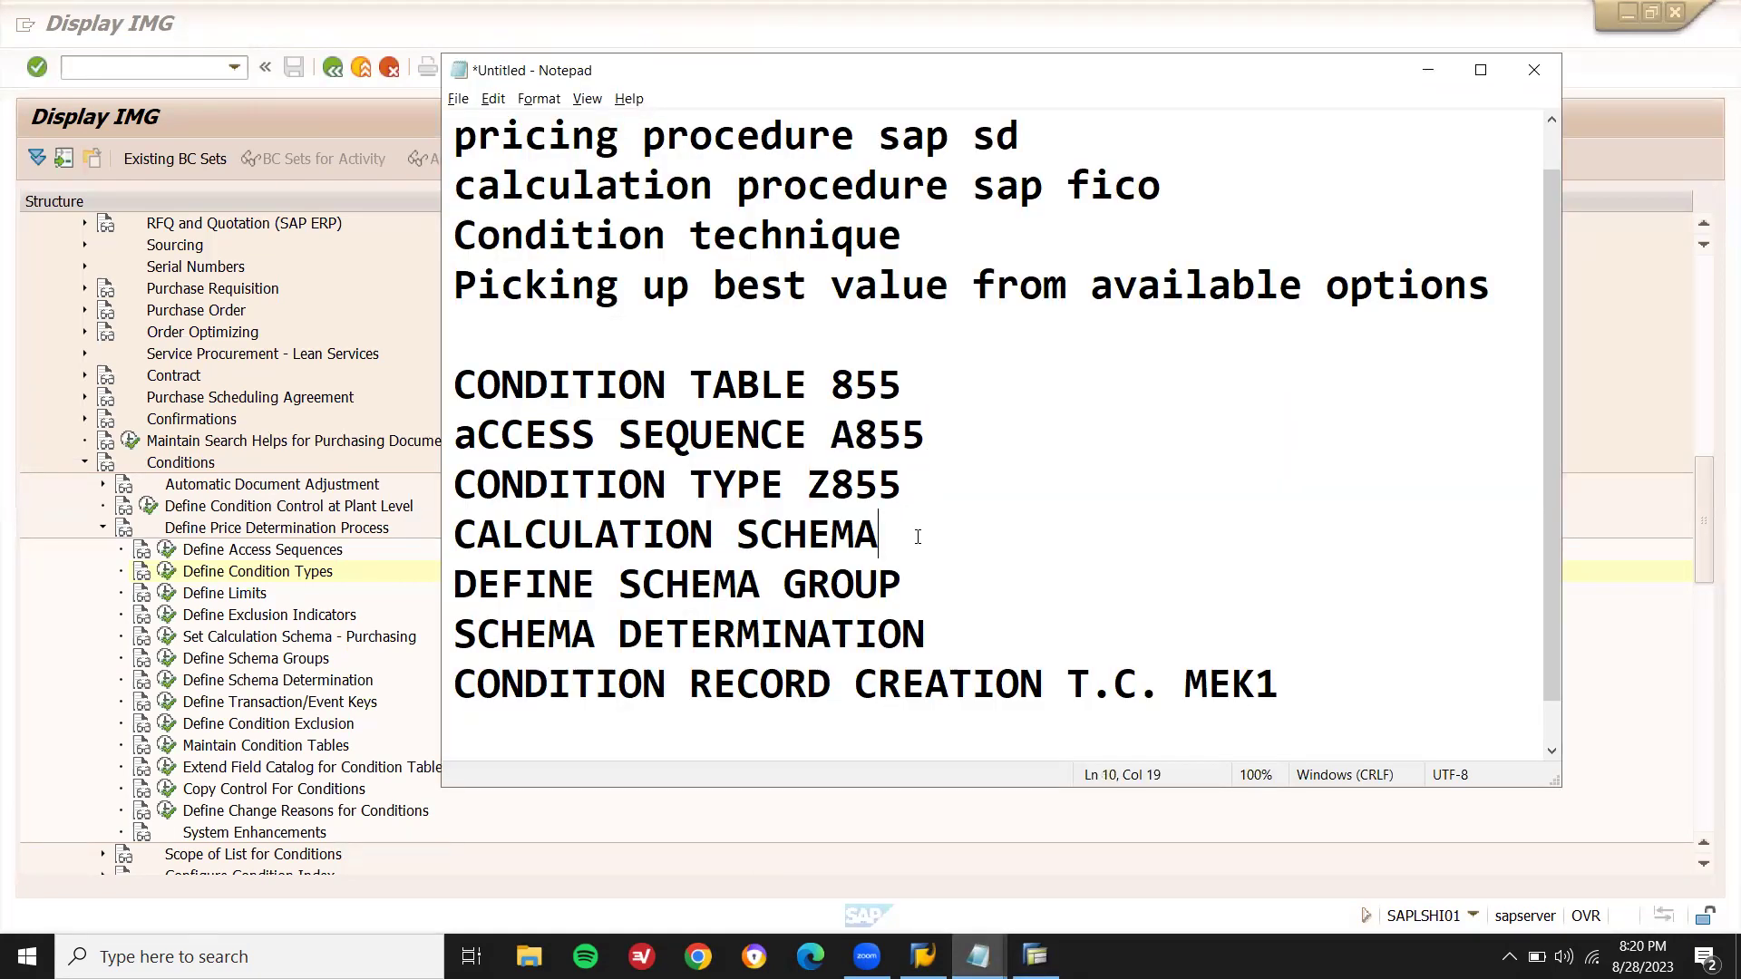
key("shift+Home")
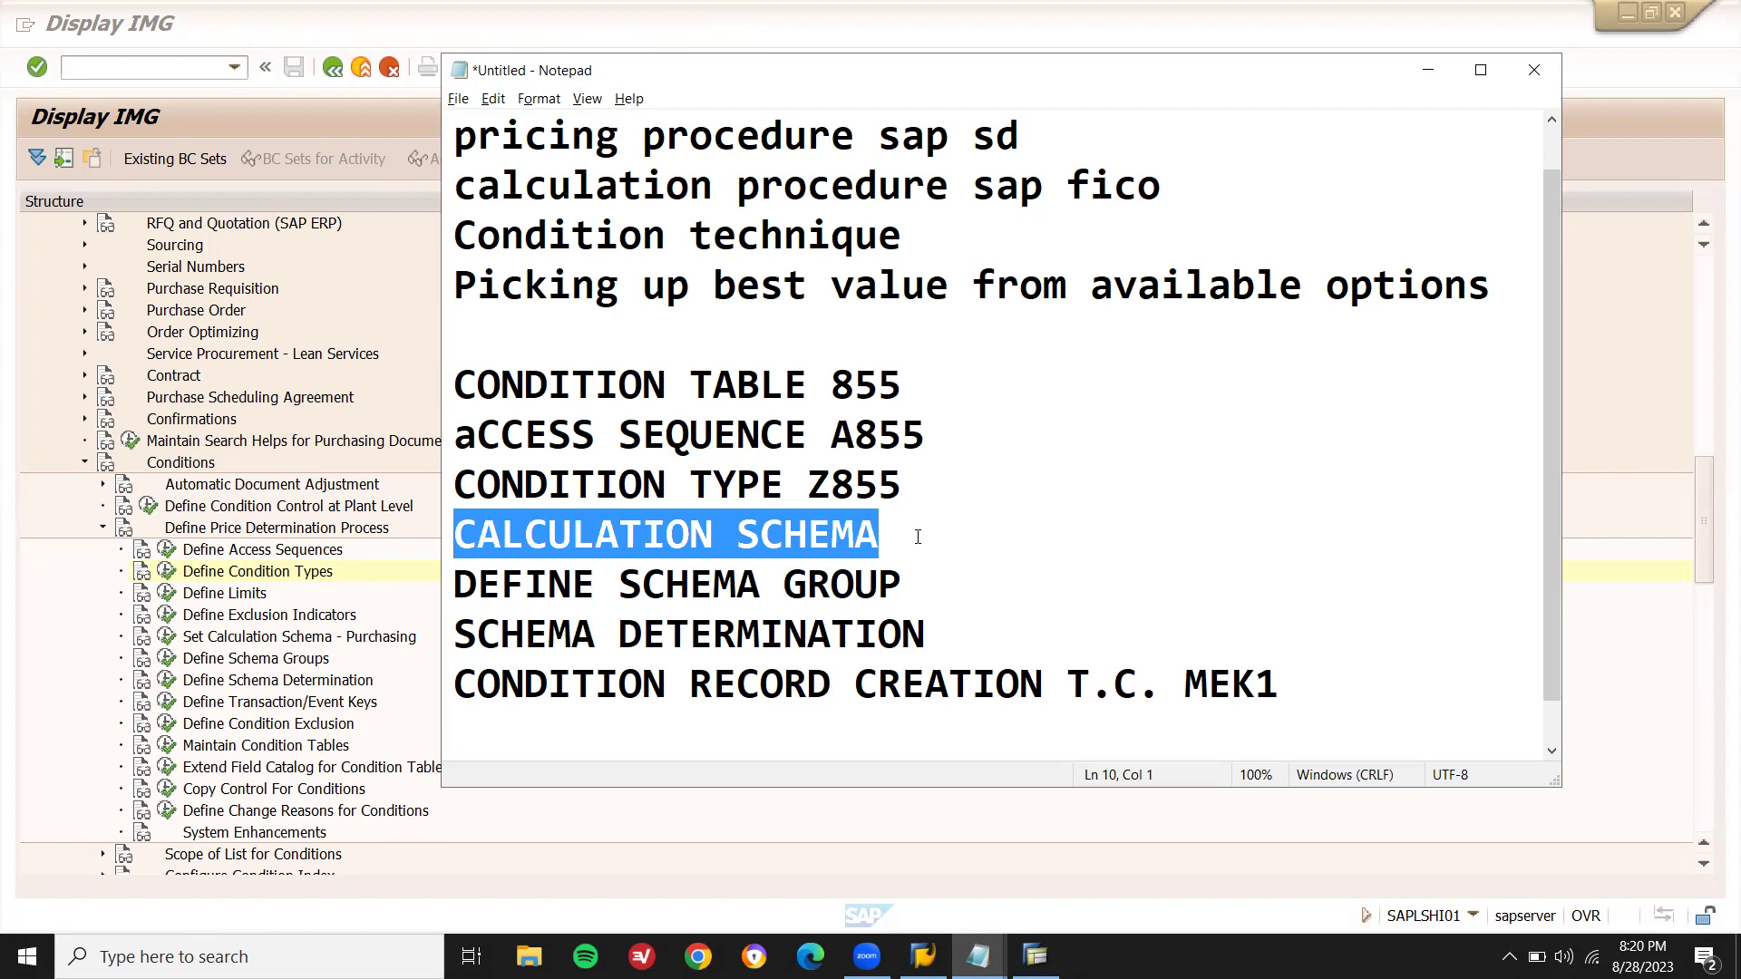
left_click(917, 536)
type("Z855ZZ")
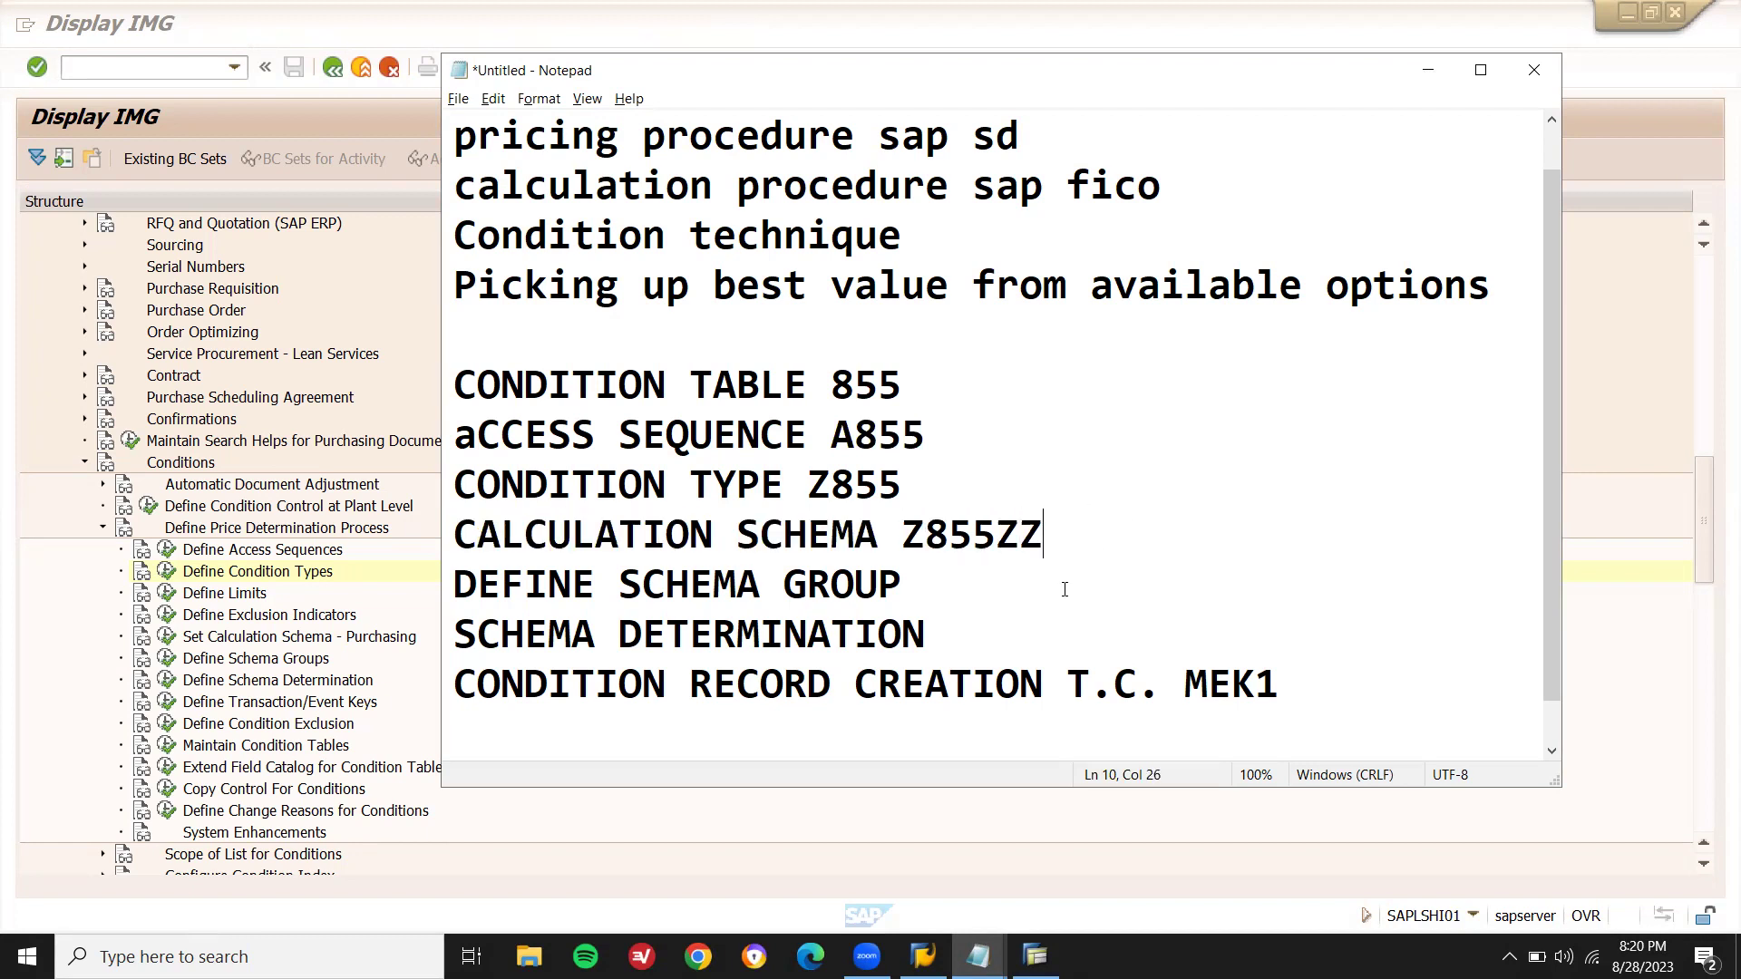
double_click(954, 535)
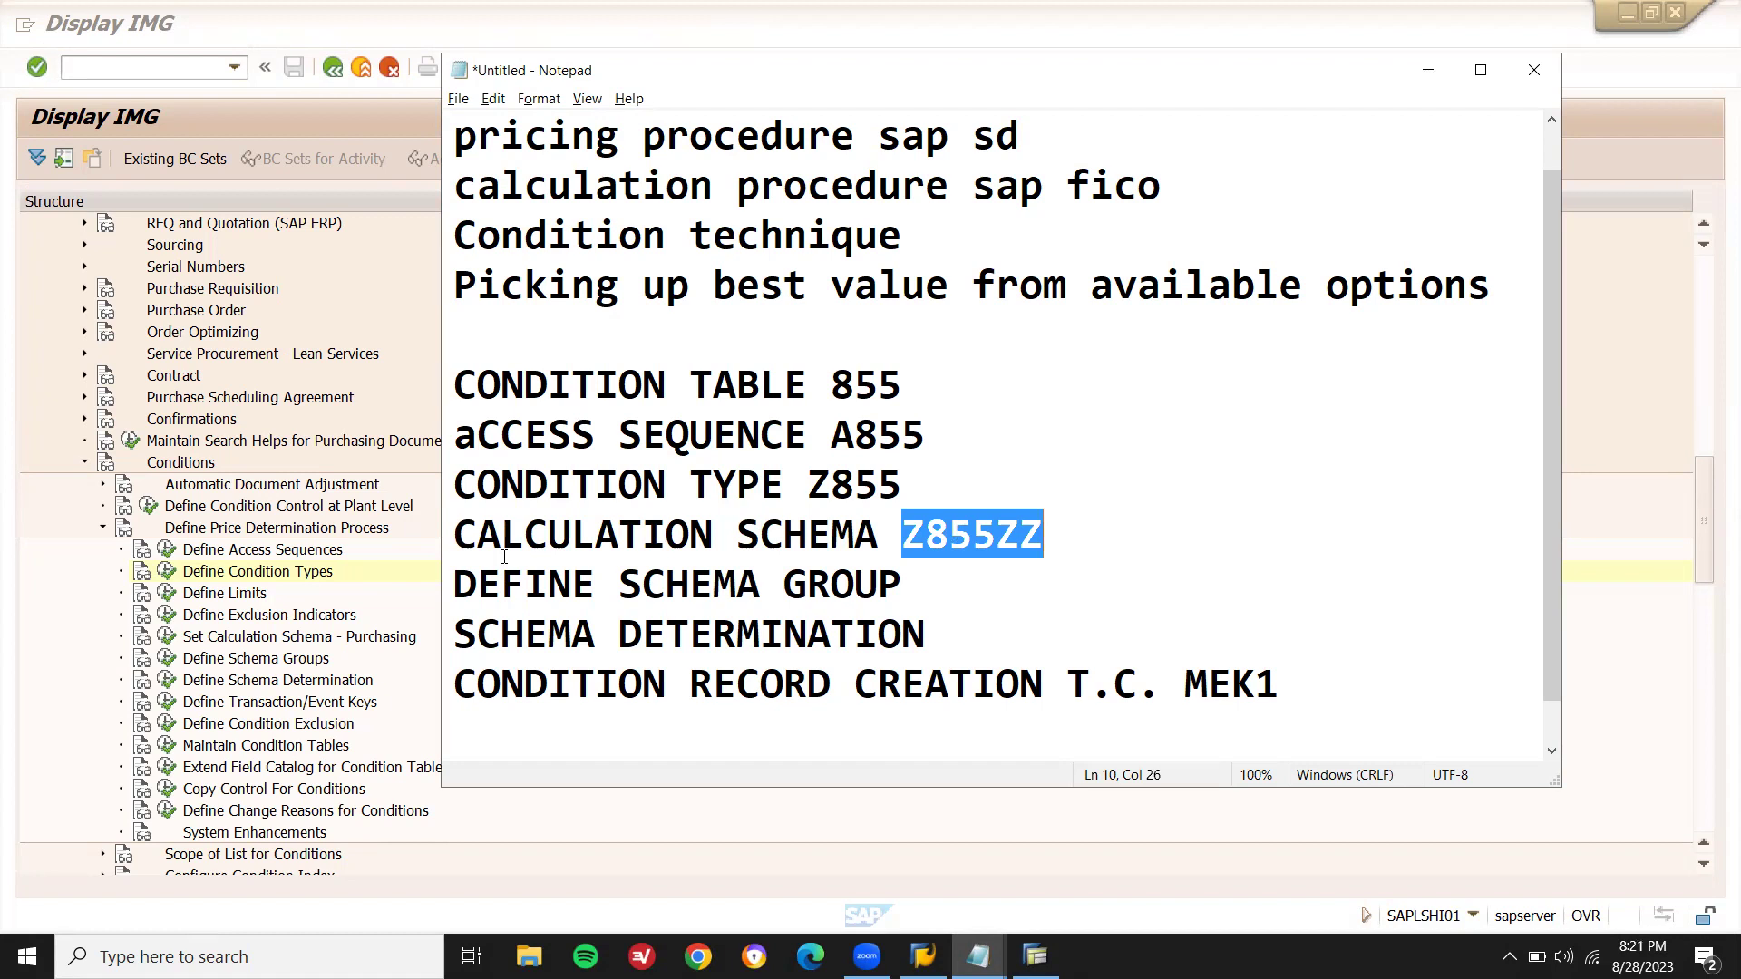
left_click(351, 586)
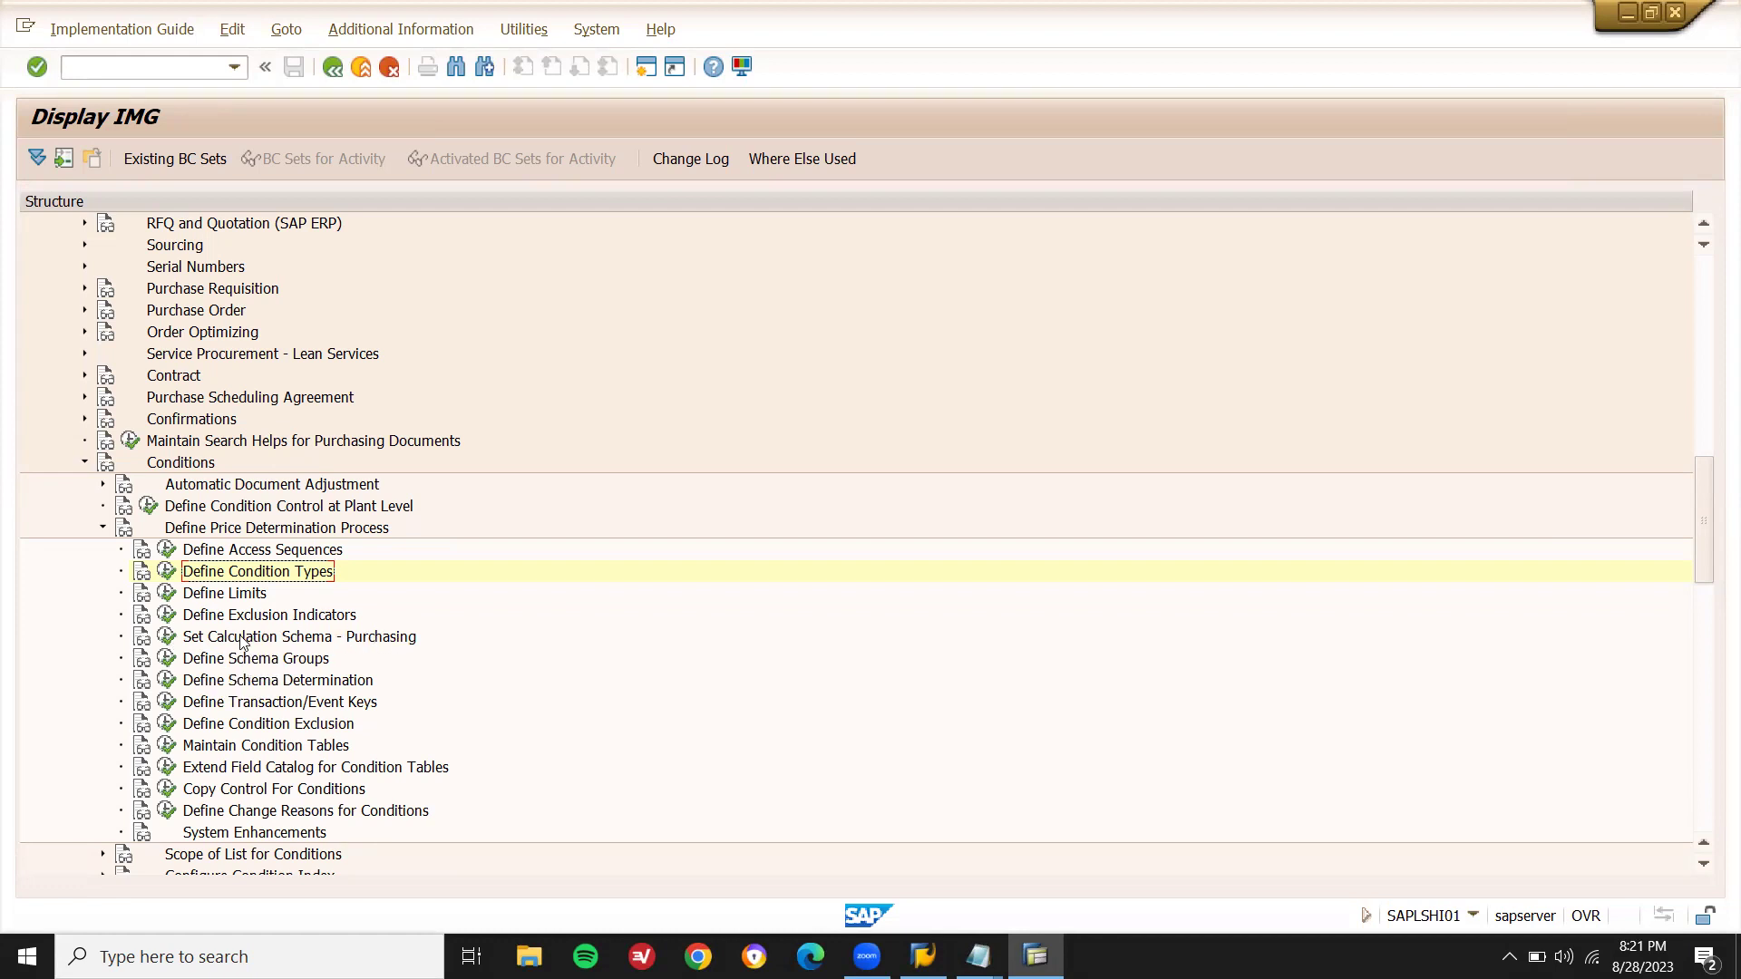
- Open Set Calculation Schema - Purchasing and jump the list to schemas starting with RM
left_click(166, 638)
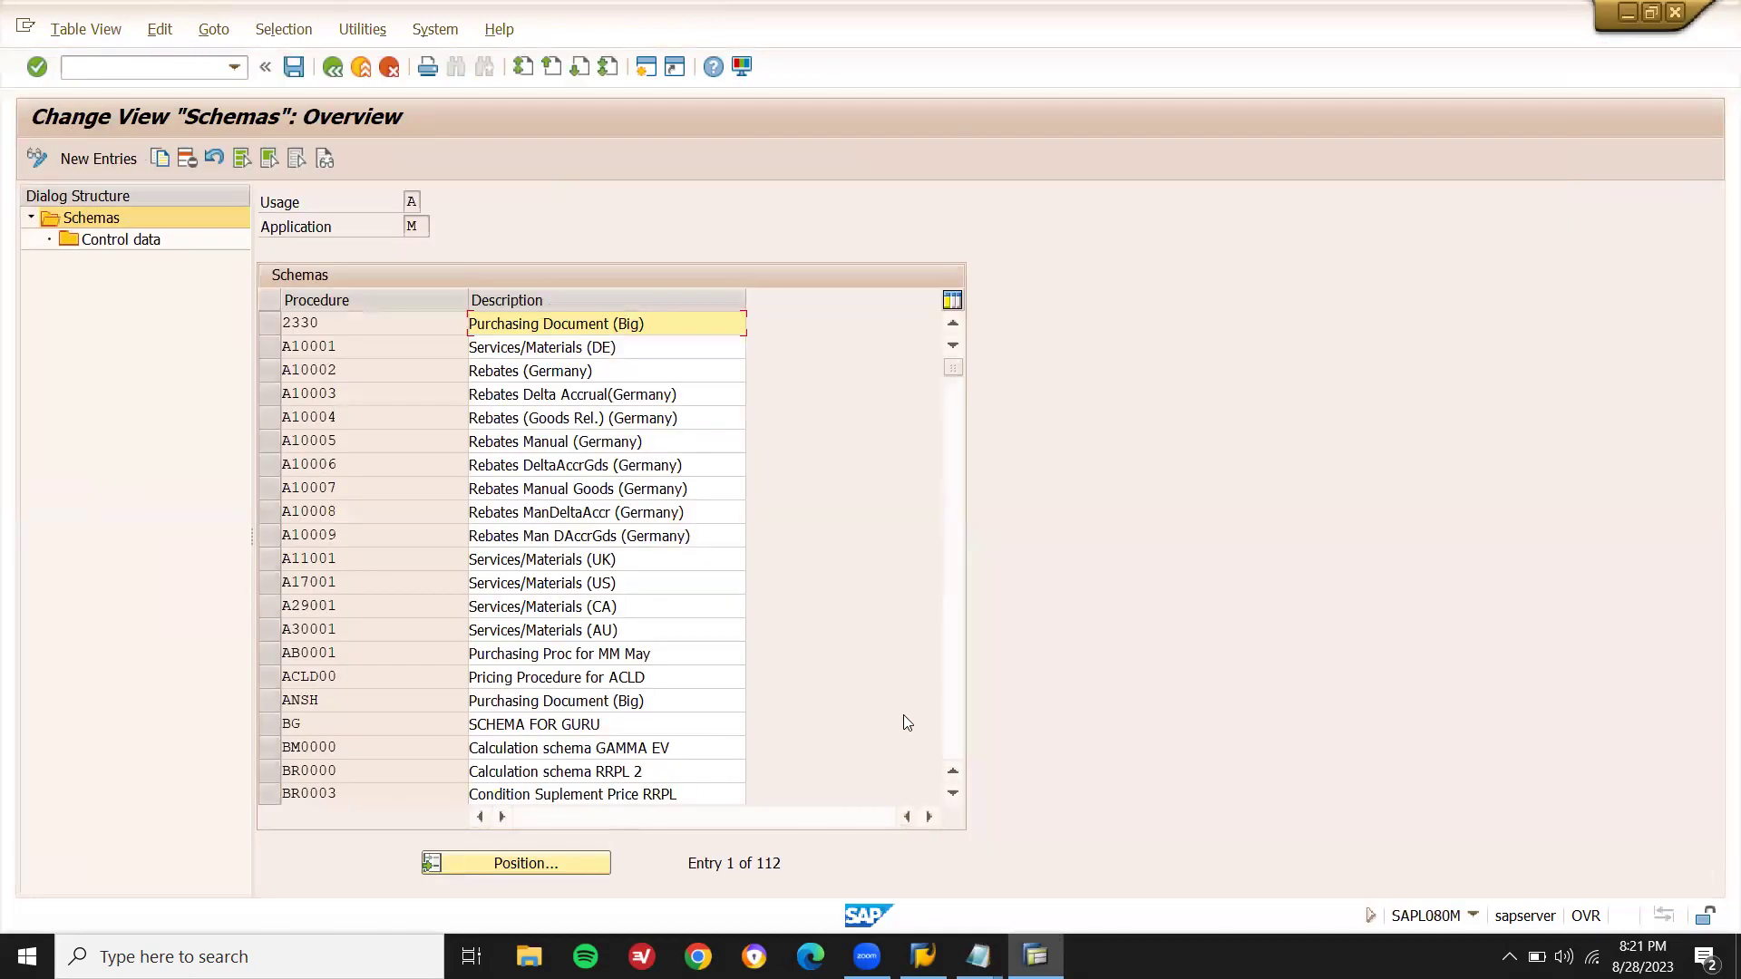
left_click(541, 870)
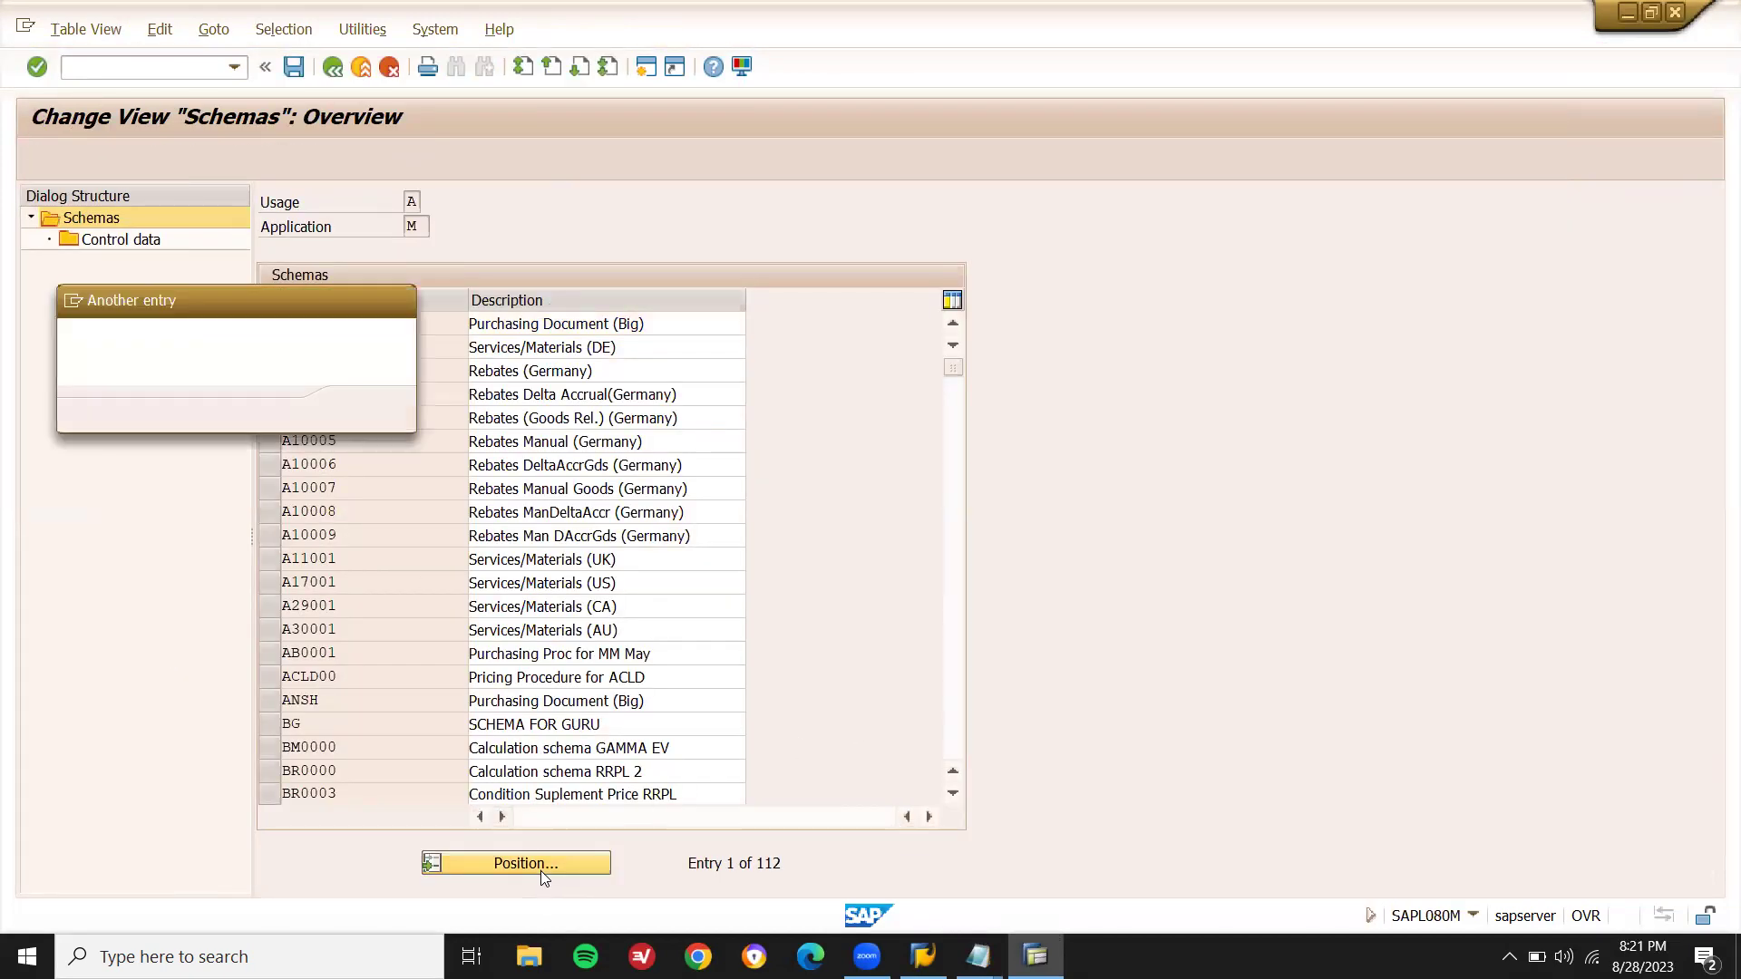
type("RM")
key("Return")
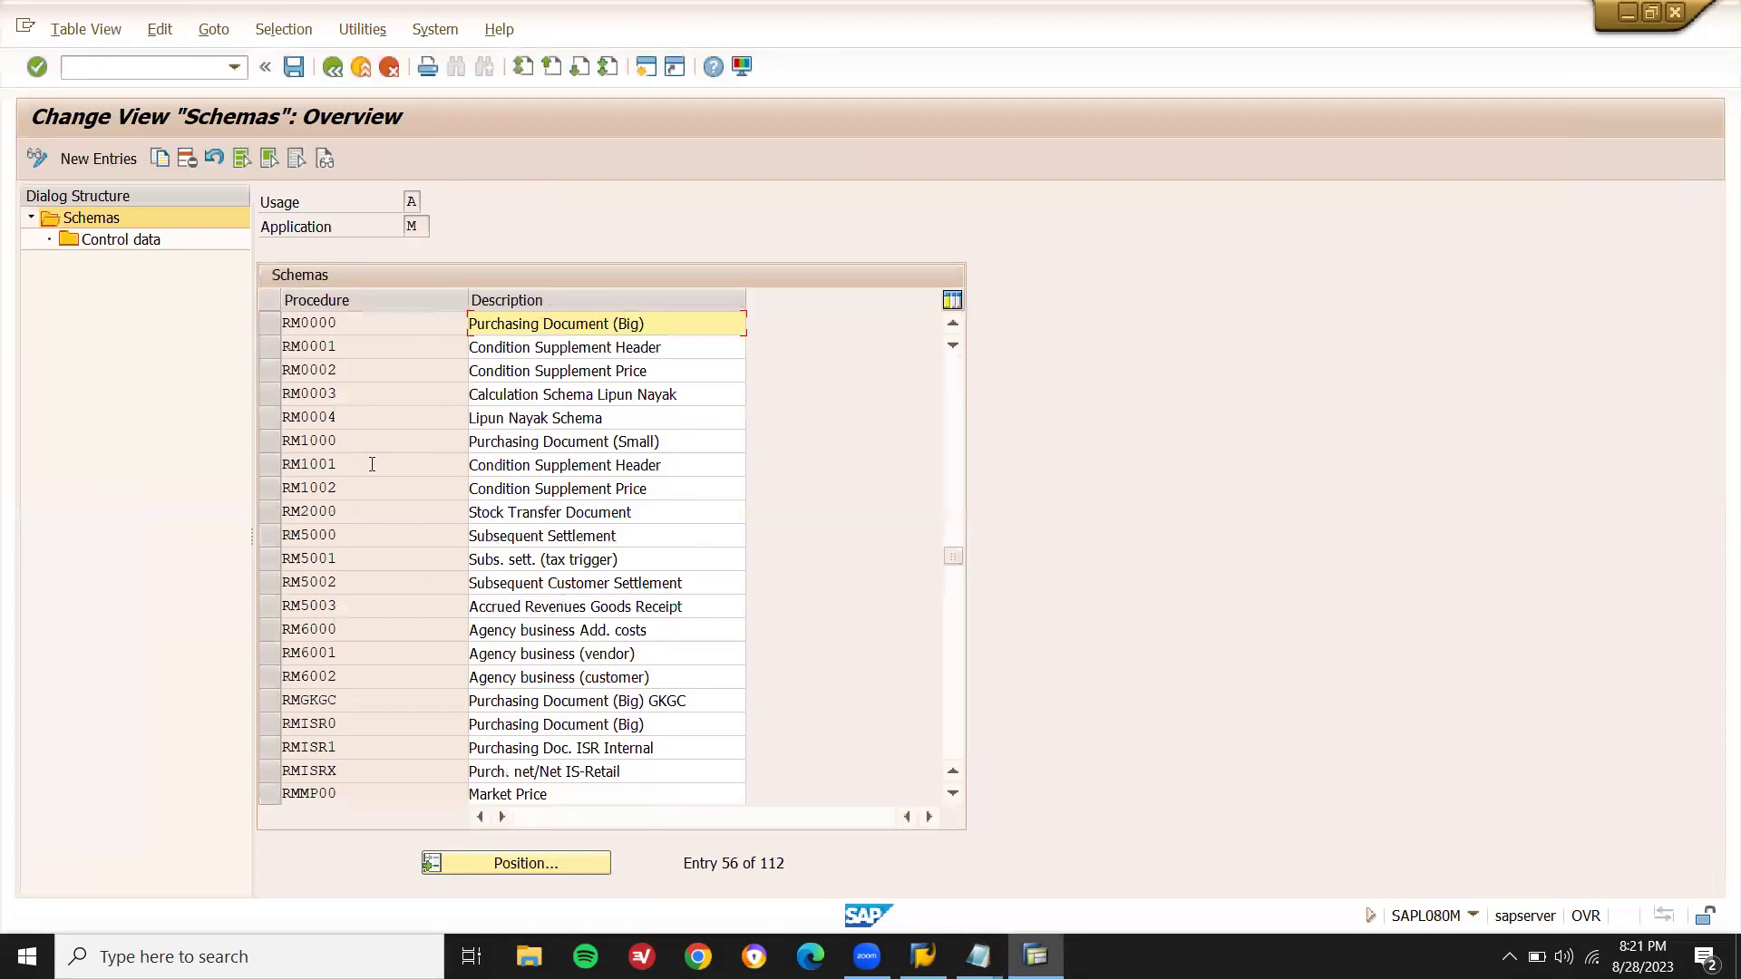
- Inspect the control data steps of schema RM0000
left_click(267, 326)
left_click(267, 351)
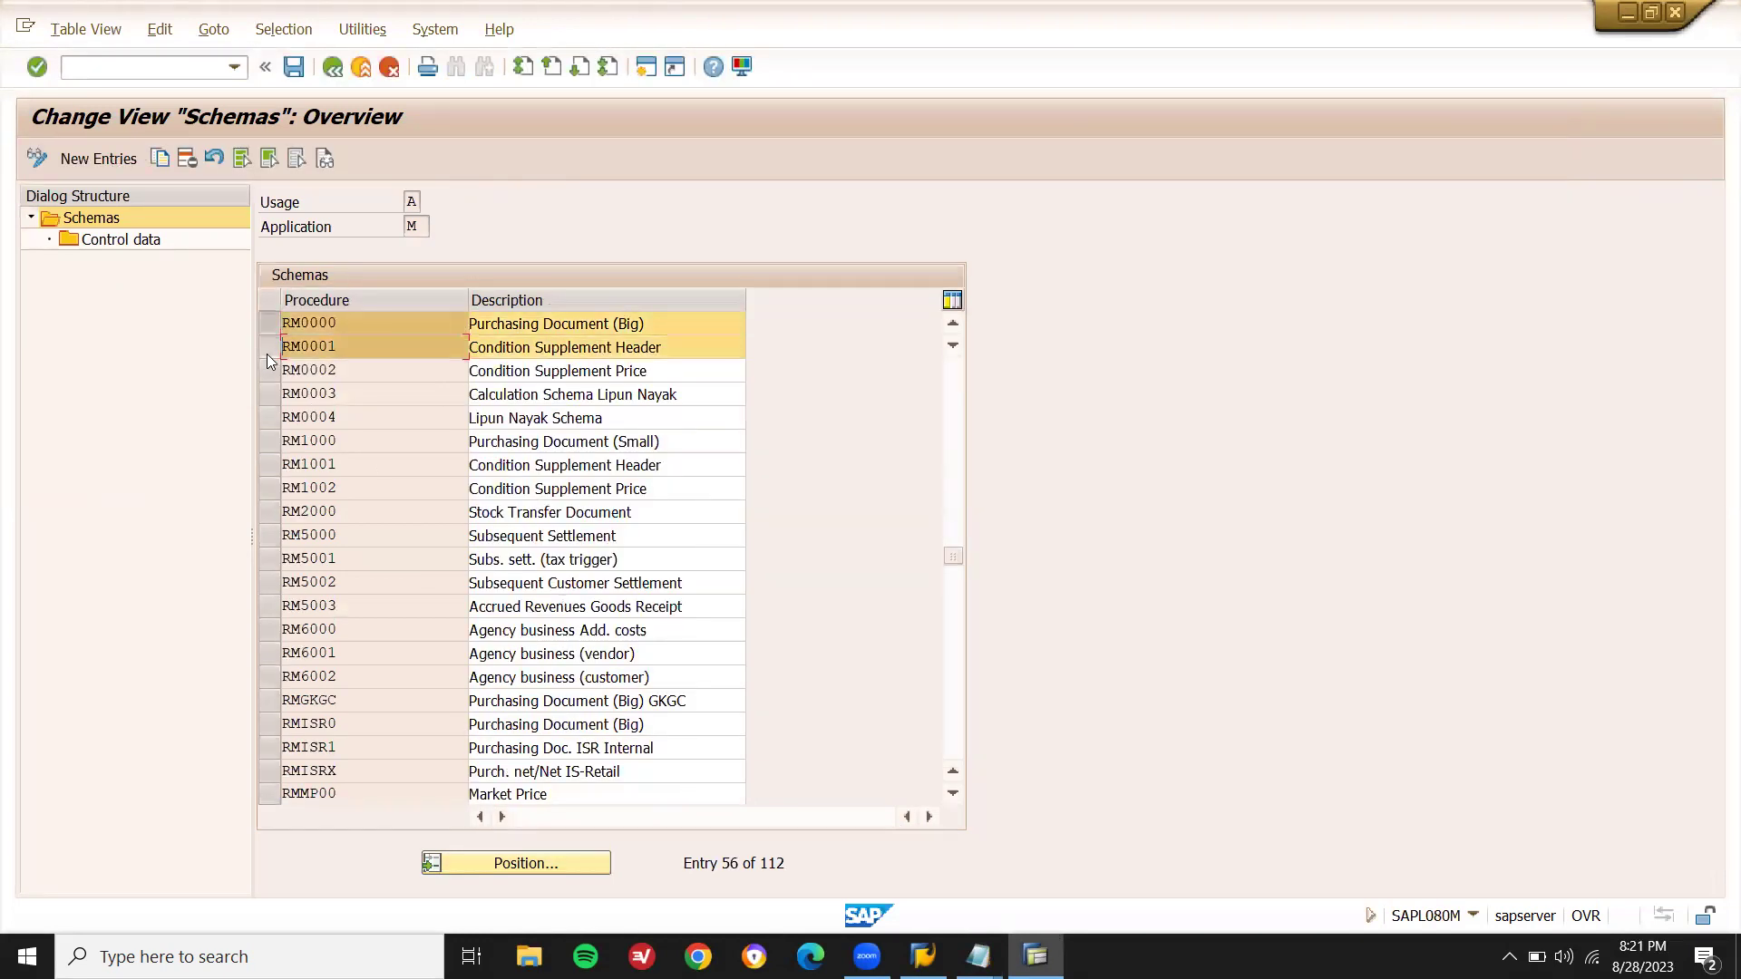
left_click(267, 352)
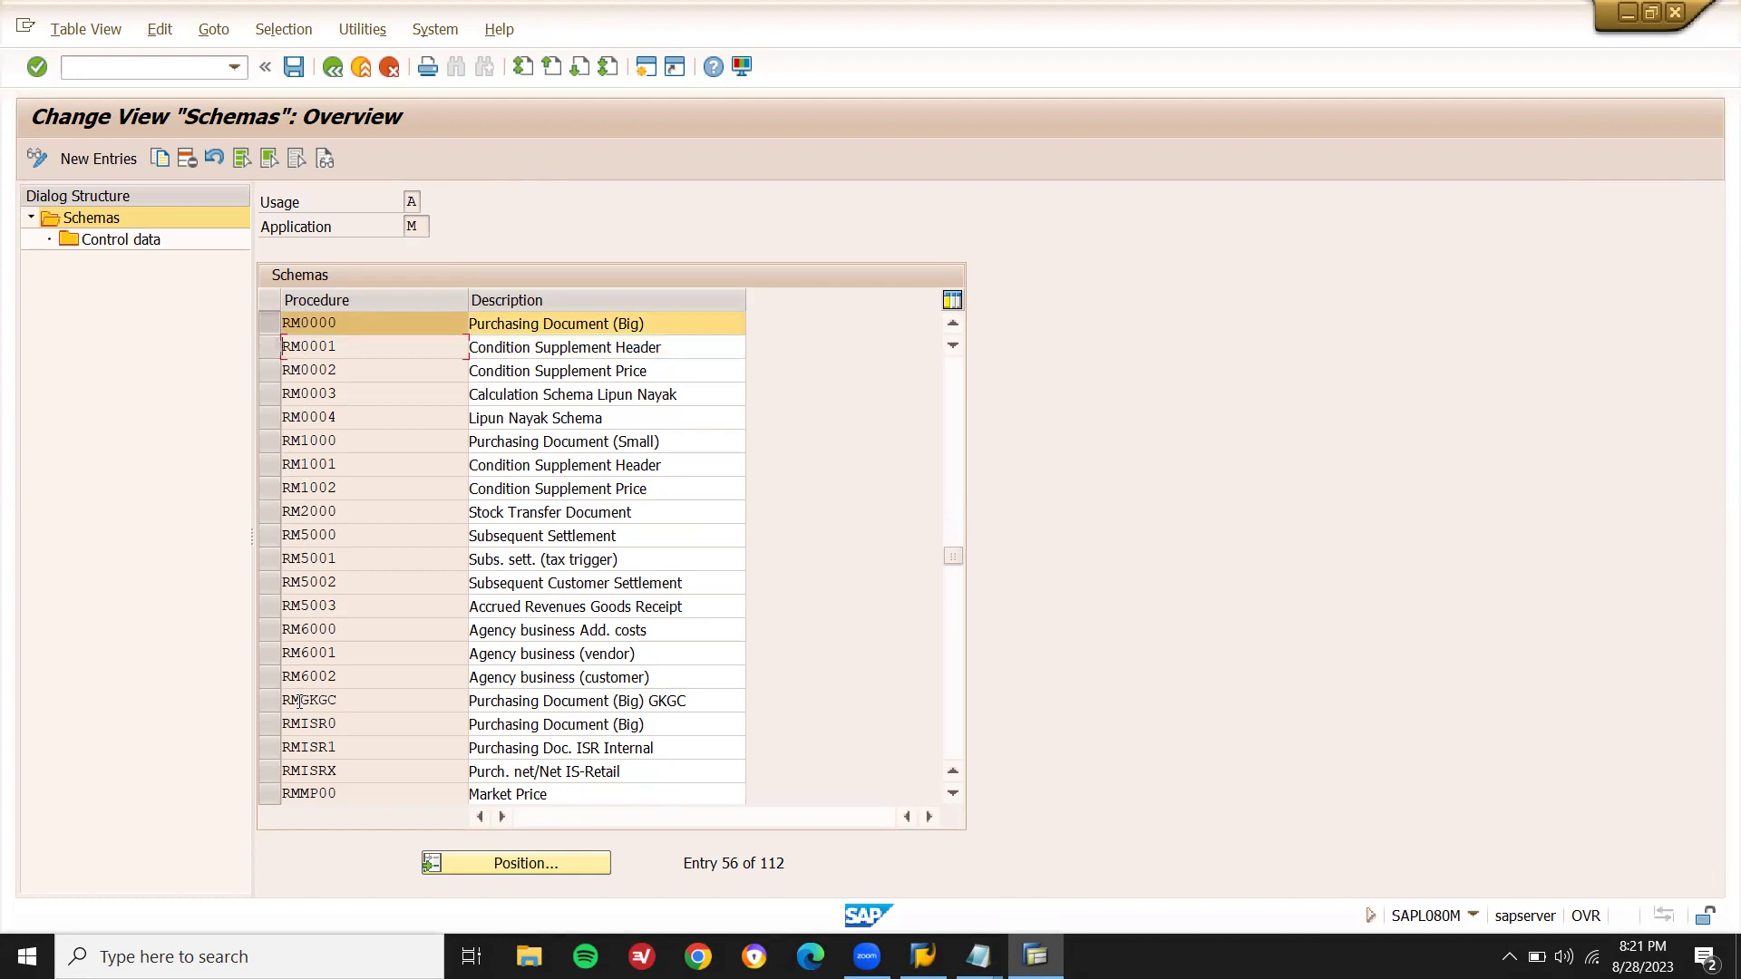
left_click(153, 247)
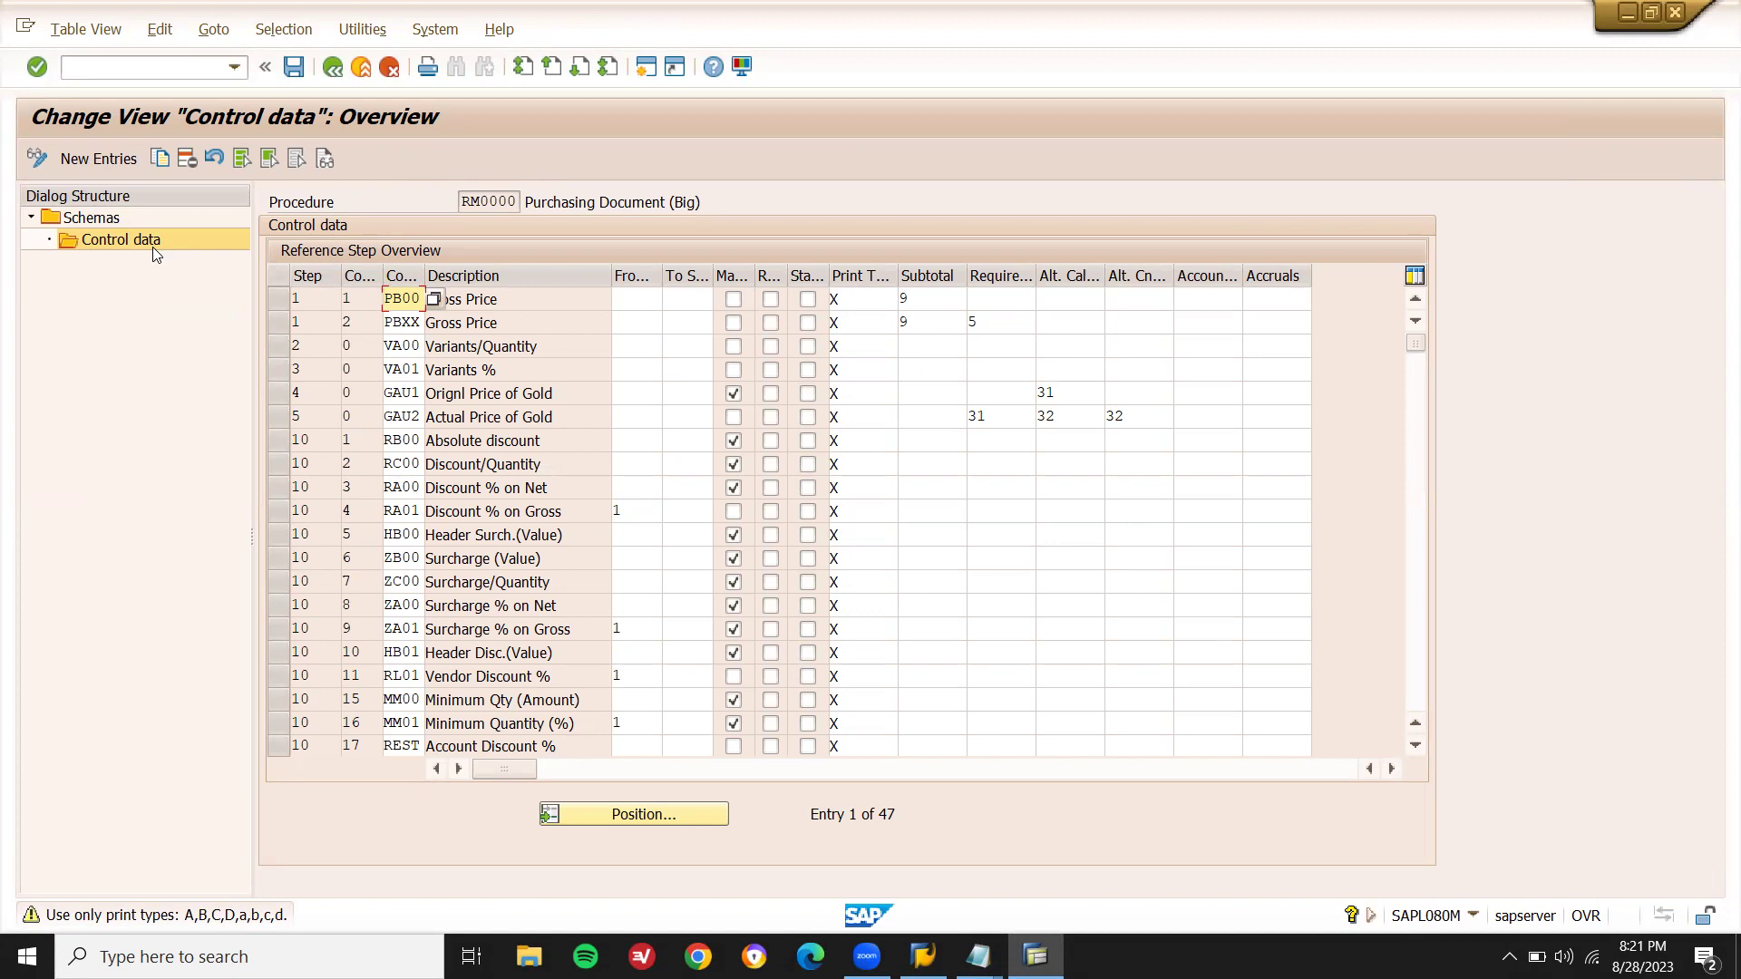
key("F3")
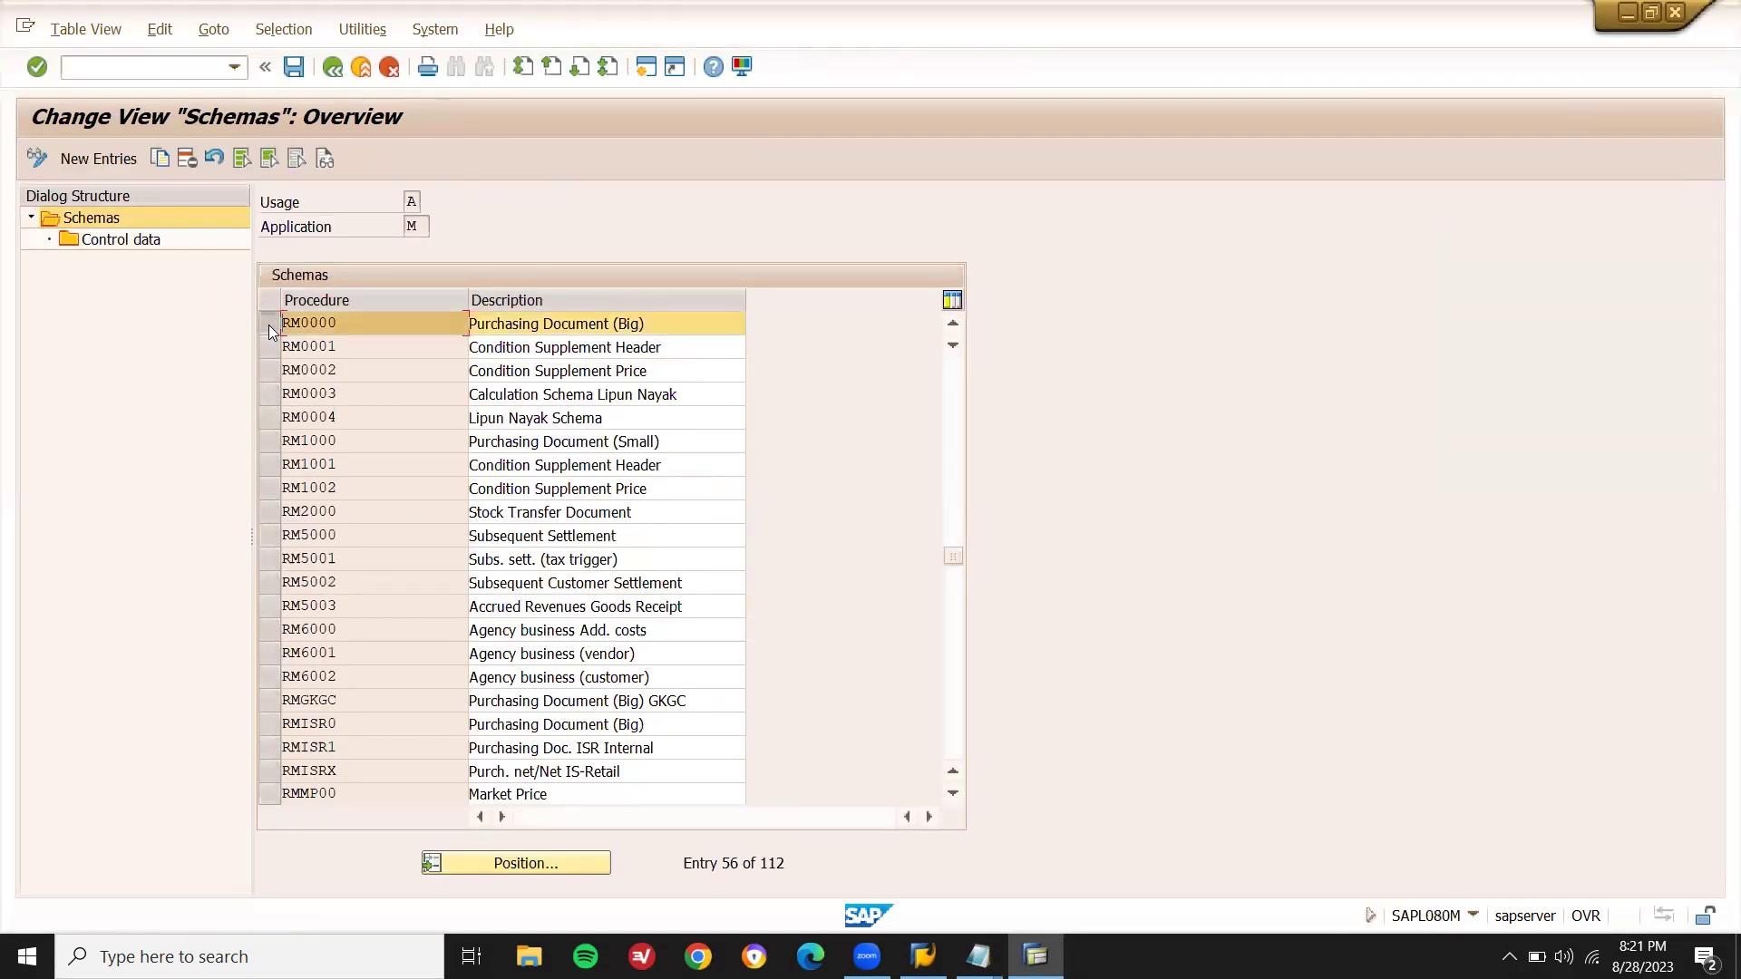
left_click(101, 240)
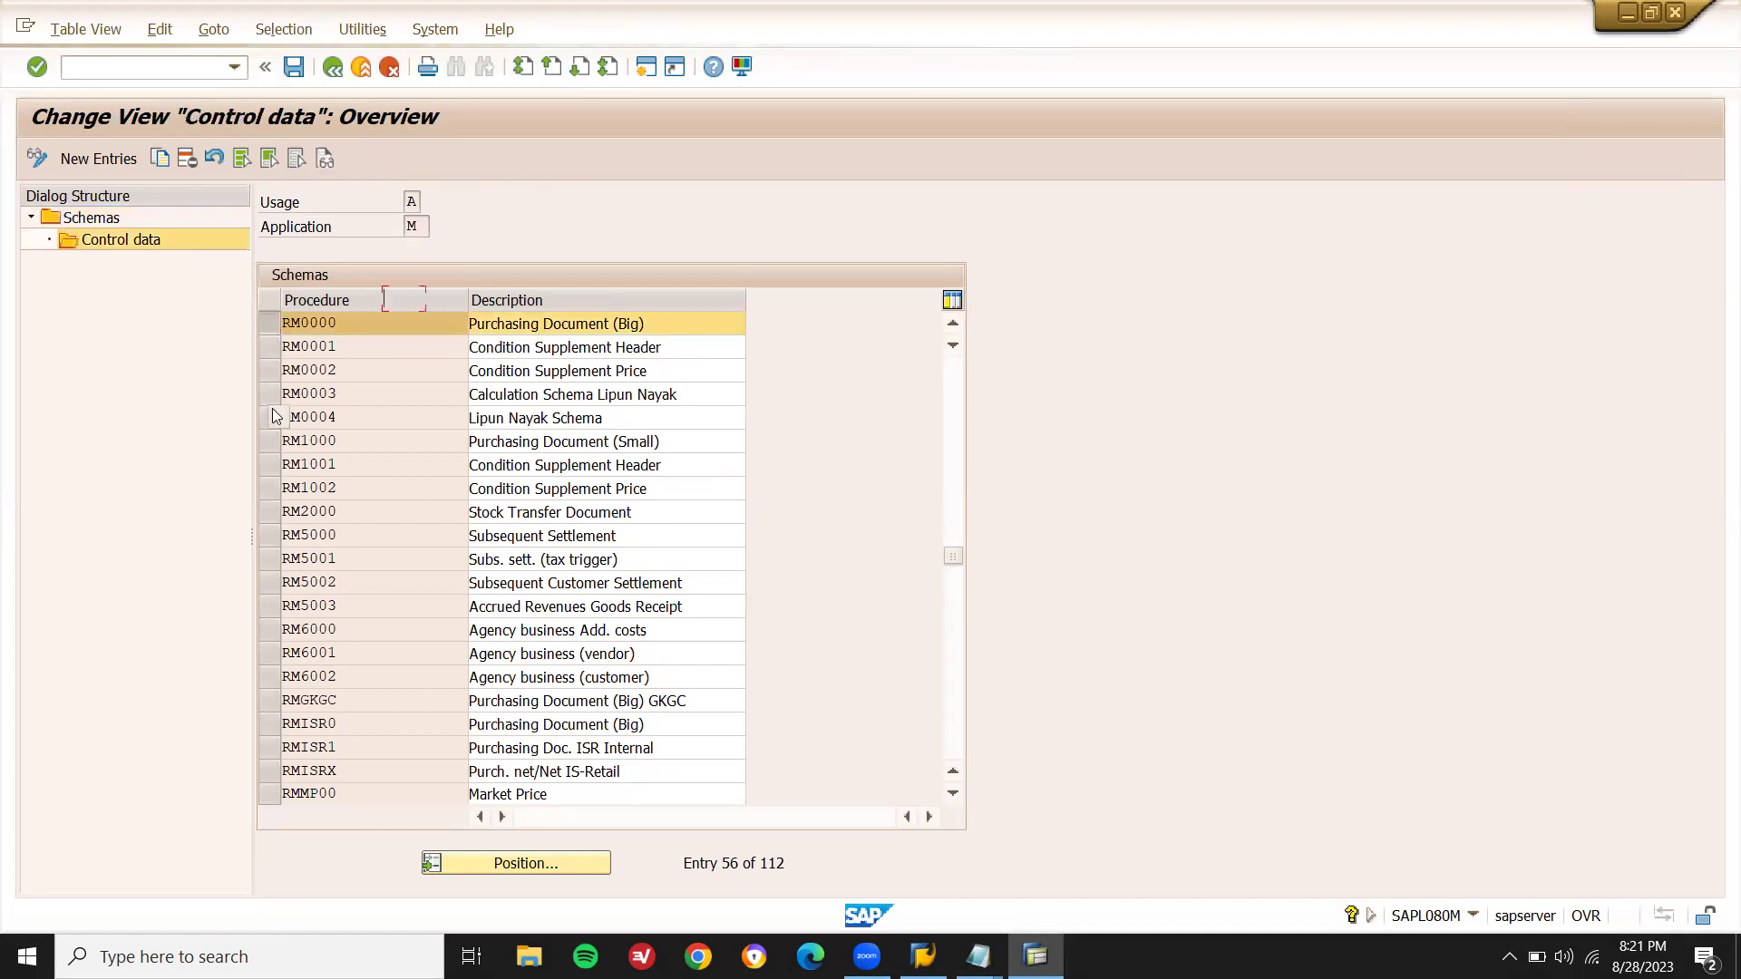
key("F3")
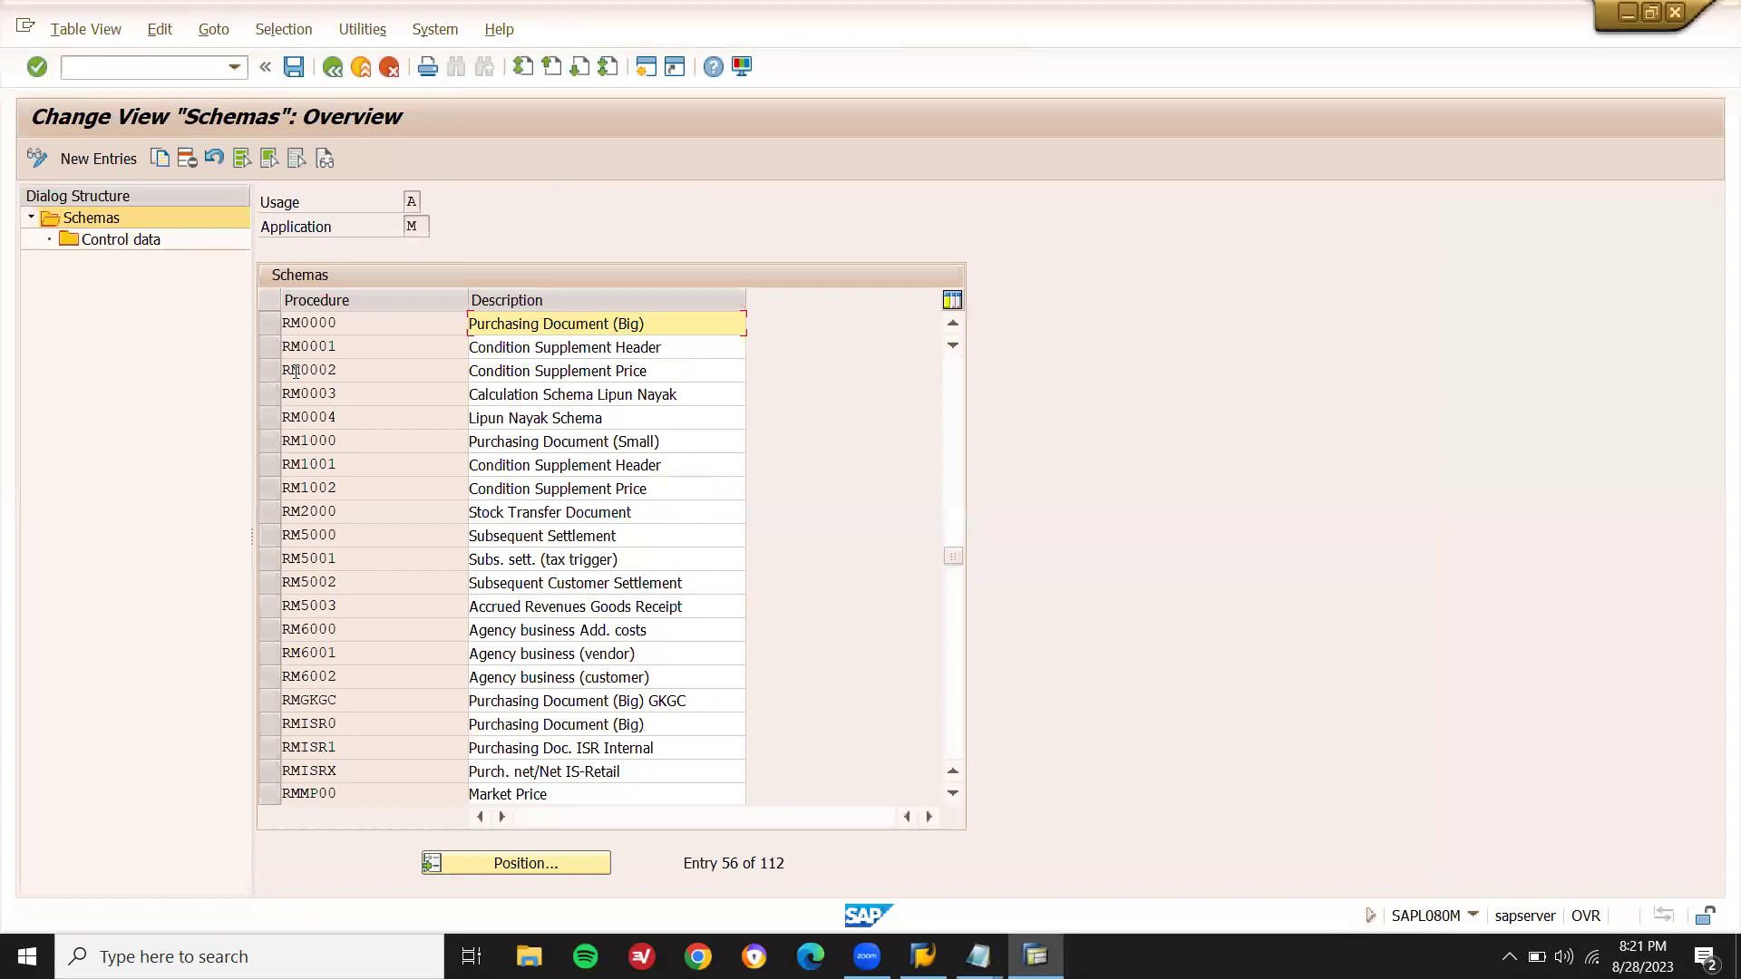
- Inspect the control data of RM0001 and RM0002, then reopen the purchasing schemas list
left_click(273, 346)
left_click(145, 241)
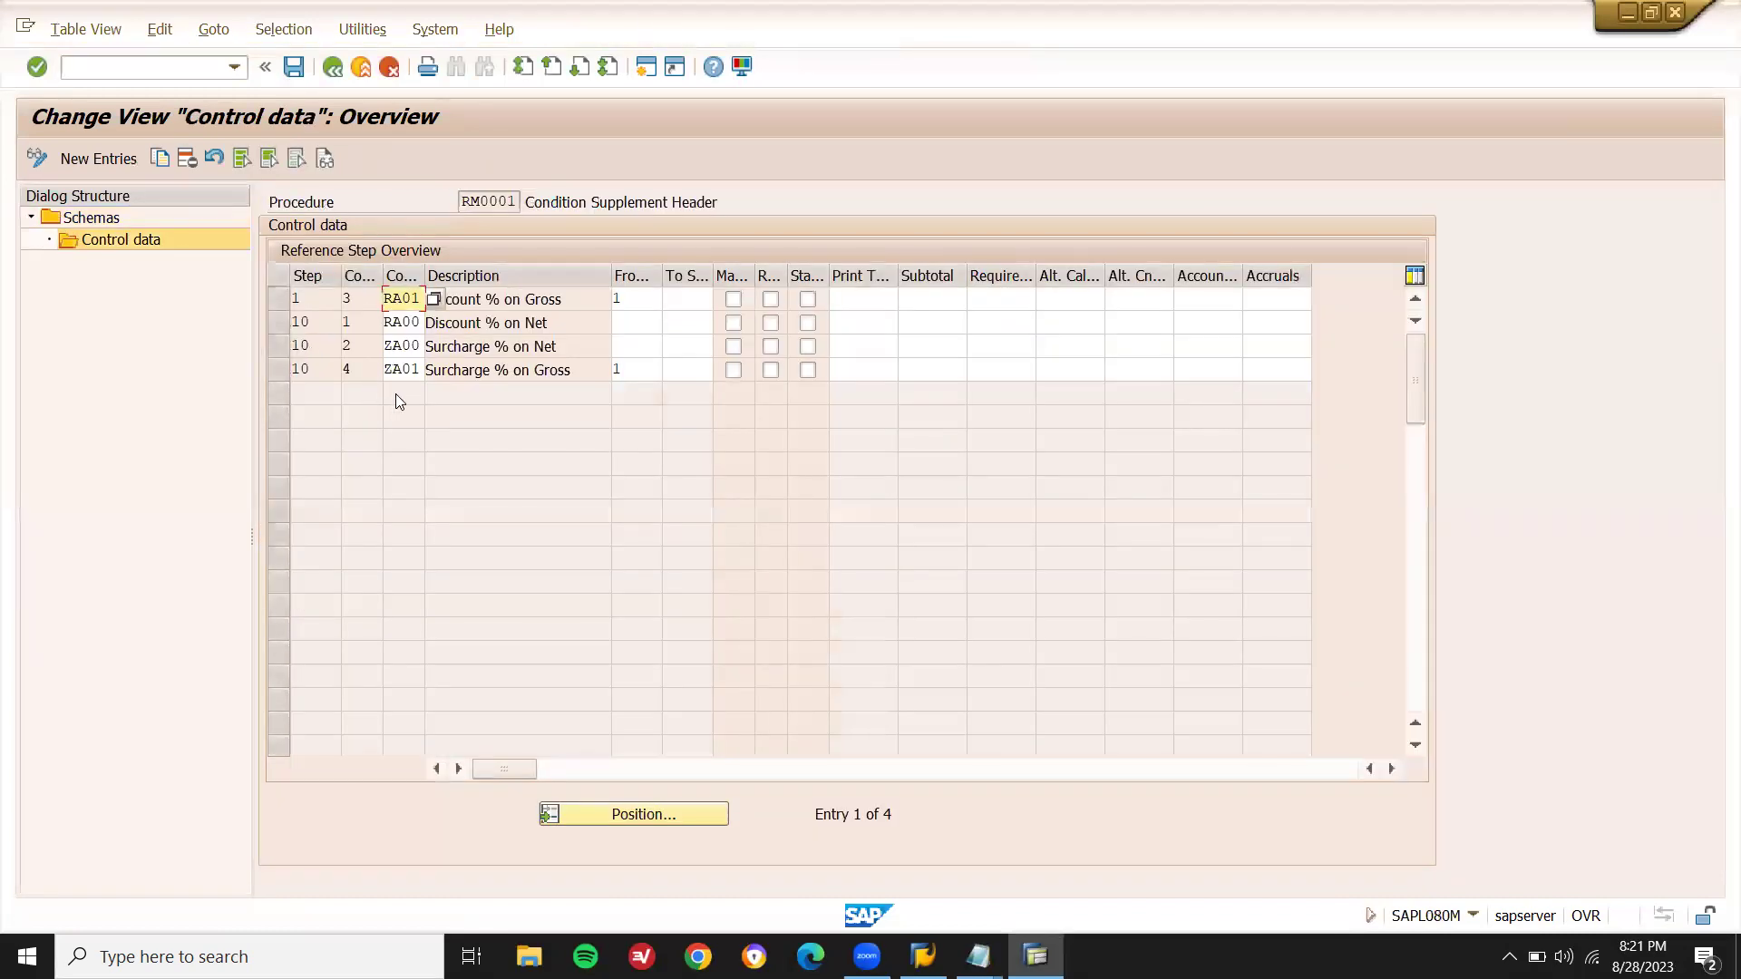
key("F3")
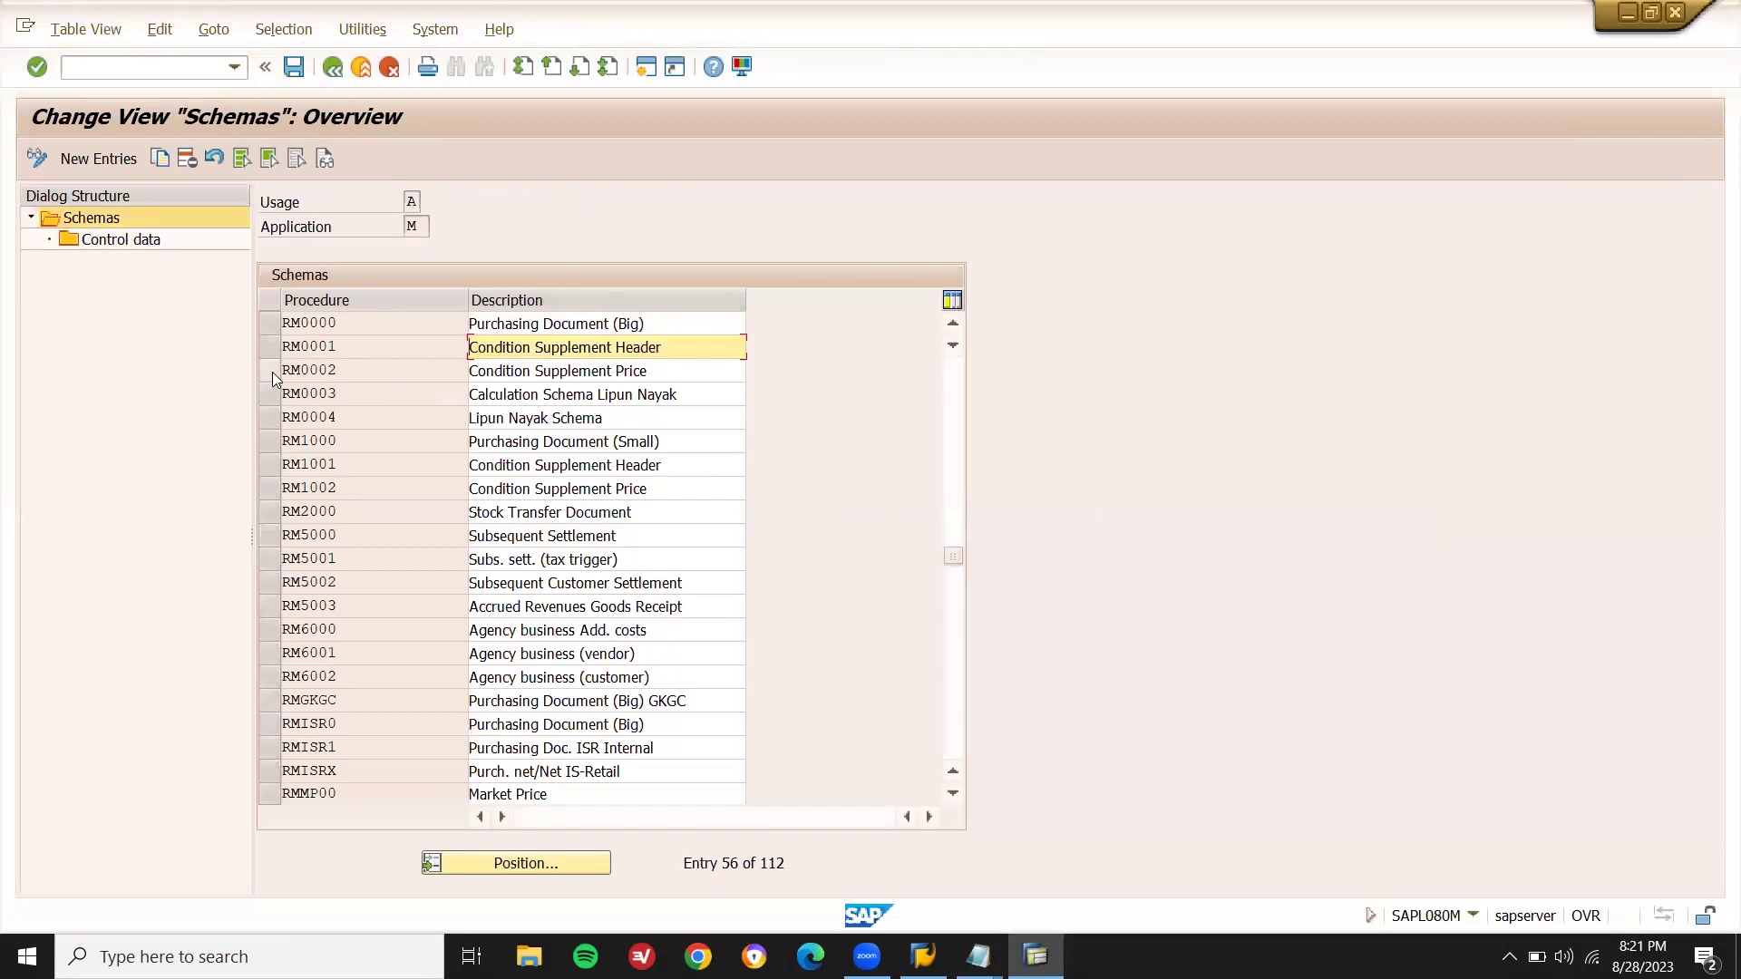
left_click(272, 372)
left_click(150, 243)
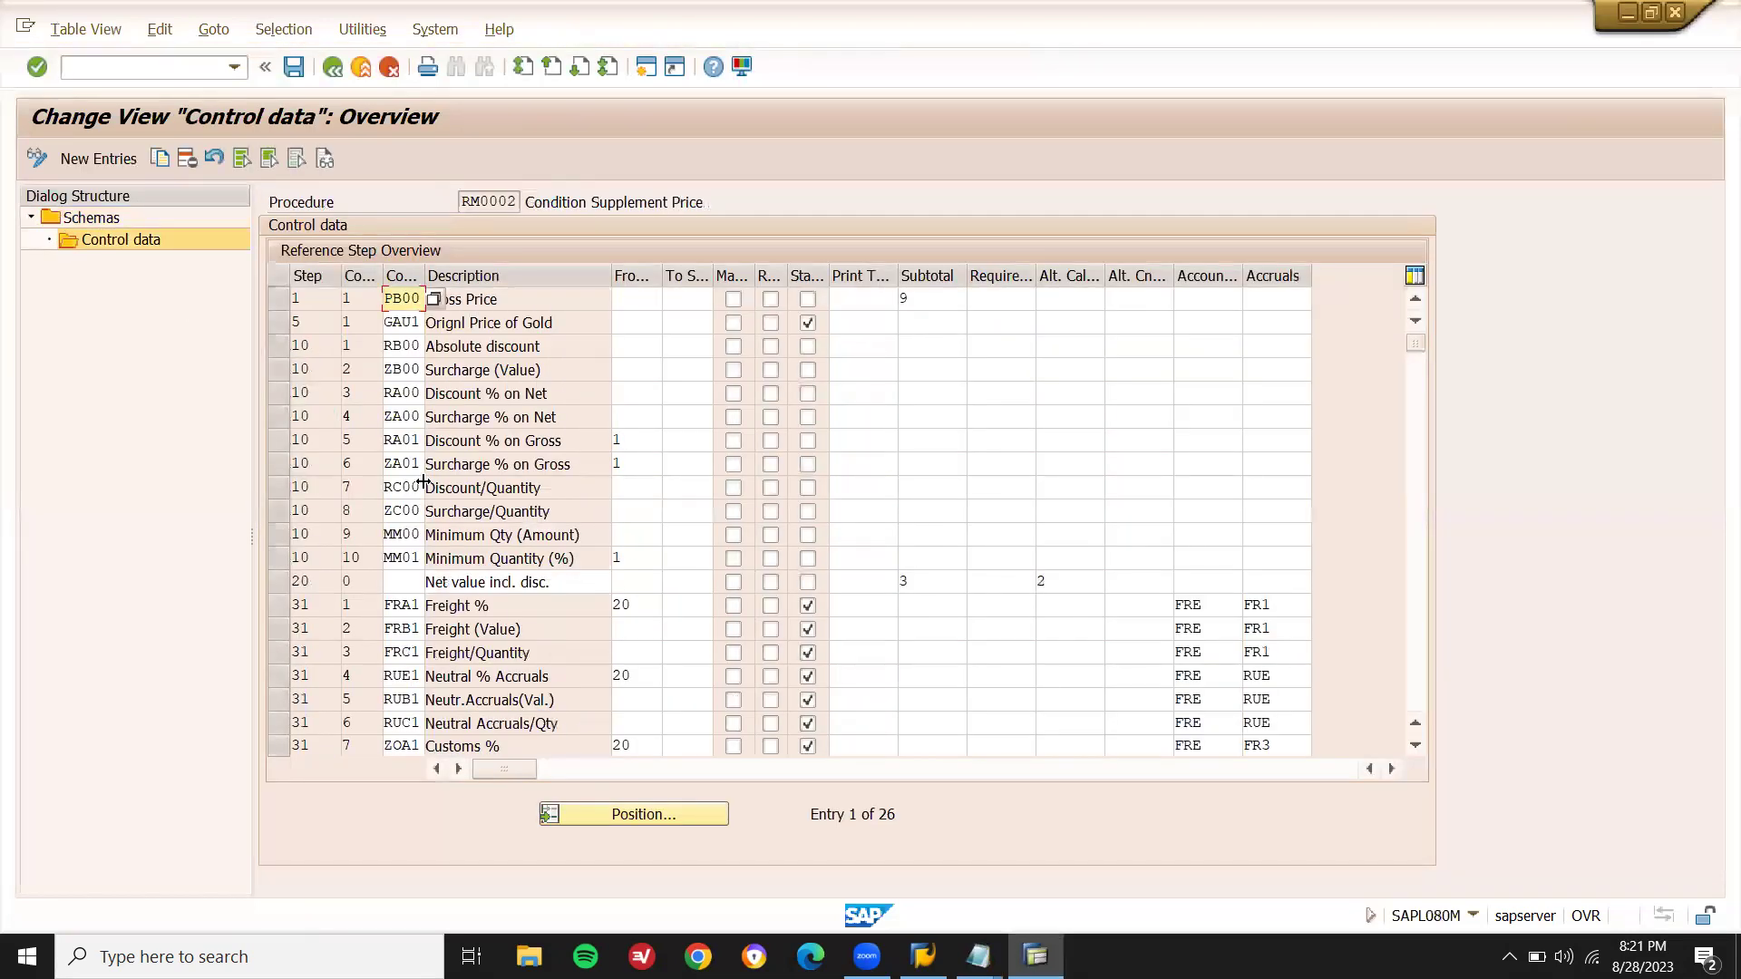
key("F3")
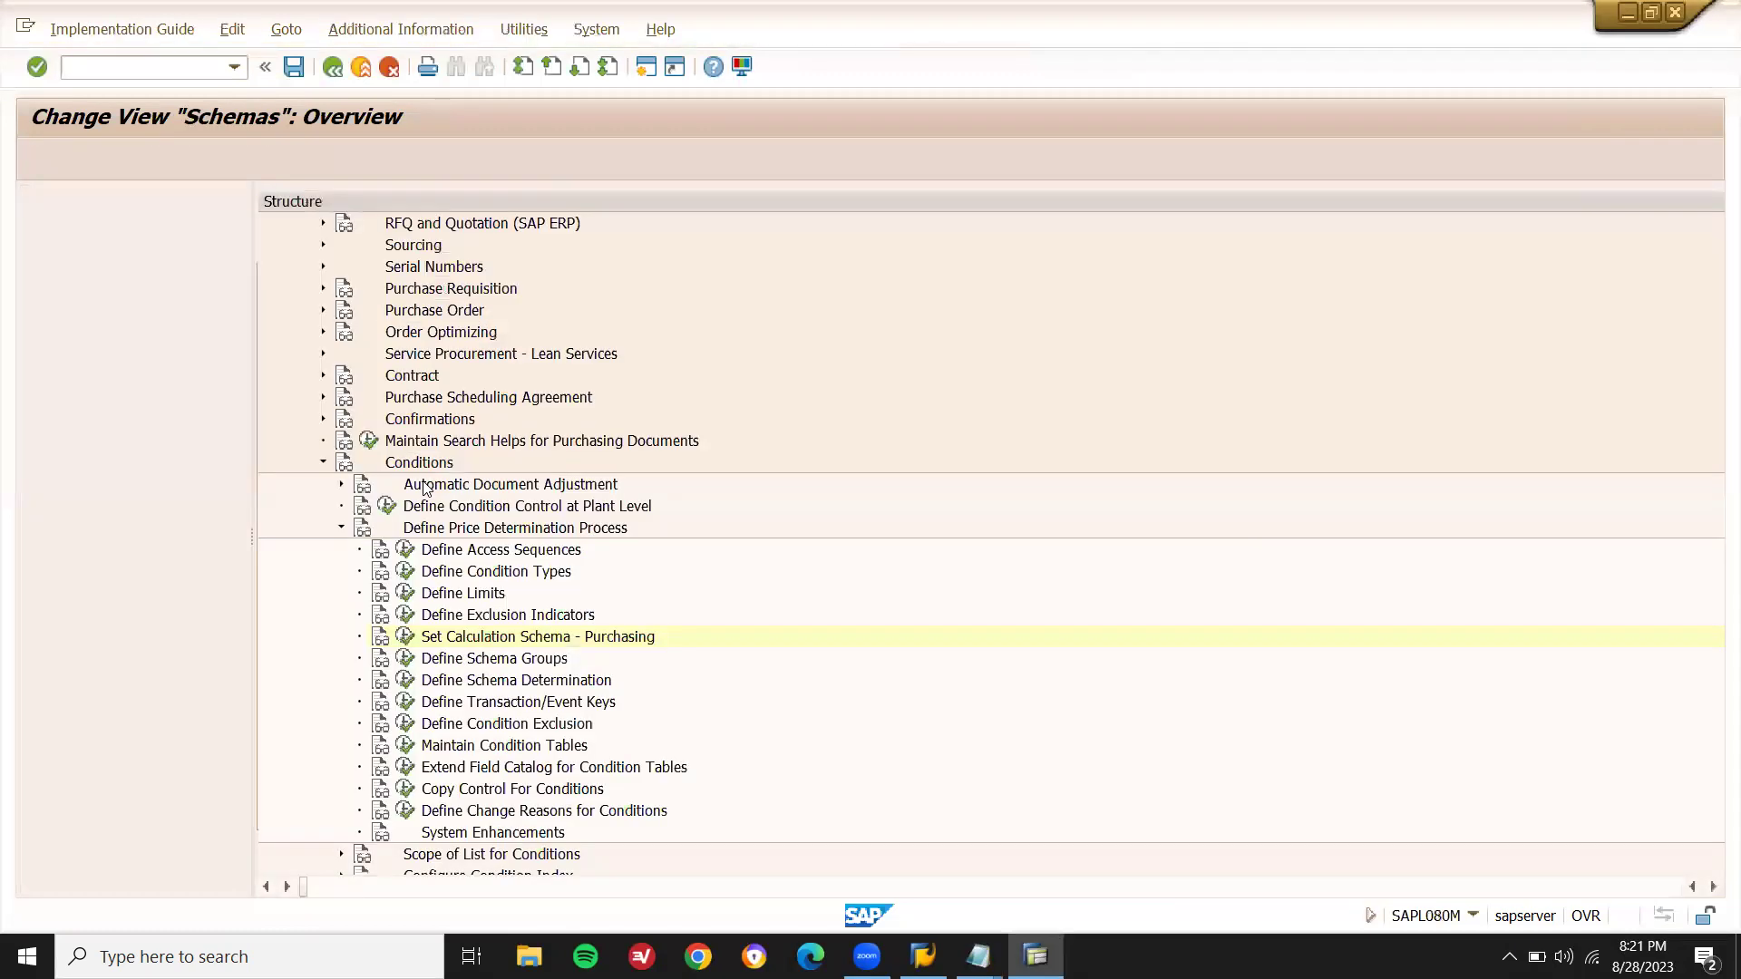
left_click(166, 639)
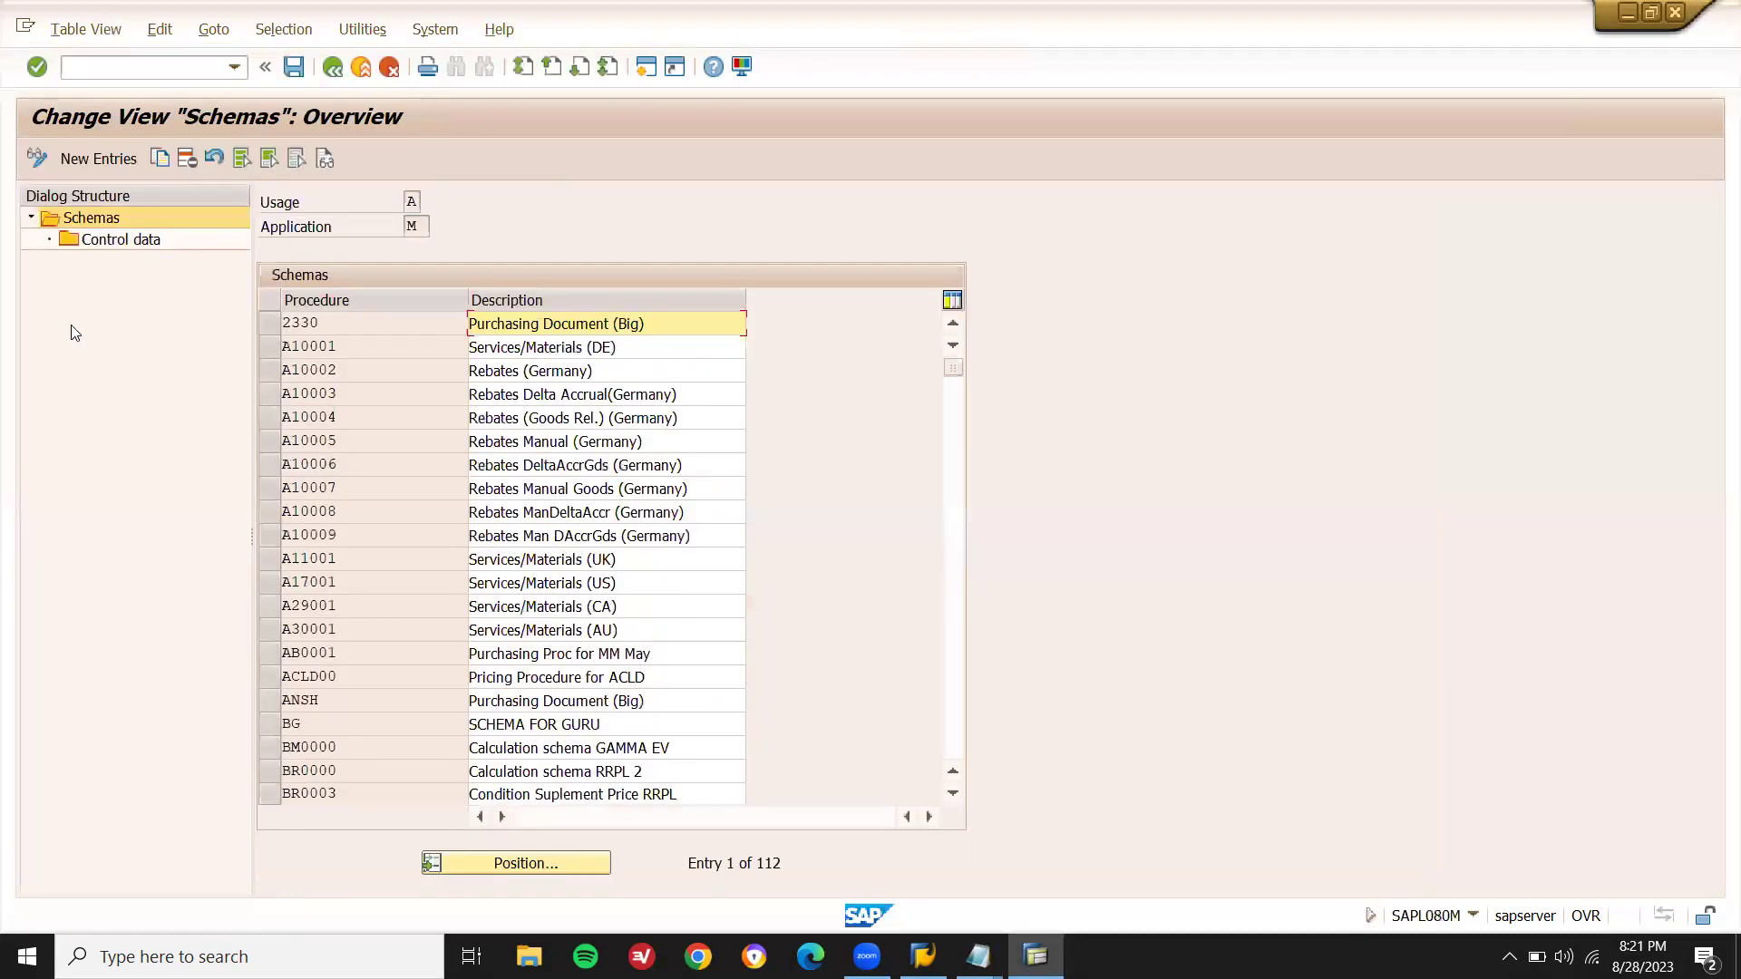
- Create calculation schema Z855ZZ with the description PRICE PROCEURES Z855ZZ
left_click(91, 160)
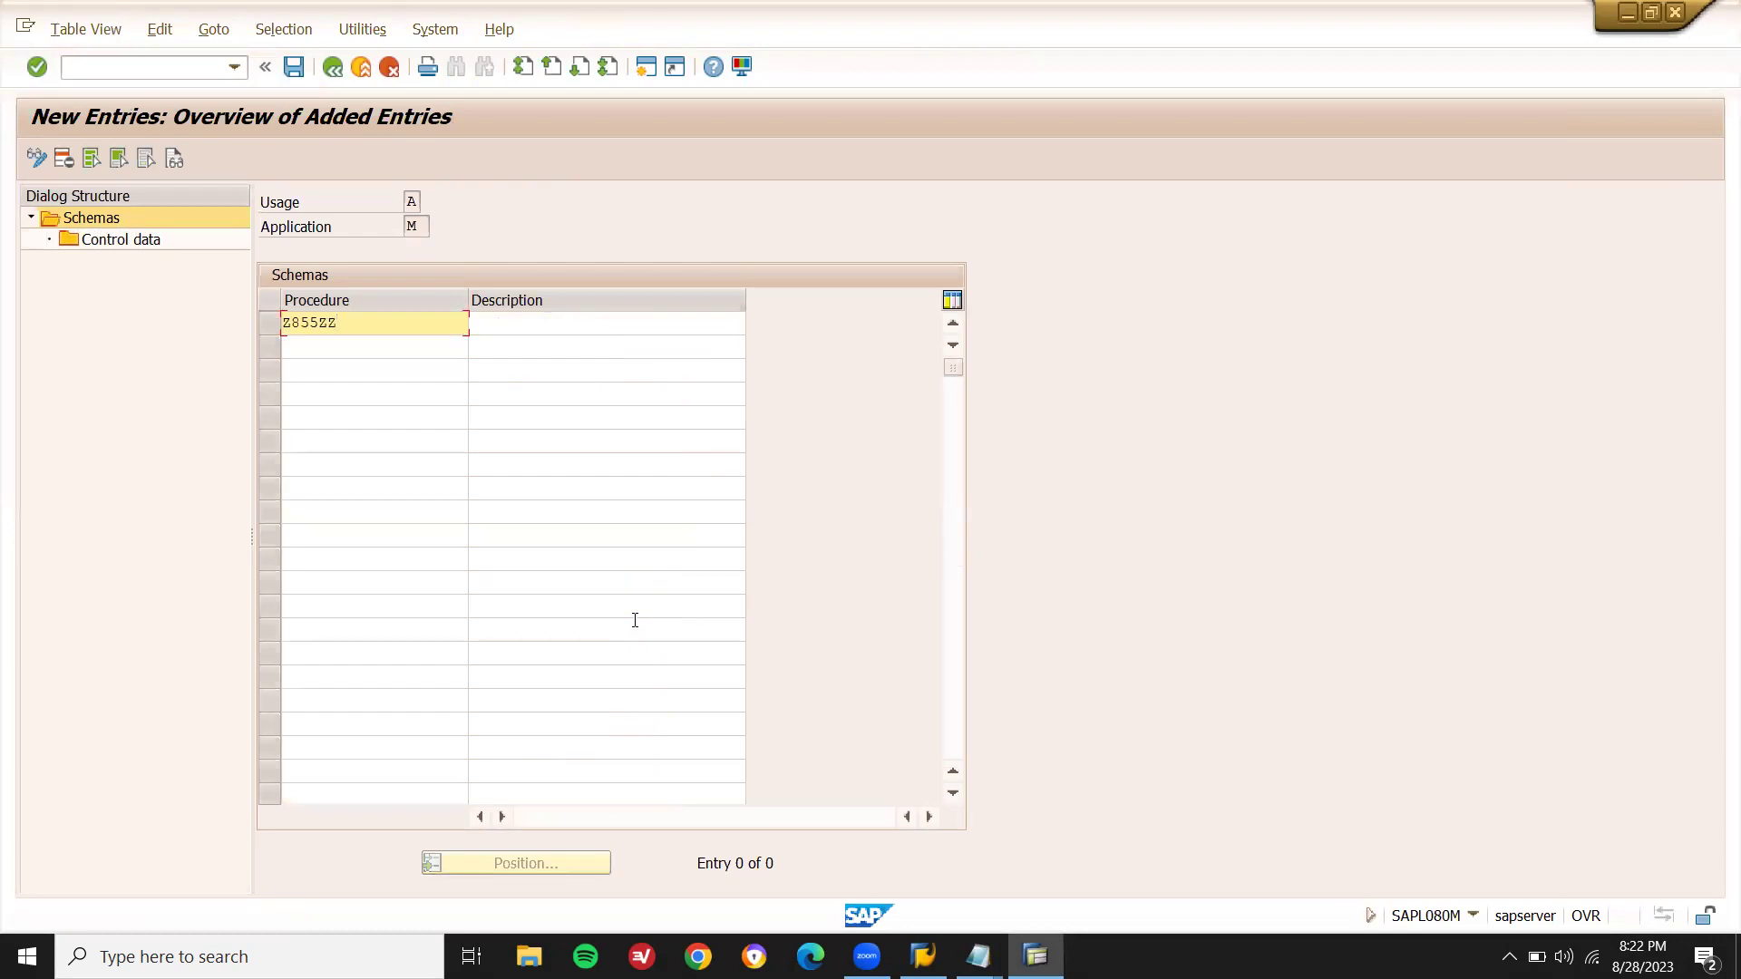
type("Z855ZZ")
left_click(665, 336)
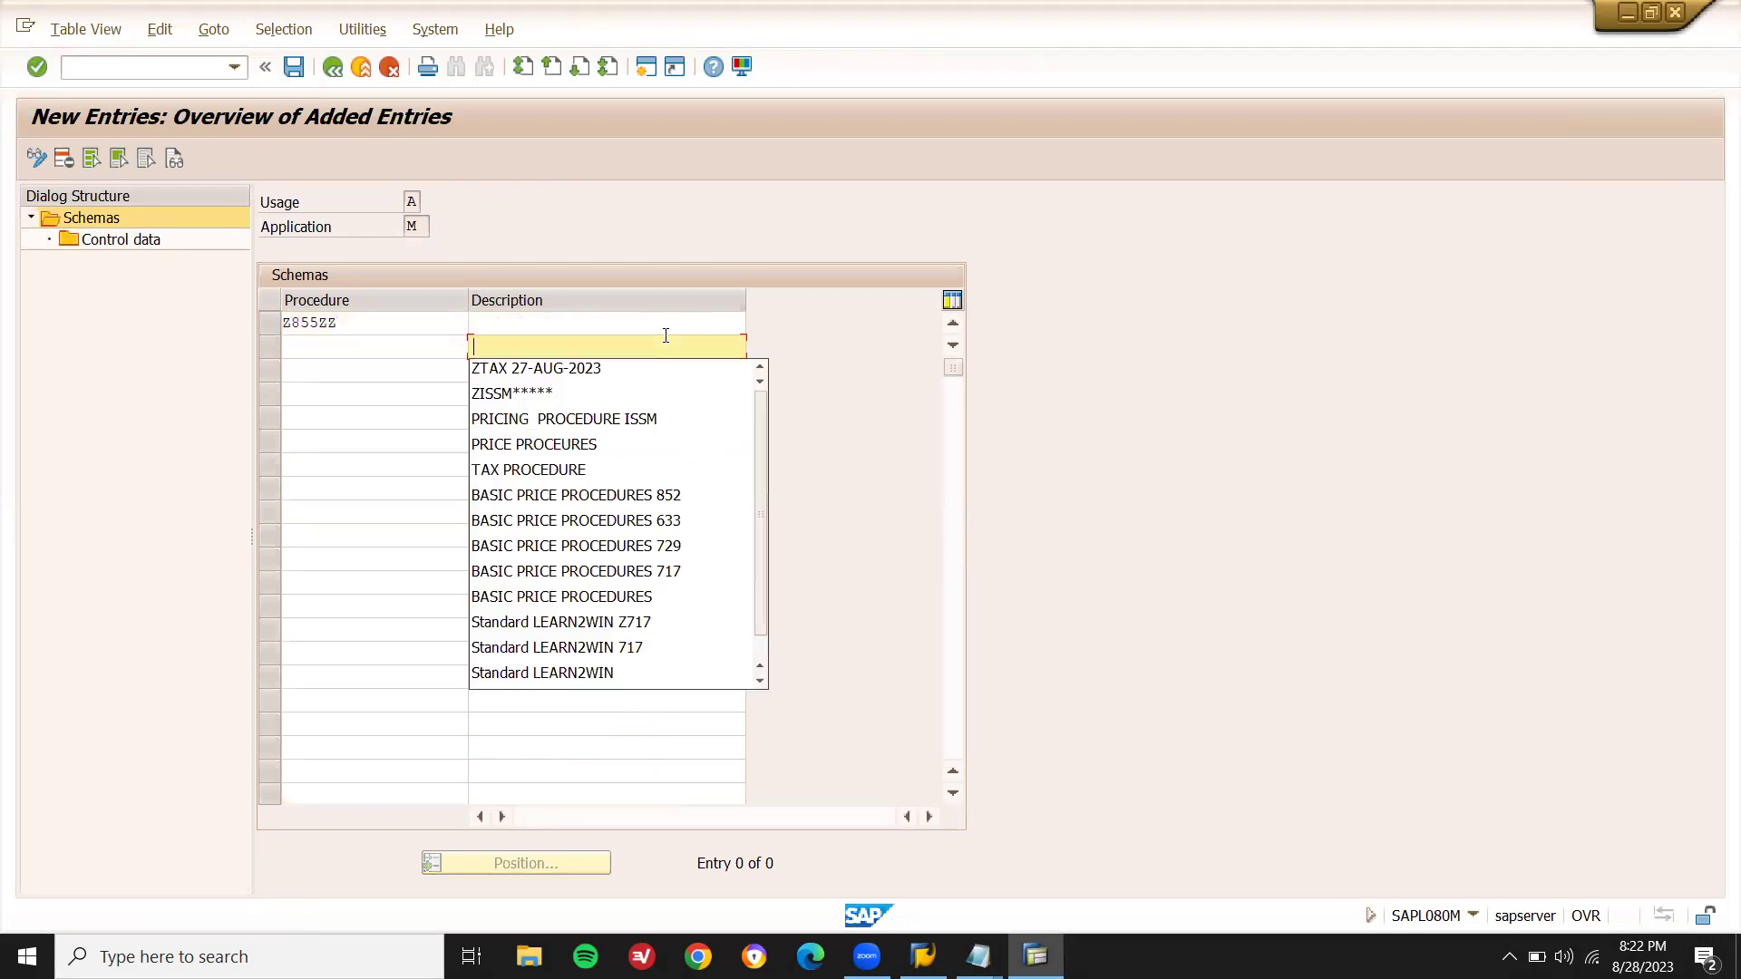
left_click(662, 321)
key("Down")
key("Down")
key("Down")
key("Down")
key("Return")
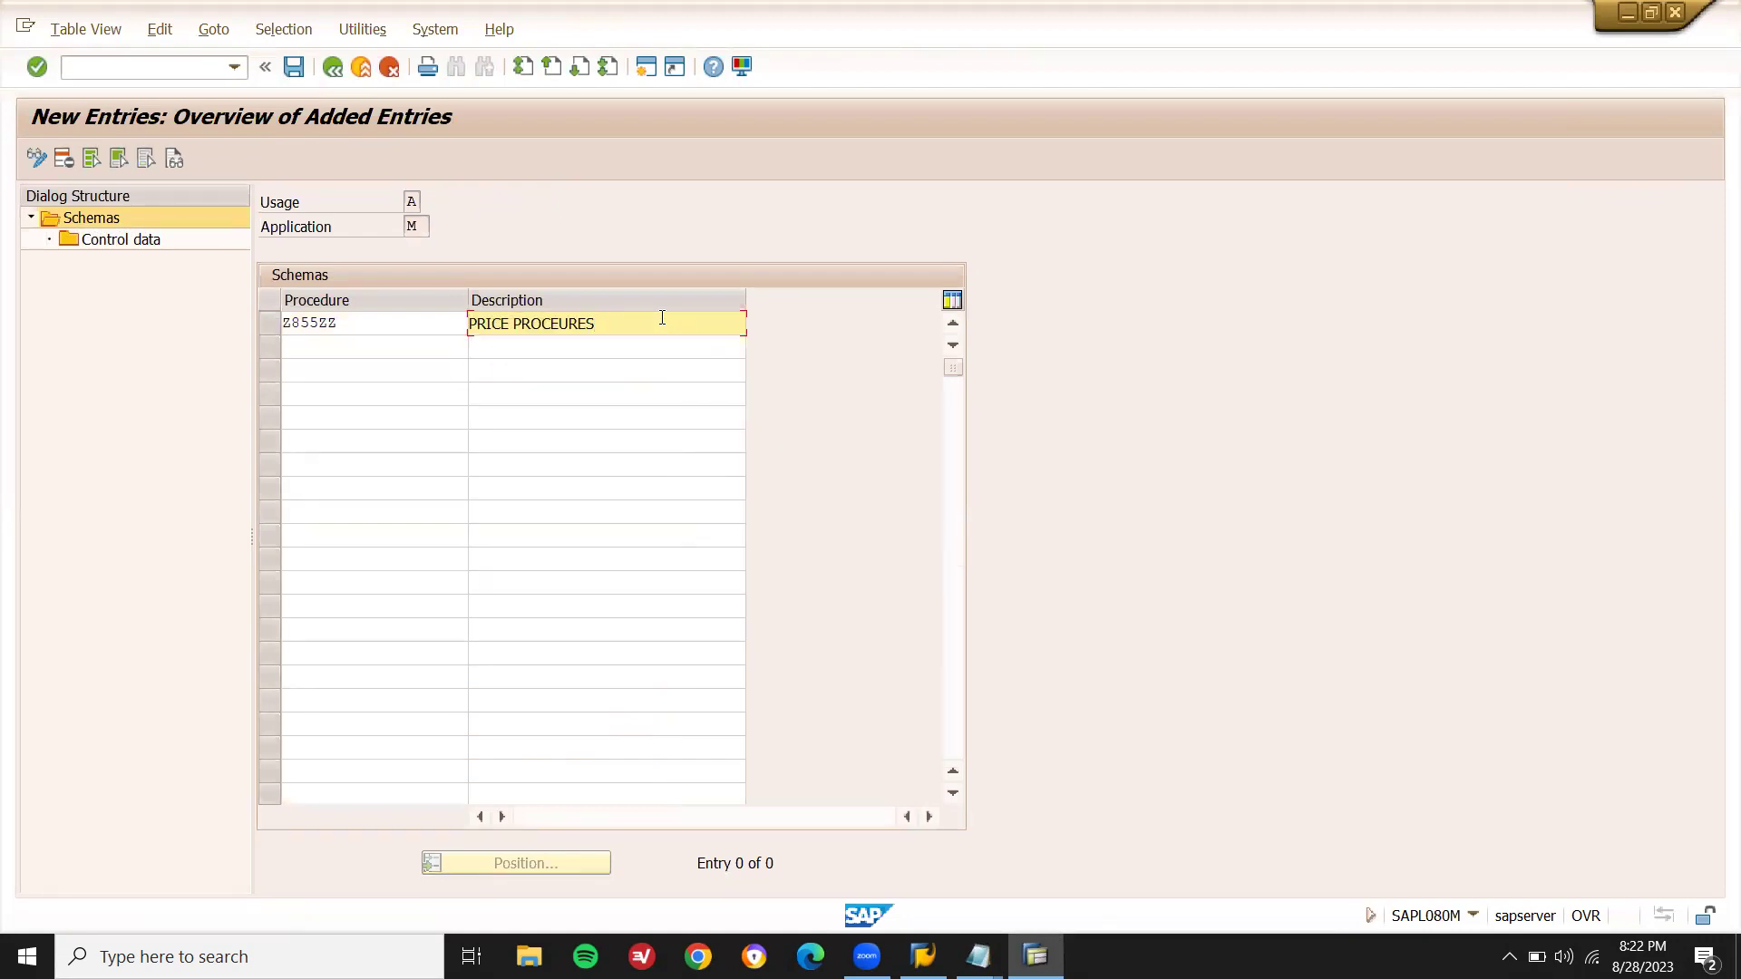
type("Z855ZZ")
key("Return")
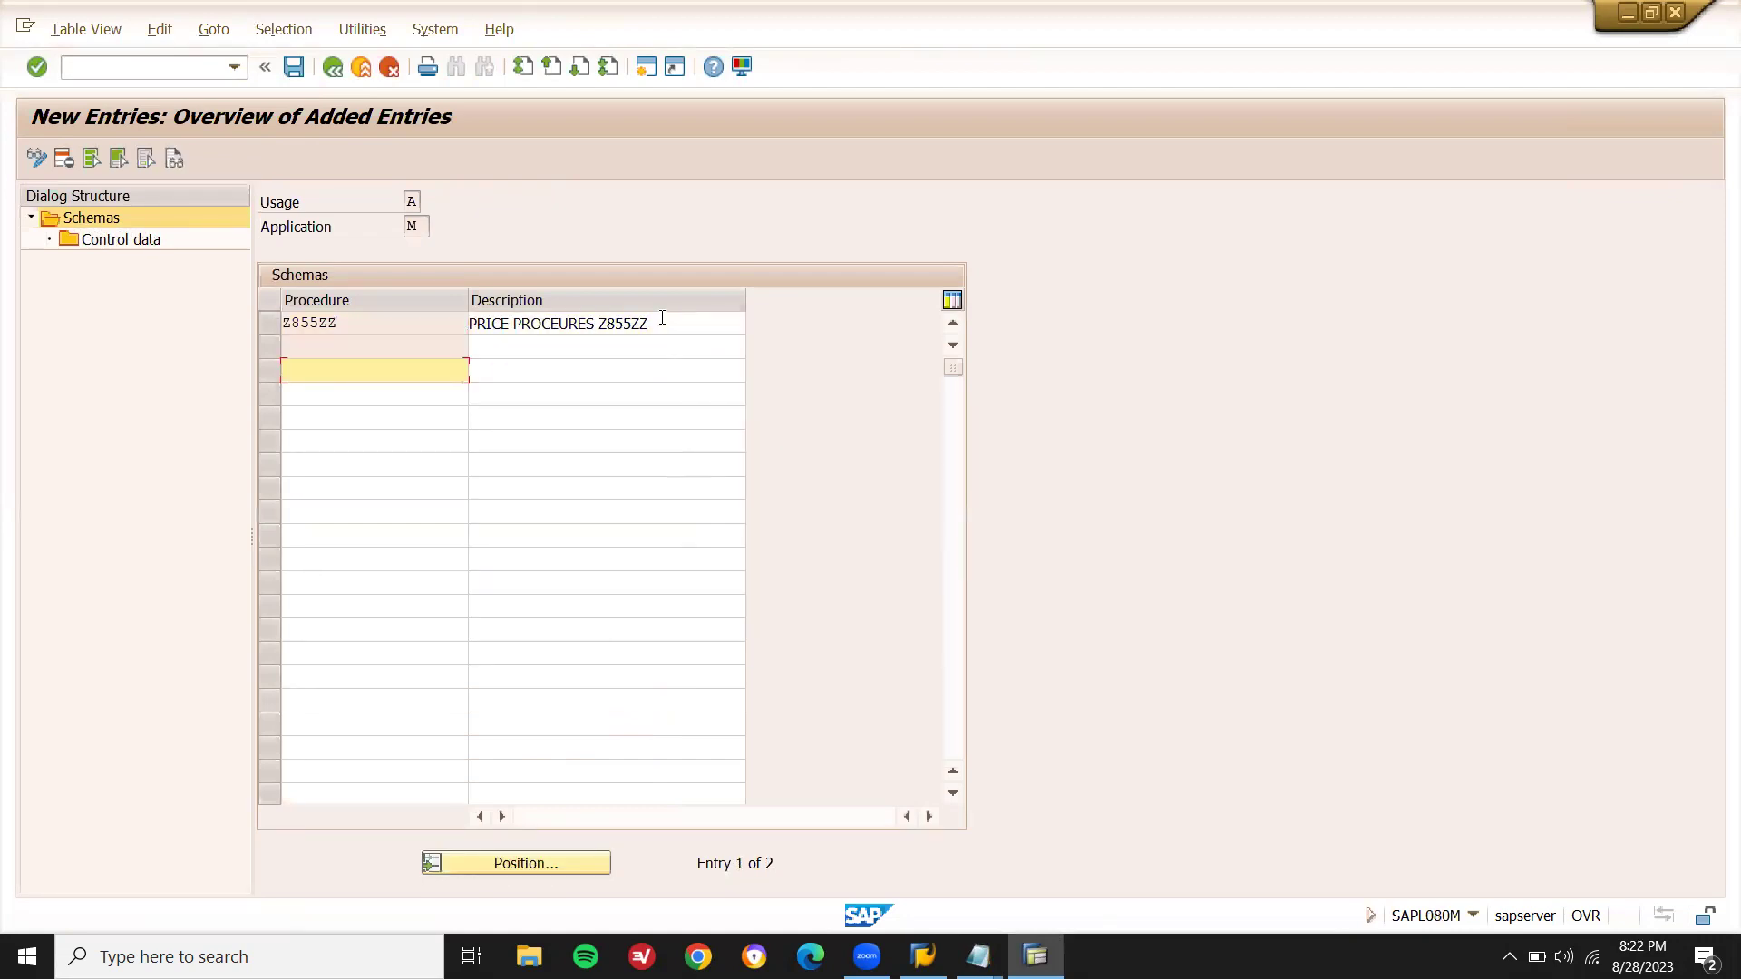
- Open the Control data step table for schema Z855ZZ
left_click(267, 322)
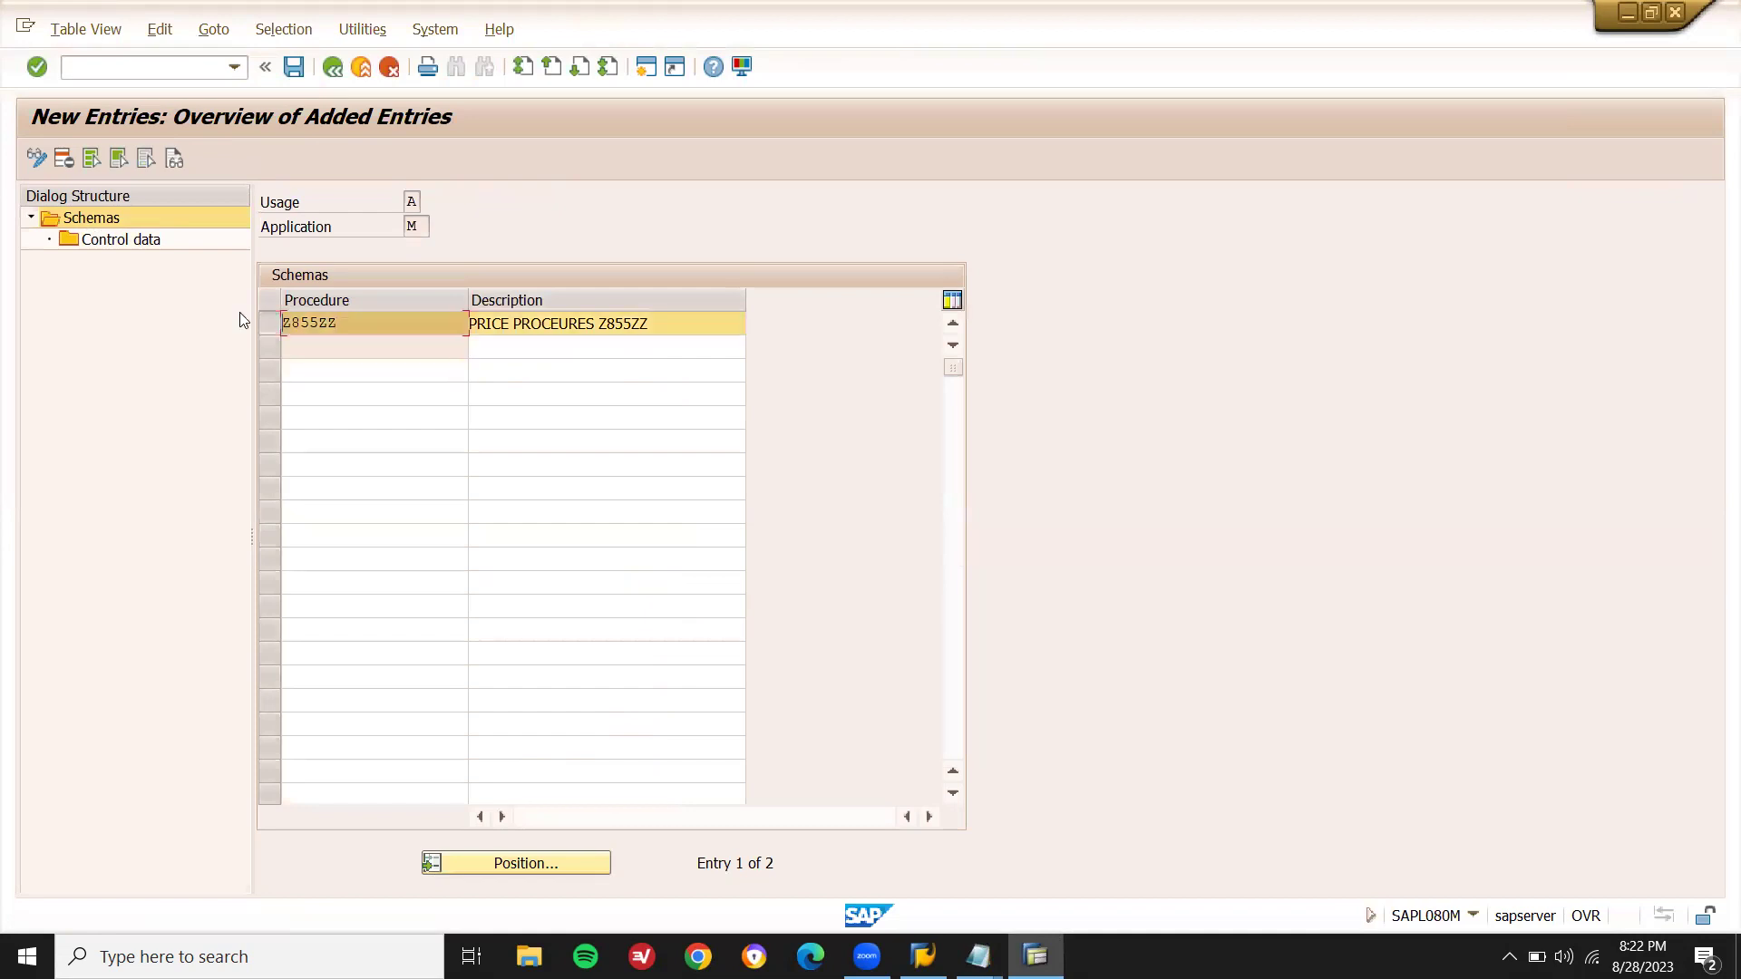
left_click(136, 242)
double_click(136, 241)
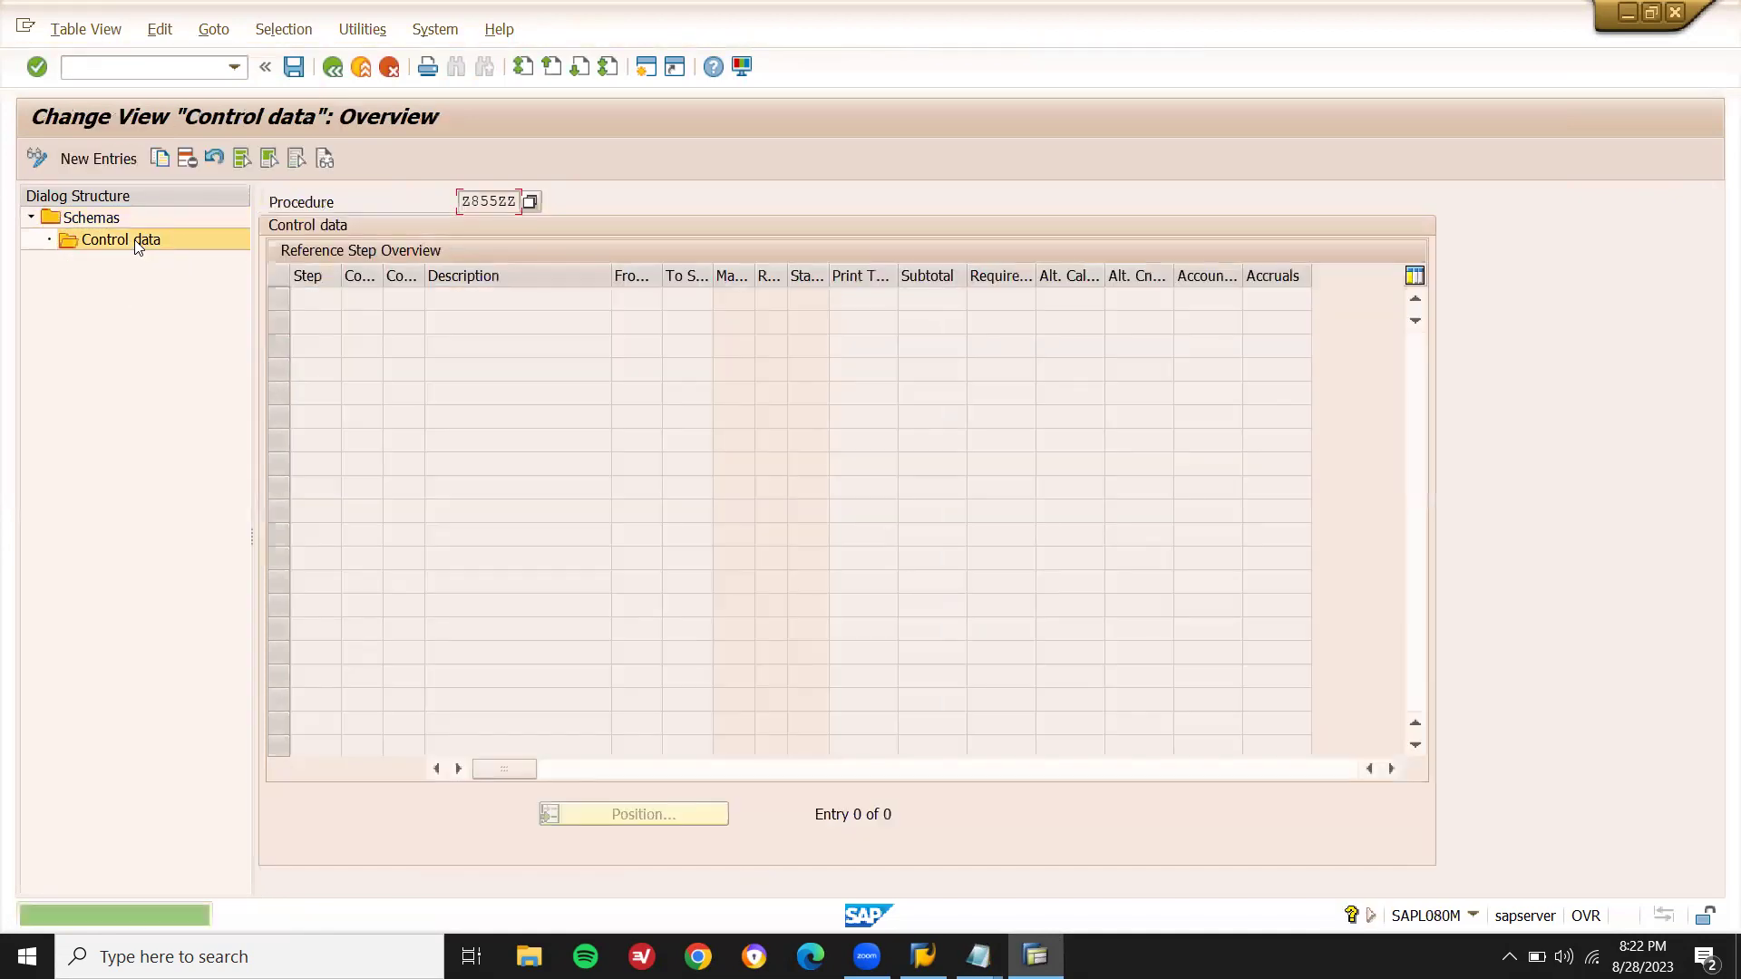
- Add step 1 to schema Z855ZZ with condition type Z855 copied from the notes
left_click(96, 158)
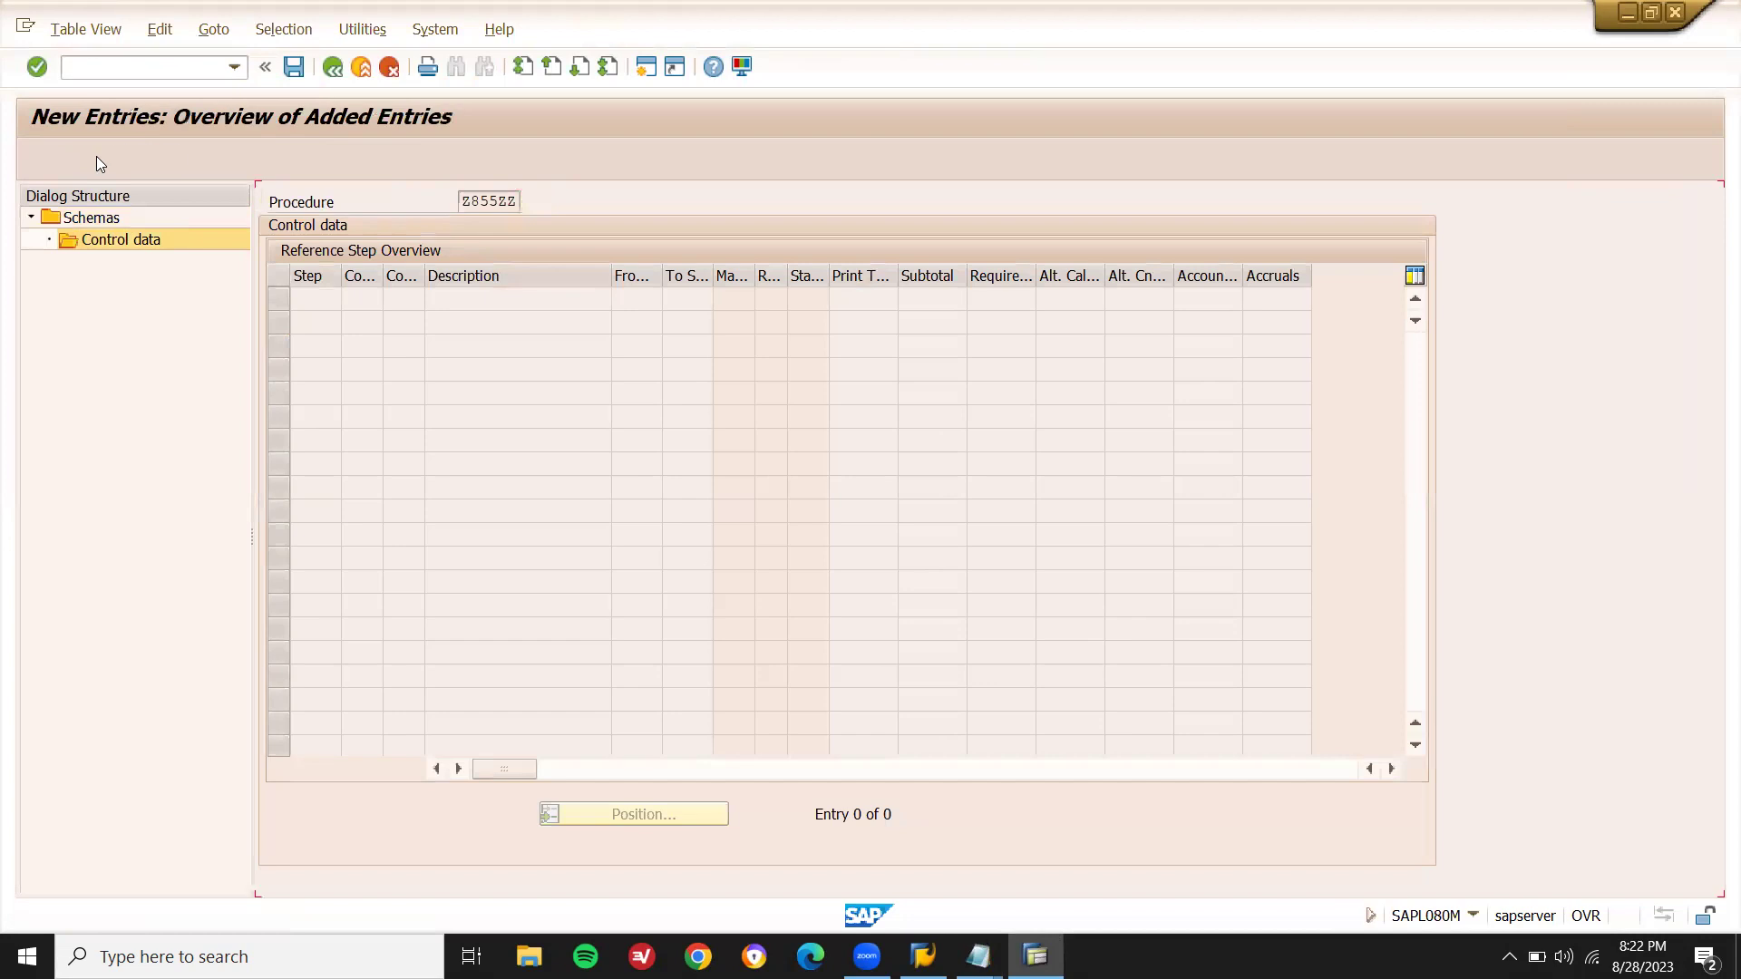
type("1")
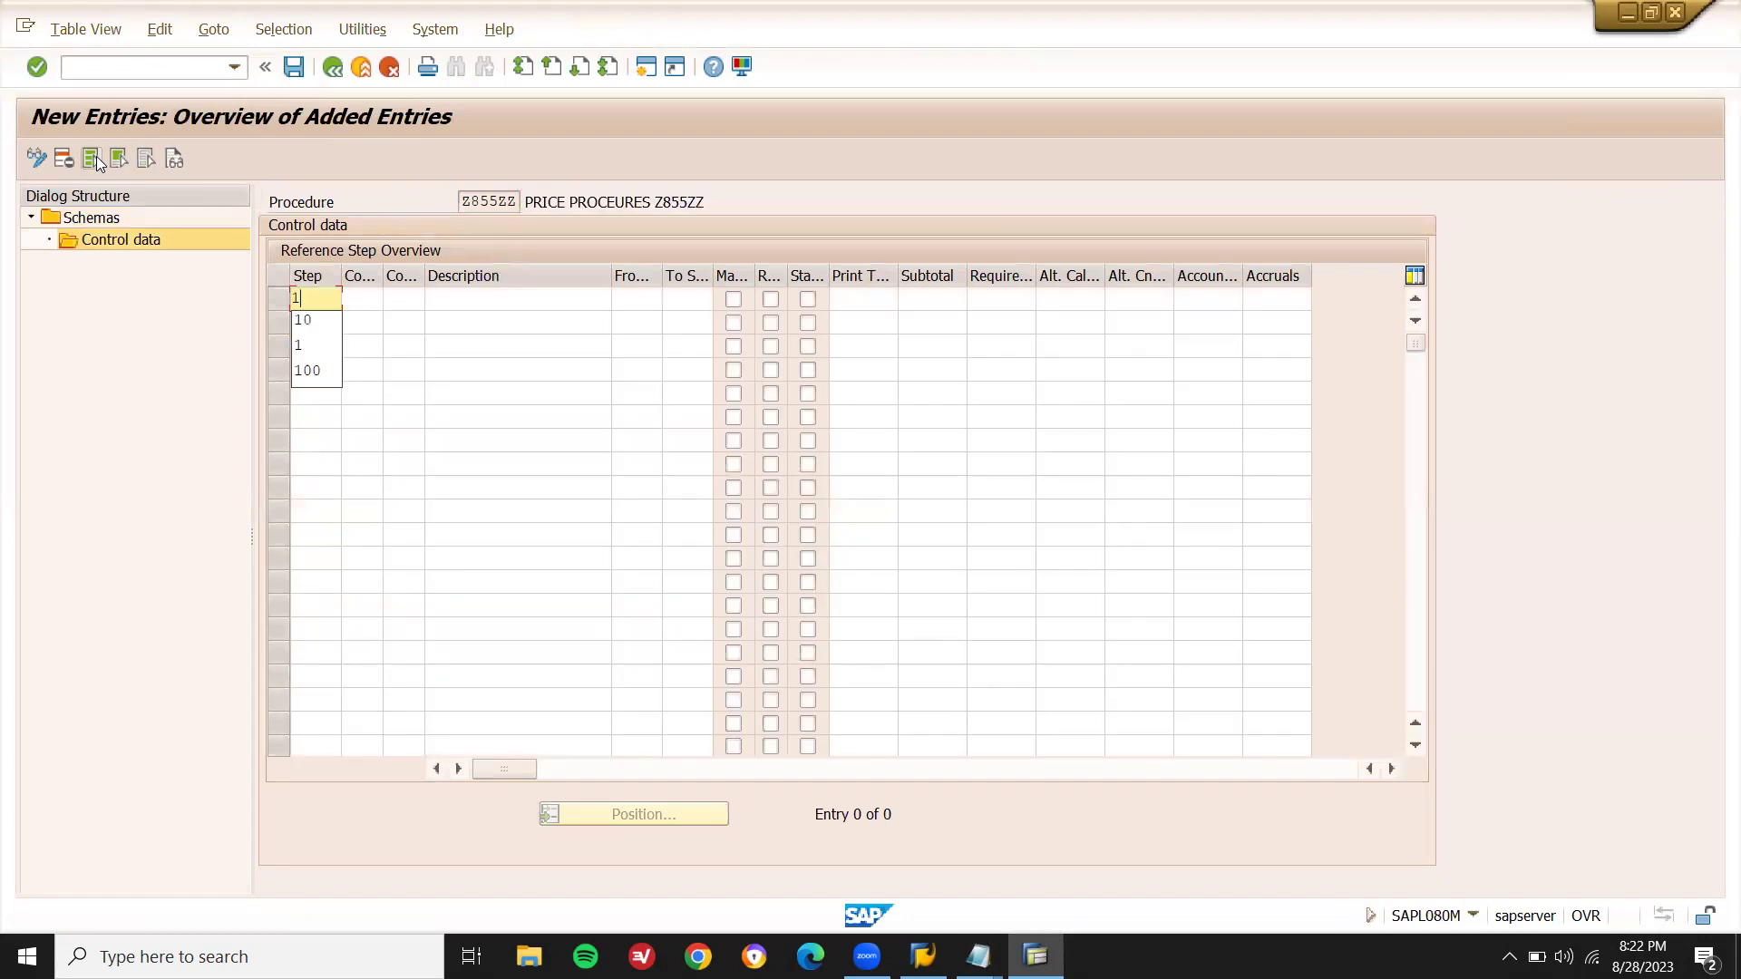
left_click(412, 306)
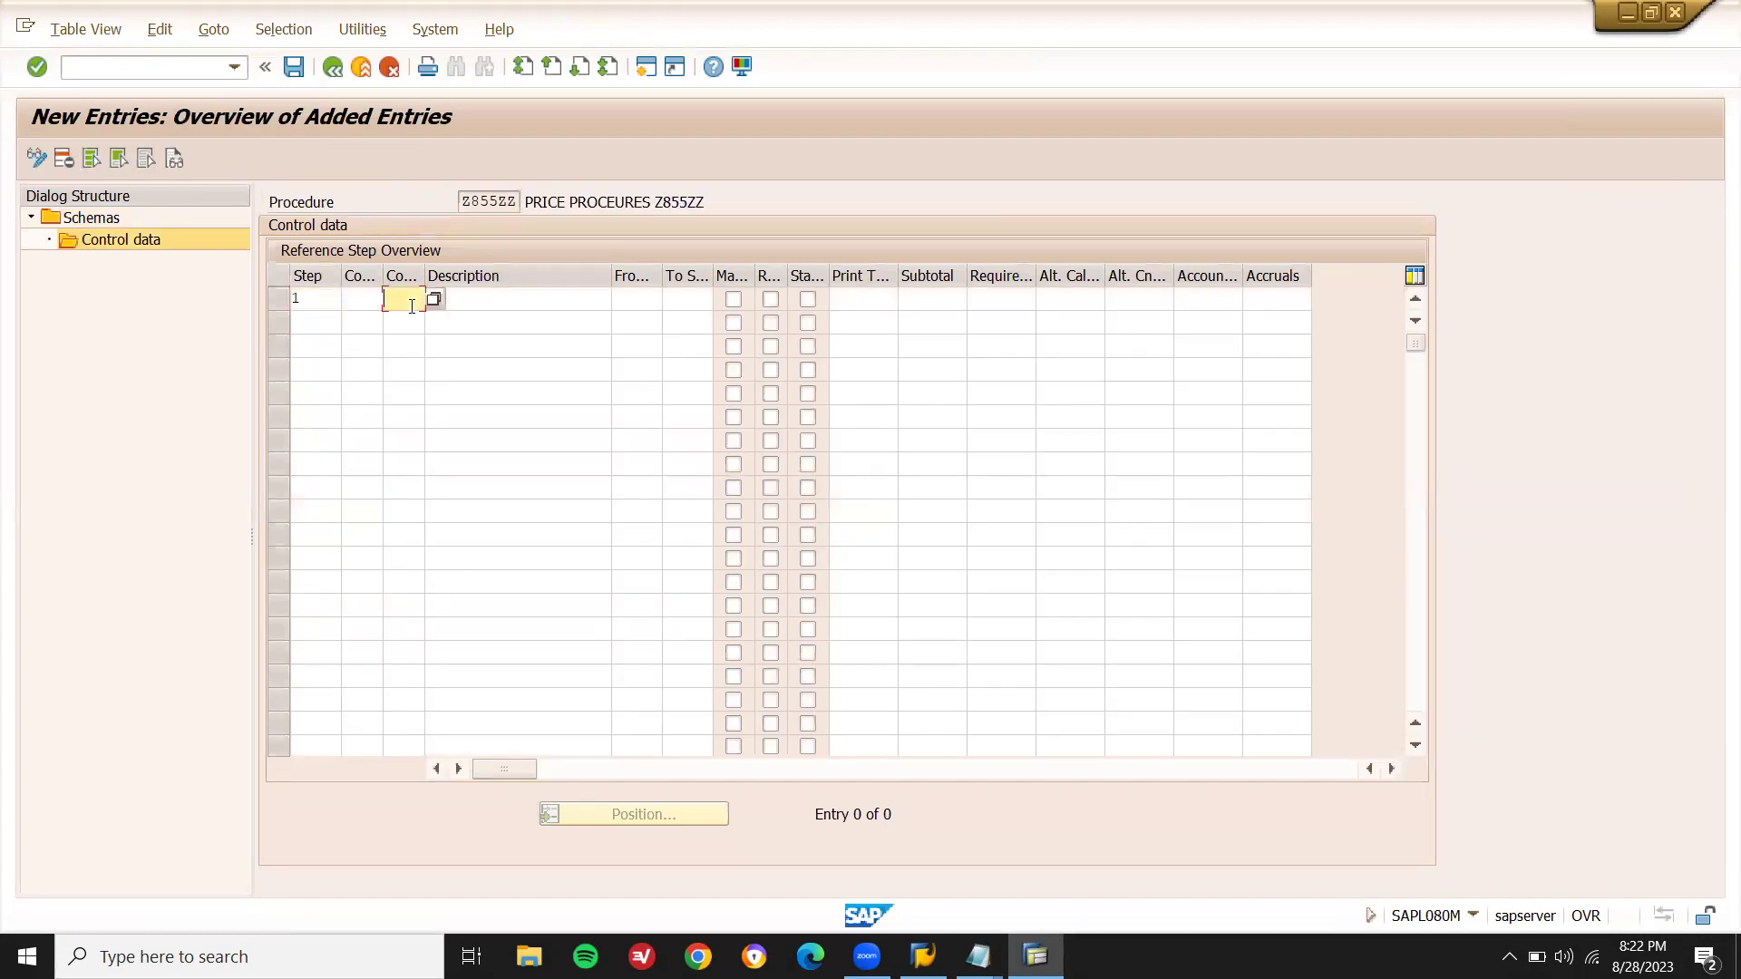
key("alt+Tab")
double_click(859, 478)
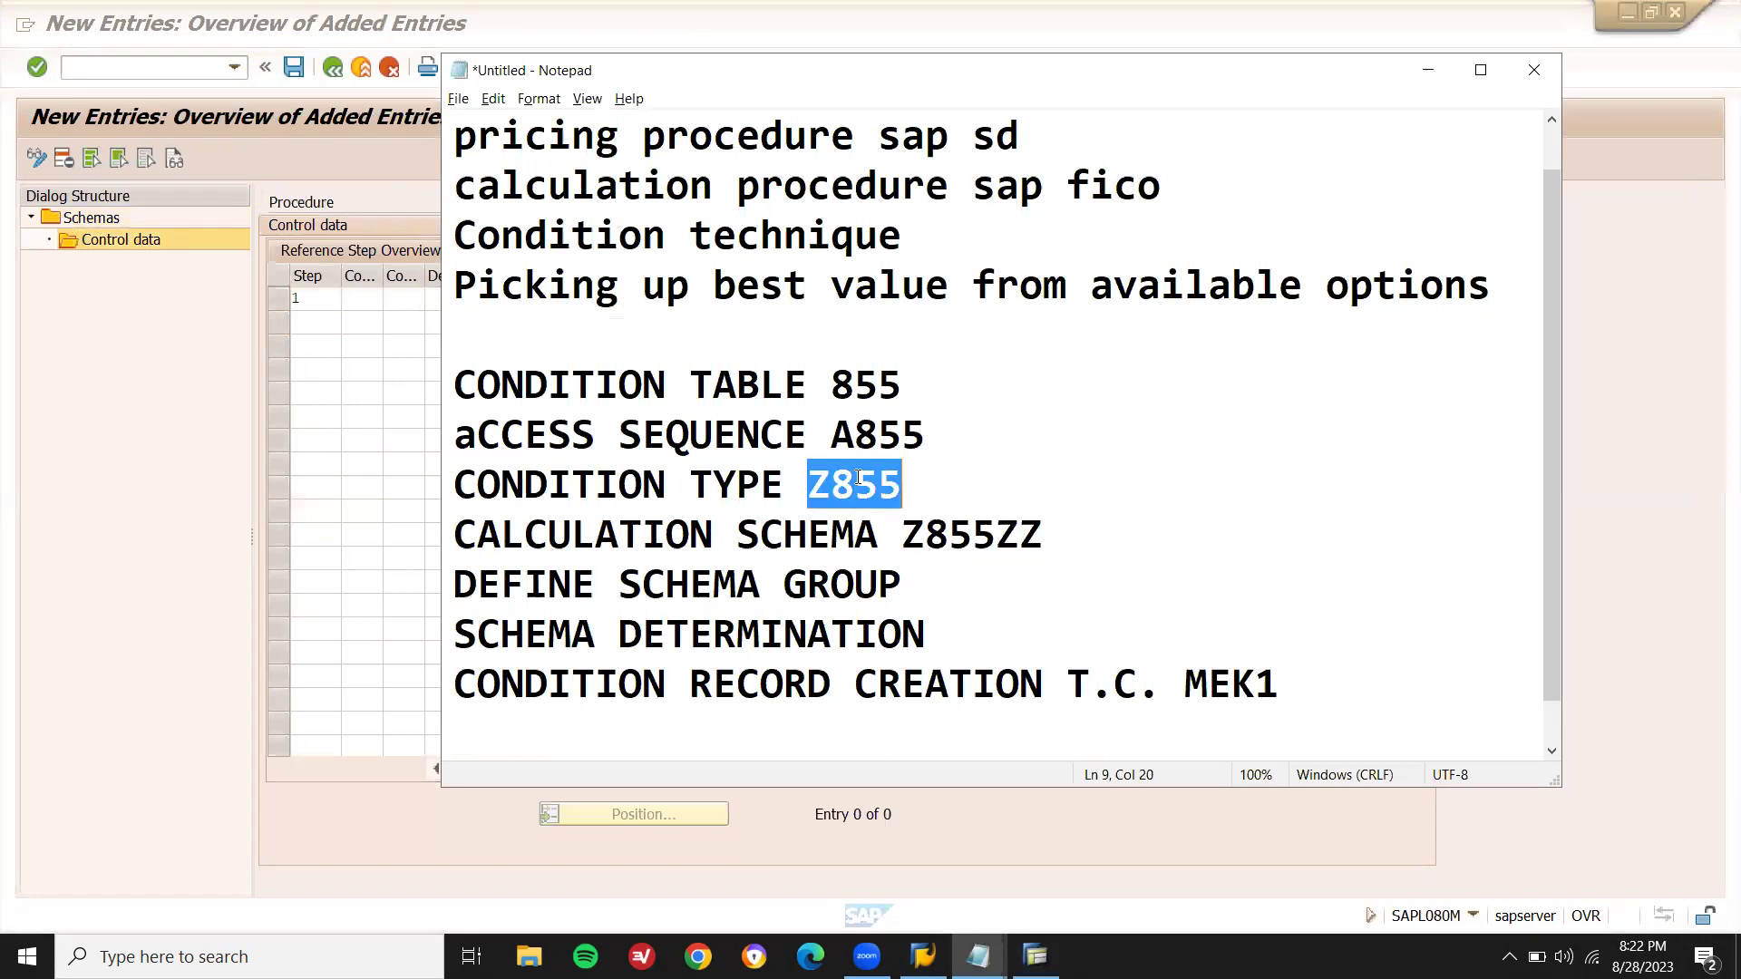
key("alt+Tab")
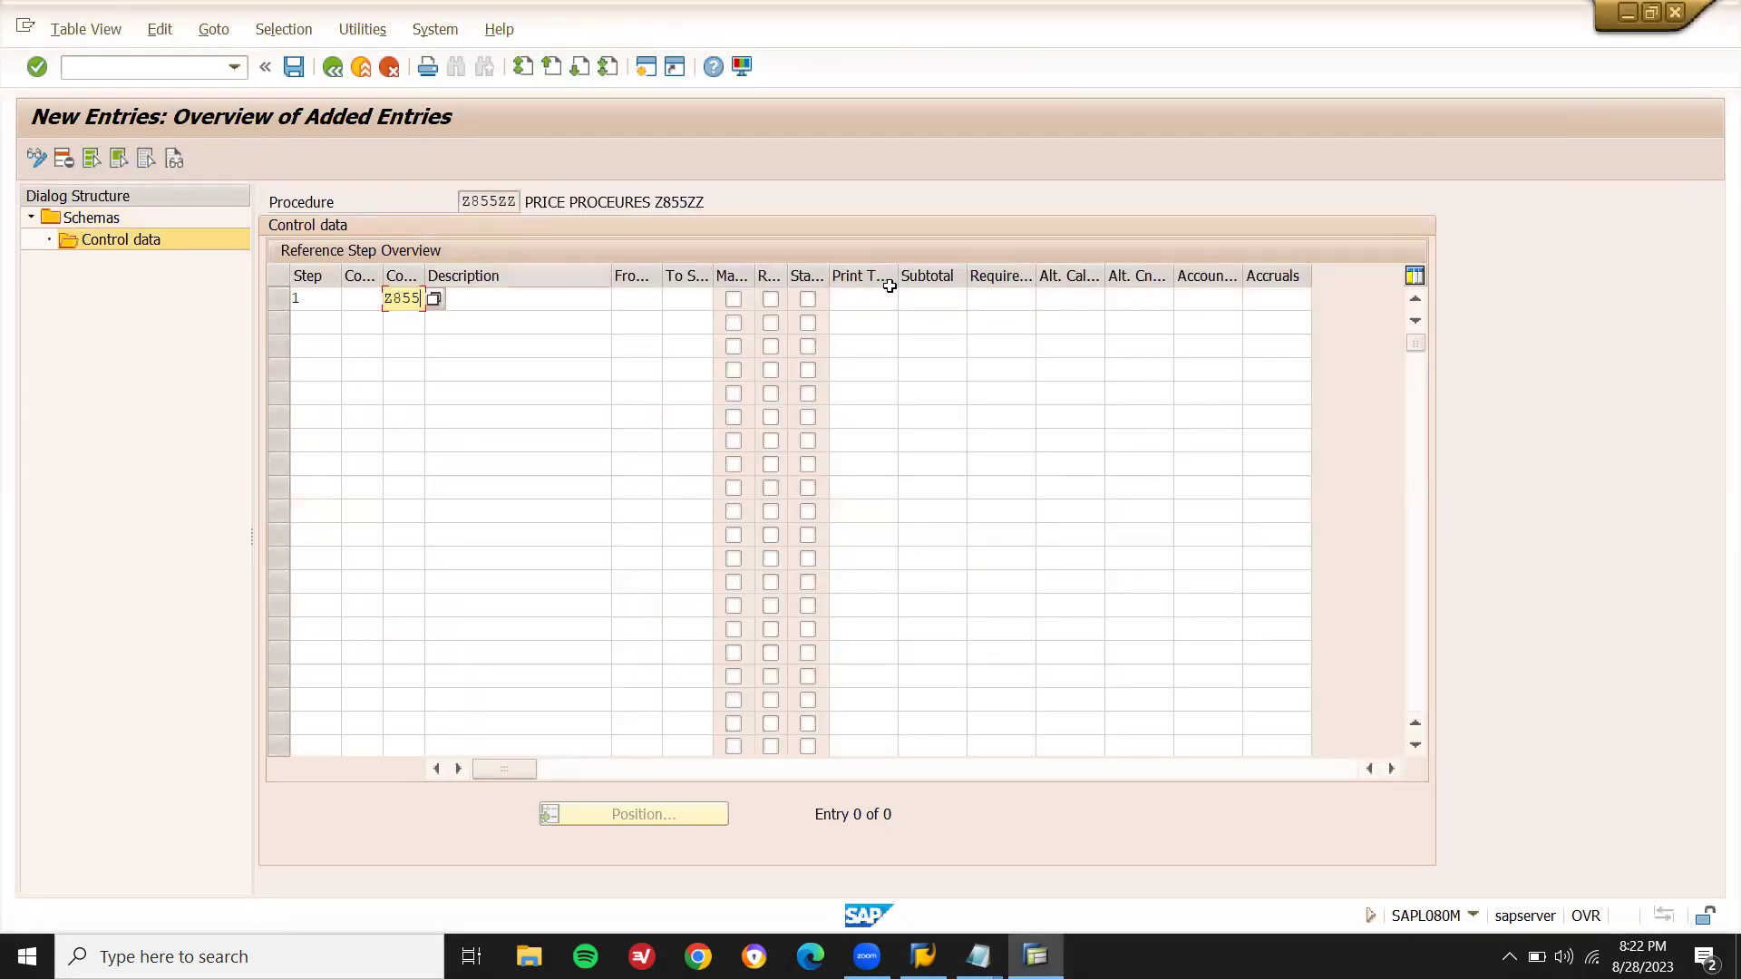
- Set print type X and subtotal 9 on step 1
left_click(861, 306)
type("X")
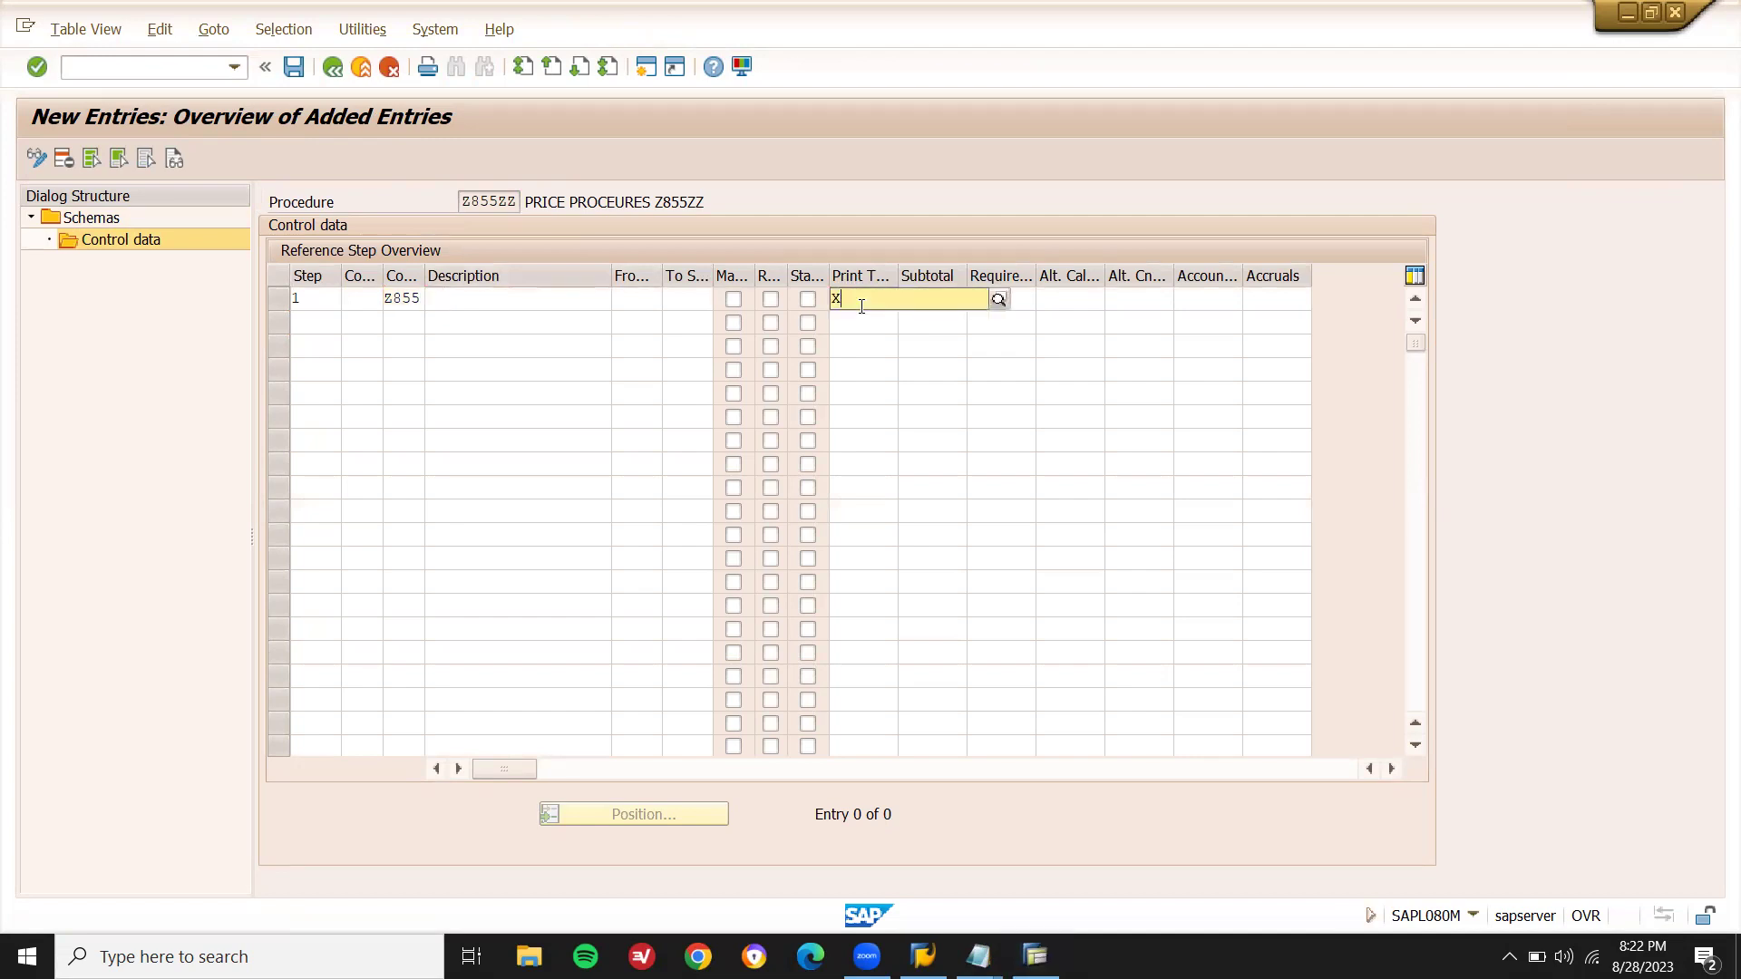
key("F4")
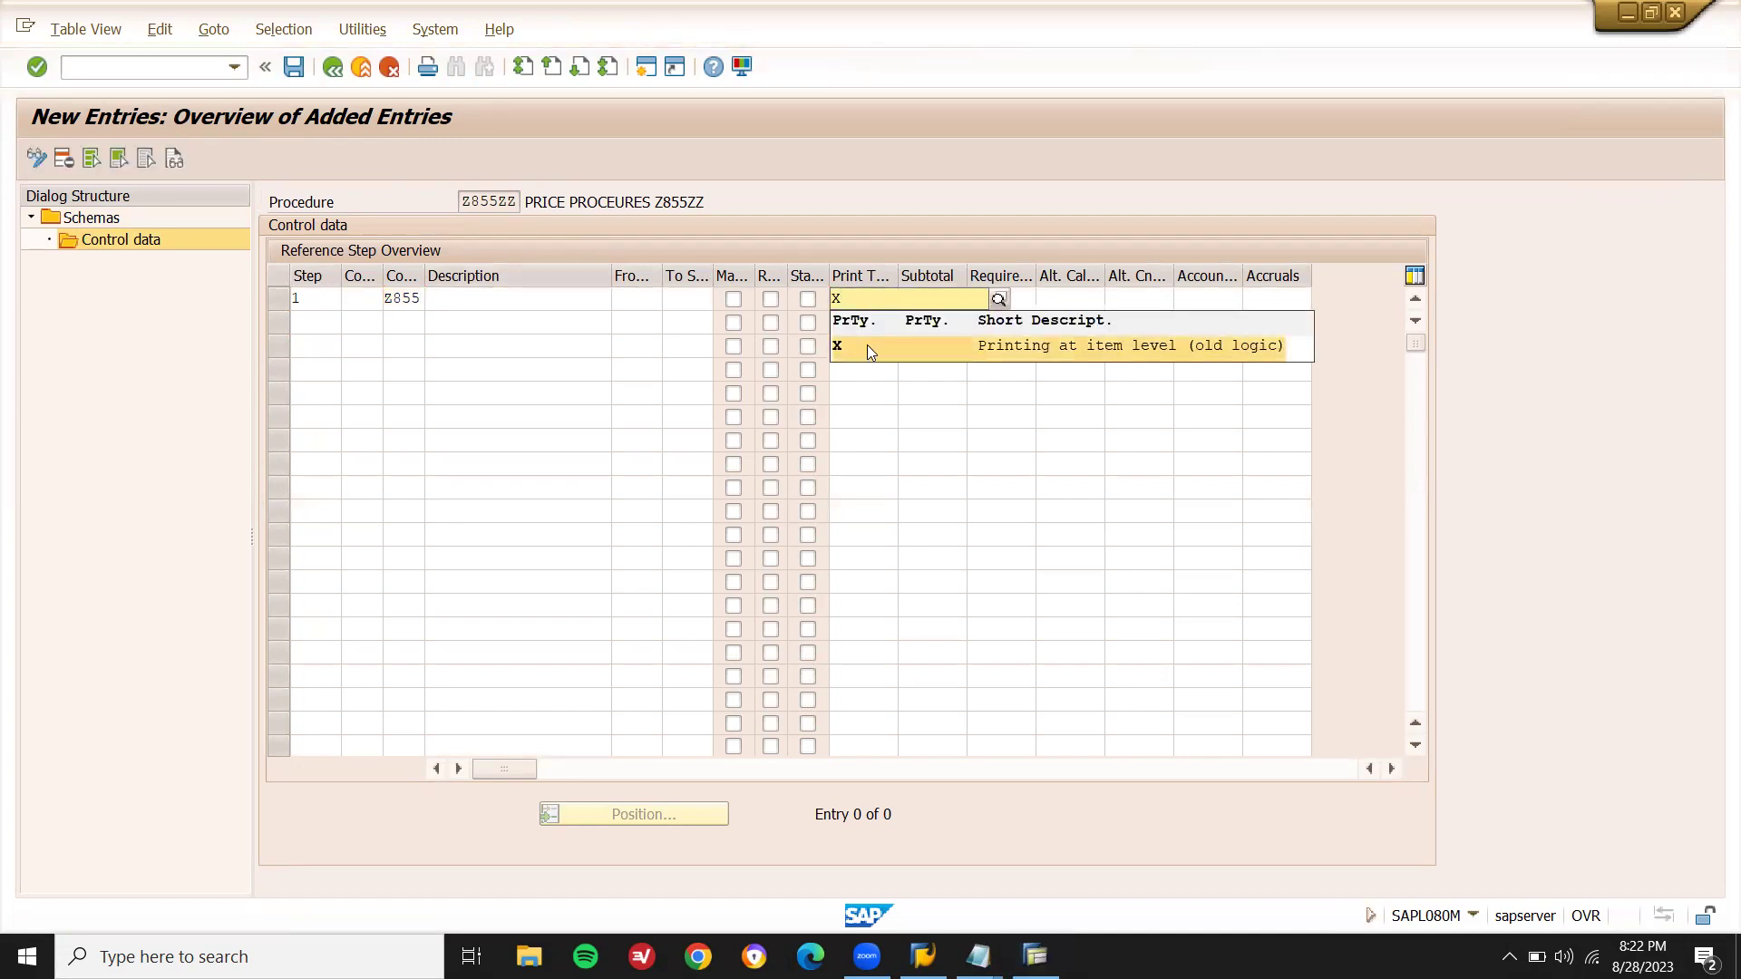
left_click(867, 344)
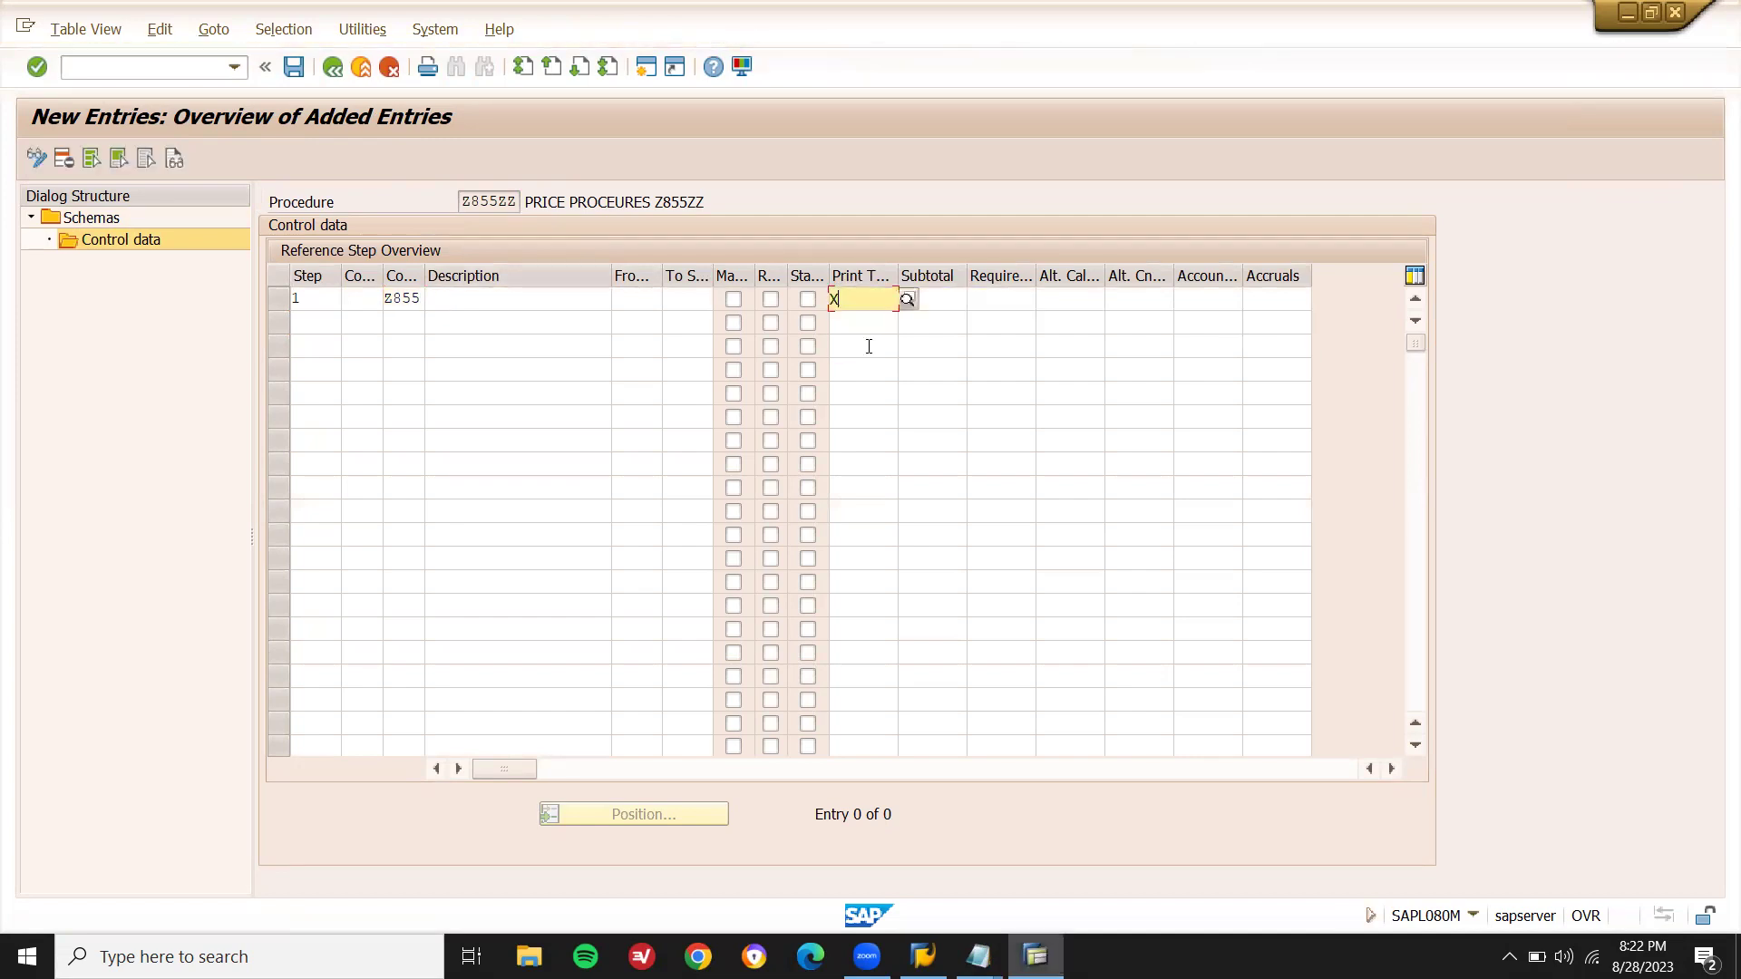
left_click(952, 295)
left_click(977, 300)
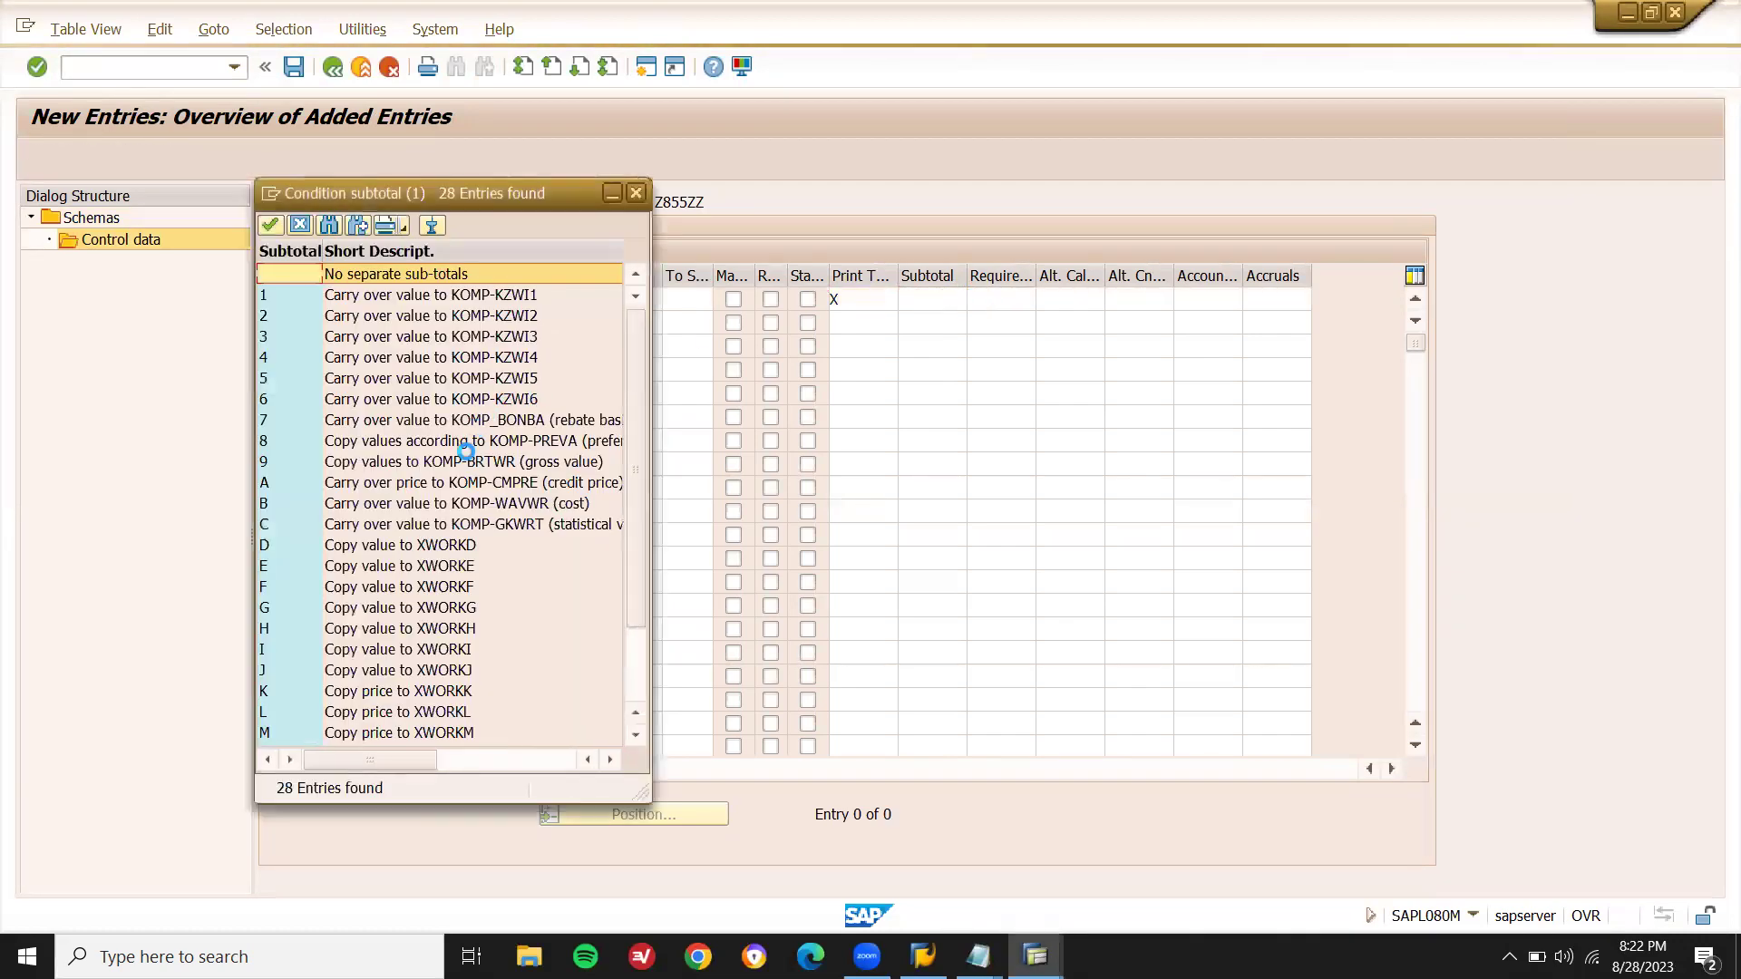
left_click(468, 462)
left_click(469, 462)
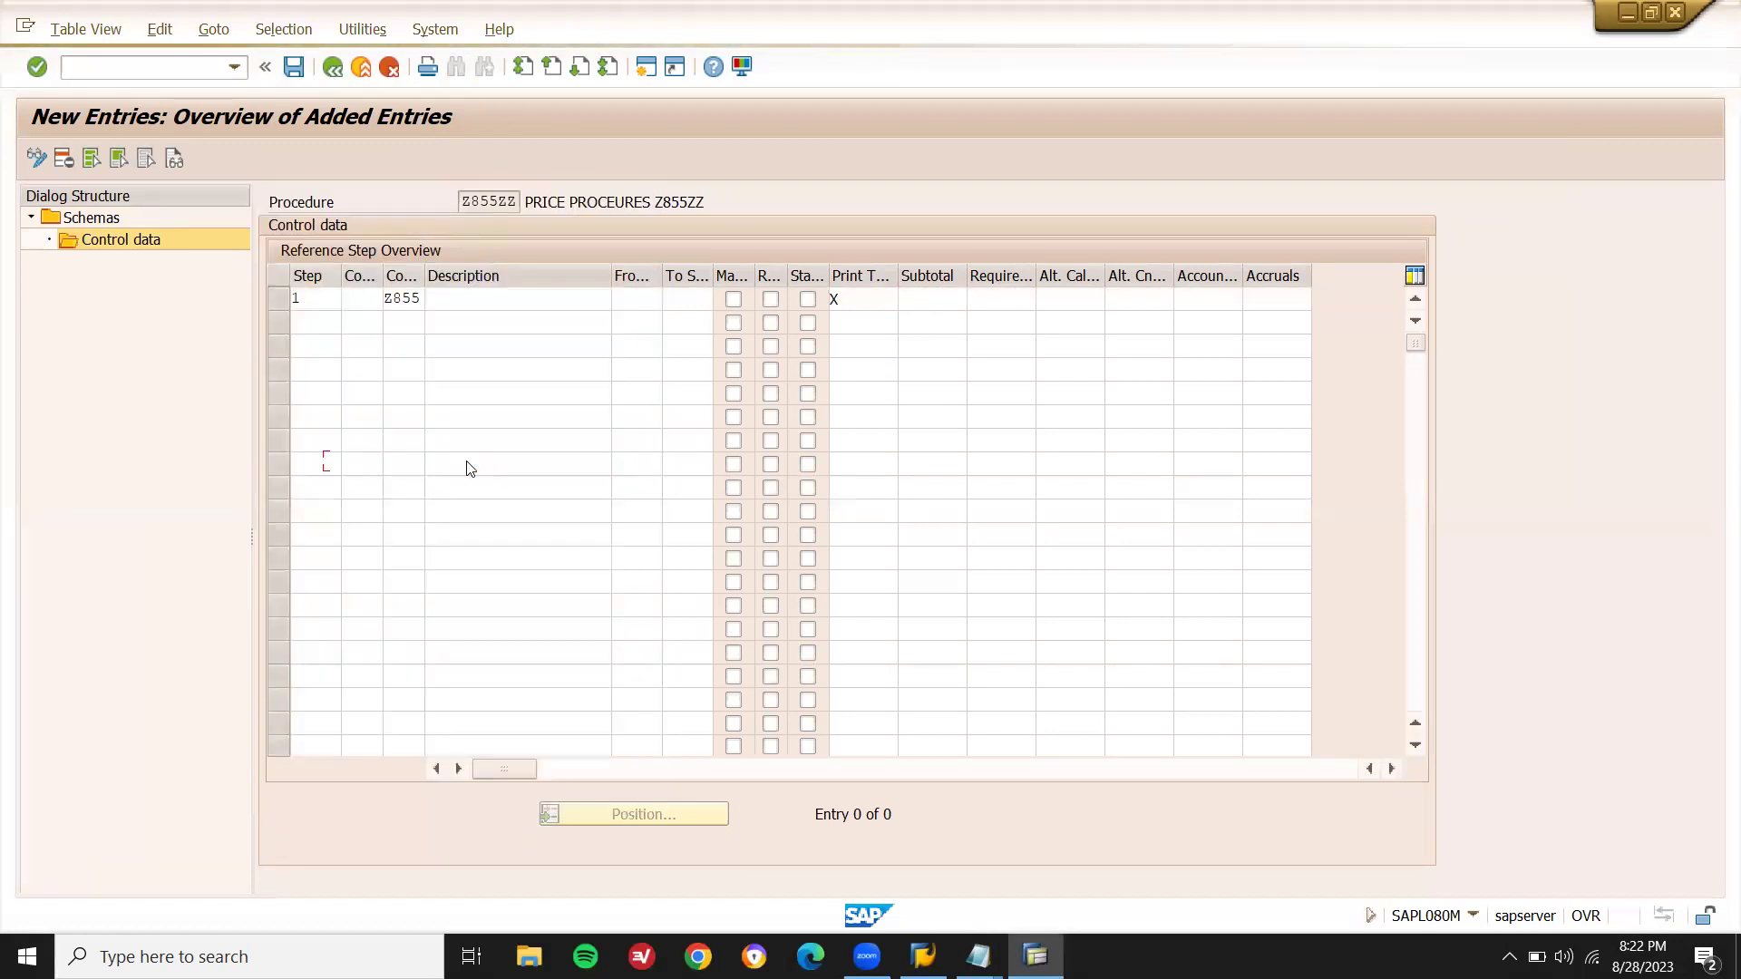
- Confirm the step 1 entries, accept the warning, and save schema Z855ZZ
key("Return")
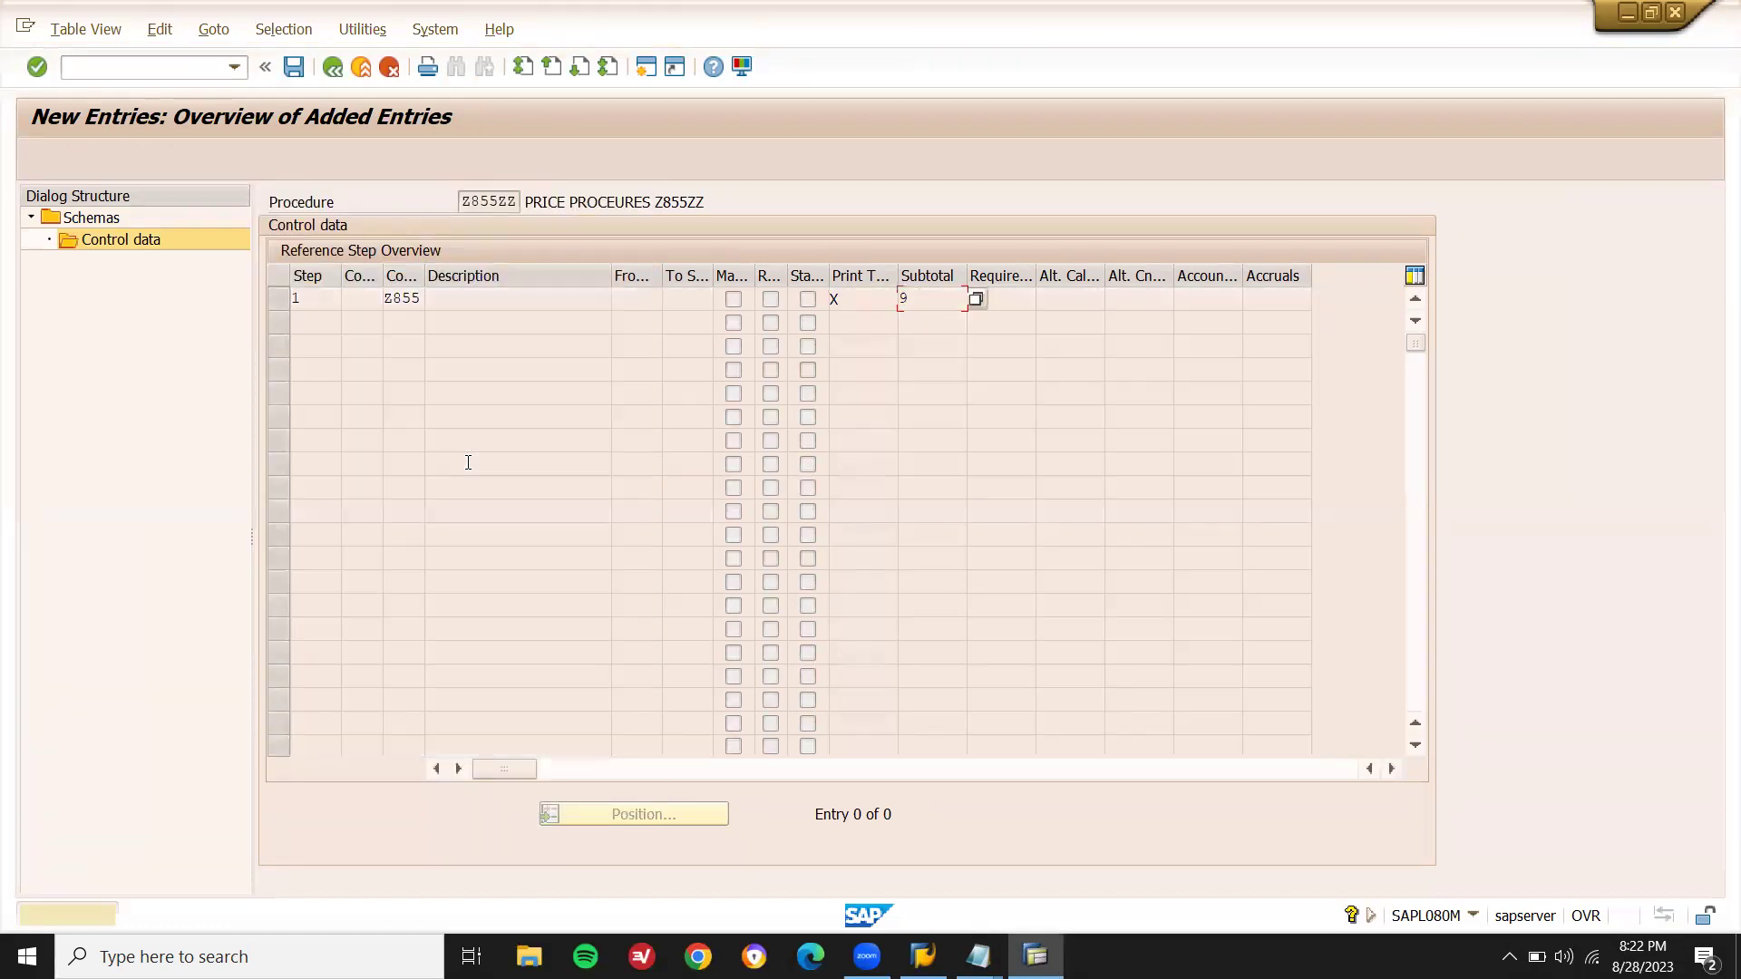
key("Return")
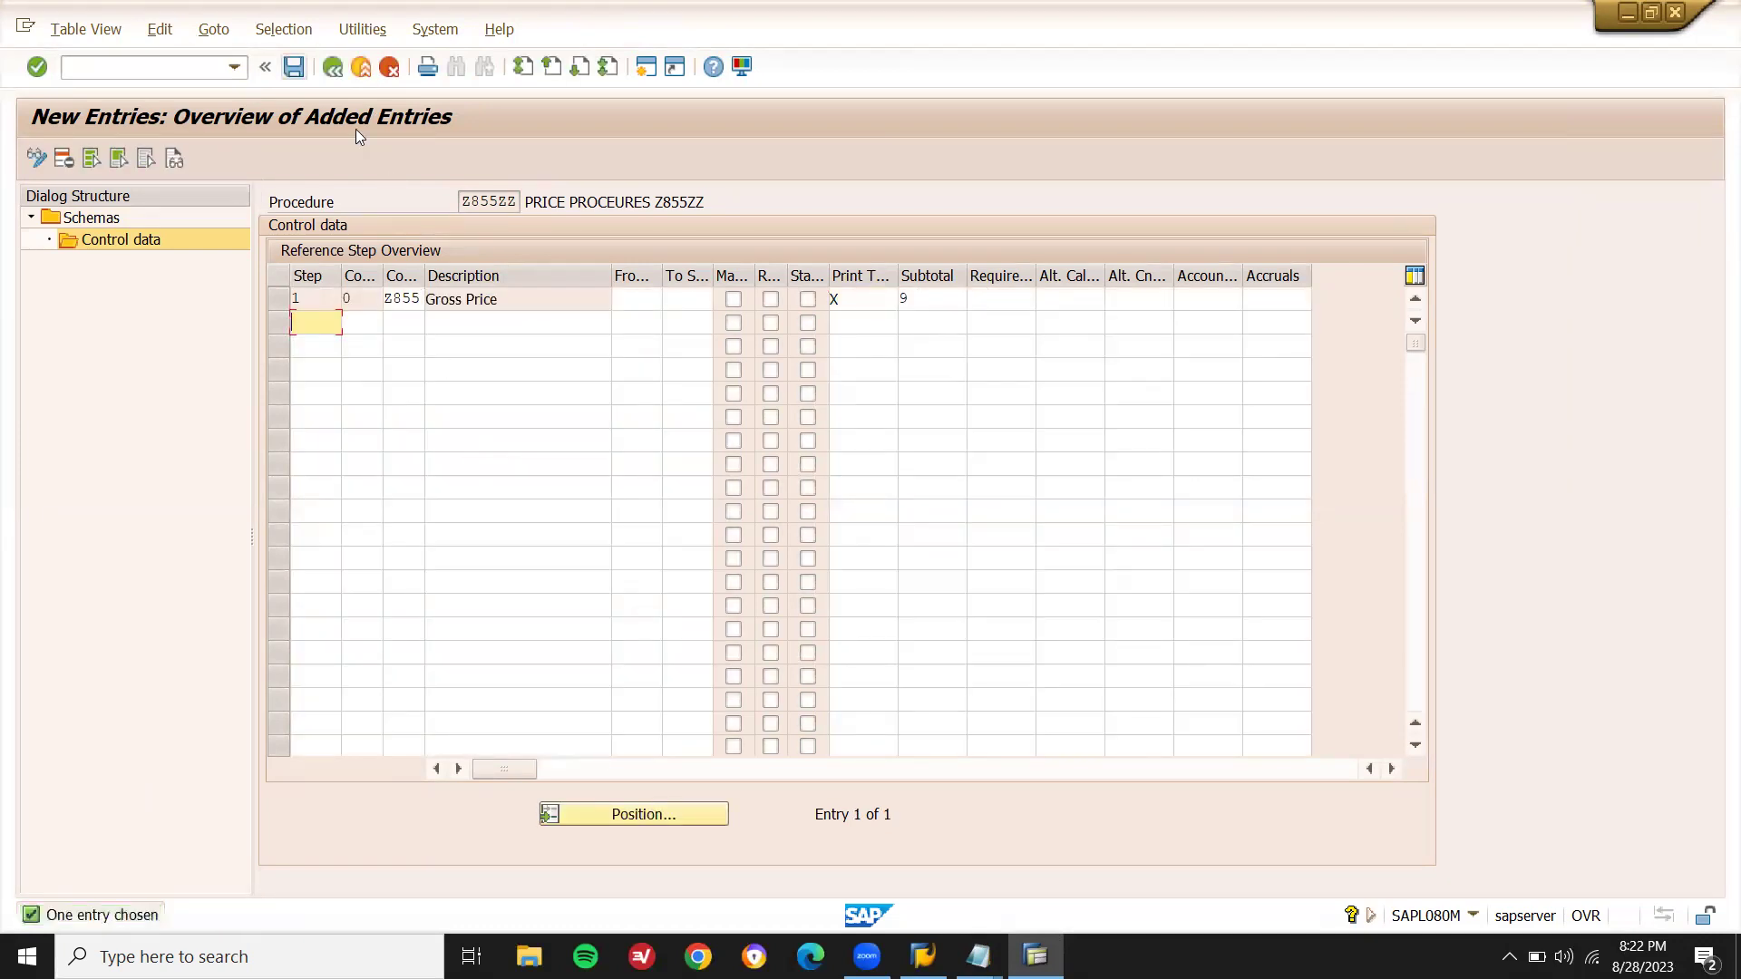
key("Return")
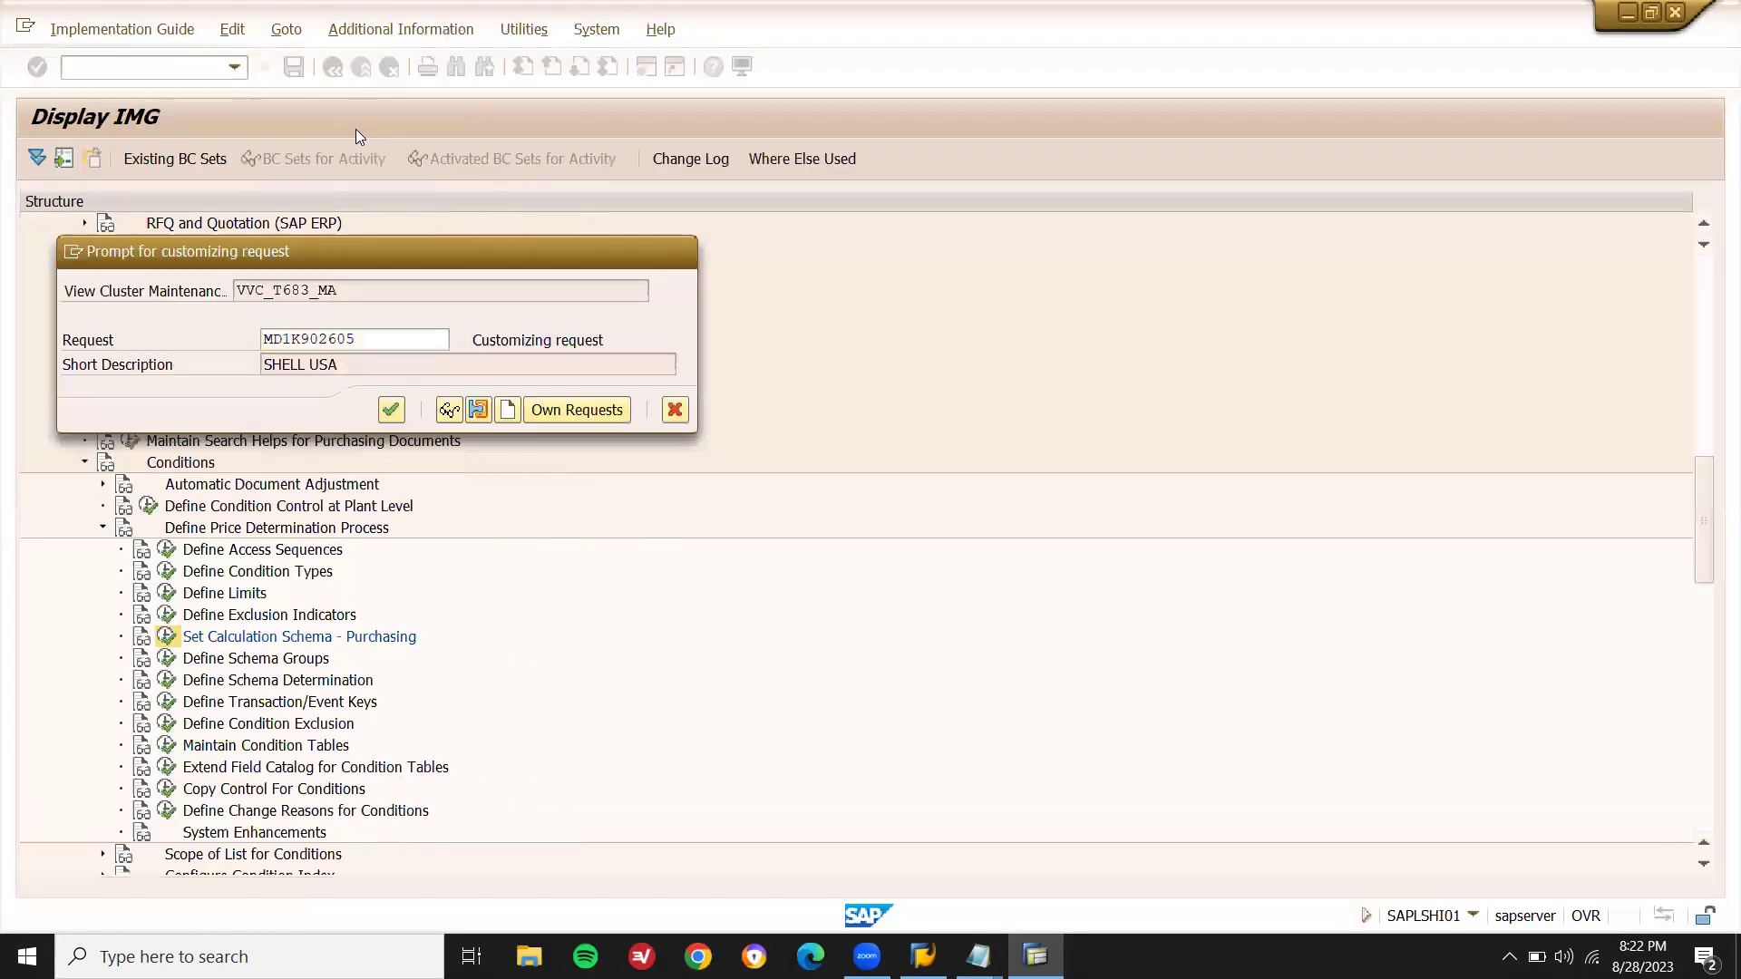
- Confirm the customizing request and return to the schemas overview
key("Return")
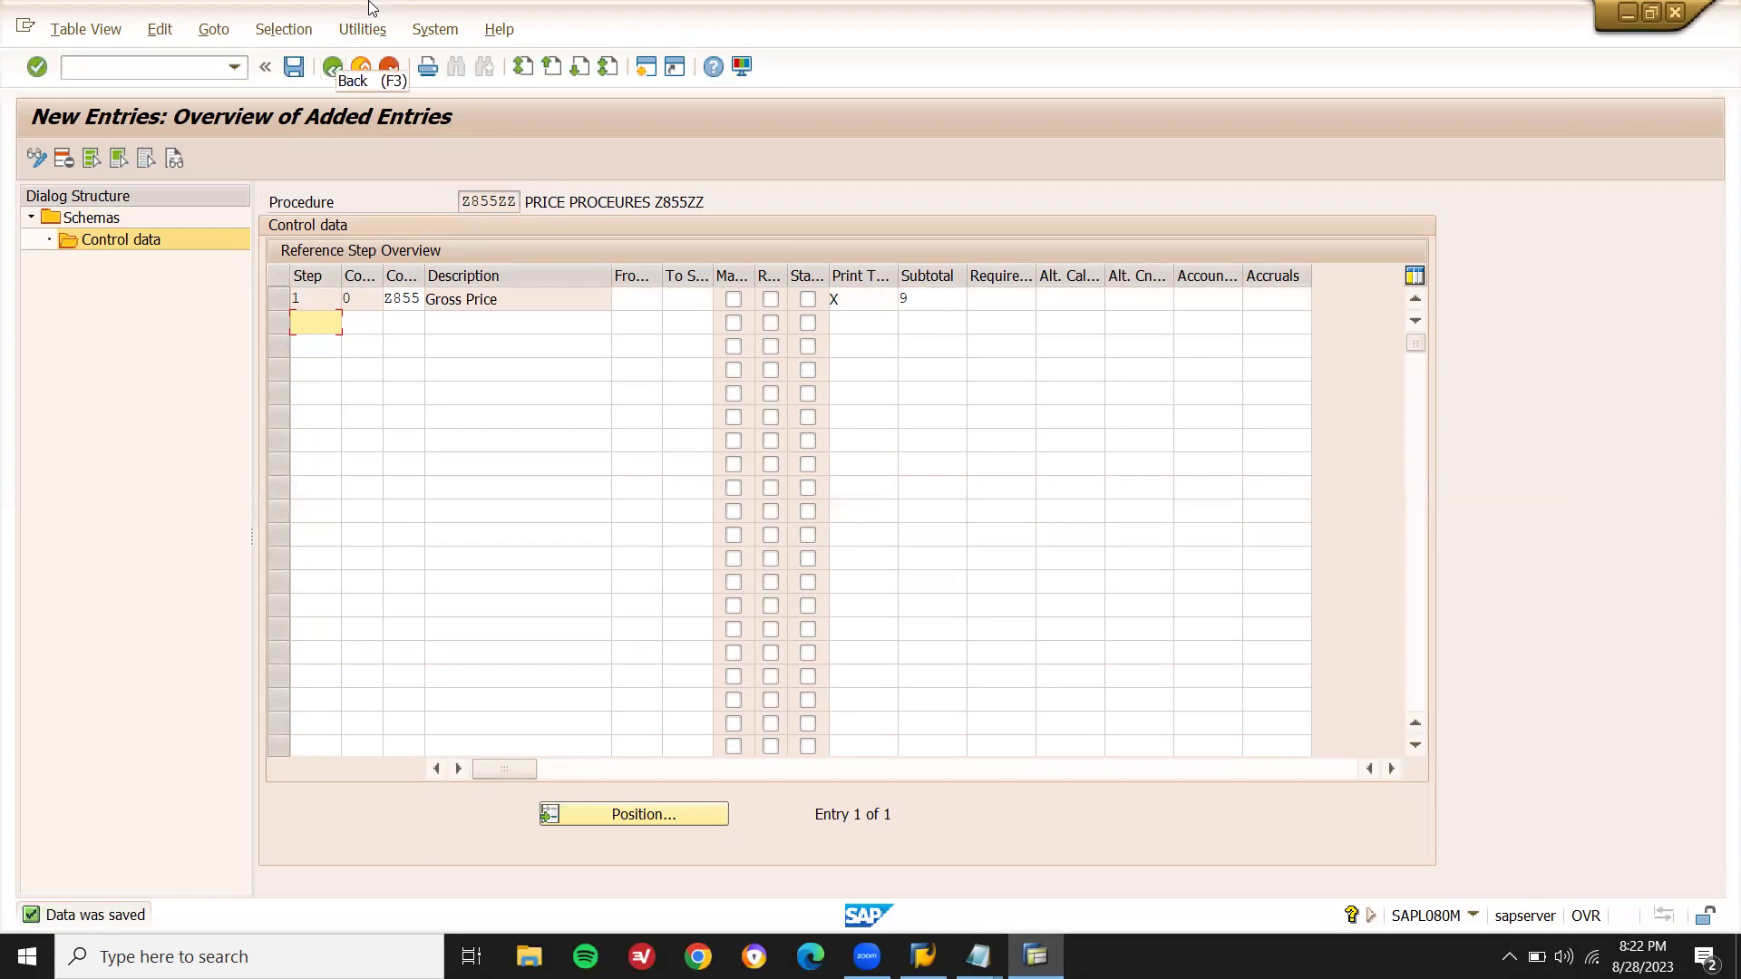
left_click(332, 66)
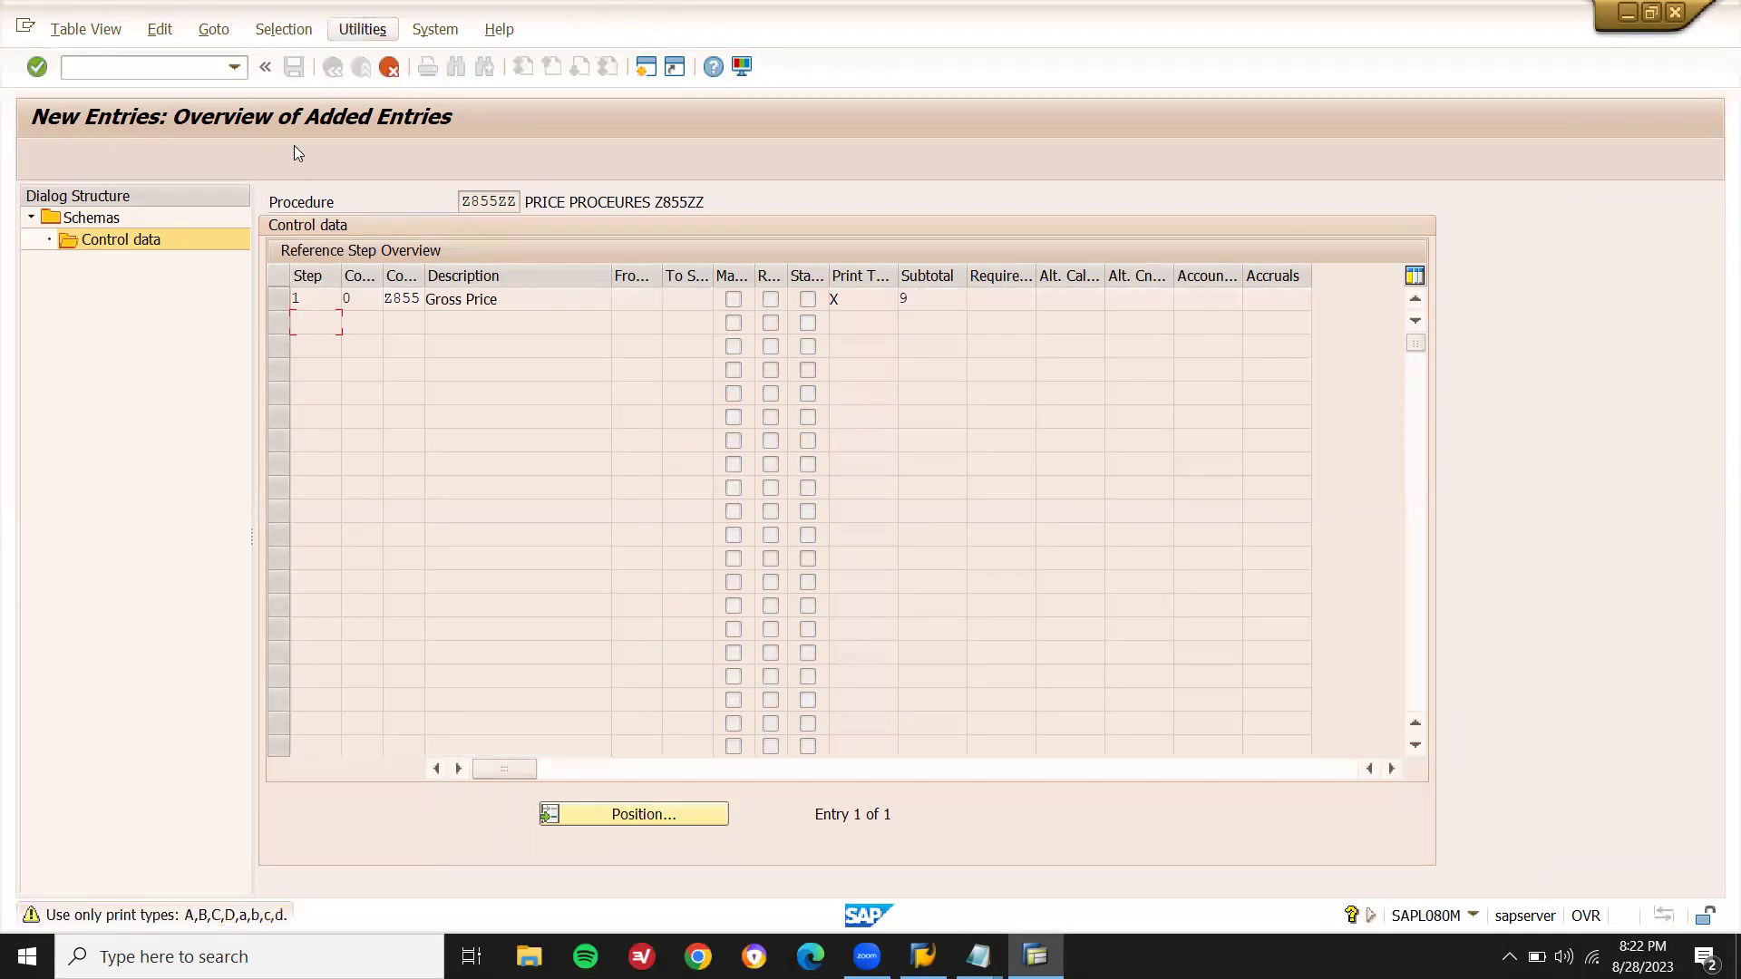
key("Return")
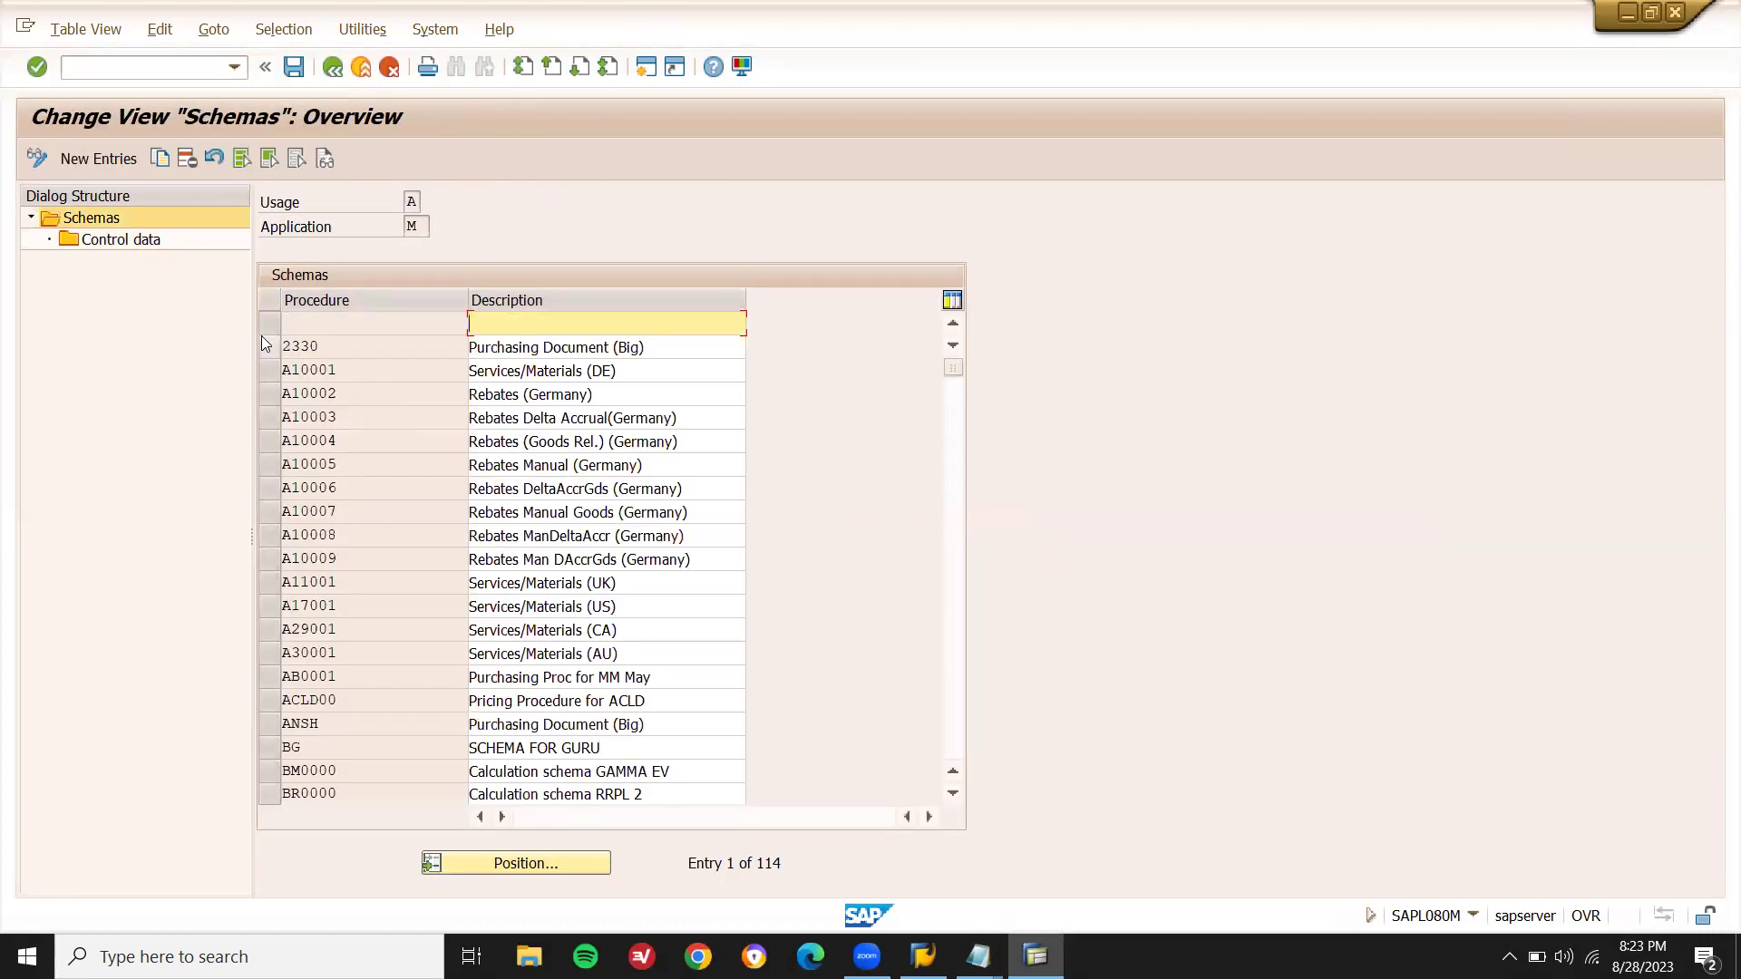
- Delete the empty first schema row and return to the Display IMG
left_click(263, 328)
left_click(188, 157)
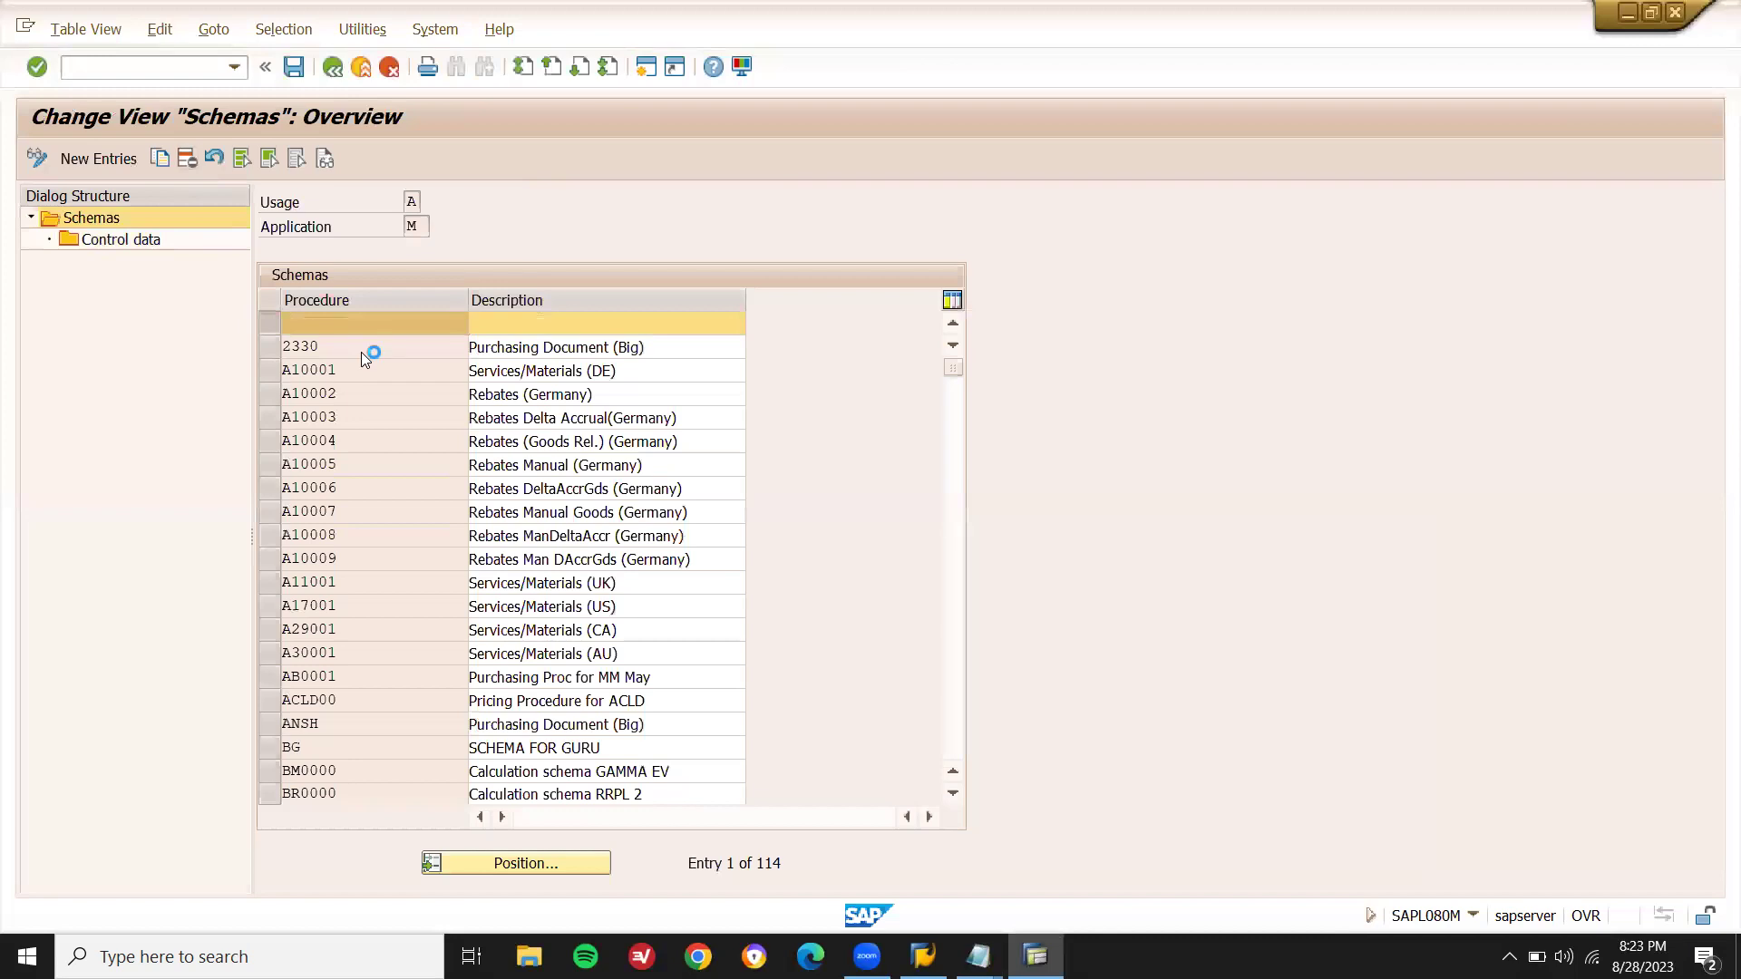
key("F3")
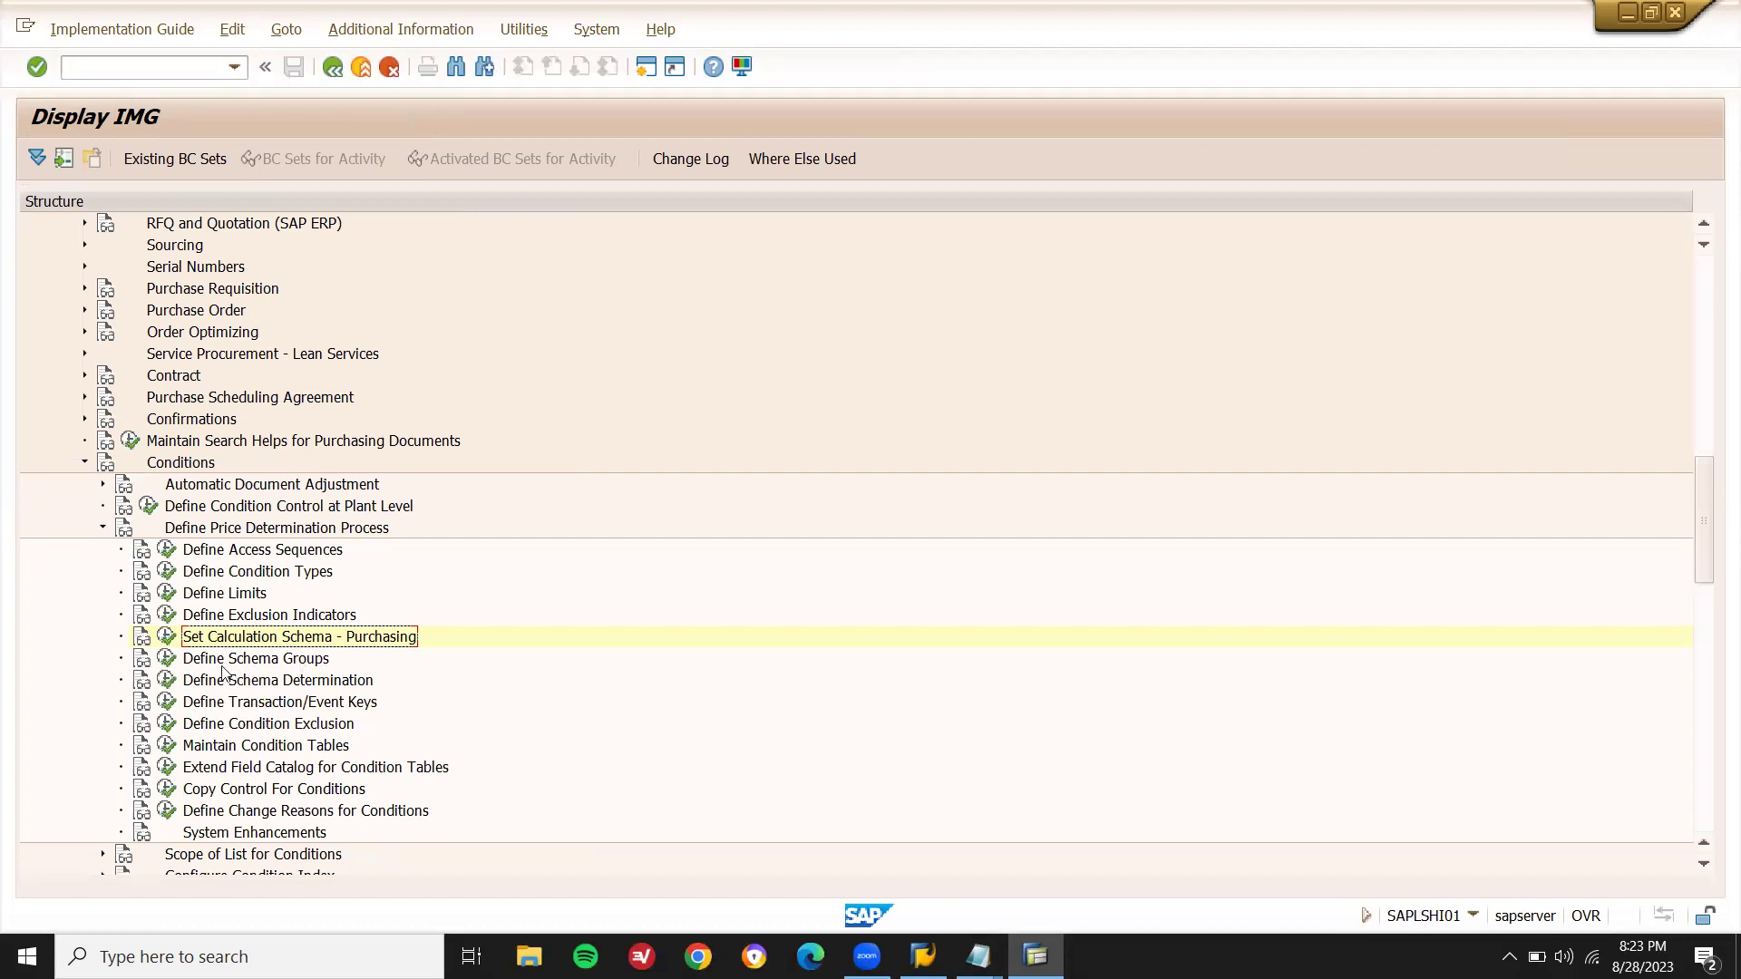
- Open Schema Groups for Suppliers and append SUPPLIER SCHEMA GRP C1 to the notes
left_click(166, 658)
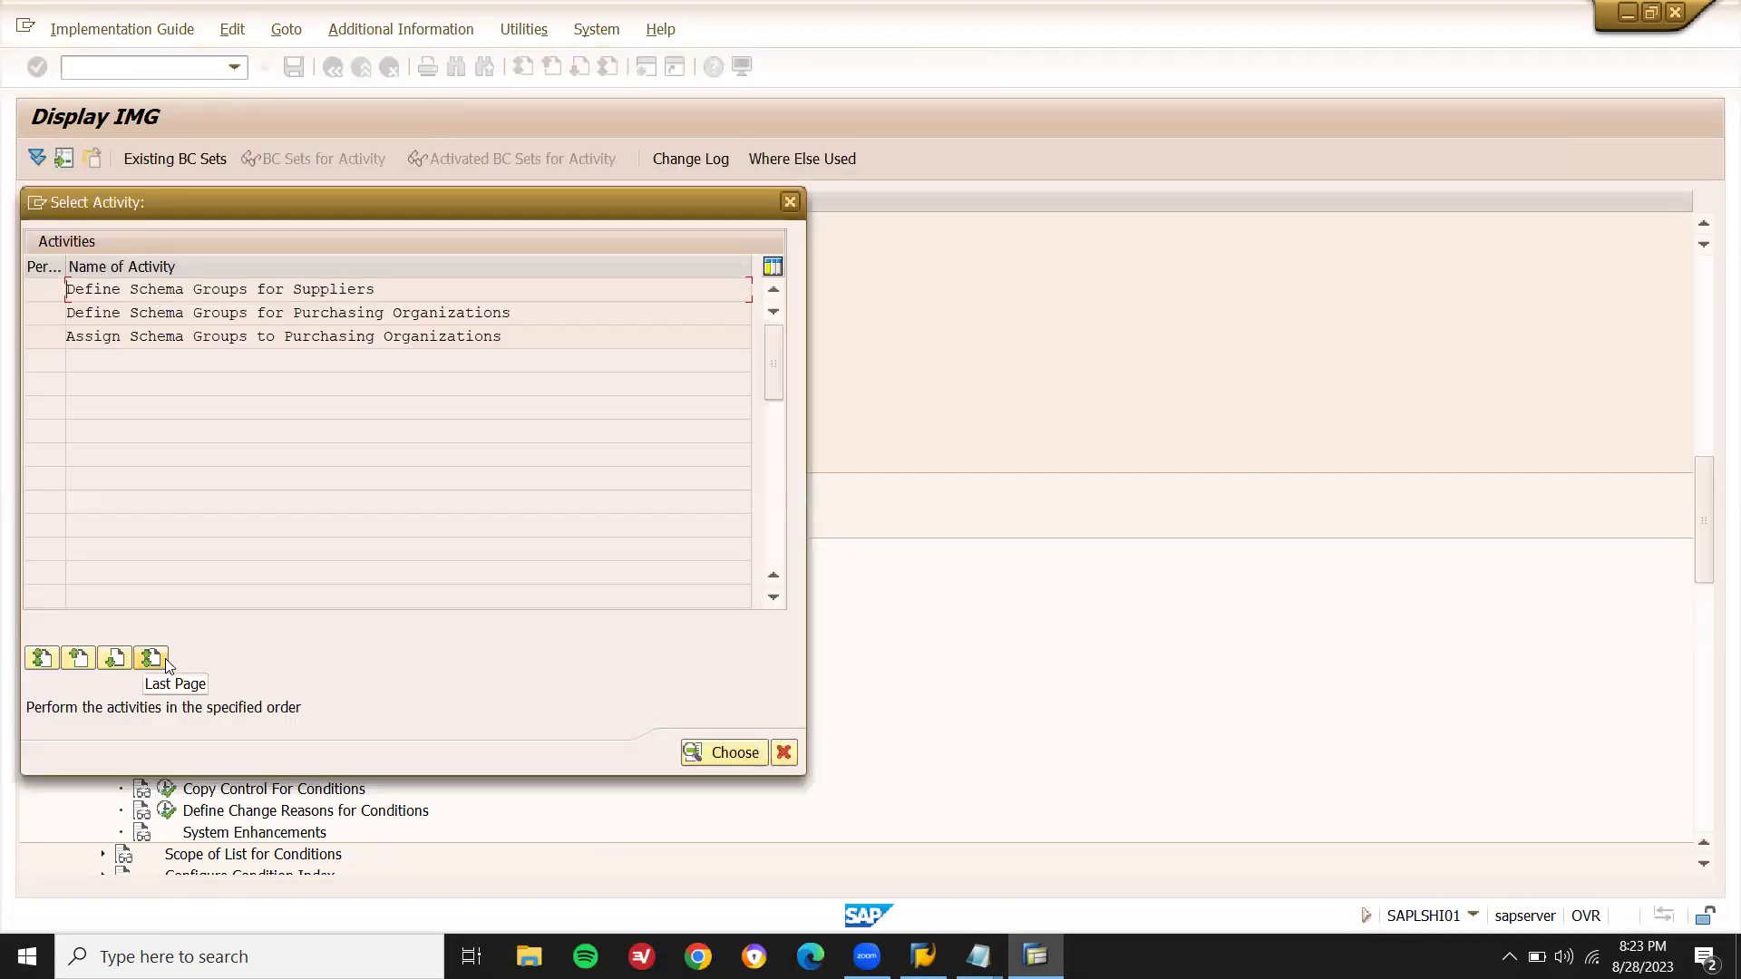
double_click(402, 291)
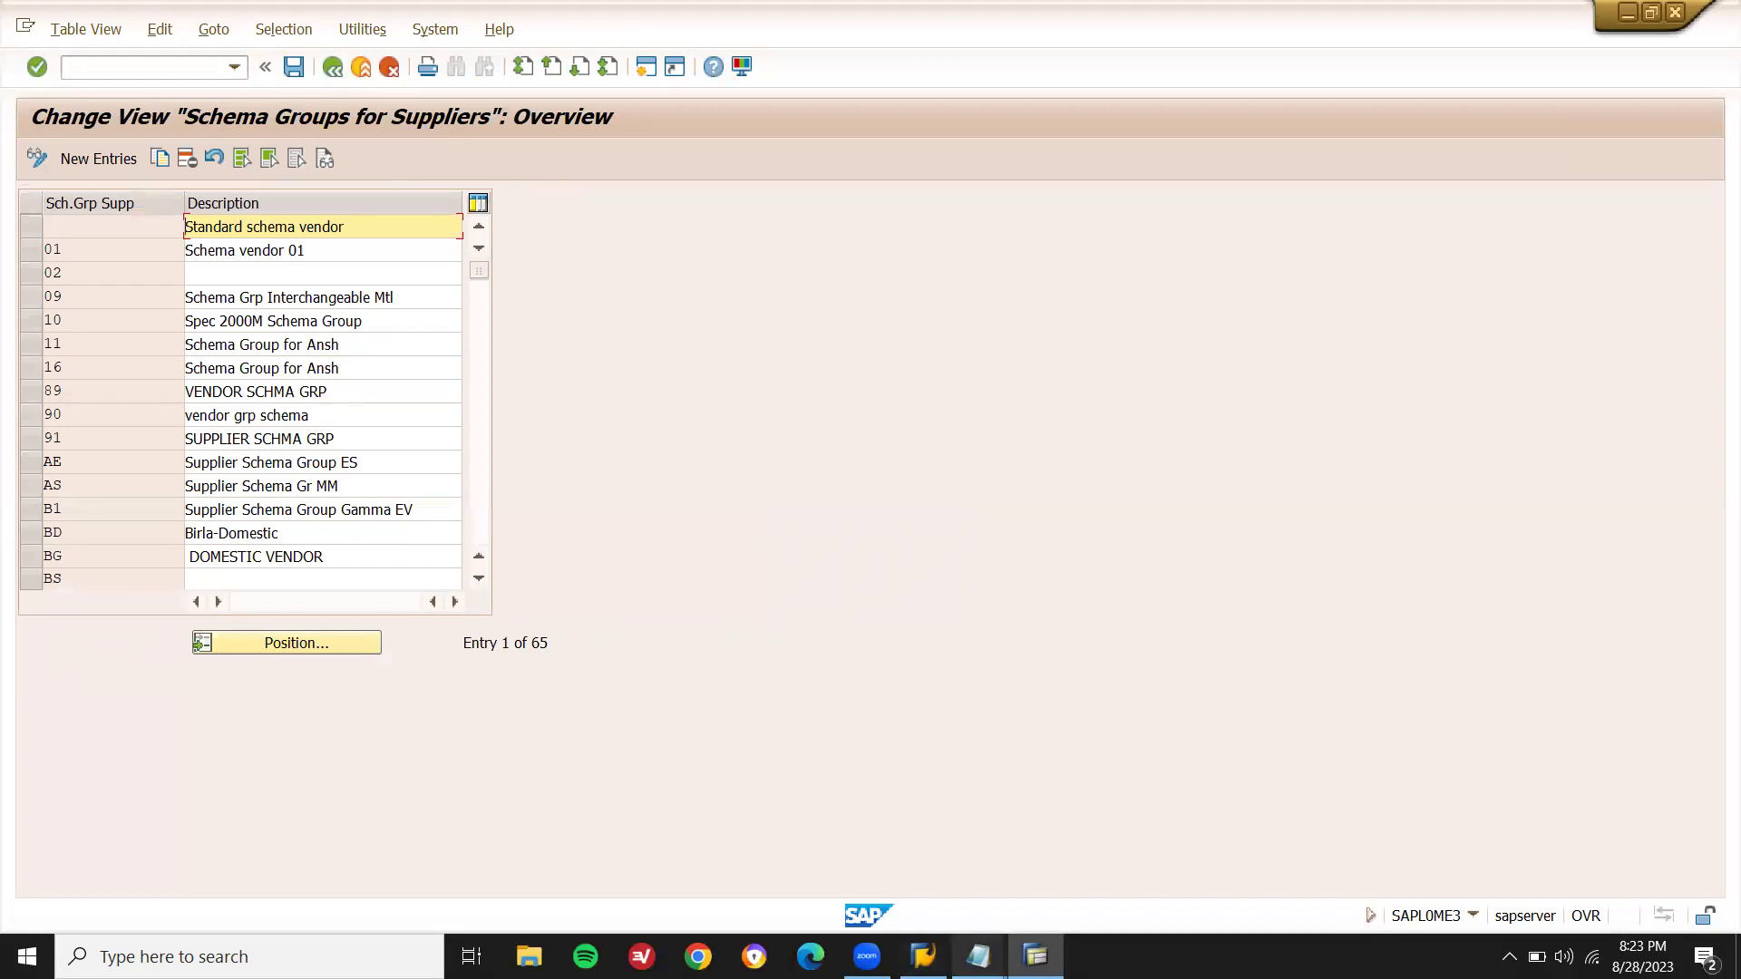
mouse_move(978, 957)
left_click(909, 905)
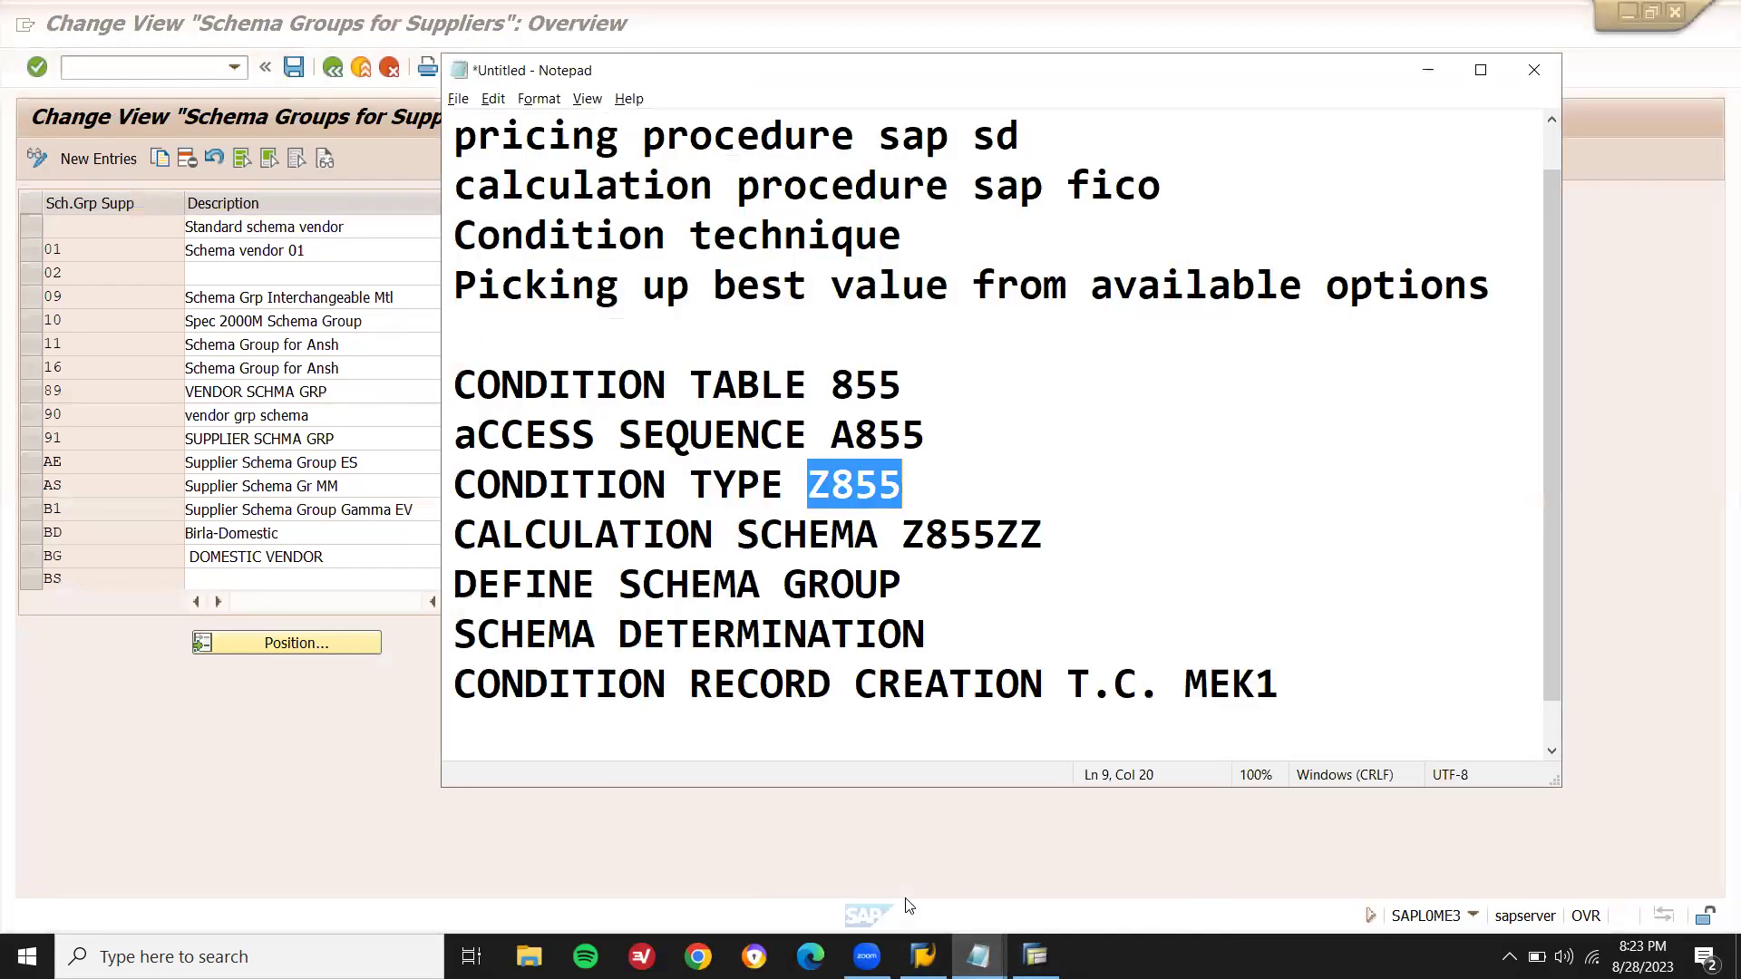
left_click(1308, 674)
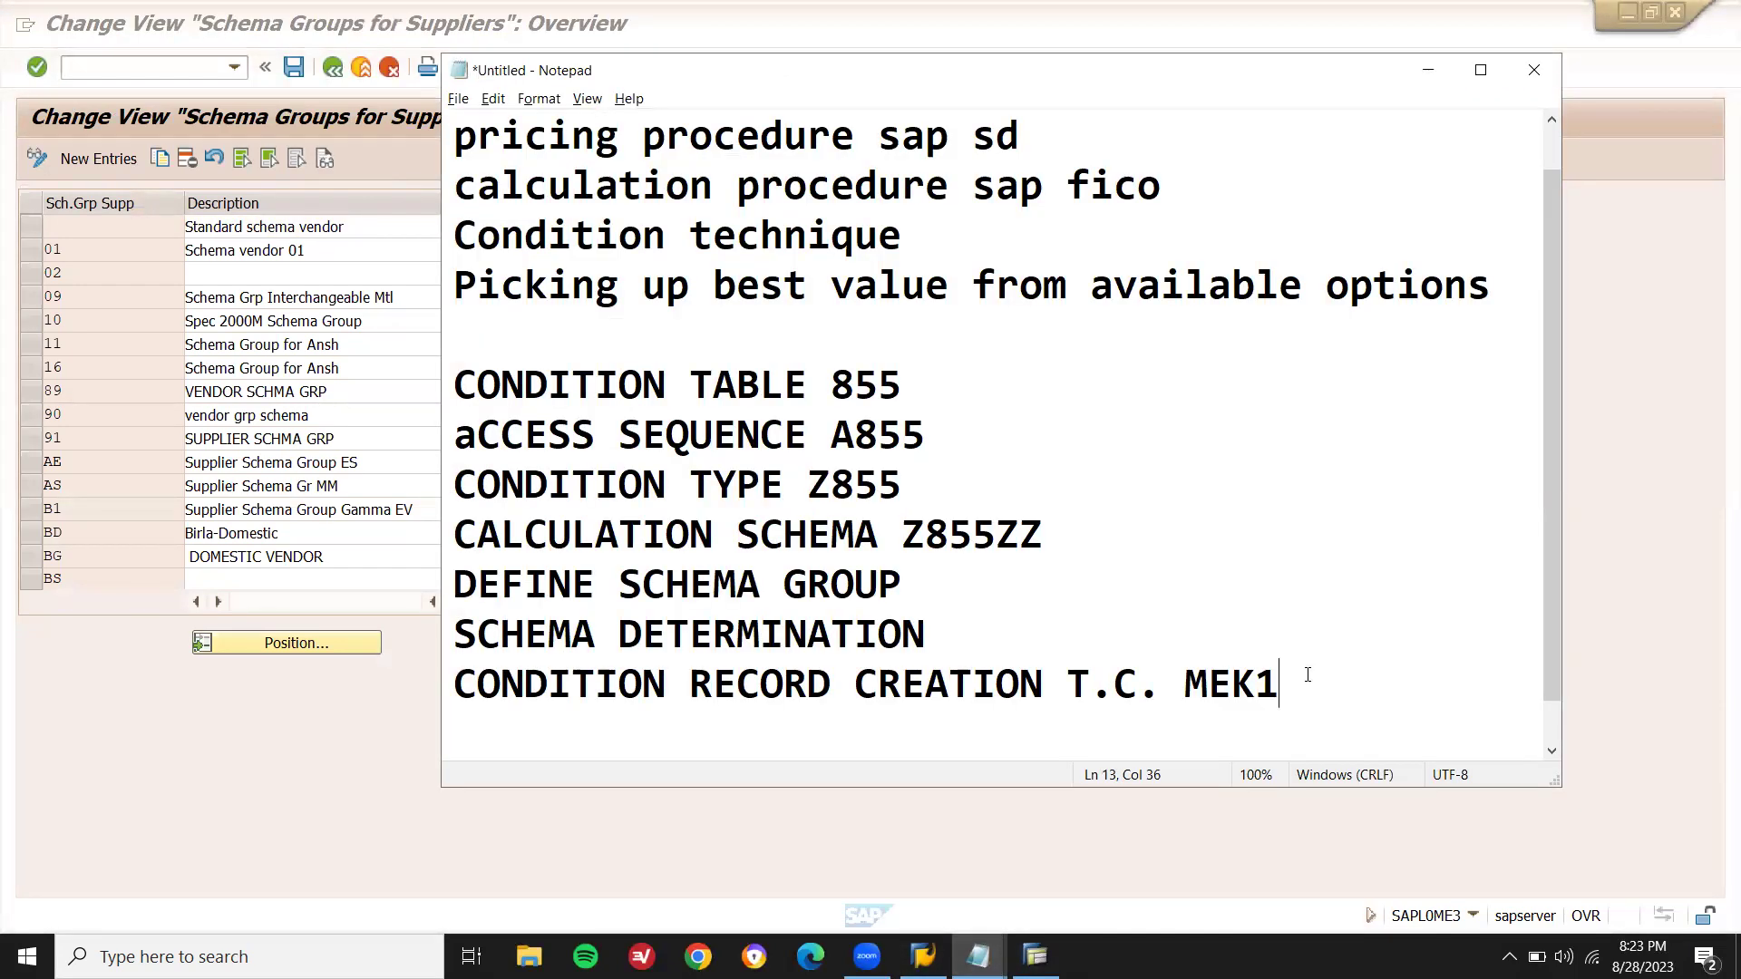
key("Return")
key("Return")
type("SU")
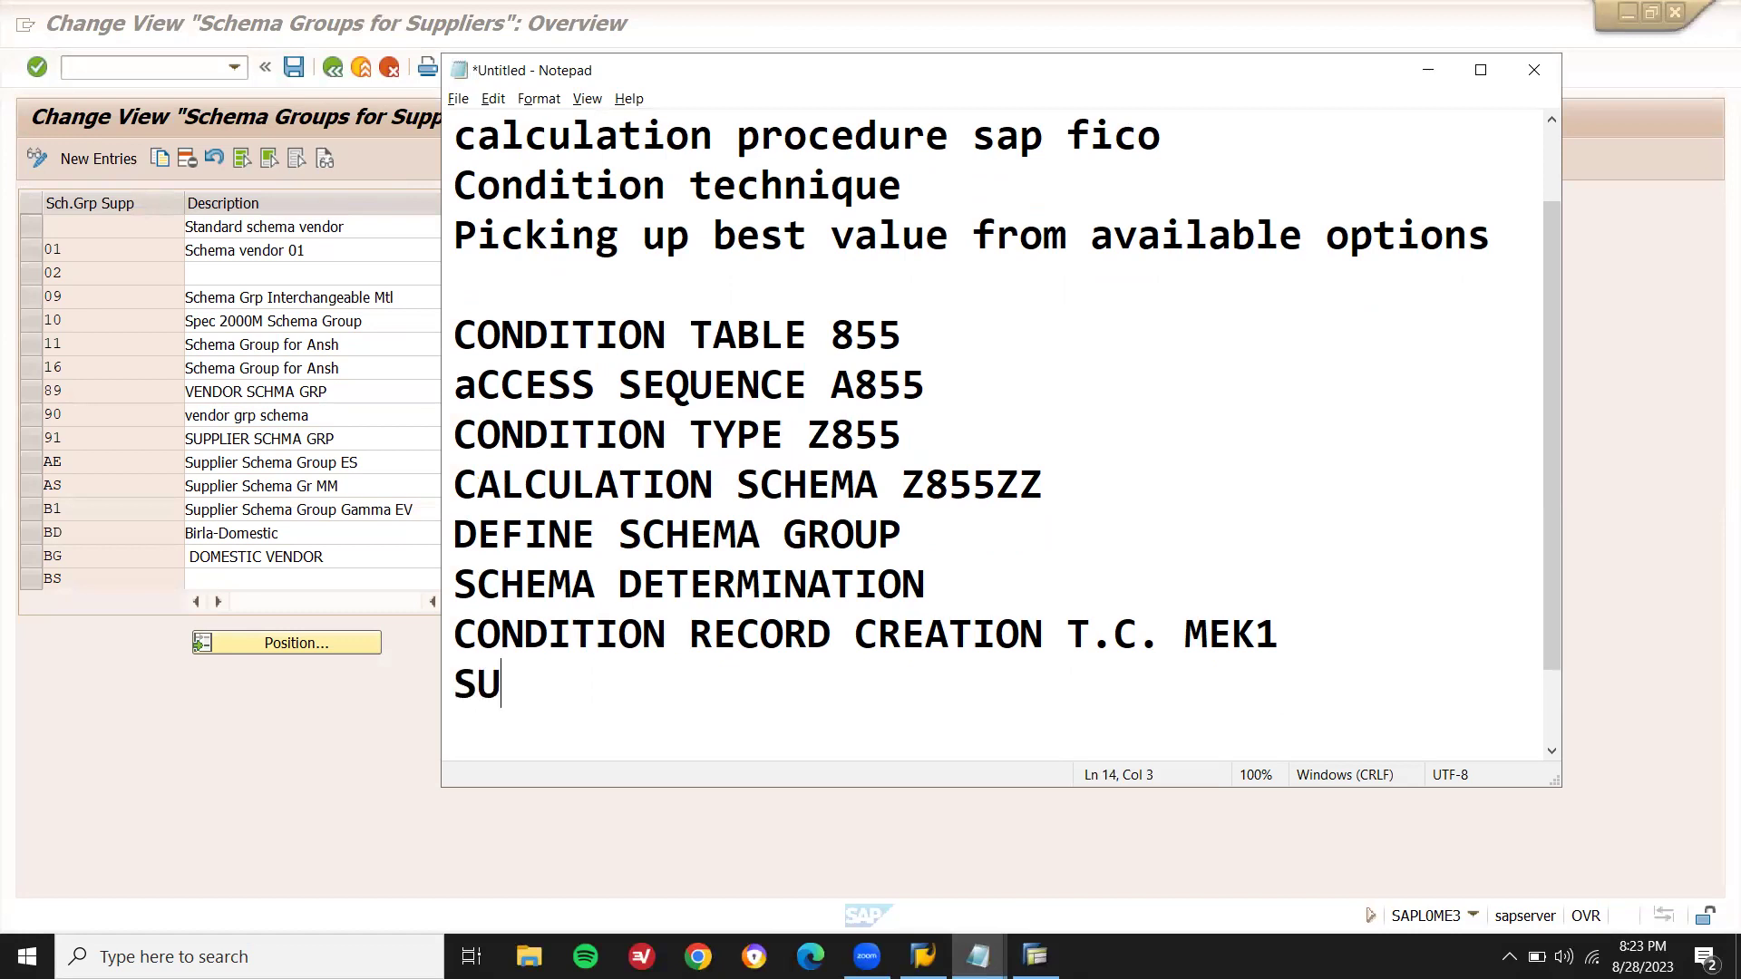
type("PPLIER S")
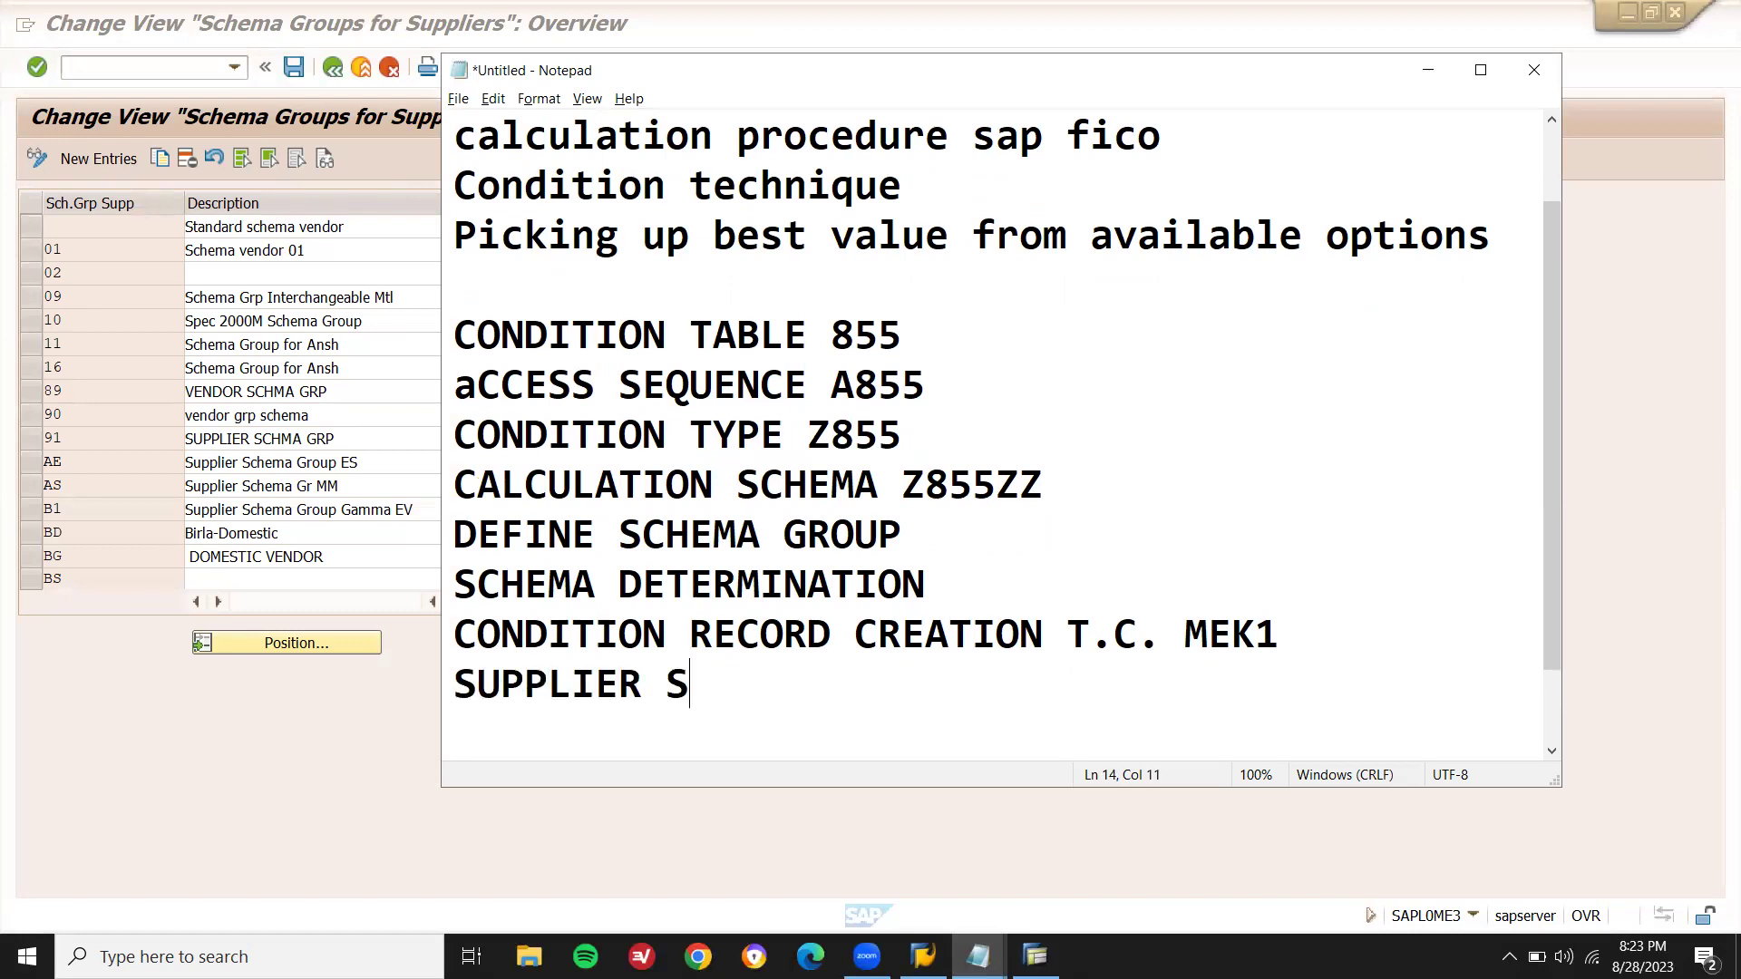
type("CHEMA")
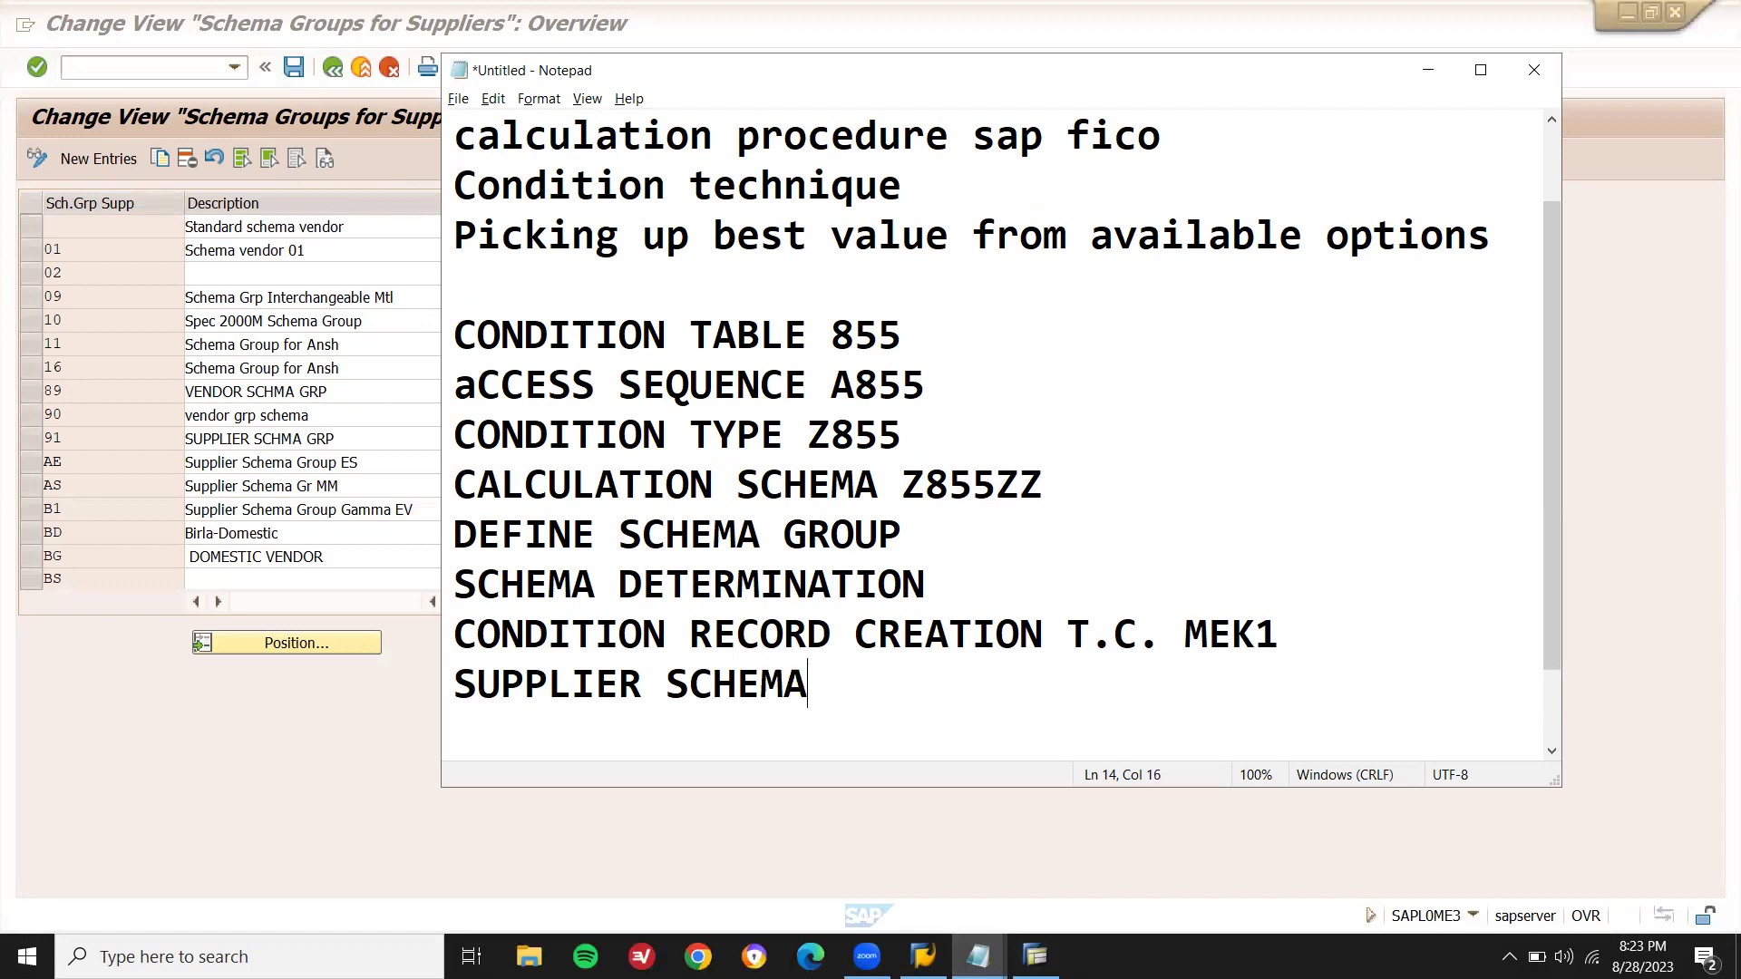
type(" GRP ")
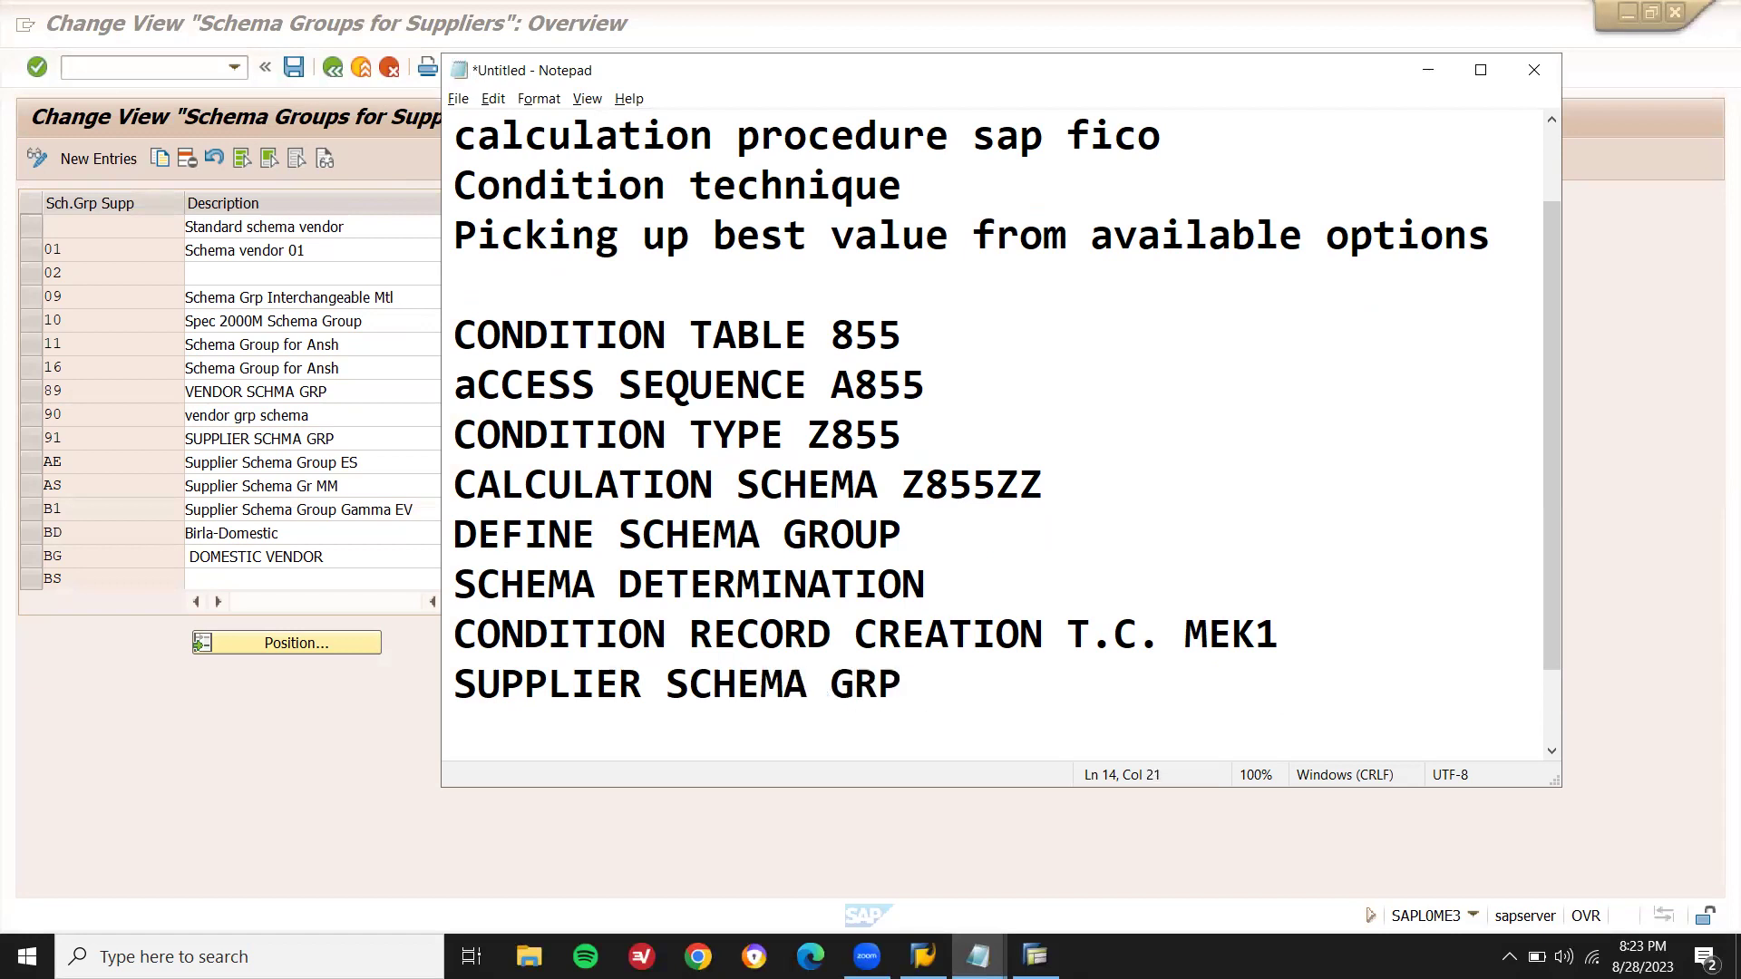
type("C1")
key("Return")
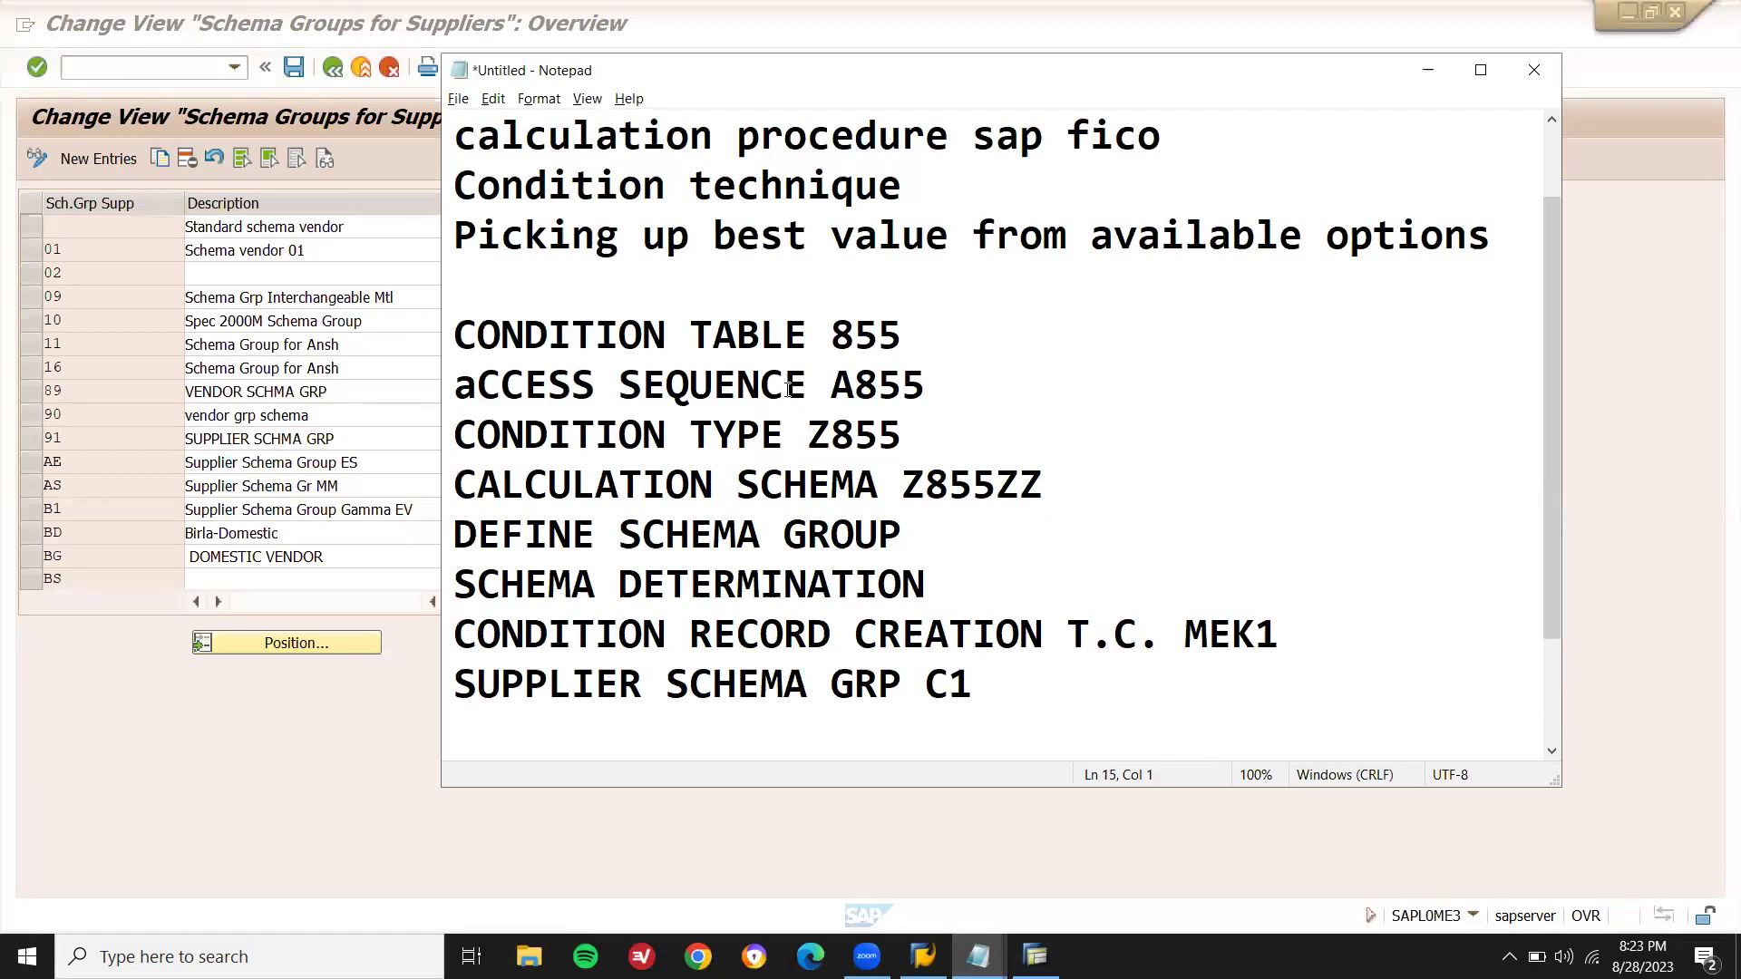
left_click(255, 461)
- Create supplier schema group C1 described VENDOR SCHMA GRP and save it under a customizing request
left_click(101, 167)
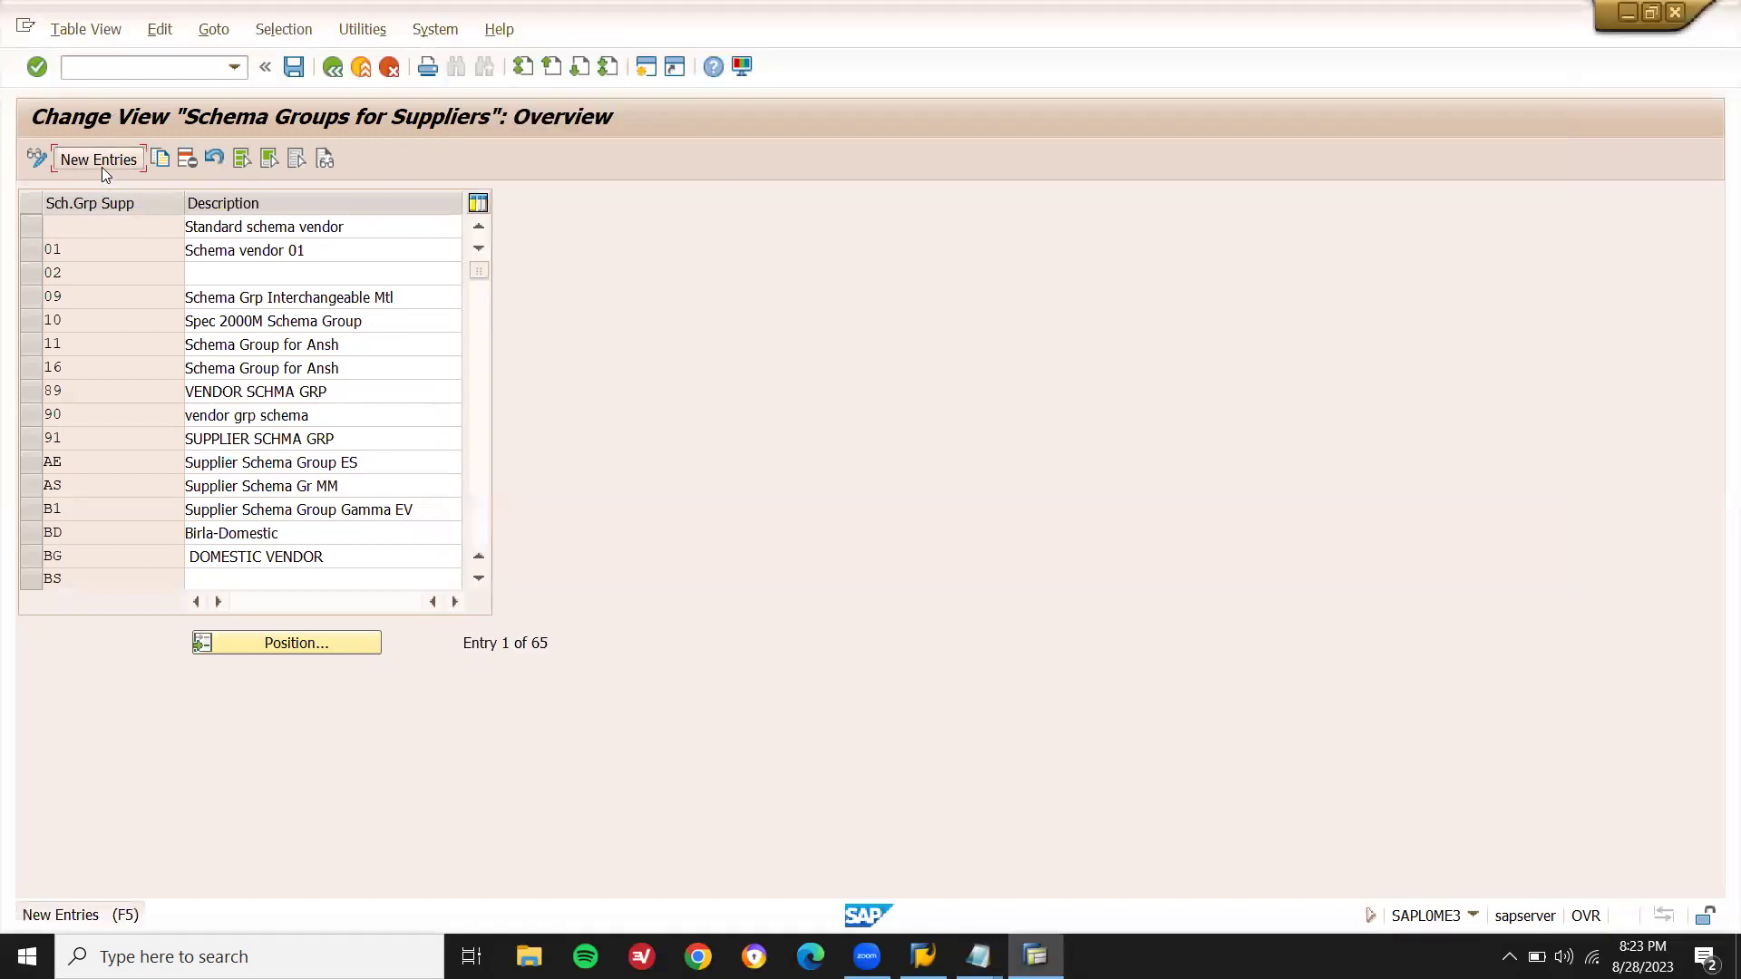
type("C1")
key("Tab")
key("Down")
key("Return")
key("Return")
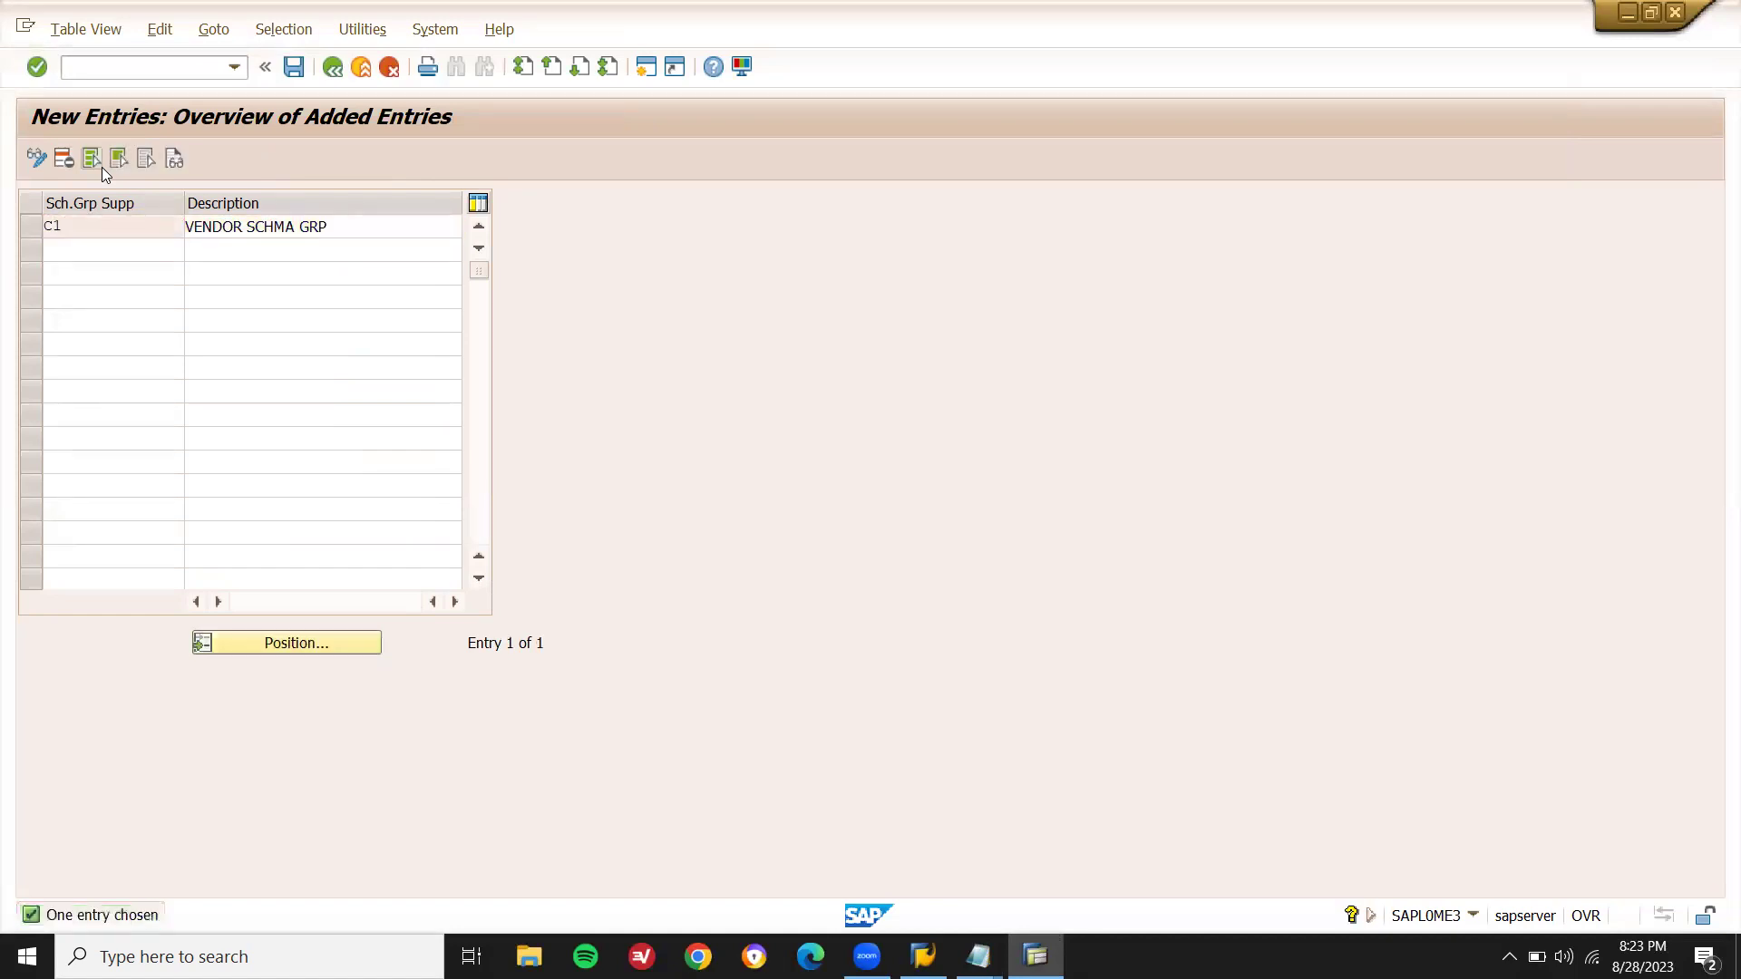
key("ctrl+s")
key("Return")
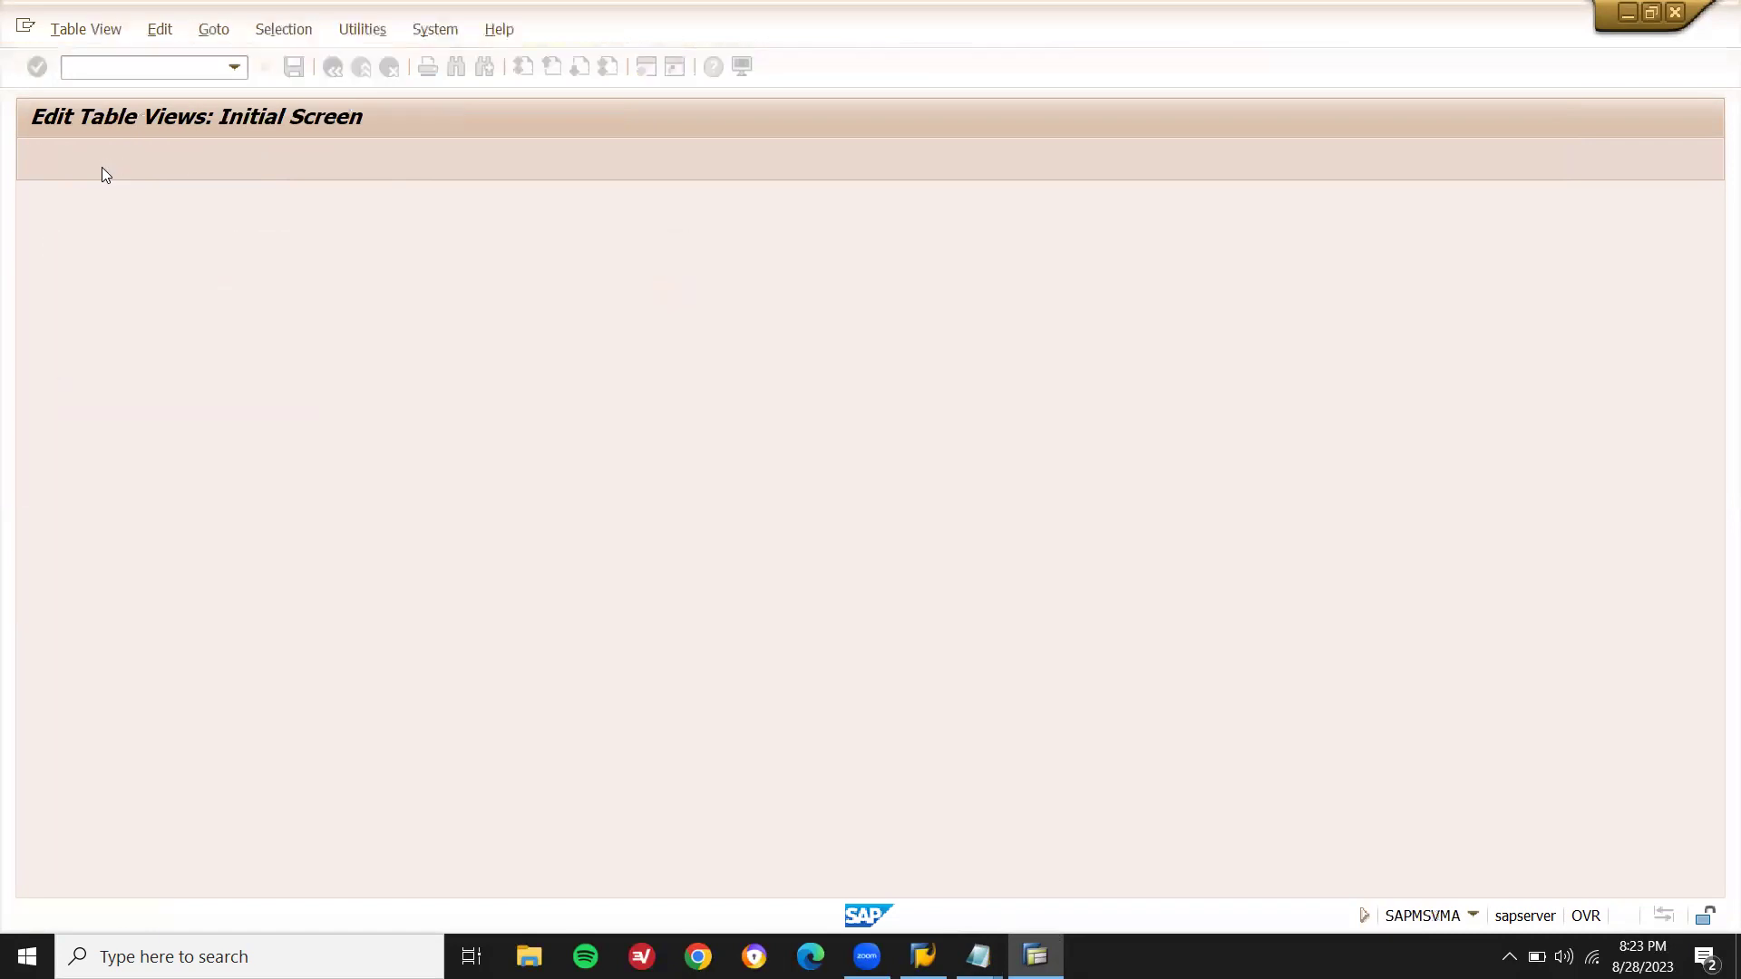
key("F3")
key("F3")
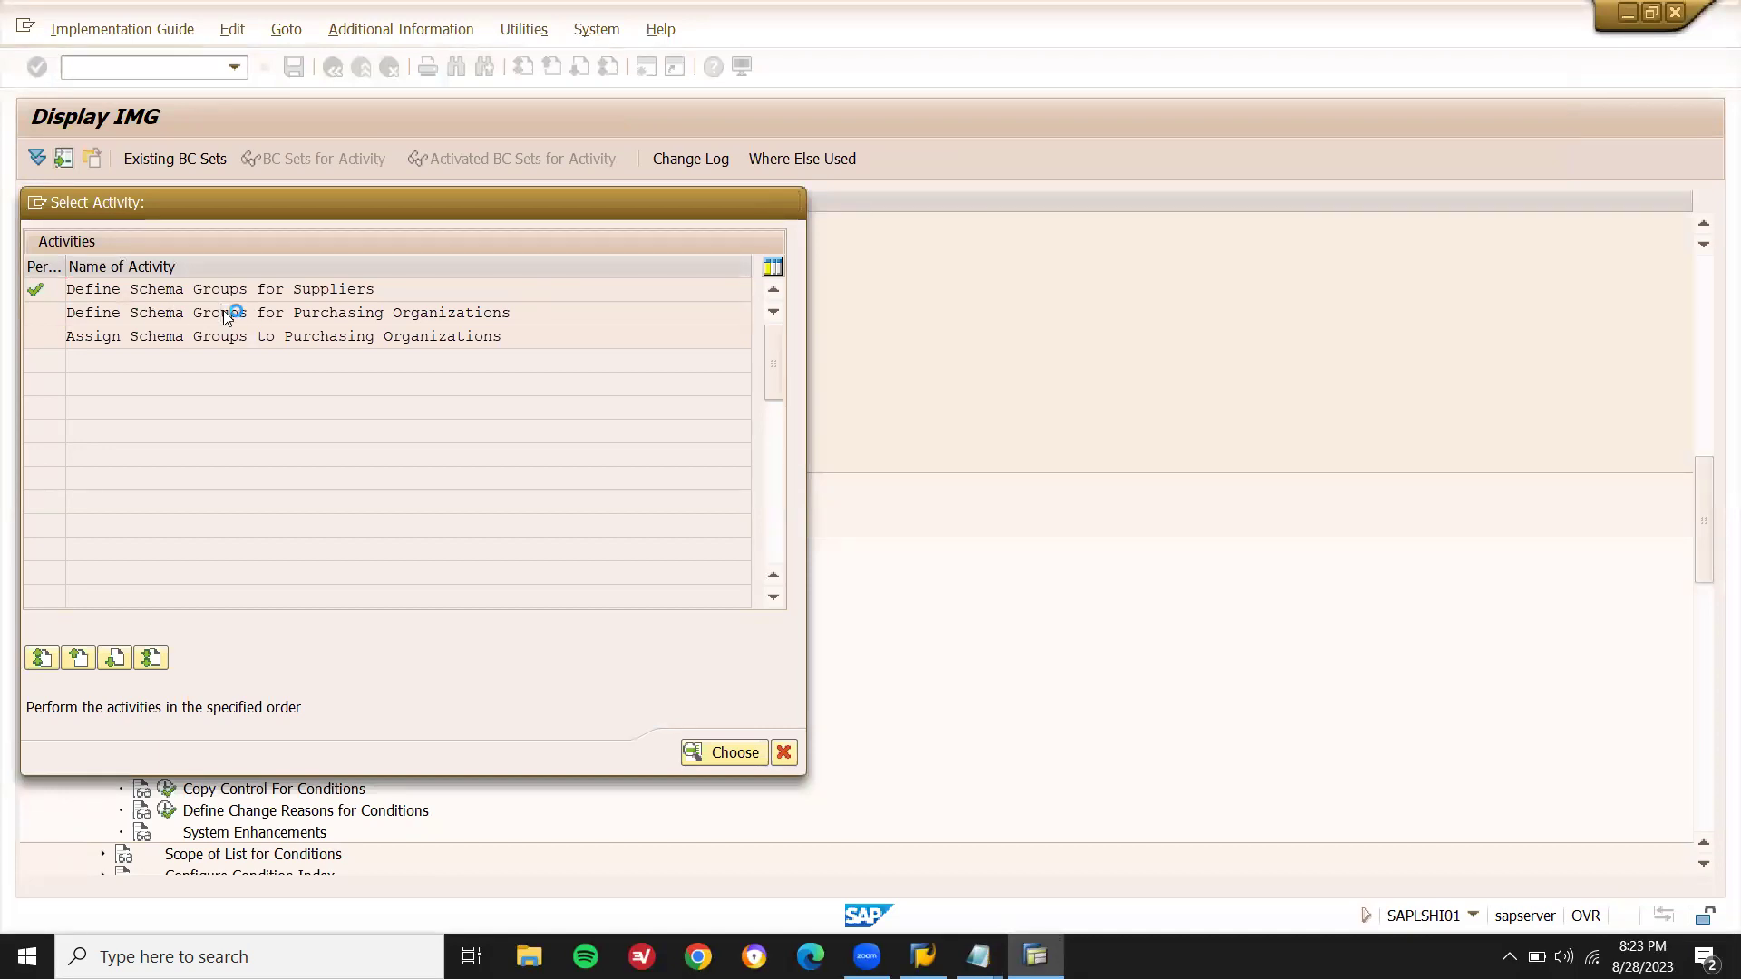
- Add purchasing-org schema group C111 with the description SCH GRP PO
double_click(225, 312)
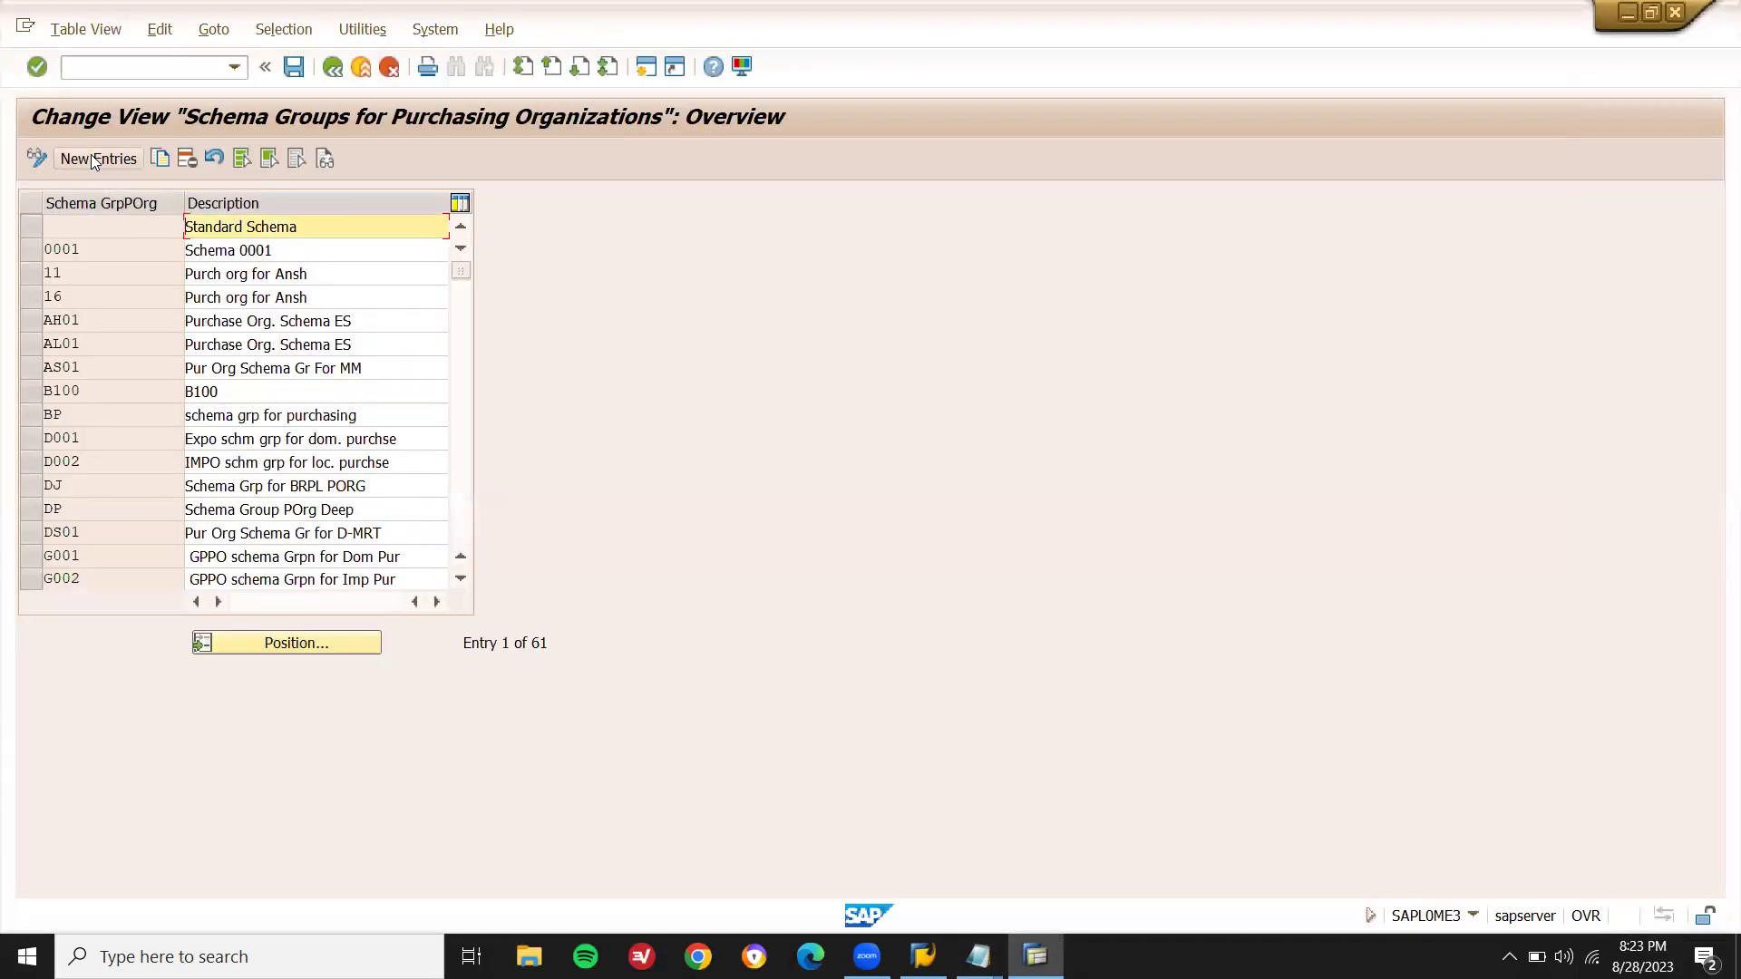
left_click(94, 160)
type("C111")
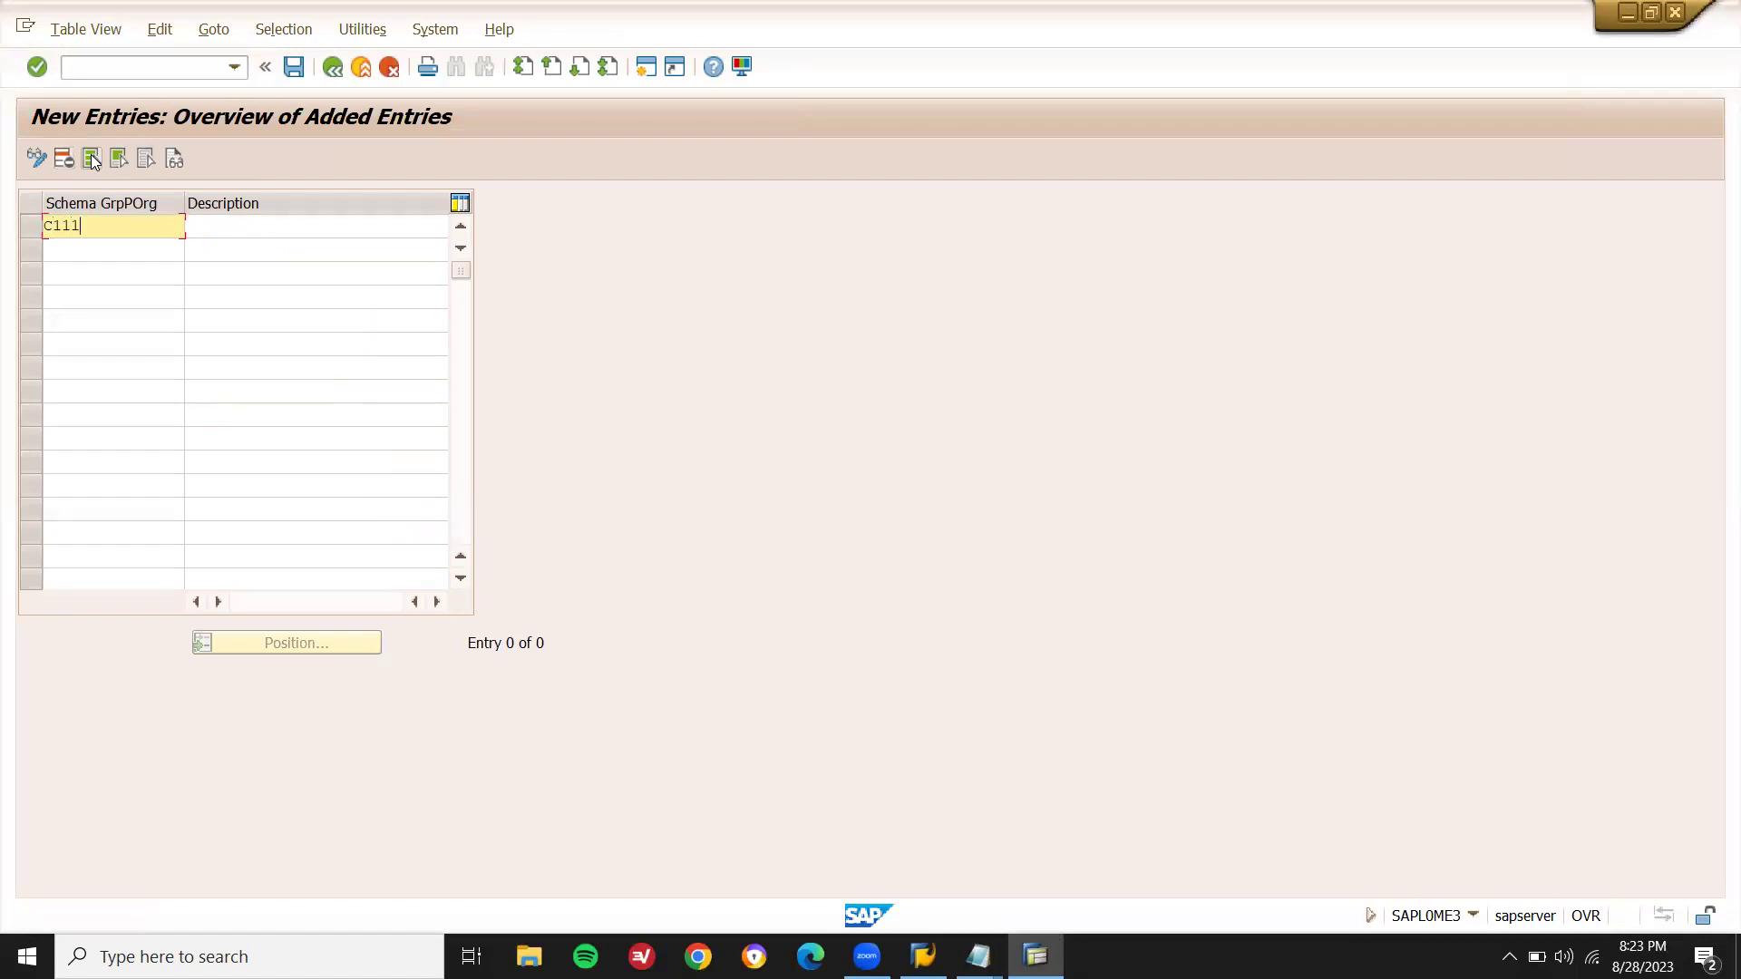
key("Tab")
type("SCH GRP PO")
key("Return")
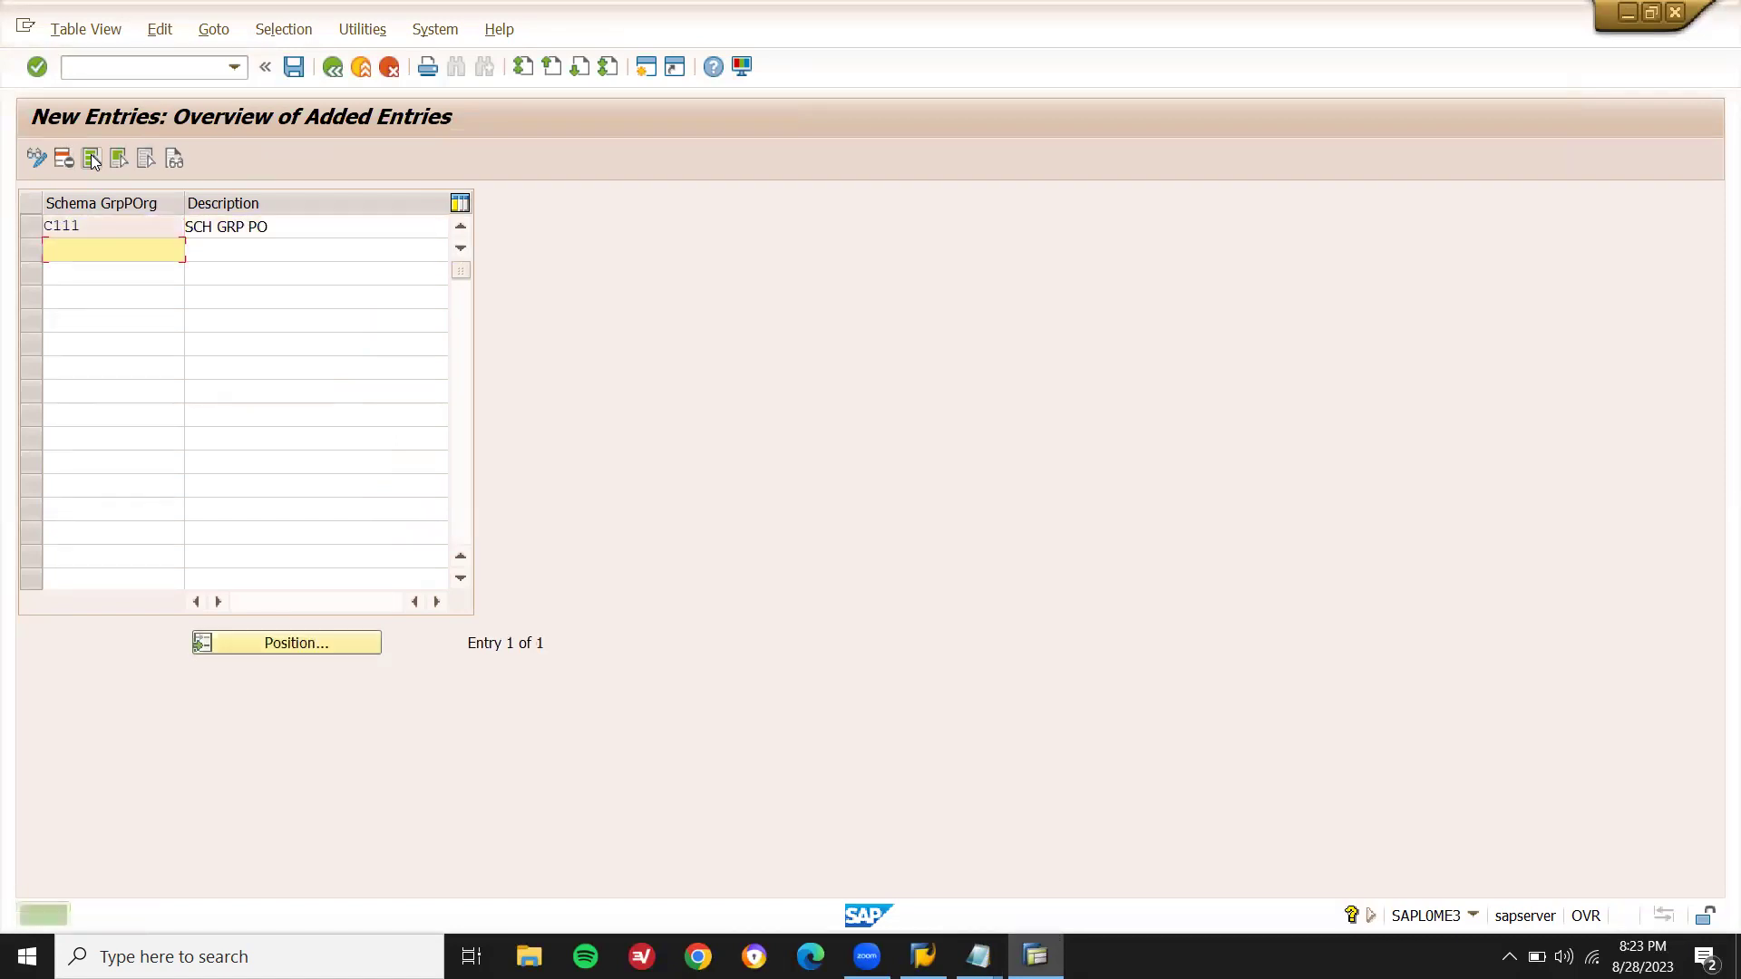
- Record C111 PUR ORG SCHMA GRP in the Notepad notes
key("alt+Tab")
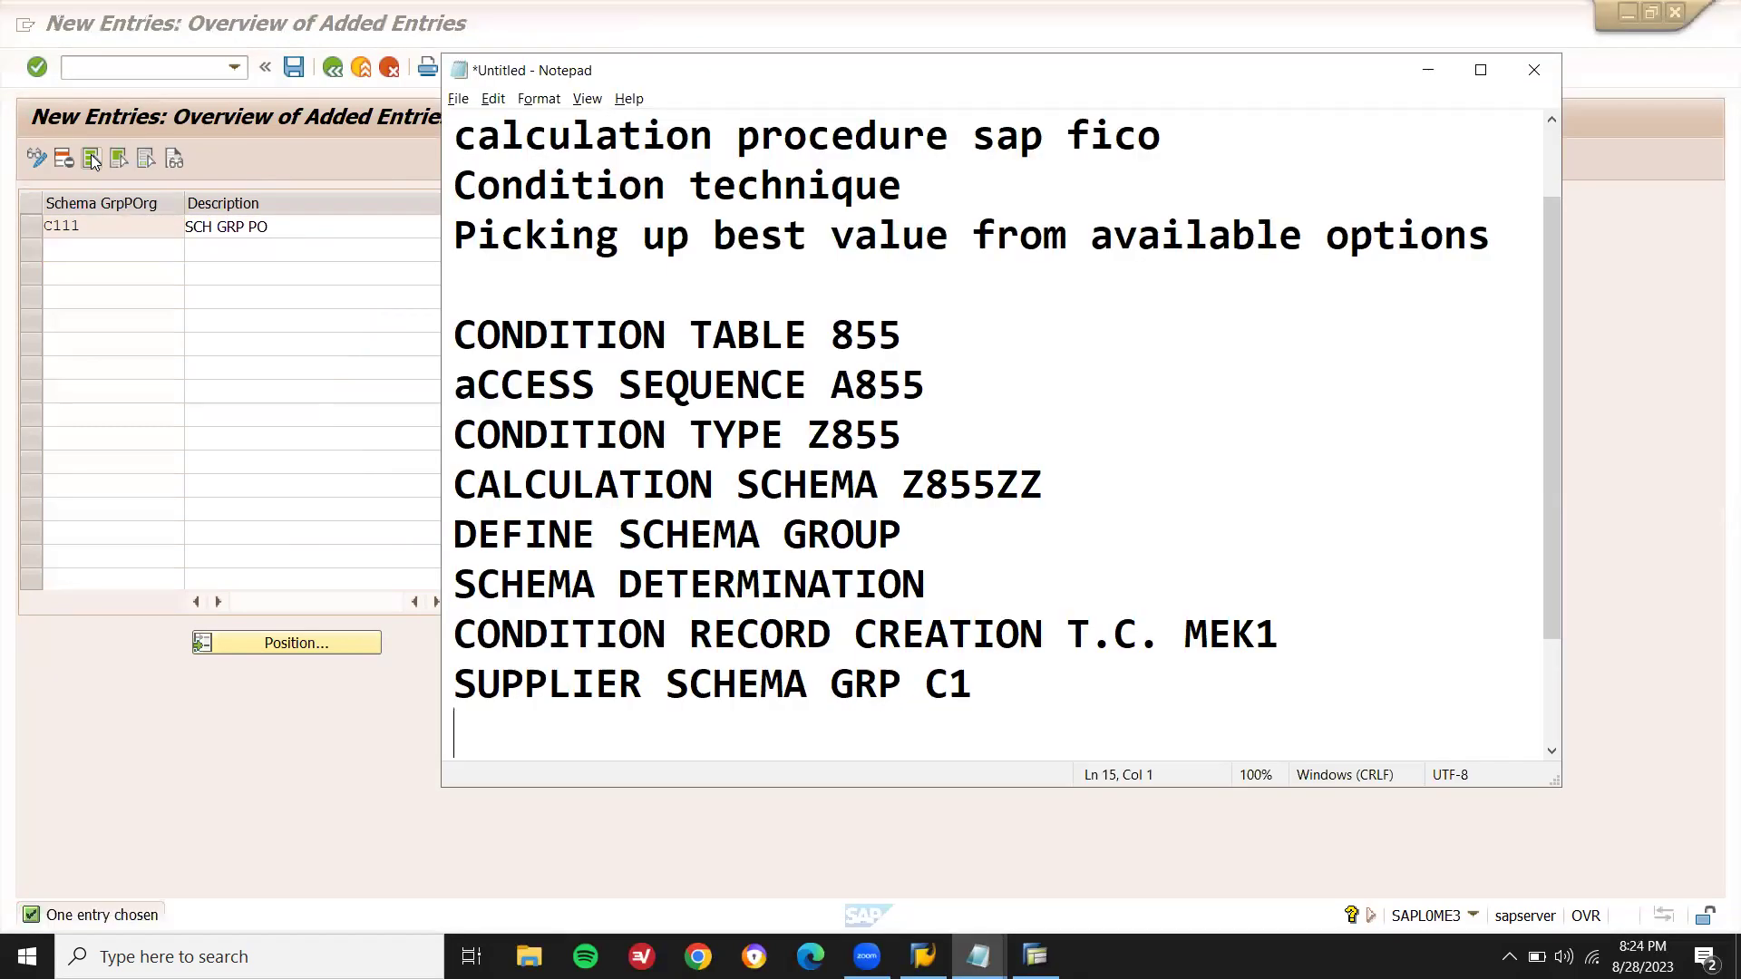
type("C111 PUR")
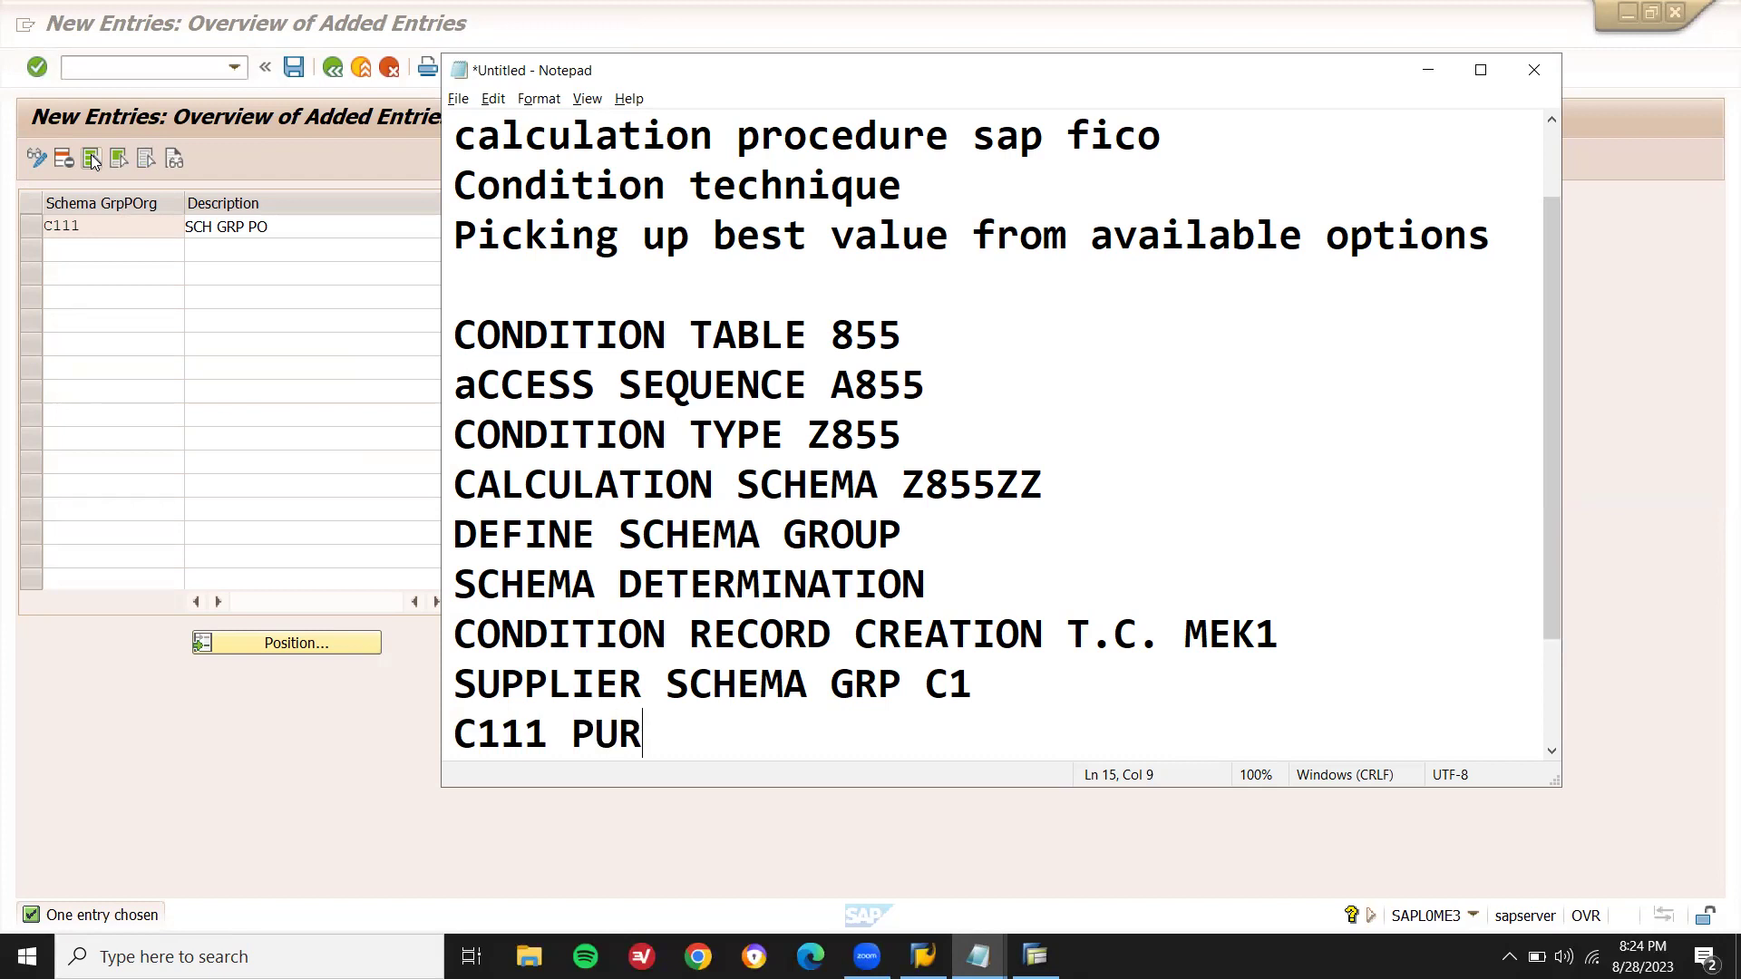
type(" ORG ")
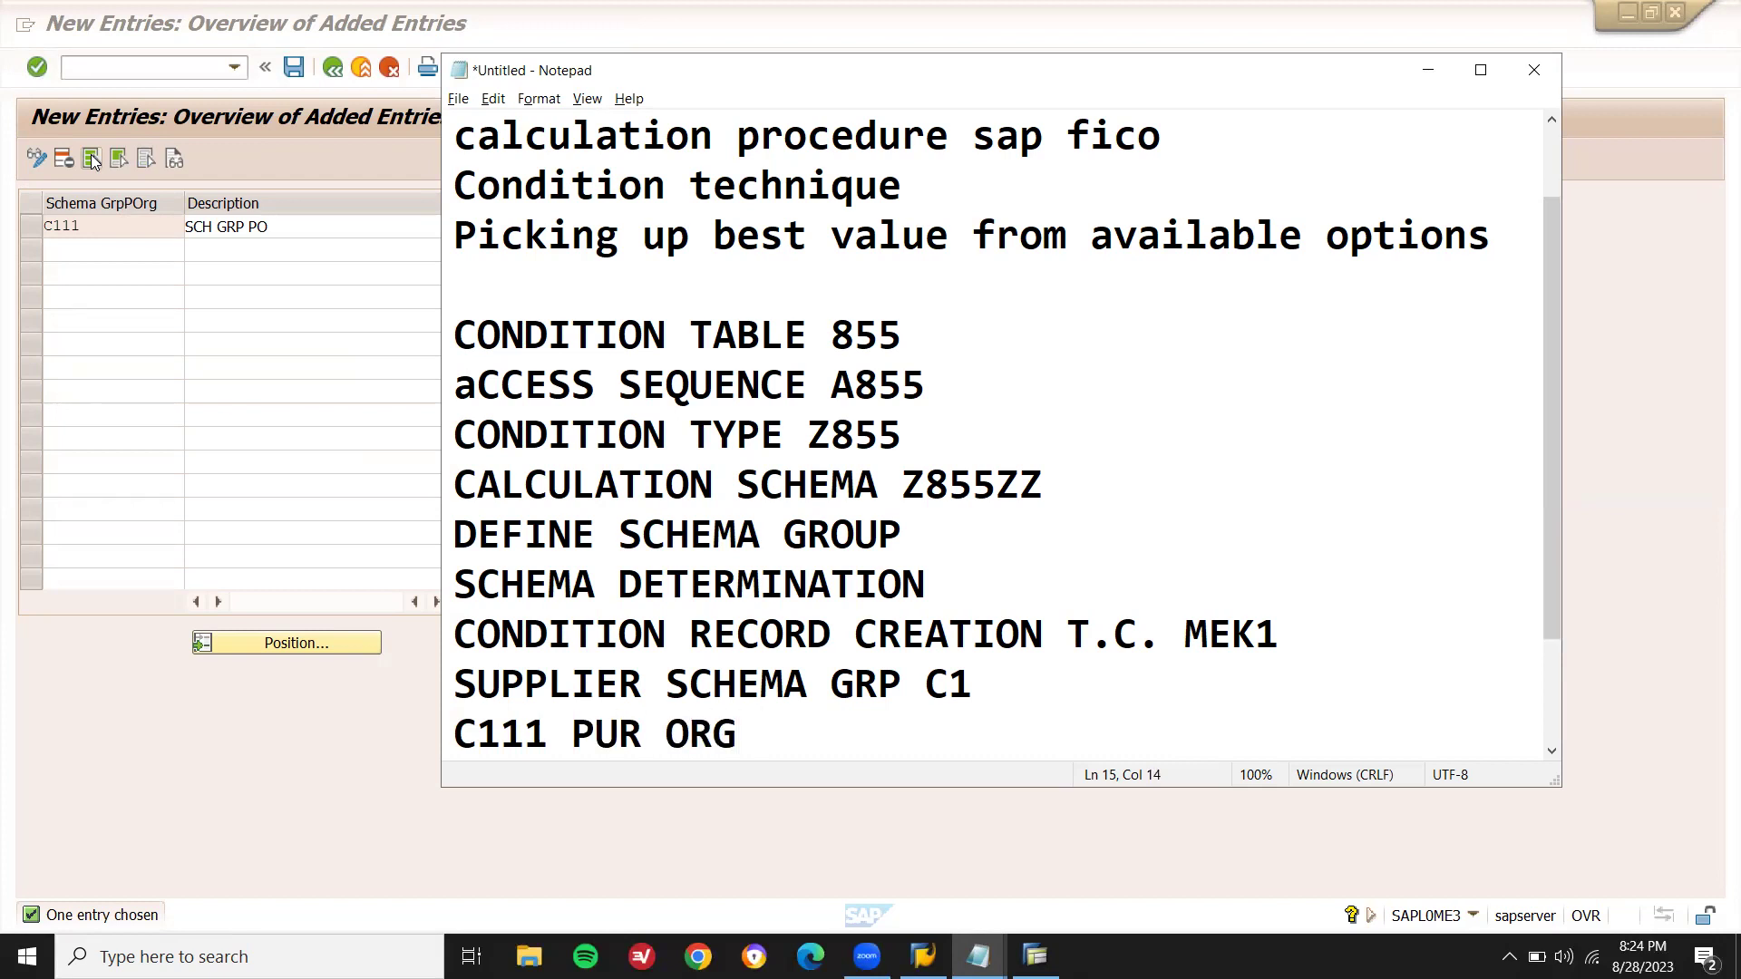
type("SCHMA GRP")
left_click(93, 161)
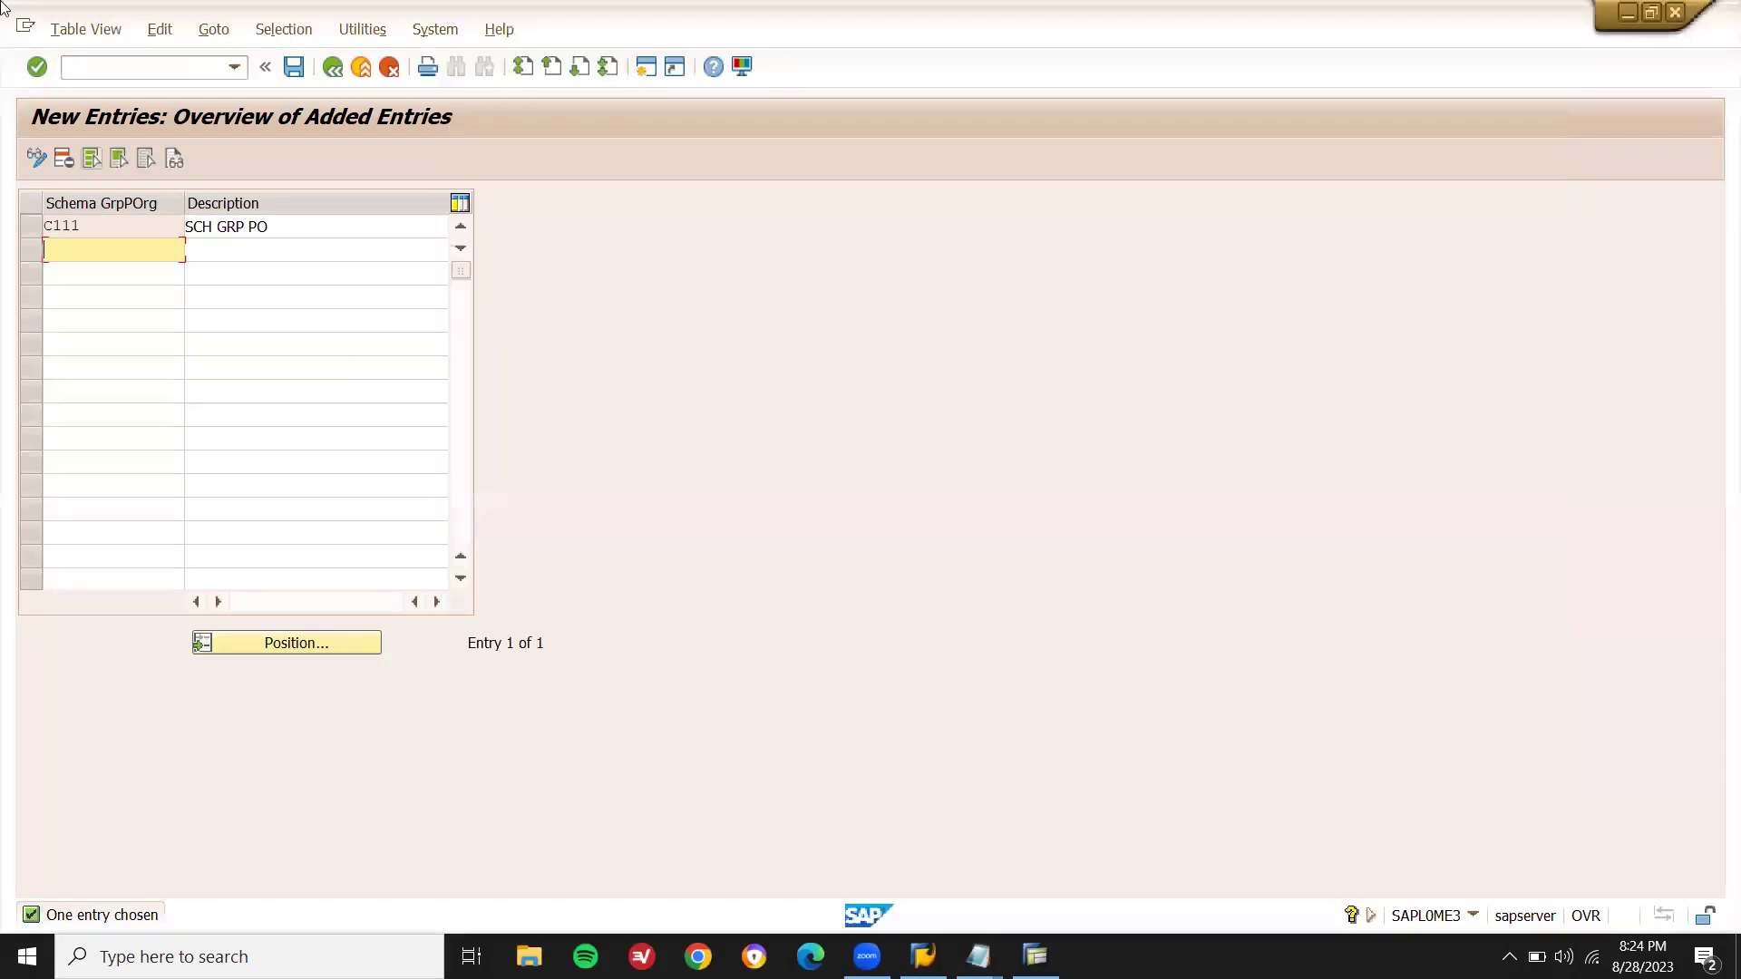
- Save schema group C111 under a customizing request and go back to the activity list
key("ctrl+s")
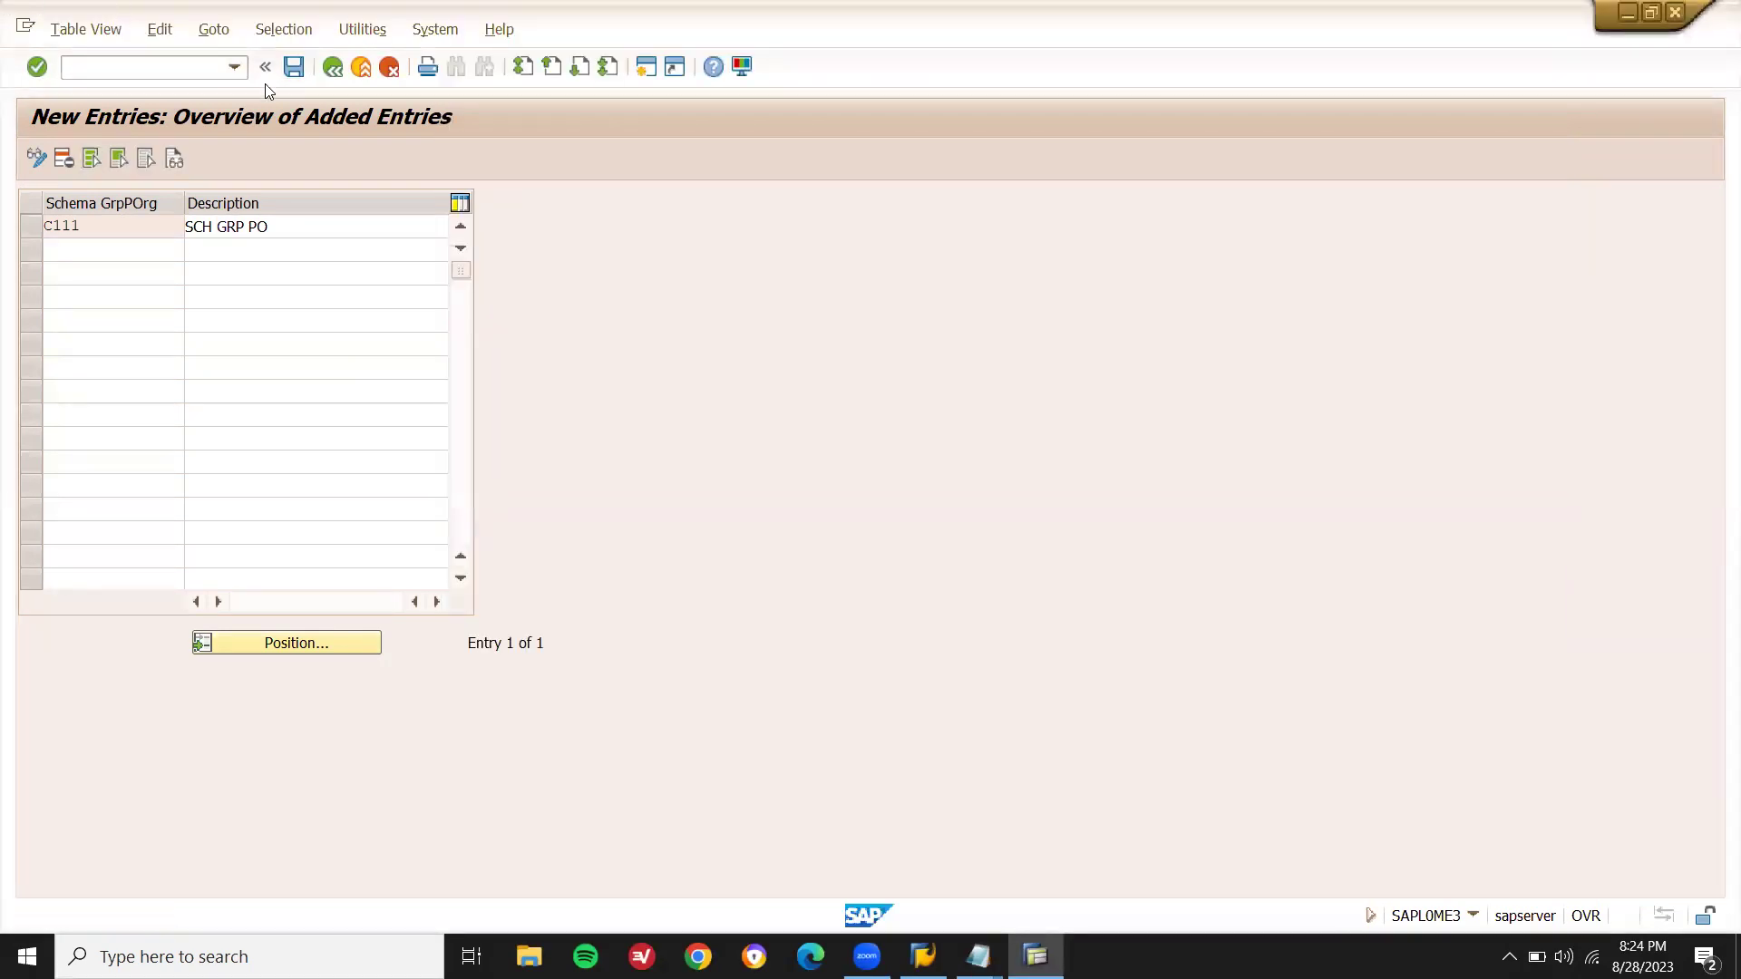
key("Return")
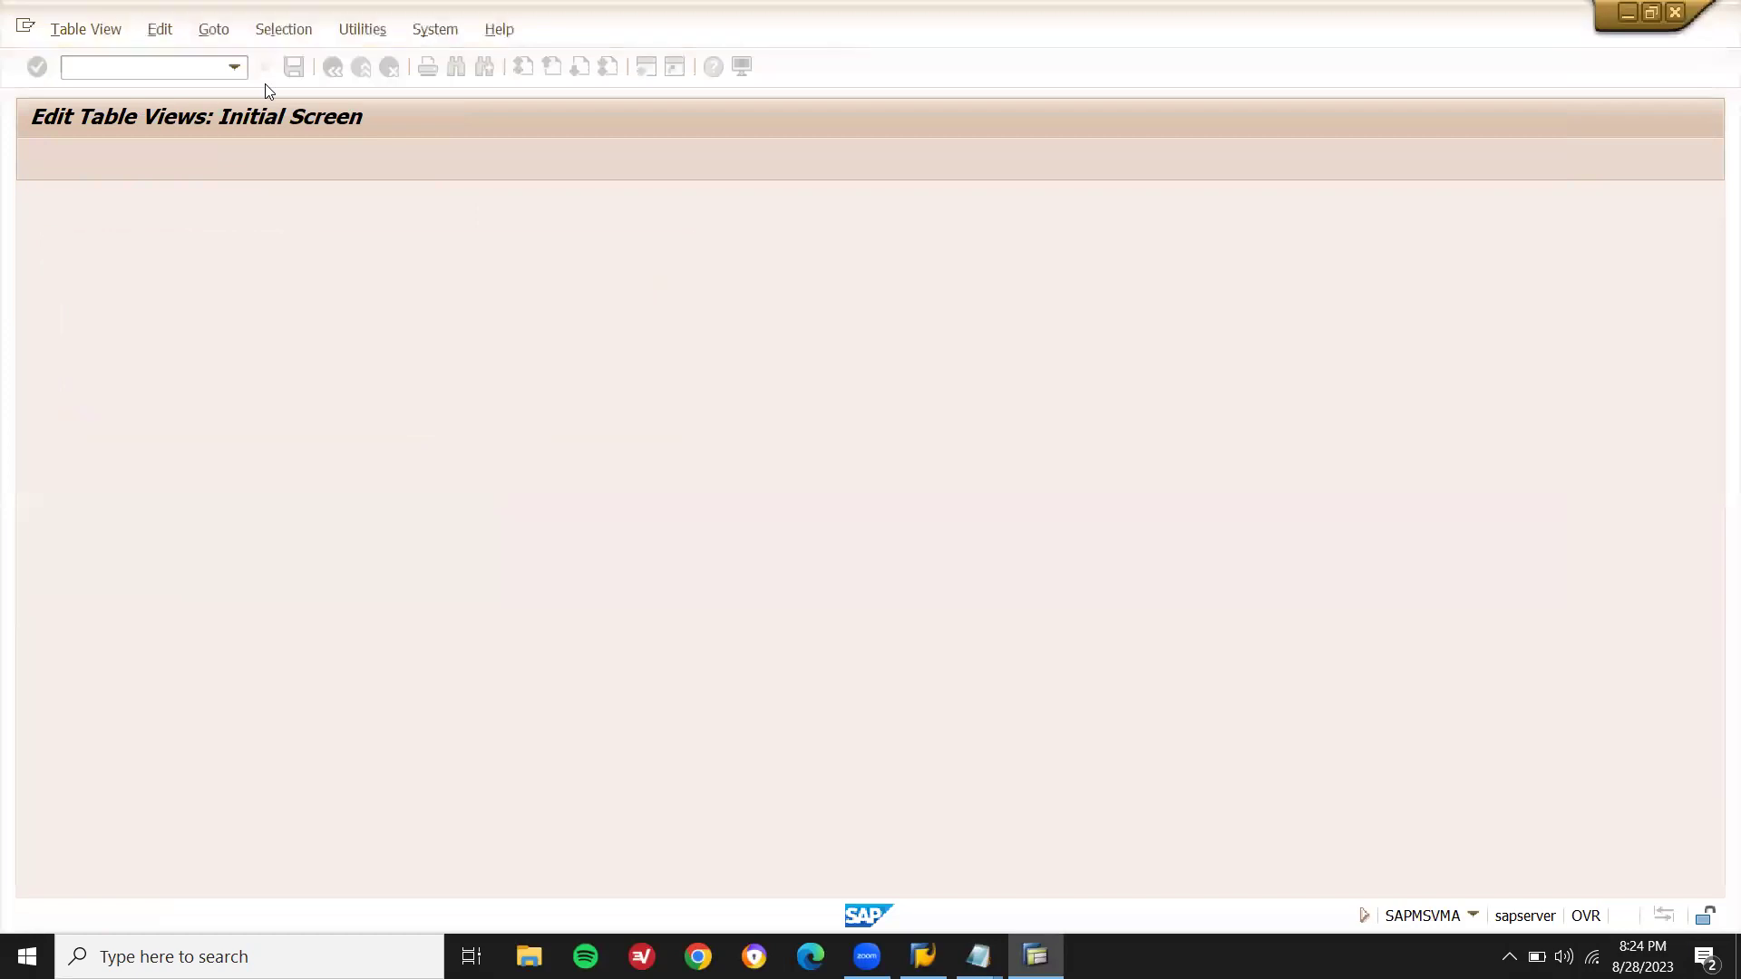
key("F3")
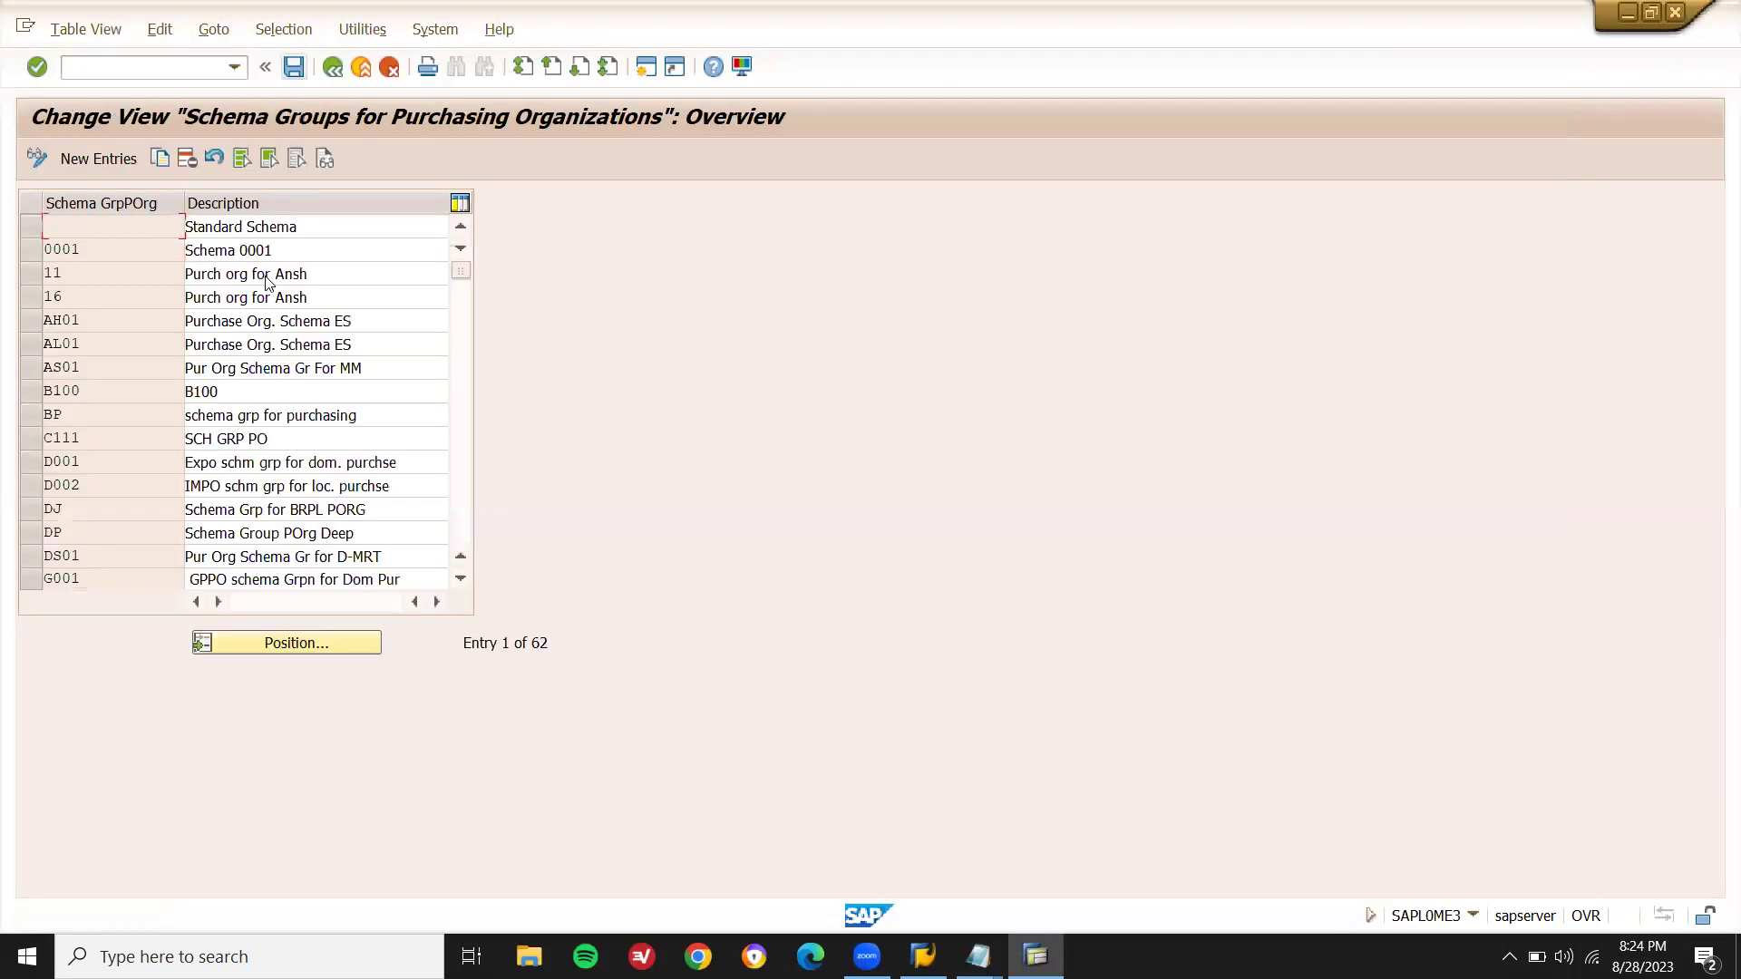
key("F3")
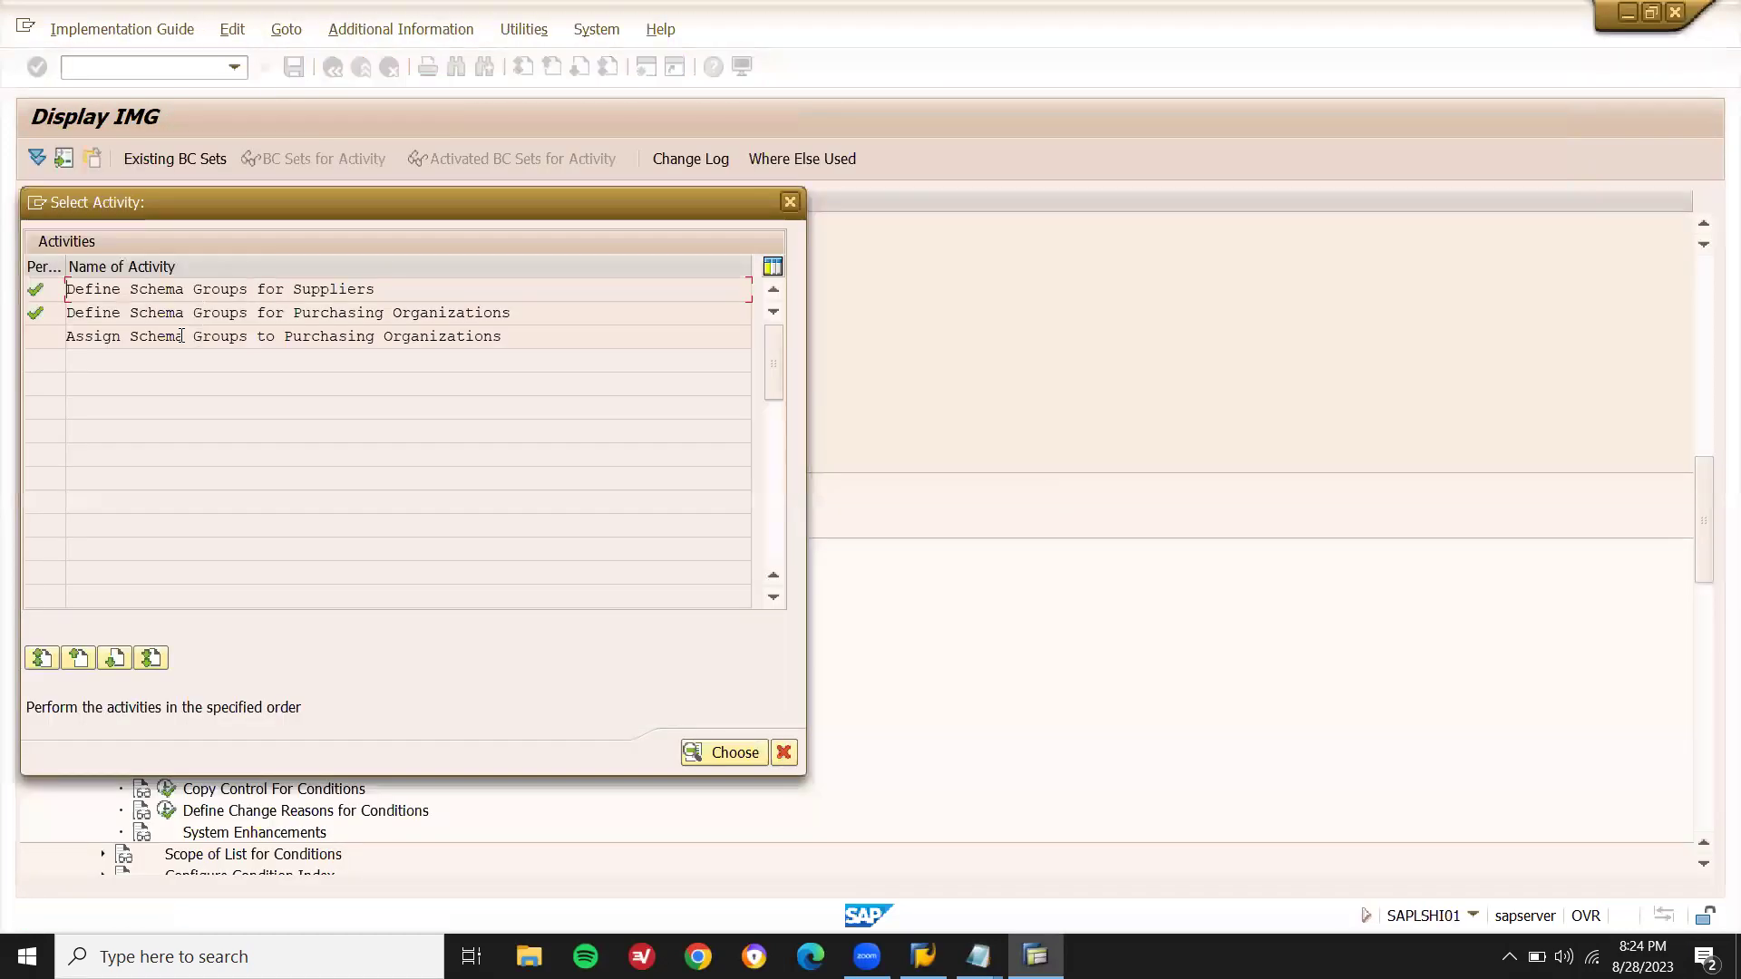
- Open Assign Schema Groups to Purchasing Organizations and position on purchasing org DN01
double_click(357, 341)
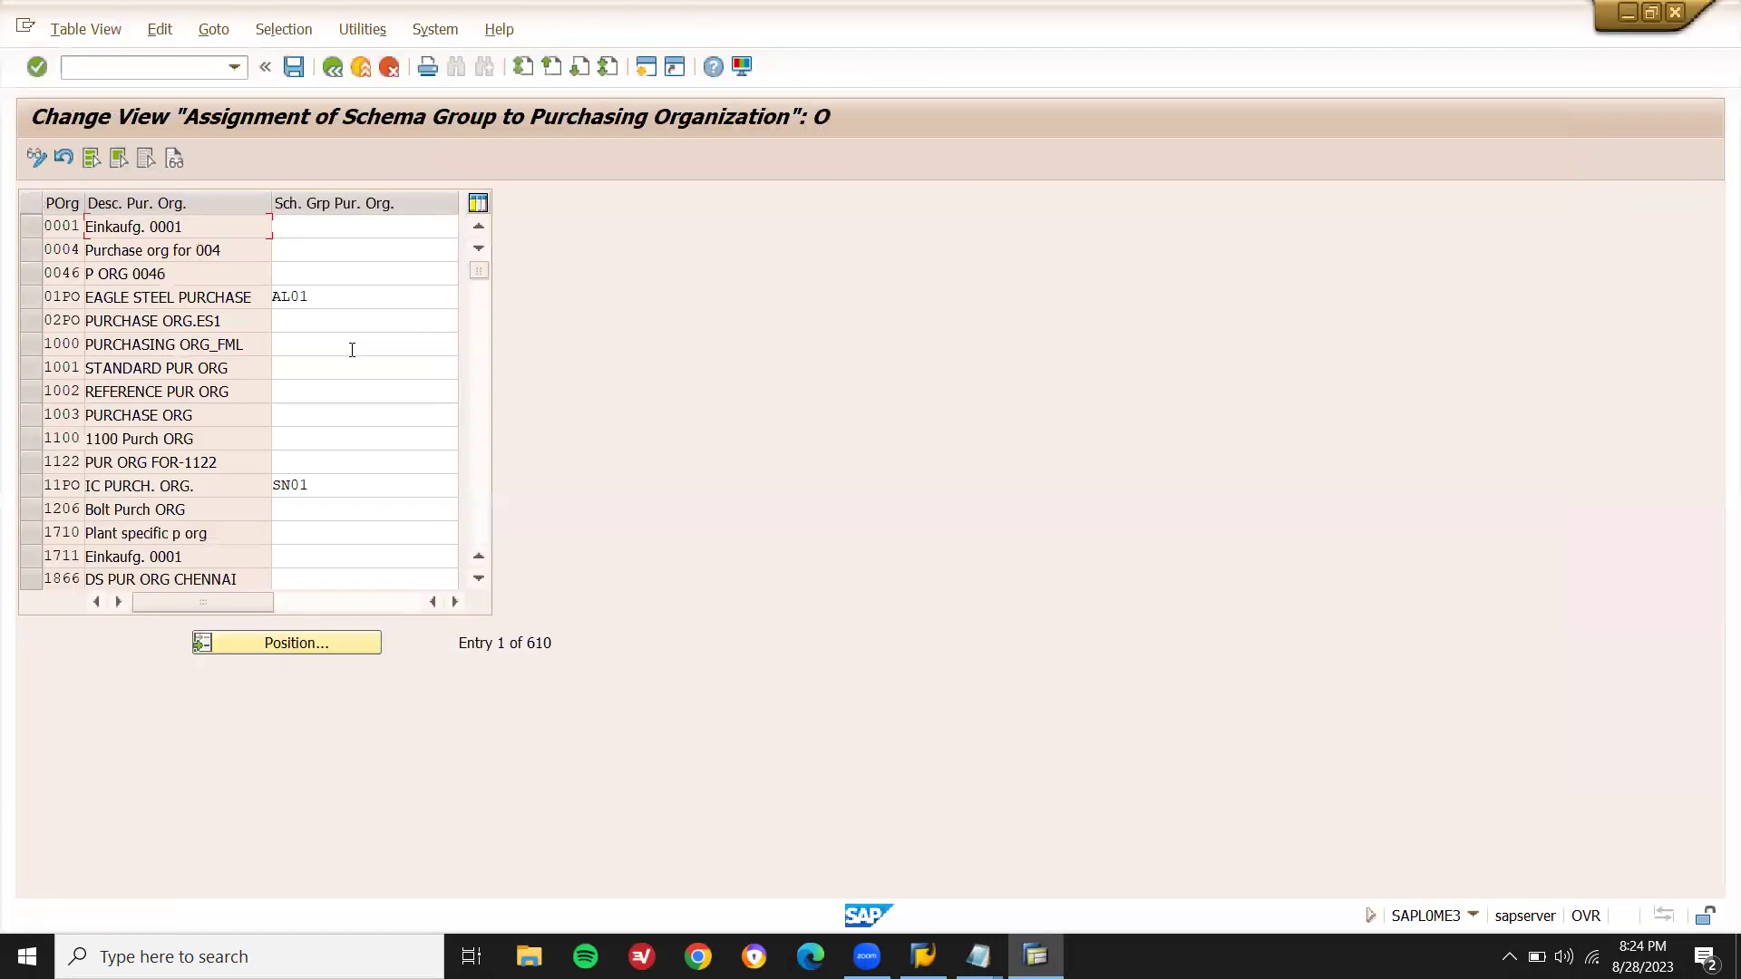
left_click(272, 644)
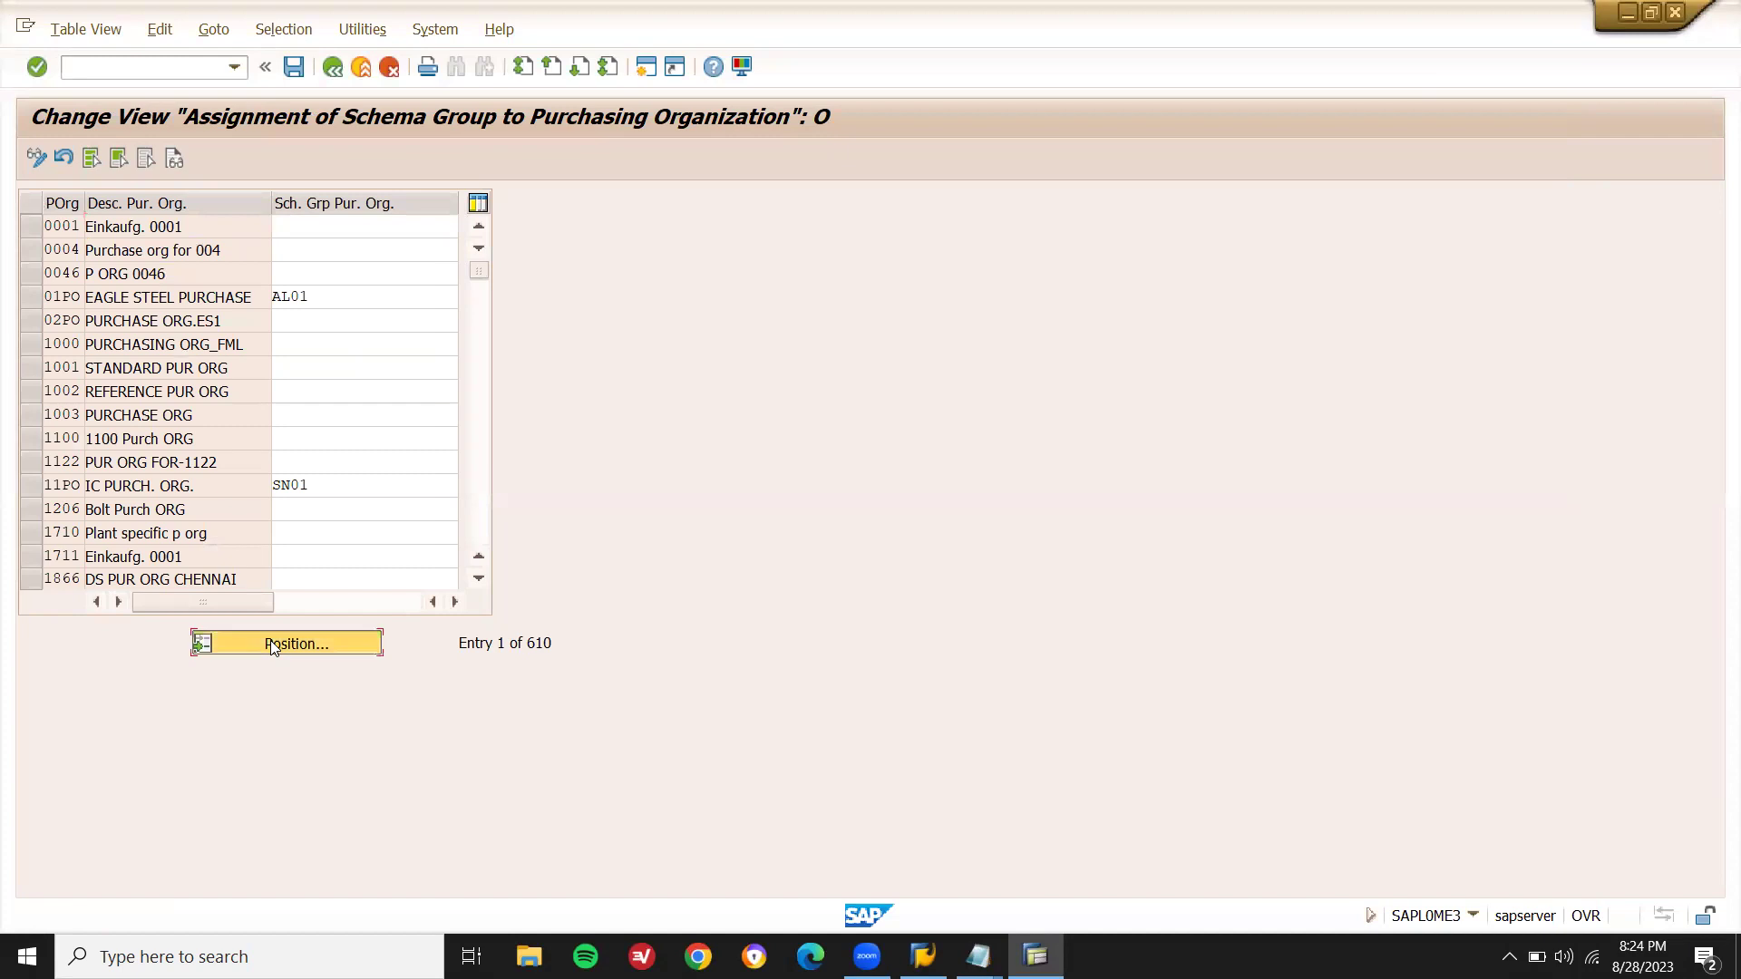
type("DN01")
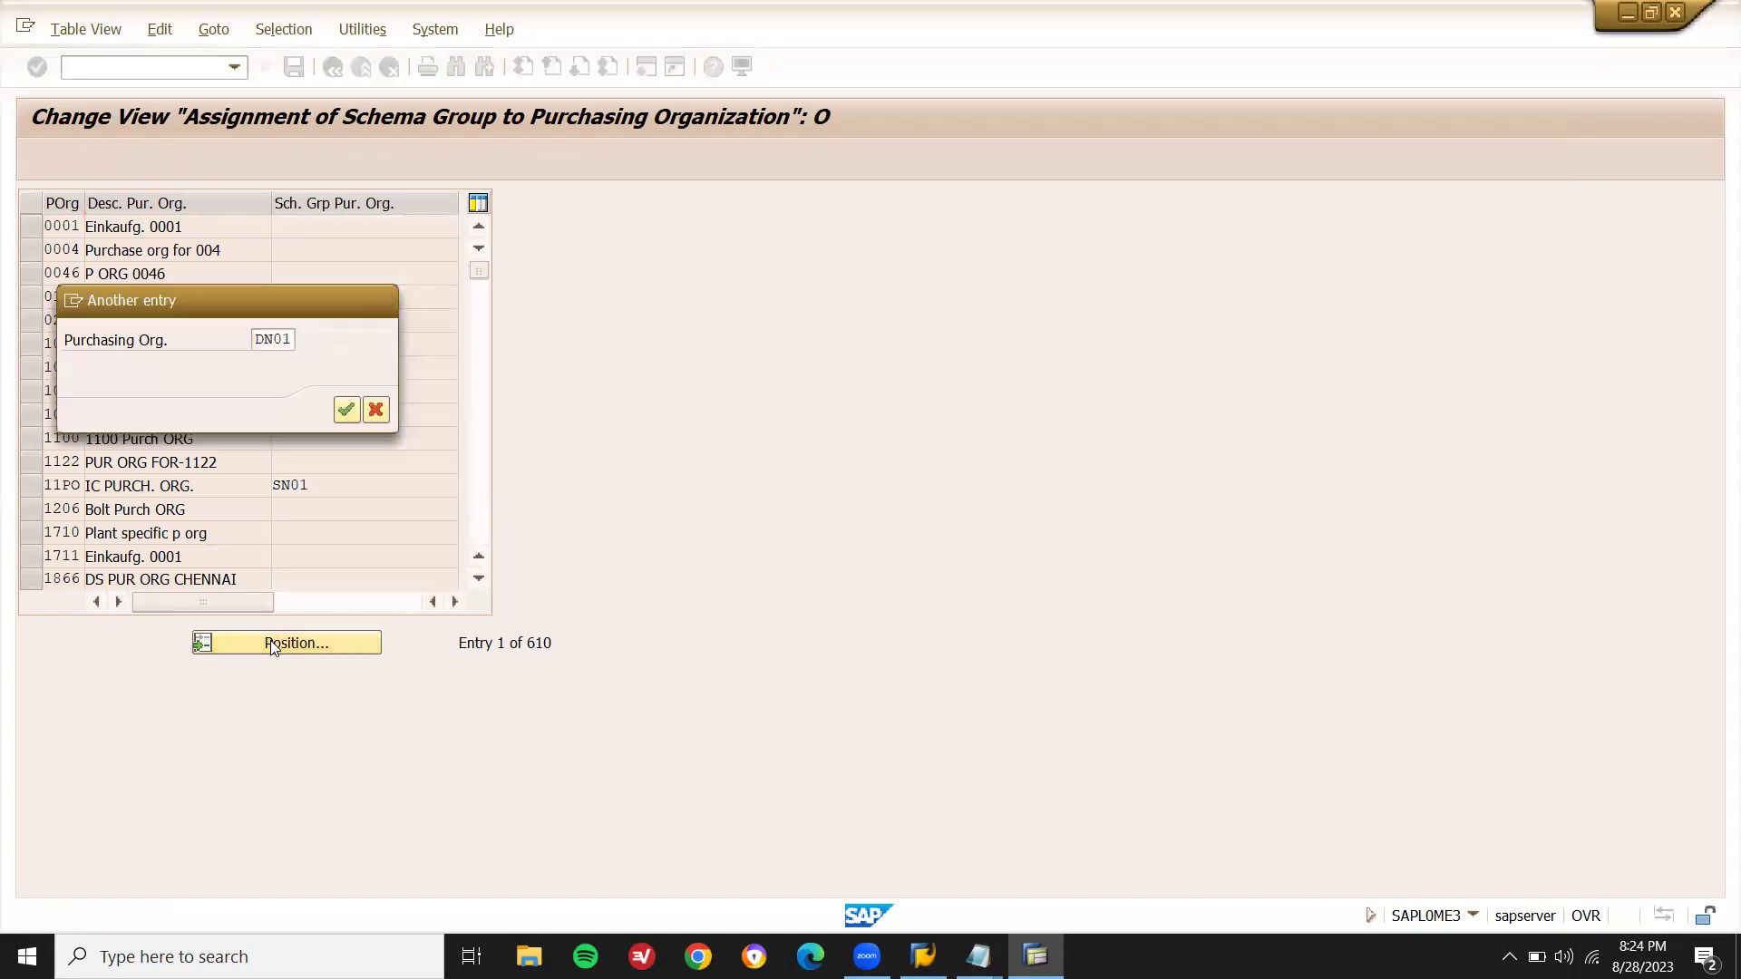
key("Return")
- Enter schema group C111 for purchasing org DN01
left_click(345, 232)
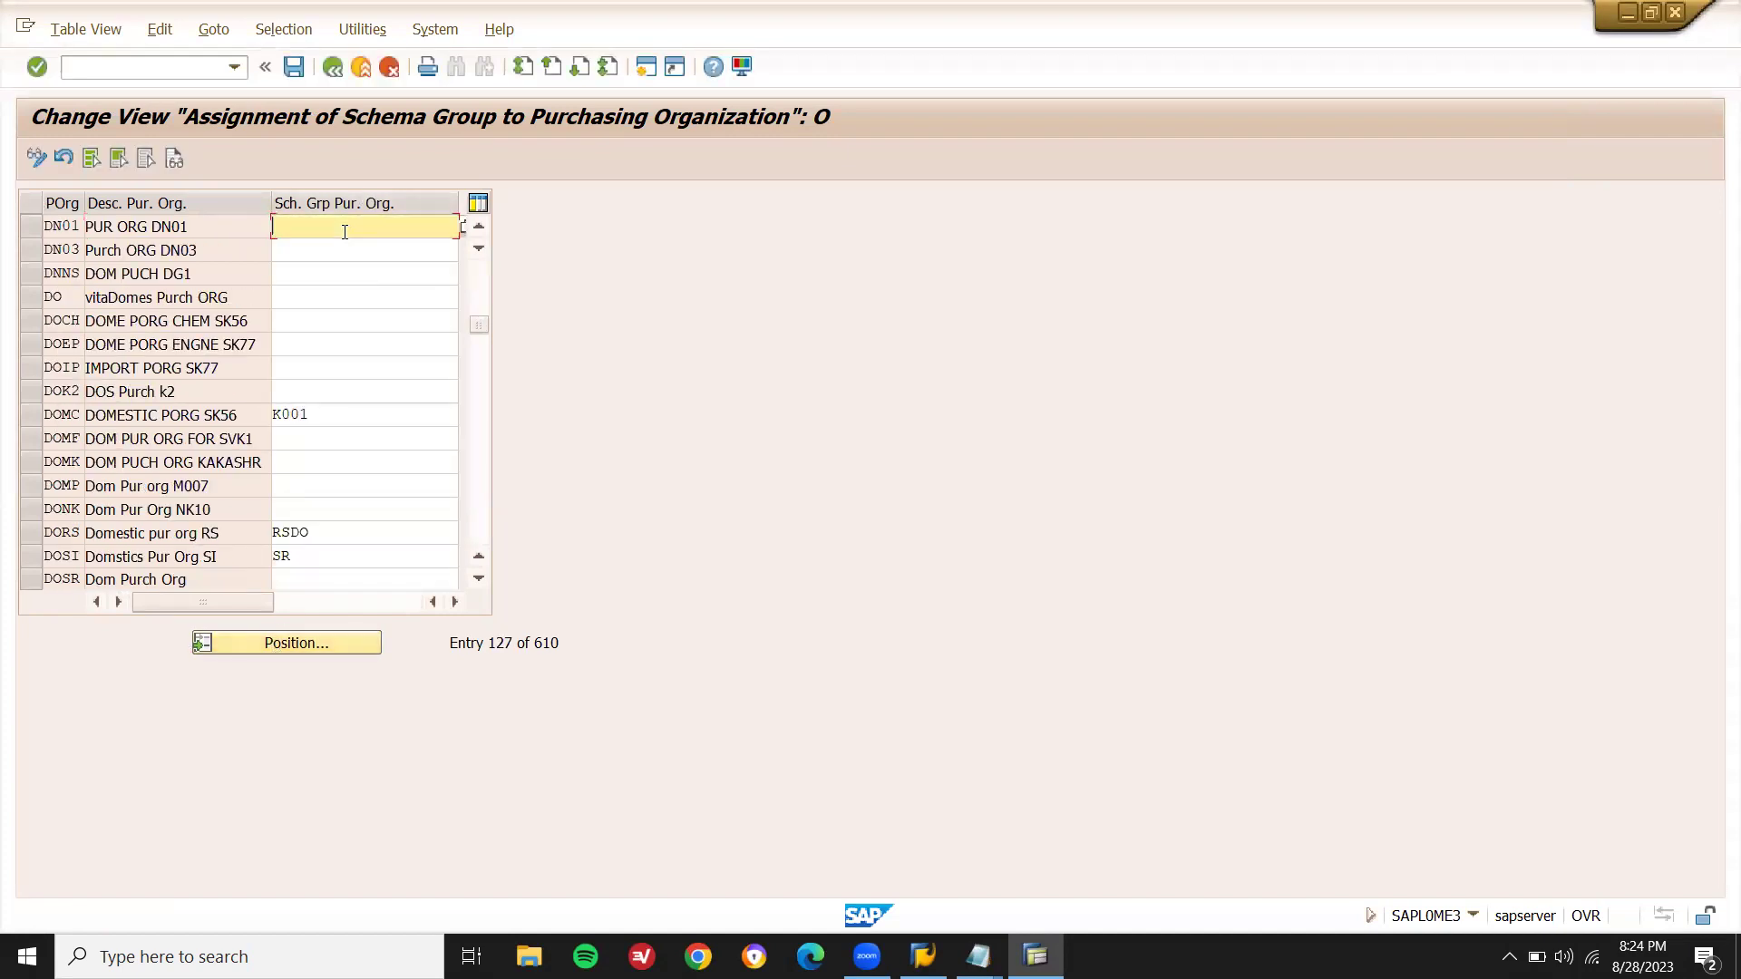
key("alt+Tab")
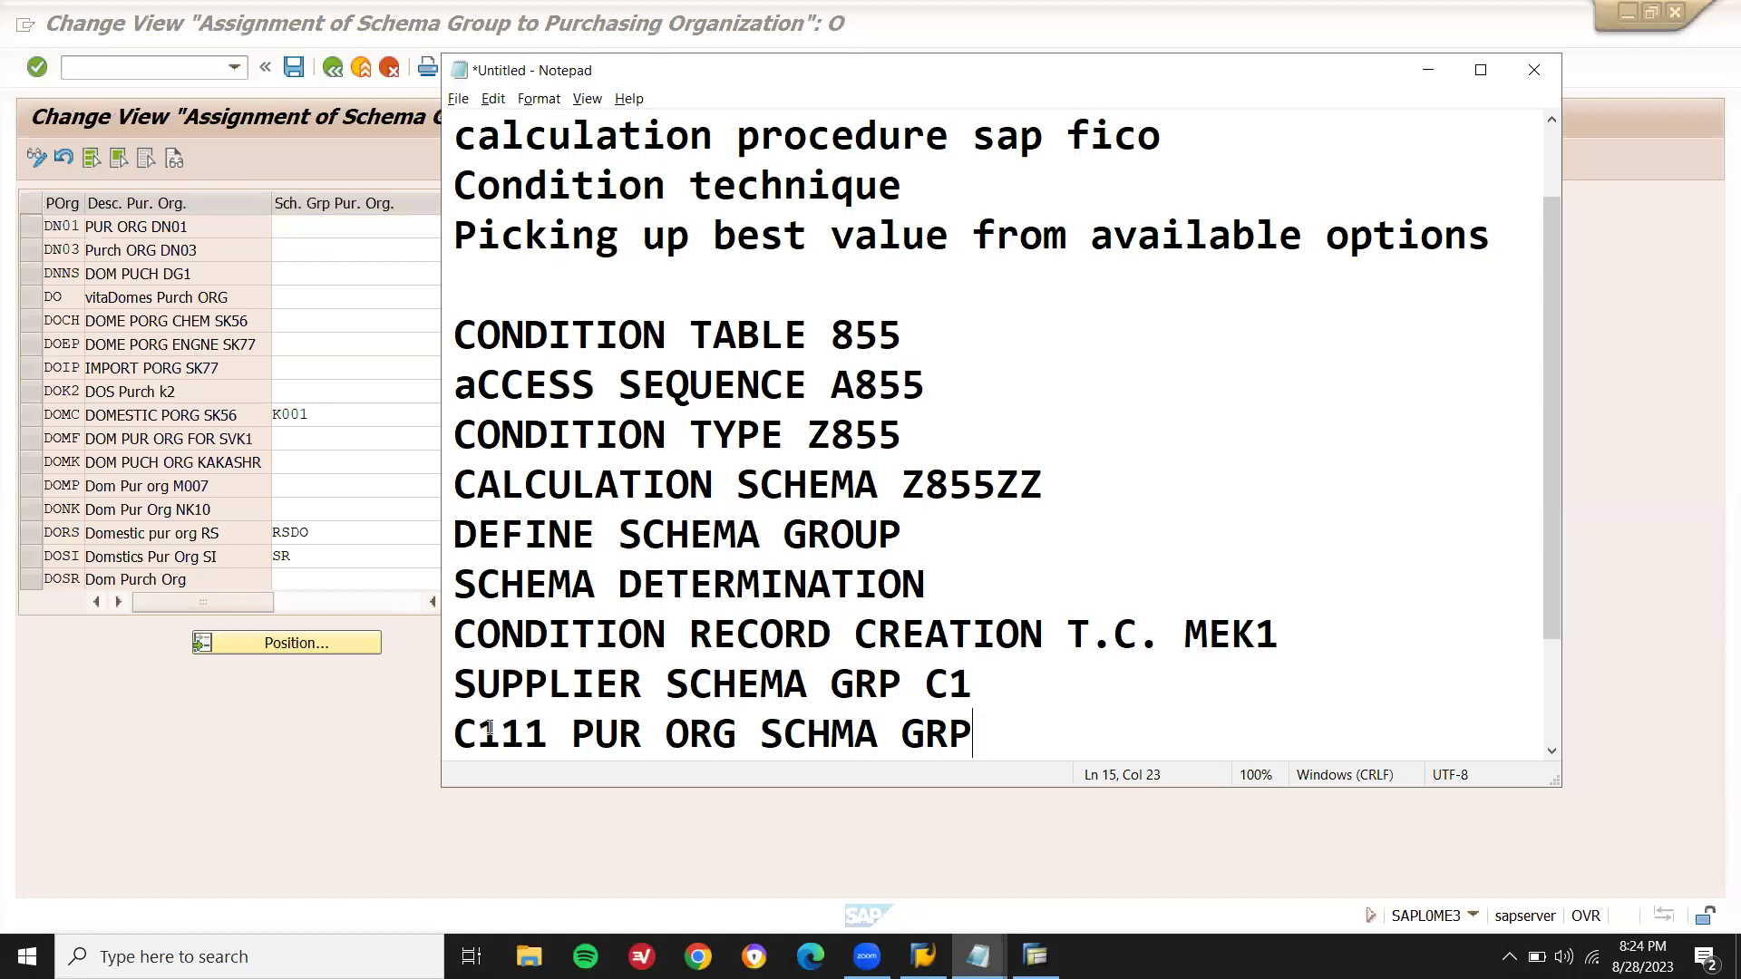
key("alt+Tab")
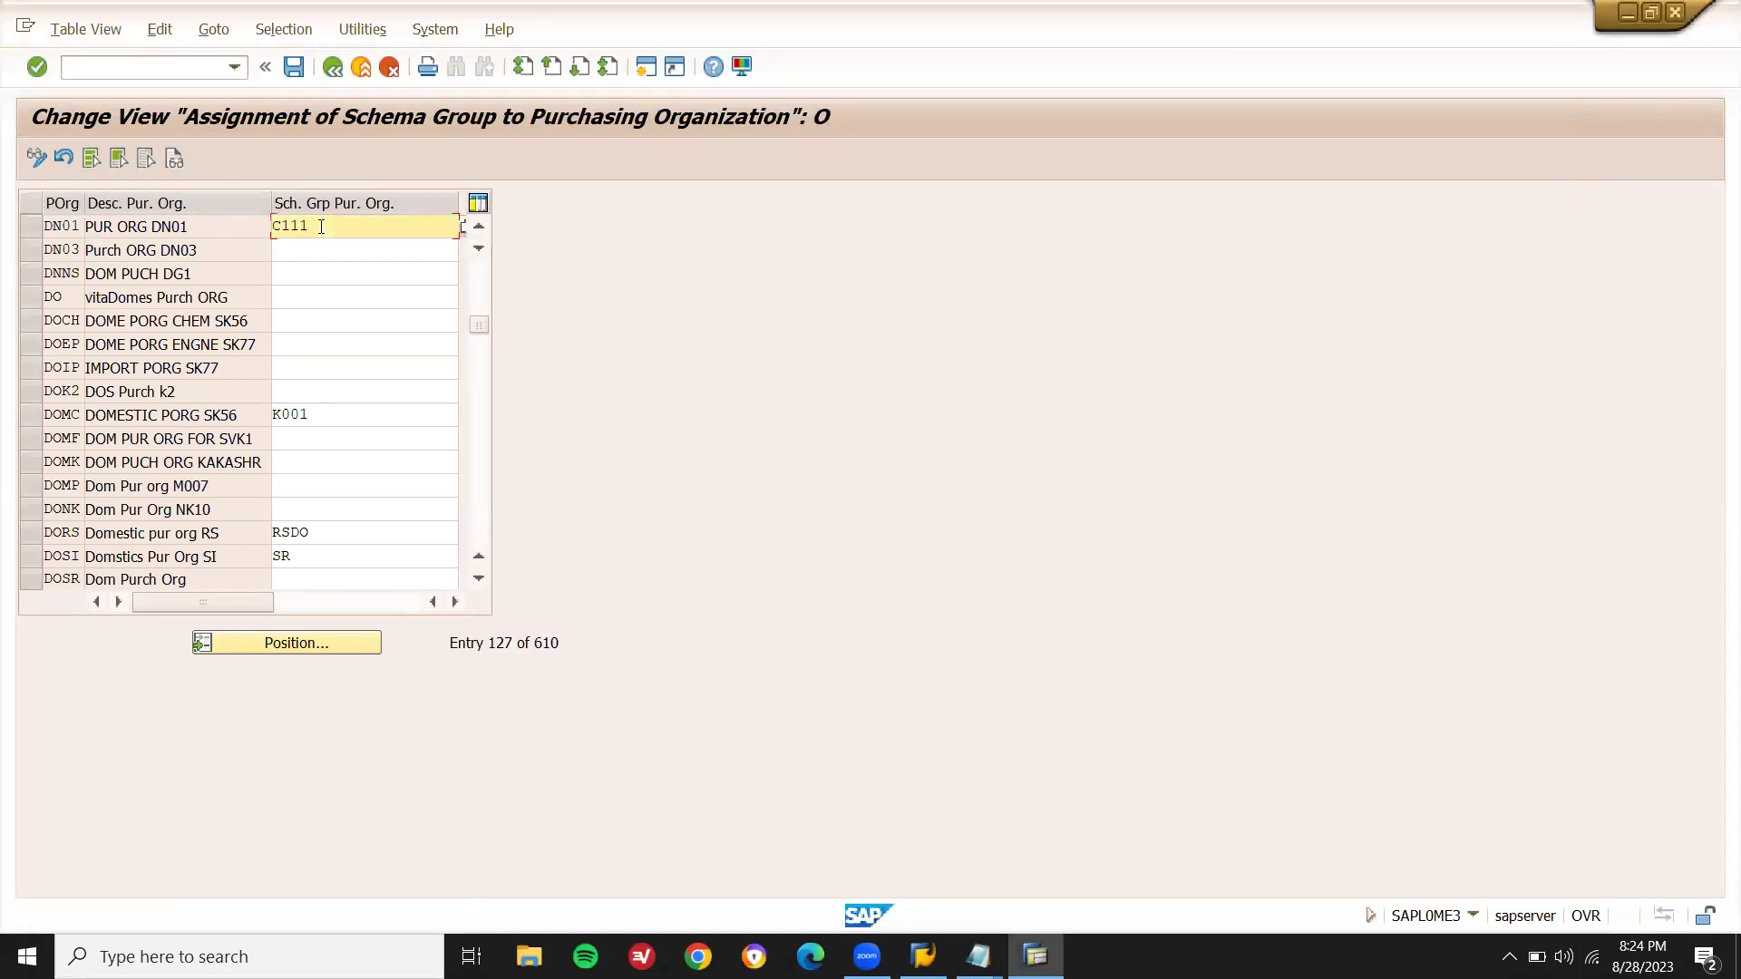
key("BackSpace")
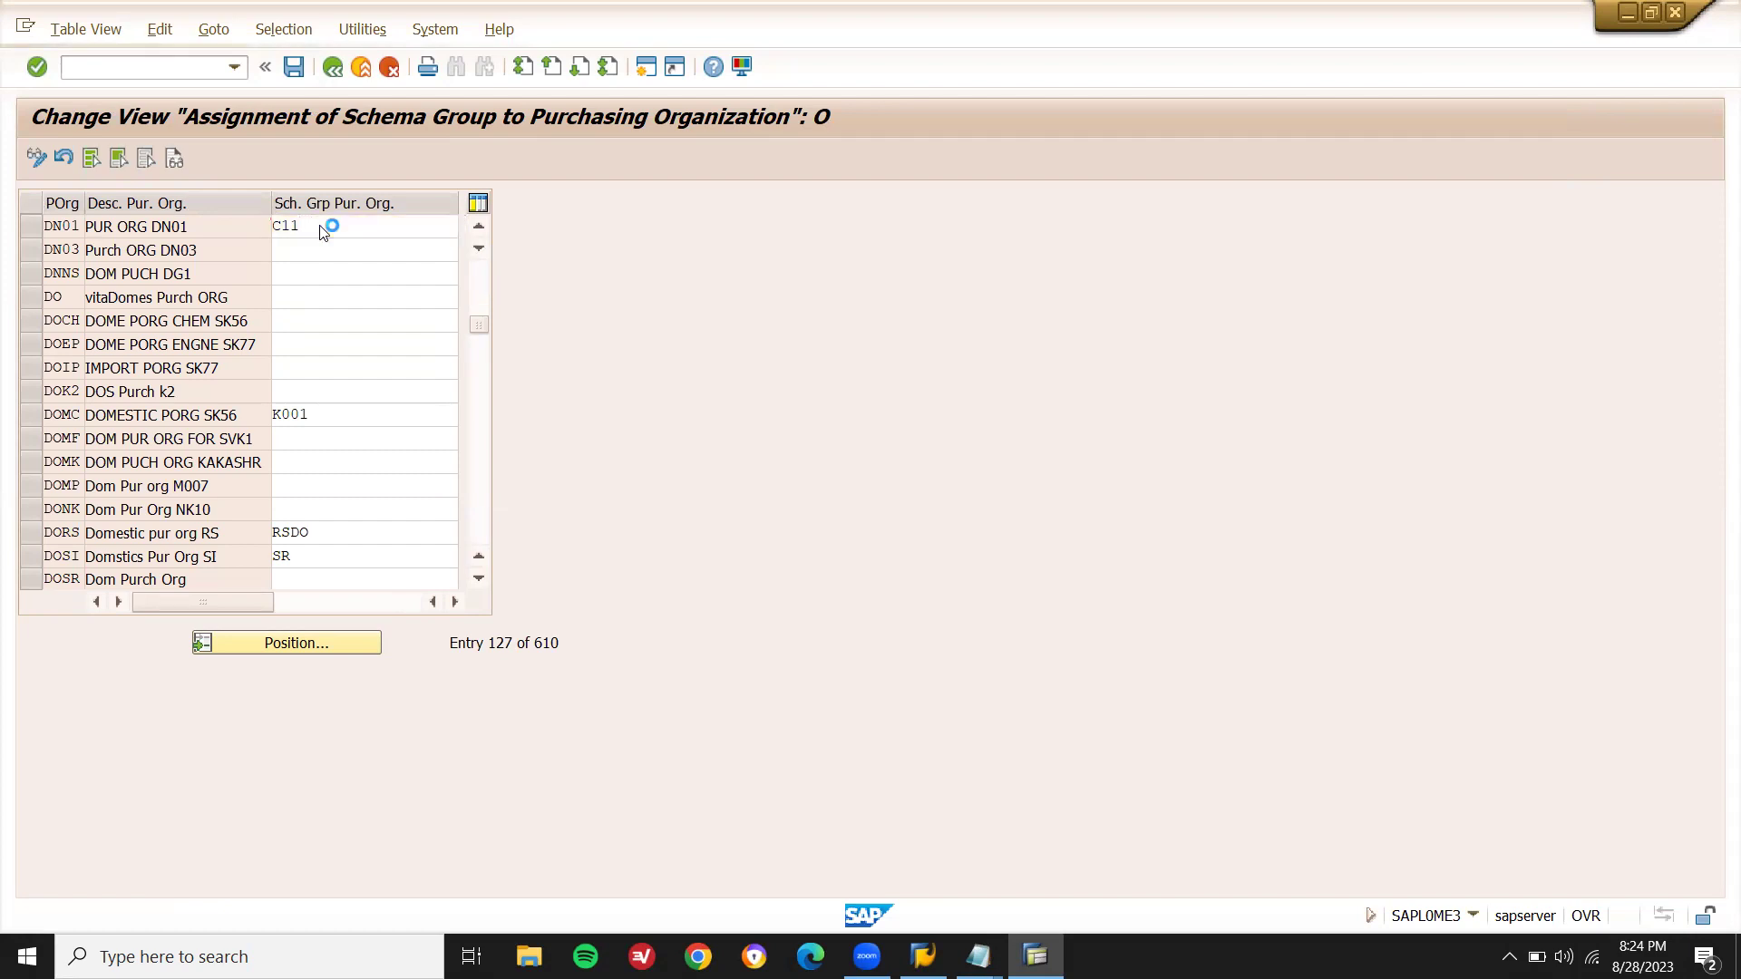
key("Return")
key("XF86AudioMute")
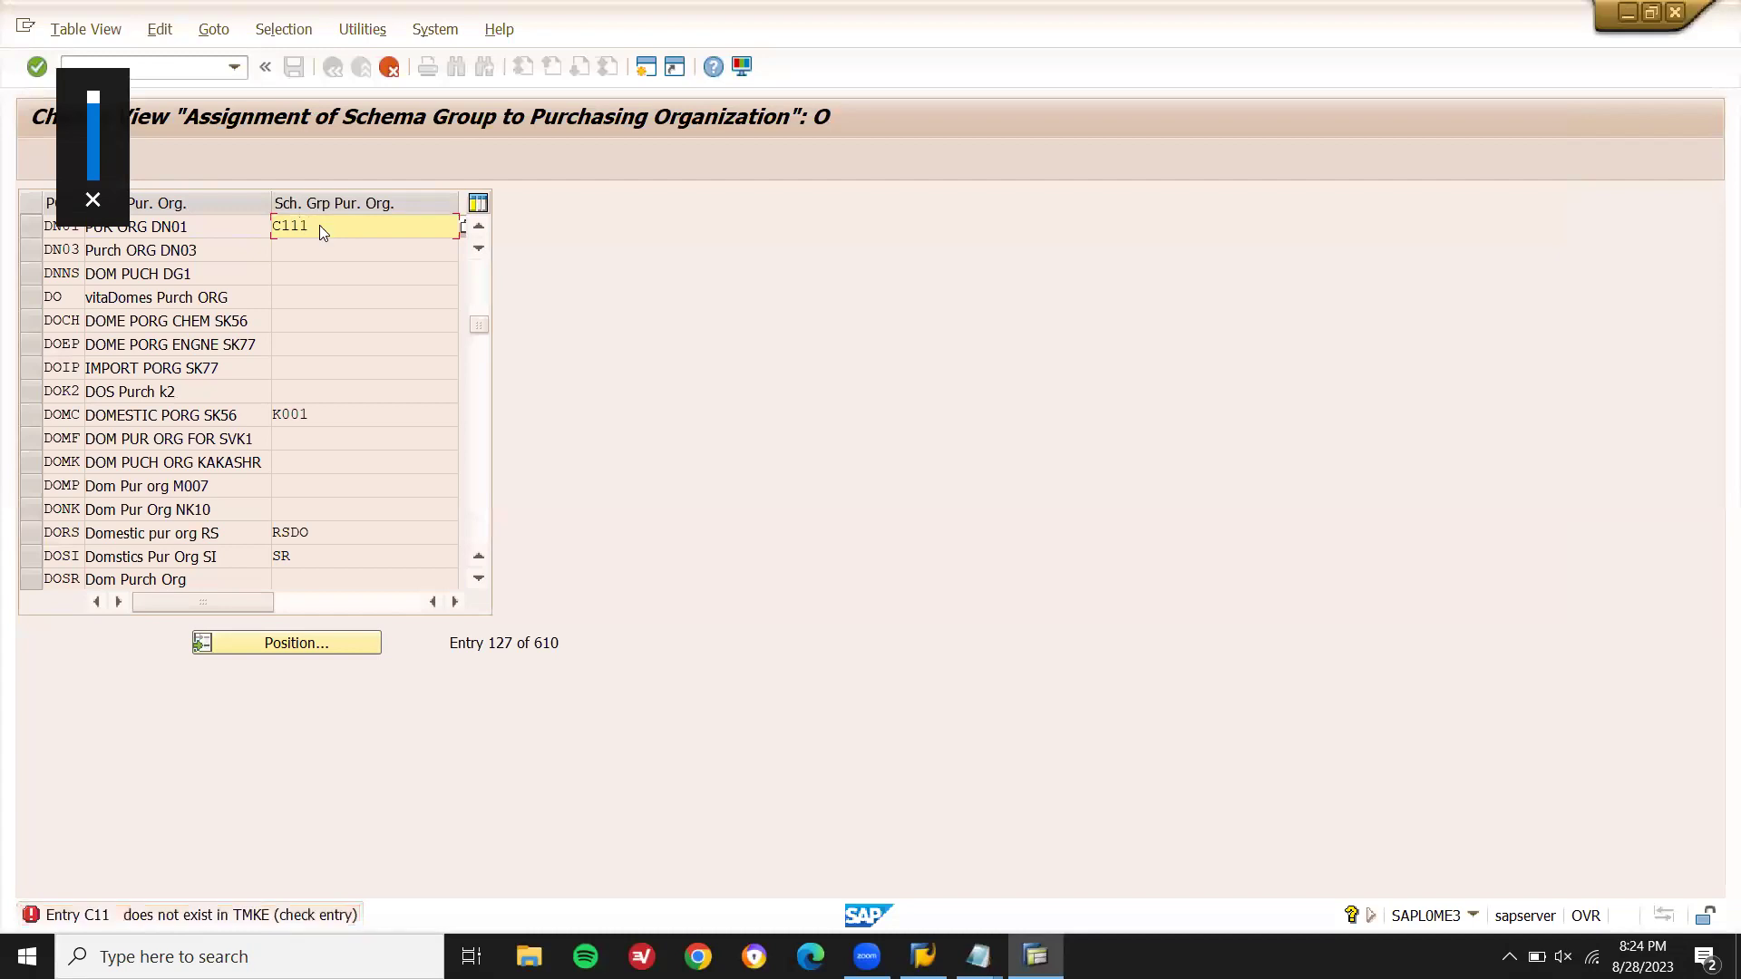
key("Return")
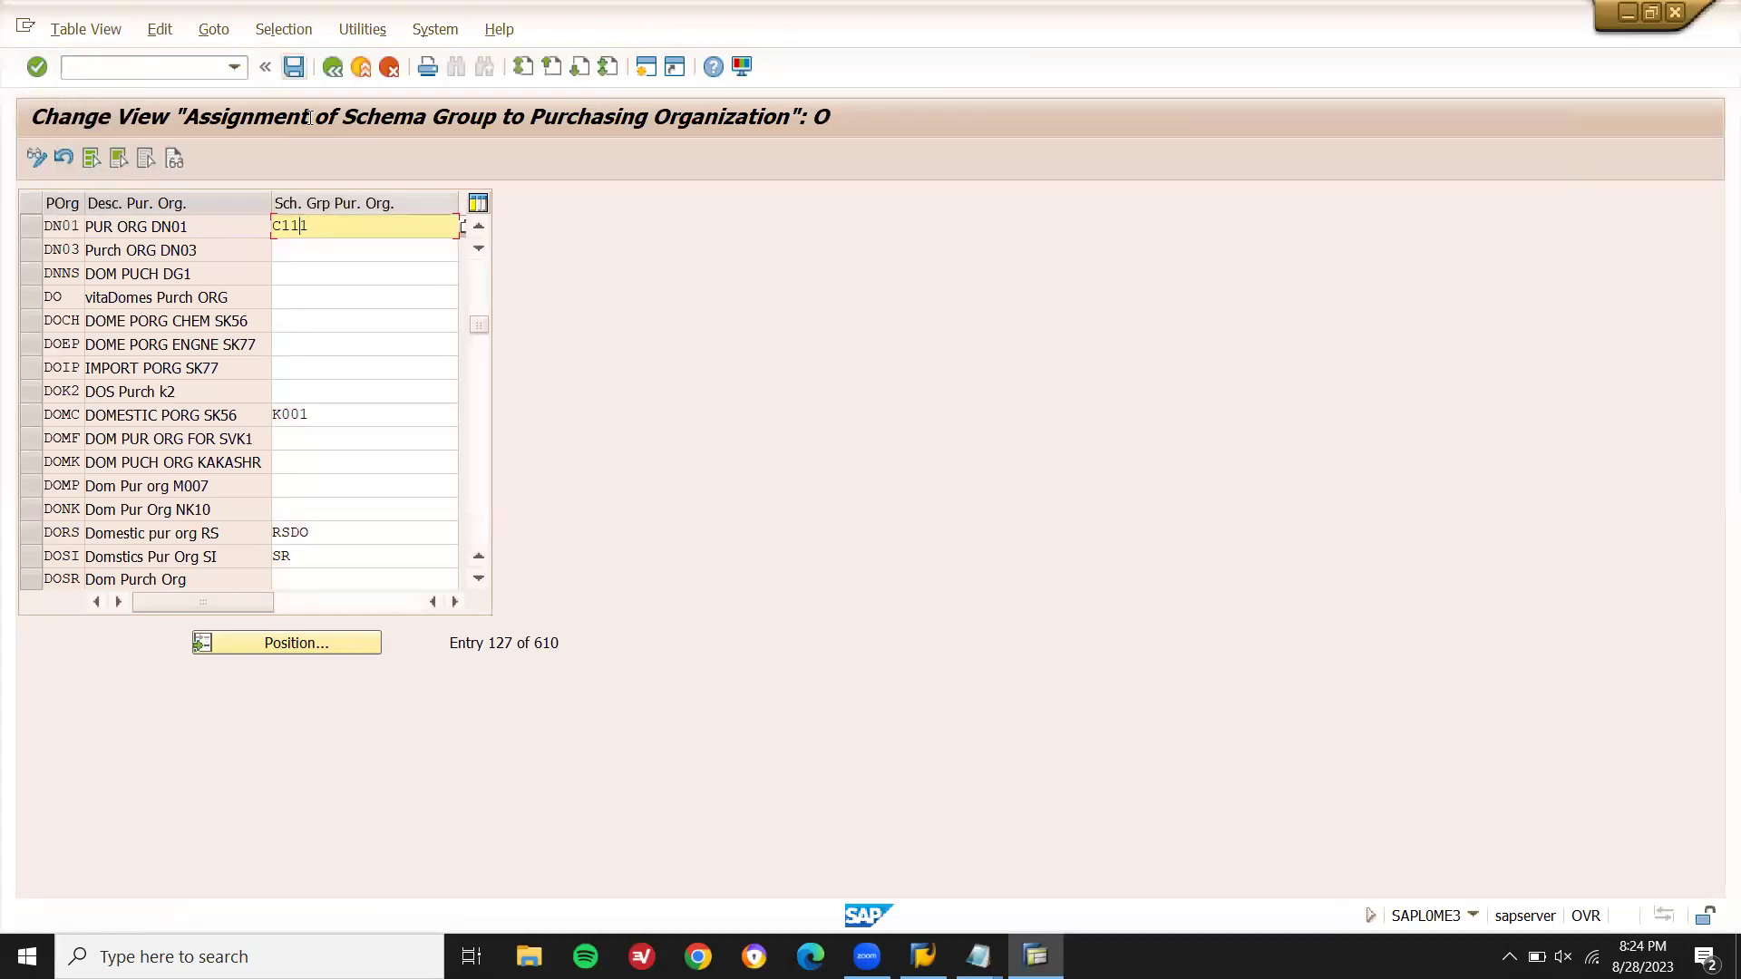
- Save the DN01 assignment under a customizing request and open Define Schema Determination
left_click(293, 66)
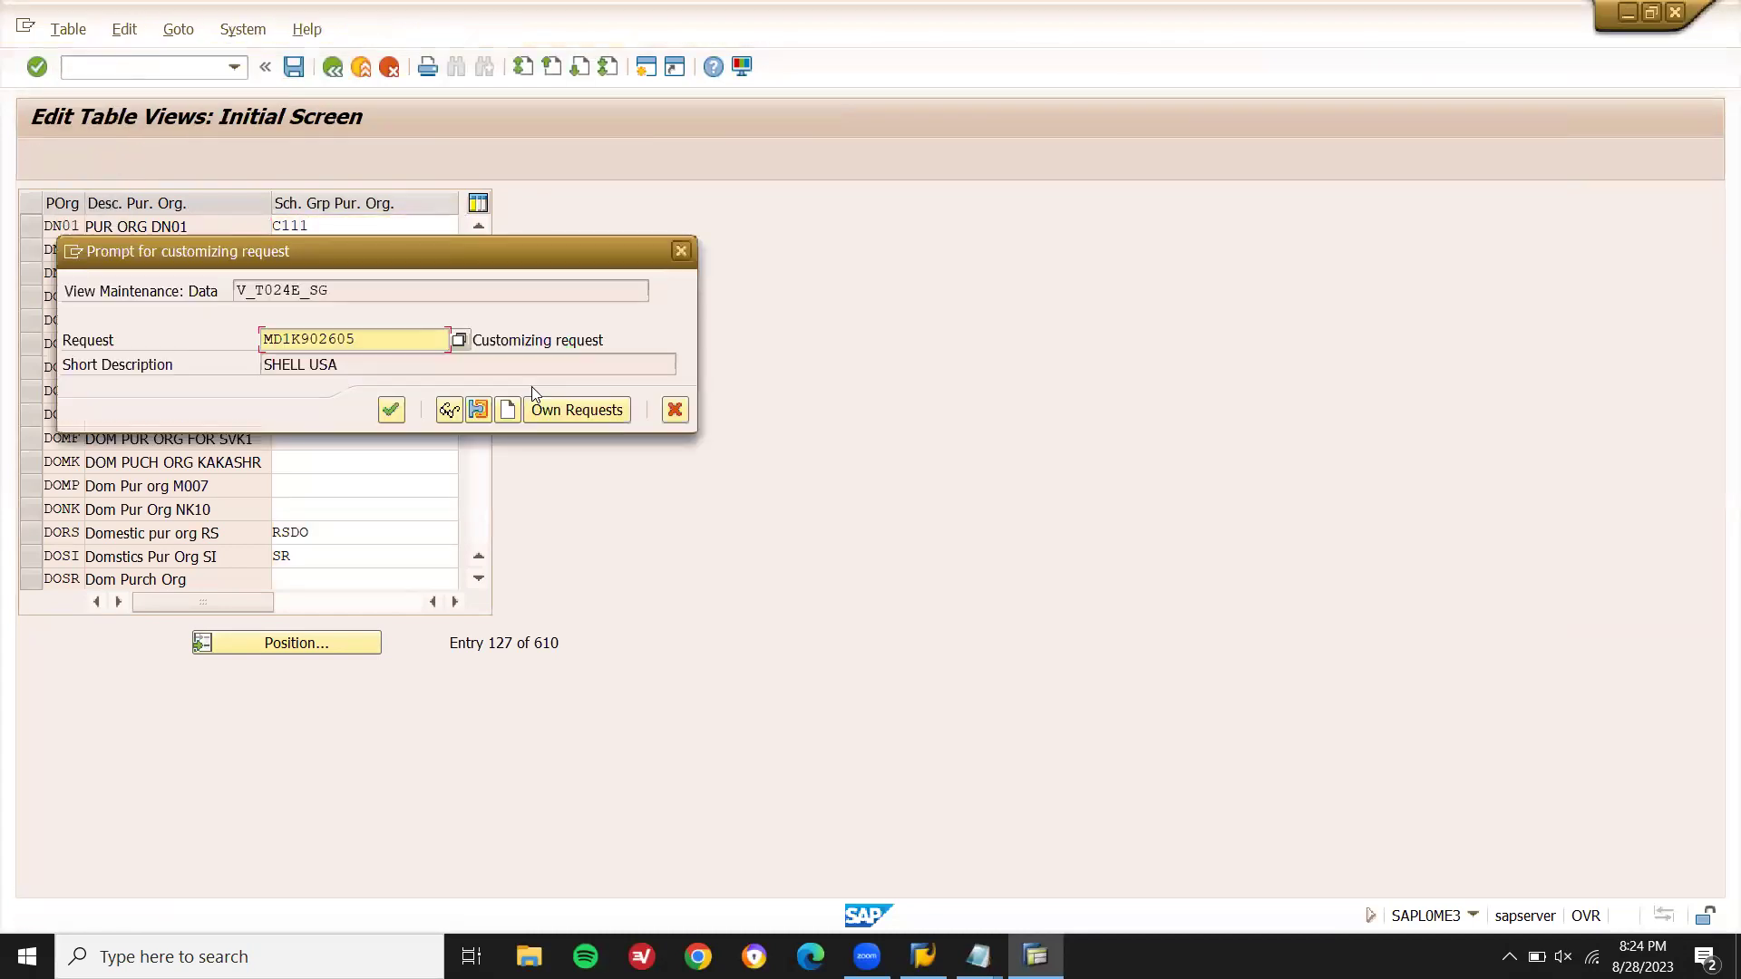
left_click(392, 410)
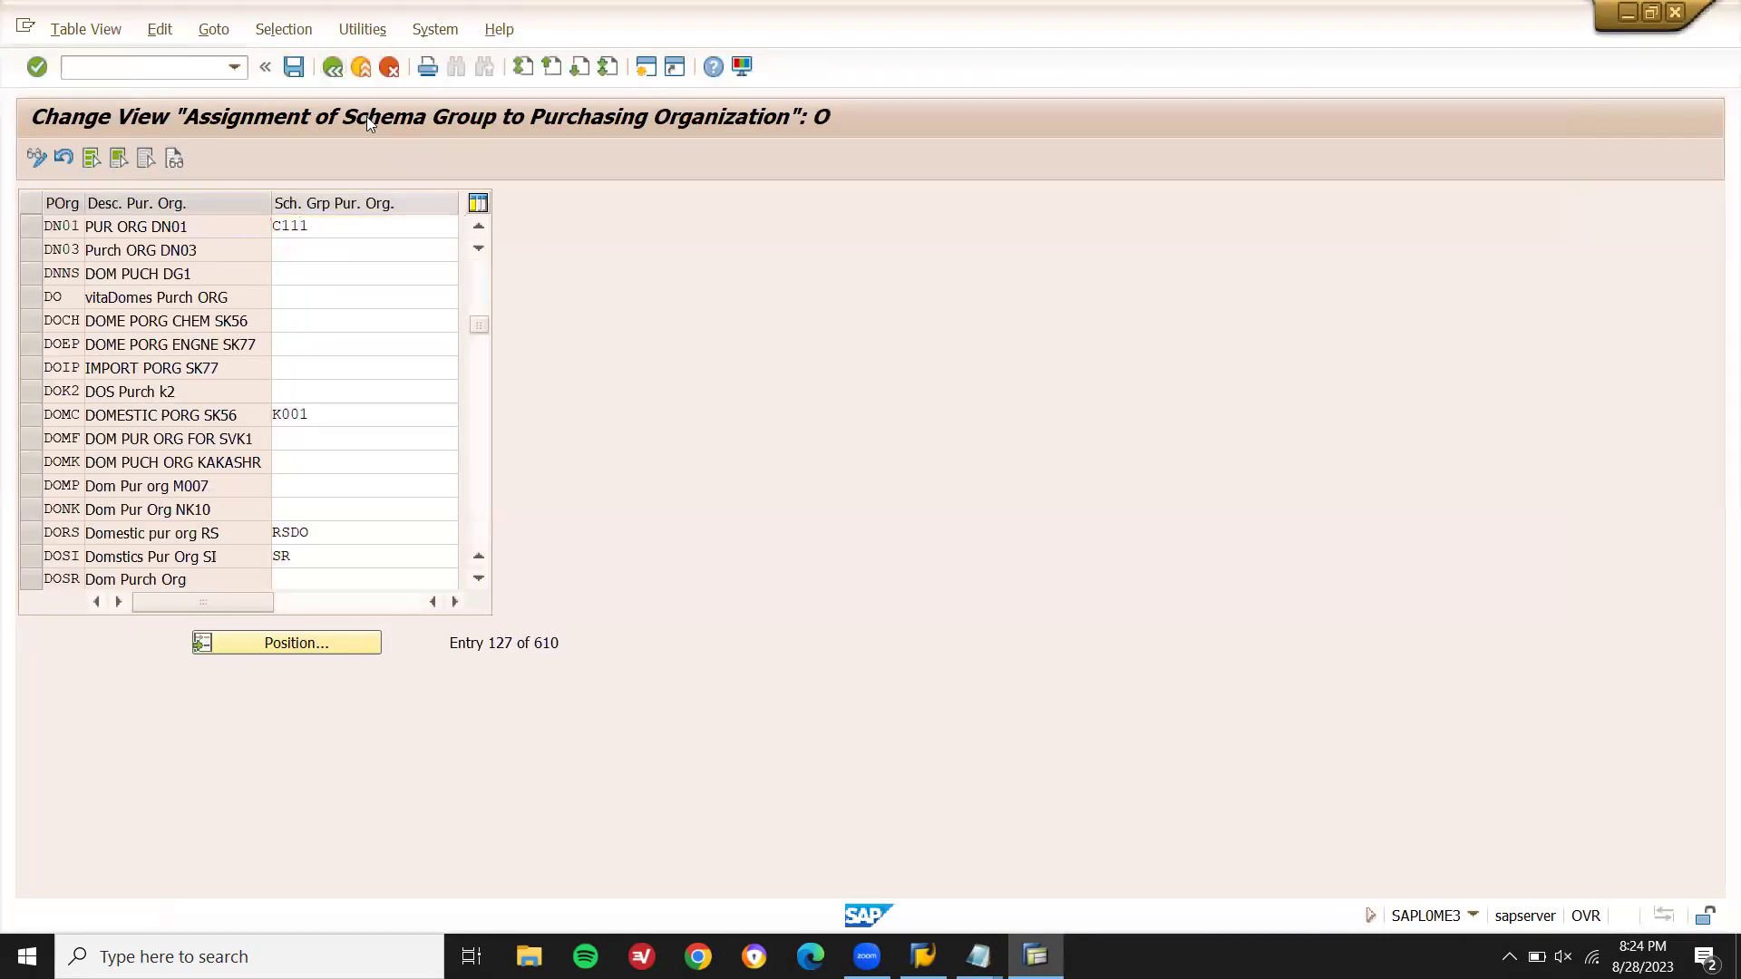
key("F3")
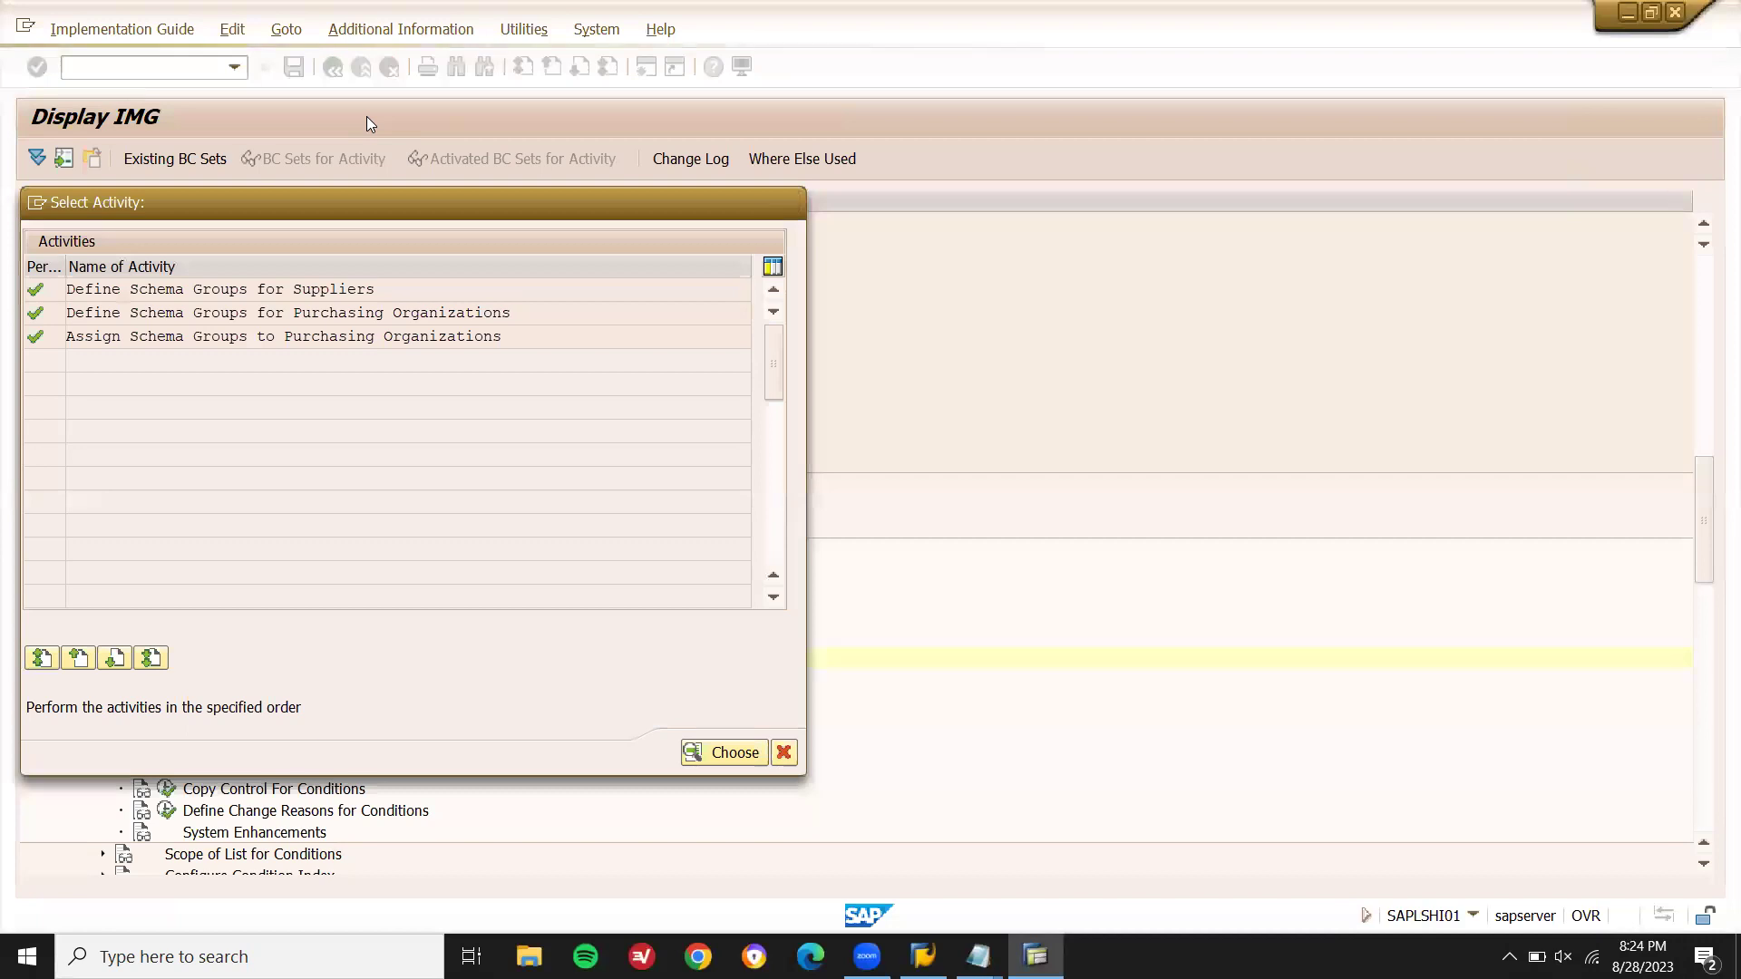
key("F3")
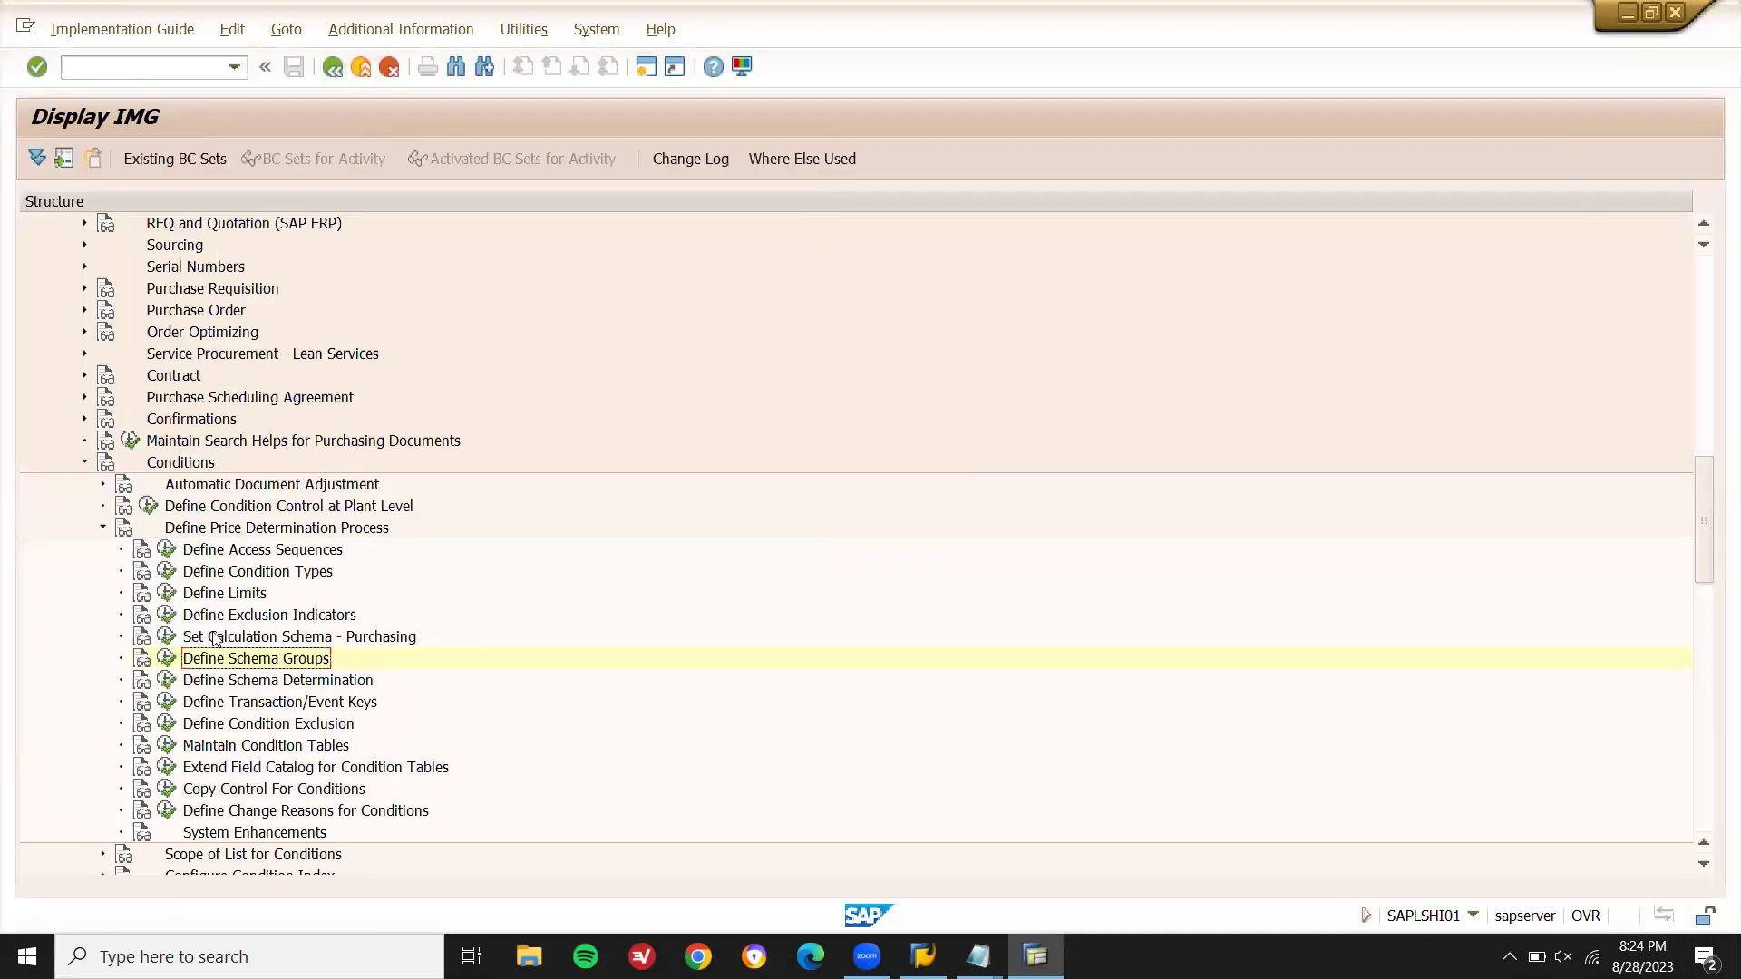
left_click(166, 679)
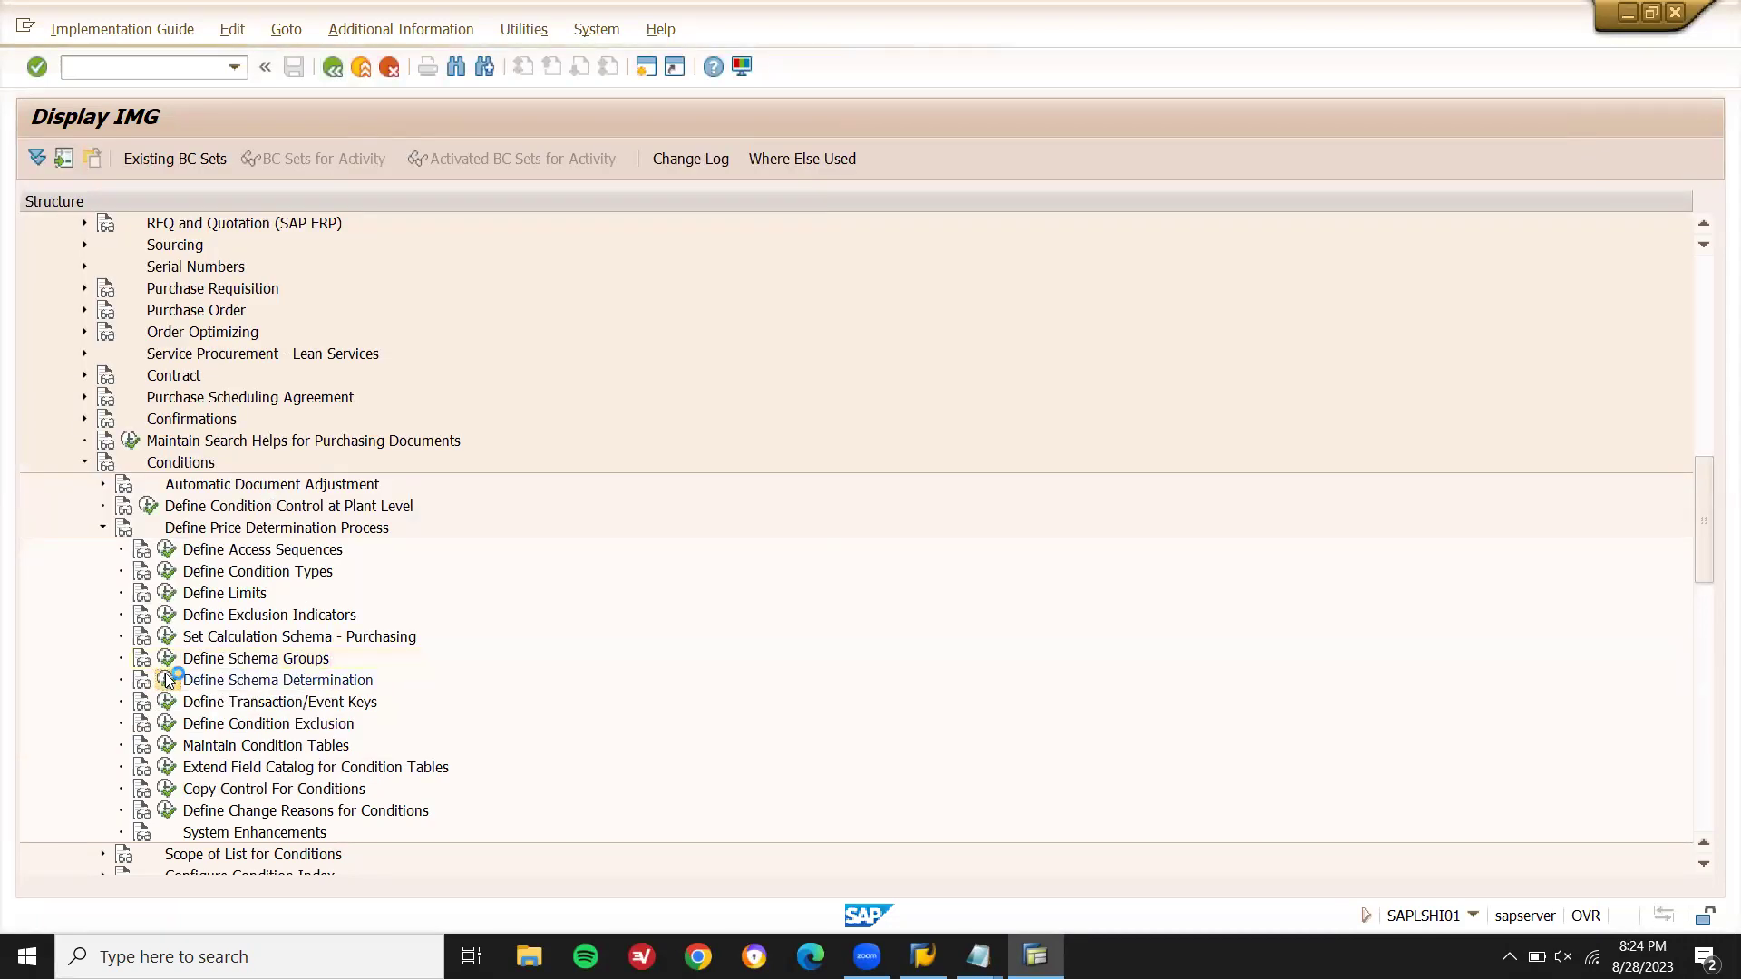
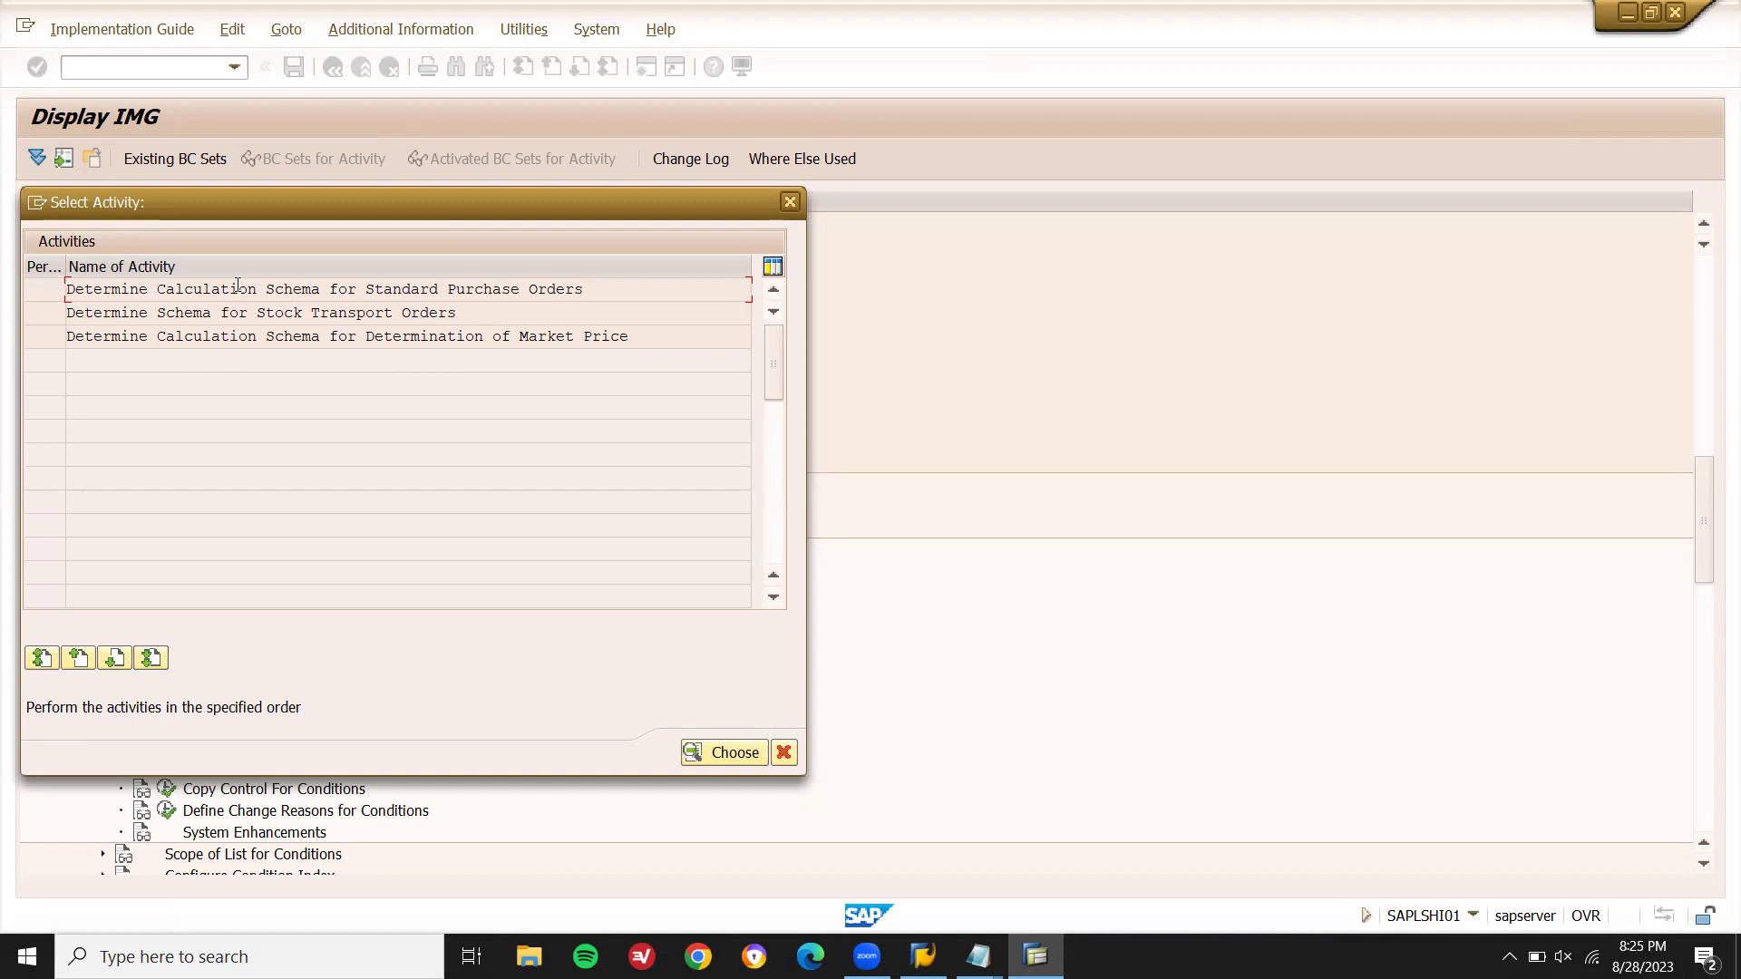
- Add a new standard purchase order schema determination entry with supplier schema group C1
double_click(367, 288)
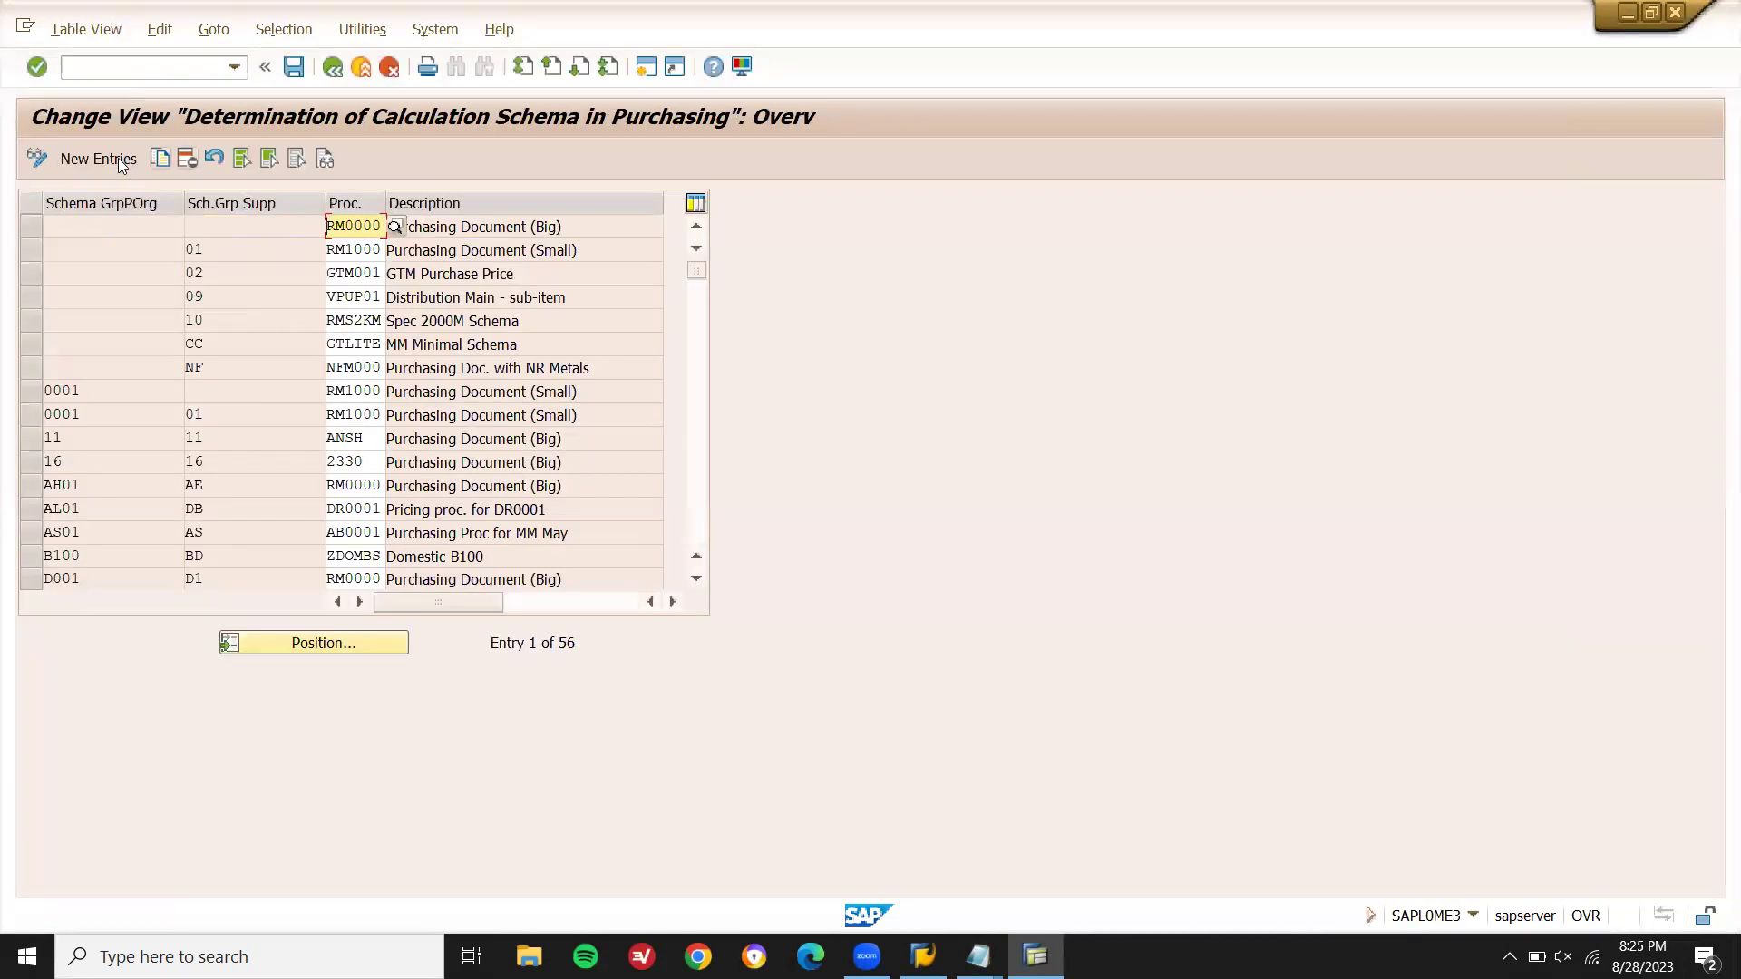
left_click(113, 157)
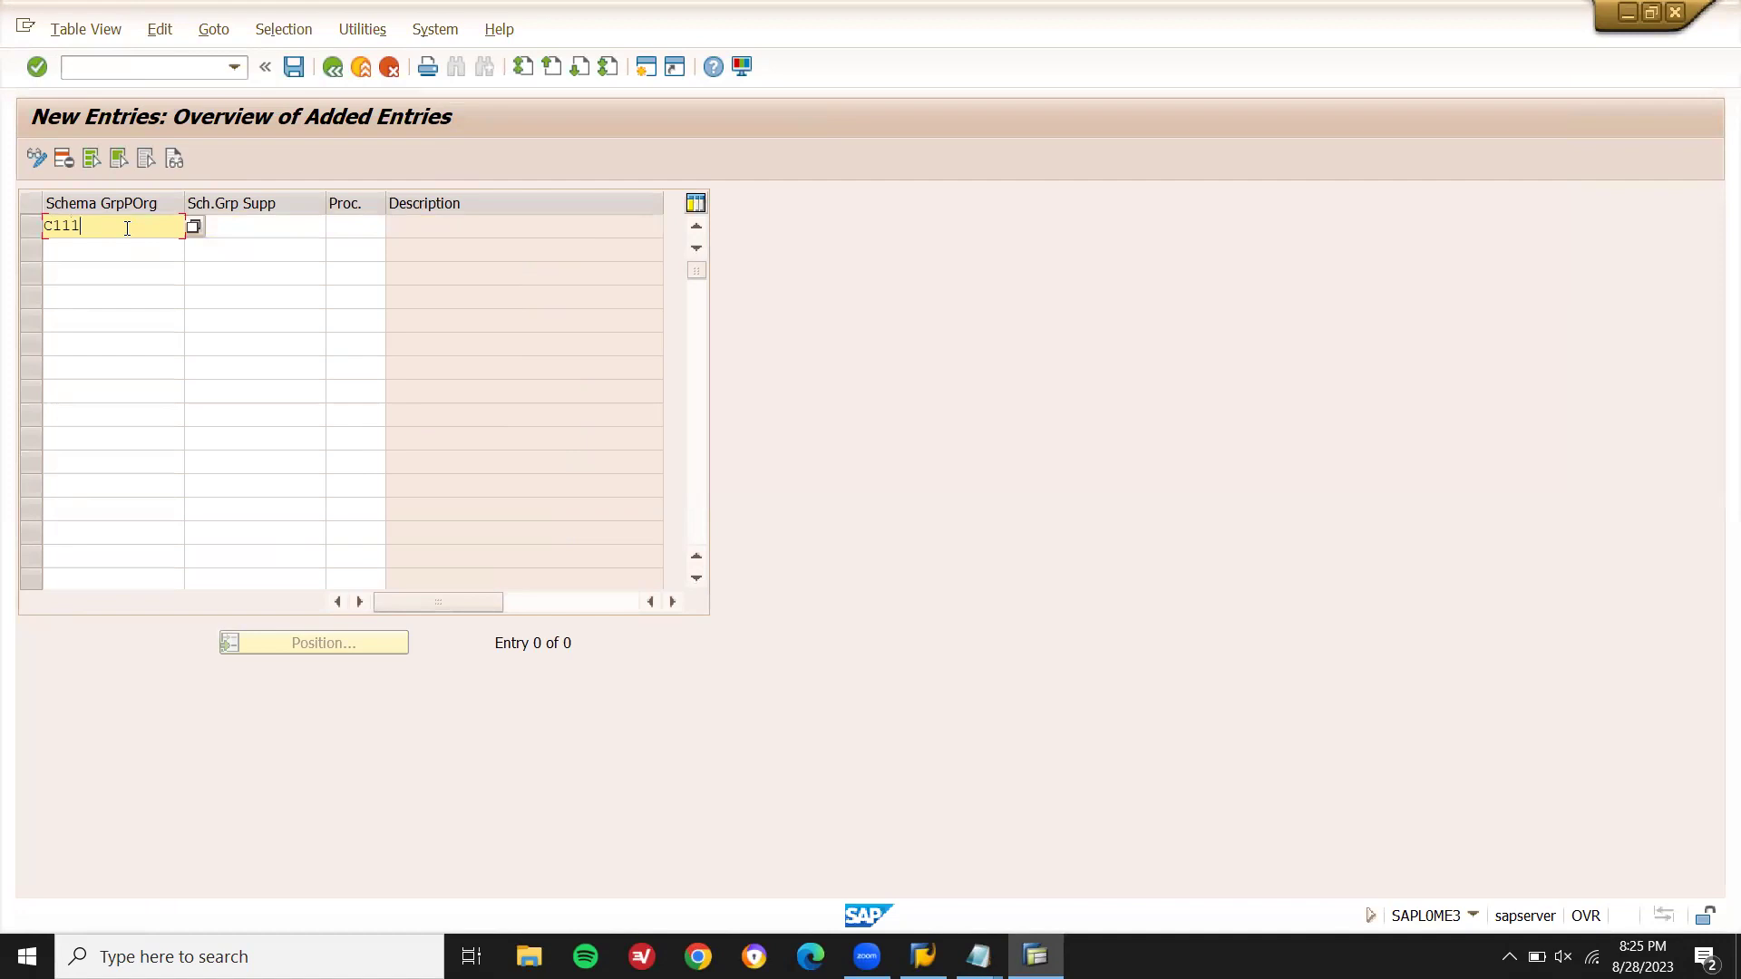
key("Tab")
type("C1")
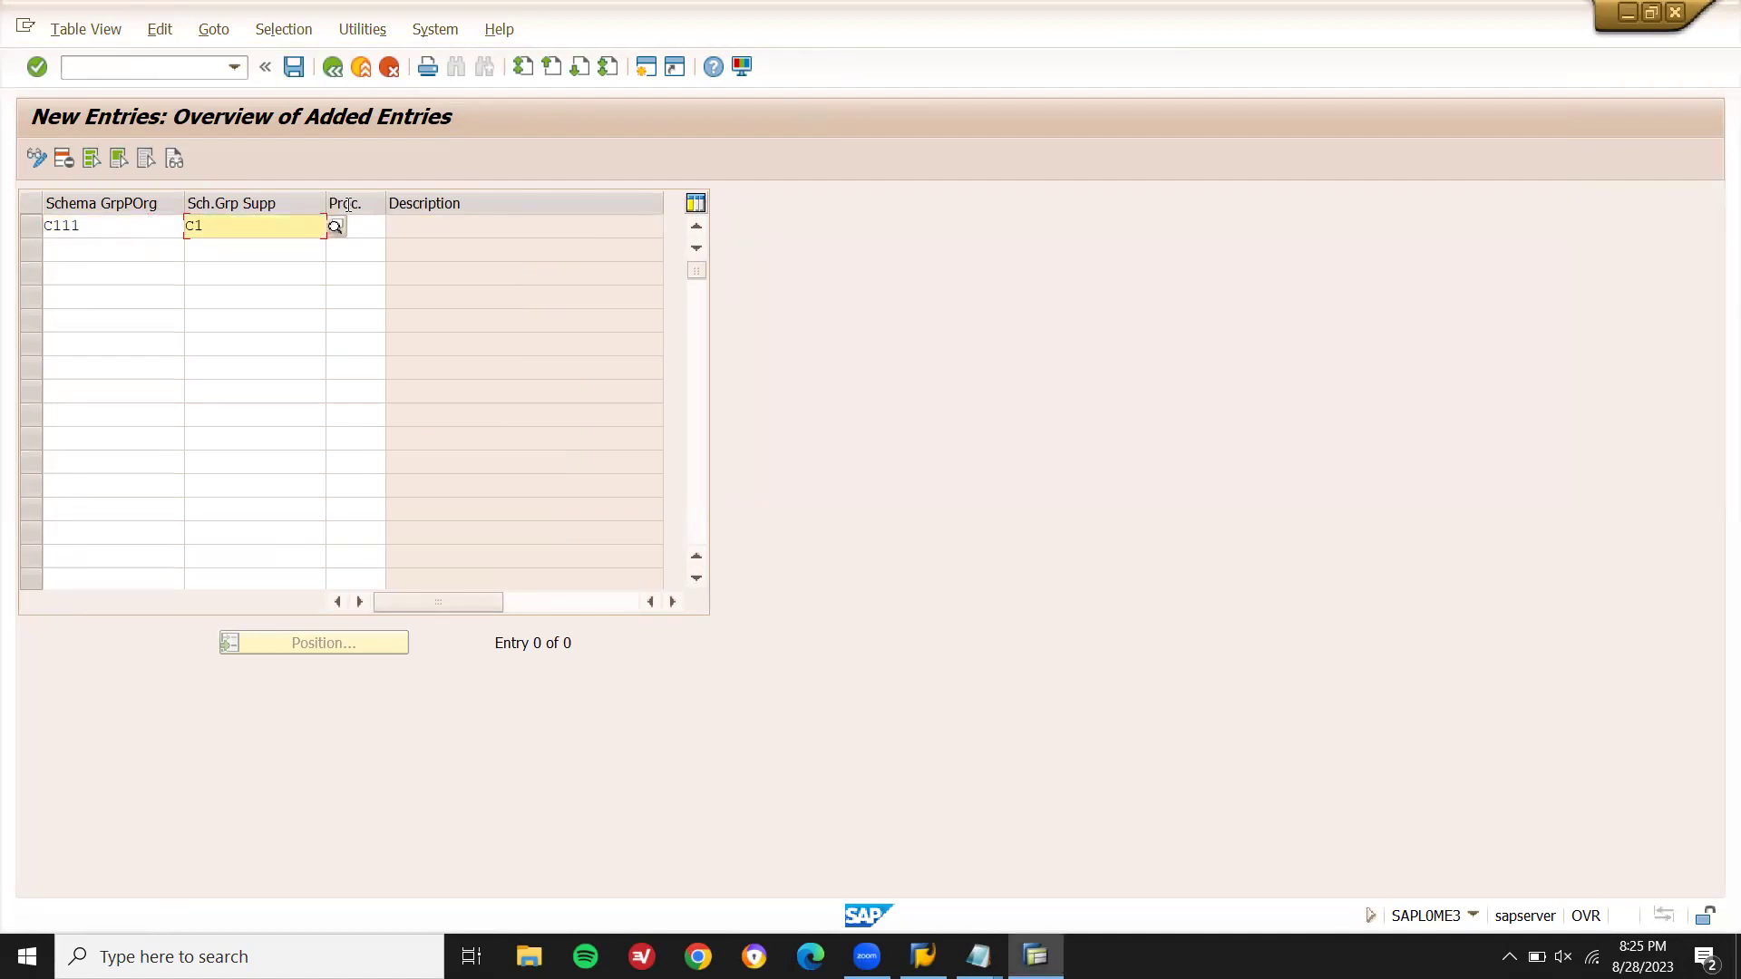
key("Tab")
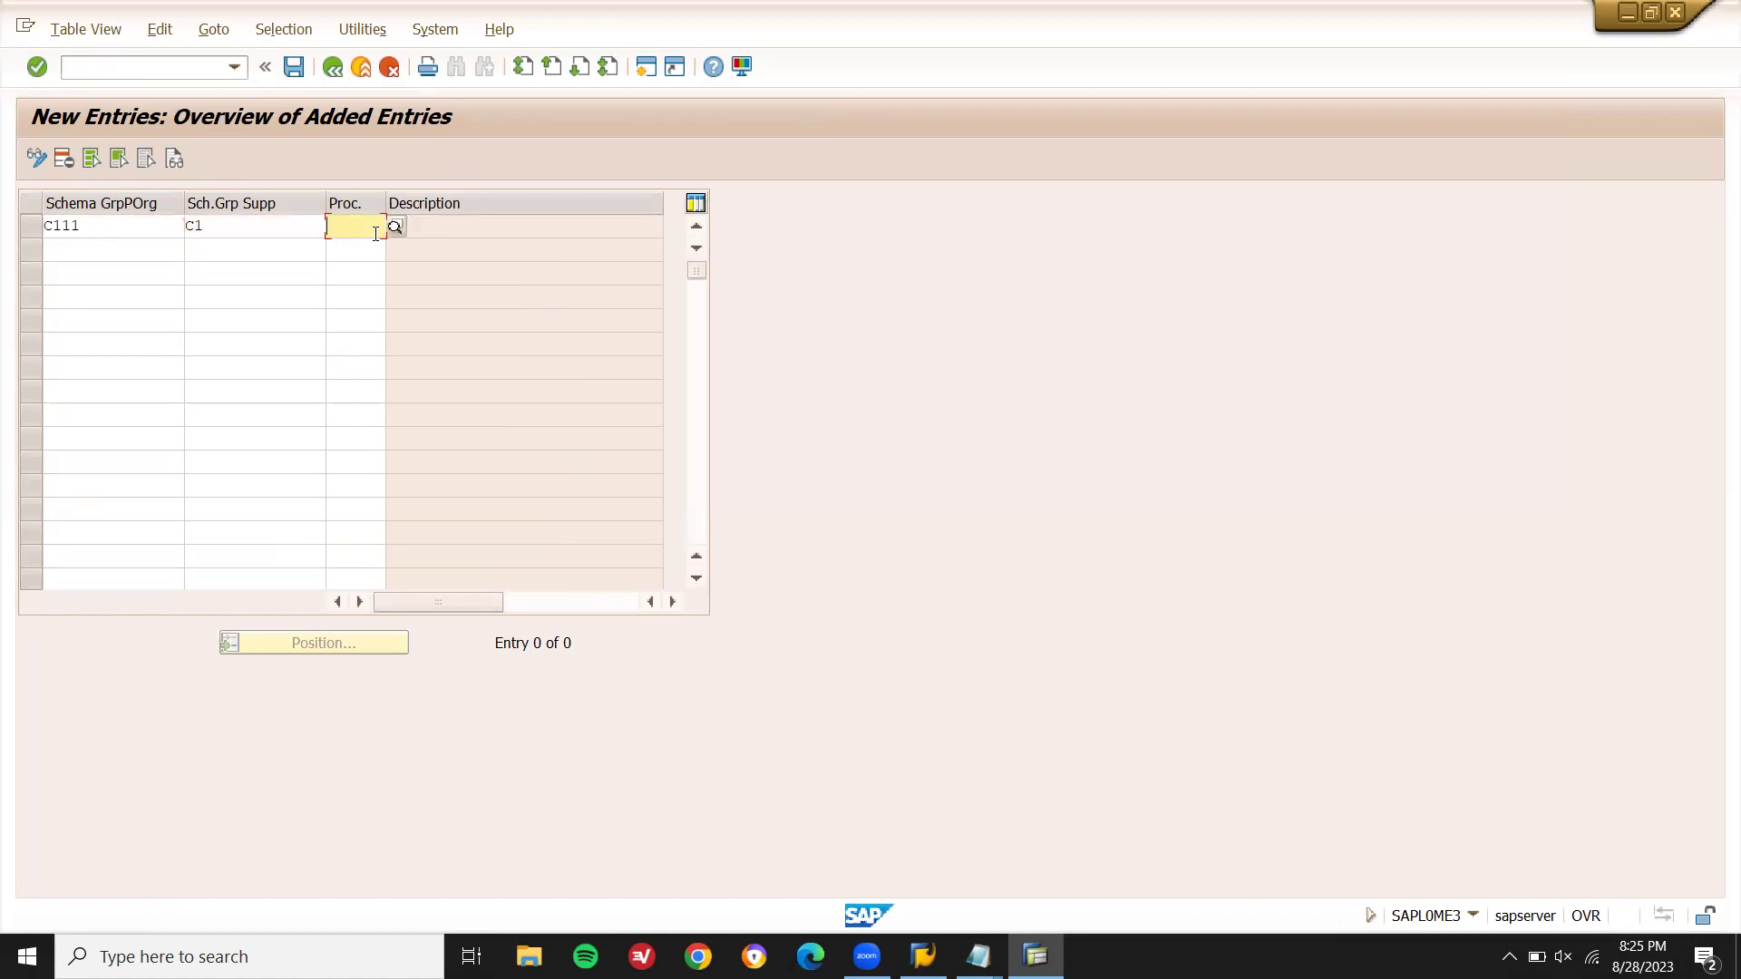
- Set calculation schema Z855ZZ, save the entry and confirm the customizing request
key("alt+Tab")
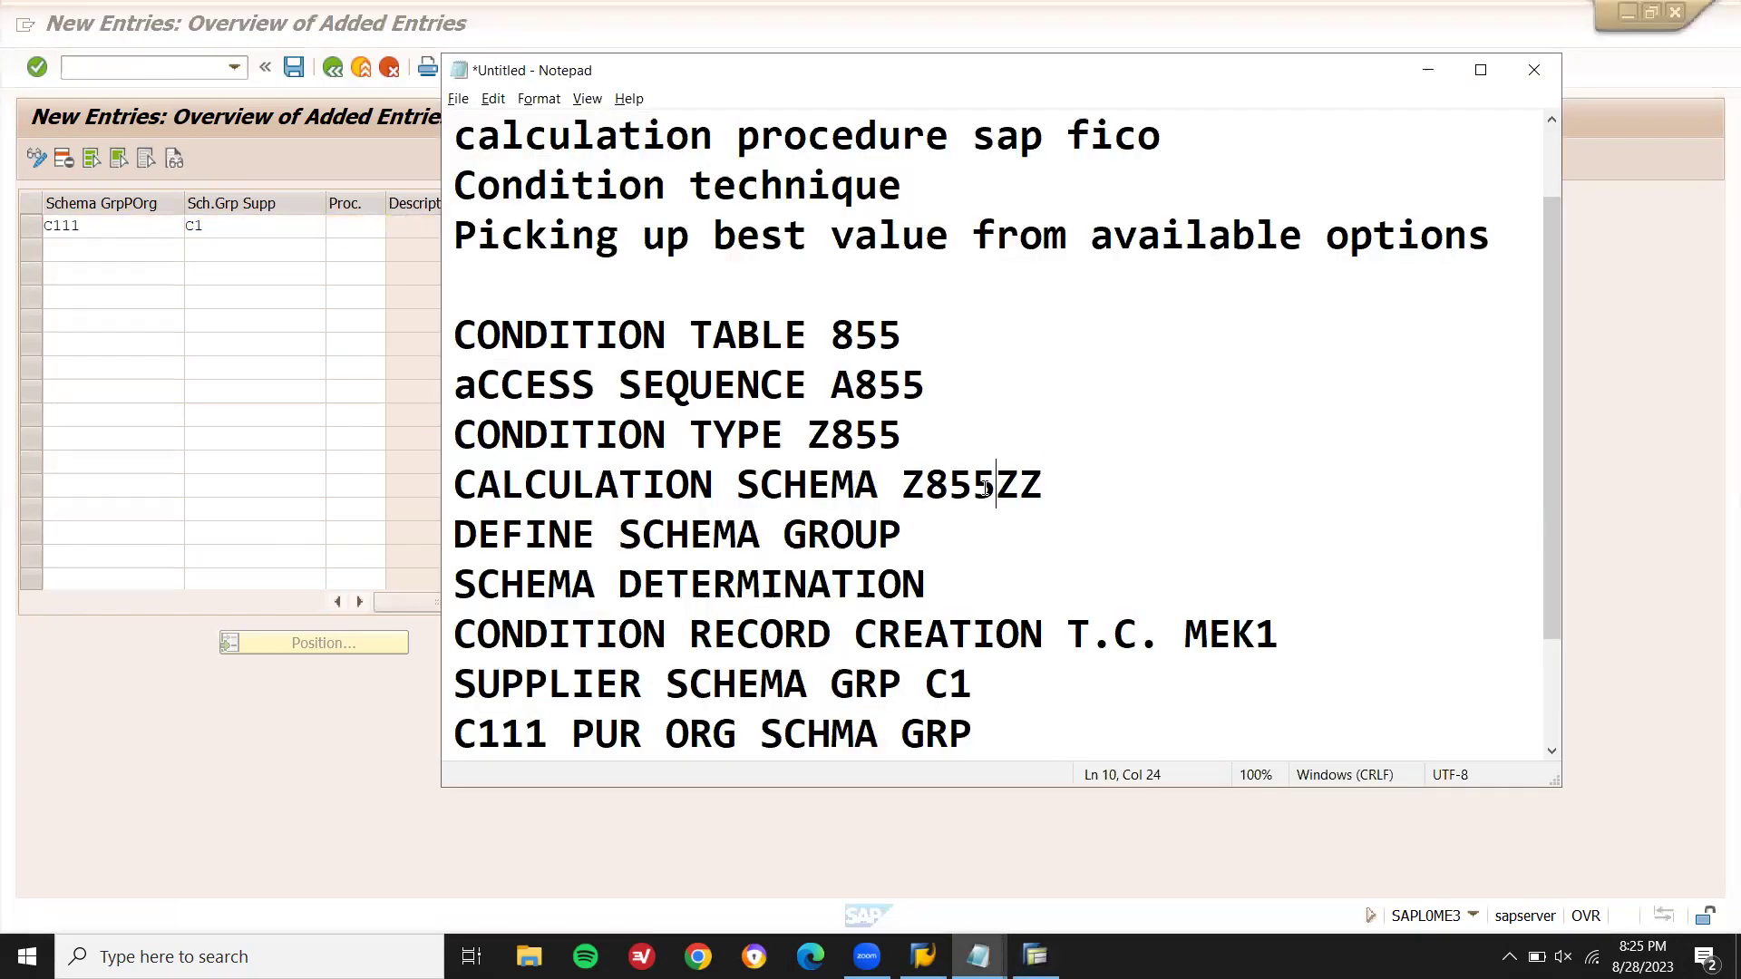
double_click(986, 487)
key("ctrl+c")
key("alt+Tab")
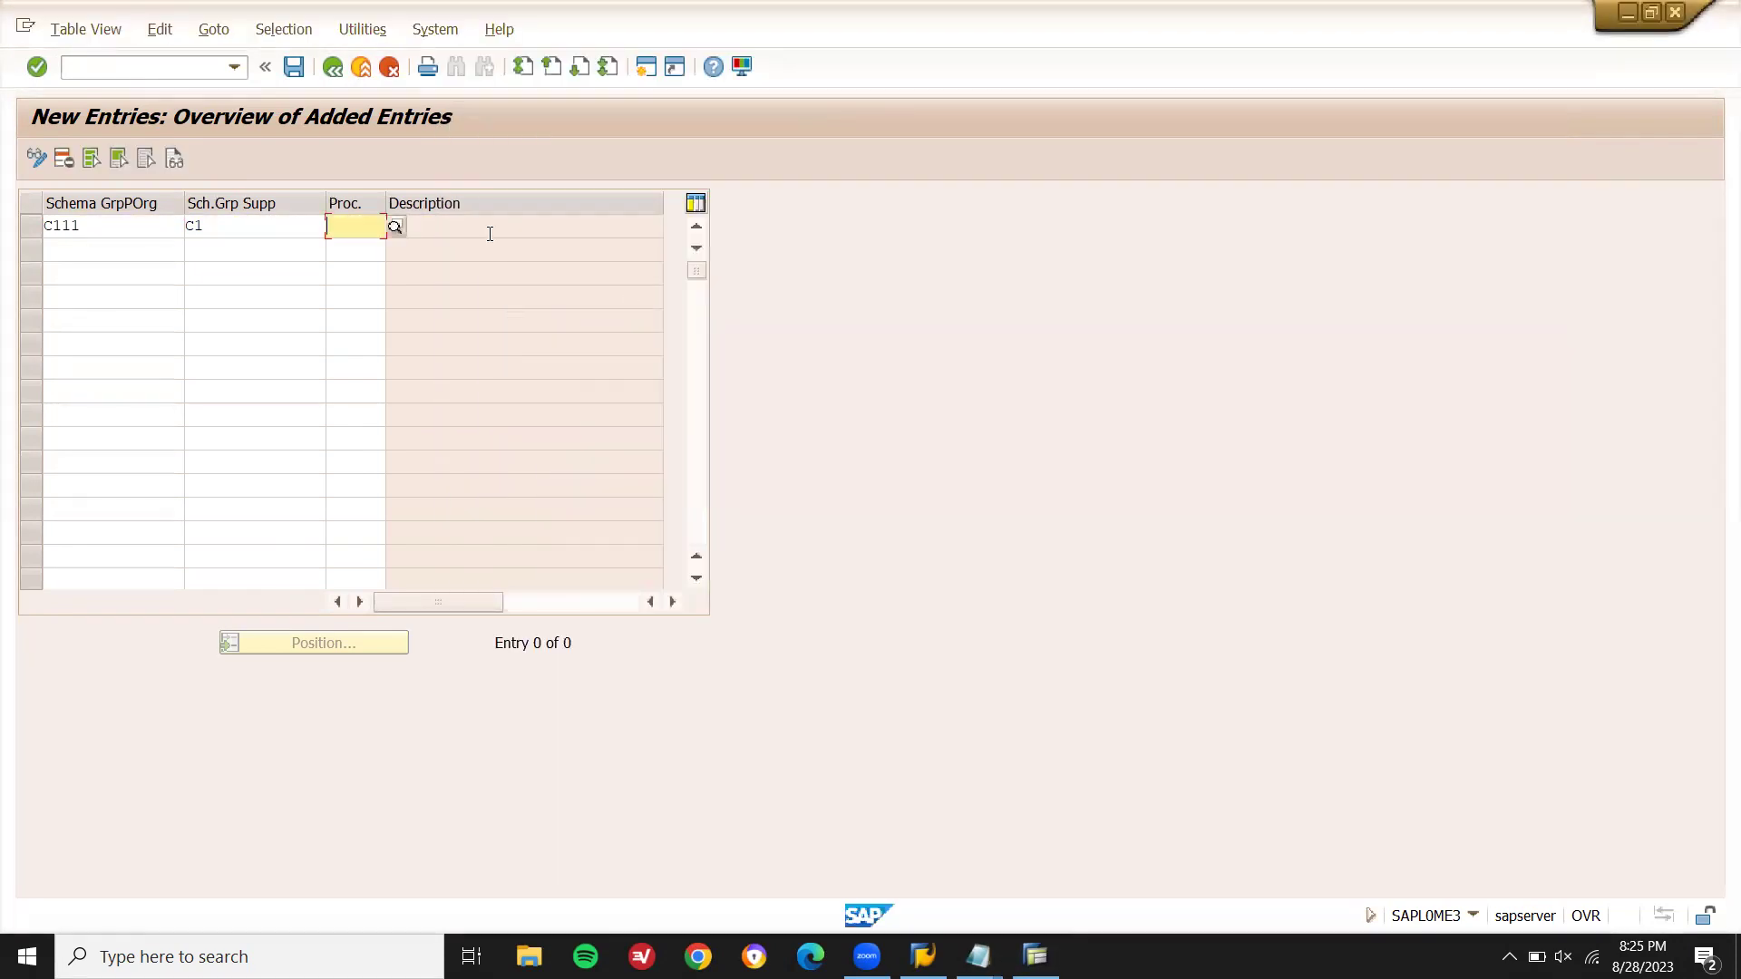
key("ctrl+v")
key("Return")
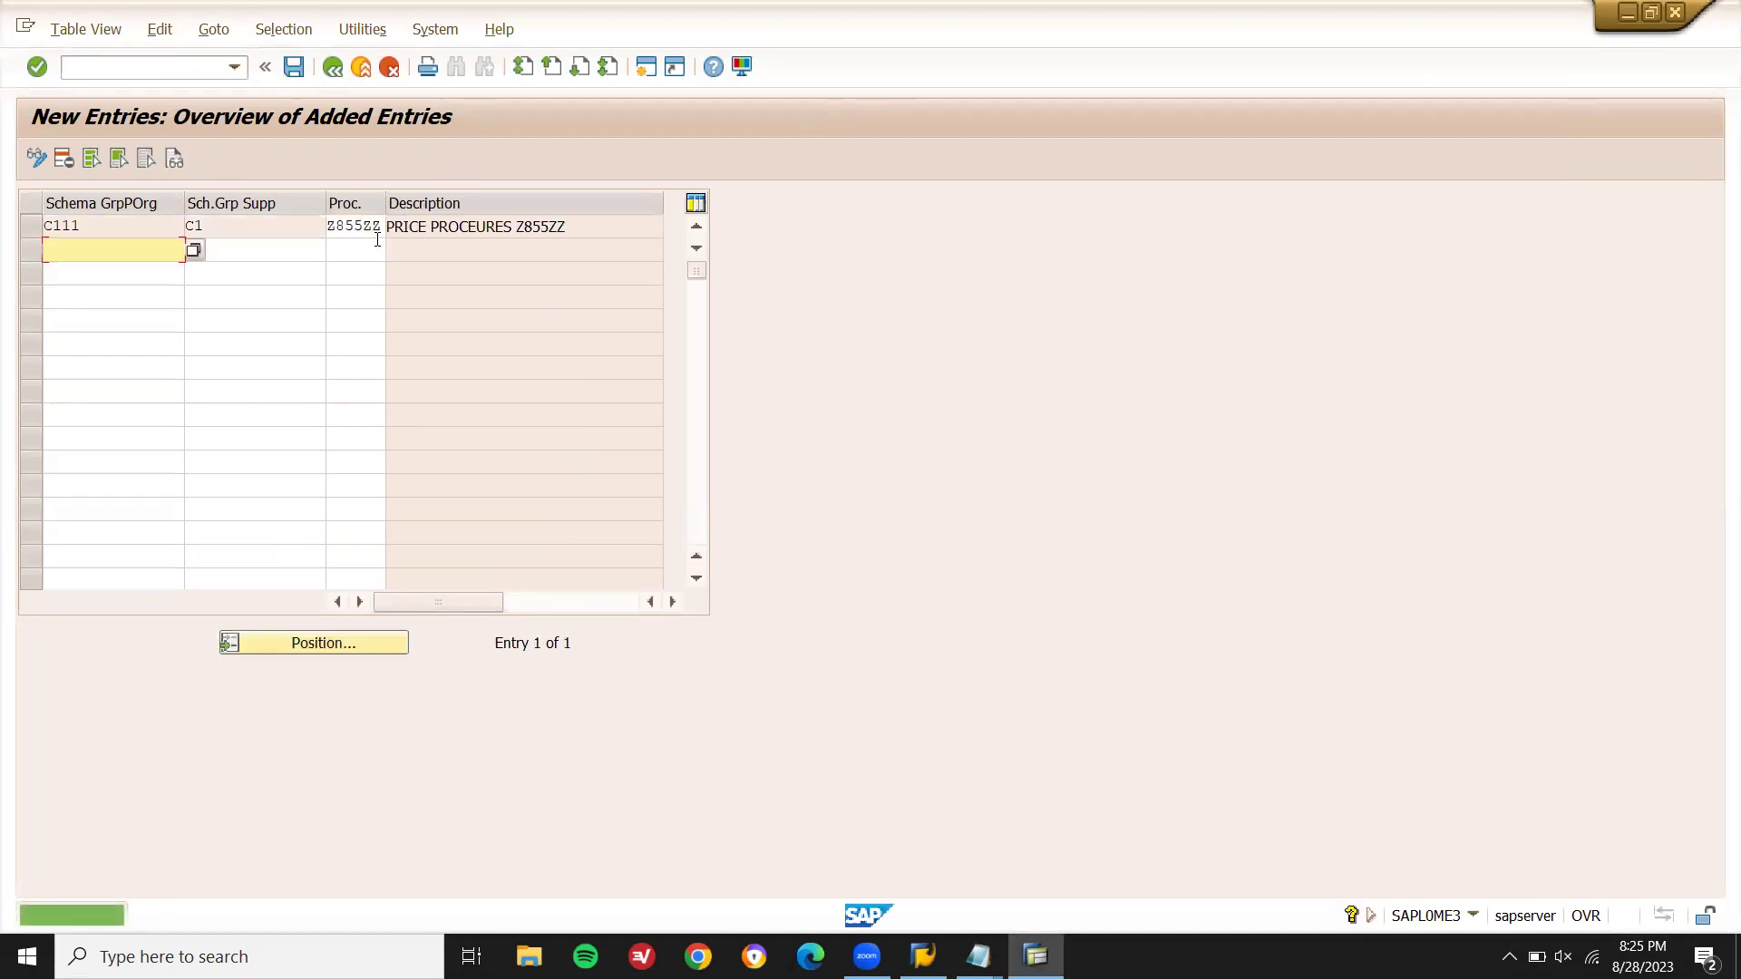
left_click(293, 66)
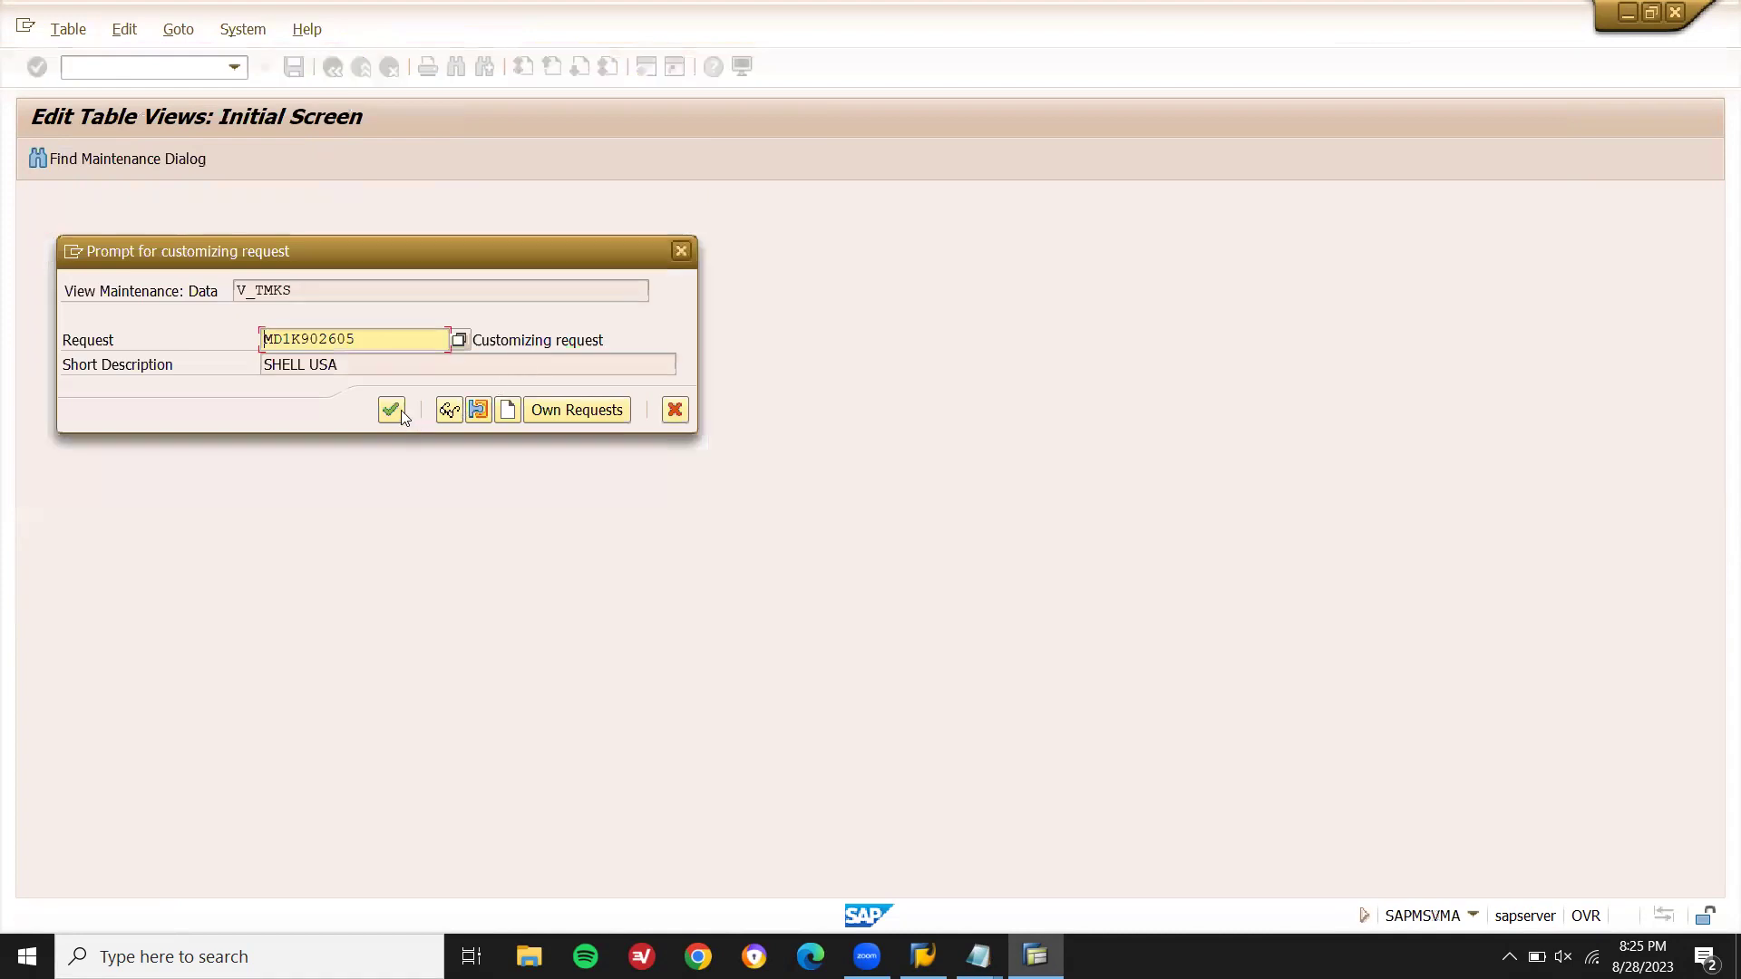
left_click(391, 410)
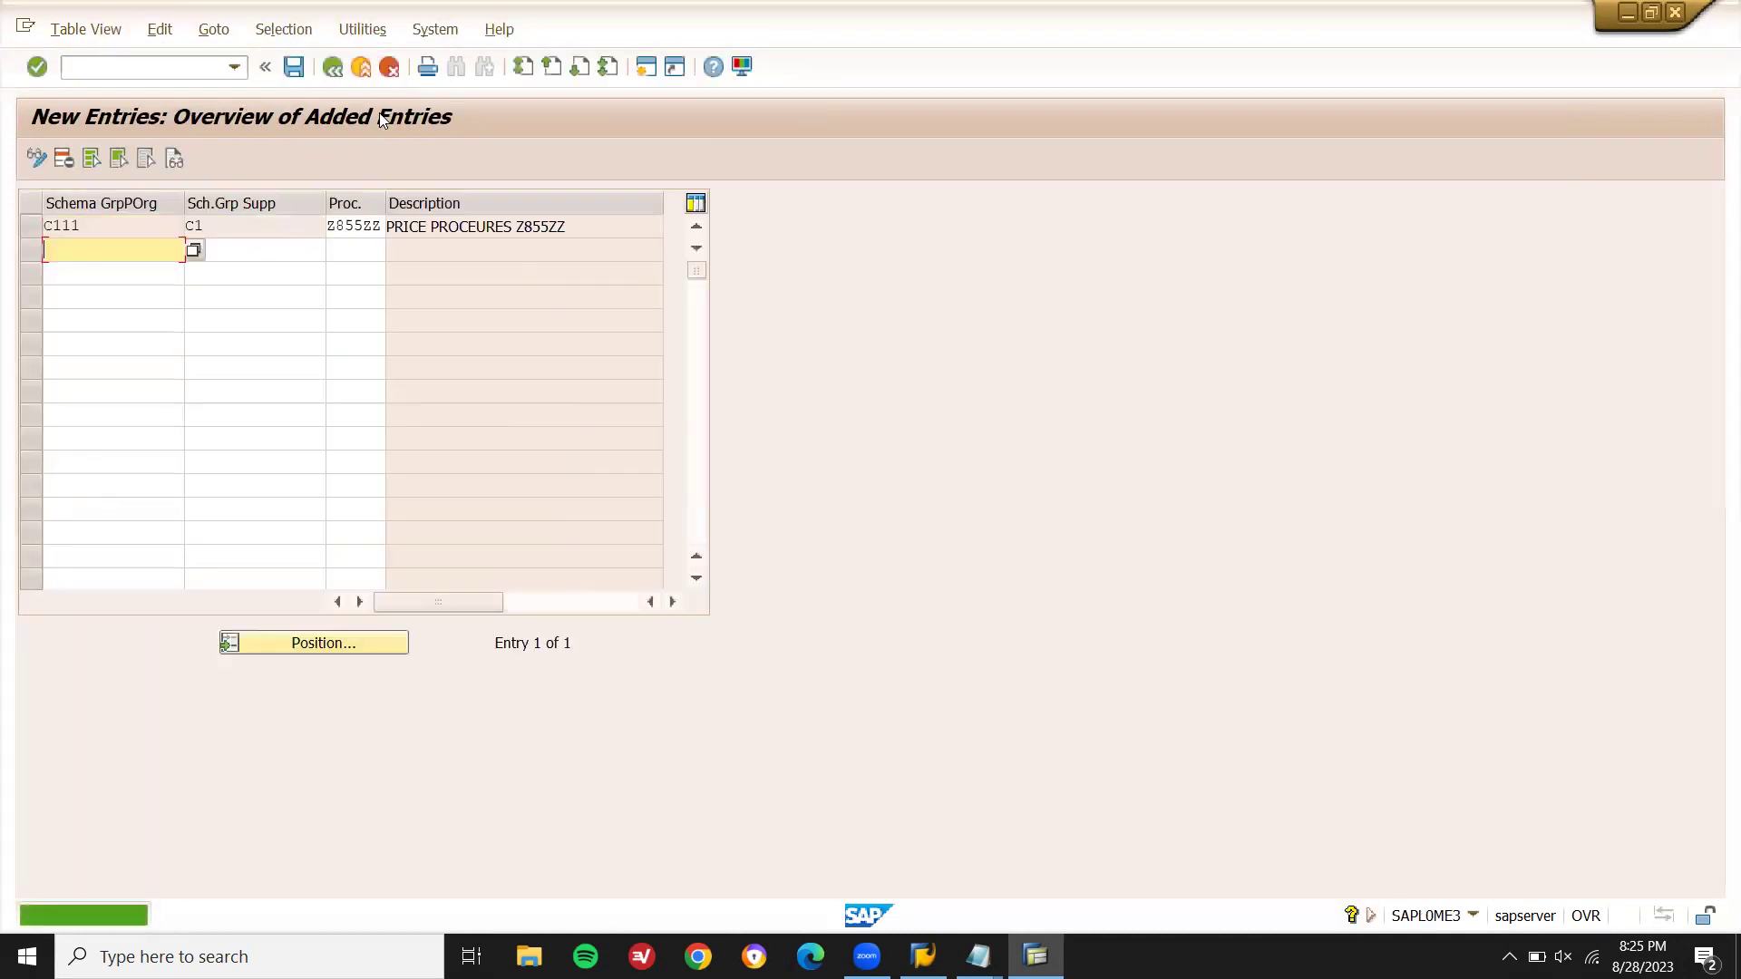
key("F3")
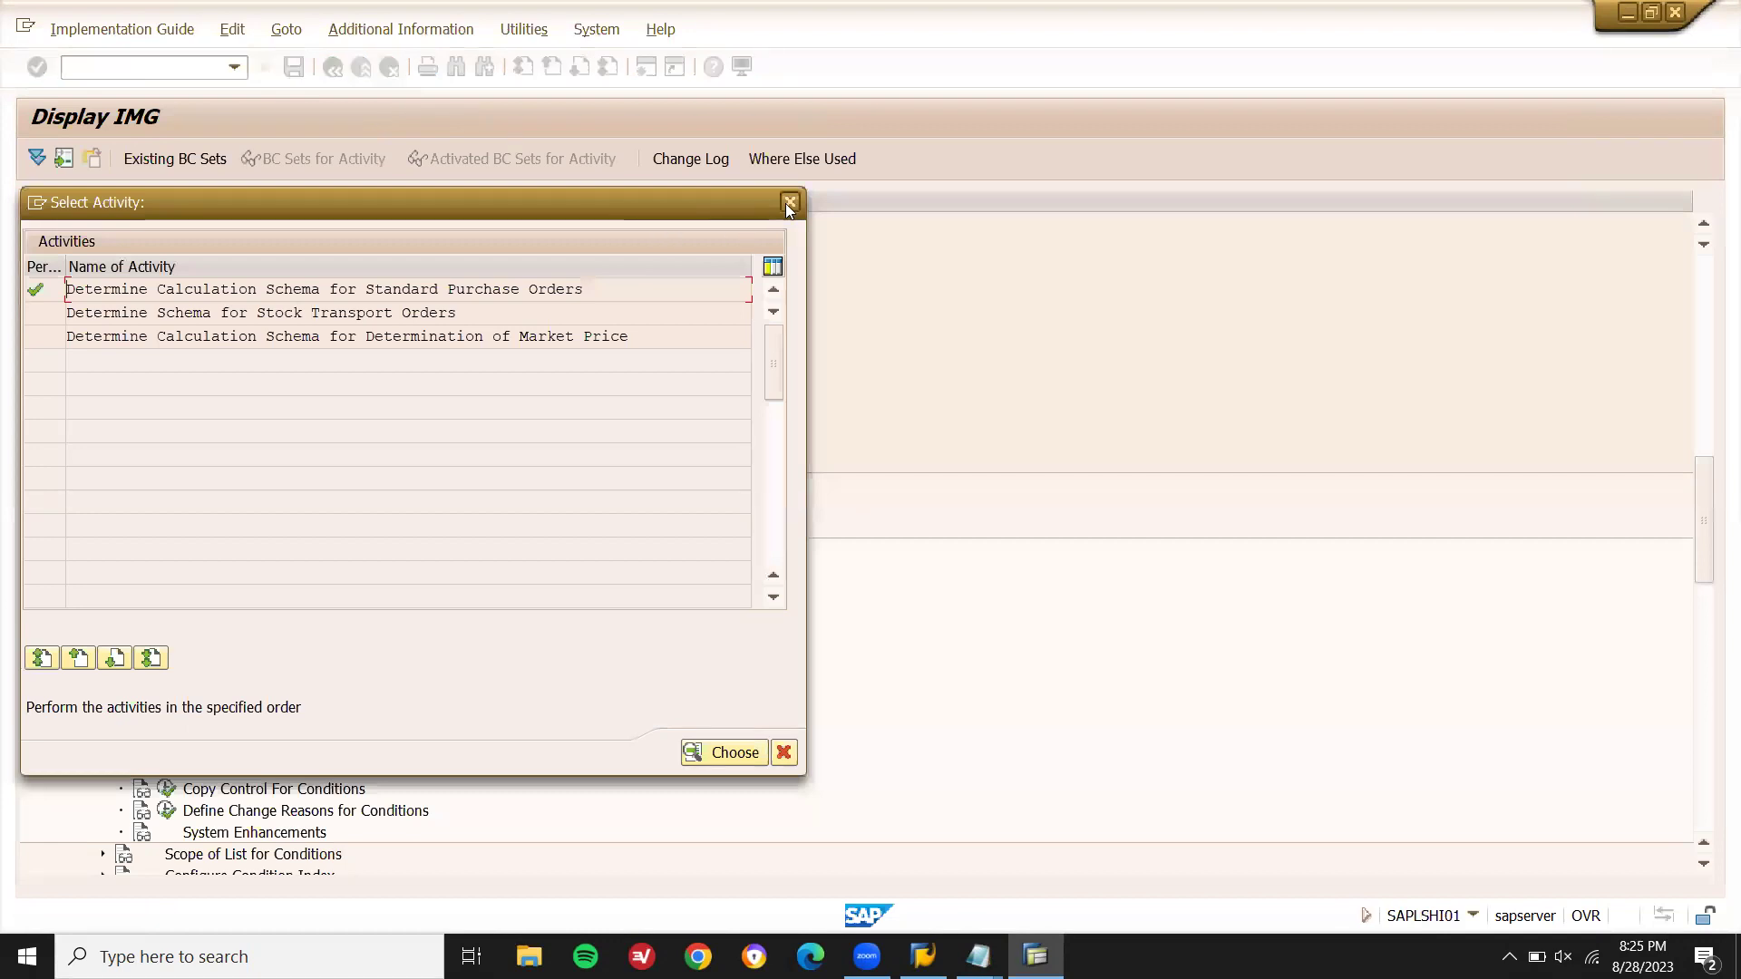
- Close the activity list, look up MEK1 in the notes, and run it from SAP Easy Access
left_click(788, 202)
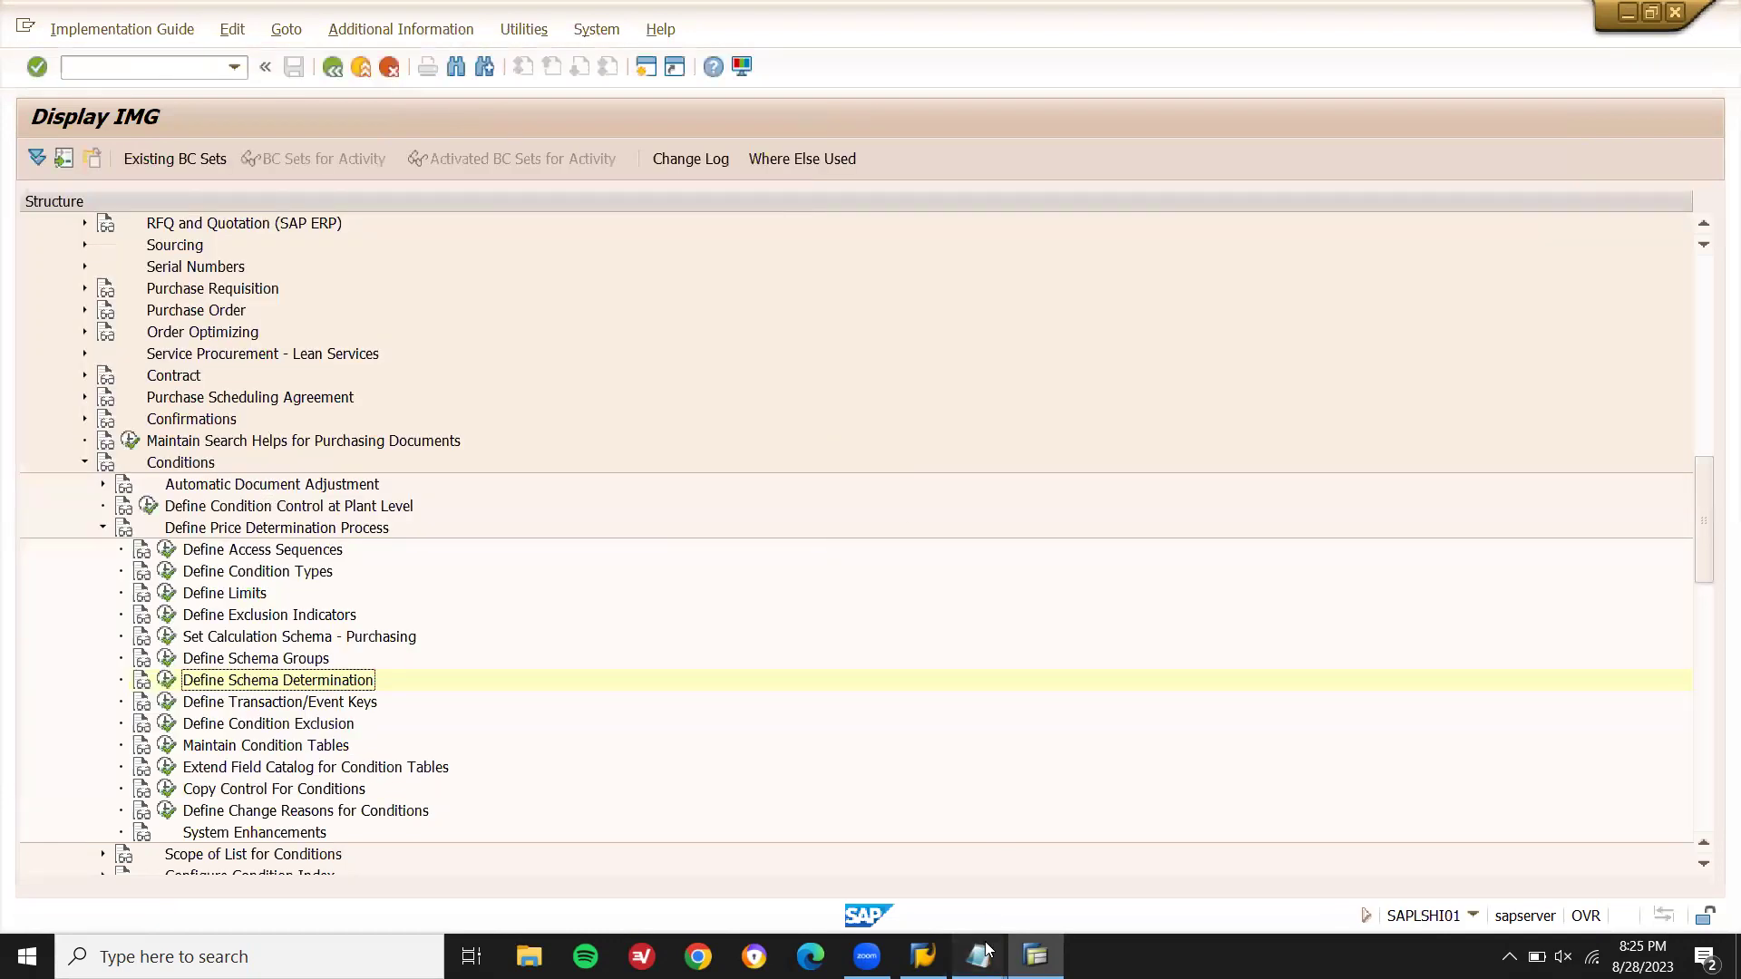
mouse_move(986, 950)
left_click(911, 905)
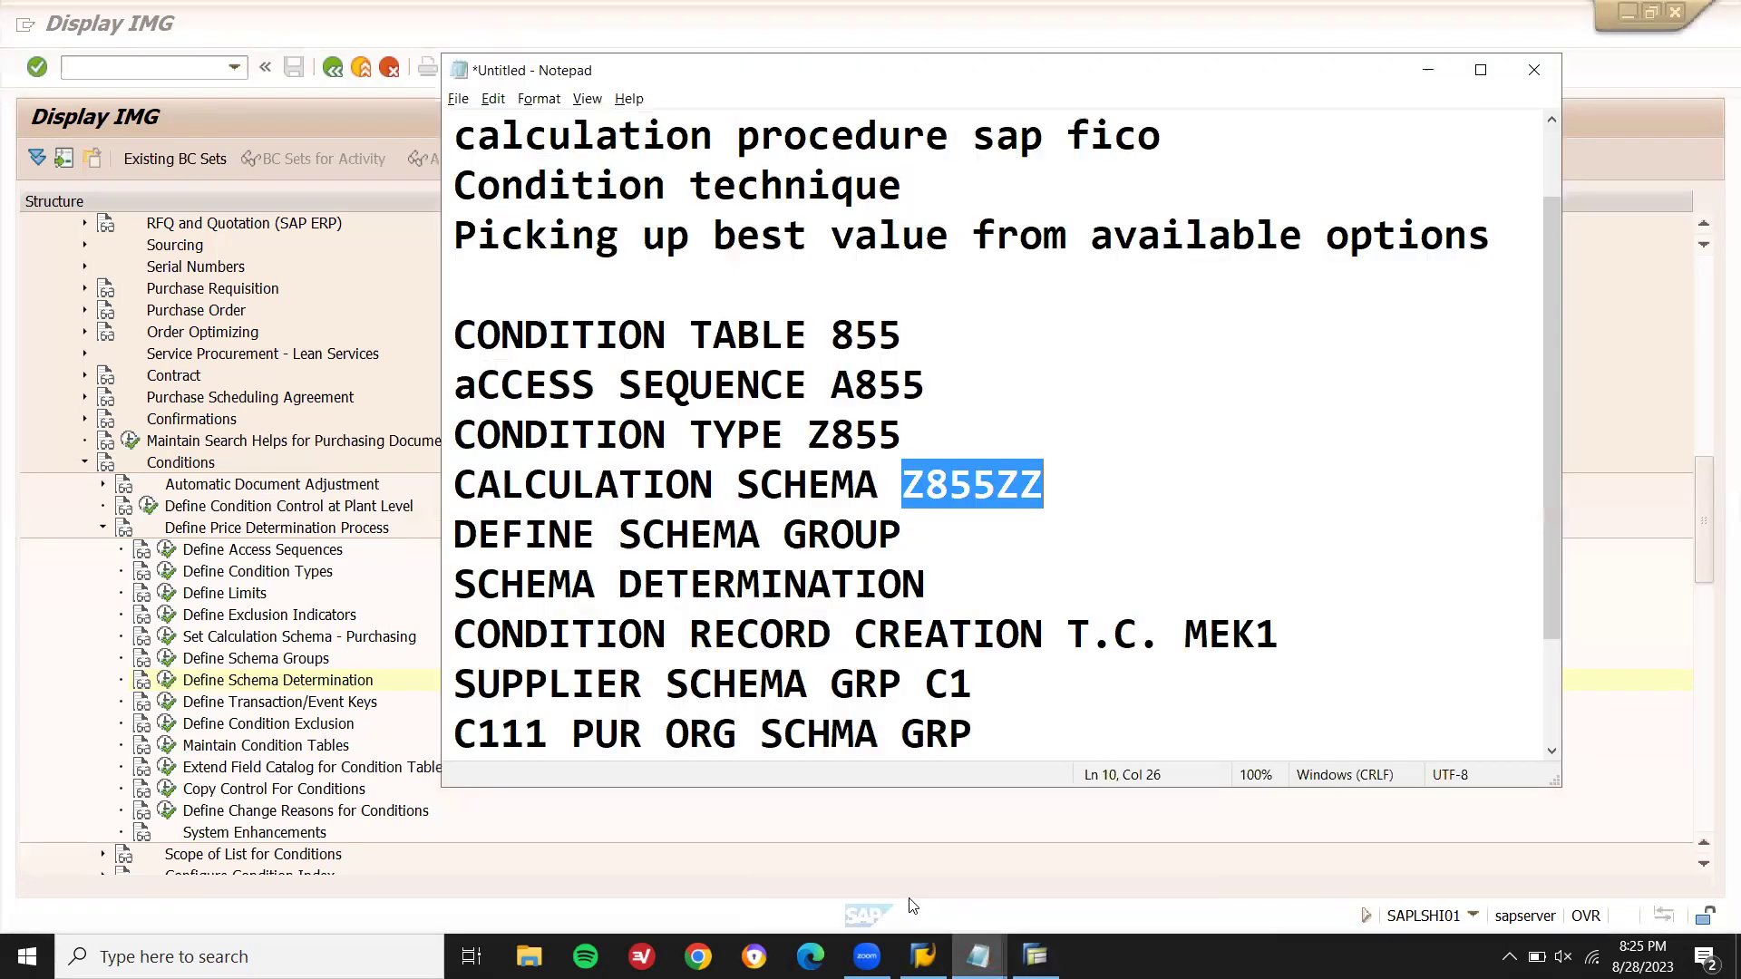
double_click(1233, 650)
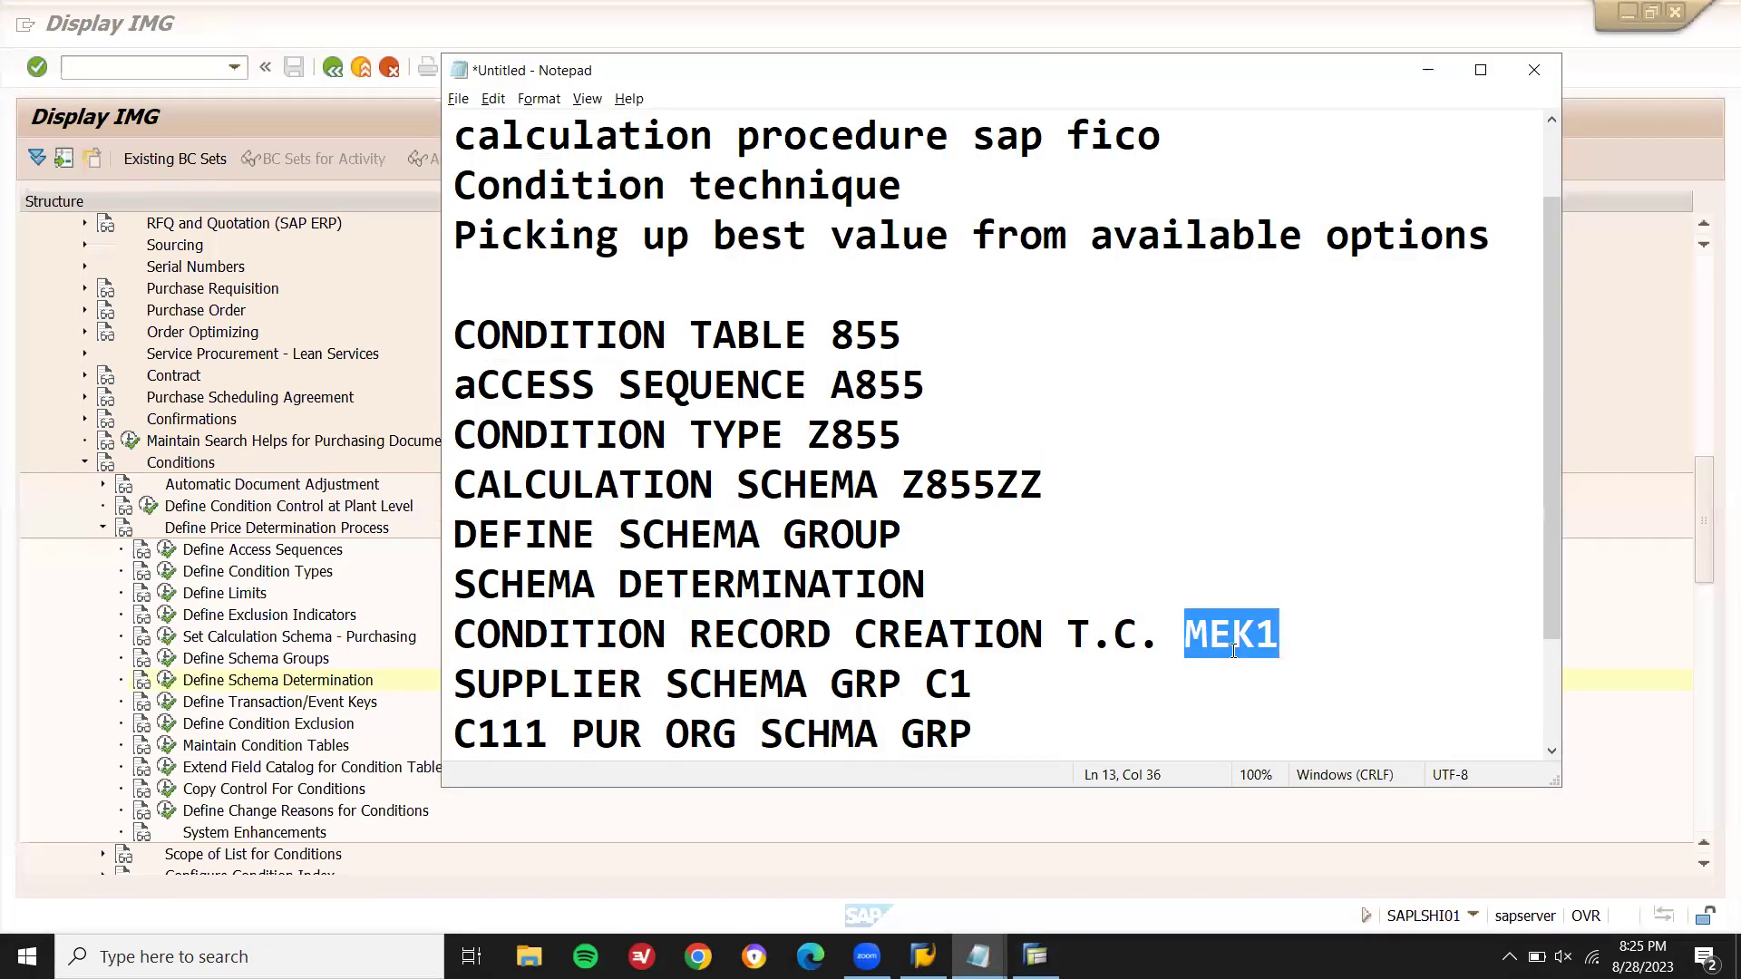
left_click(927, 835)
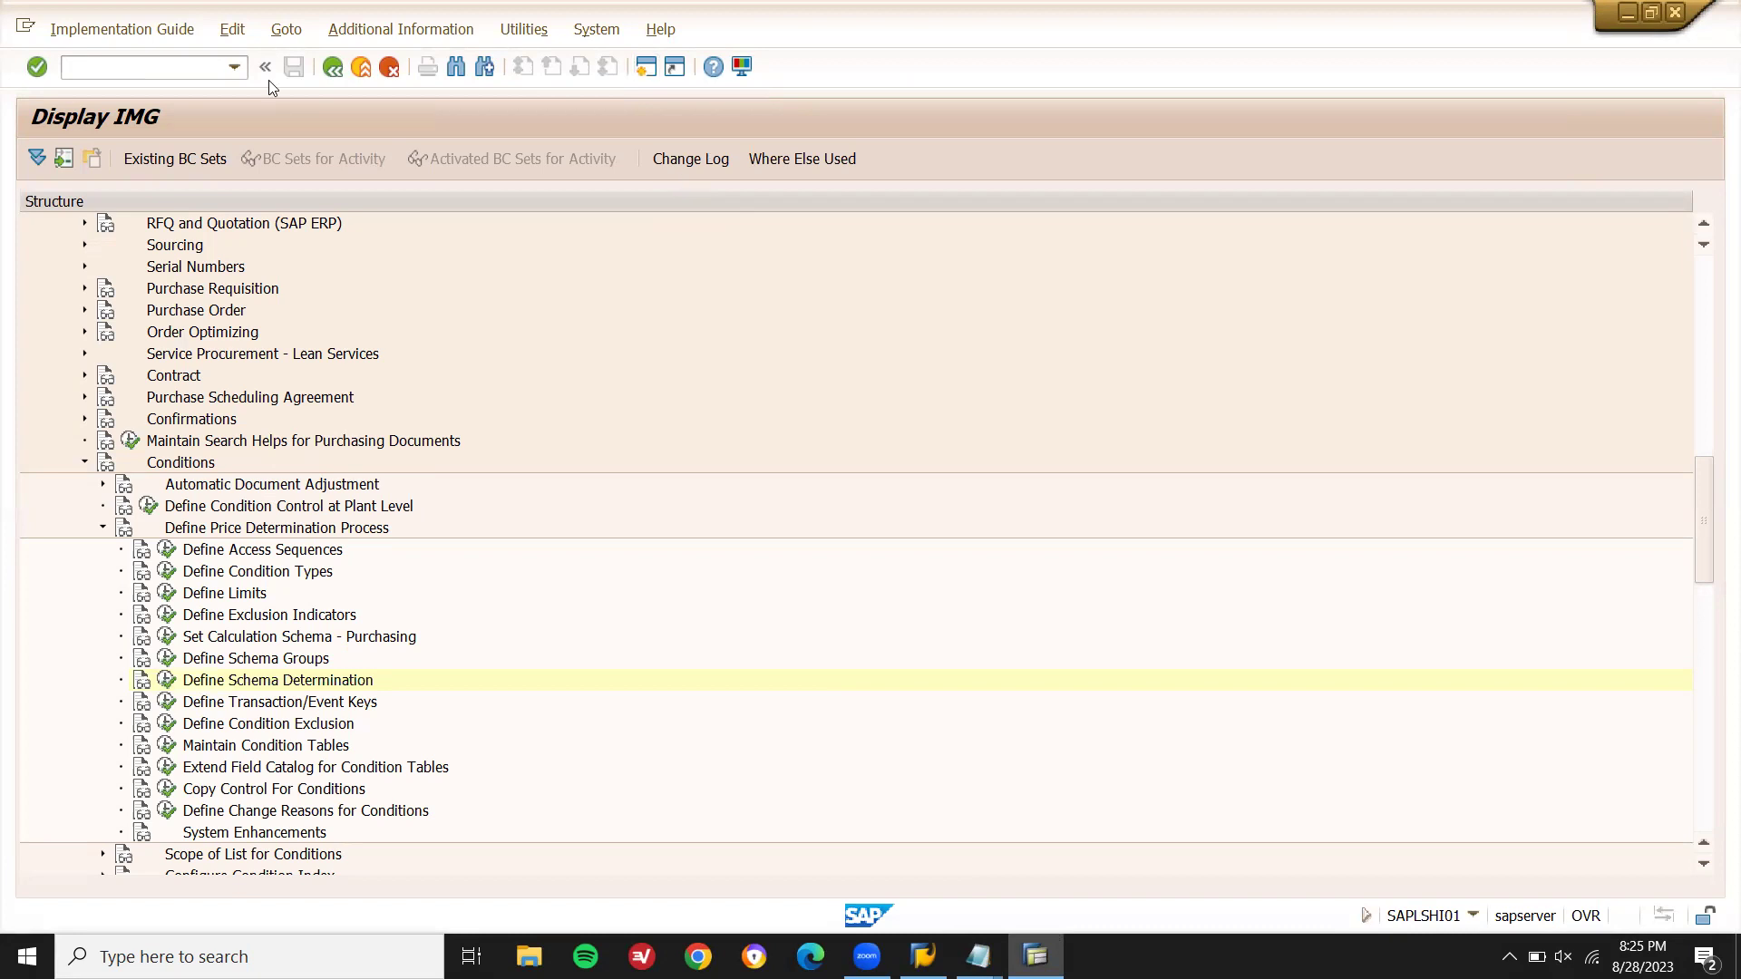
key("F3")
type("MEK1")
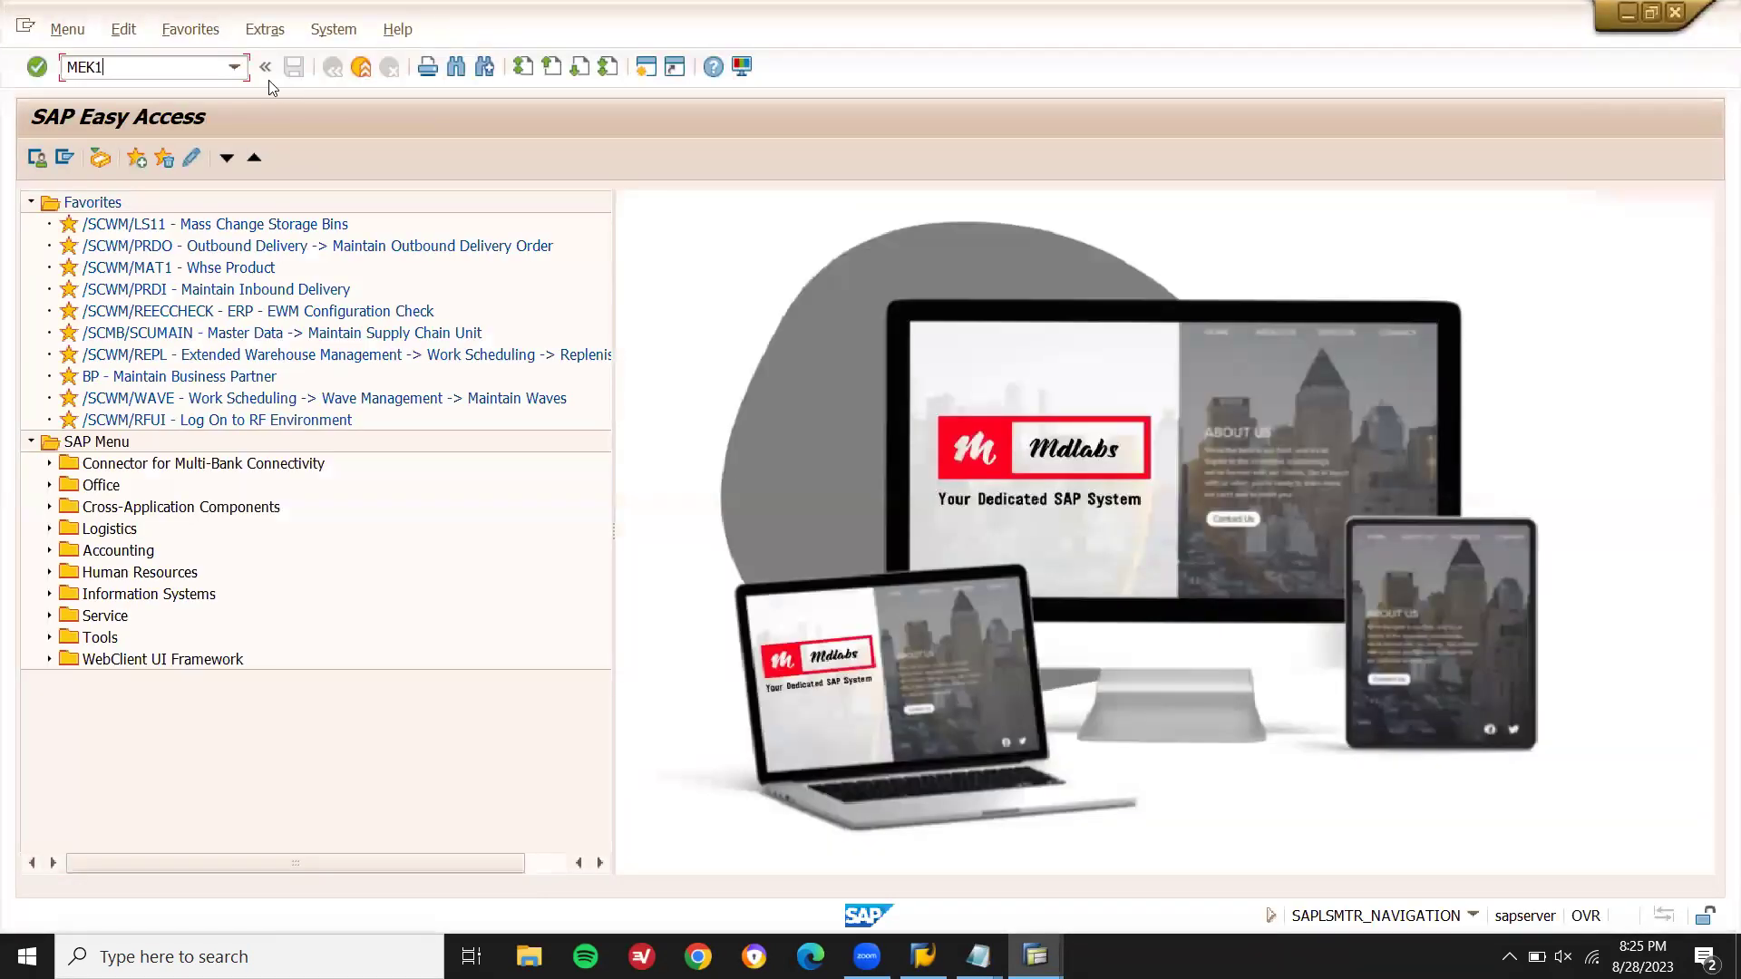
key("Return")
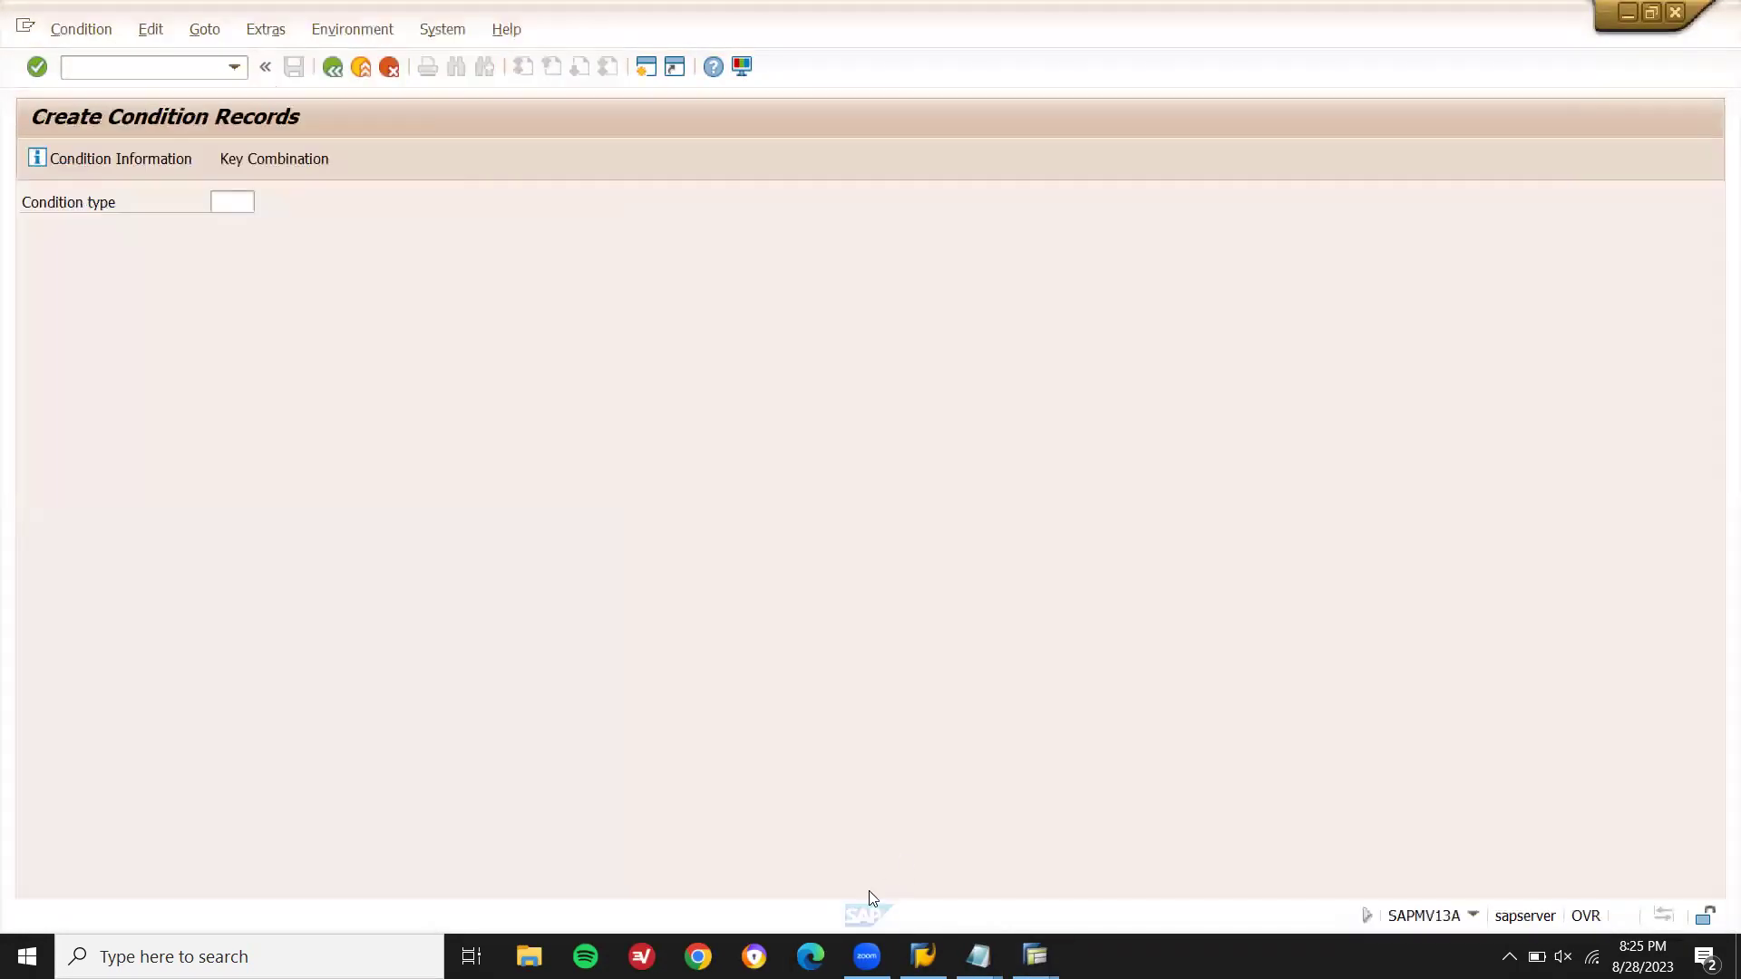
- Create a condition record of type Z855 for purchasing organization DN01
mouse_move(977, 956)
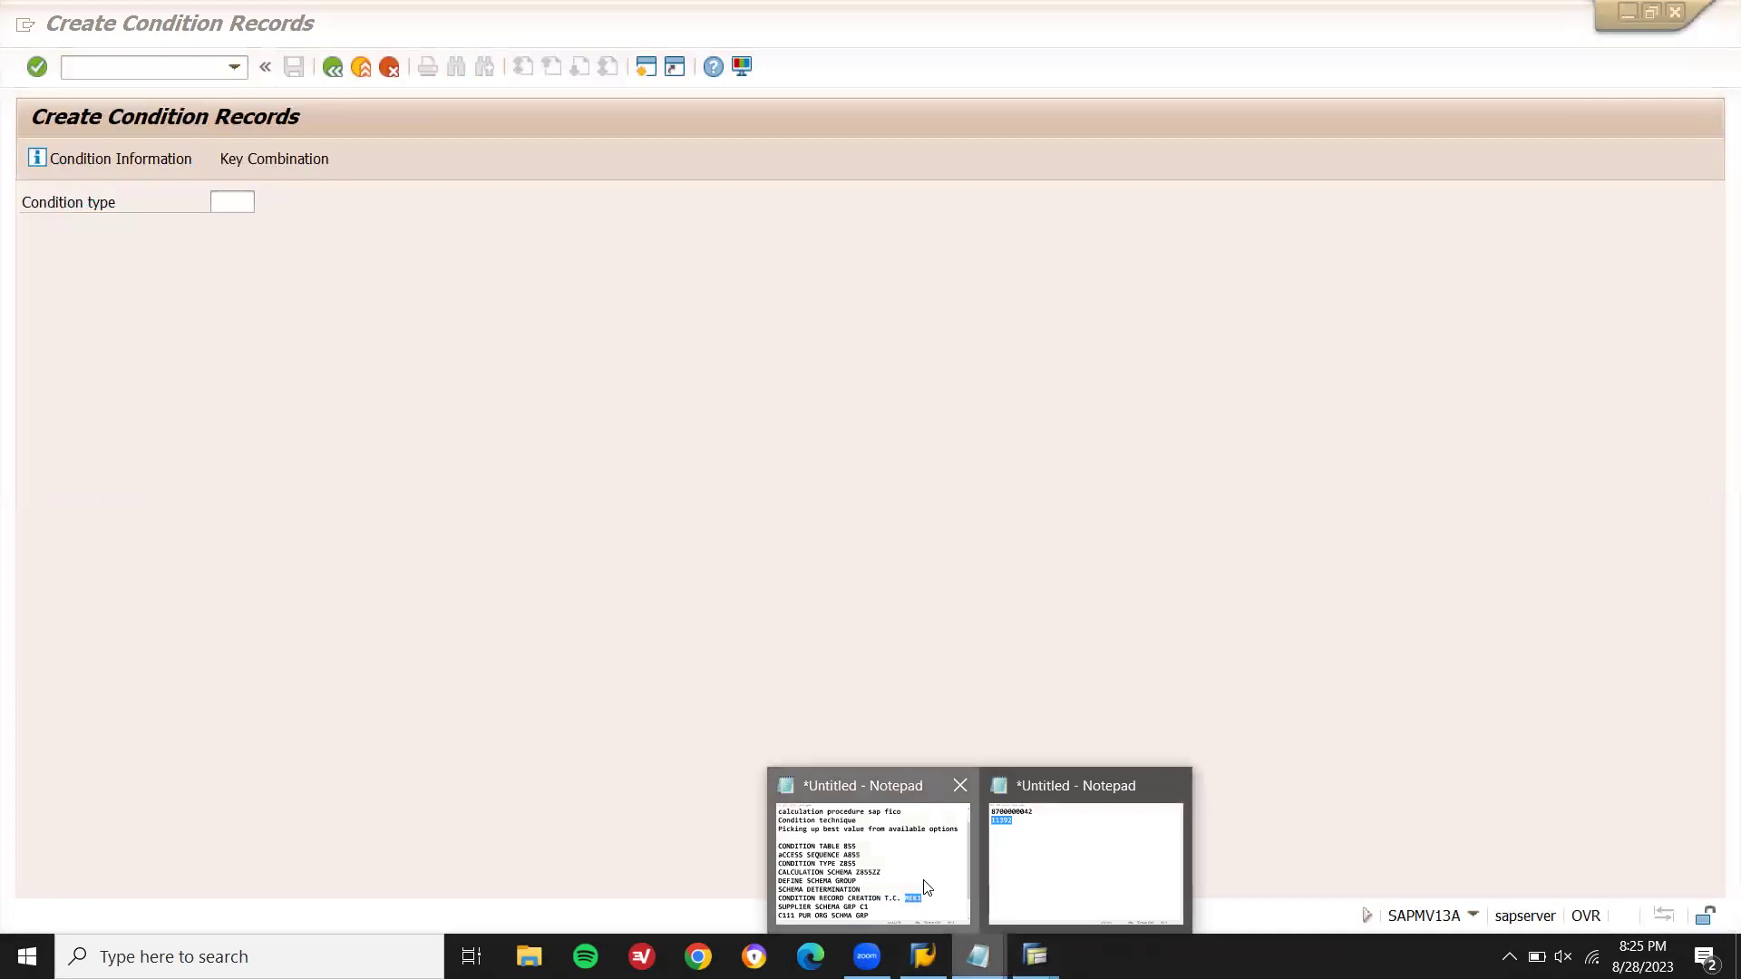
left_click(925, 889)
double_click(868, 438)
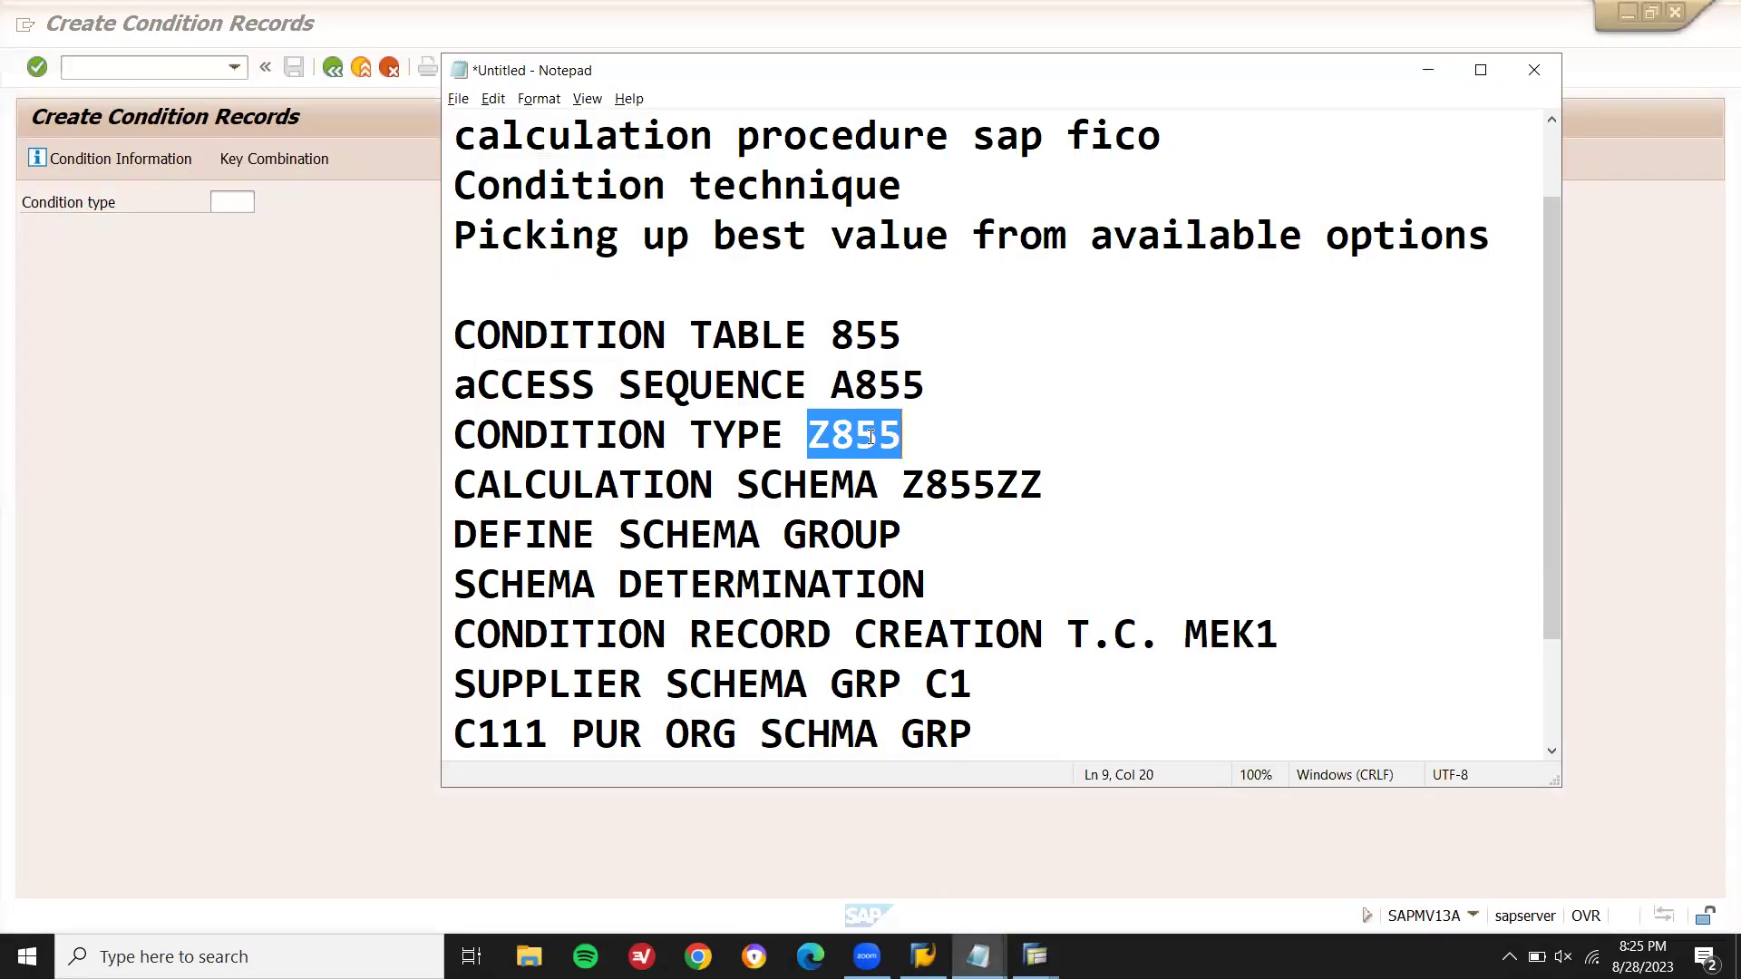
left_click(238, 202)
key("Return")
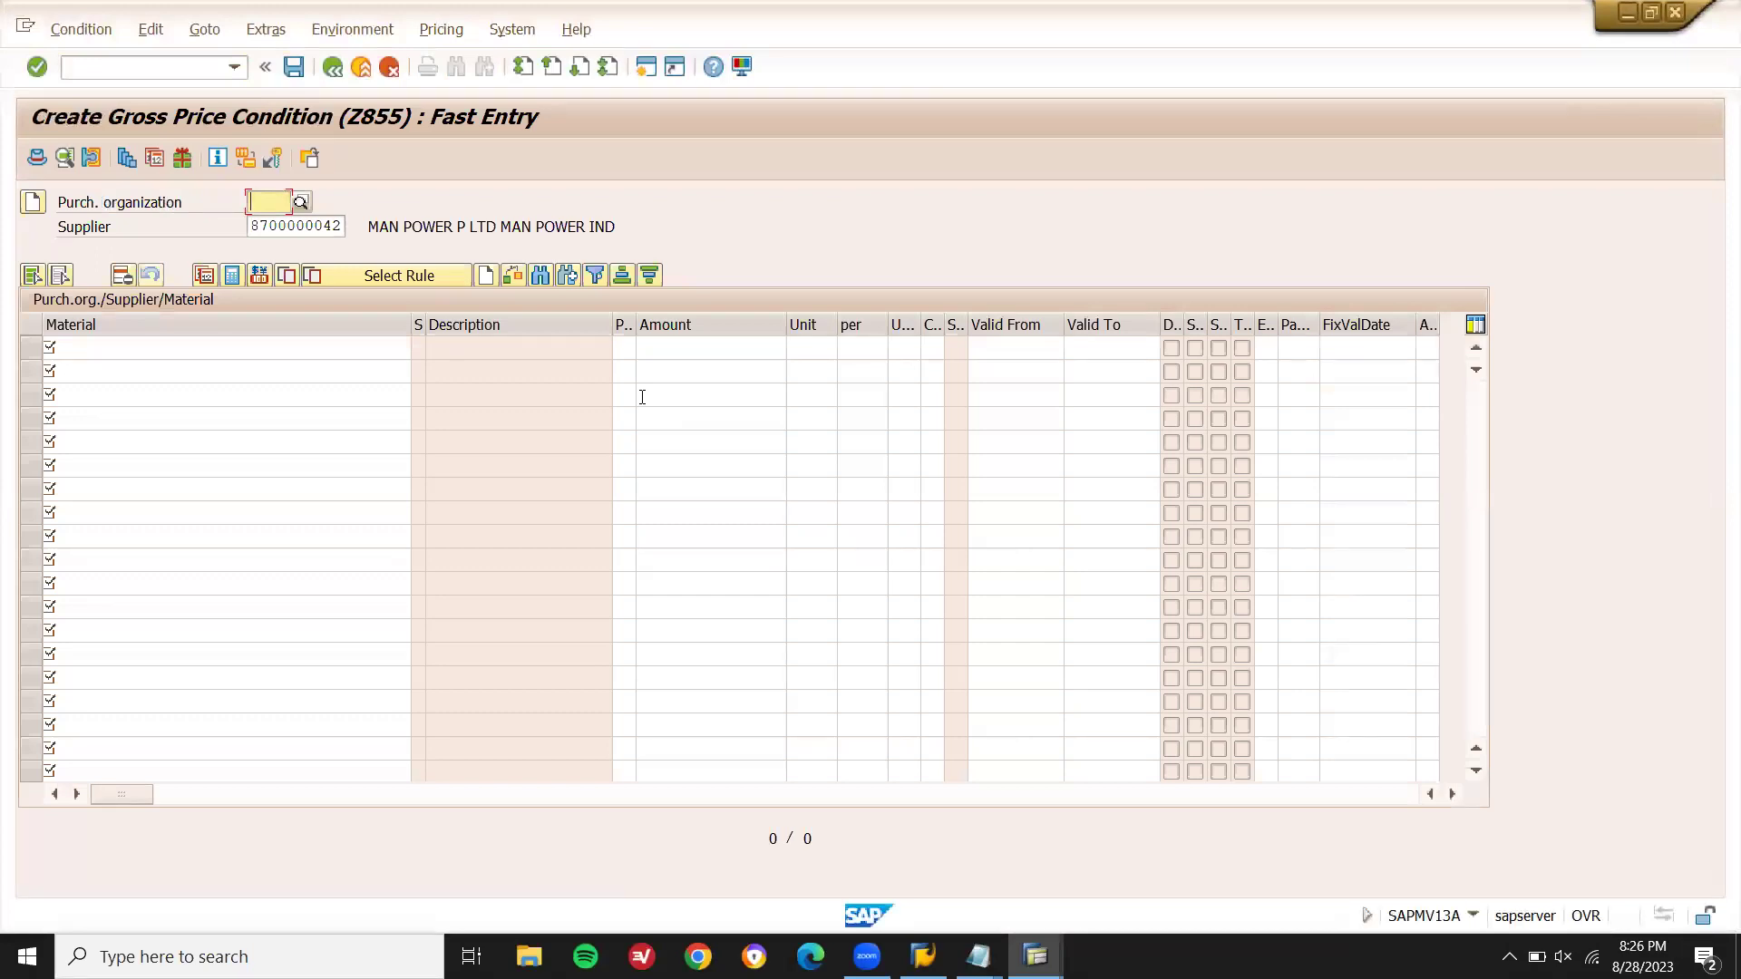
type("DN01")
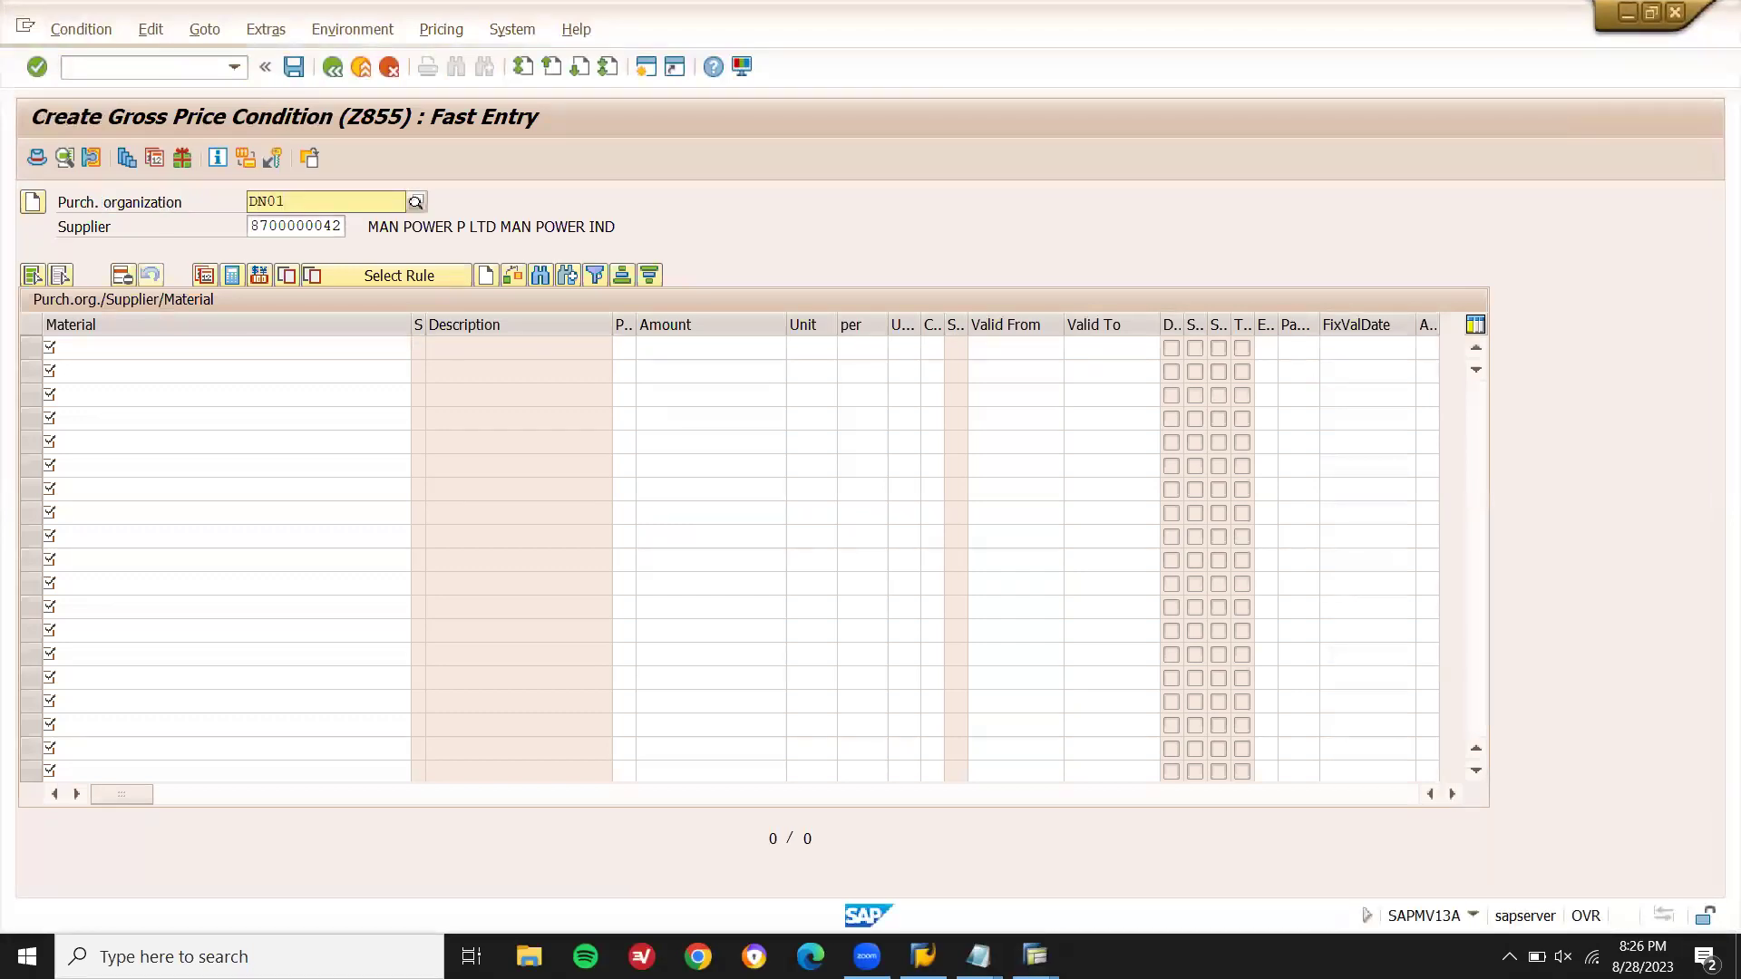
left_click(643, 404)
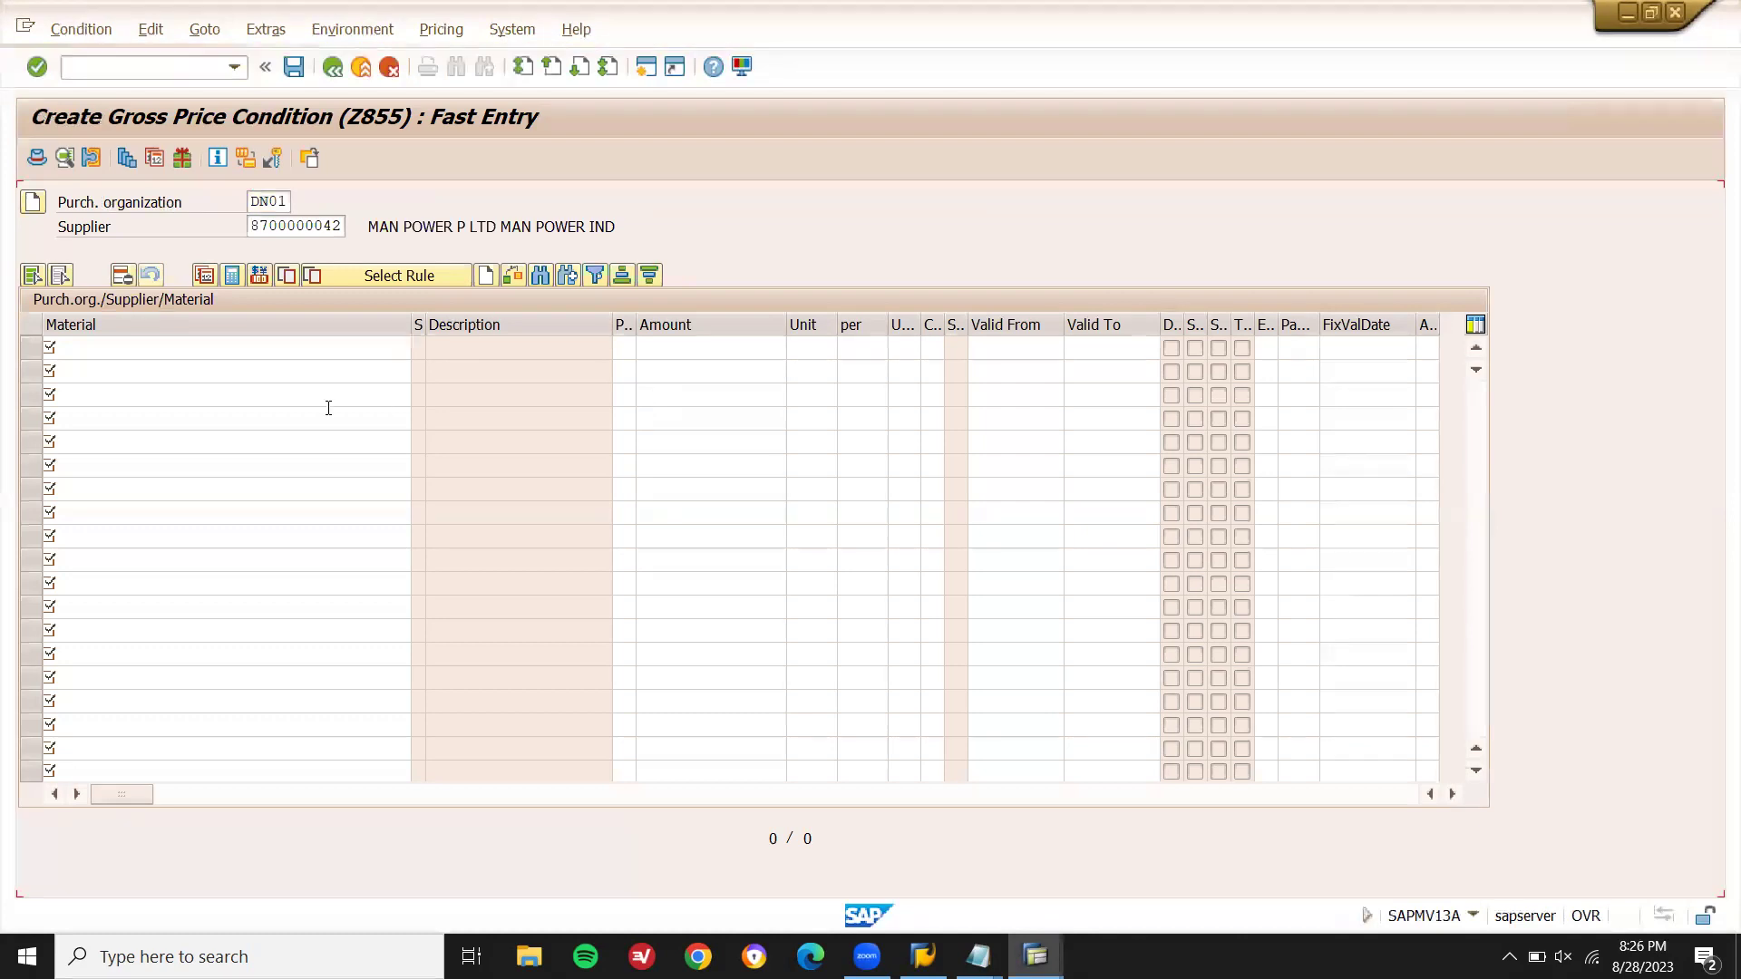
left_click(304, 349)
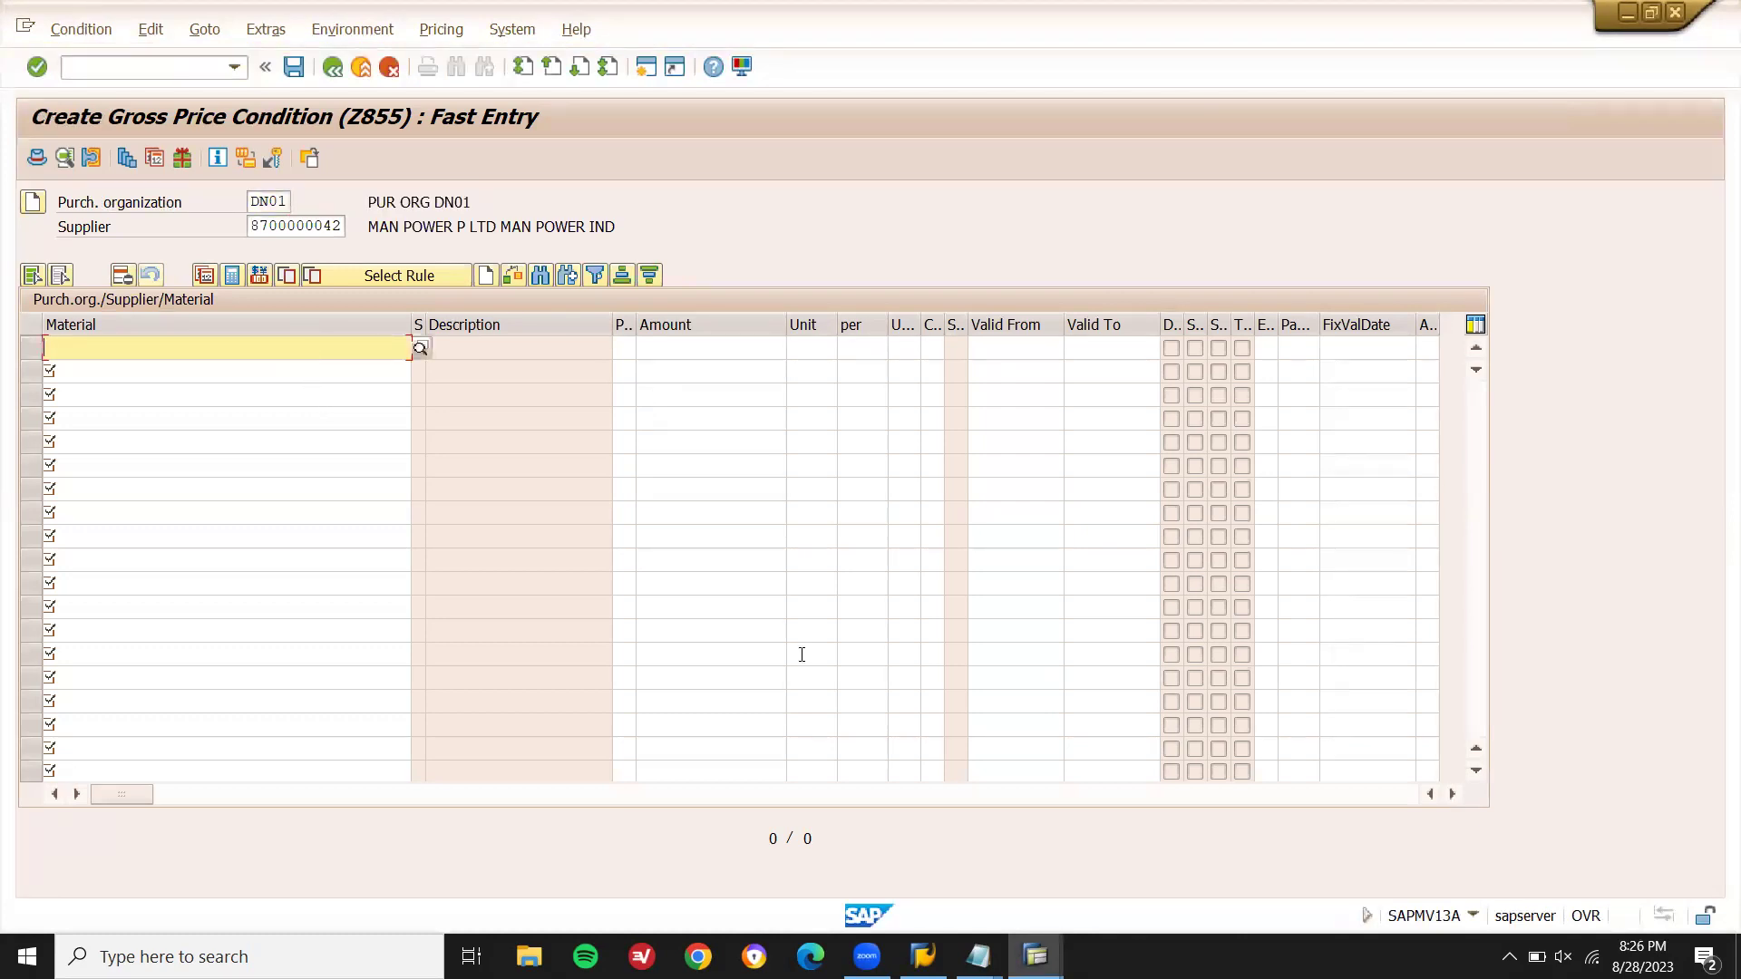
- Enter material 11392 at 1.555,00 EUR per EA, save the record, and select the supplier number
mouse_move(978, 956)
left_click(1071, 870)
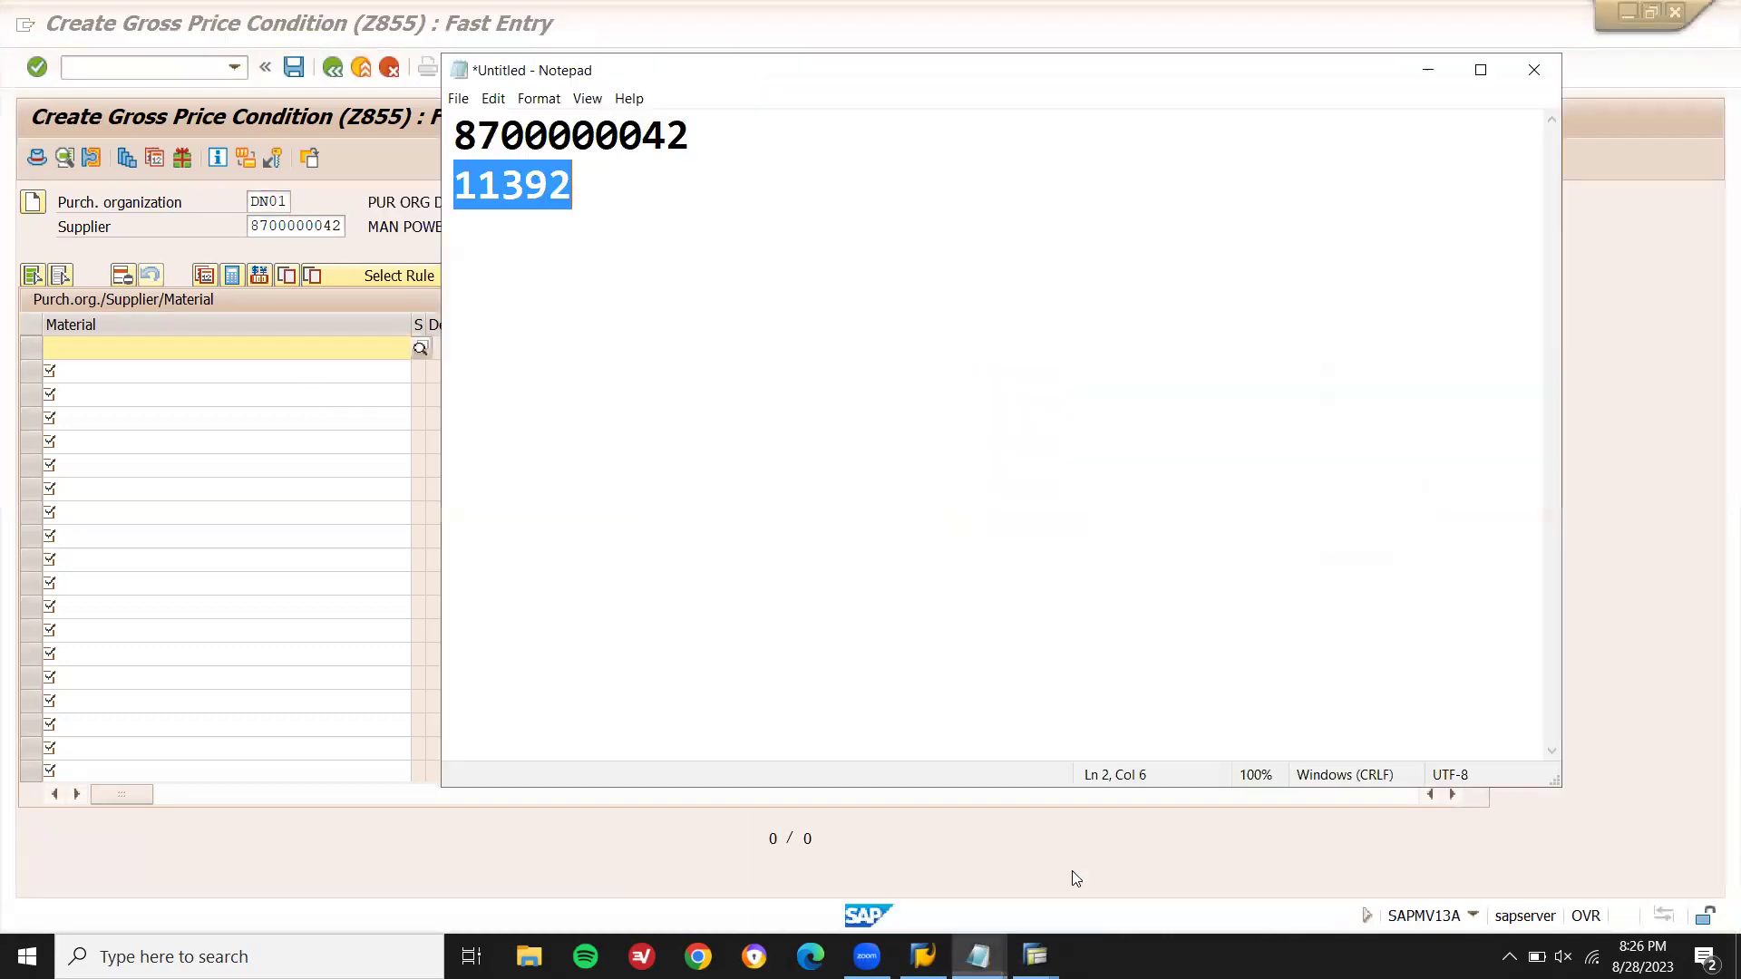
left_click(259, 339)
type("11392")
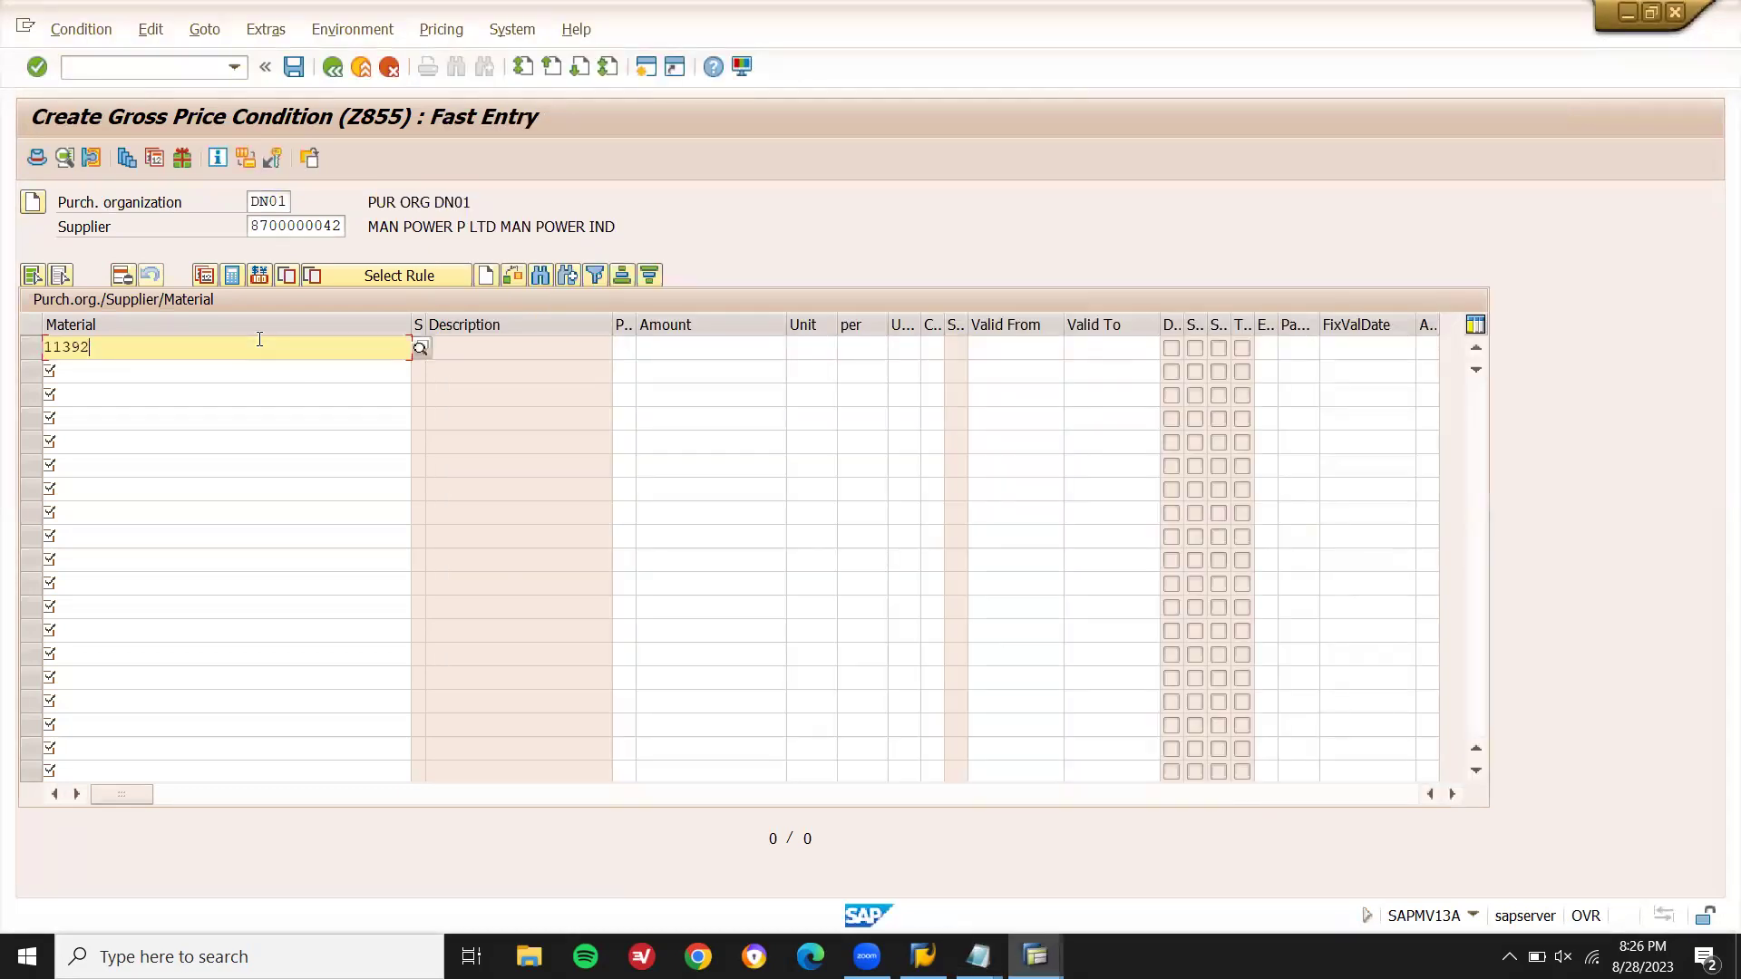
key("Return")
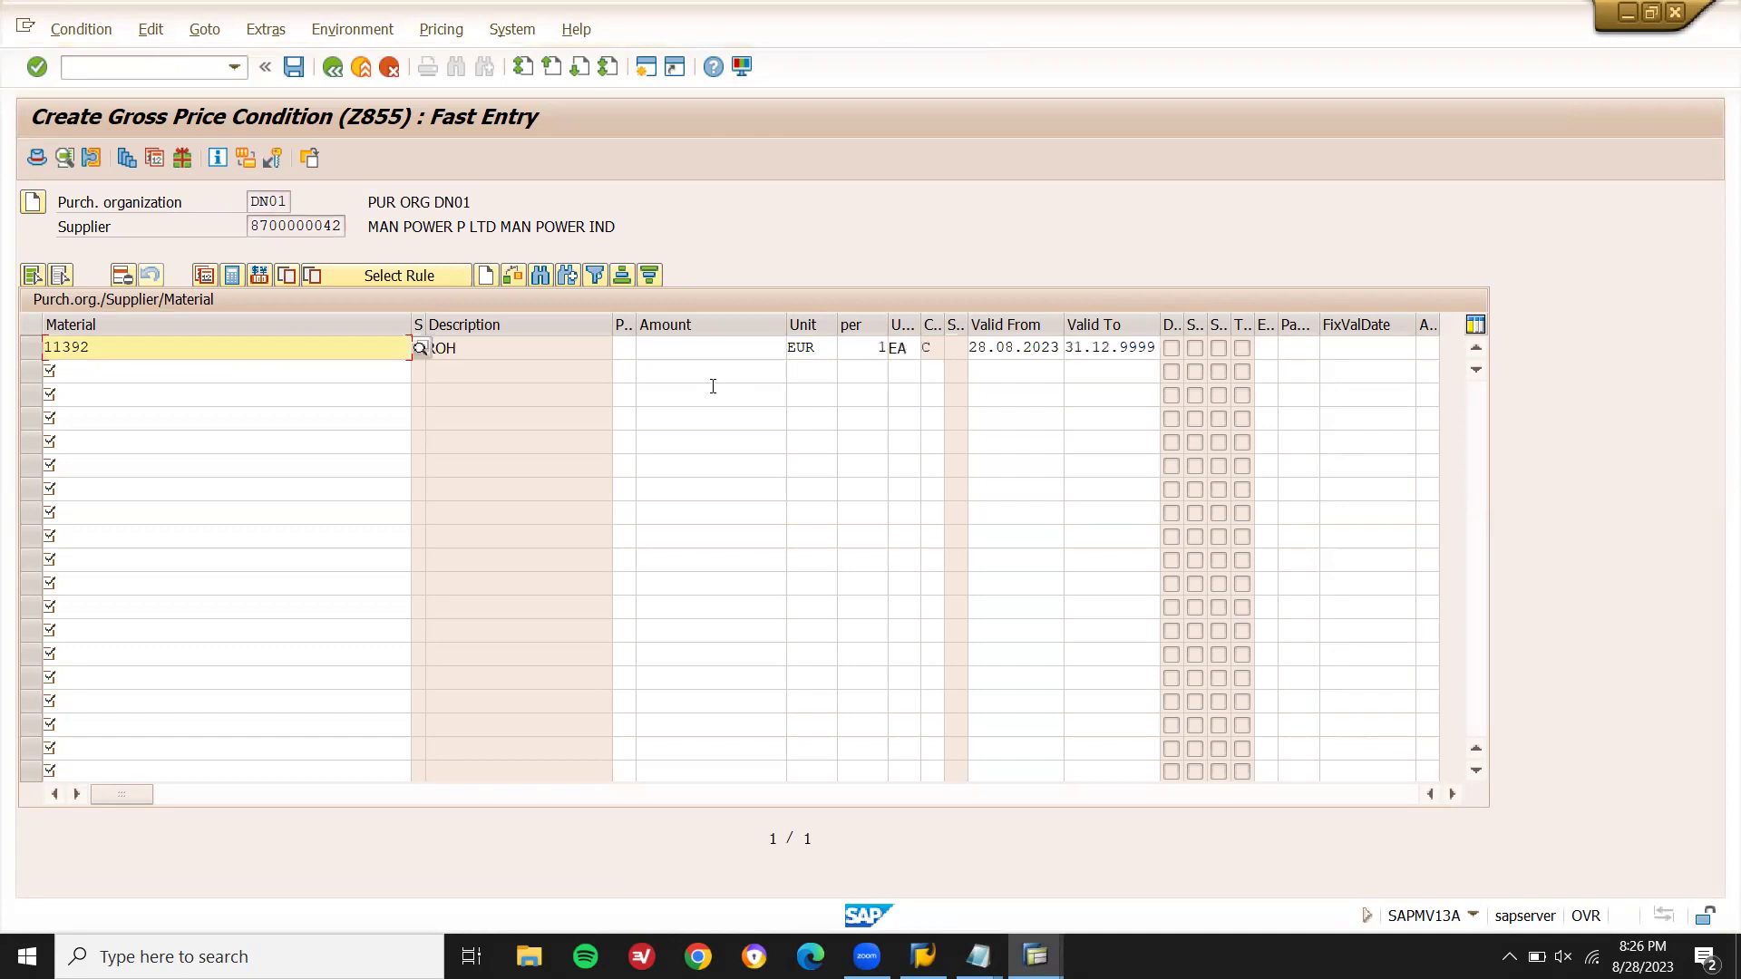
left_click(713, 354)
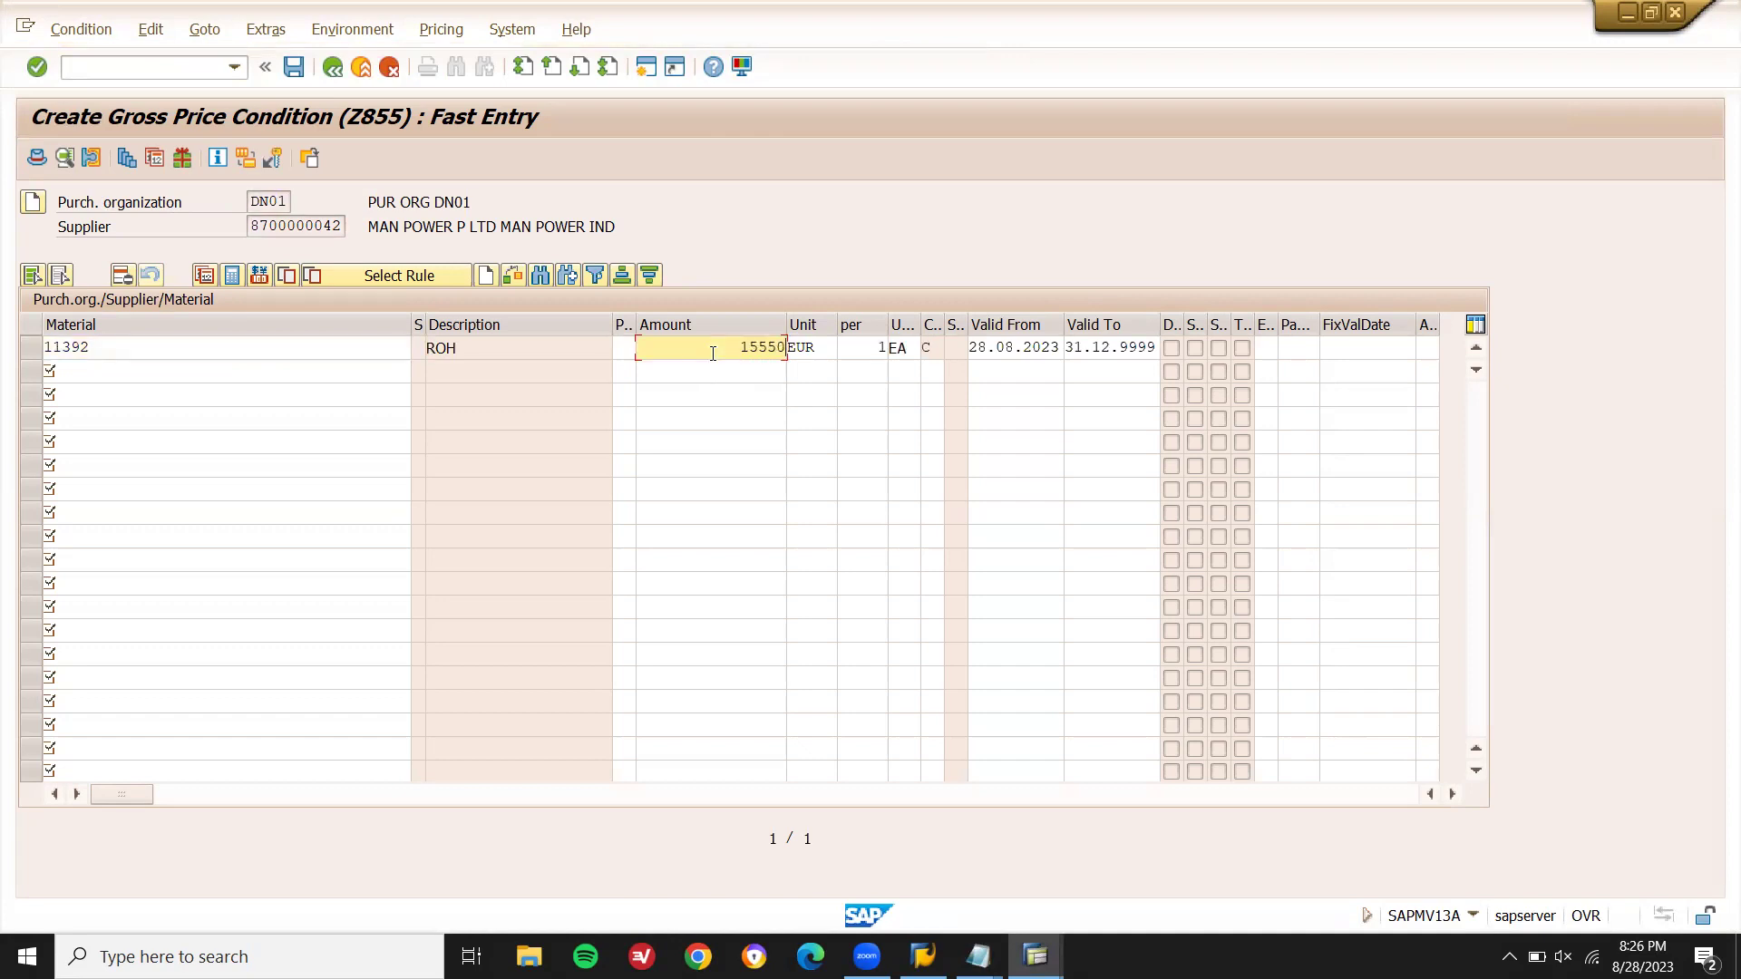
type("15550")
key("BackSpace")
key("Return")
key("ctrl+s")
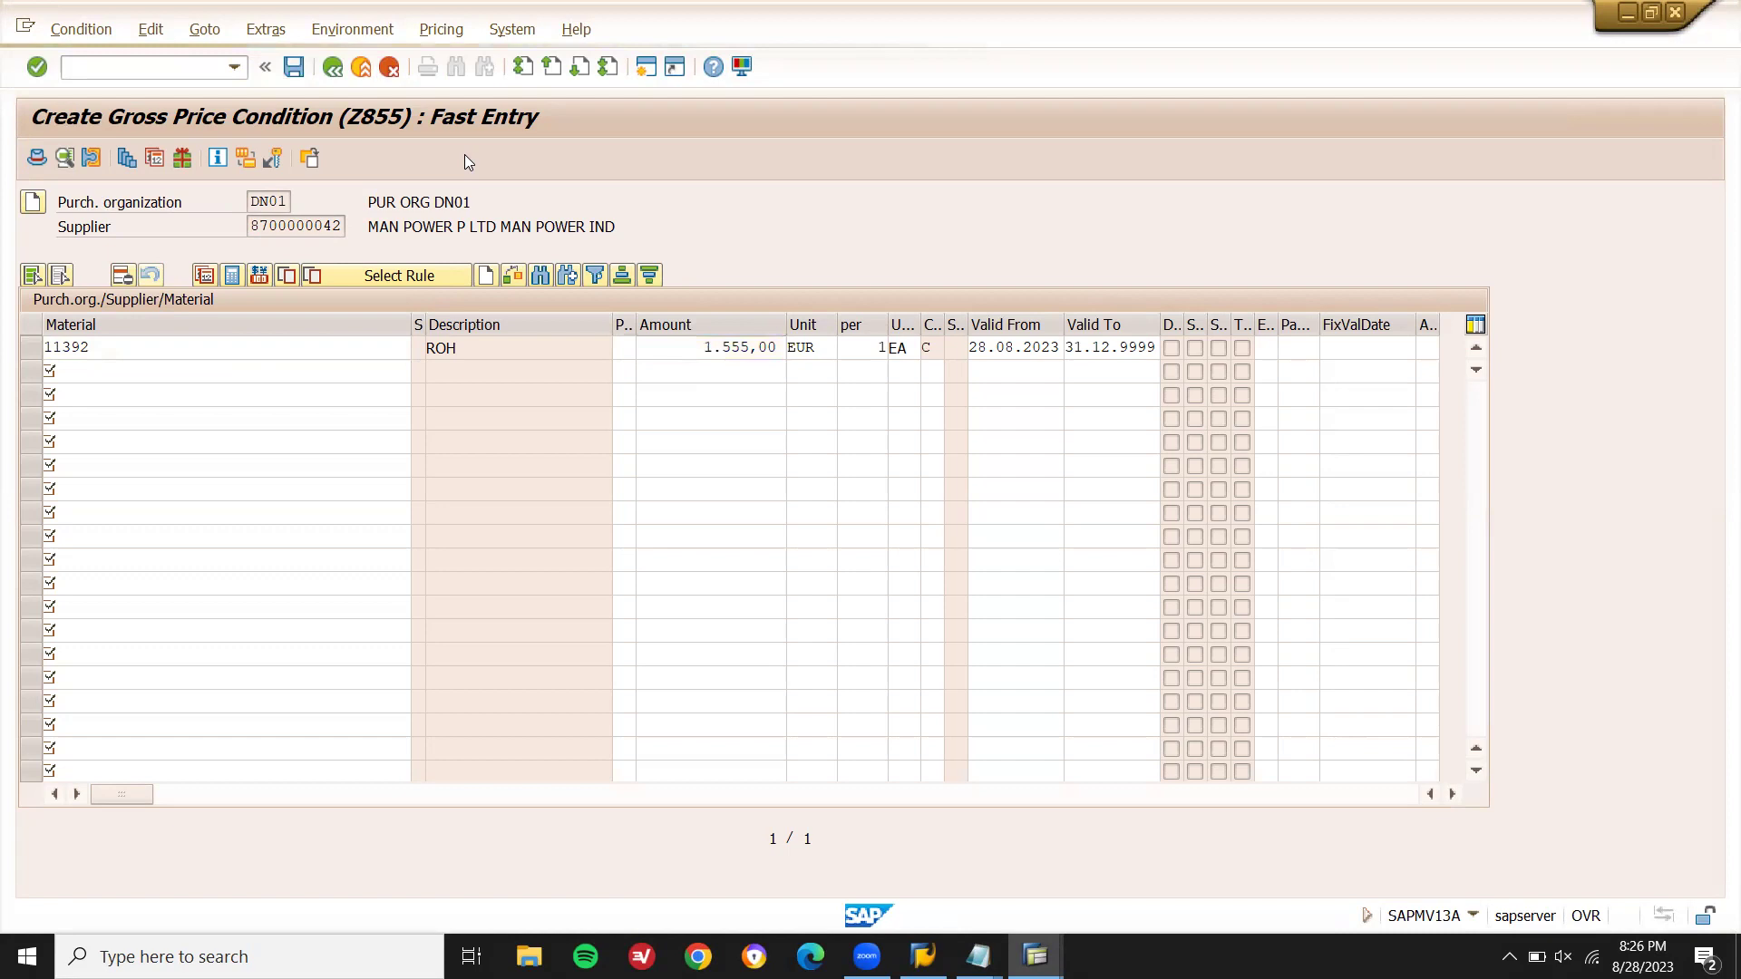
left_click(253, 227)
double_click(253, 227)
key("ctrl+c")
- In business partner maintenance, find the partner by Supplier Number and open it
left_click(253, 226)
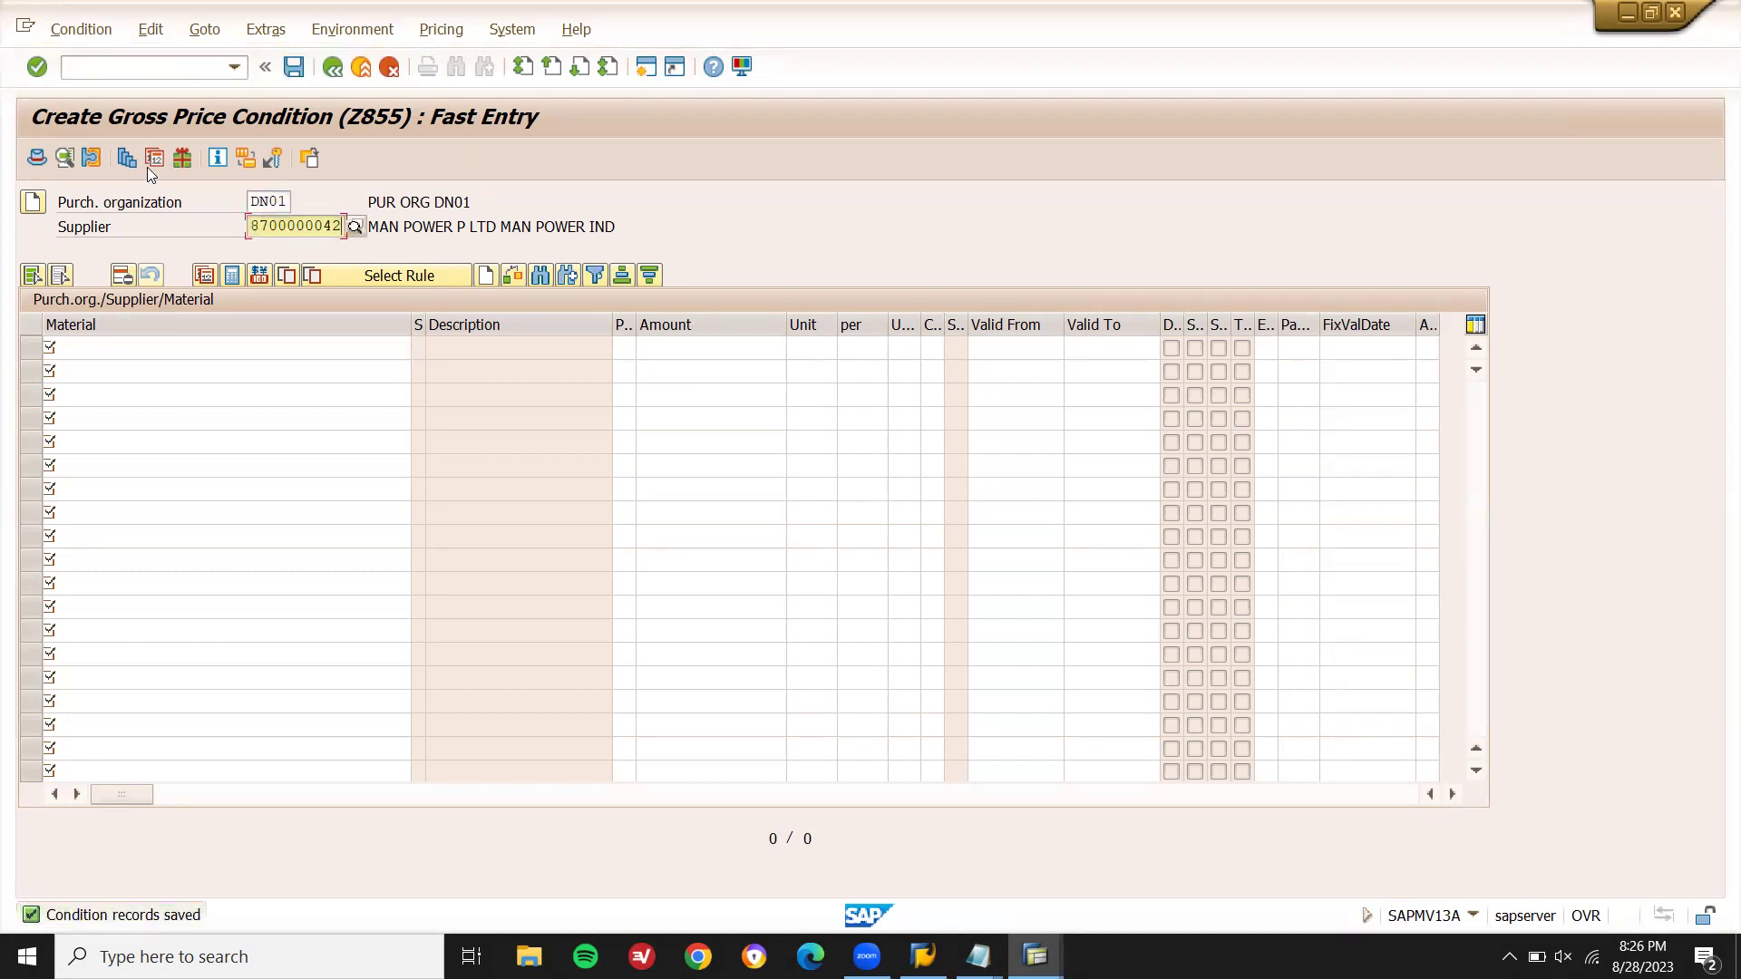
left_click(123, 68)
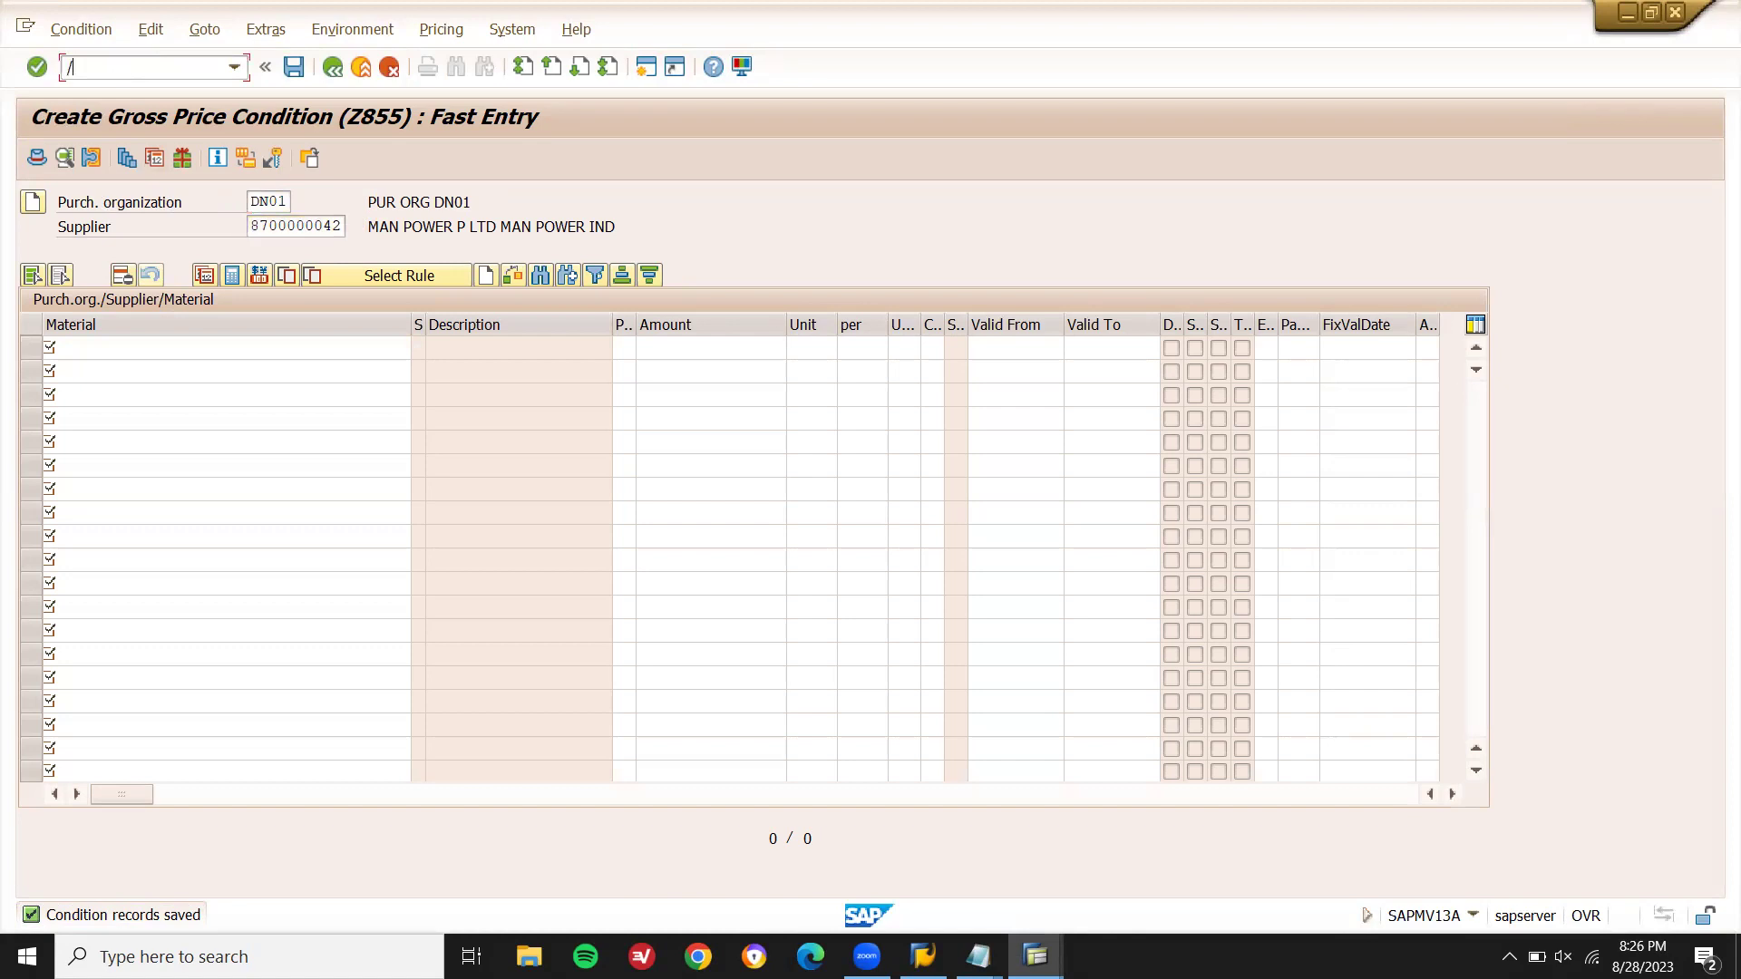
key("Return")
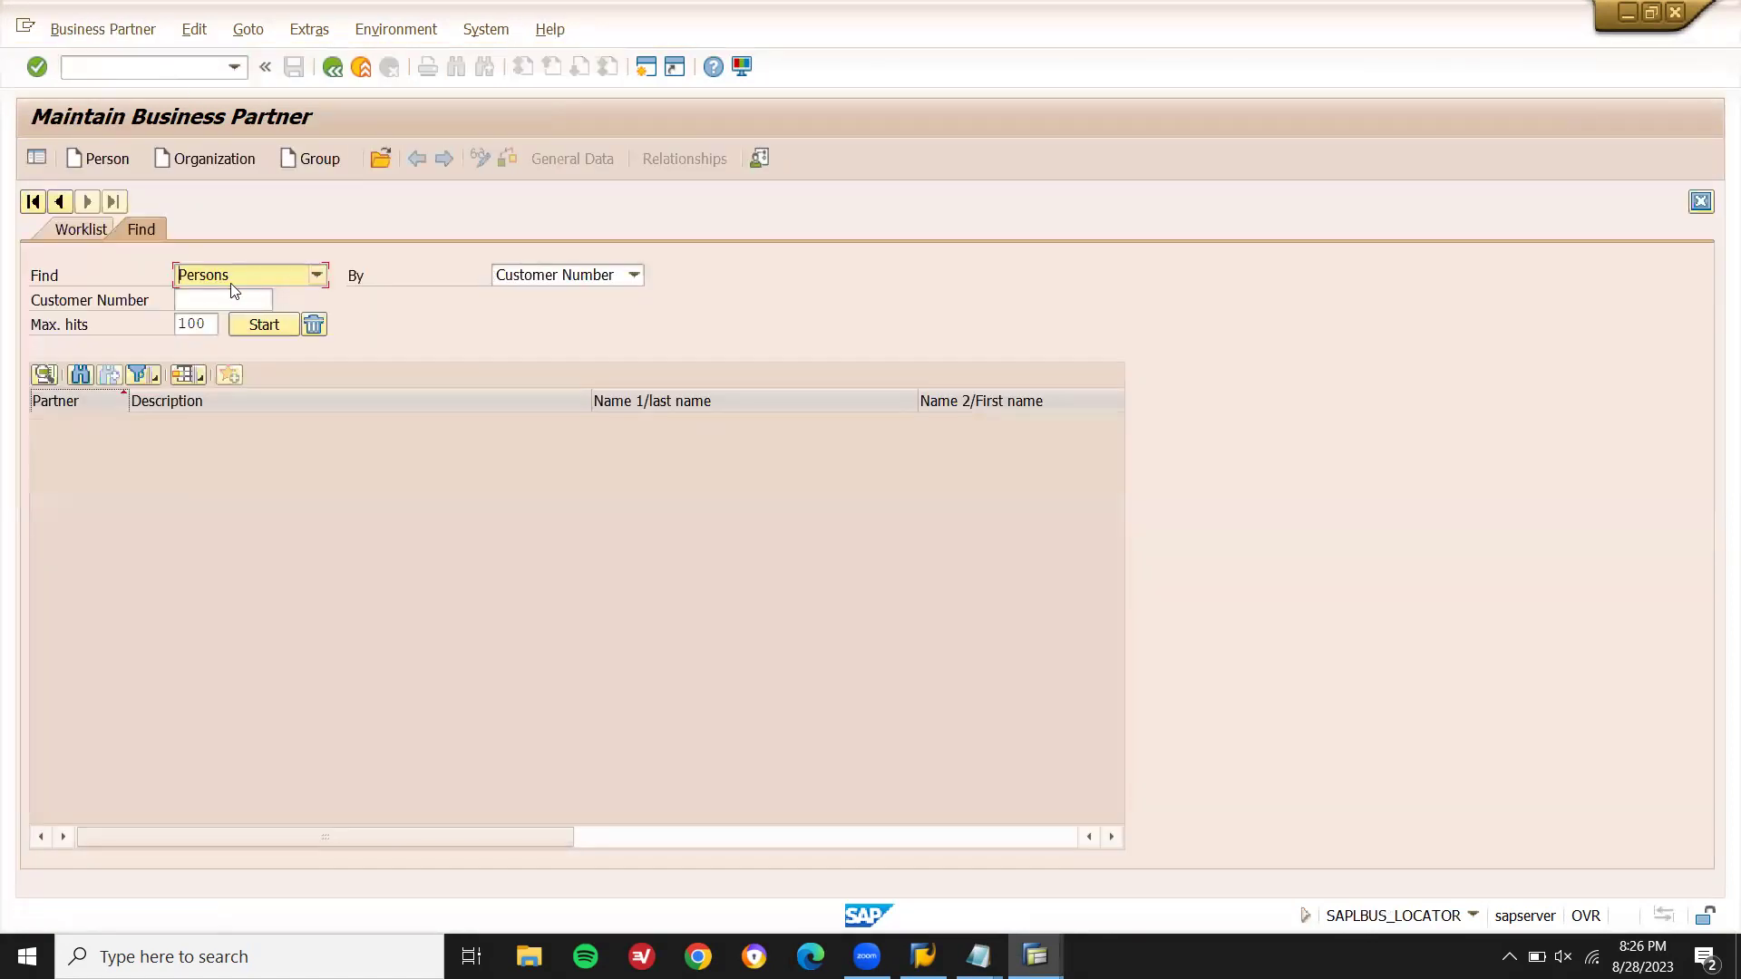
left_click(524, 275)
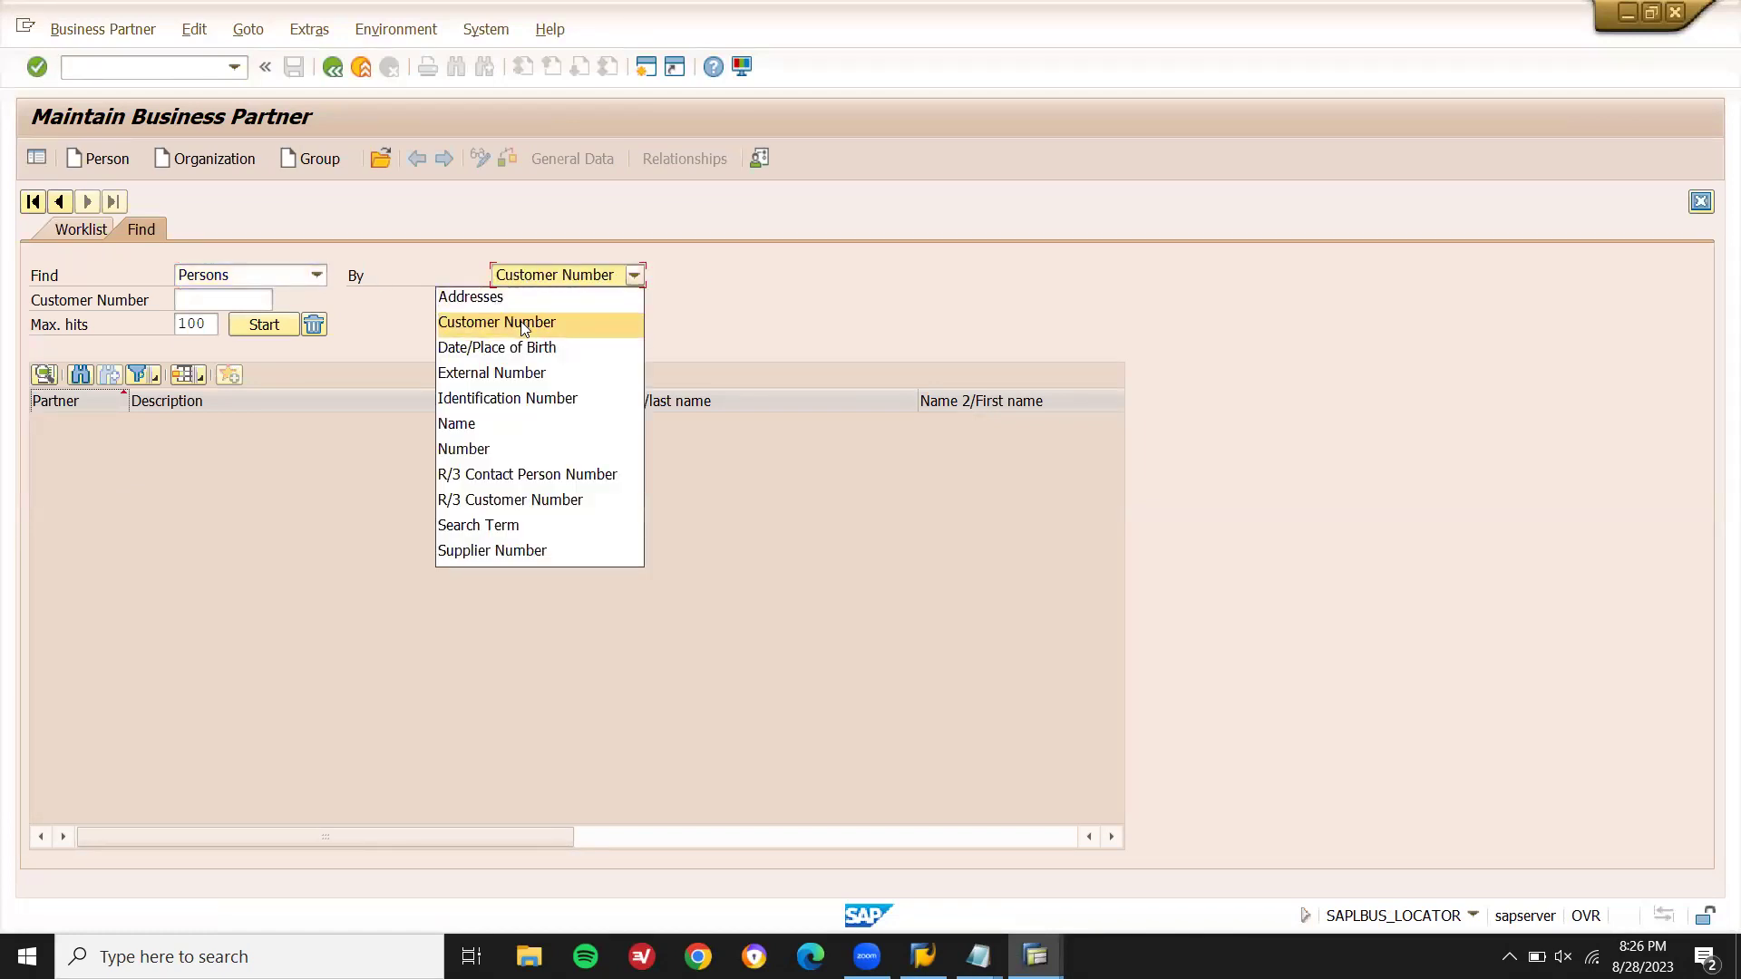
left_click(513, 555)
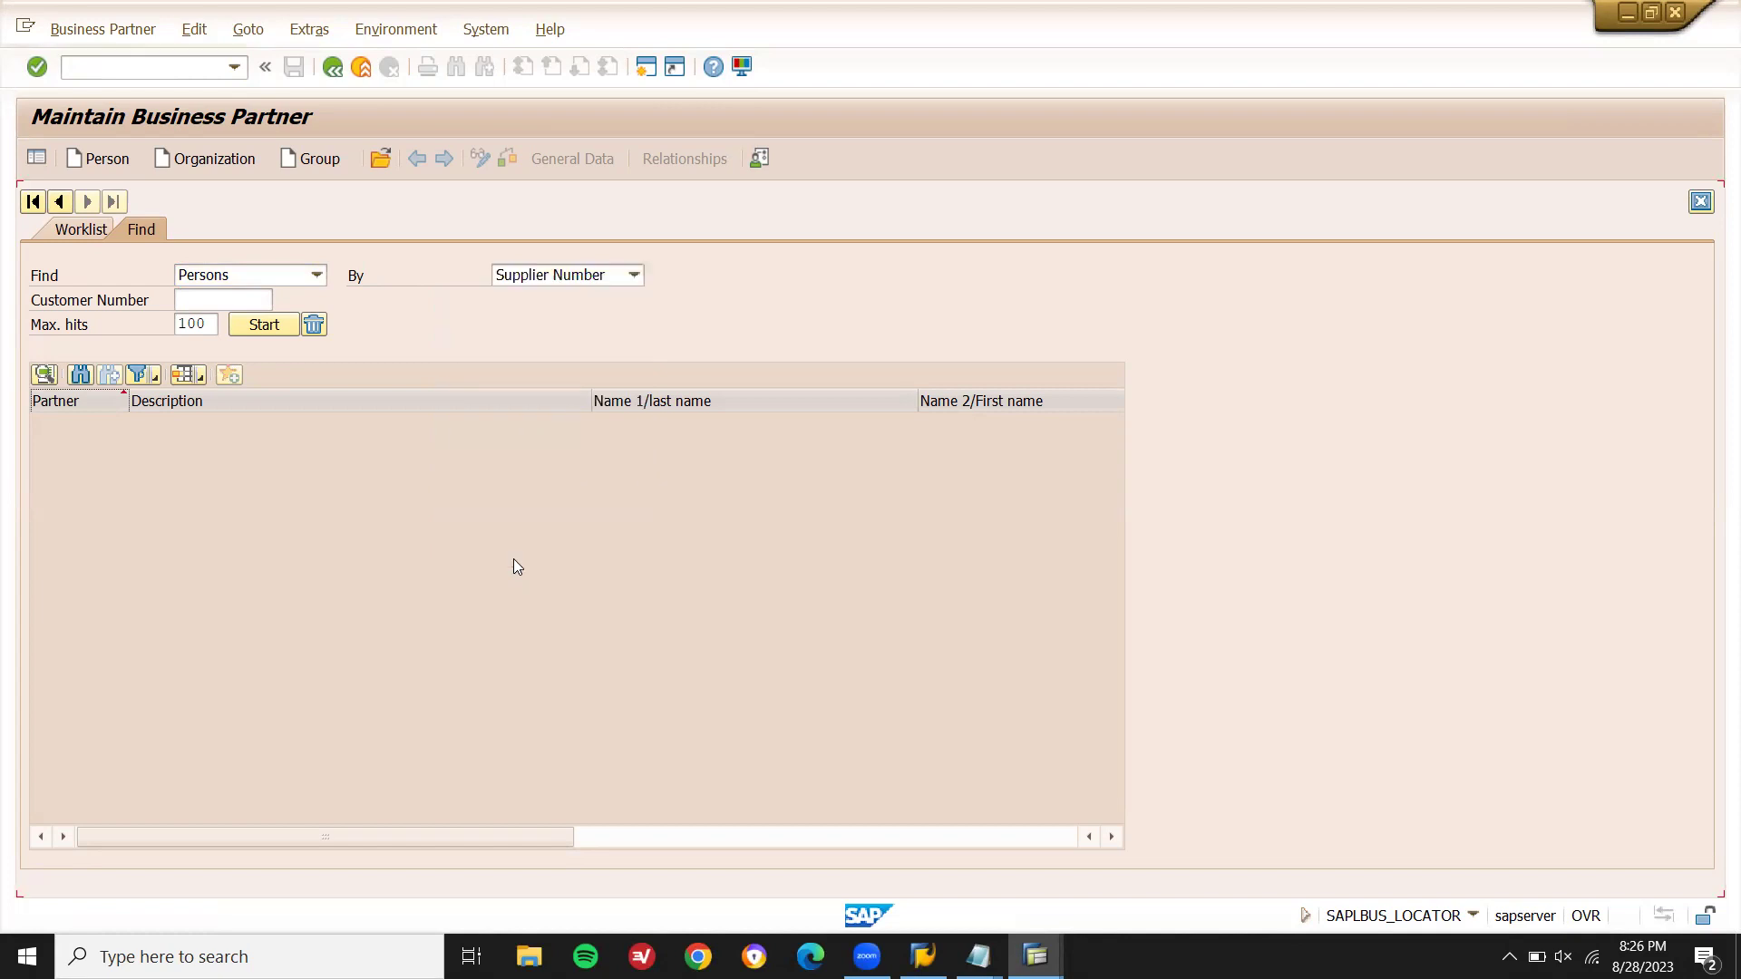
left_click(191, 304)
key("ctrl+v")
key("Return")
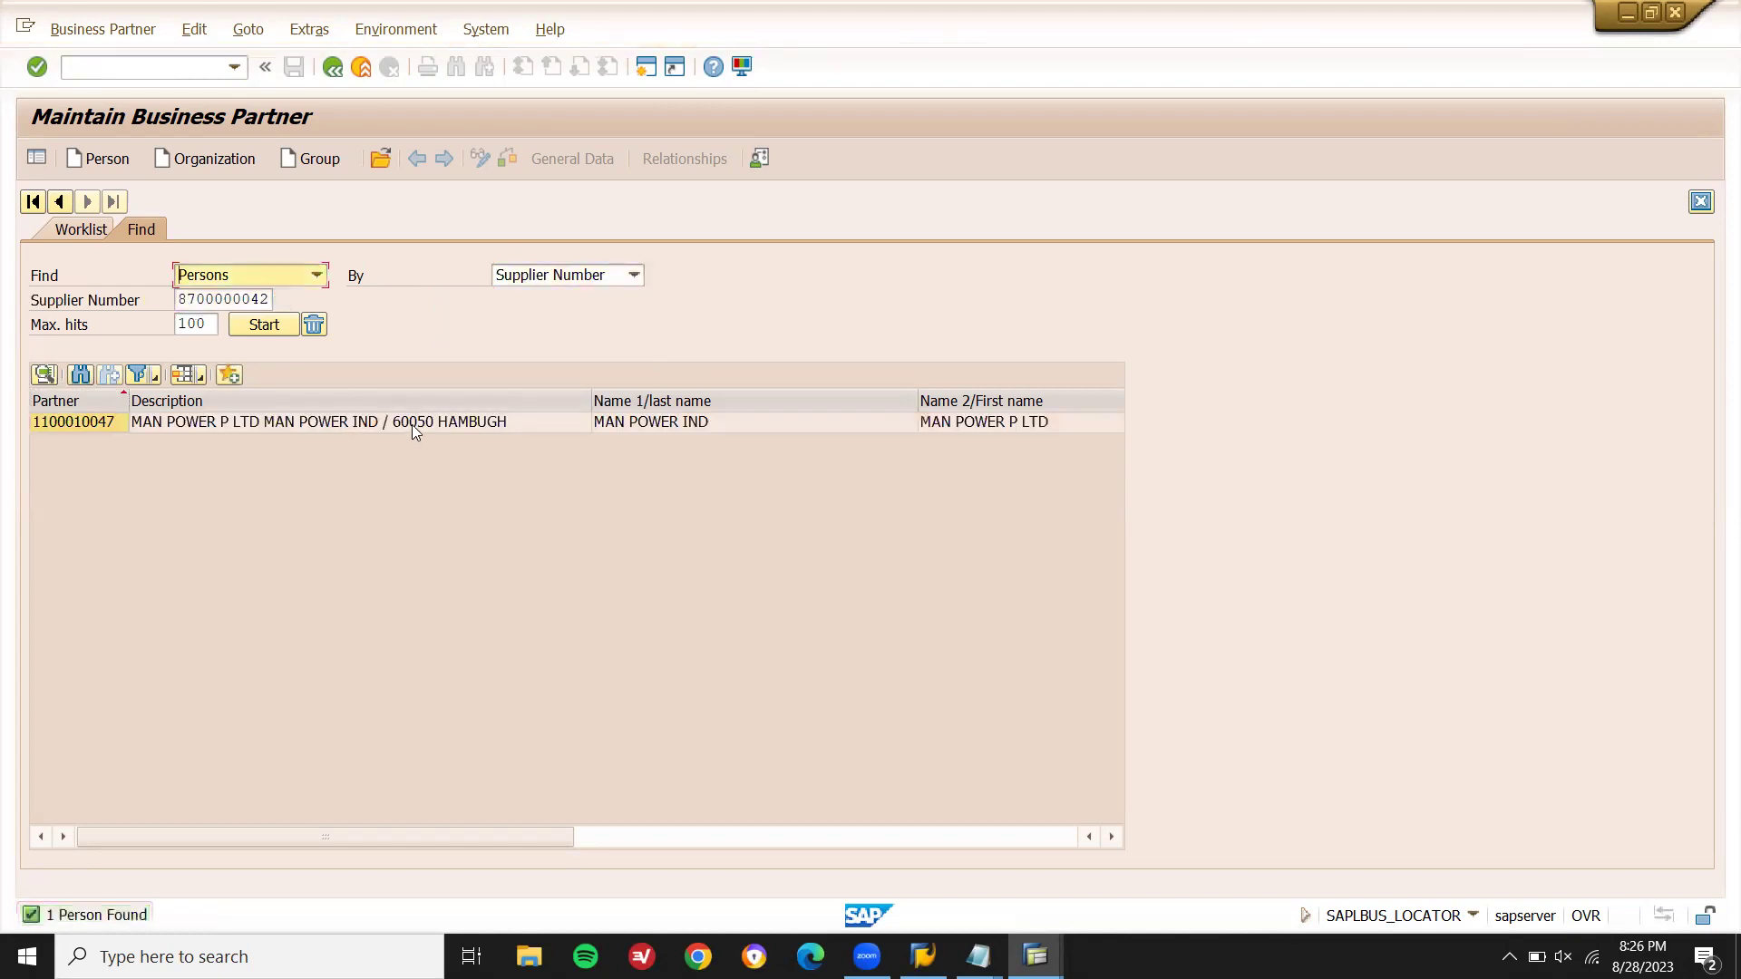
double_click(411, 423)
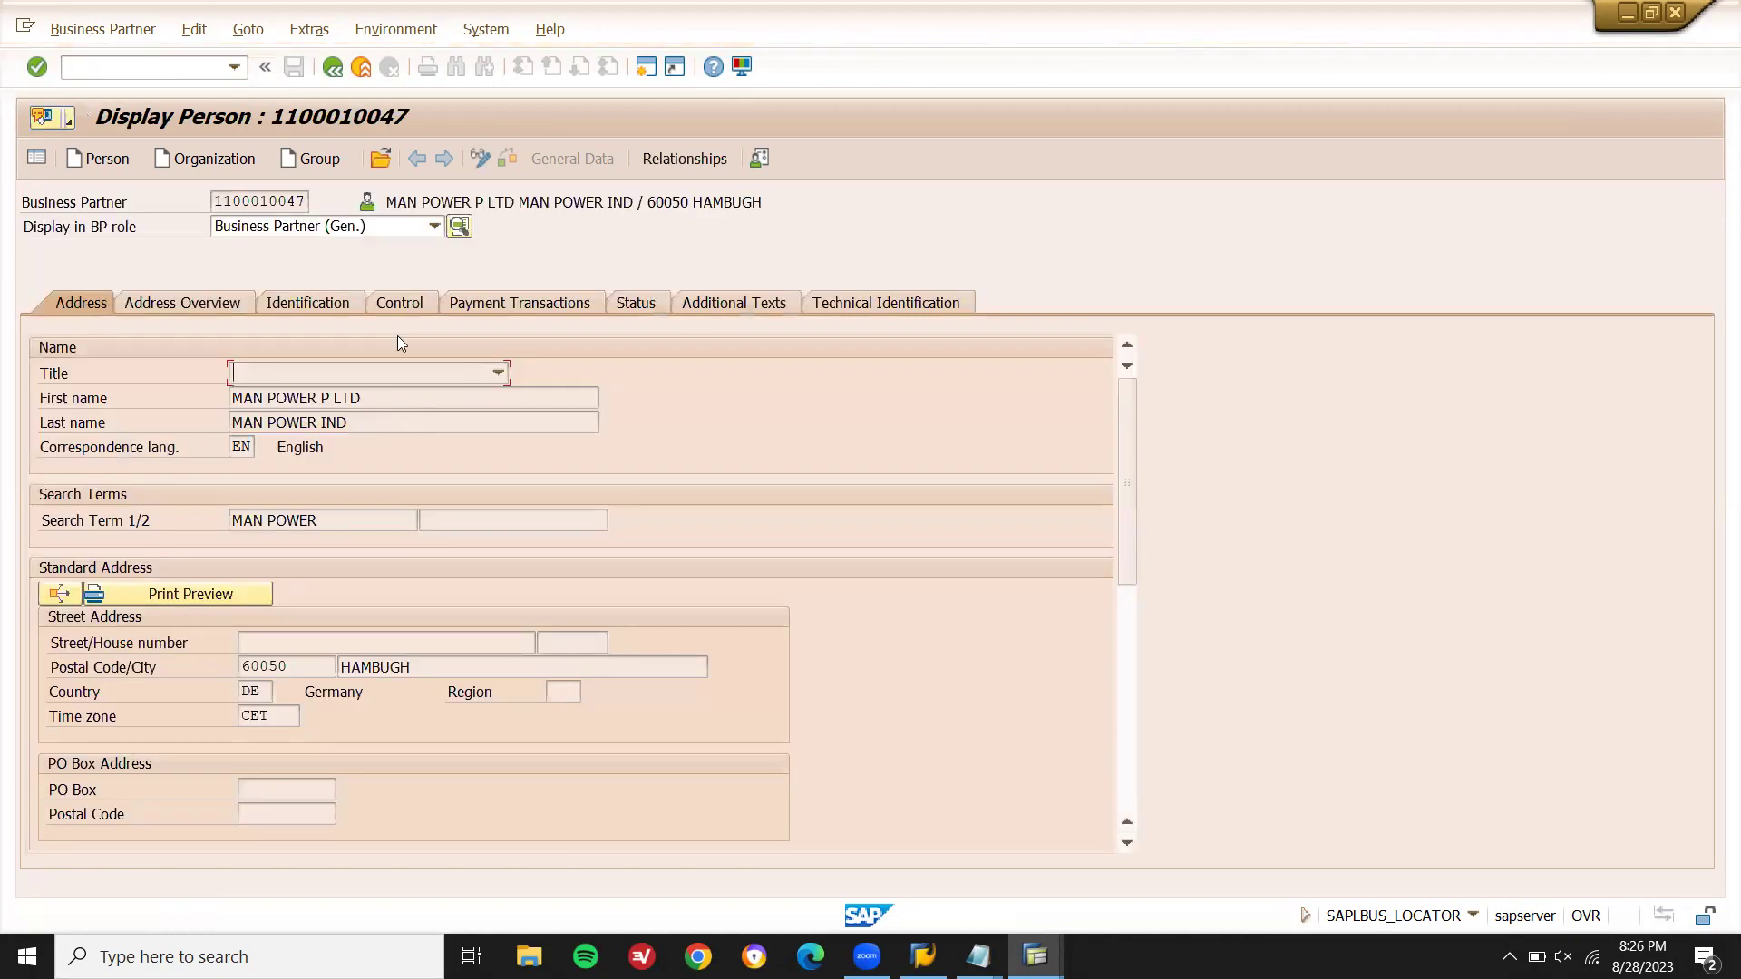
- Switch the partner to change mode in role ZZZ LEARN2WIN VENDOR
left_click(481, 156)
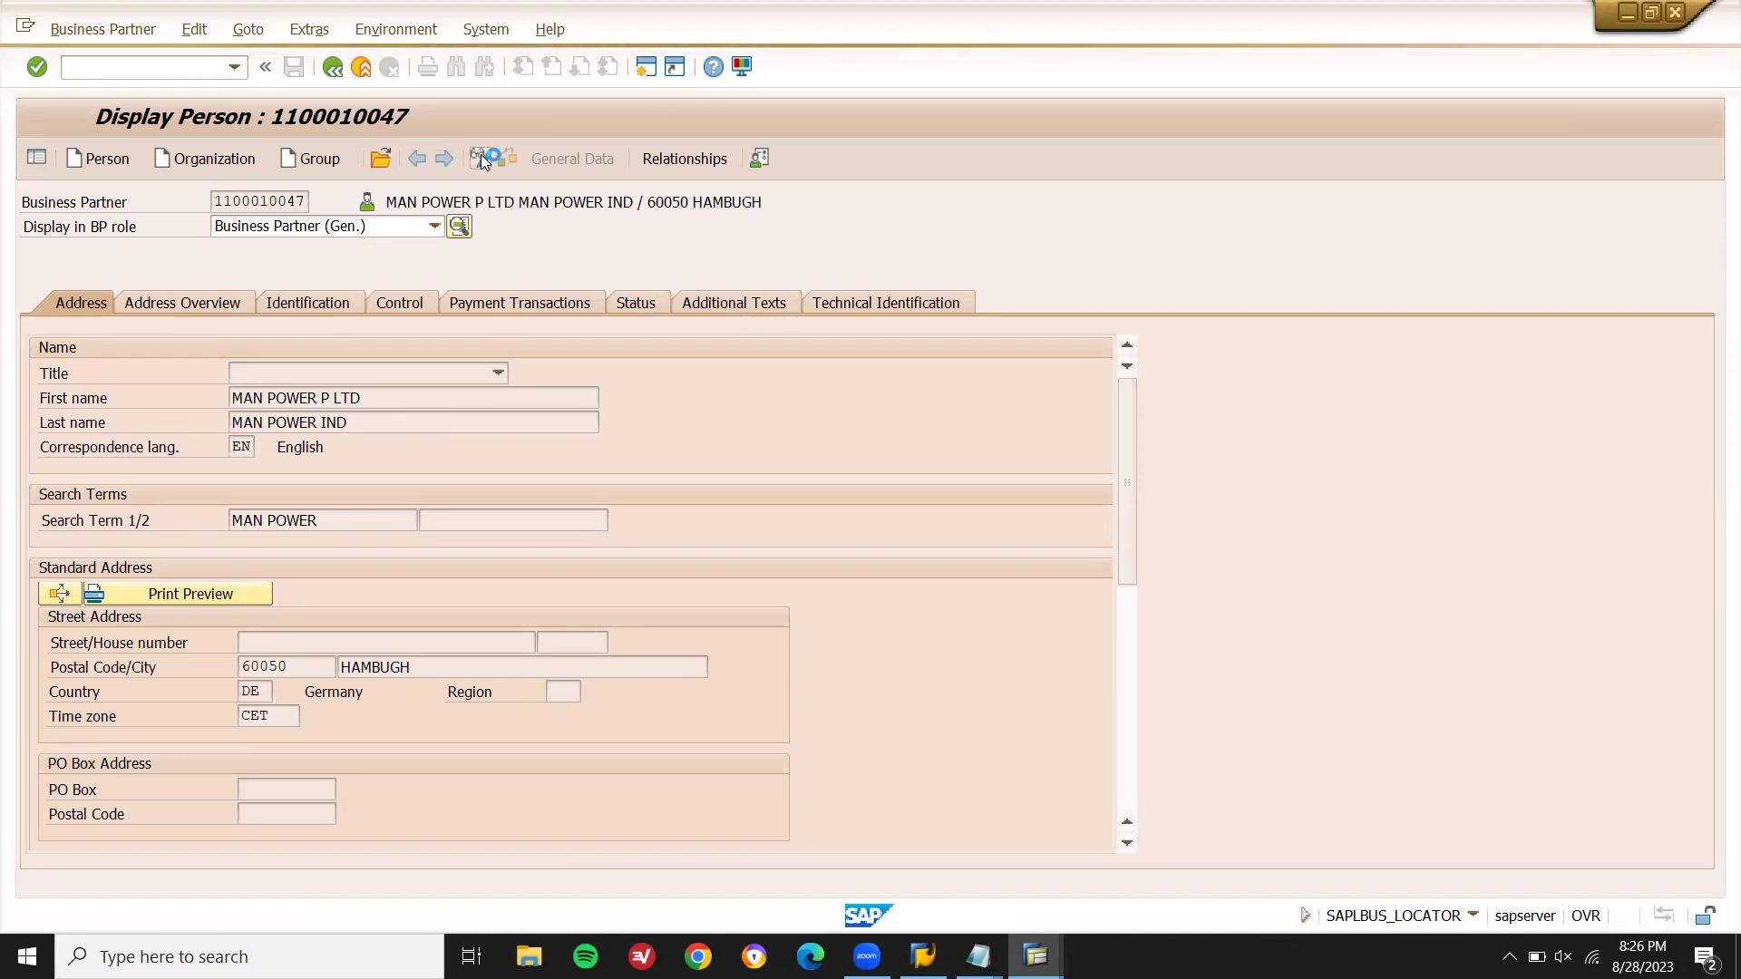
left_click(407, 230)
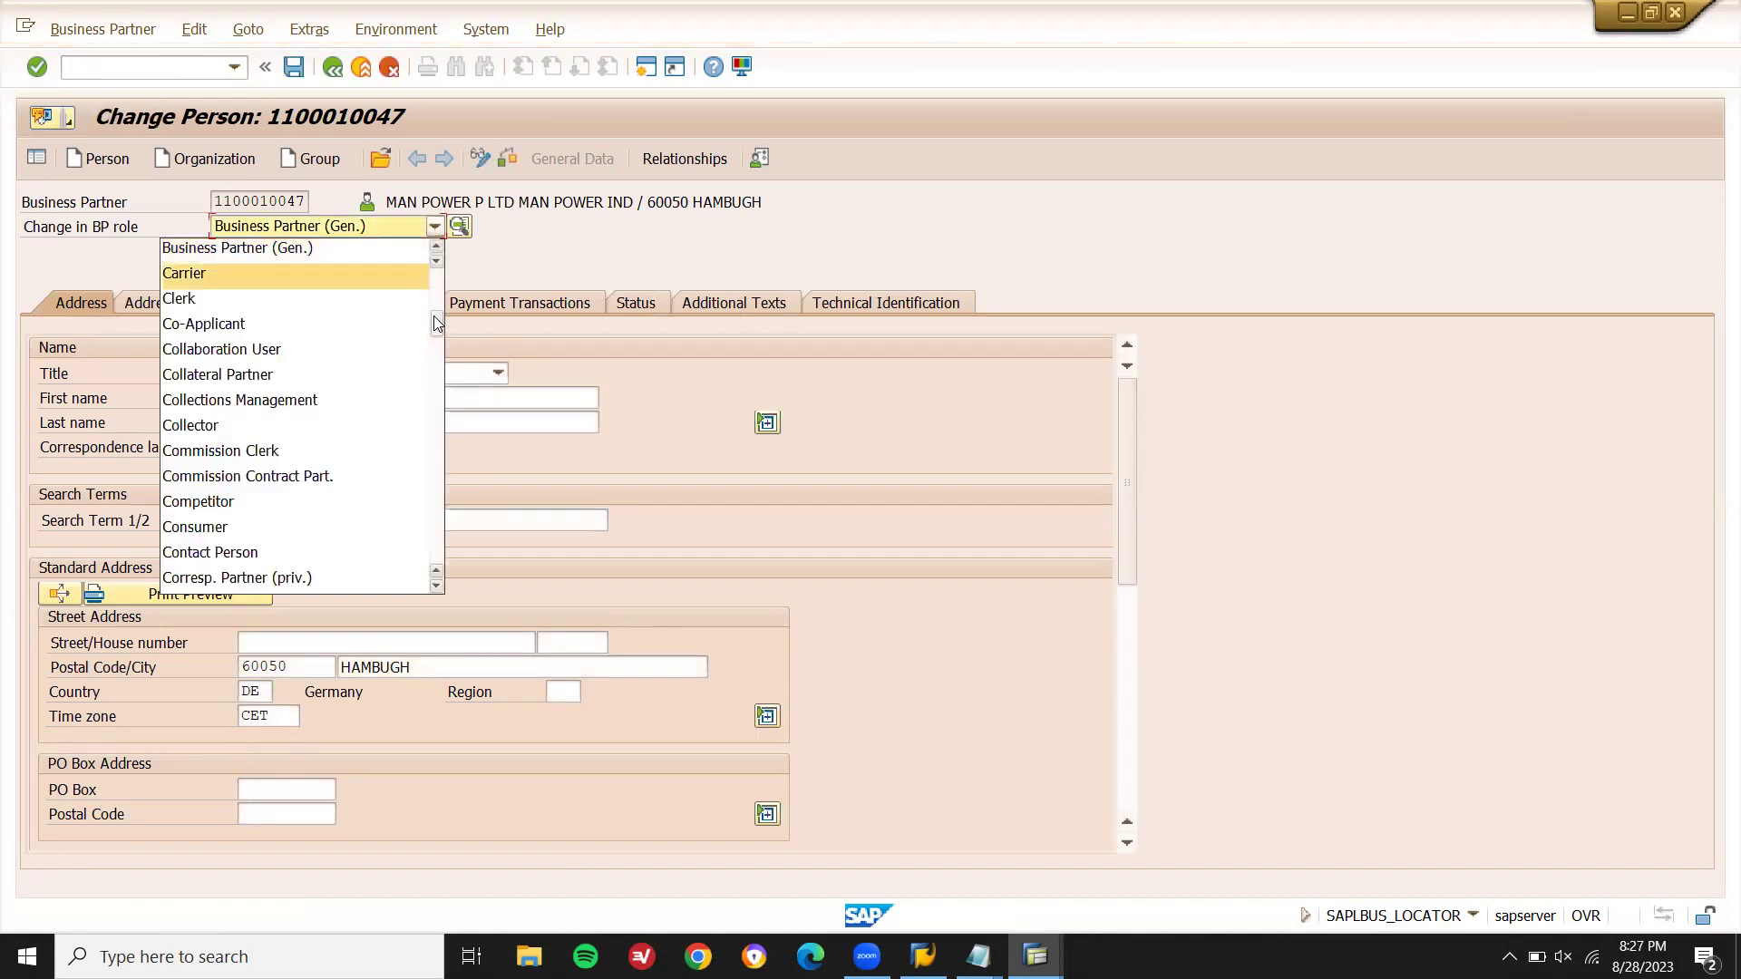
left_click_drag(439, 337, 437, 553)
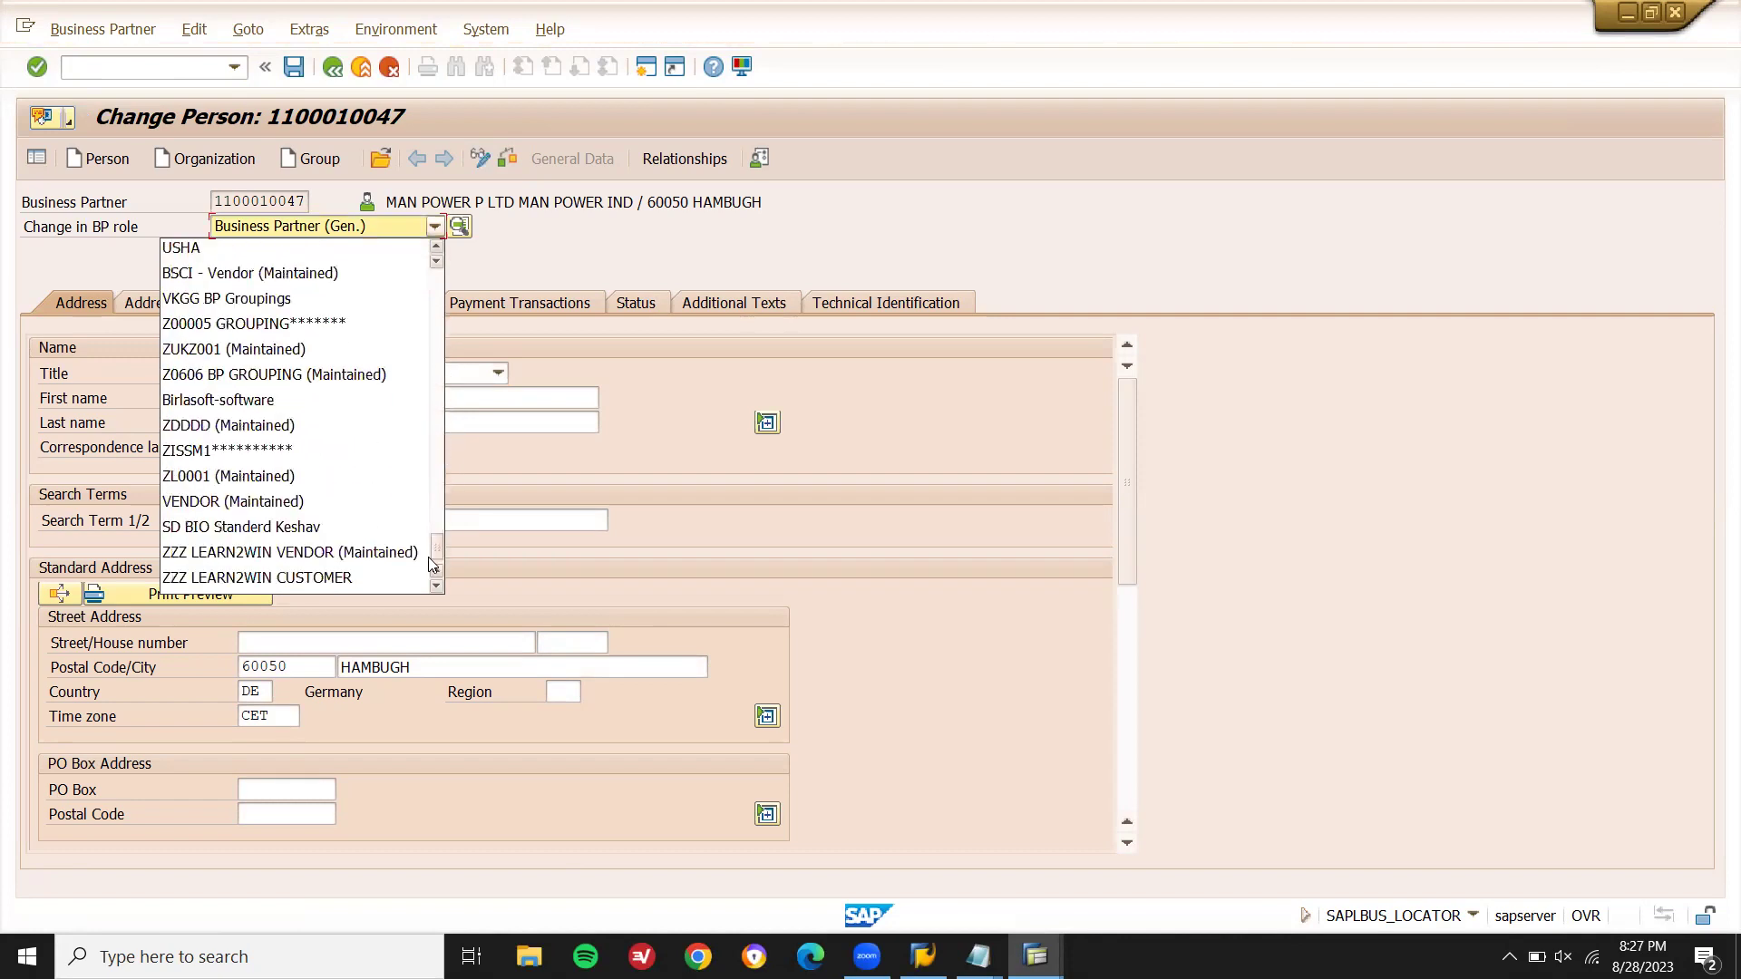
left_click(390, 553)
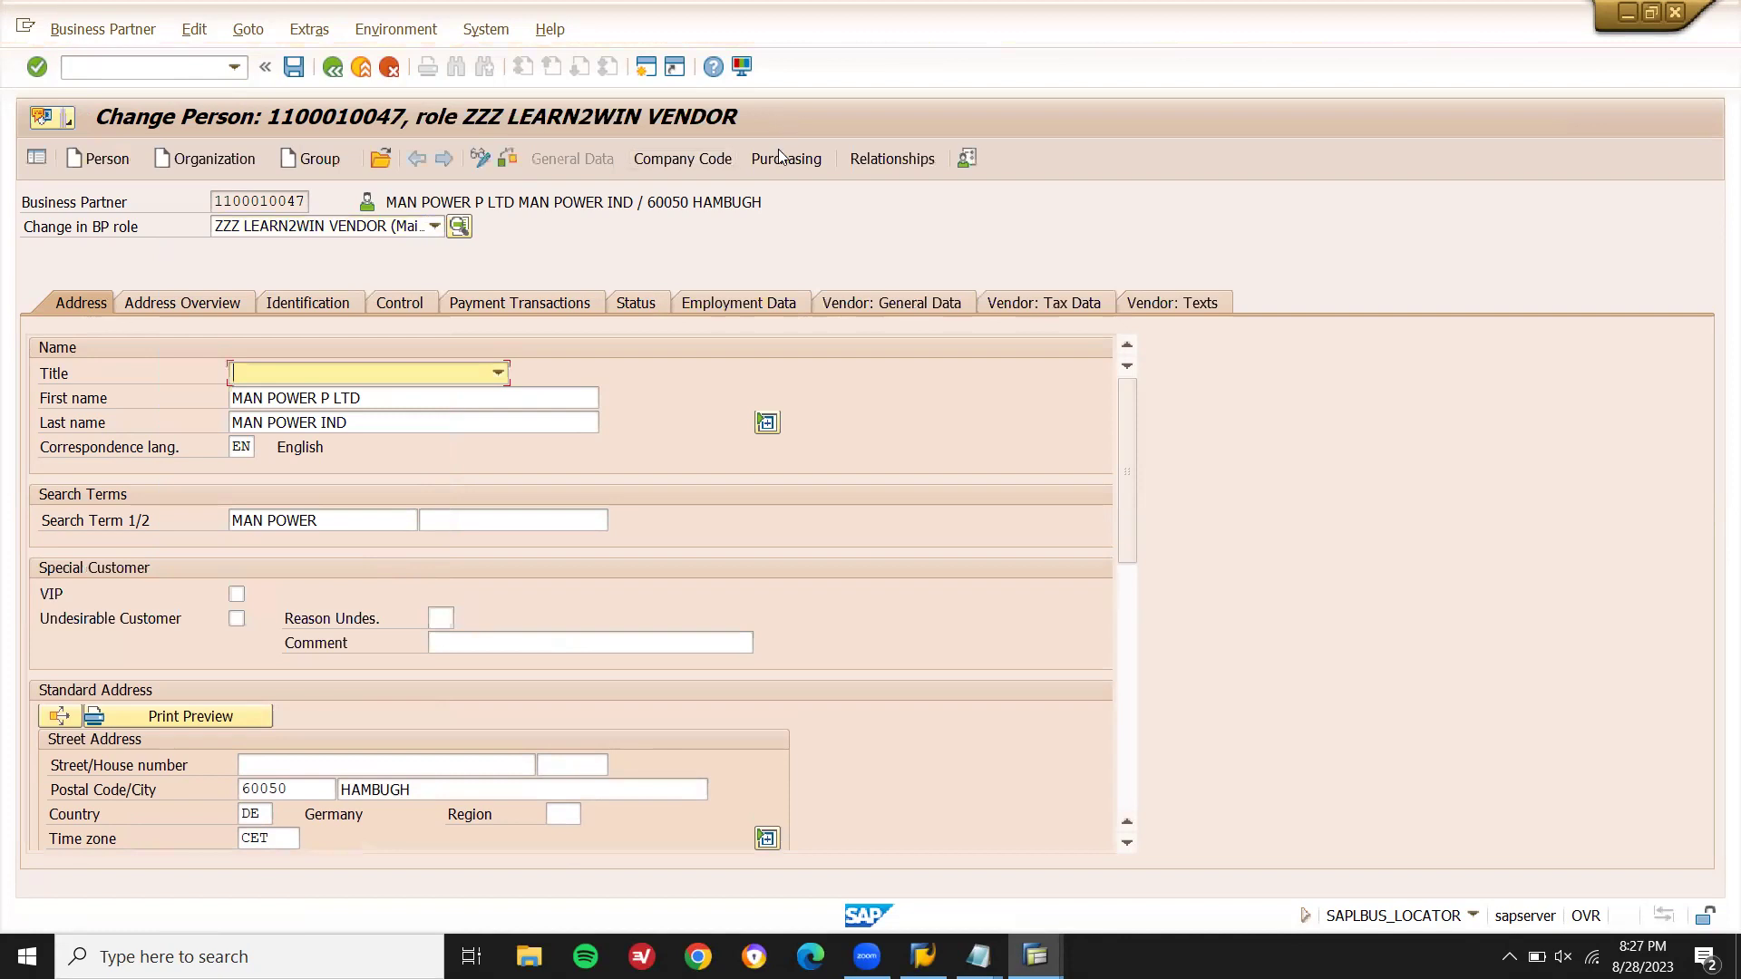
- Set Schema Grp Supp to C1 in the DN01 purchasing data and save the partner
left_click(778, 162)
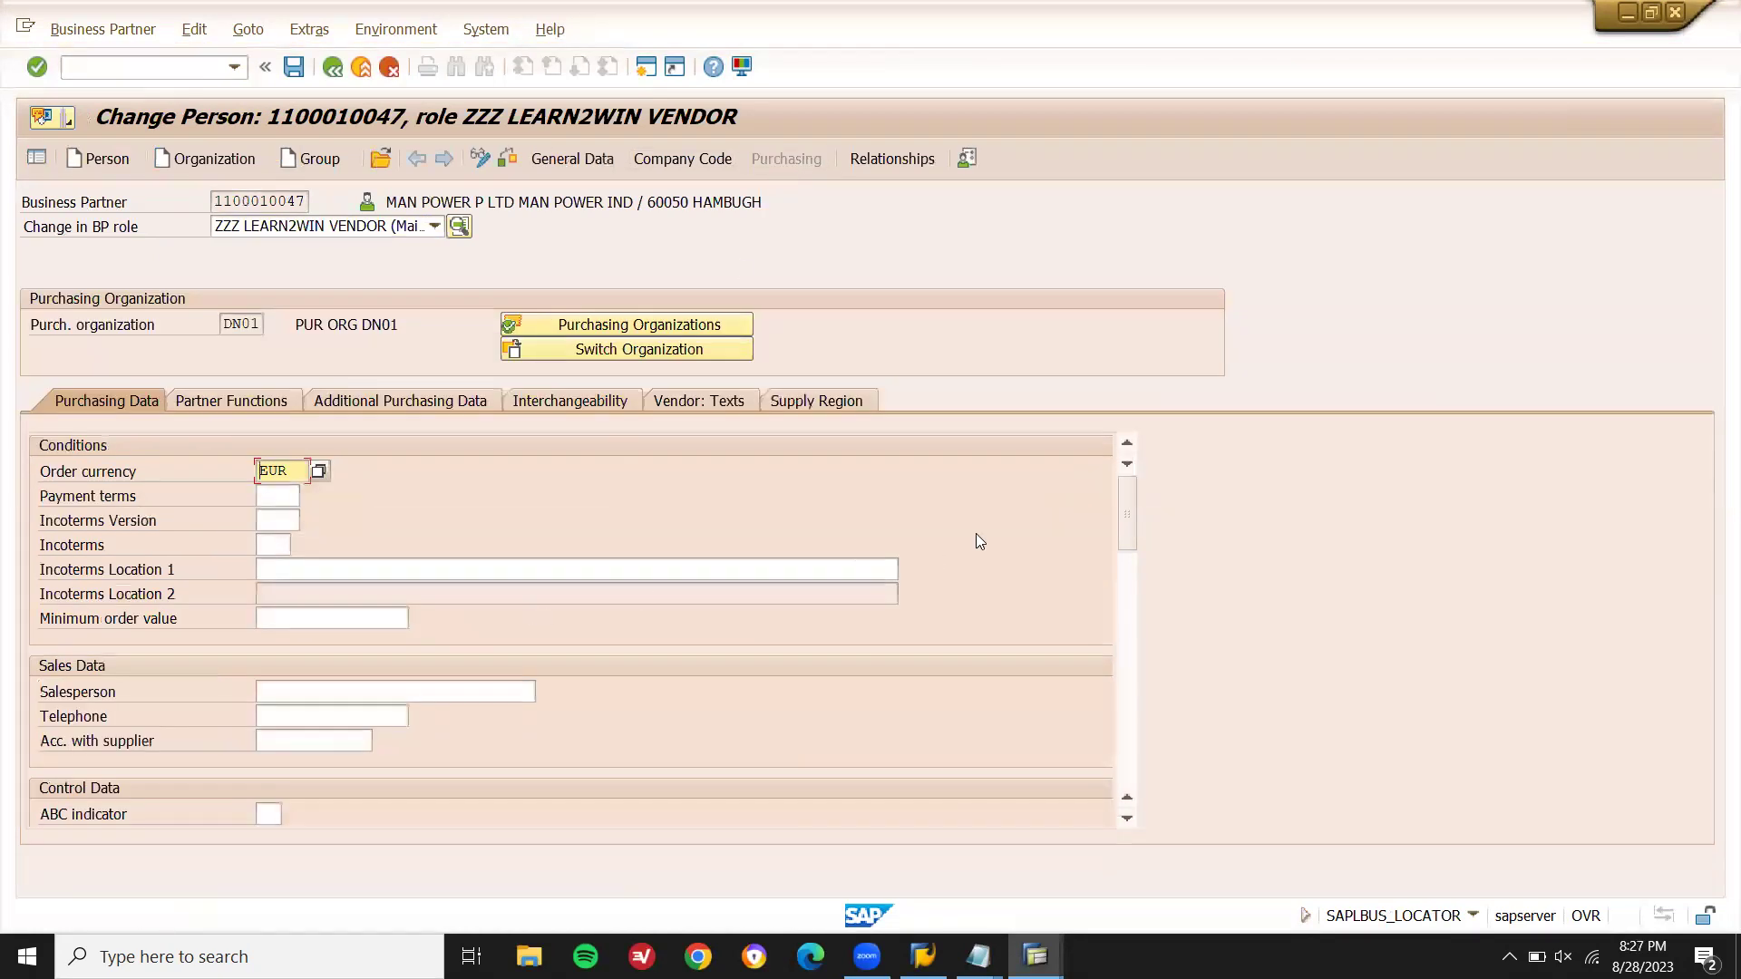
left_click_drag(1127, 512, 1130, 649)
scroll(1130, 667, "down", 1)
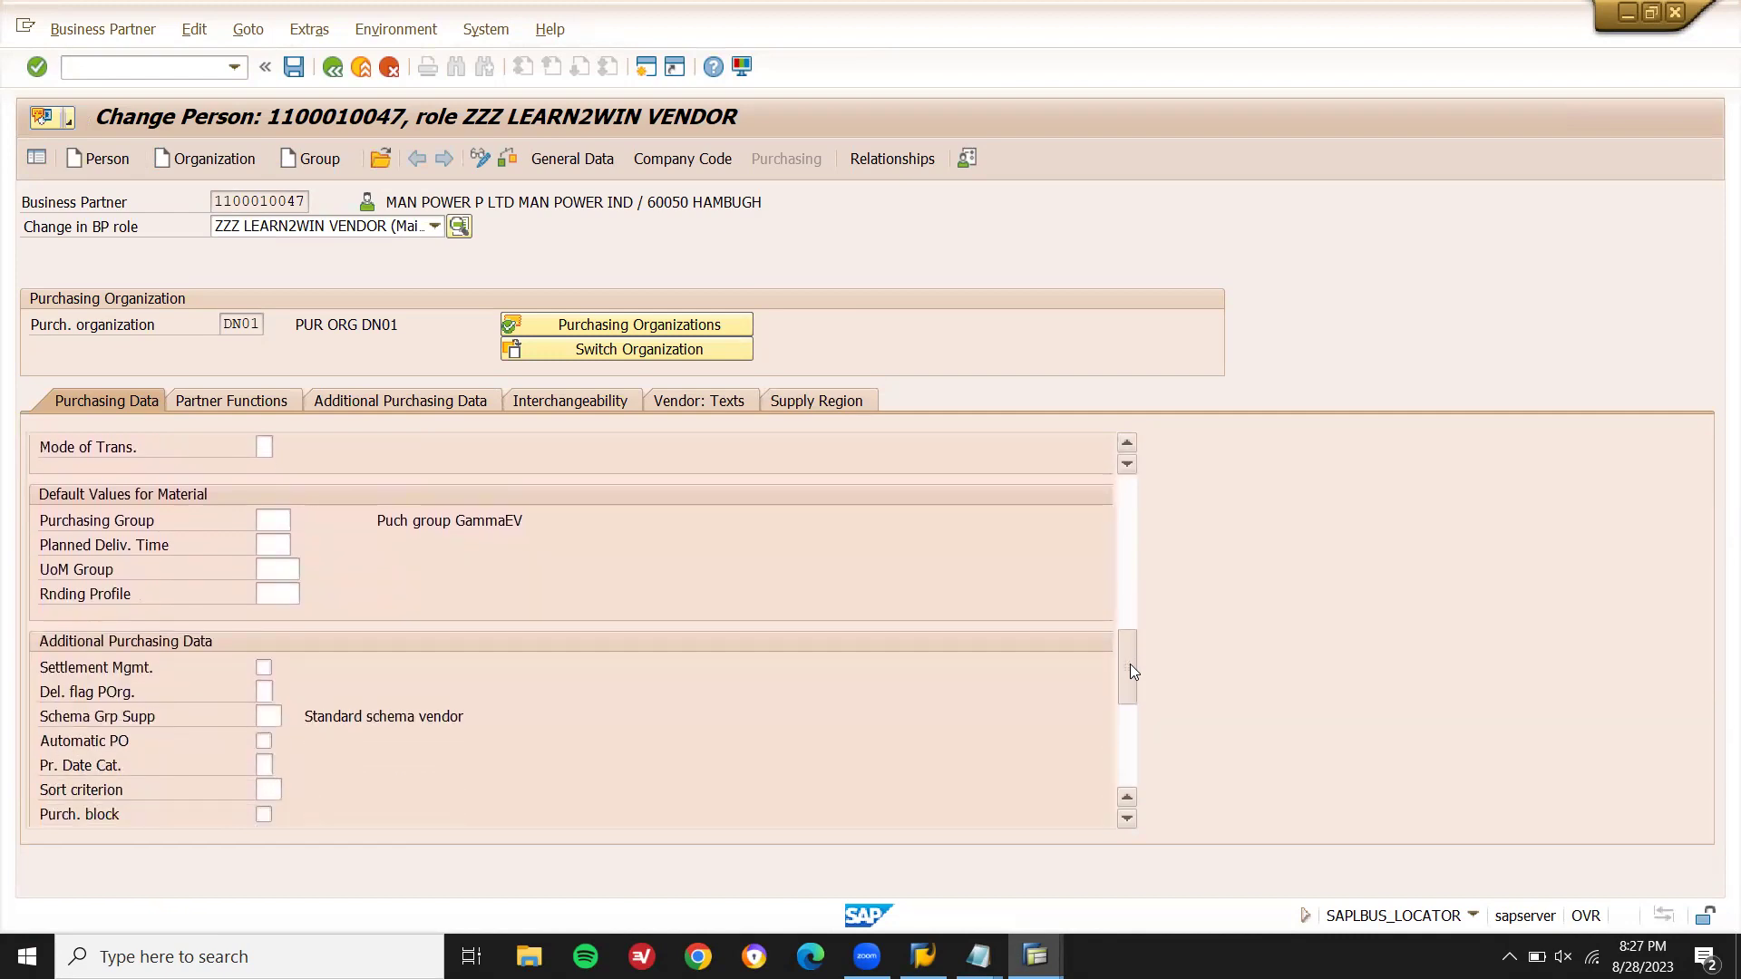
left_click(274, 719)
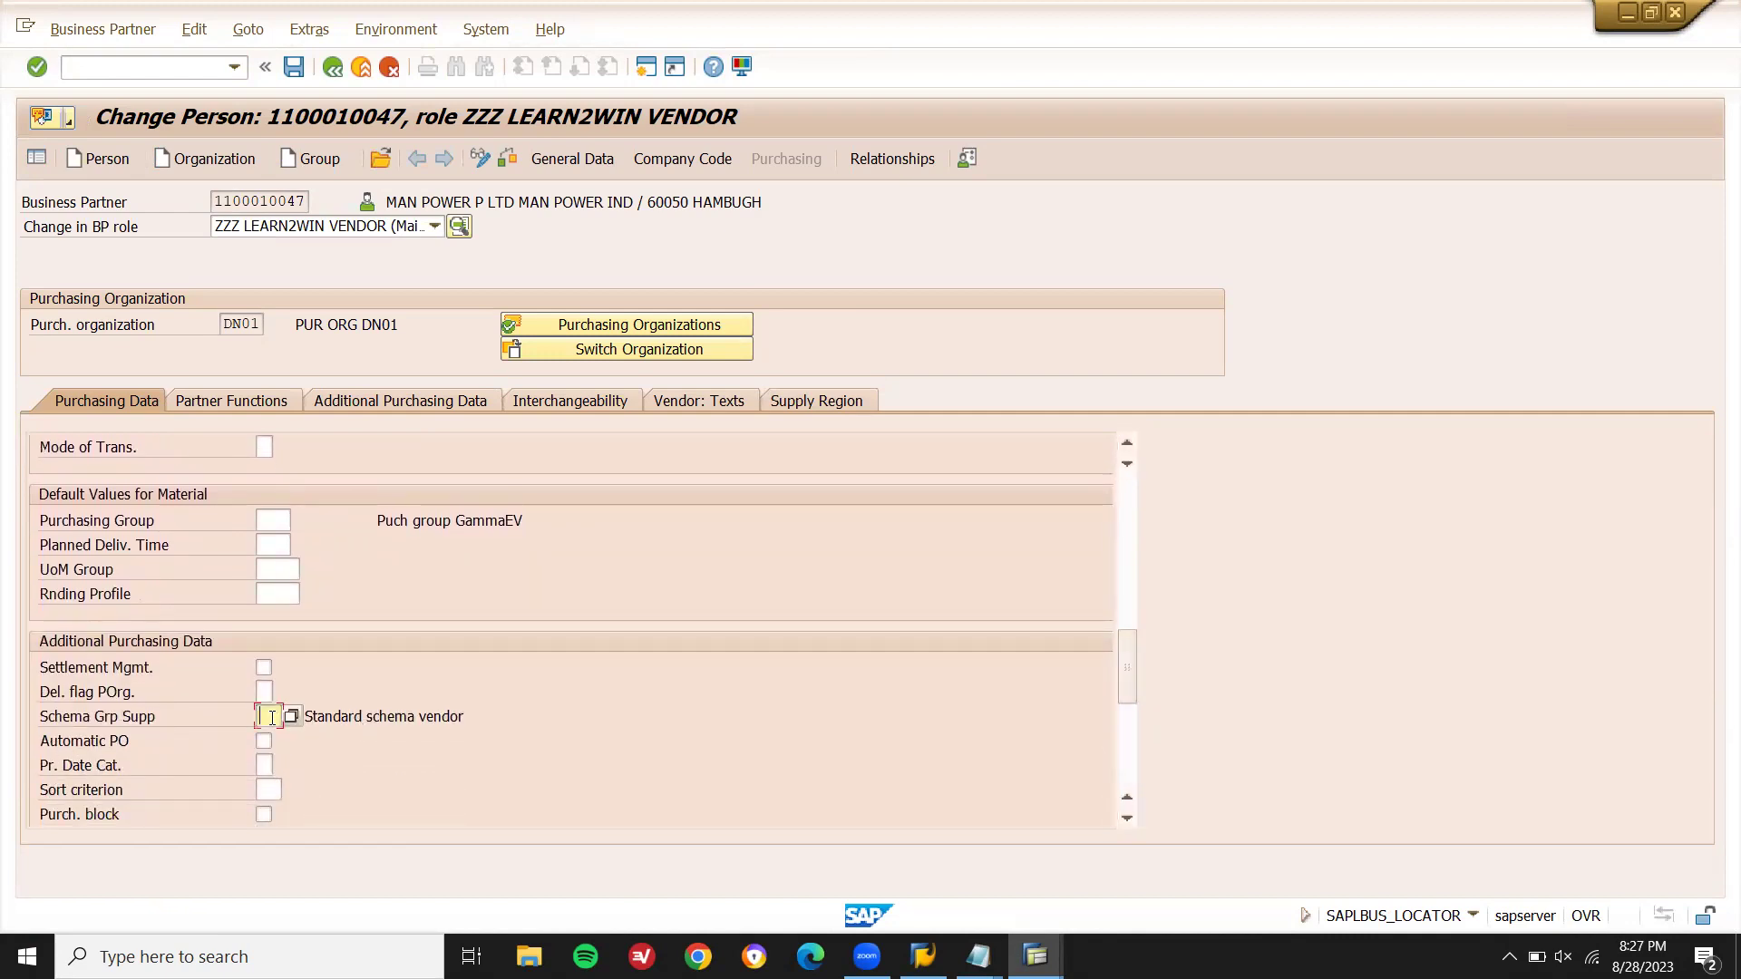
type("C1")
key("Return")
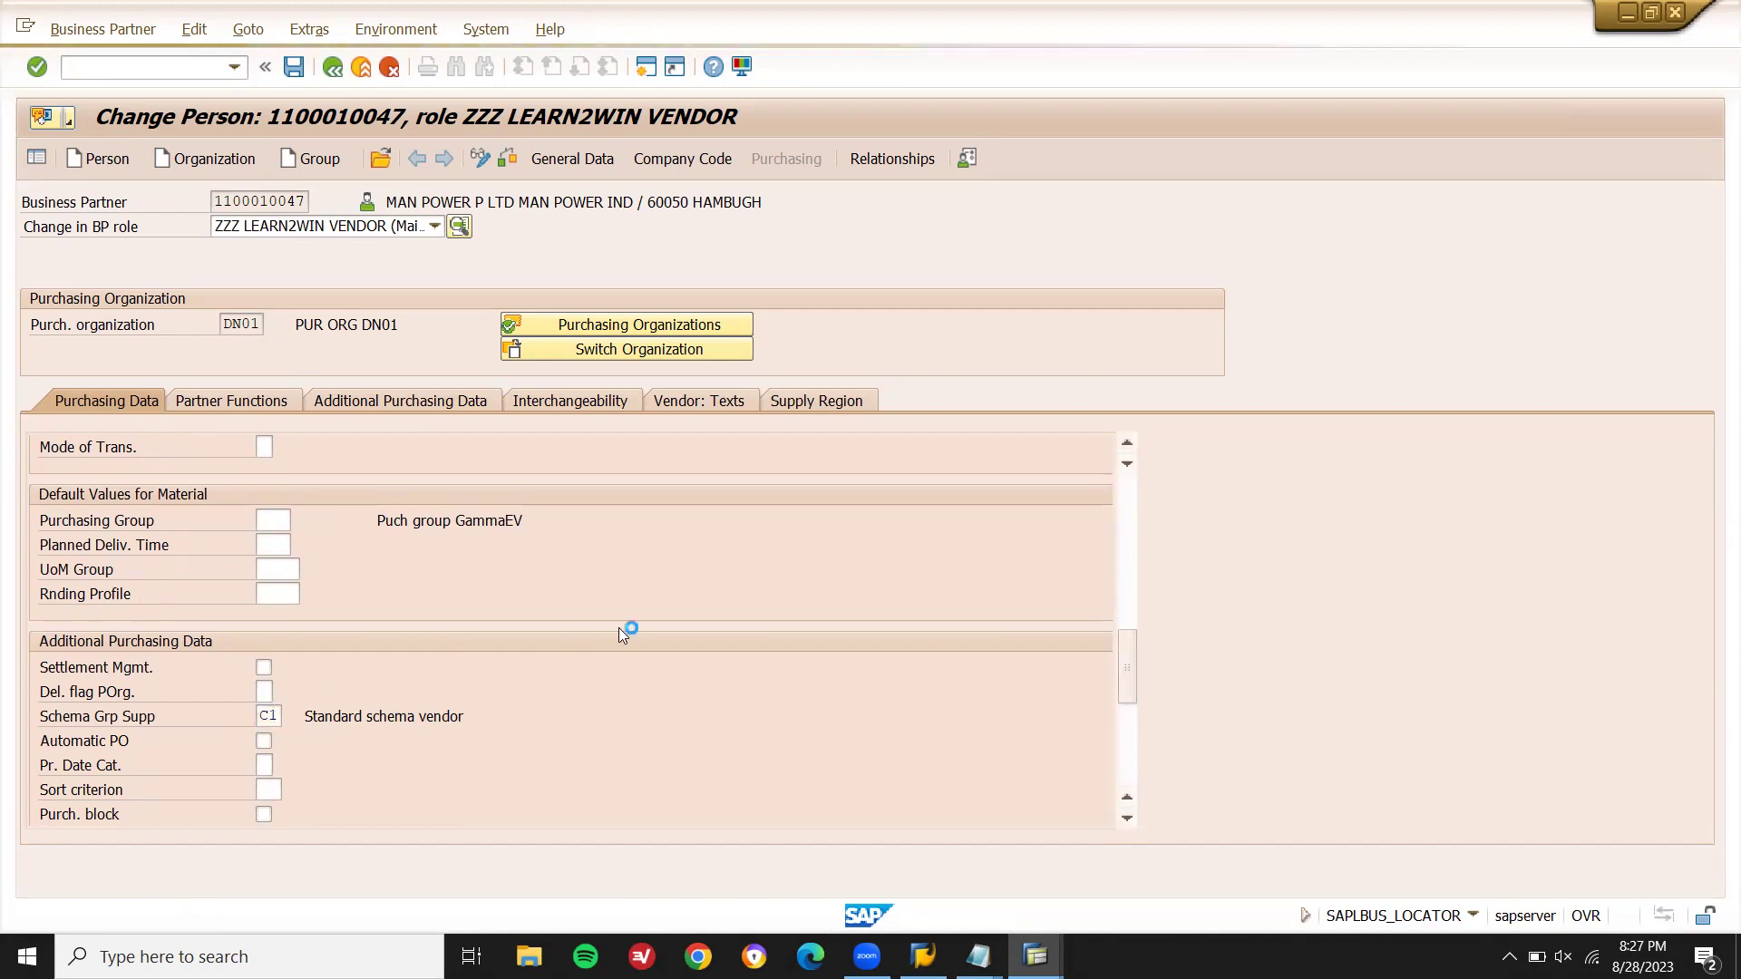
key("ctrl+s")
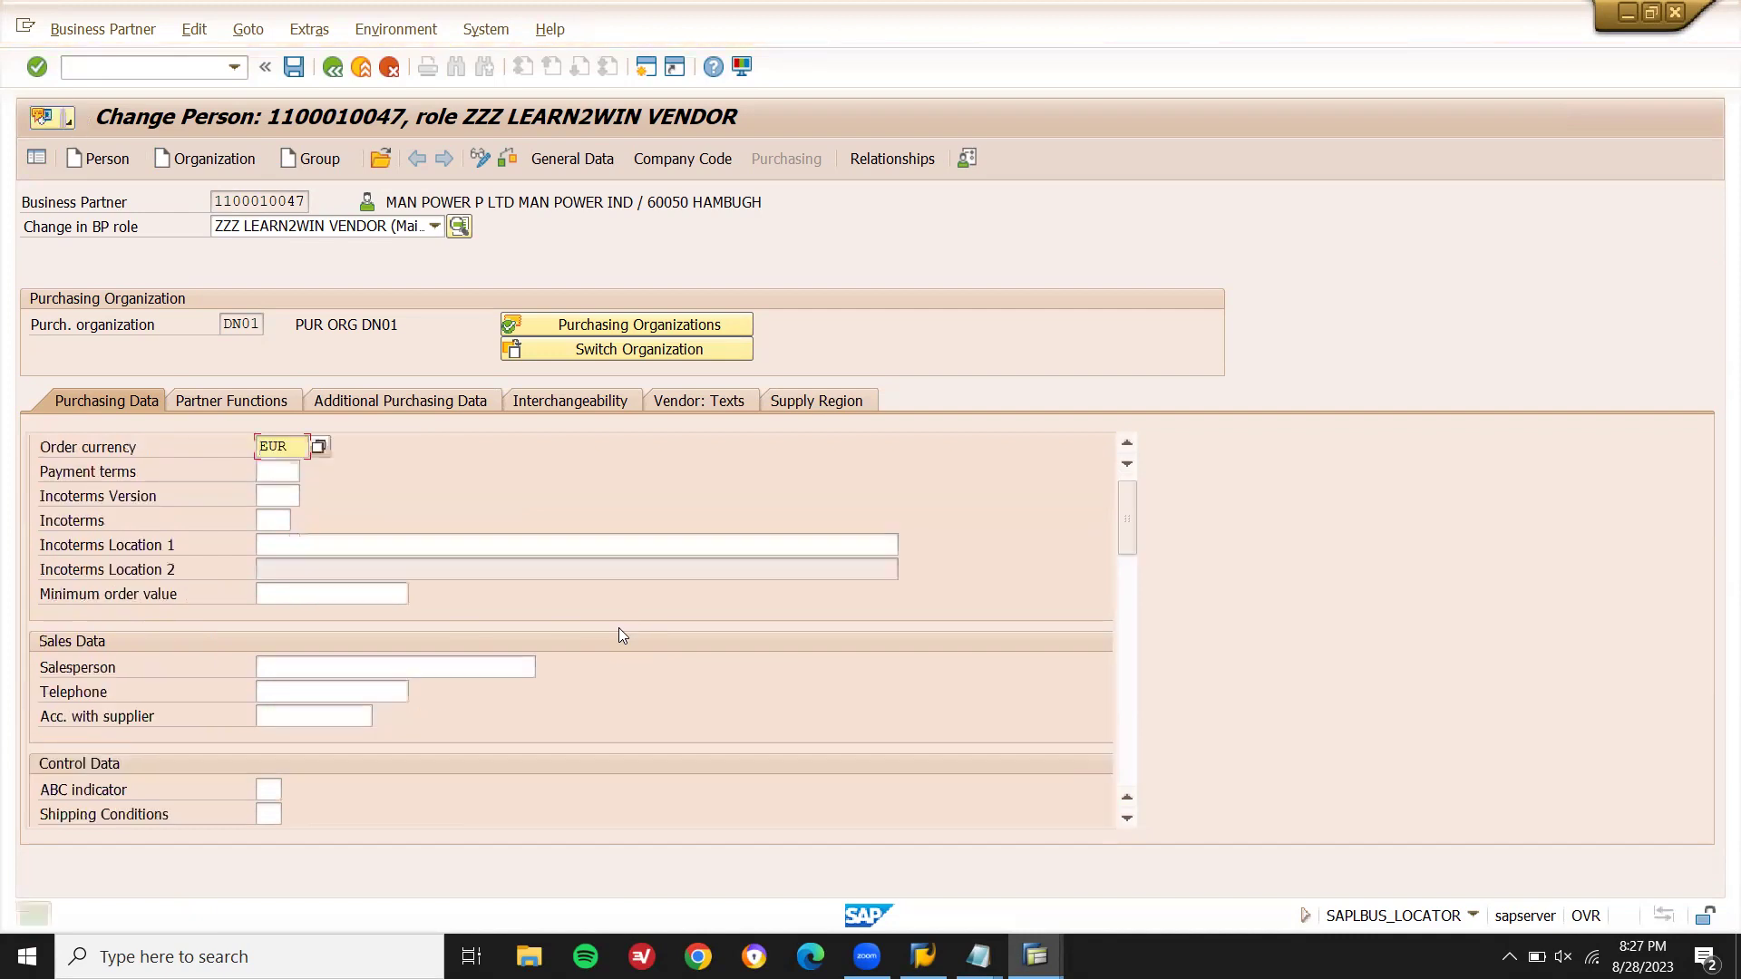
left_click(218, 64)
- Start a new purchase order and enter the supplier number copied from the notes
type("/NXK01")
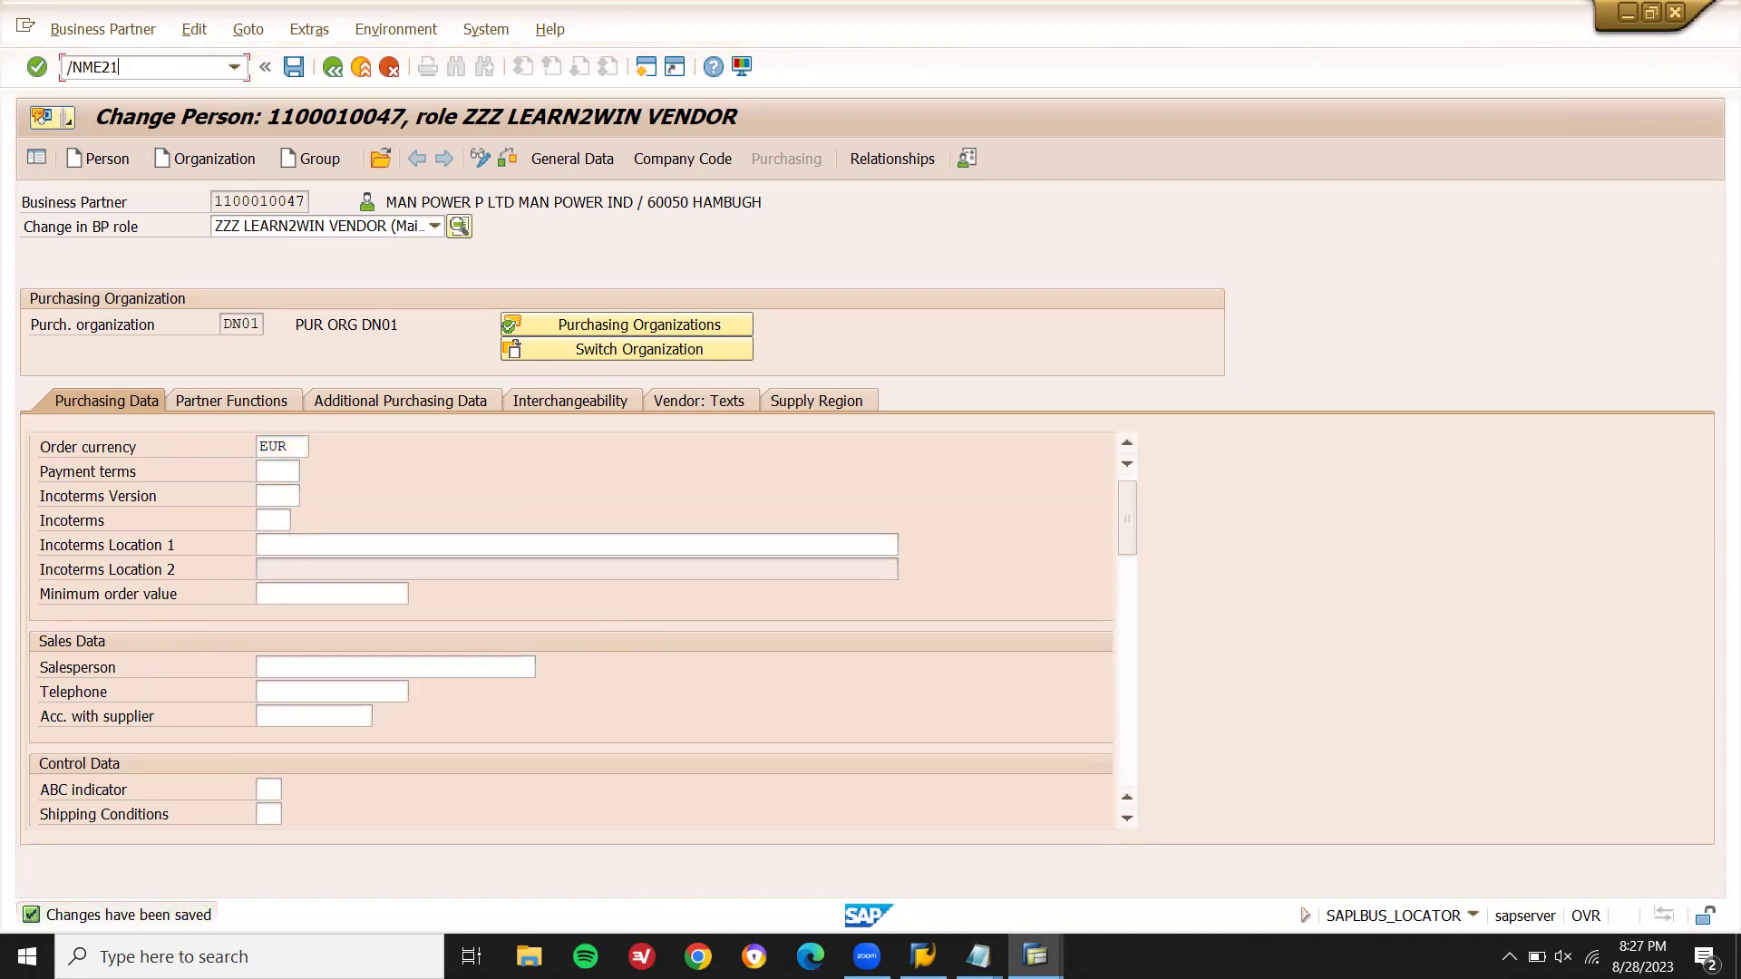
key("Return")
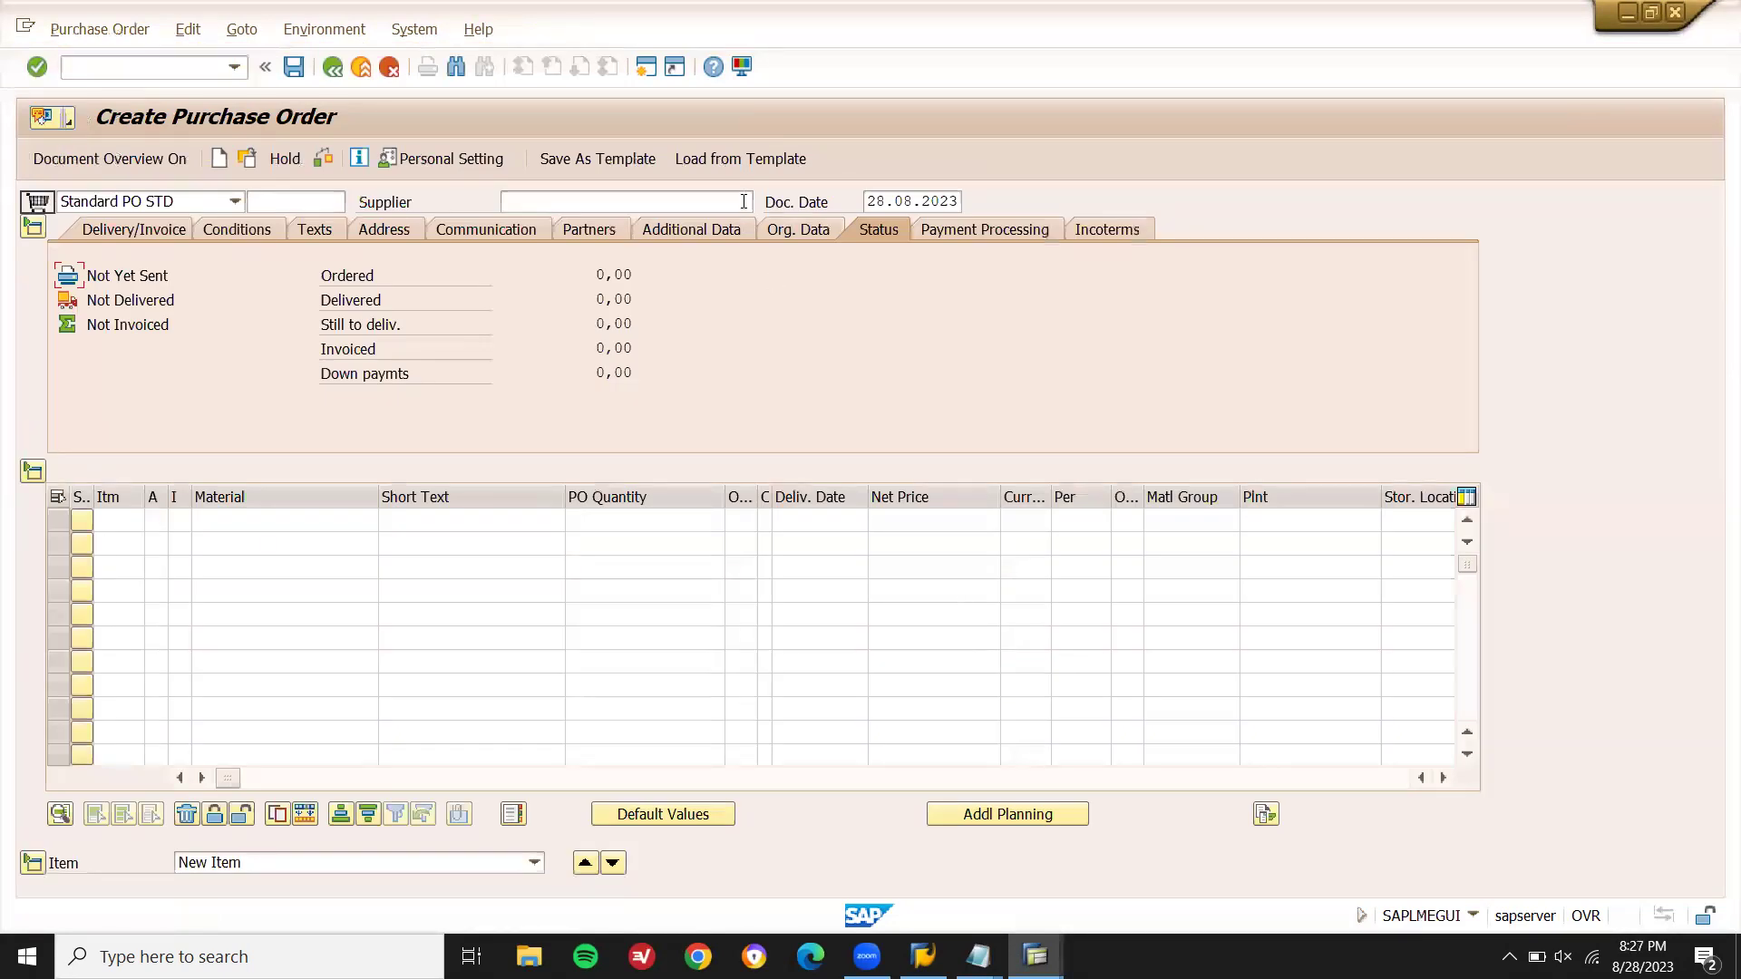
left_click(729, 194)
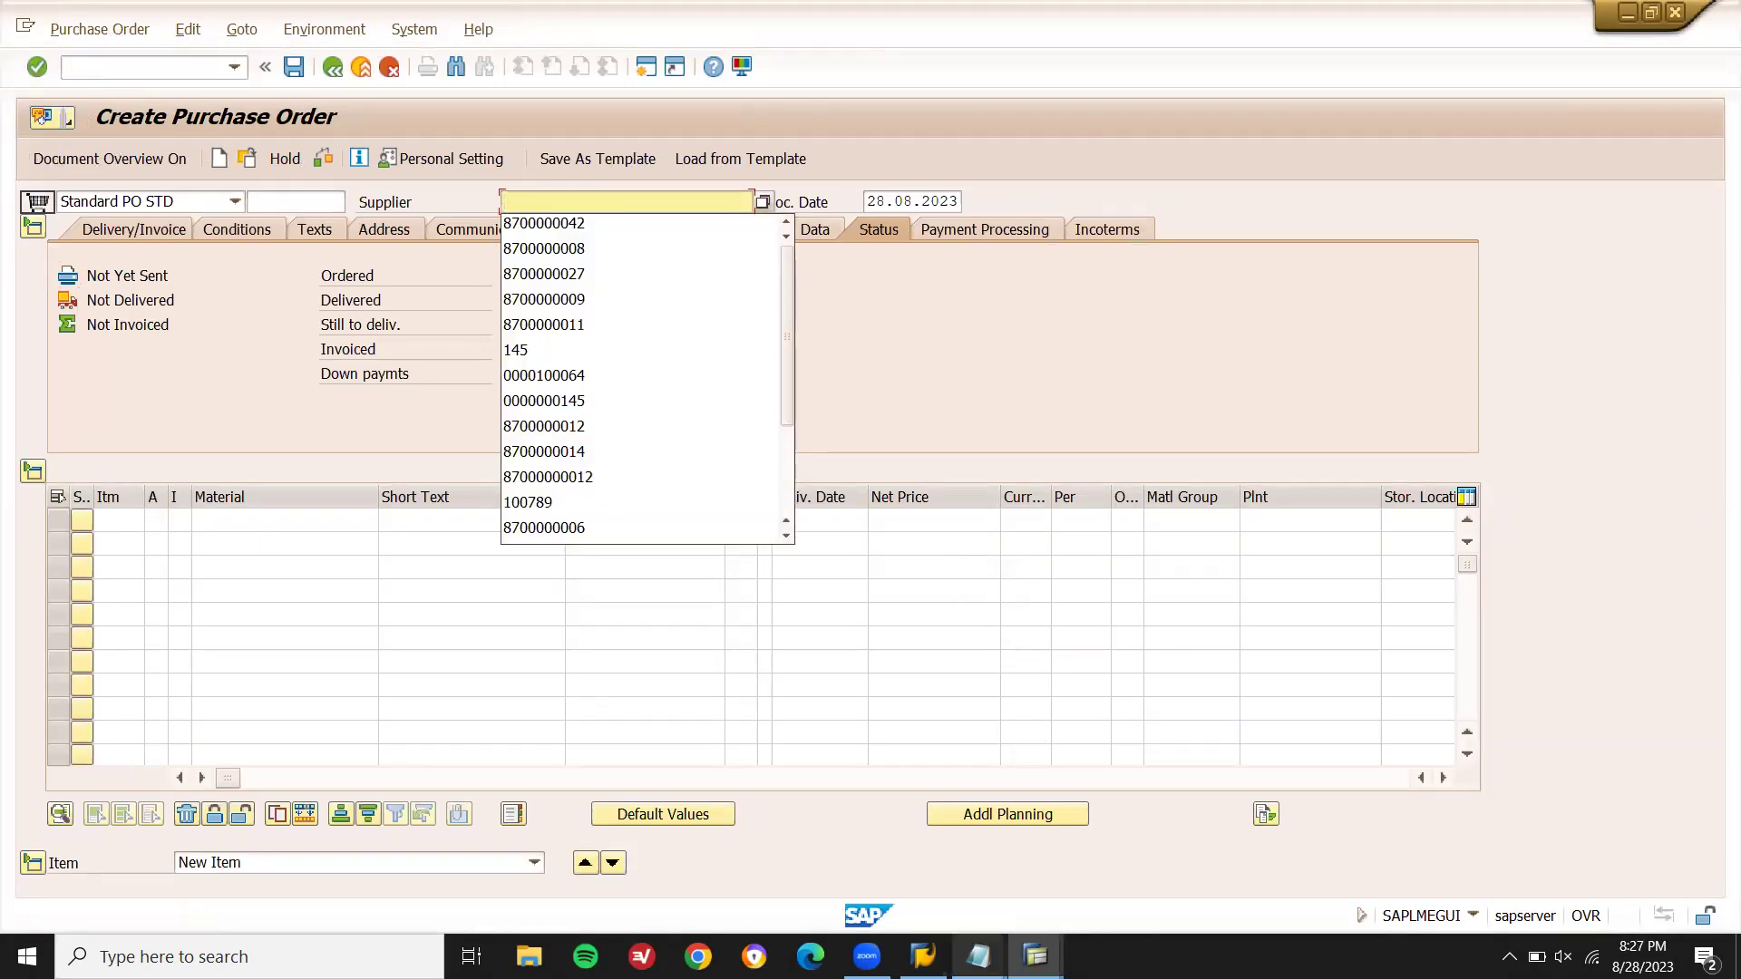
left_click(976, 952)
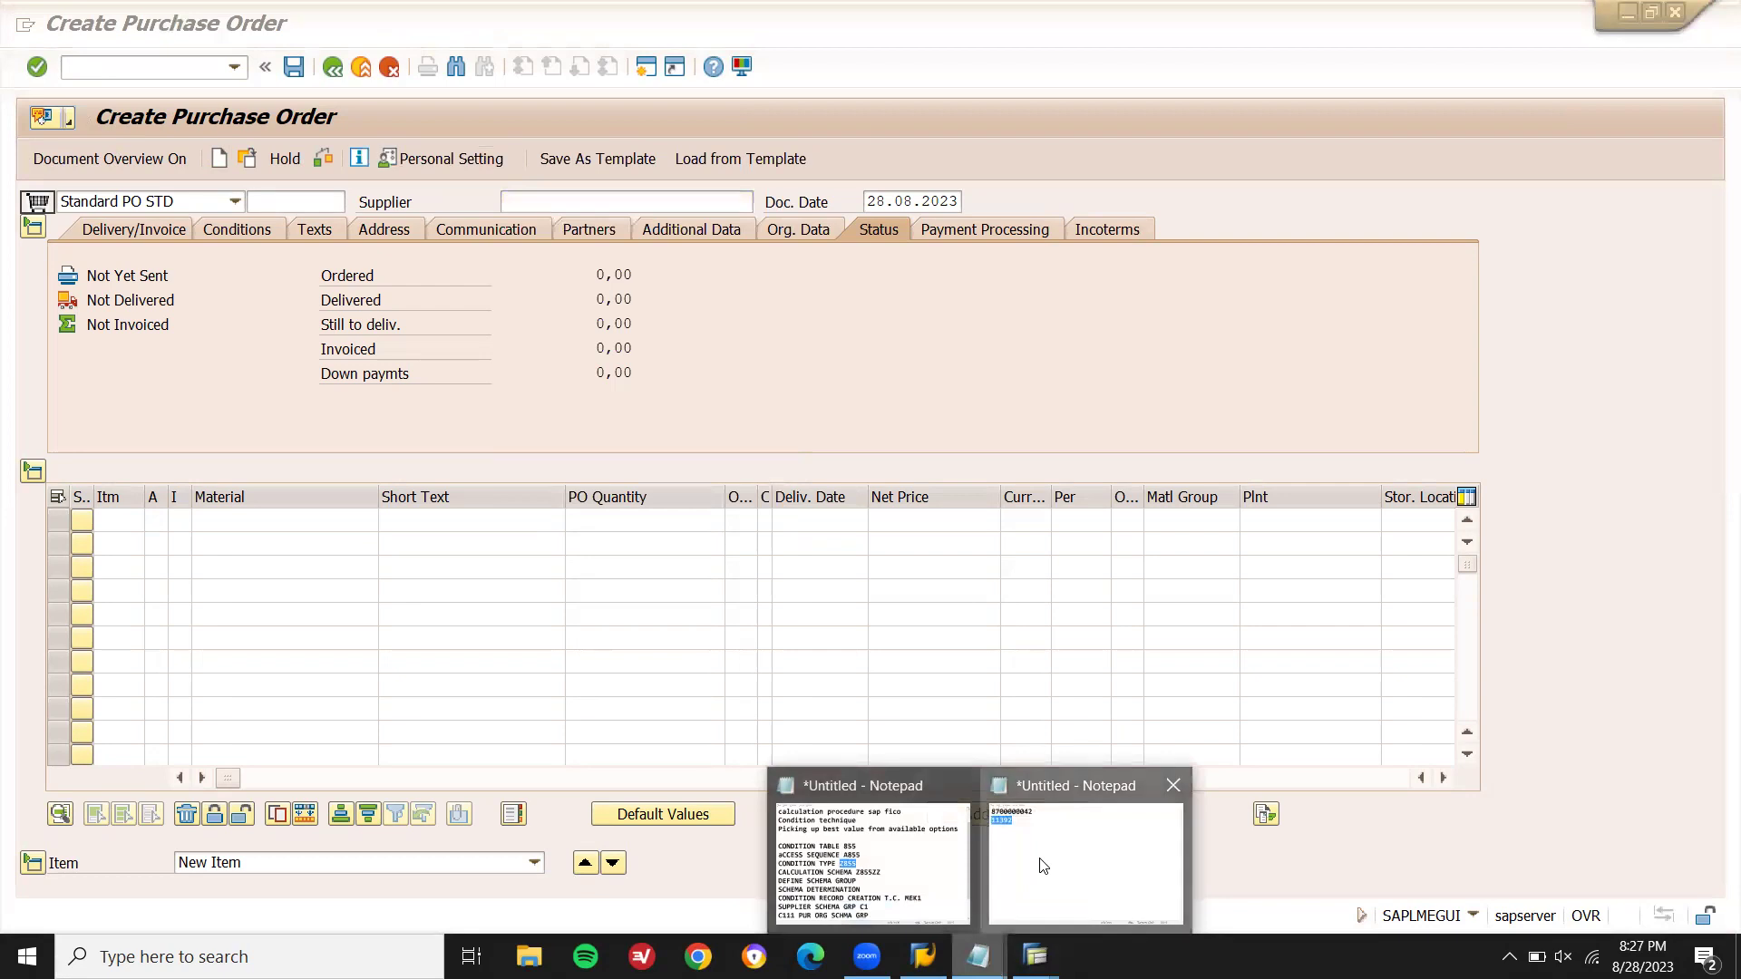
left_click(1043, 866)
key("alt+Tab")
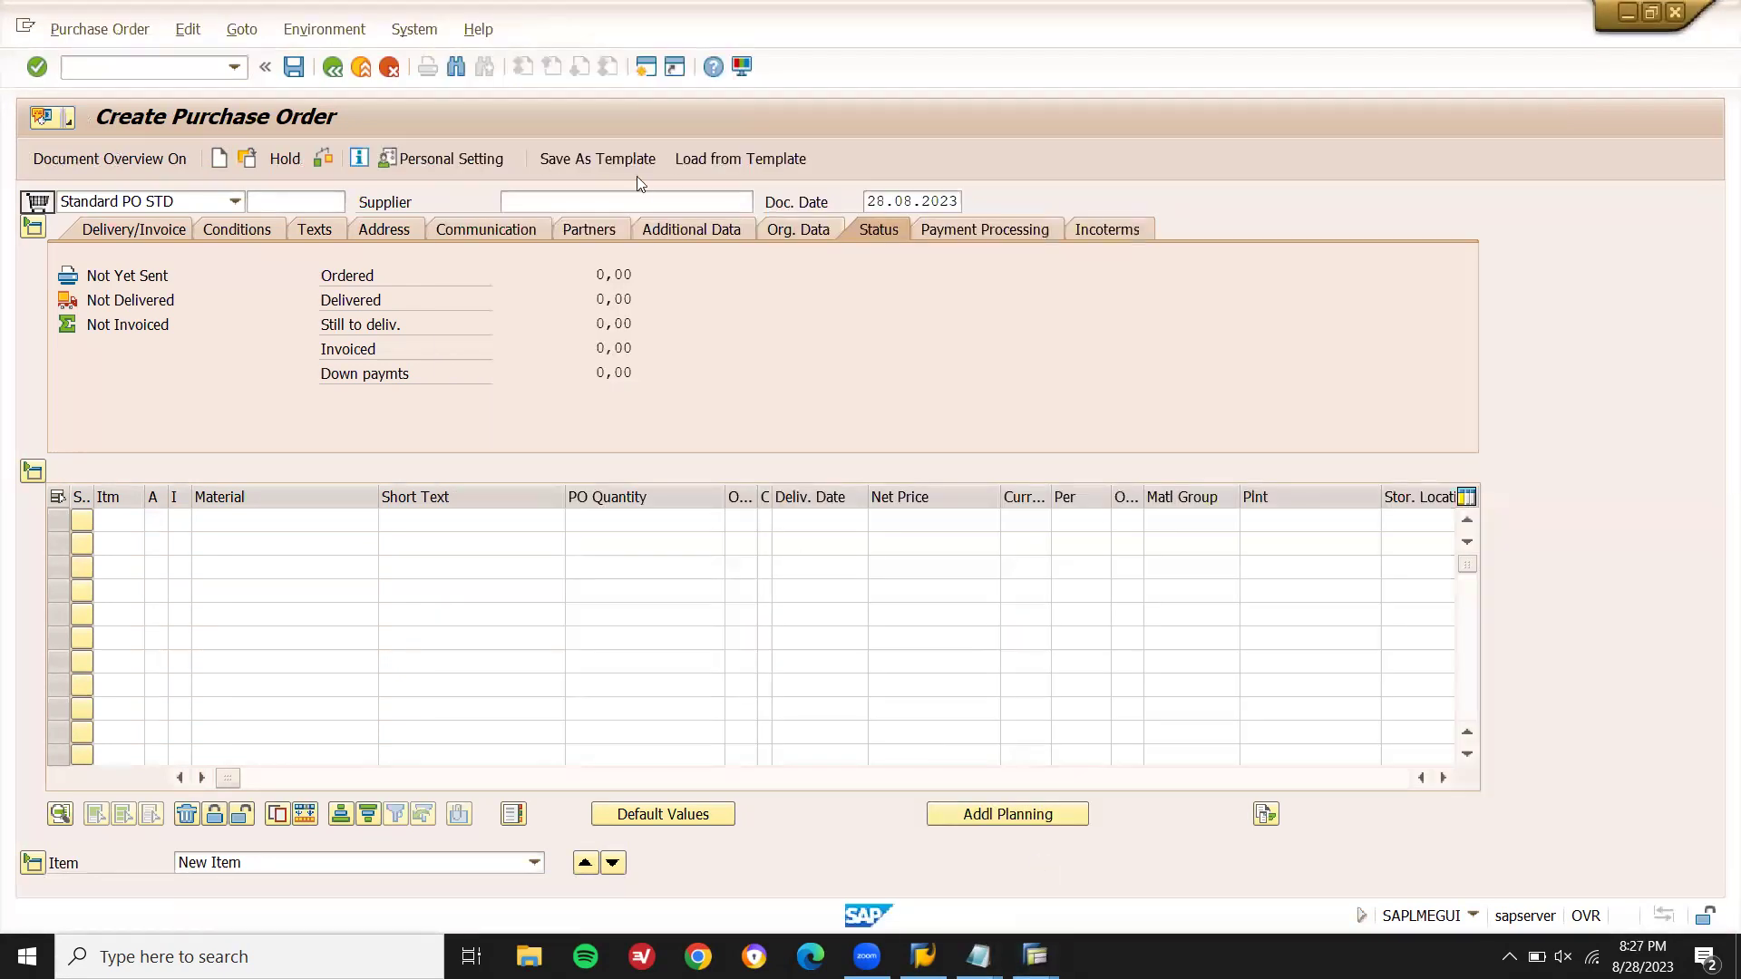
left_click(634, 200)
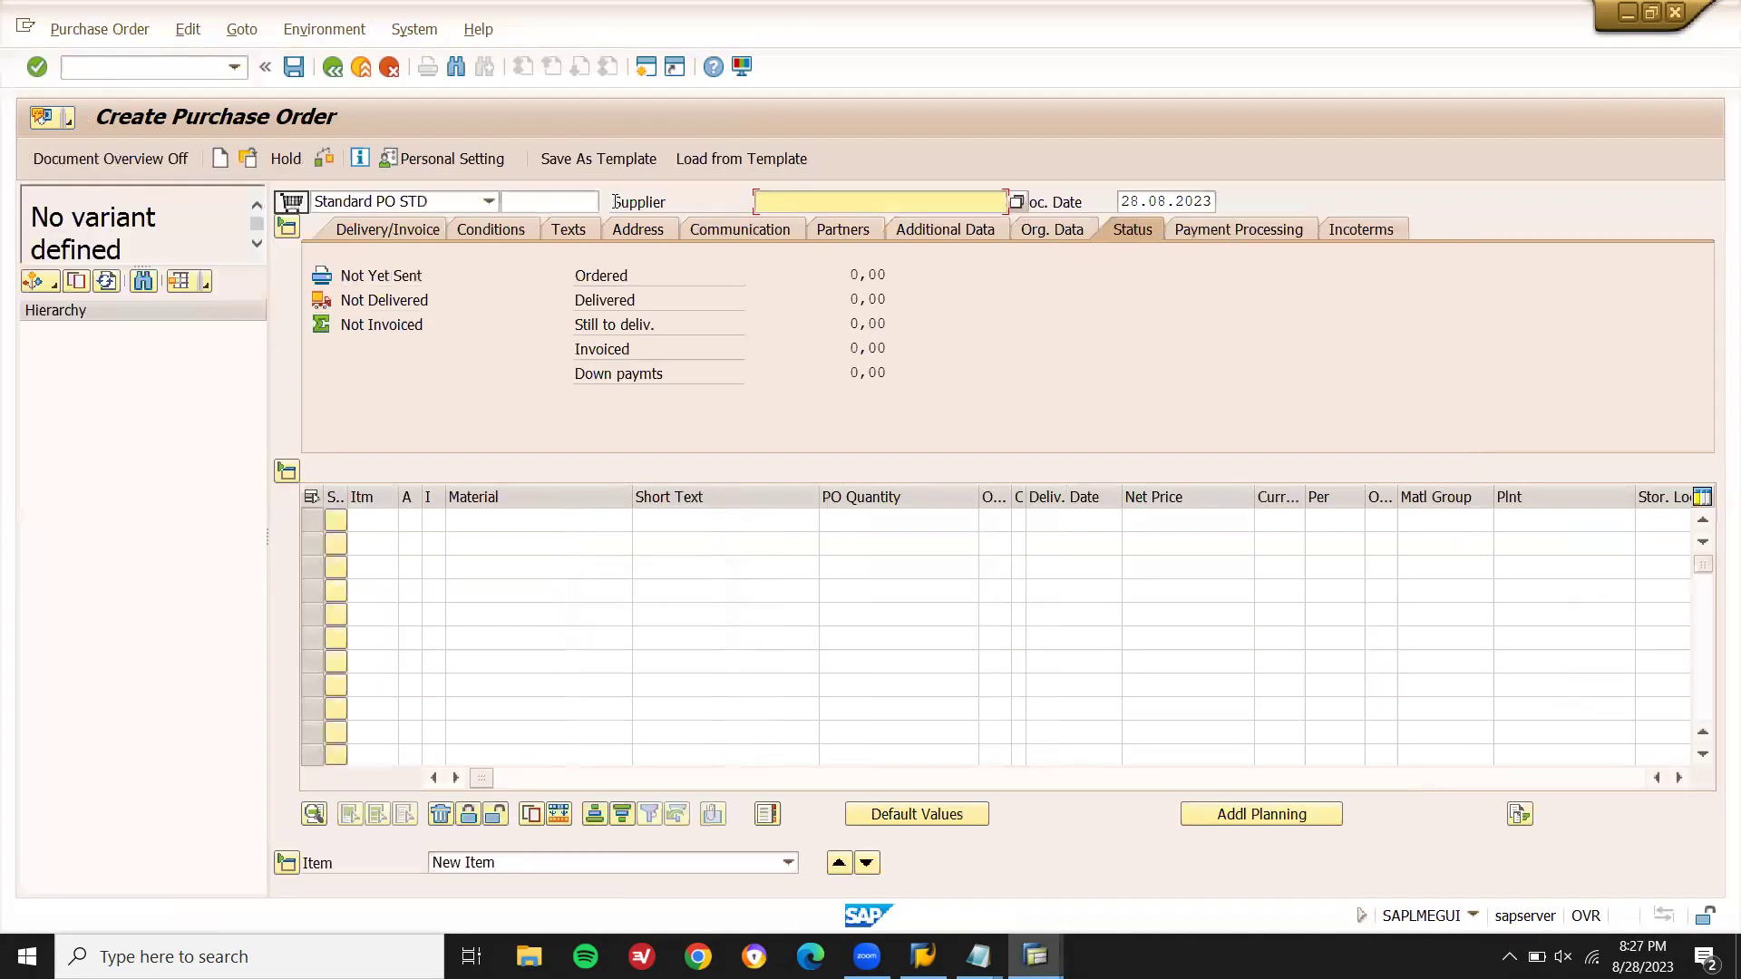
key("ctrl+v")
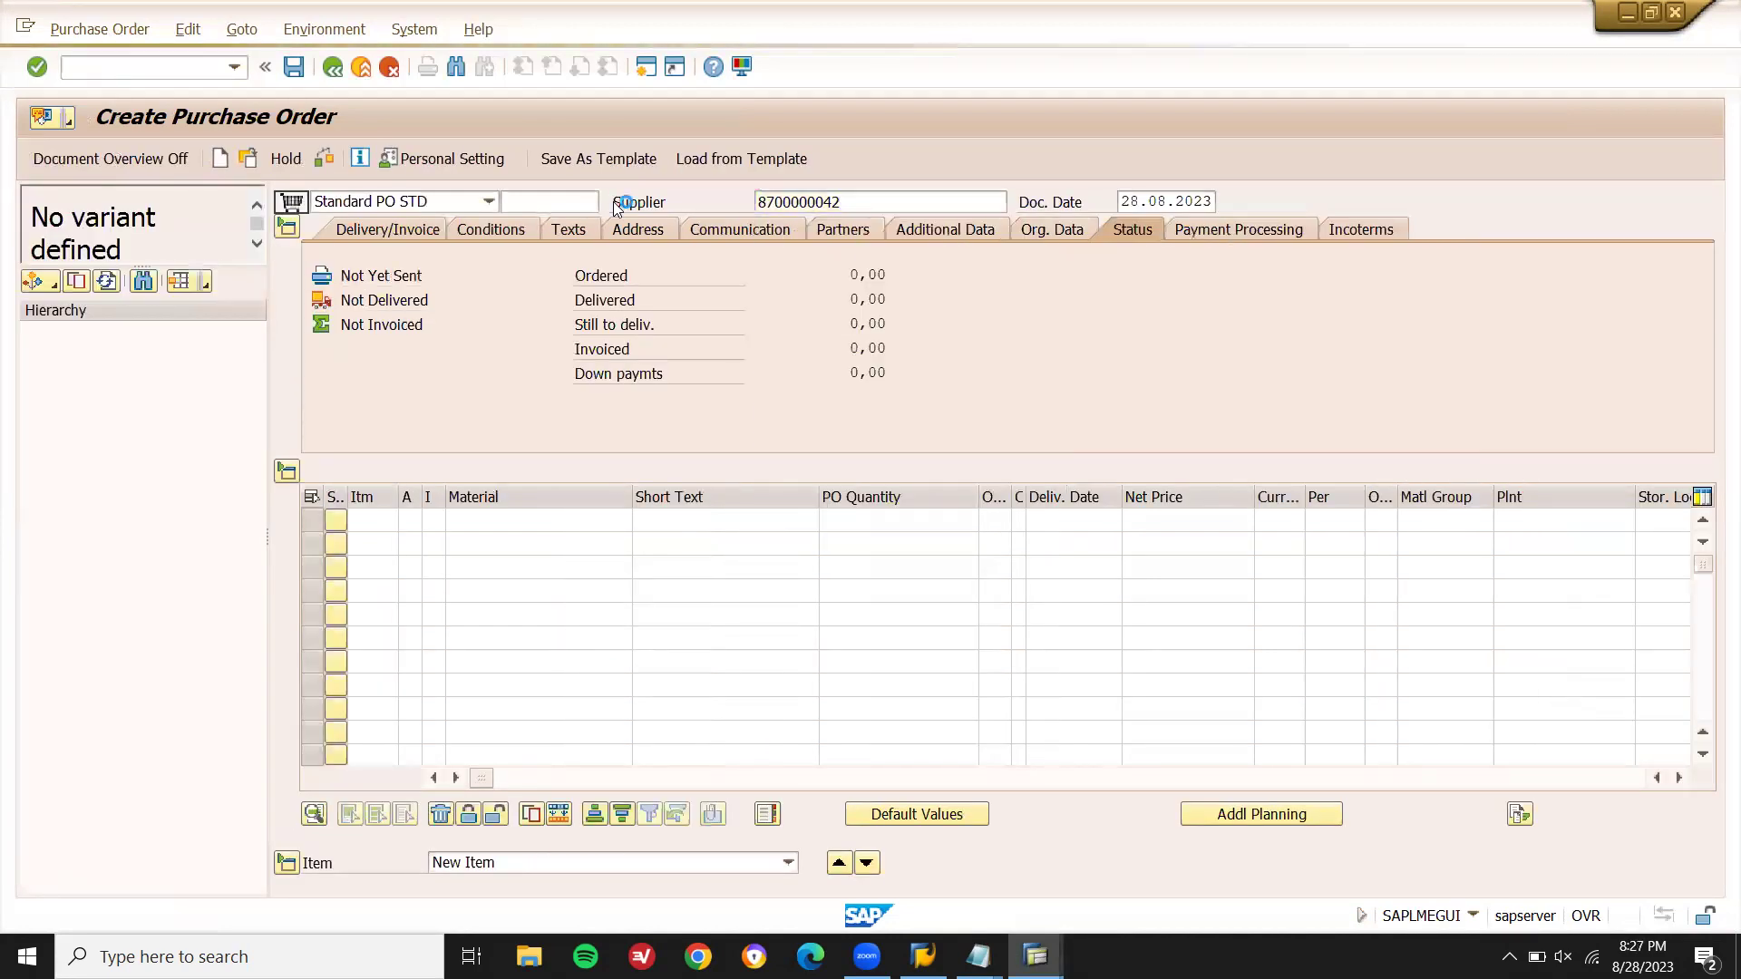
key("Return")
- Choose purchasing organization DN01 and confirm the org data (group W09, company code 1711)
key("Down")
key("Return")
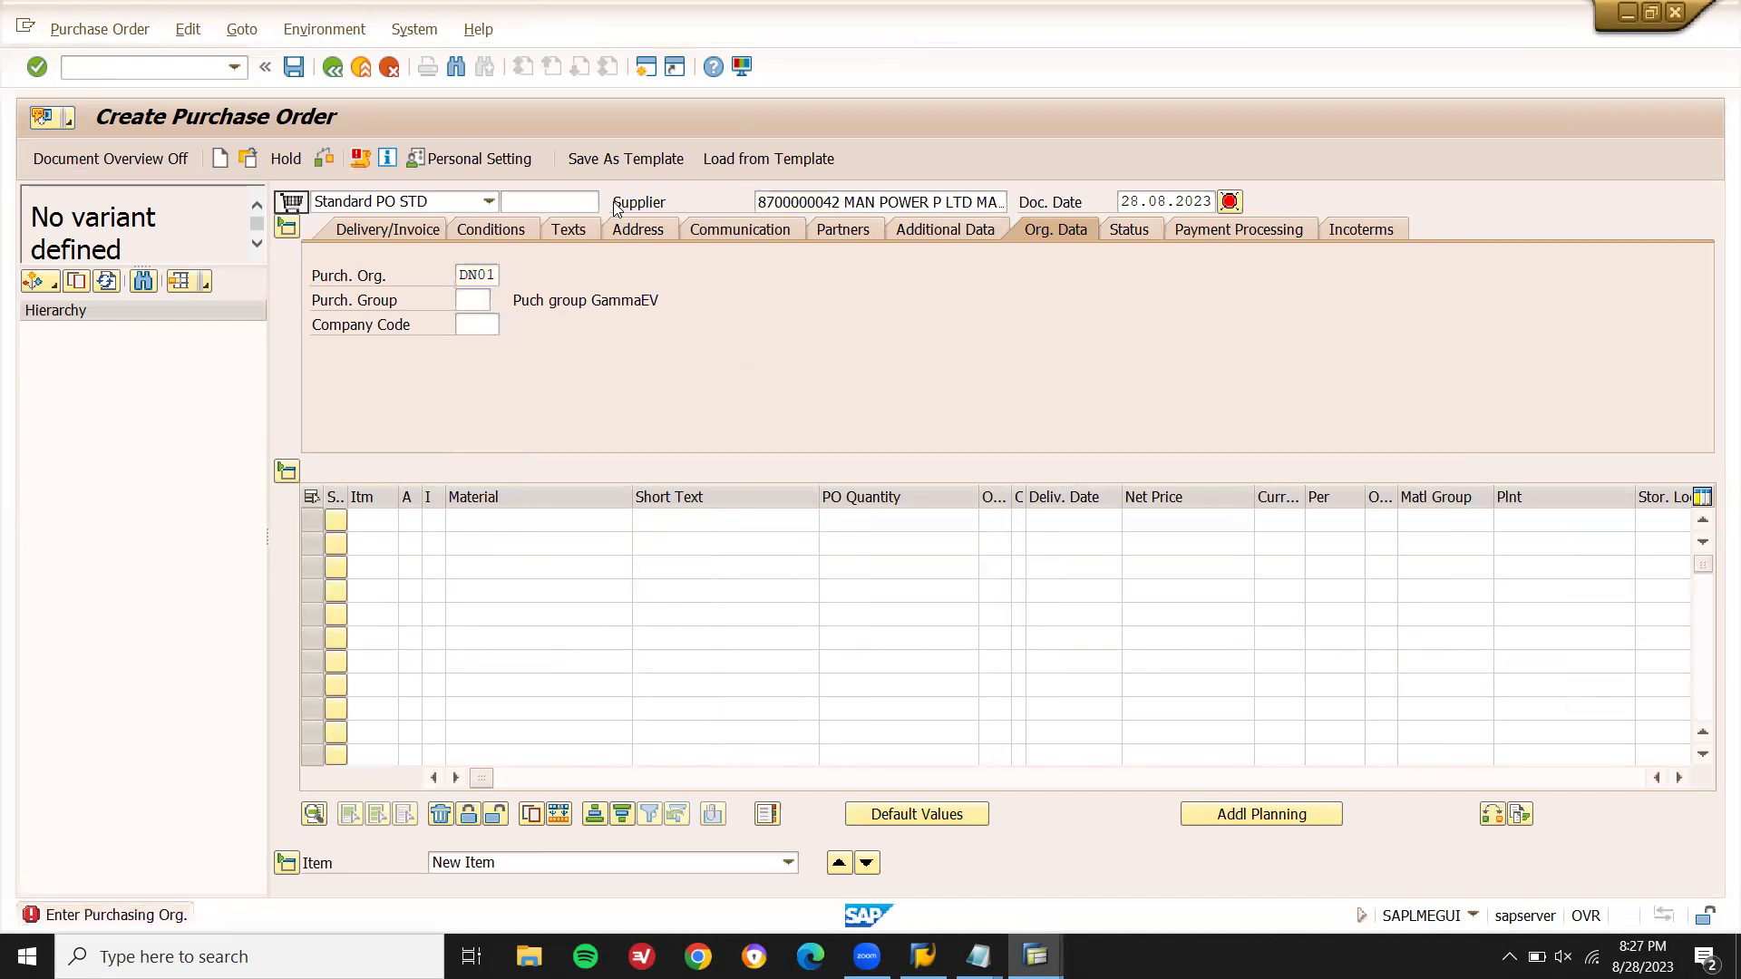
key("Return")
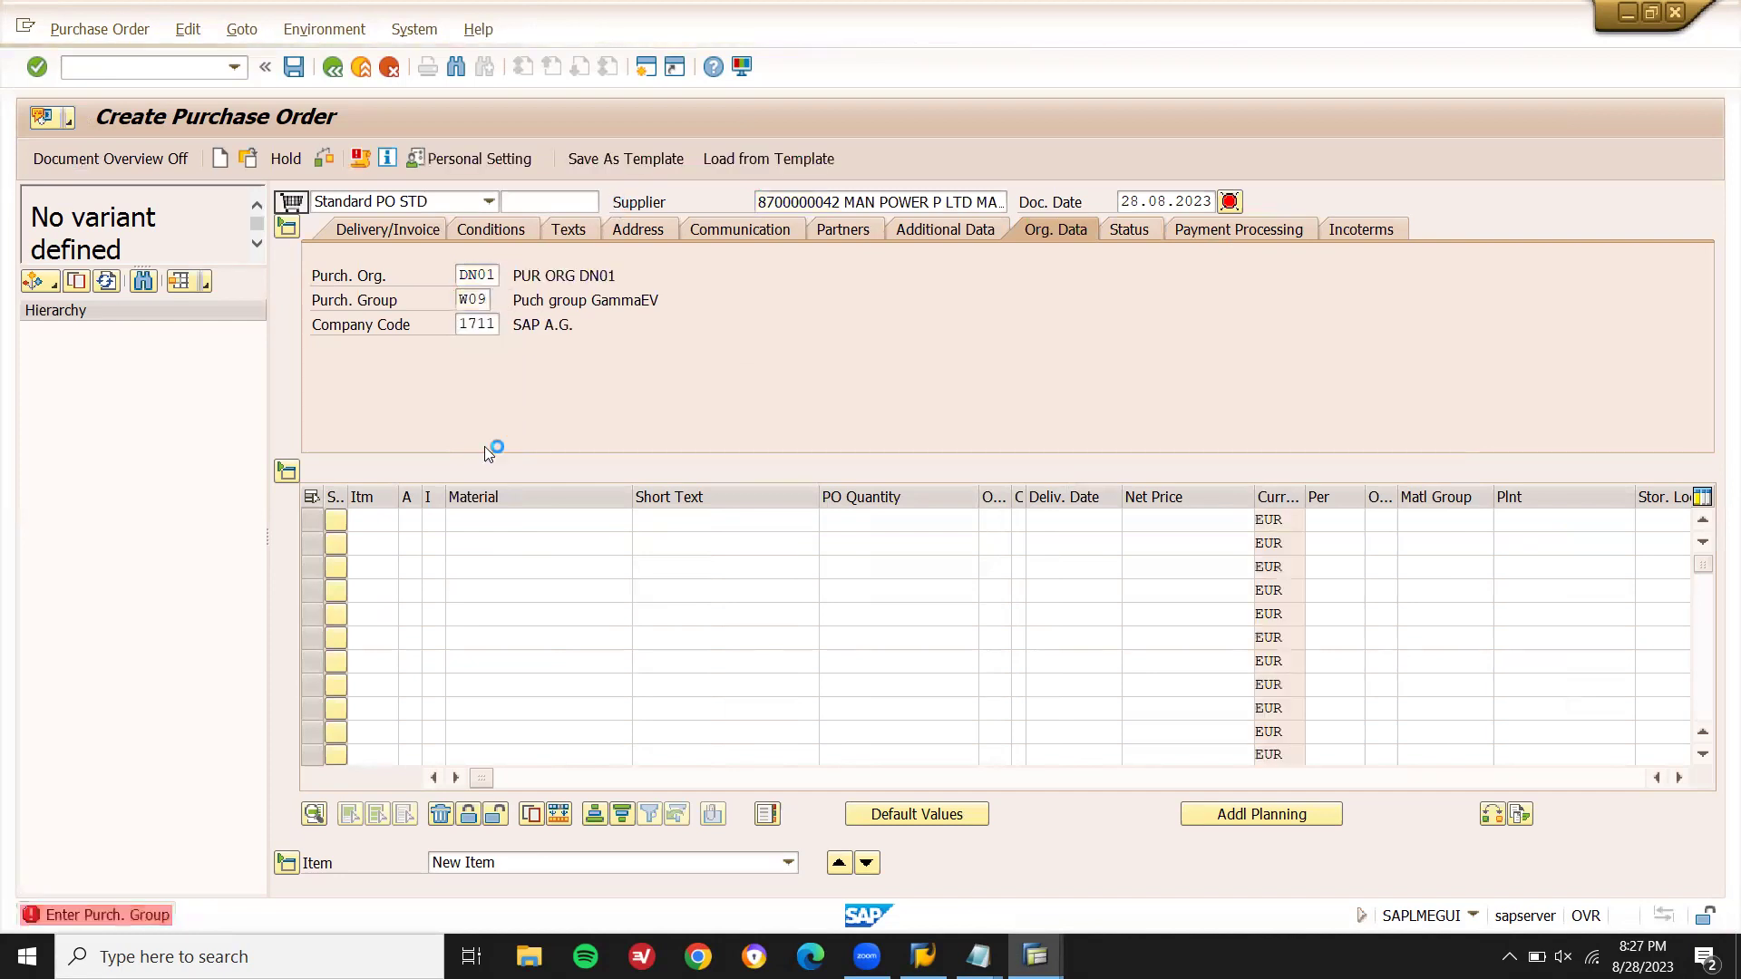
left_click(481, 521)
key("alt+Tab")
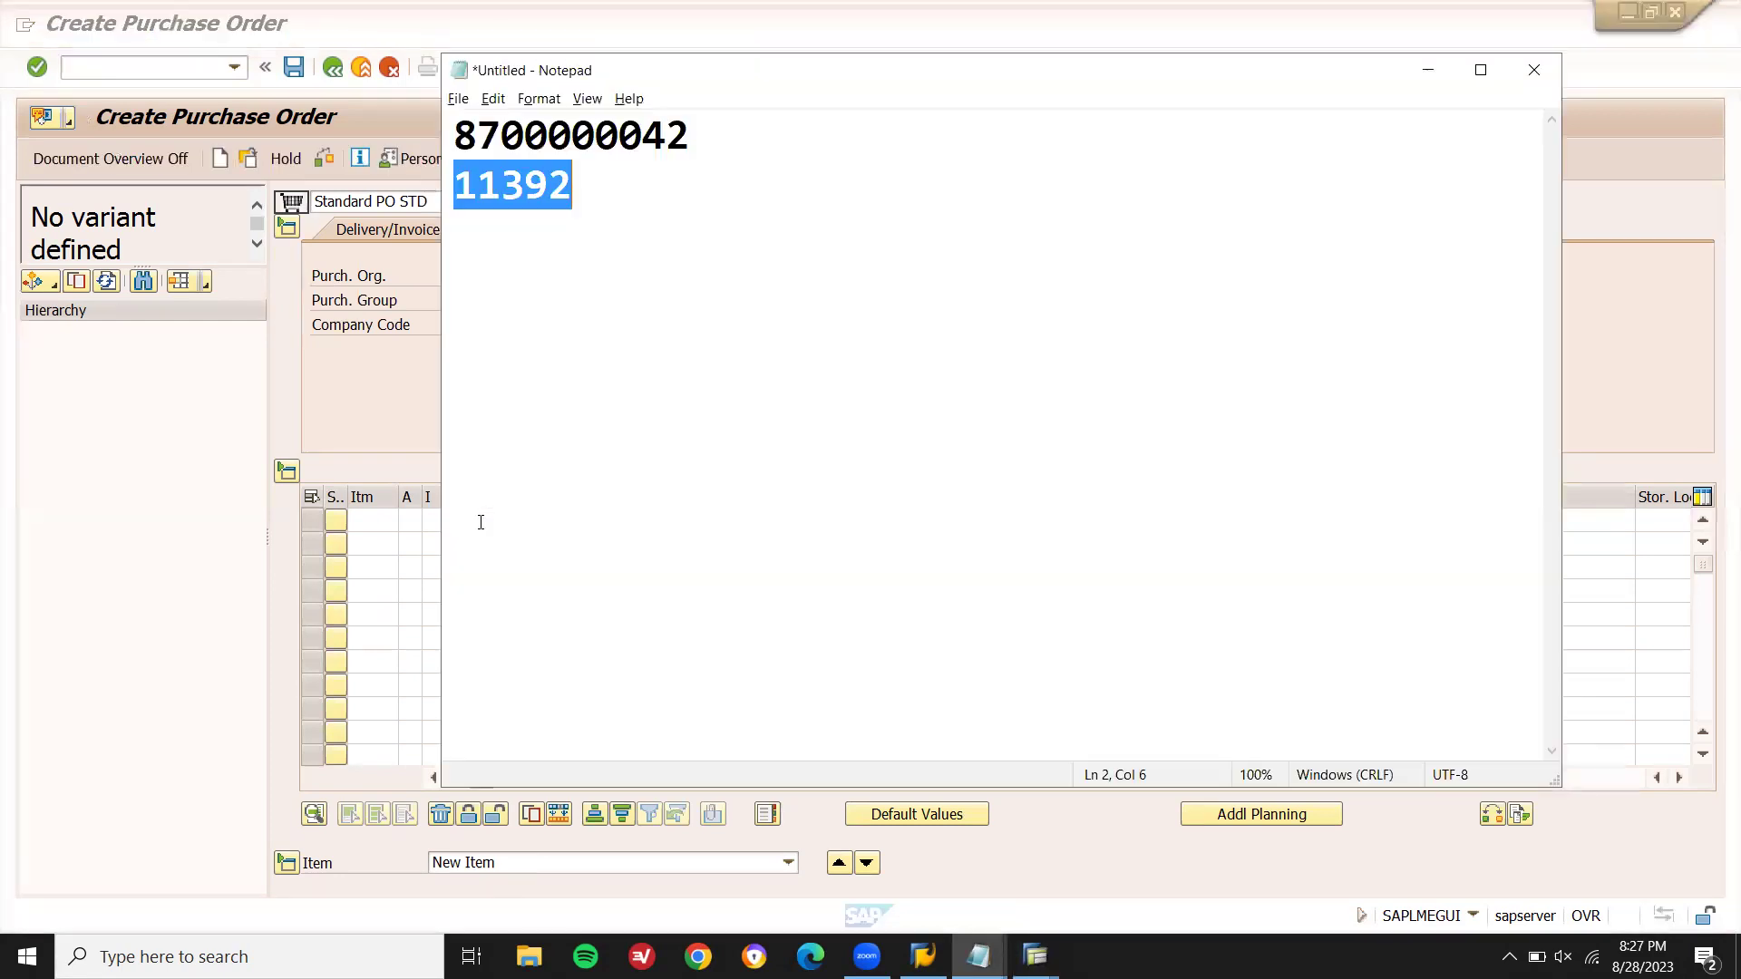
key("alt+Tab")
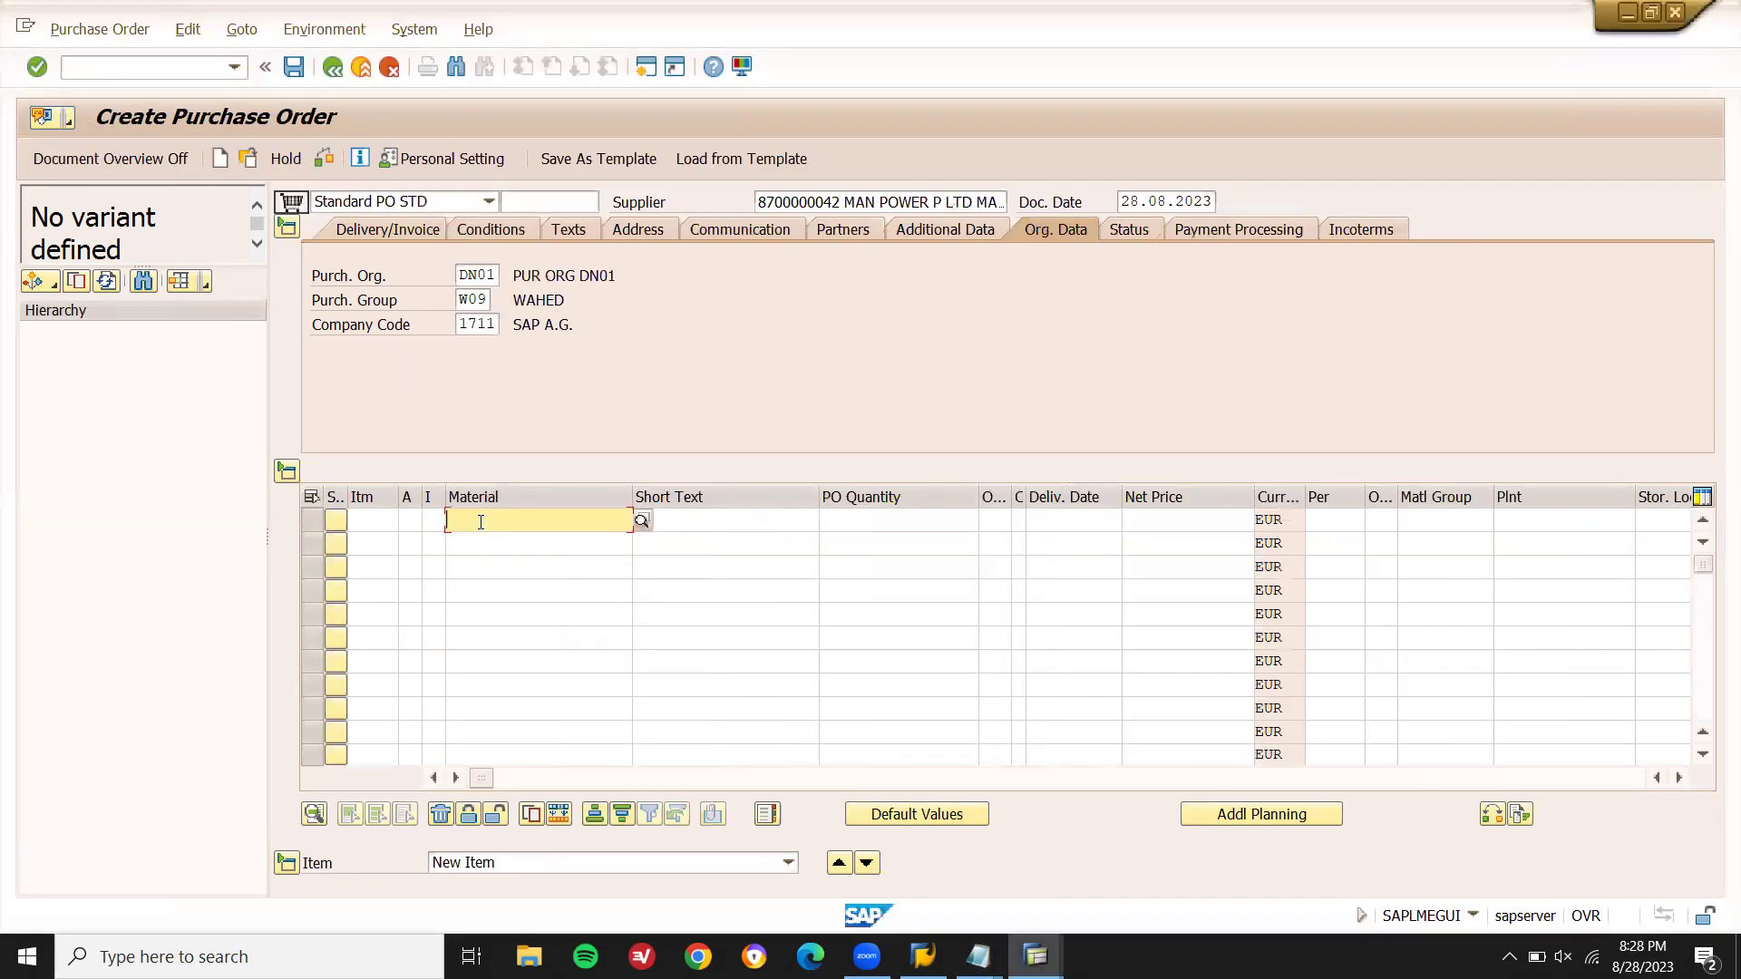
- Add item 10 with material 11392, plant DN01 and quantity 10
type("11392")
key("Return")
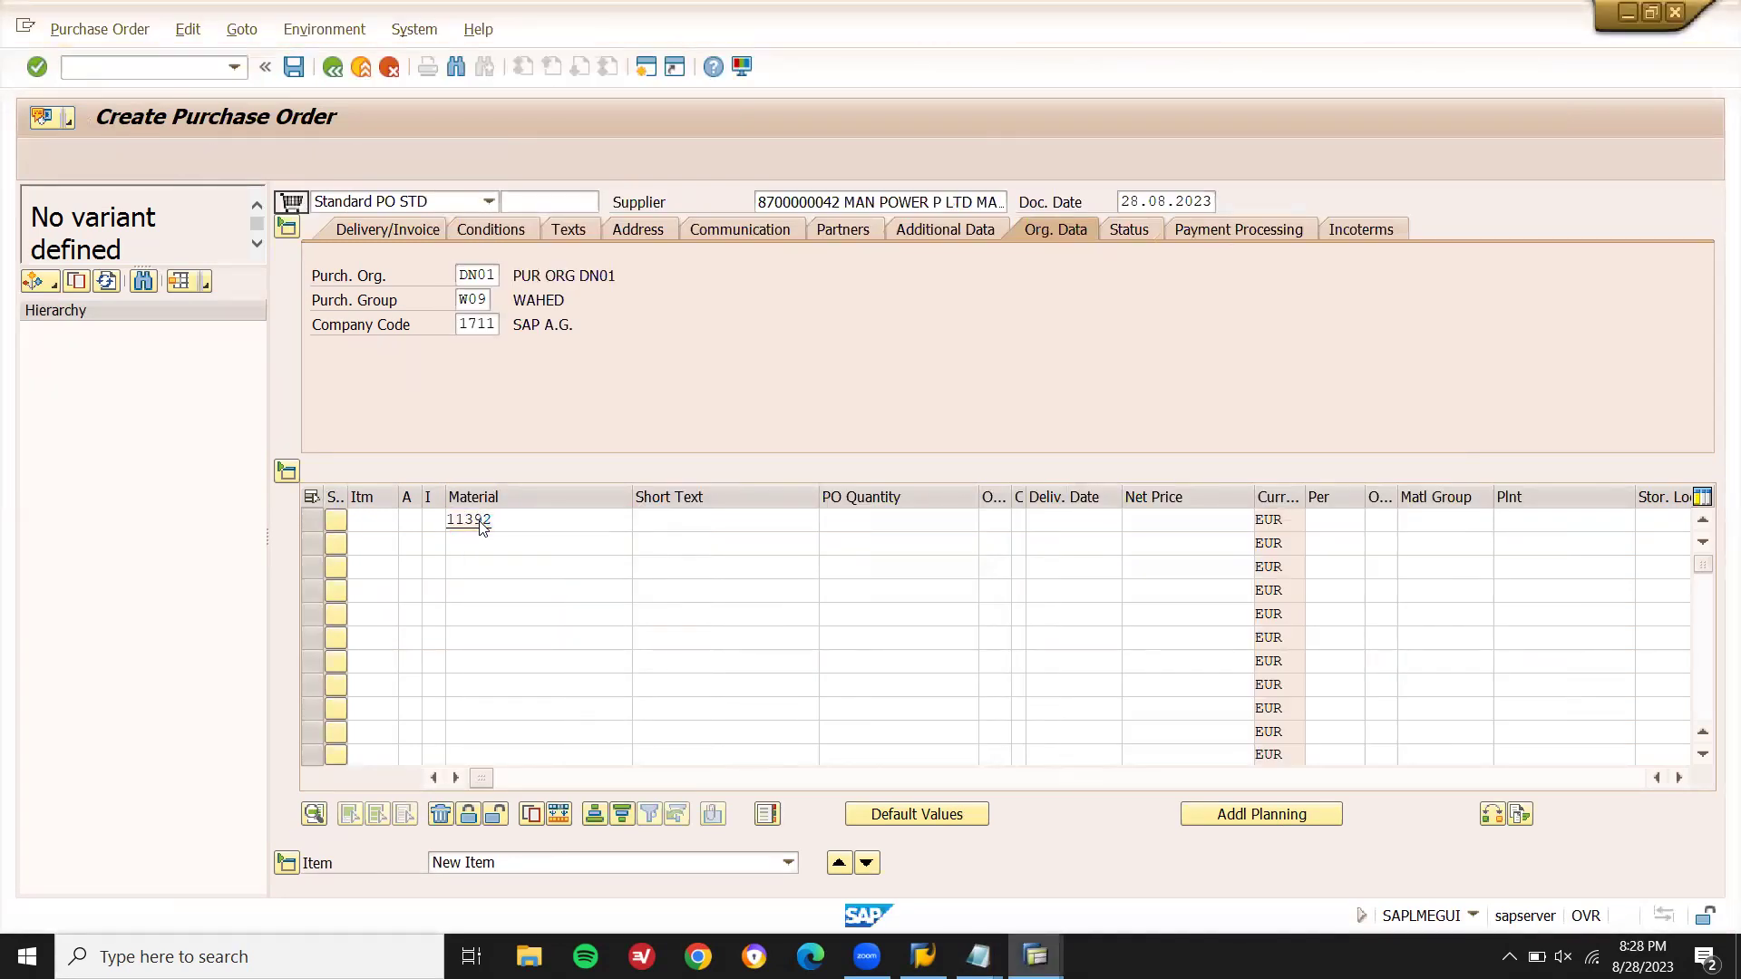
left_click(481, 519)
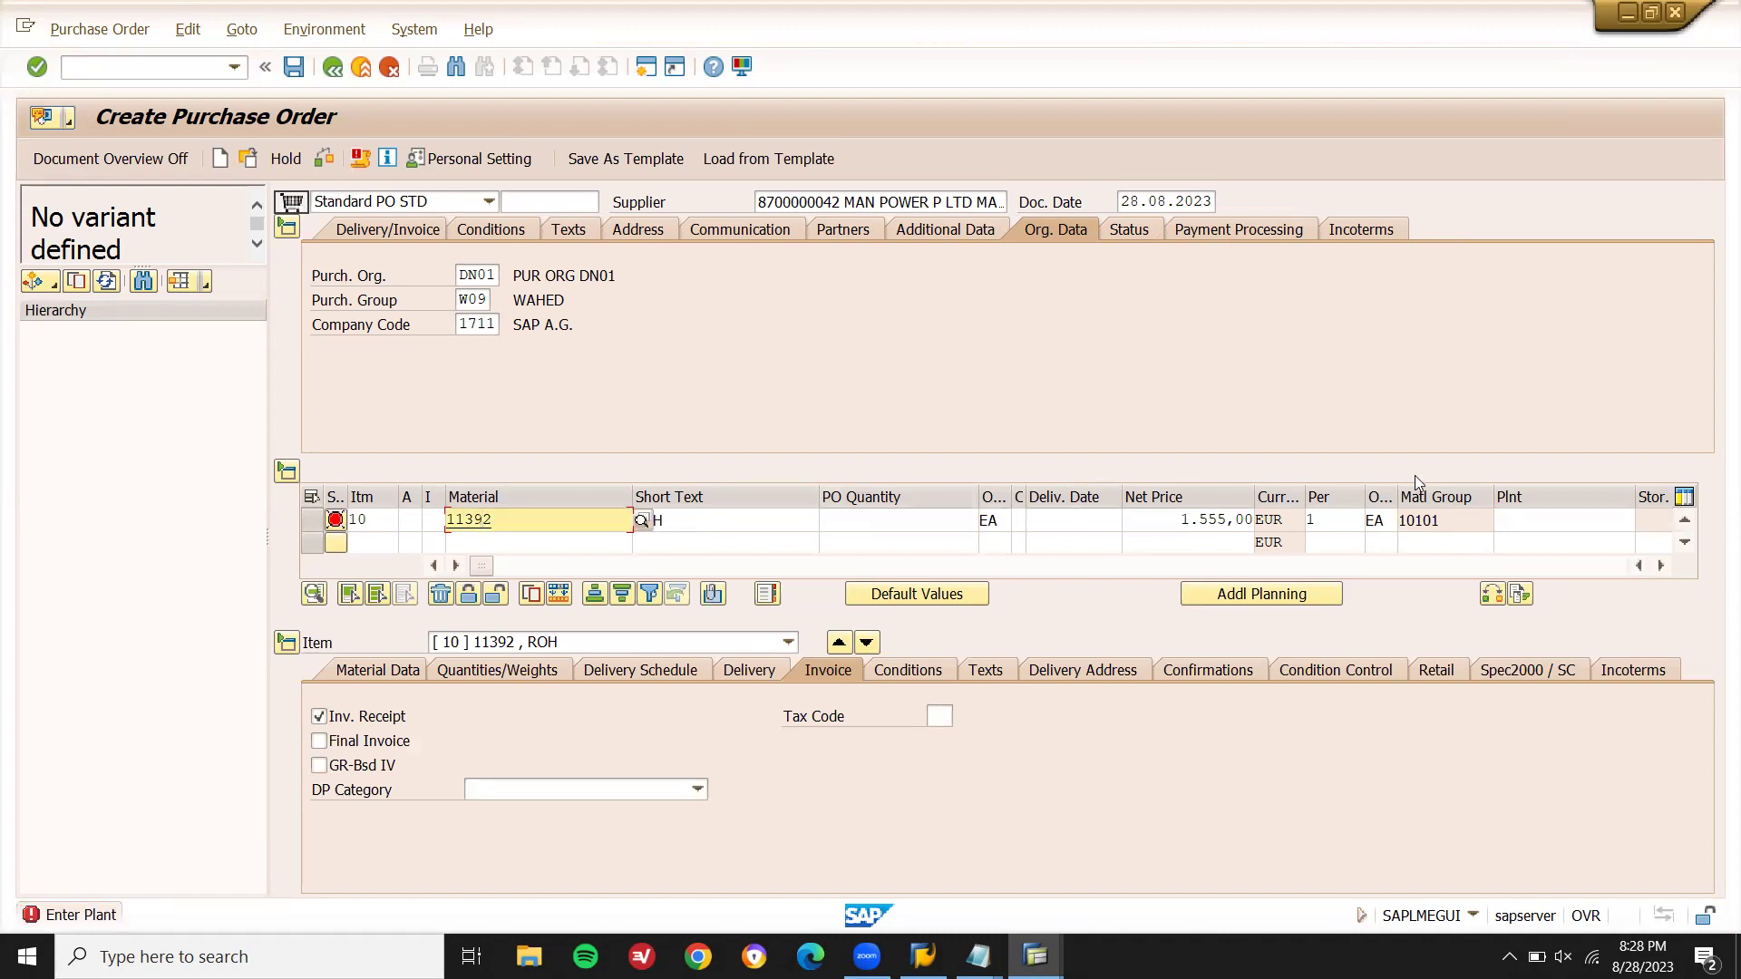
left_click(1517, 523)
left_click(1573, 541)
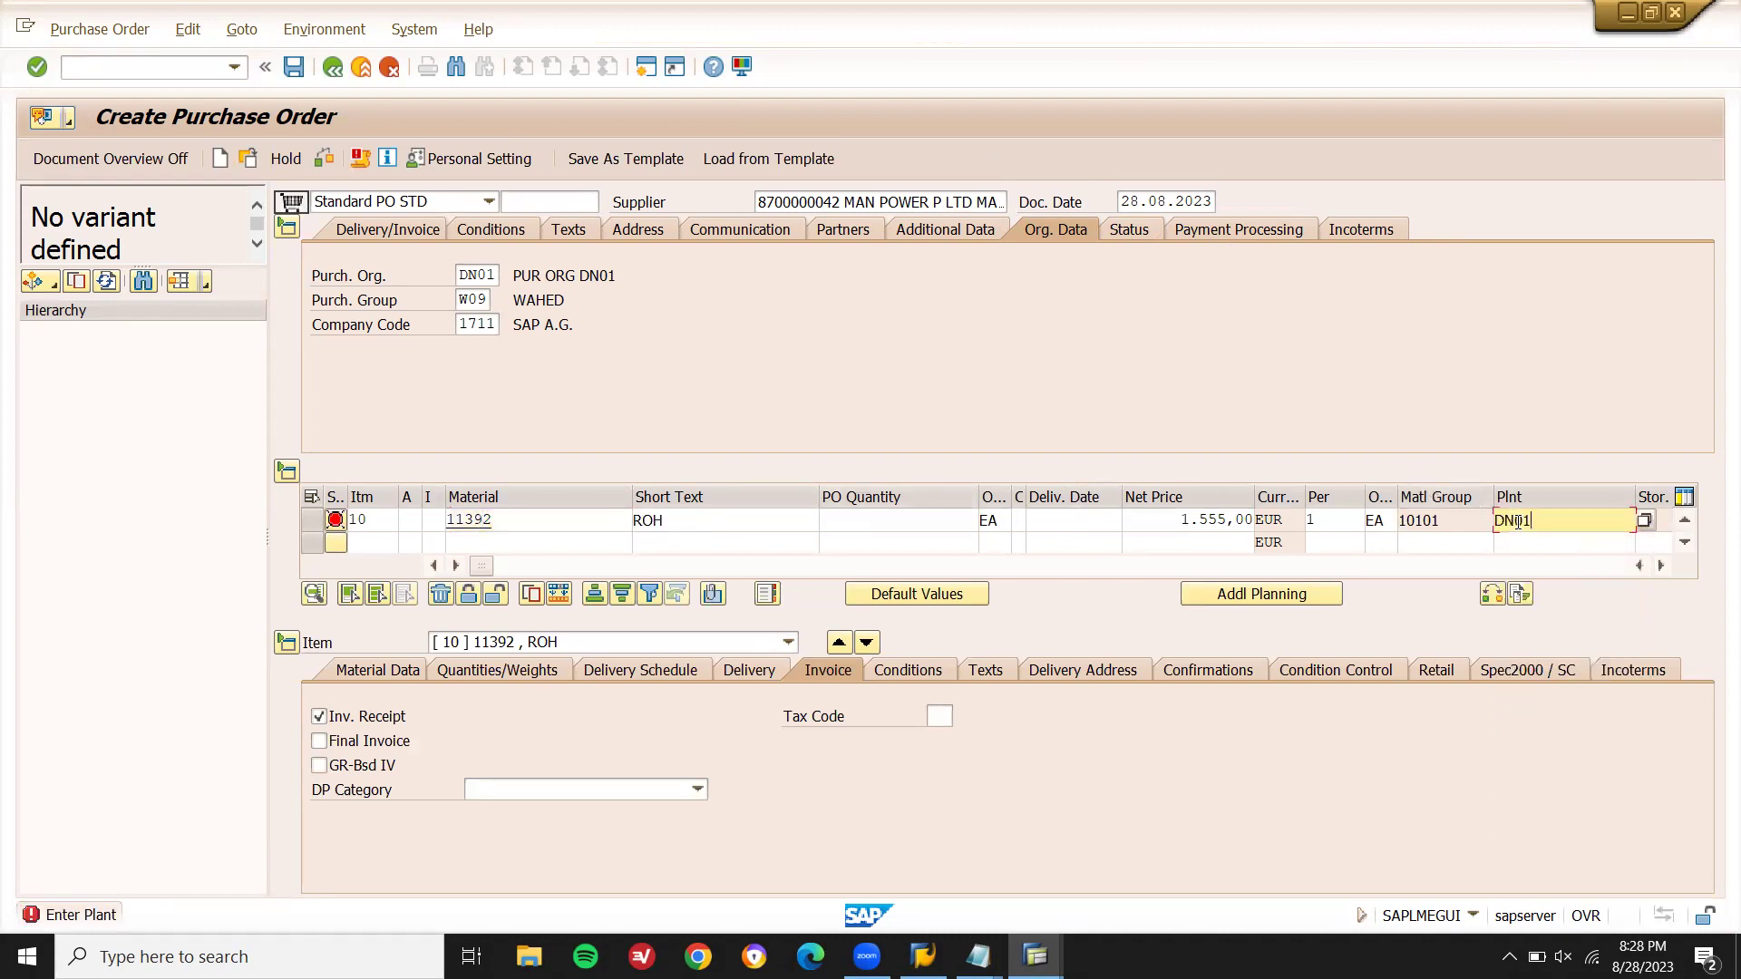
left_click(941, 515)
type("10")
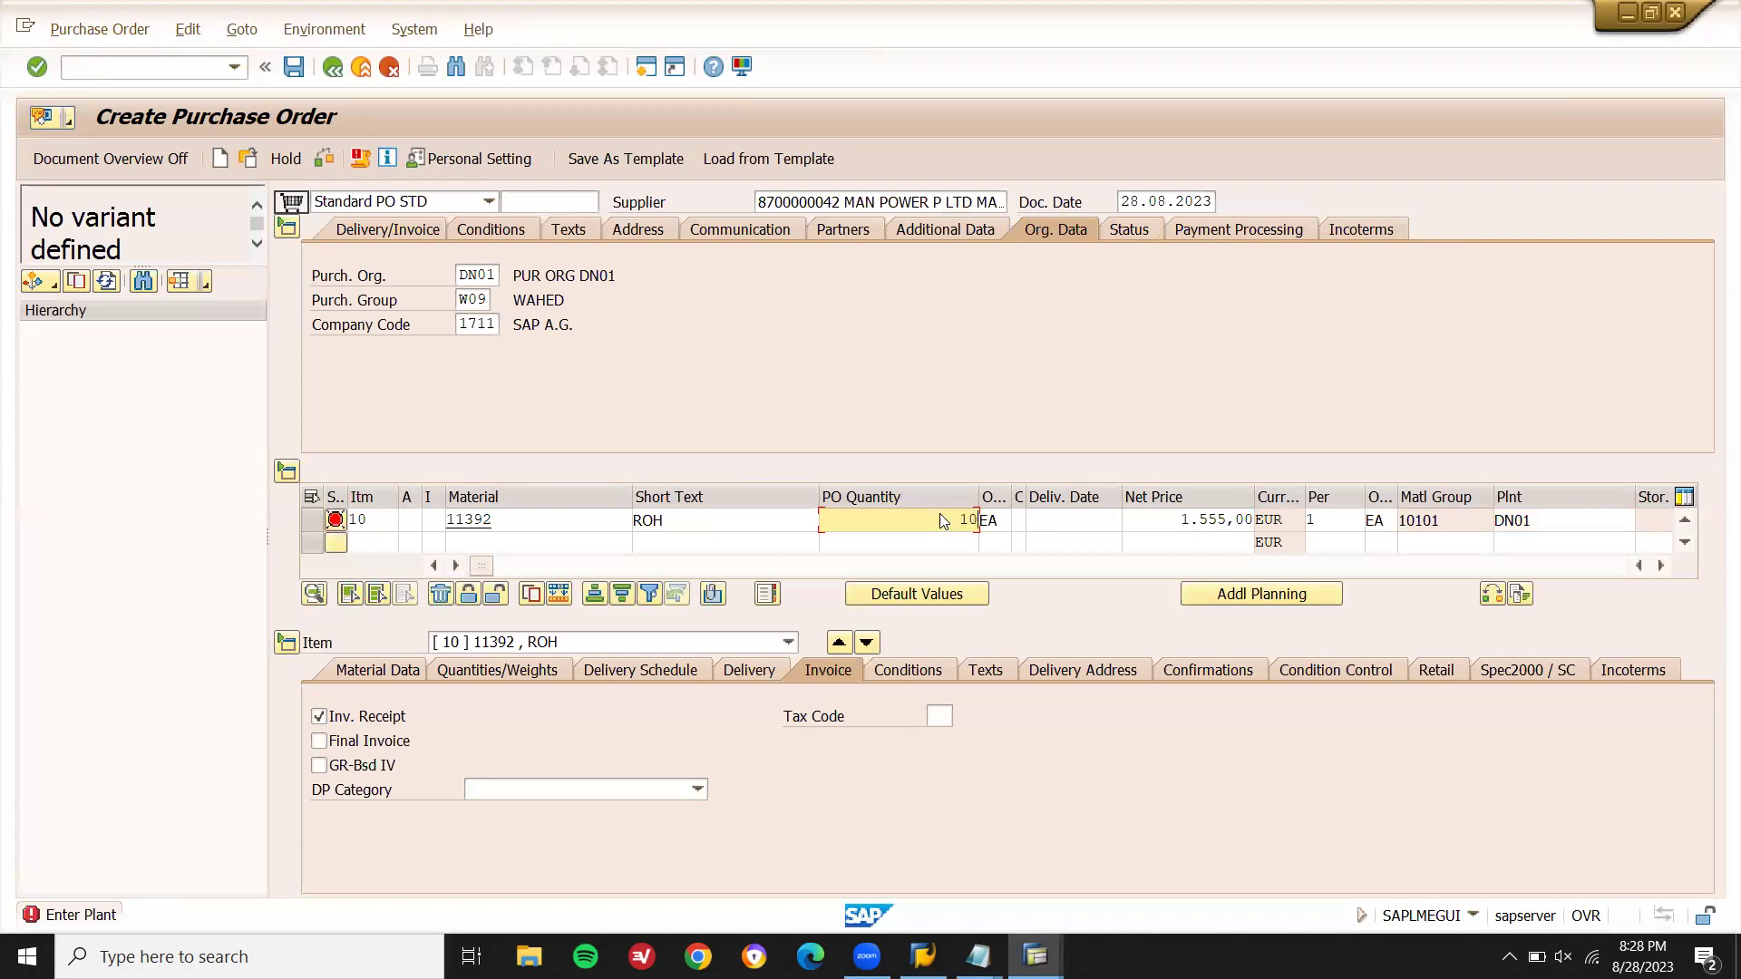
key("Return")
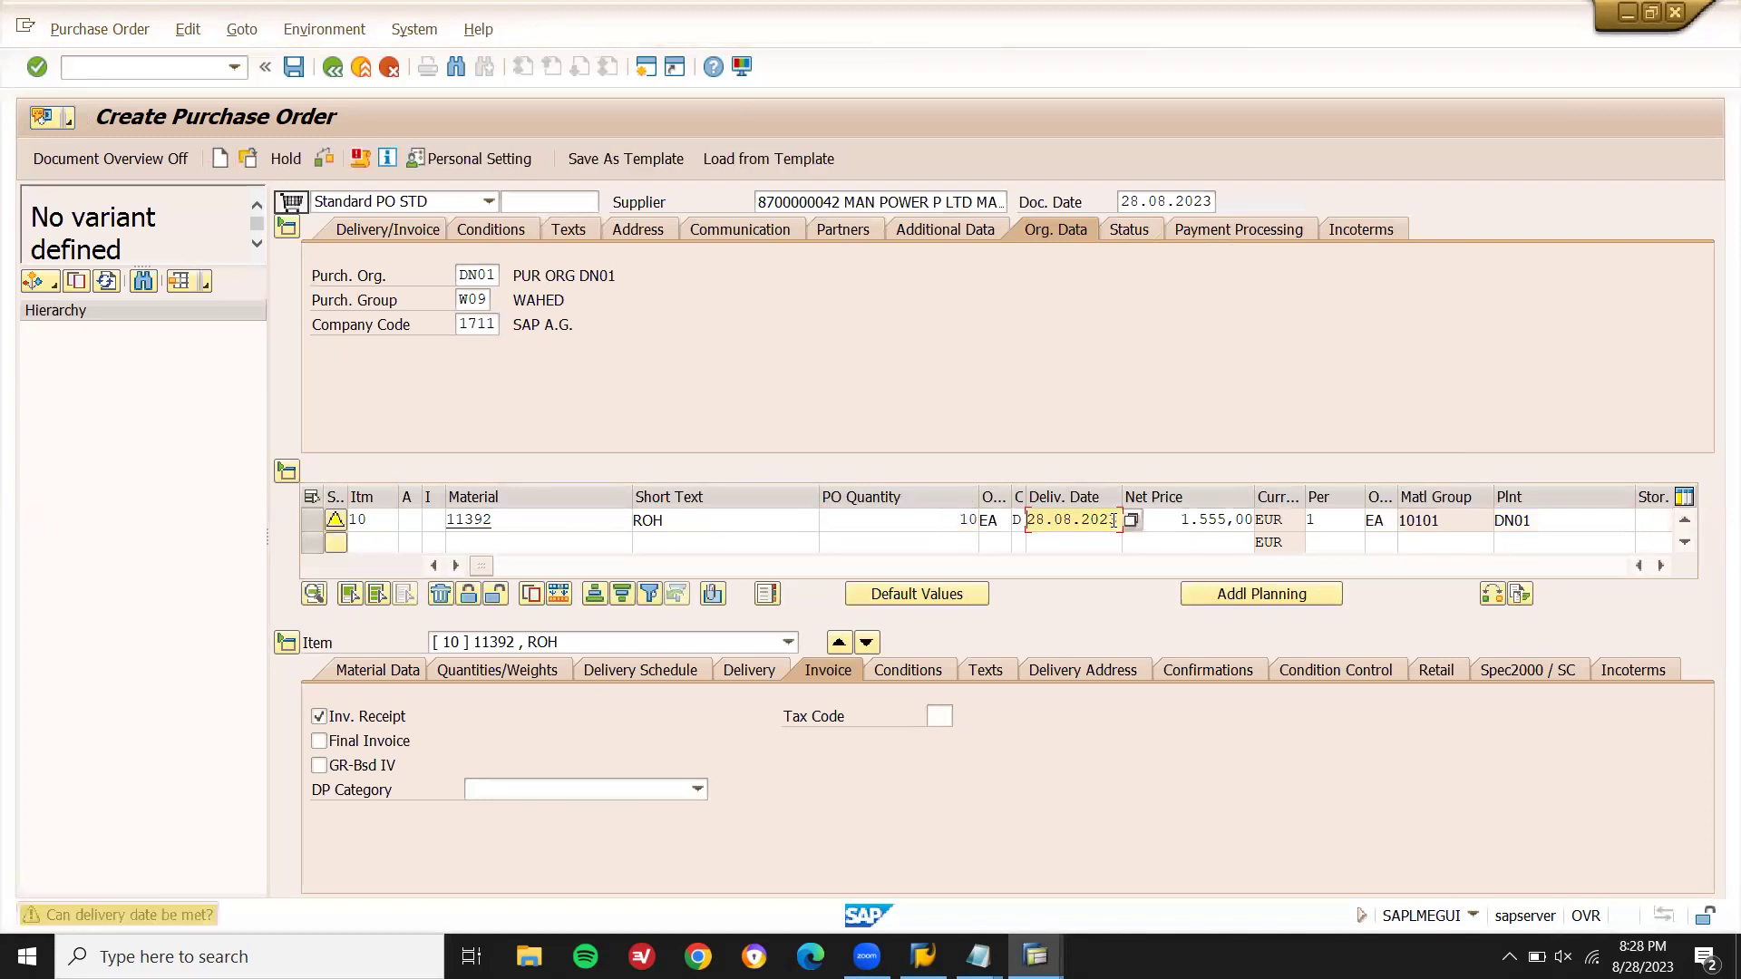
- Check that item conditions show gross price Z855 at 1.555,00 EUR against the setup notes
left_click(886, 669)
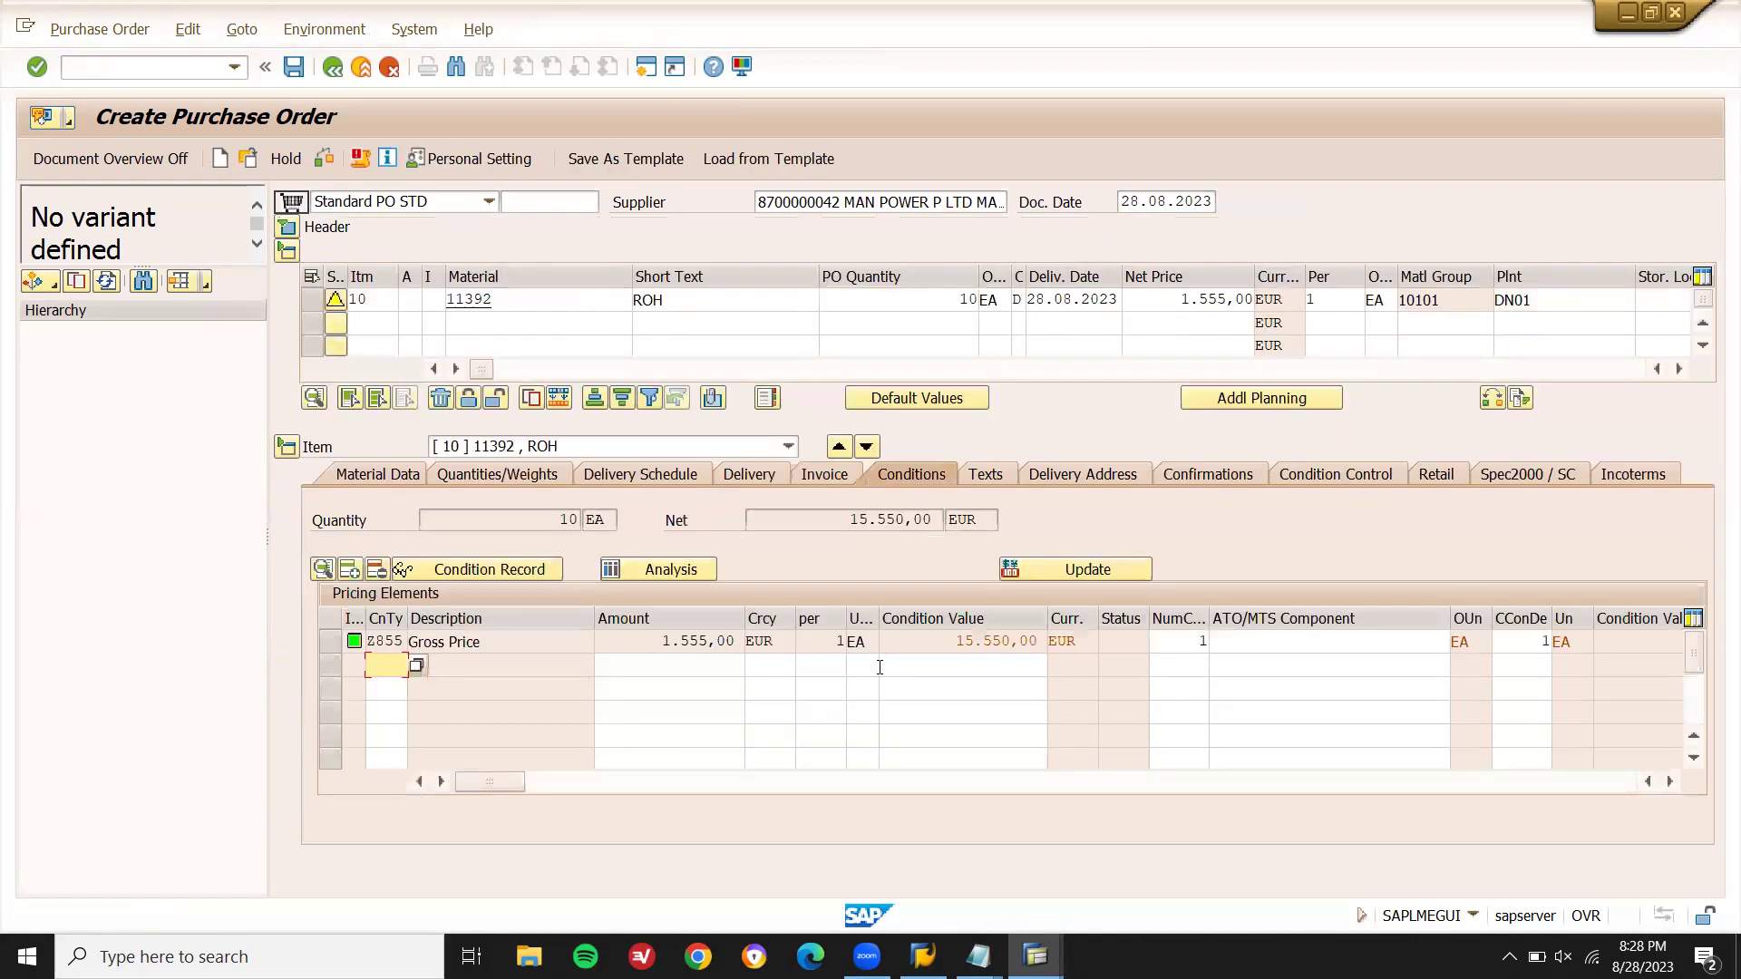
left_click(399, 640)
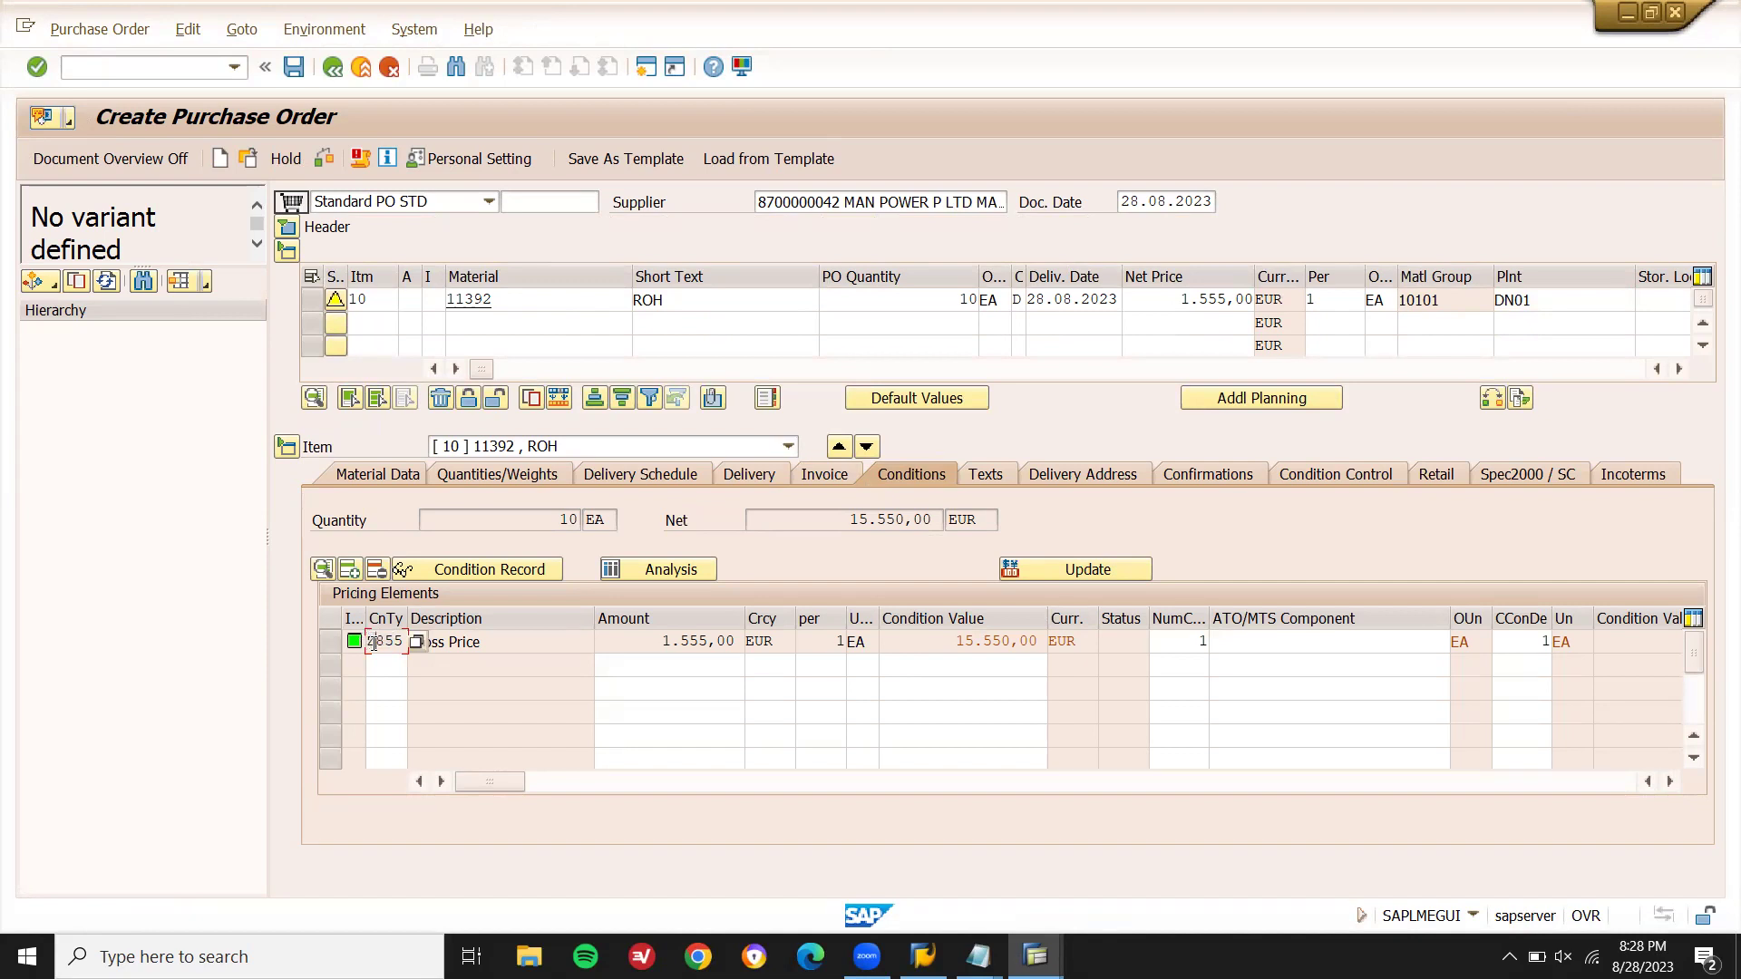
left_click_drag(372, 643, 404, 642)
mouse_move(977, 956)
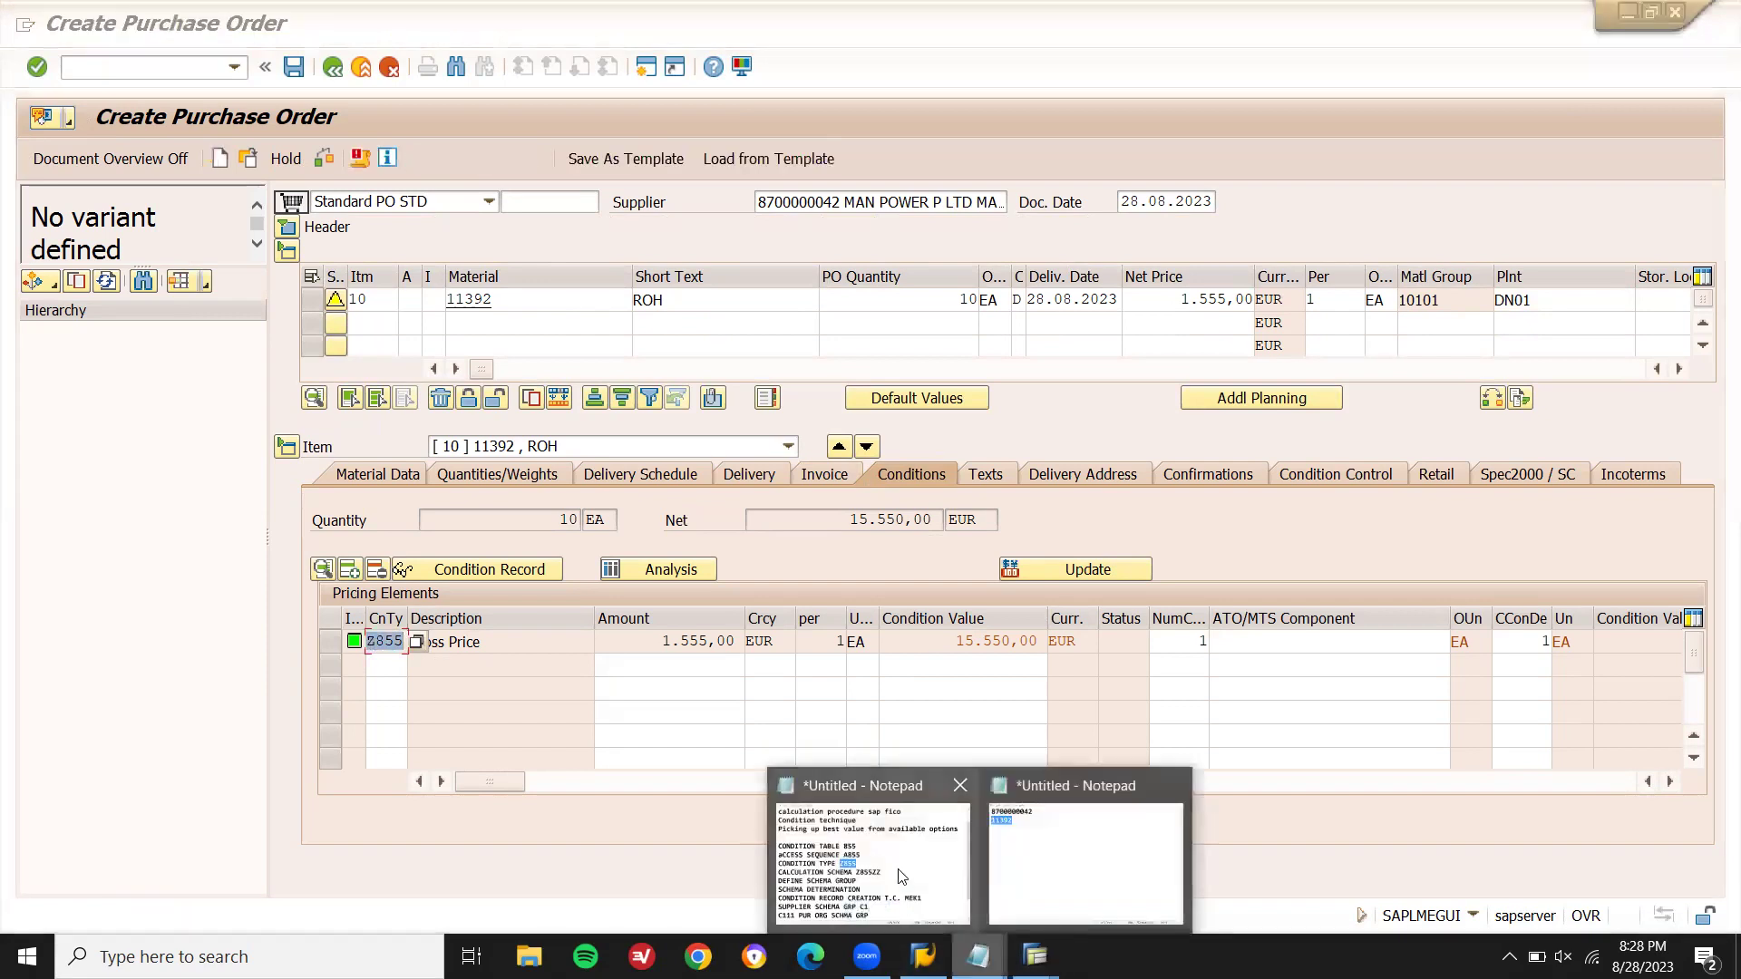
left_click(900, 875)
left_click_drag(998, 706, 550, 599)
left_click_drag(972, 735, 445, 350)
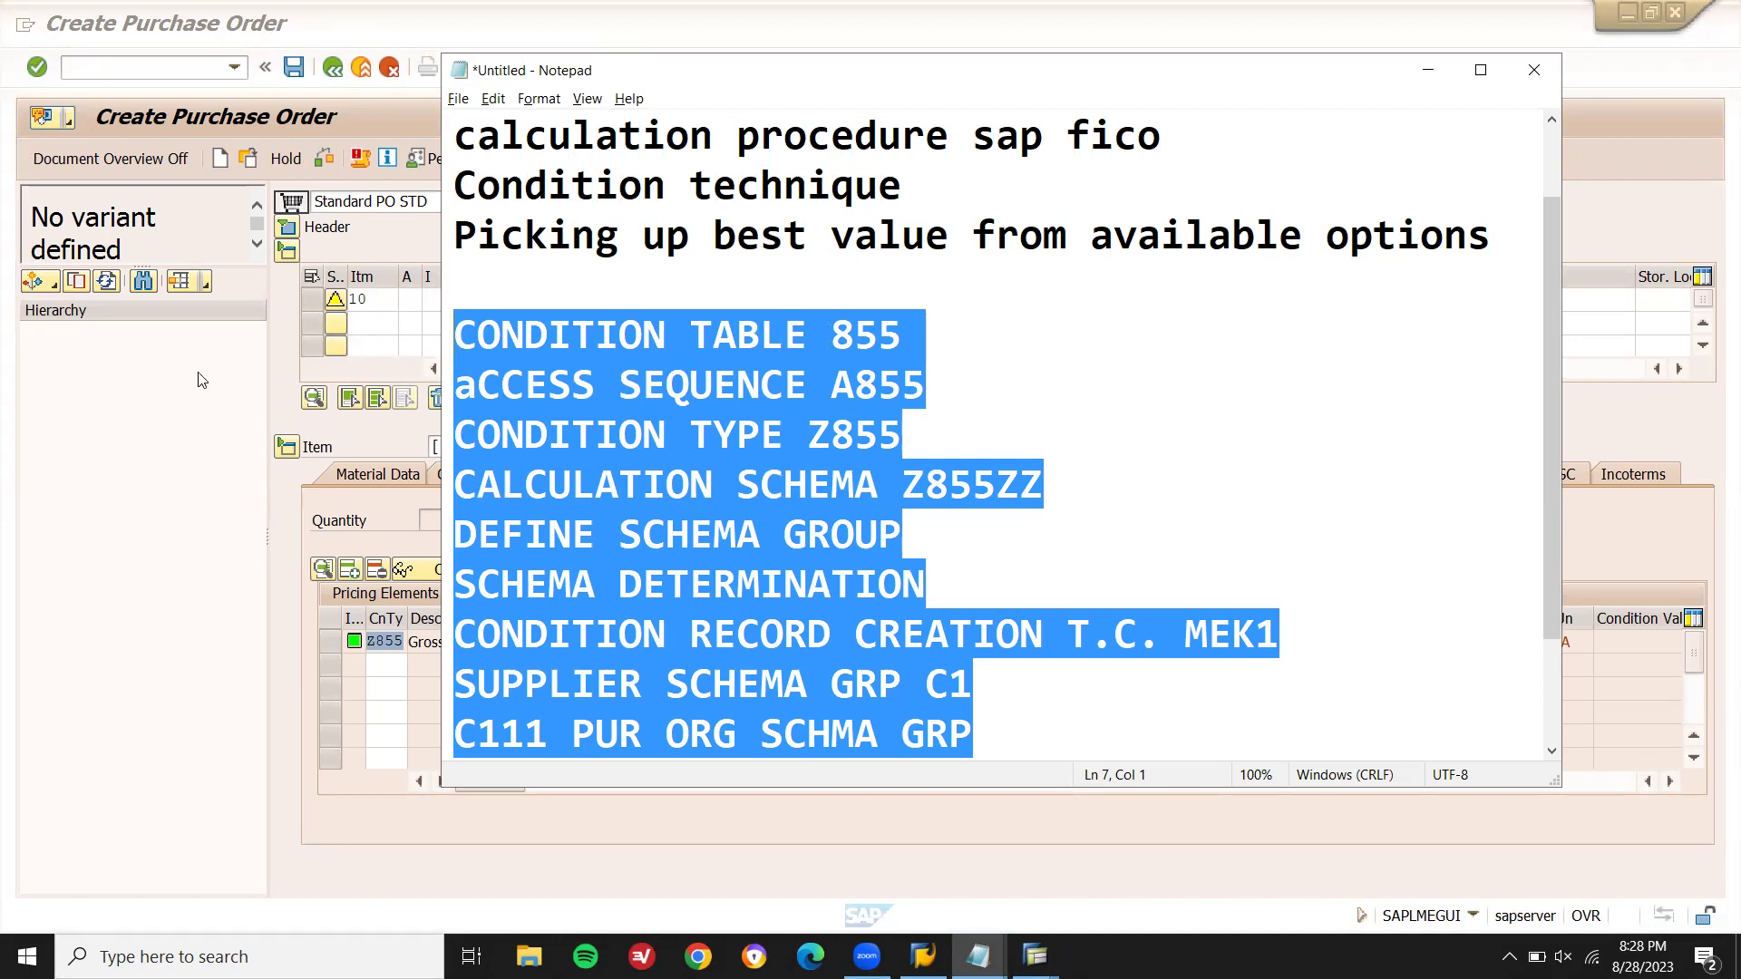
left_click(405, 641)
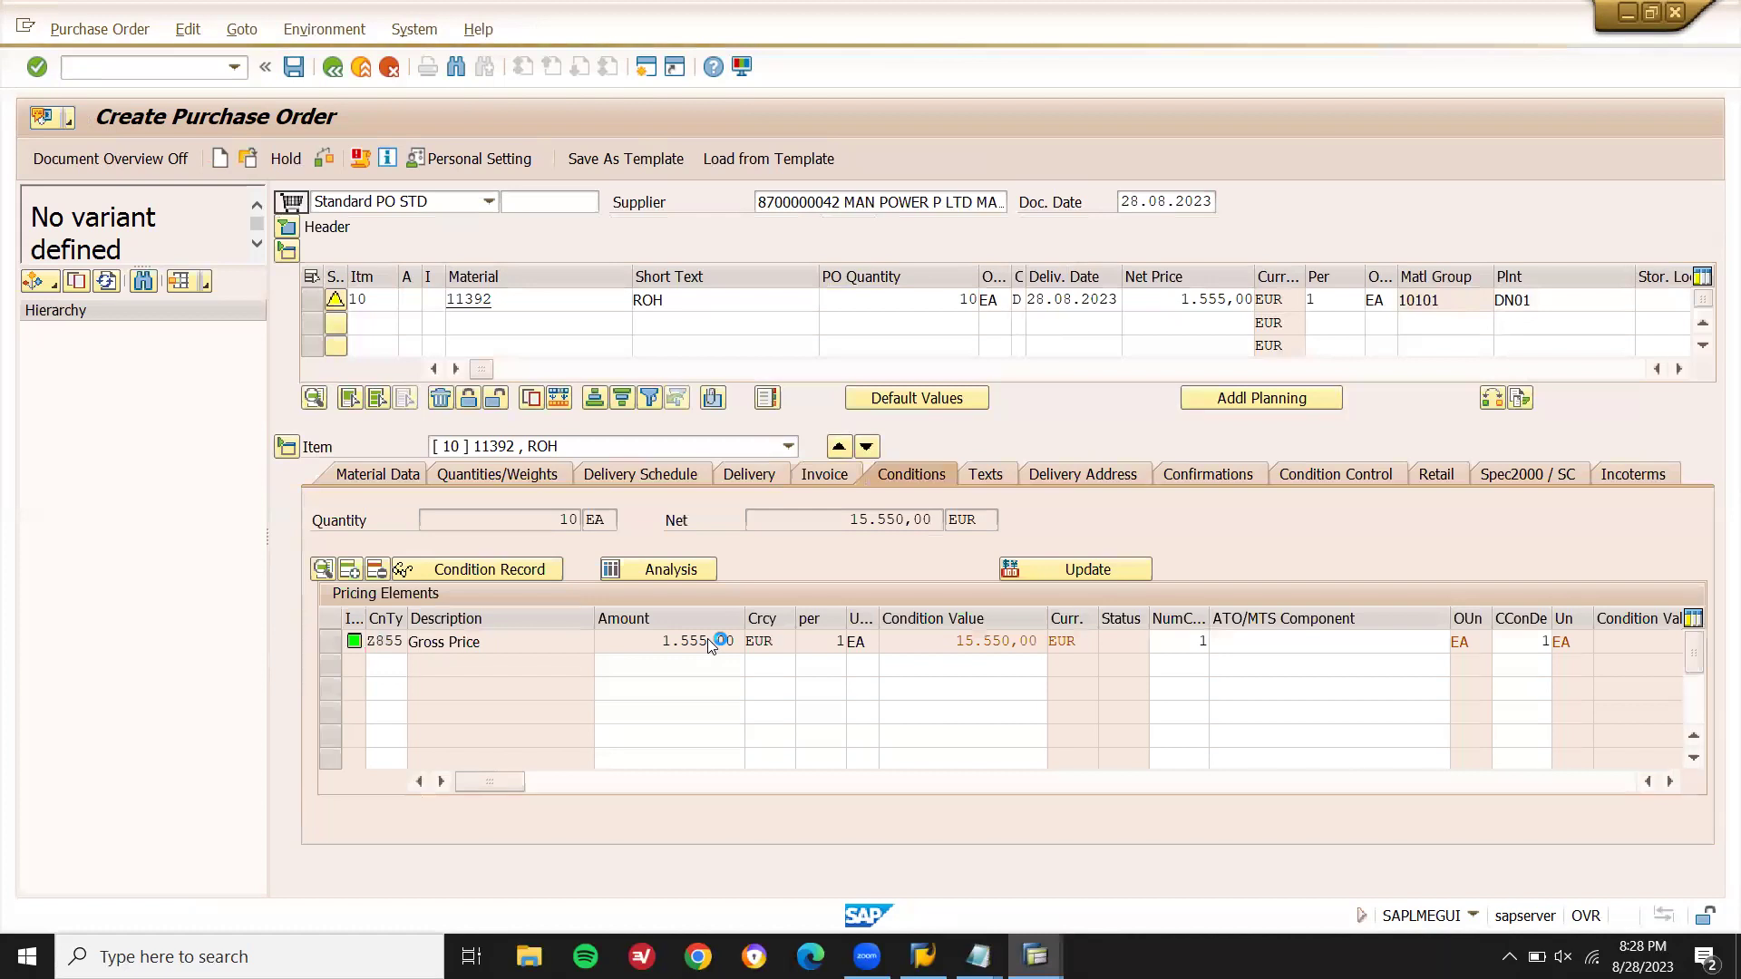
key("F4")
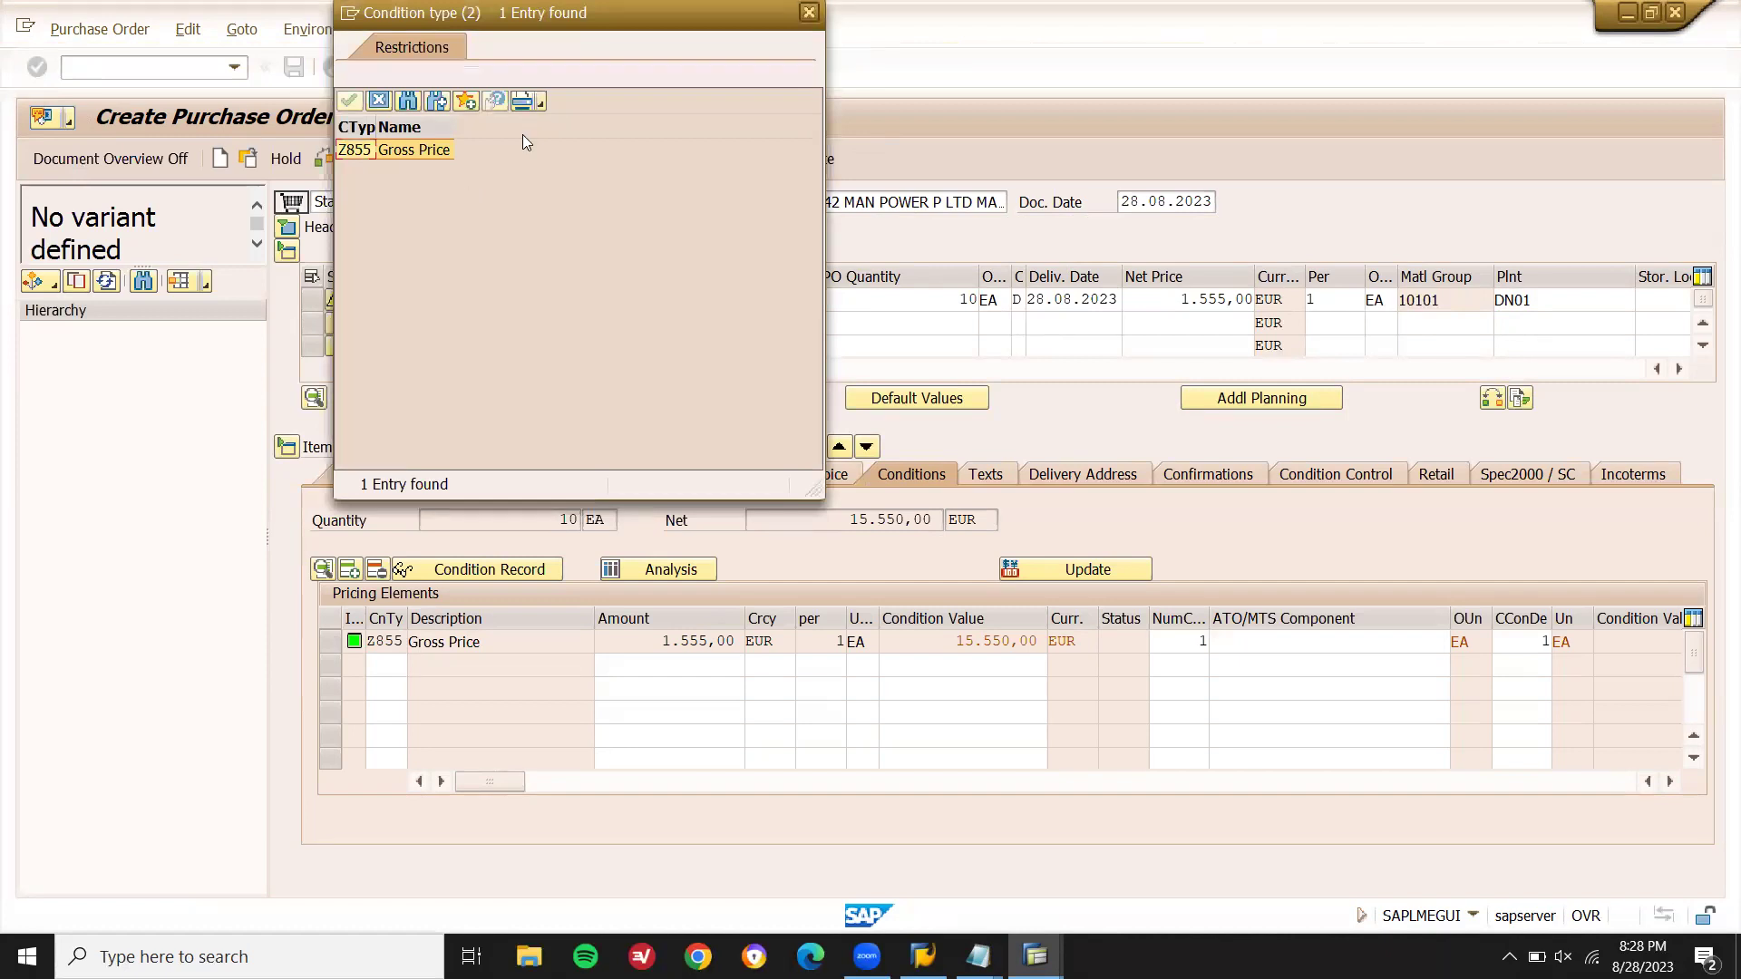
key("Return")
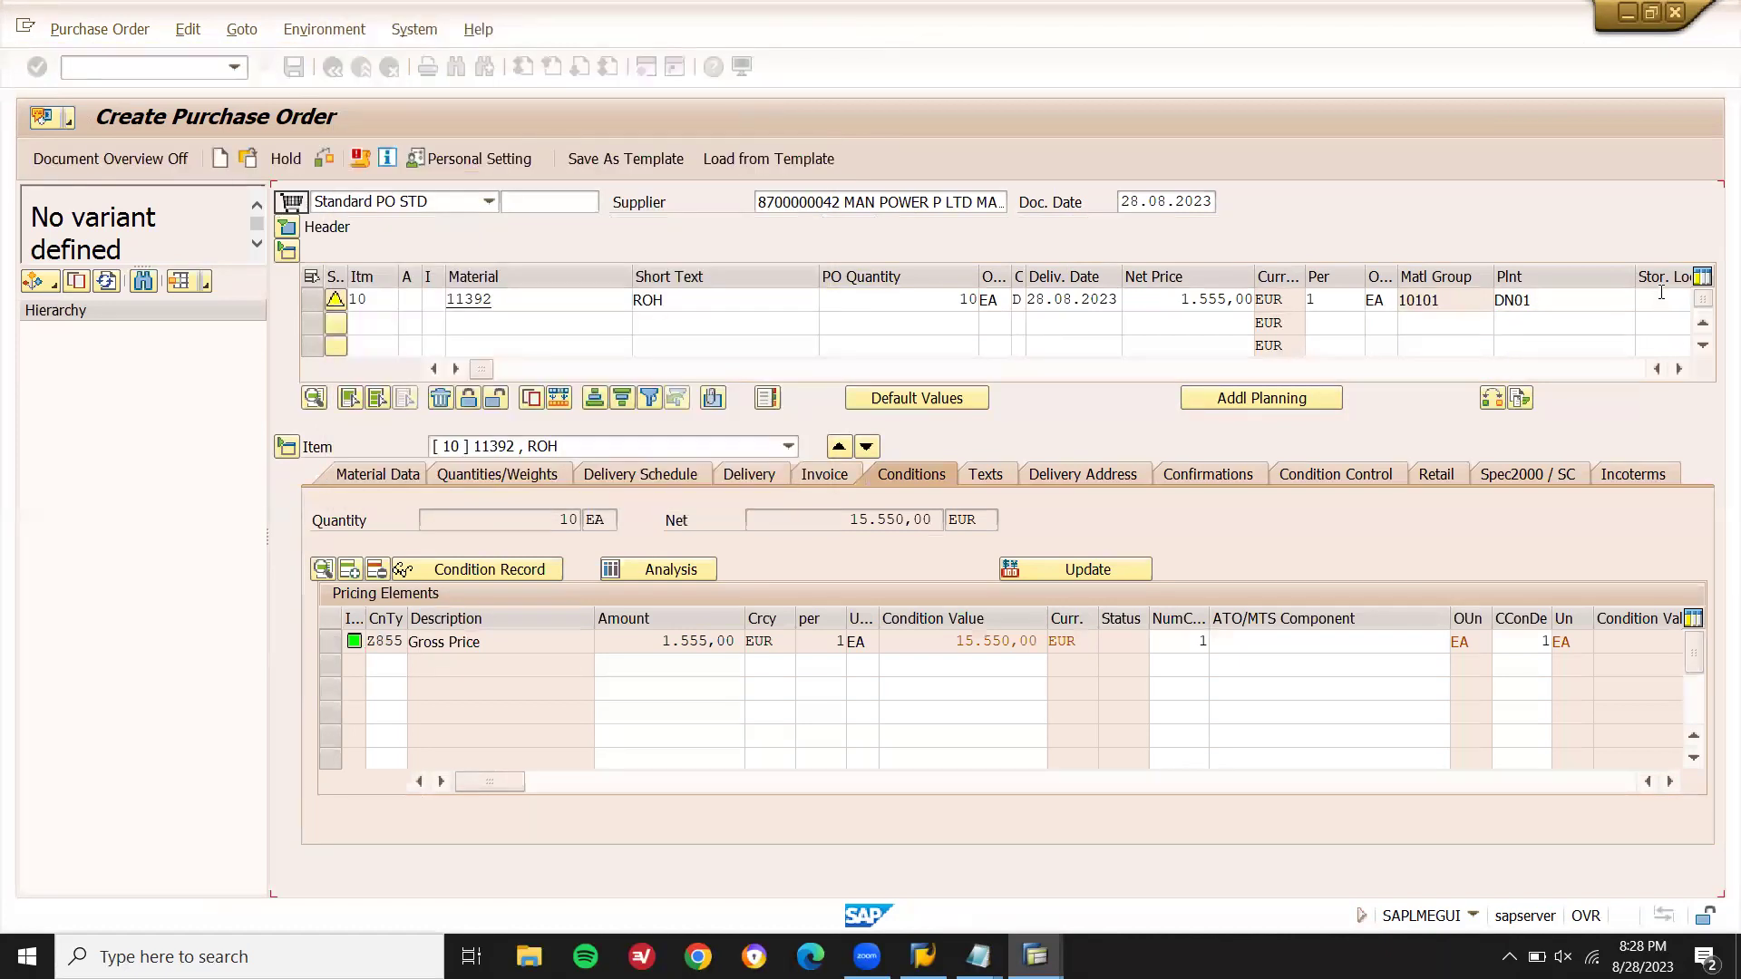
- Set storage location DN01 for the item and save the purchase order
left_click(1660, 292)
key("Down")
key("Return")
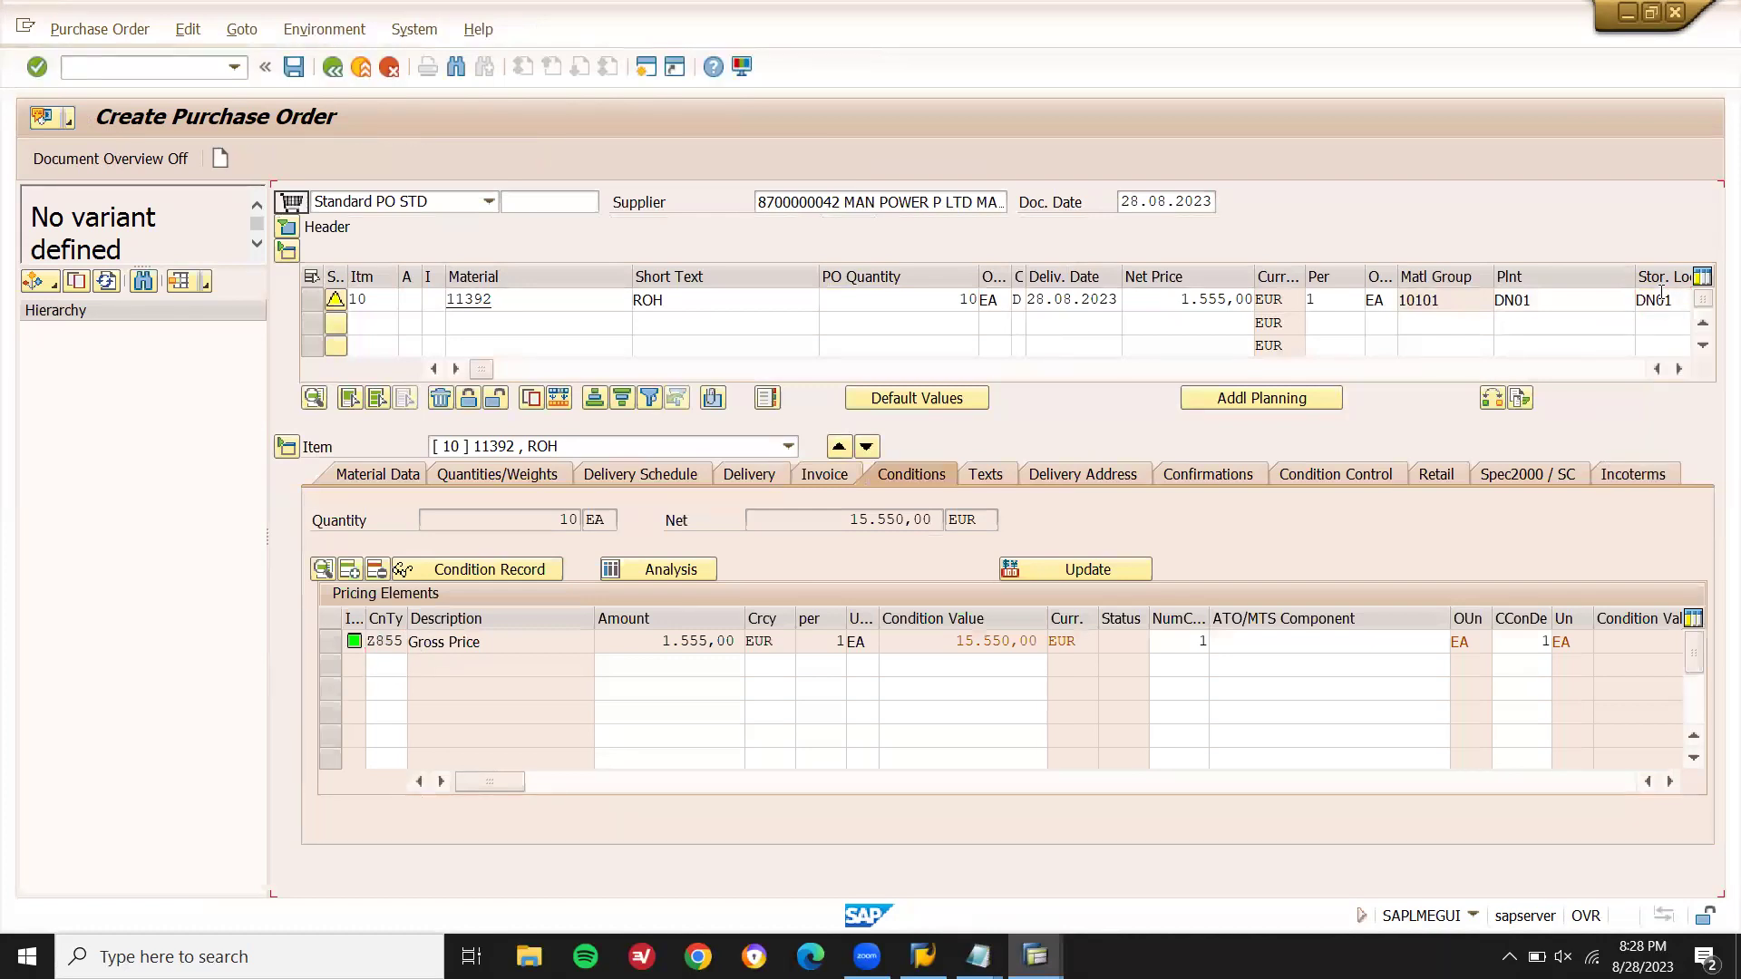
key("Return")
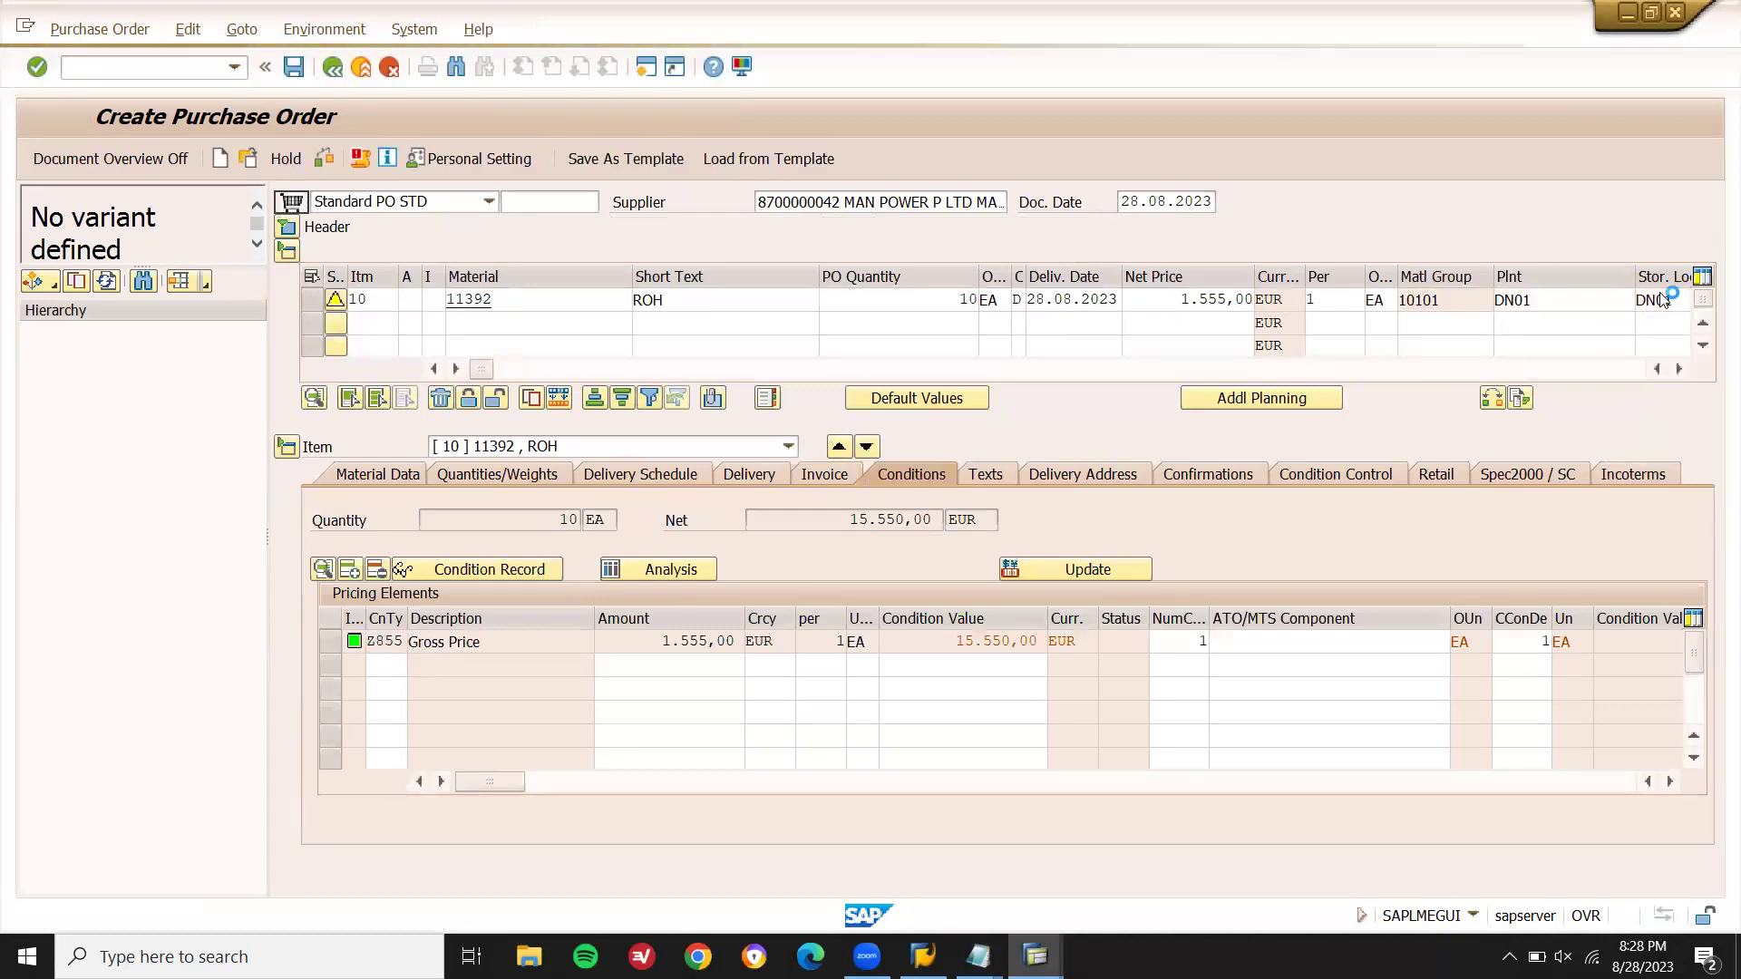